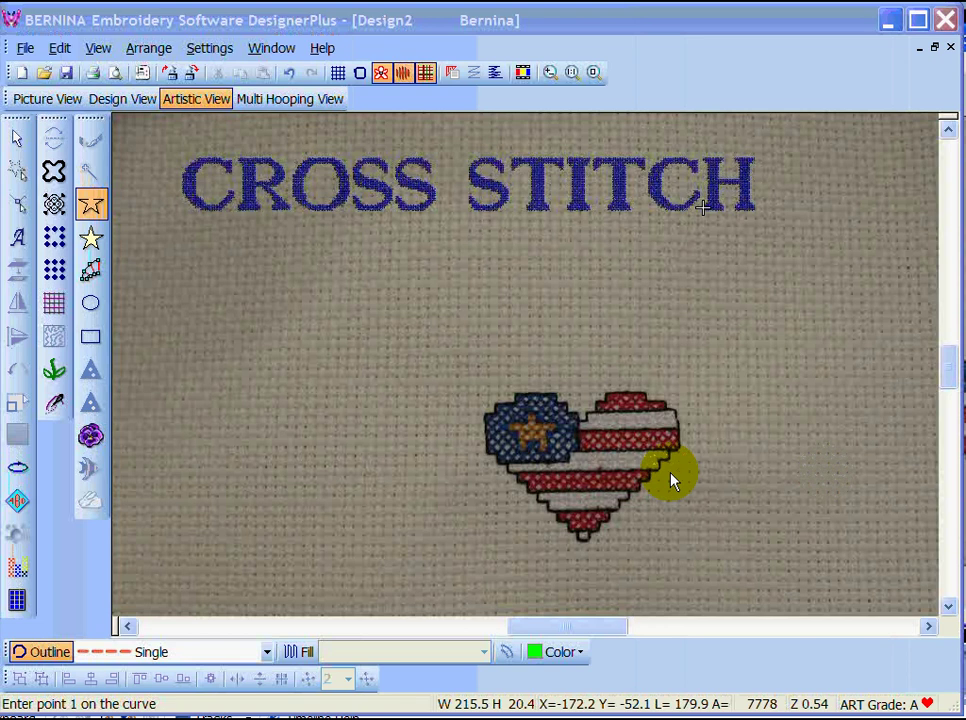
- Plot a five-point open Single outline arching below the CROSS STITCH lettering and over the heart, mixing corner and curve points
{"action": "left_click", "coordinate": [193, 350]}
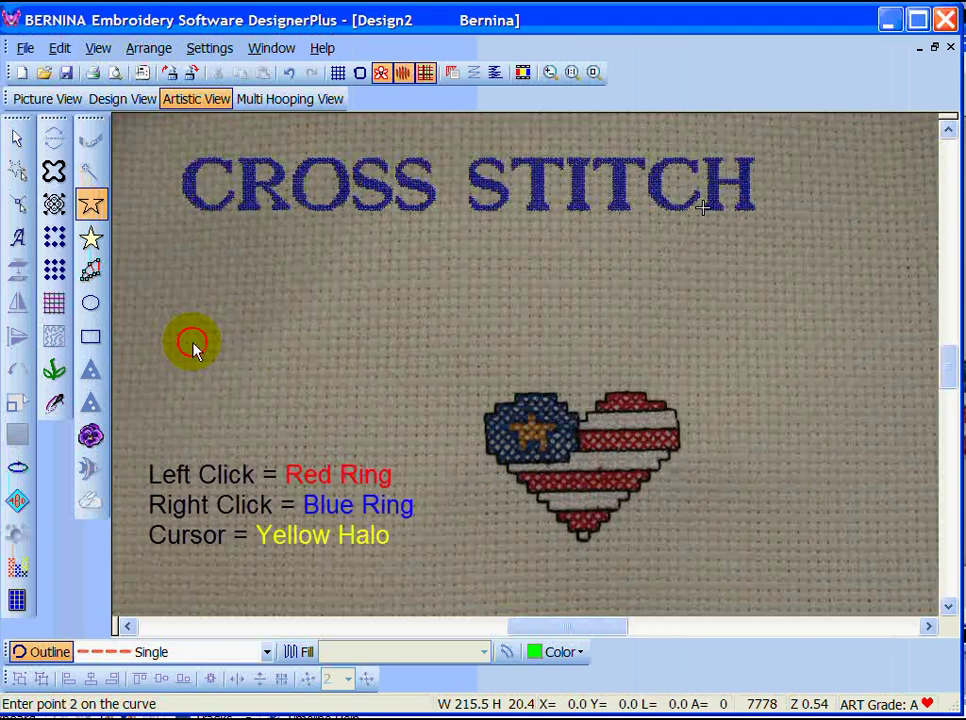
{"action": "left_click", "coordinate": [360, 296]}
{"action": "right_click", "coordinate": [562, 295]}
{"action": "left_click", "coordinate": [722, 333]}
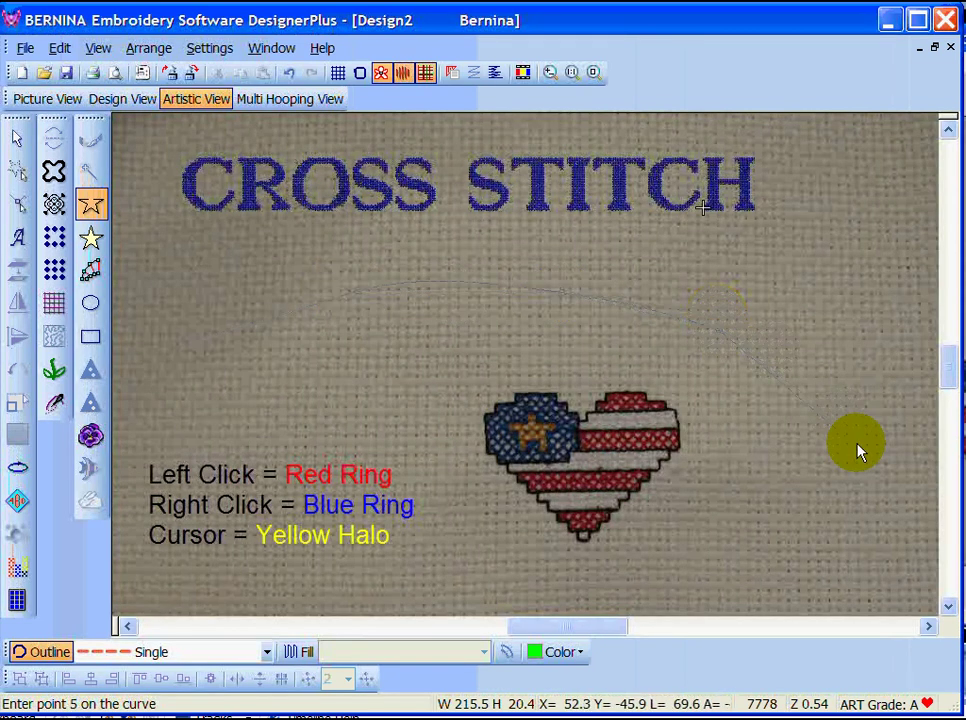
{"action": "right_click", "coordinate": [859, 497]}
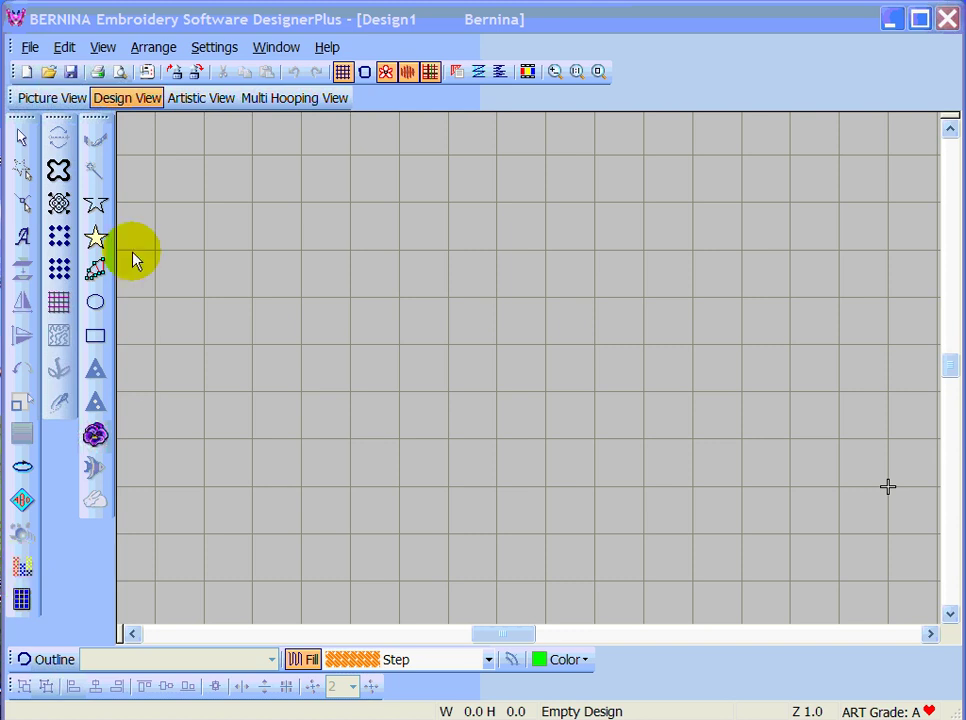
- Open the Cross Stitch program, show its Picture view briefly and return to the Design view
{"action": "left_click", "coordinate": [30, 50]}
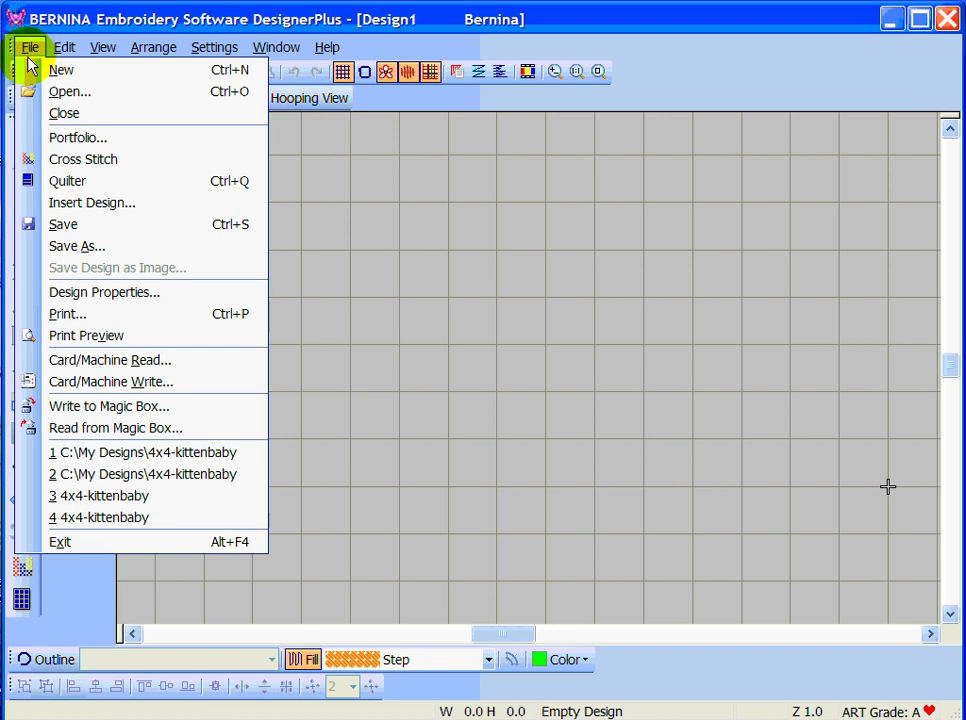
{"action": "left_click", "coordinate": [78, 166]}
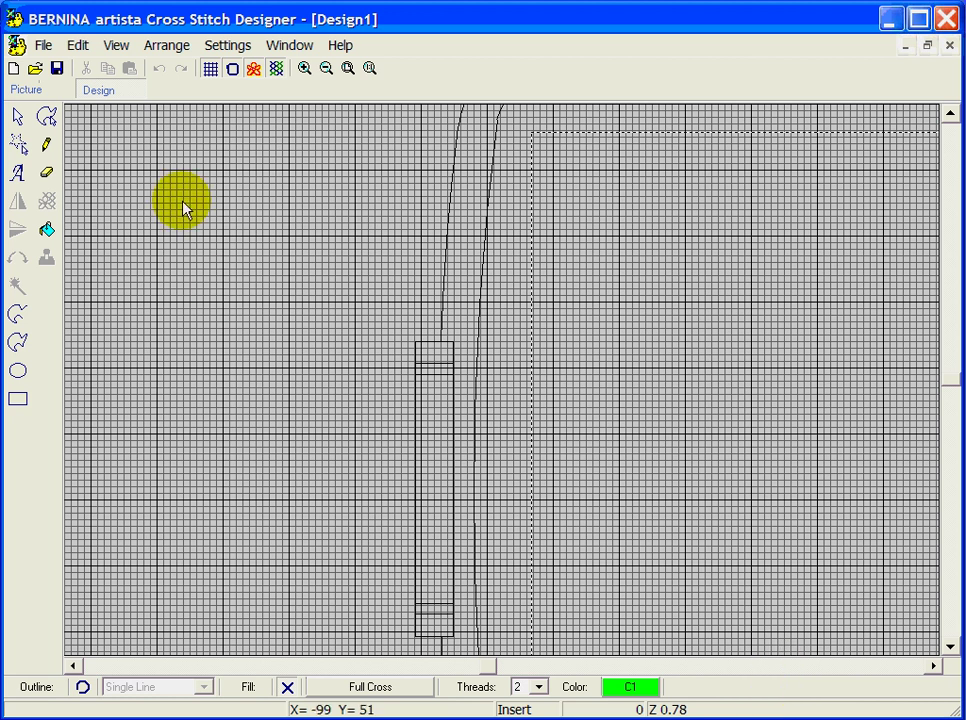
{"action": "left_click", "coordinate": [24, 90]}
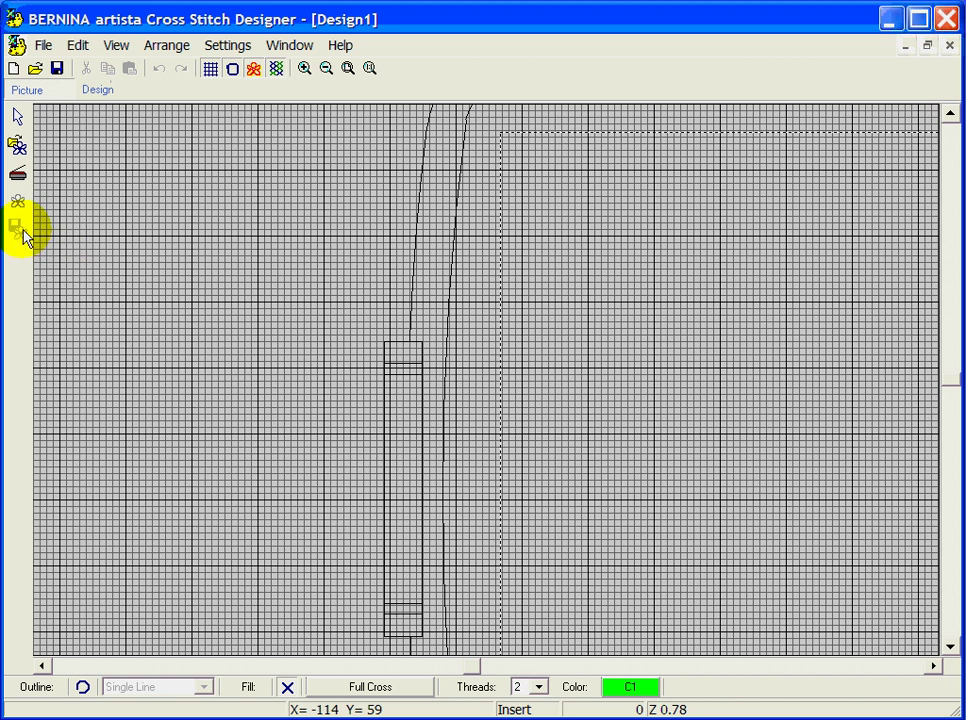
{"action": "left_click", "coordinate": [118, 92]}
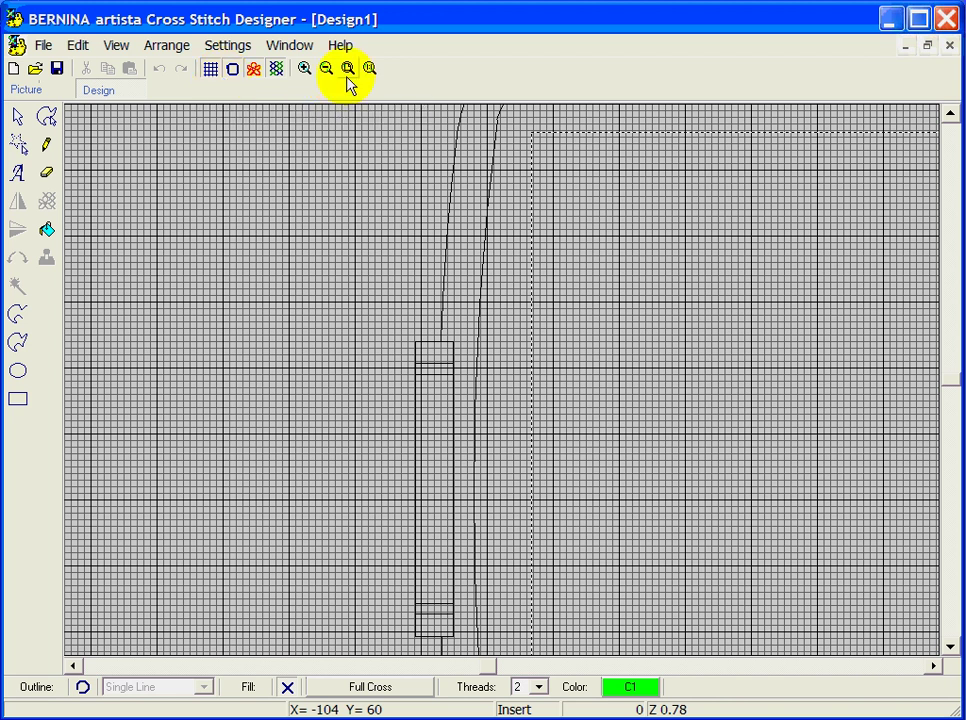
- Turn the grid display off and on again, and open the grid options with Show Grid left enabled
{"action": "left_click", "coordinate": [211, 70]}
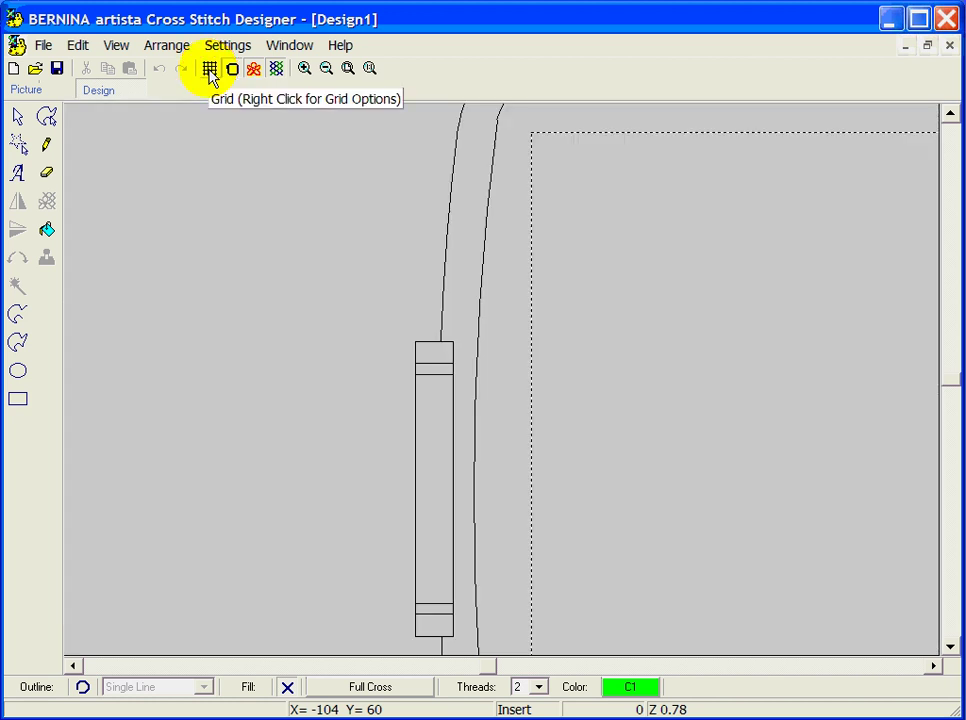
{"action": "left_click", "coordinate": [211, 72]}
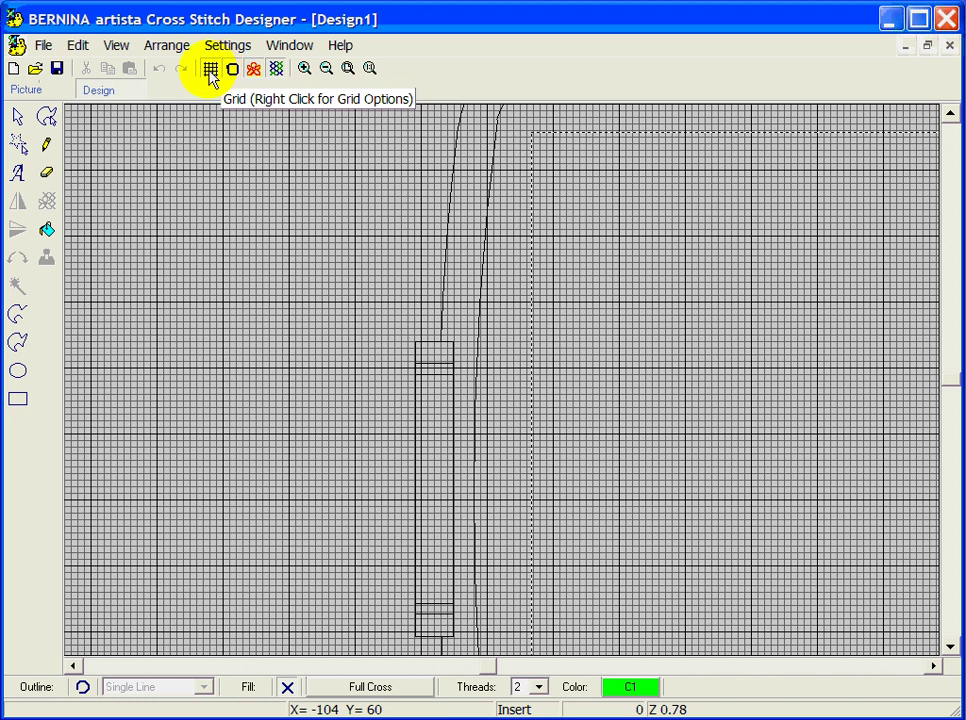
{"action": "right_click", "coordinate": [211, 78]}
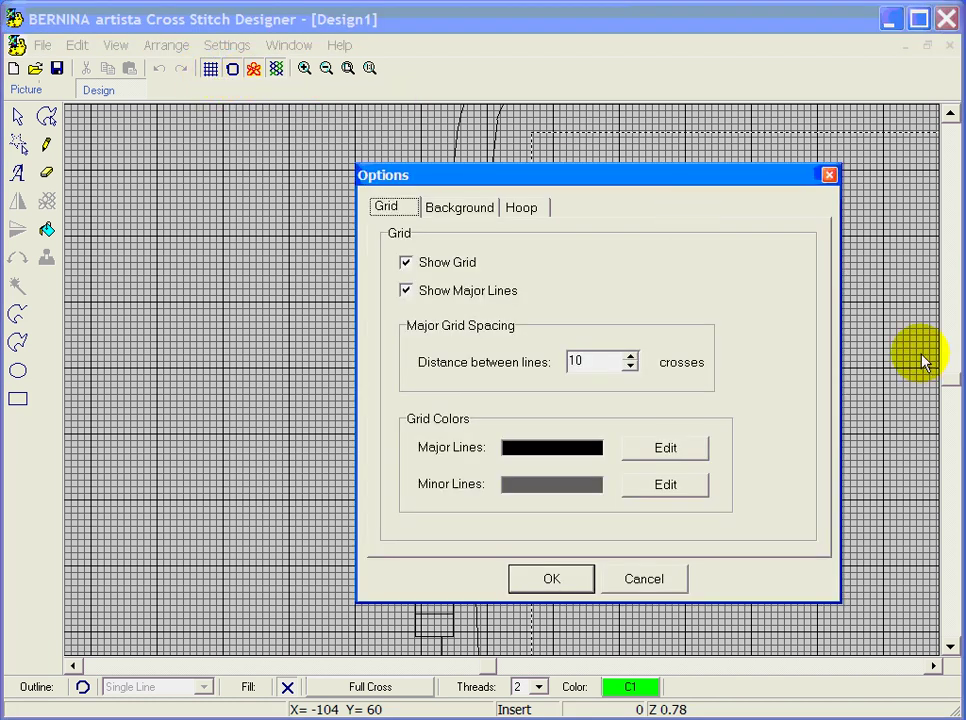
{"action": "left_click", "coordinate": [407, 265]}
{"action": "left_click", "coordinate": [409, 266]}
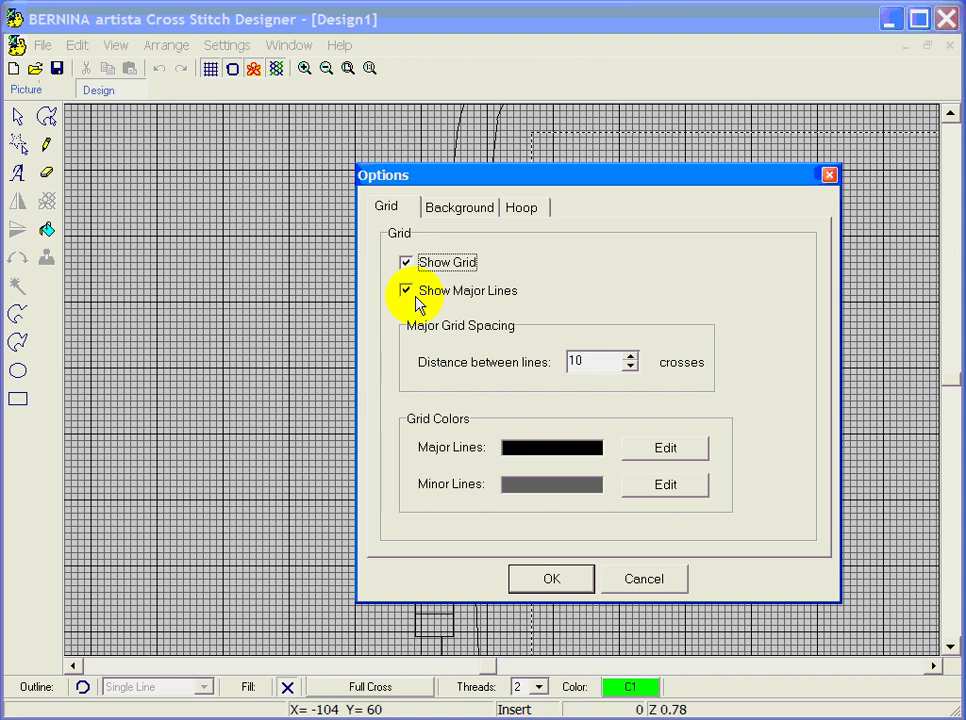
- Try a major grid line spacing of 20 crosses and set it back to 10 crosses
{"action": "double_click", "coordinate": [612, 362]}
{"action": "type", "text": "20"}
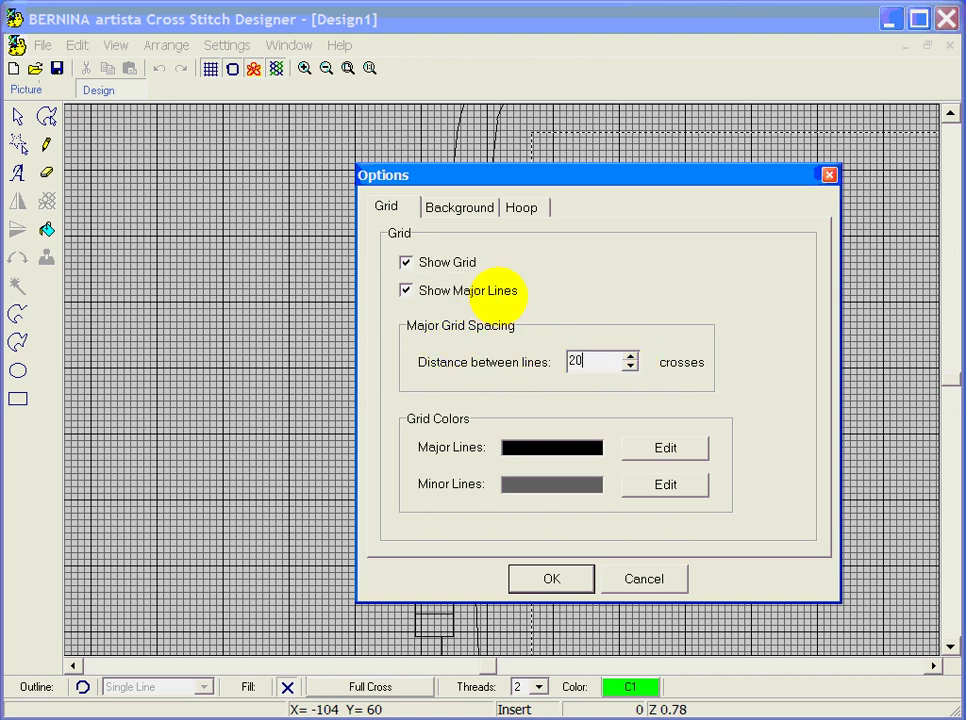
{"action": "double_click", "coordinate": [583, 360]}
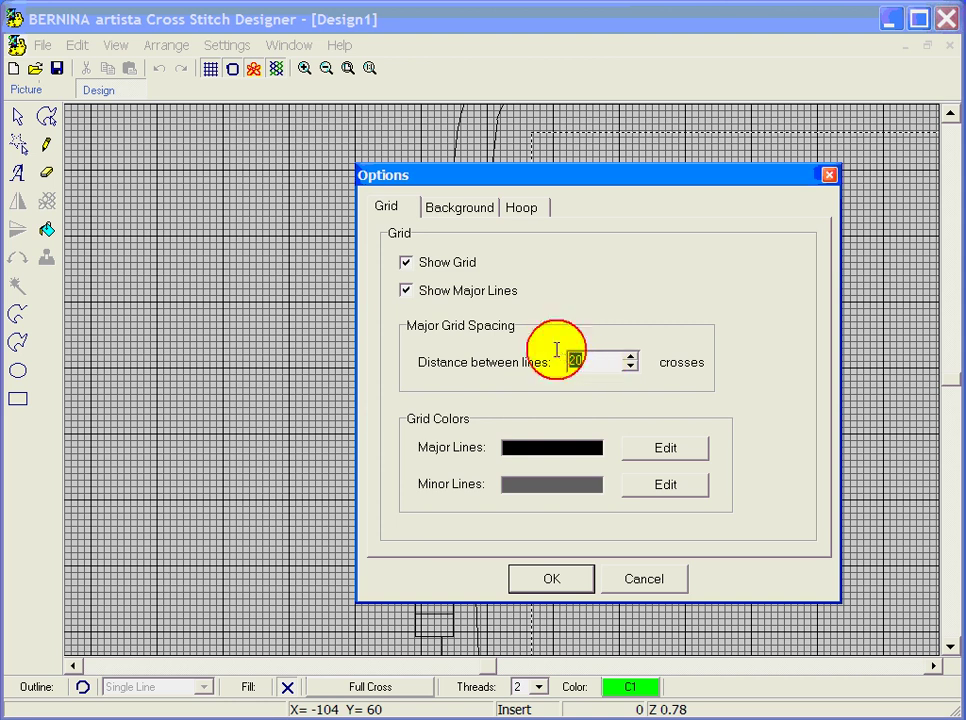
{"action": "type", "text": "10"}
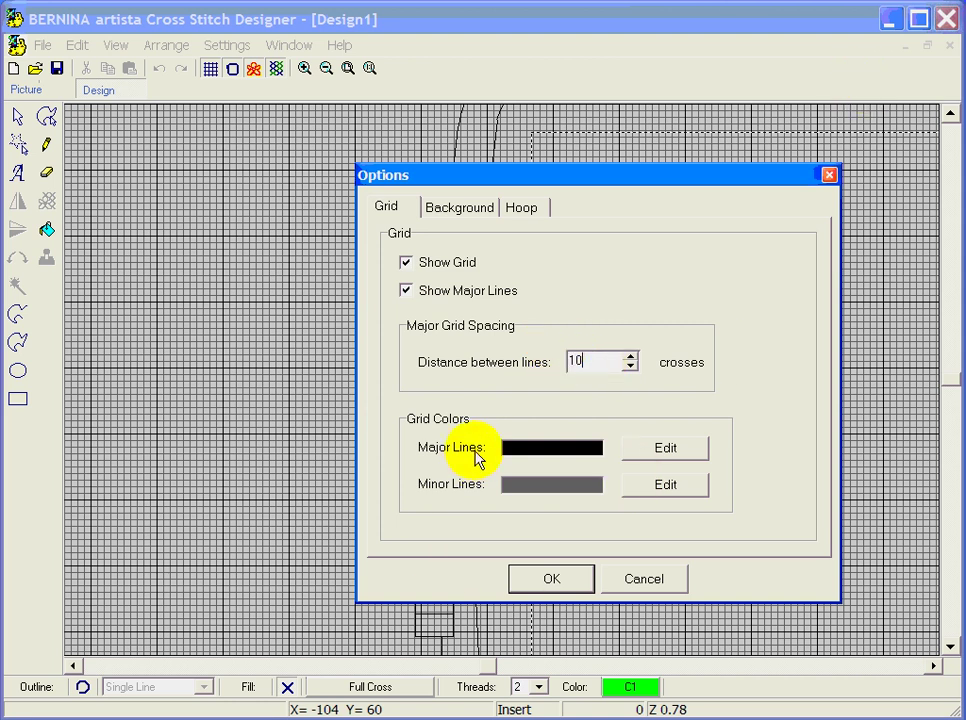
- Change the colour of the major grid lines to red
{"action": "left_click", "coordinate": [668, 452]}
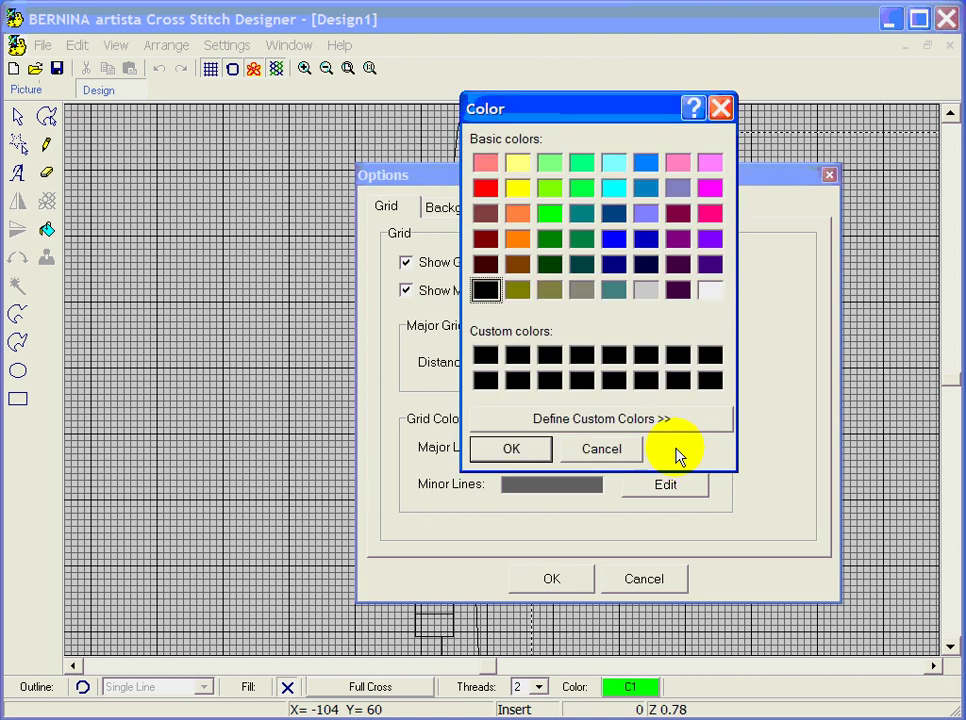
{"action": "left_click", "coordinate": [486, 187]}
{"action": "left_click", "coordinate": [513, 450]}
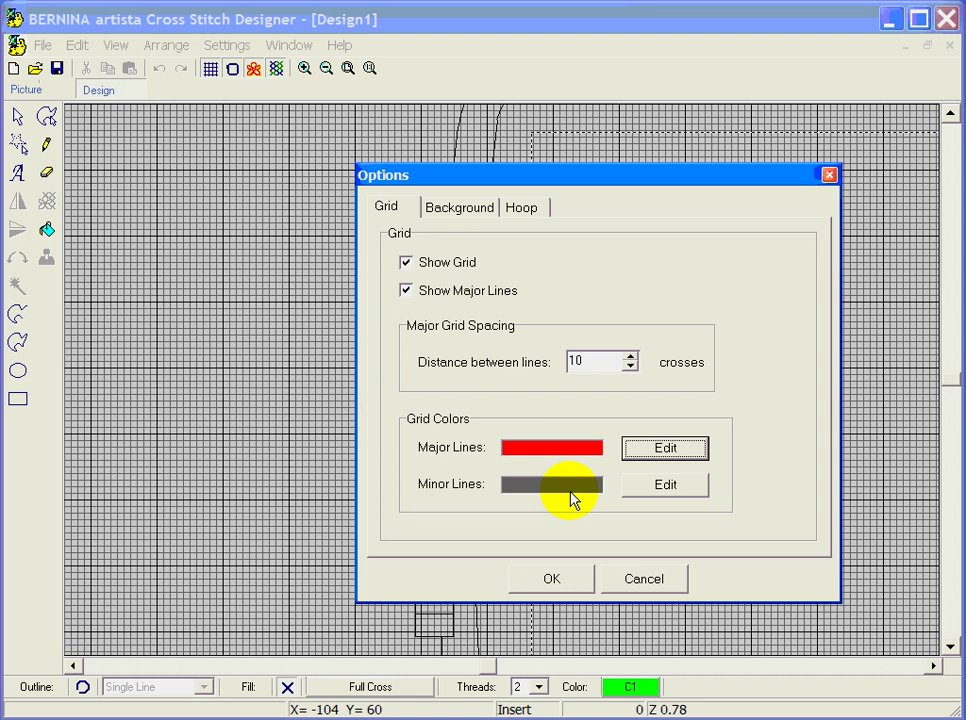
- Review the background colour choices and the hoop options without altering them, and apply the grid options
{"action": "left_click", "coordinate": [470, 218]}
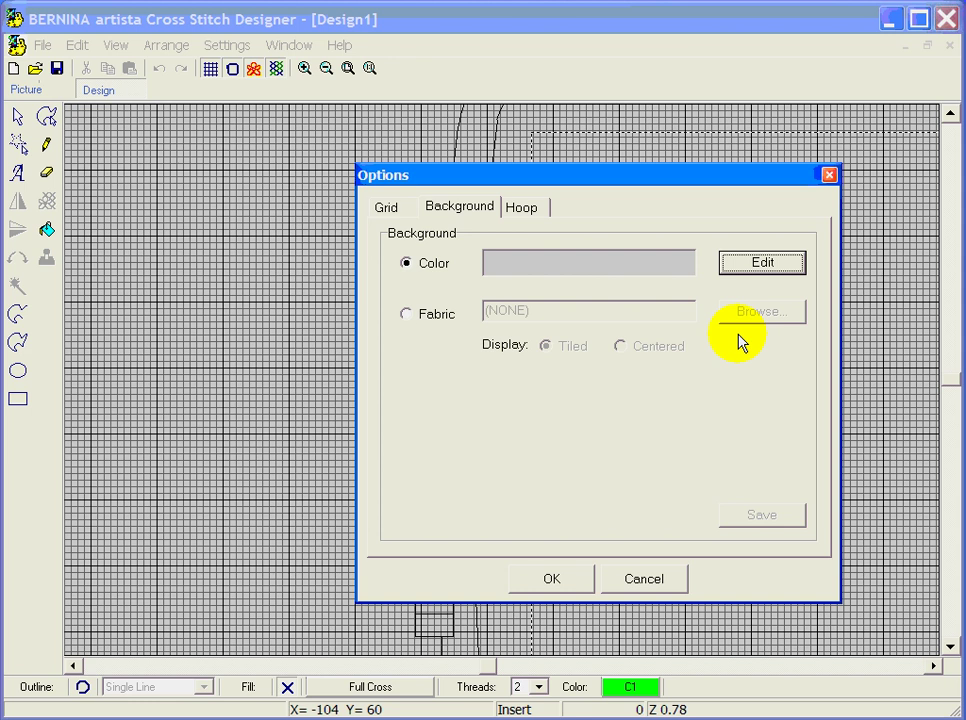
{"action": "left_click", "coordinate": [763, 268]}
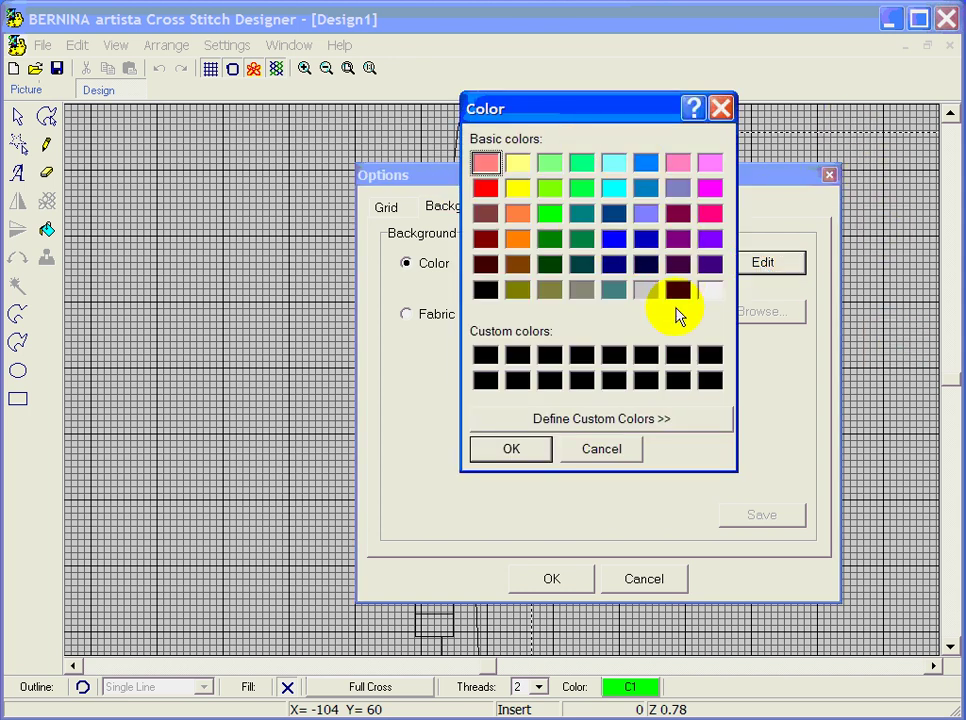
{"action": "left_click", "coordinate": [608, 455]}
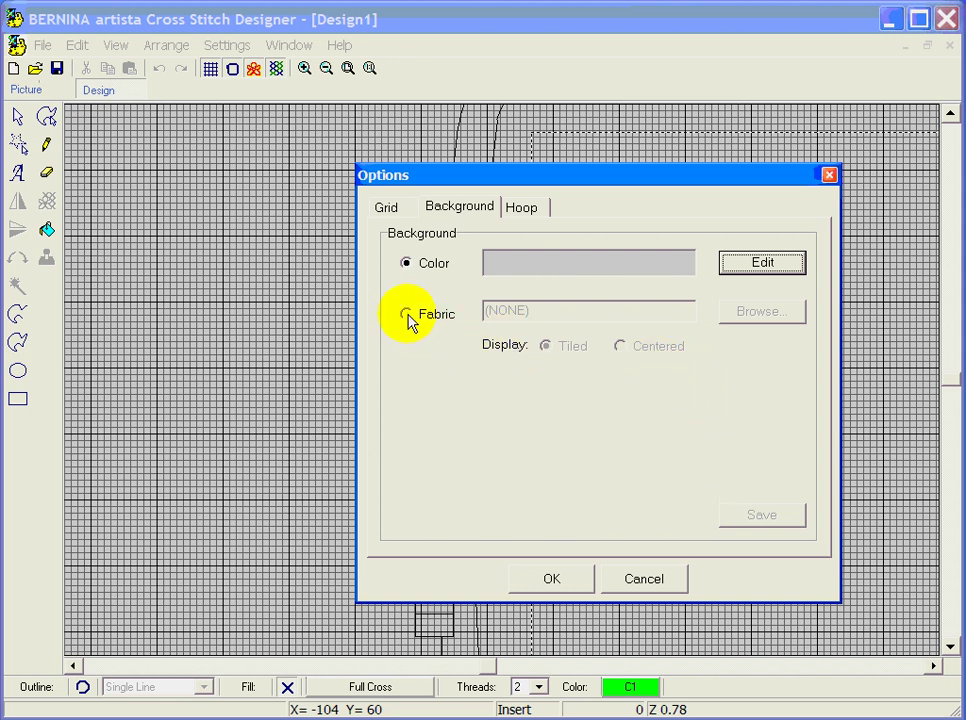
{"action": "left_click", "coordinate": [526, 208]}
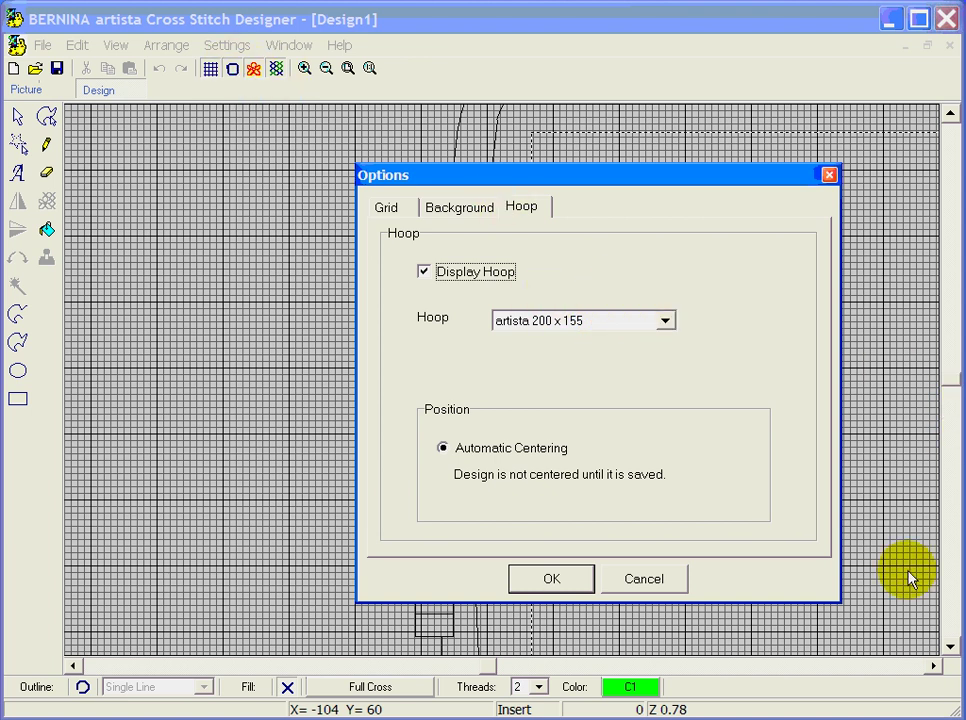
{"action": "left_click", "coordinate": [390, 209]}
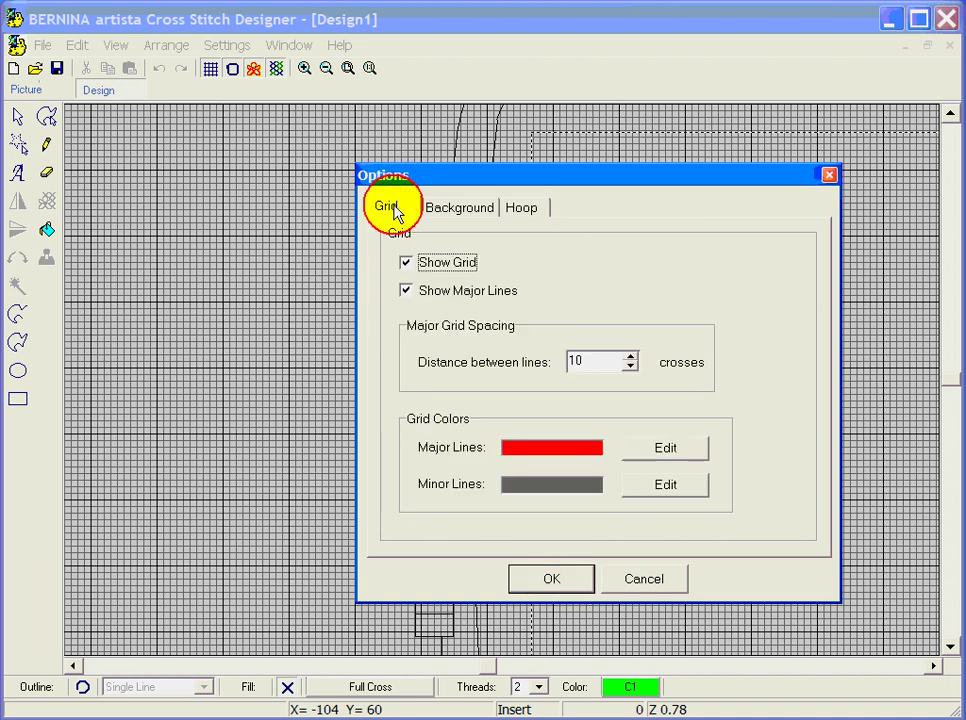
{"action": "left_click", "coordinate": [554, 580]}
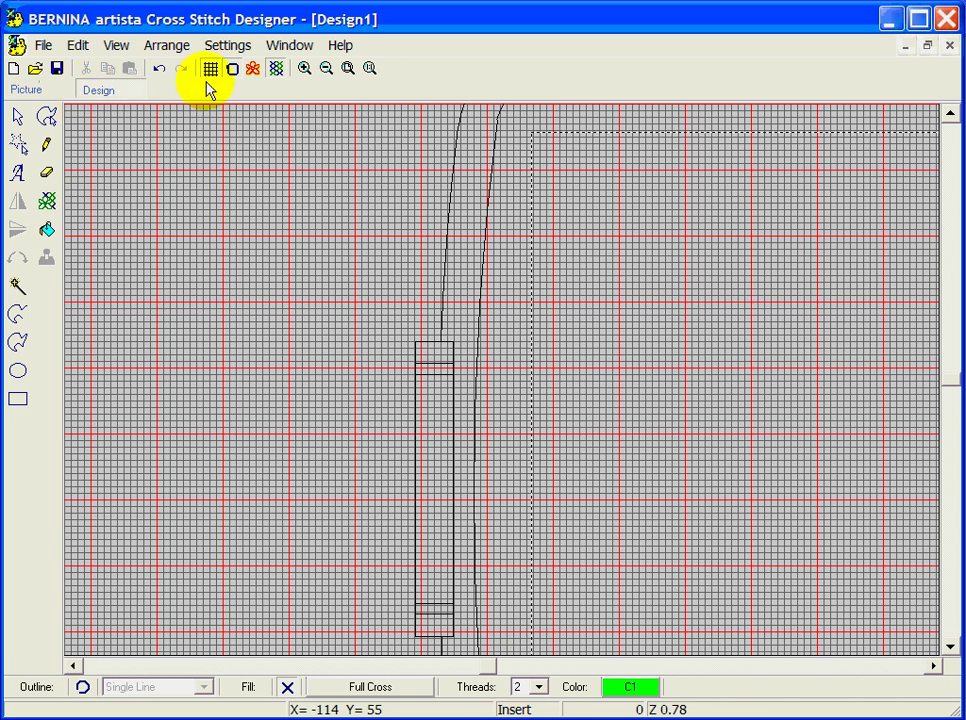
- Hide and redisplay the hoop, and review the list of available hoops, keeping artista 200 x 155
{"action": "left_click", "coordinate": [234, 72]}
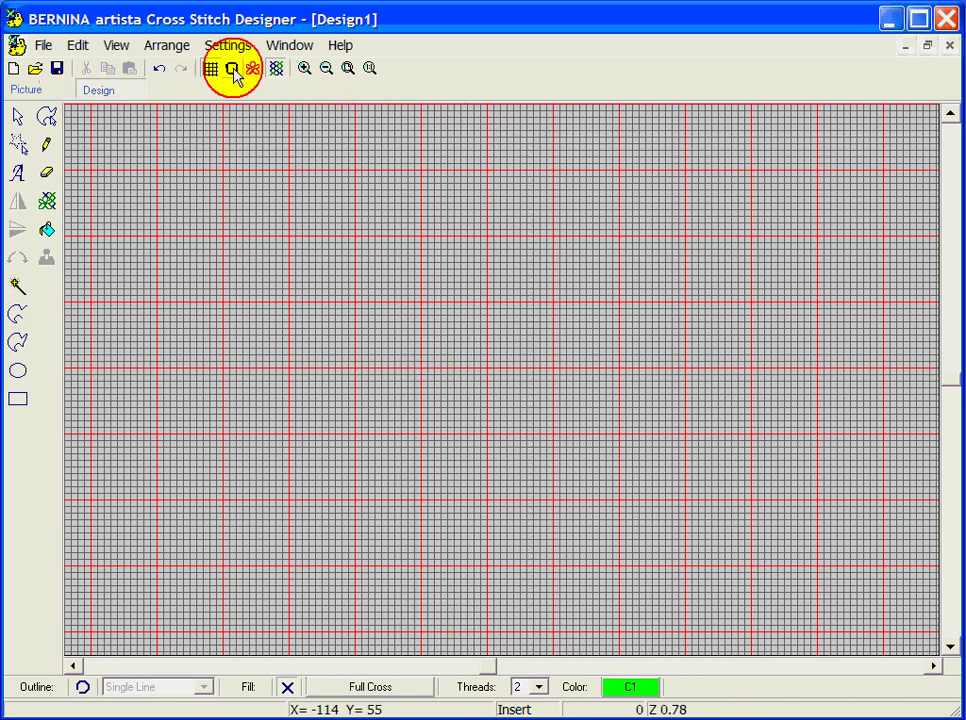
{"action": "left_click", "coordinate": [234, 72]}
{"action": "right_click", "coordinate": [234, 72]}
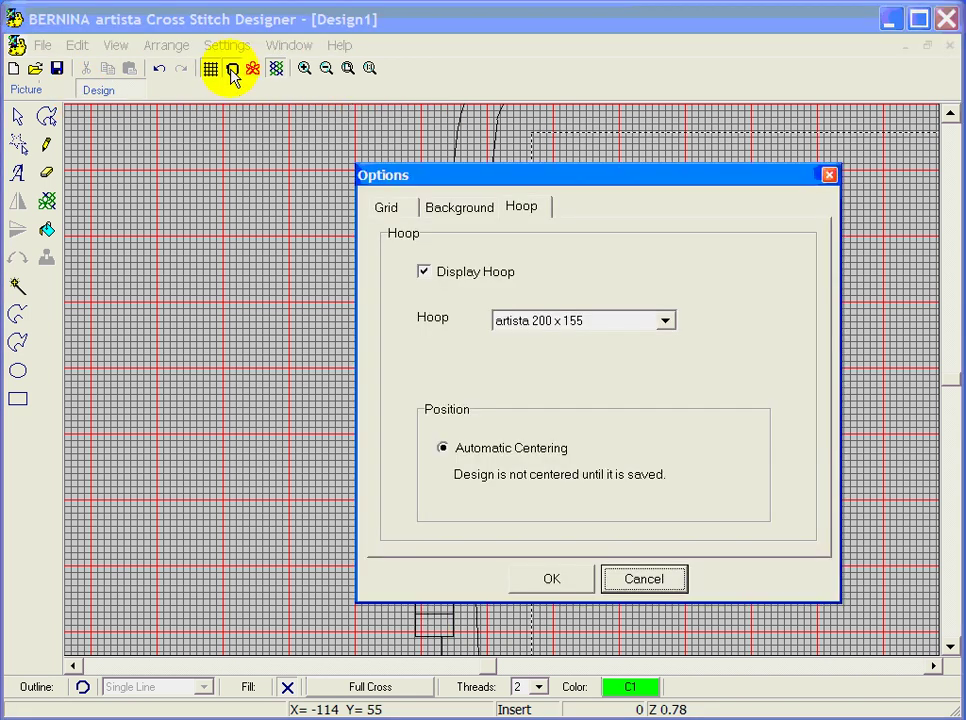
{"action": "left_click", "coordinate": [665, 321]}
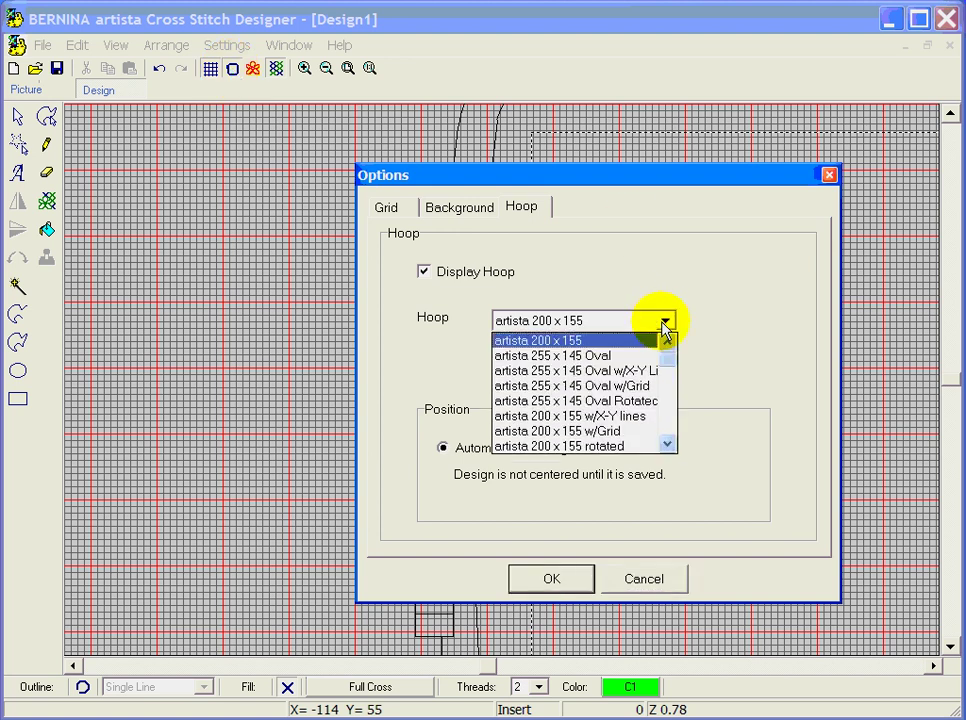
{"action": "left_click", "coordinate": [658, 582]}
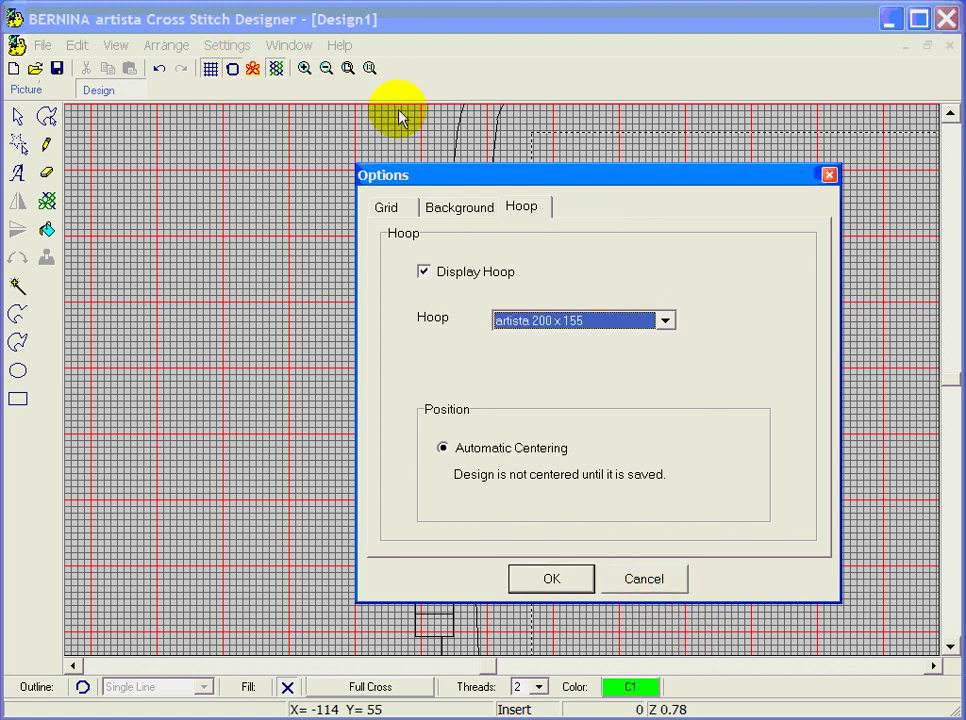
{"action": "left_click", "coordinate": [574, 580]}
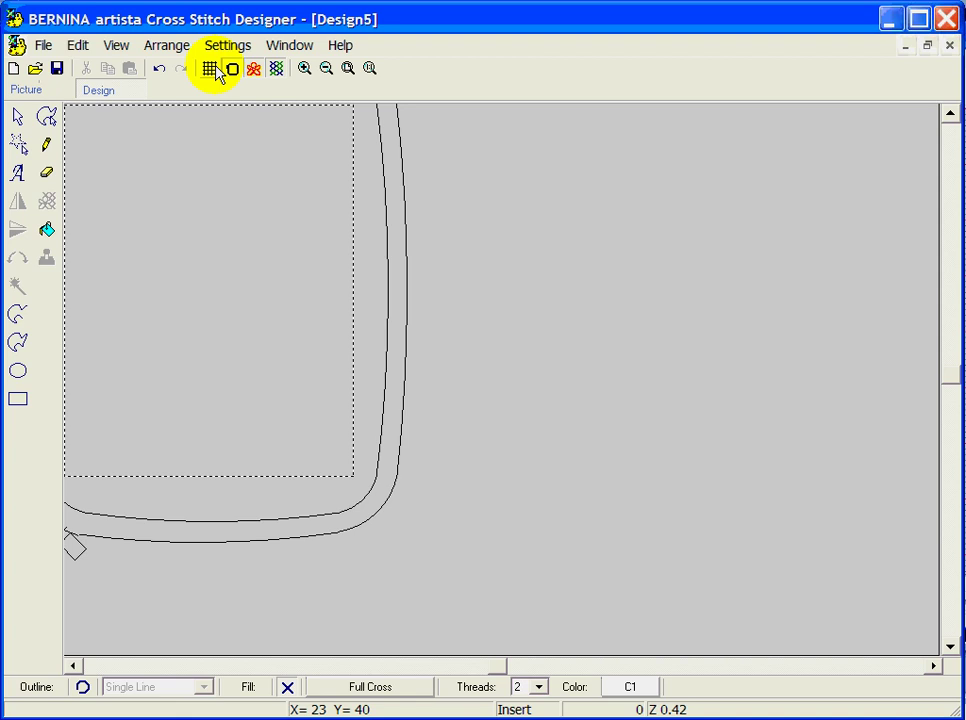
- Display the grid in Design5 and switch the drawing mode to outlines of type Single Line
{"action": "left_click", "coordinate": [211, 69]}
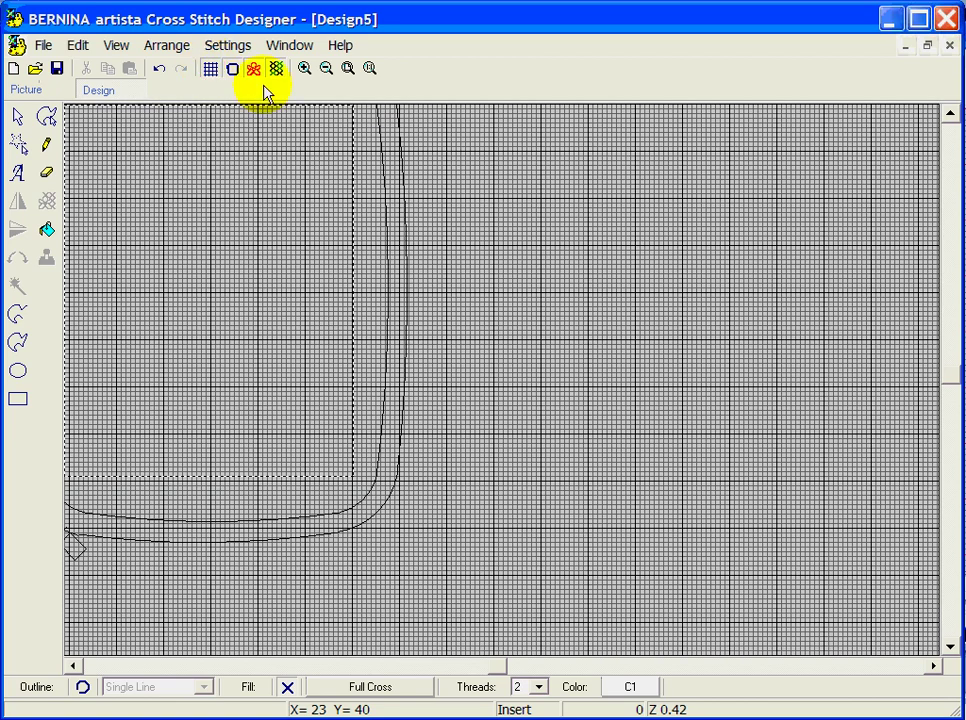
{"action": "left_click", "coordinate": [310, 70]}
{"action": "left_click_drag", "start_coordinate": [248, 183], "coordinate": [112, 190]}
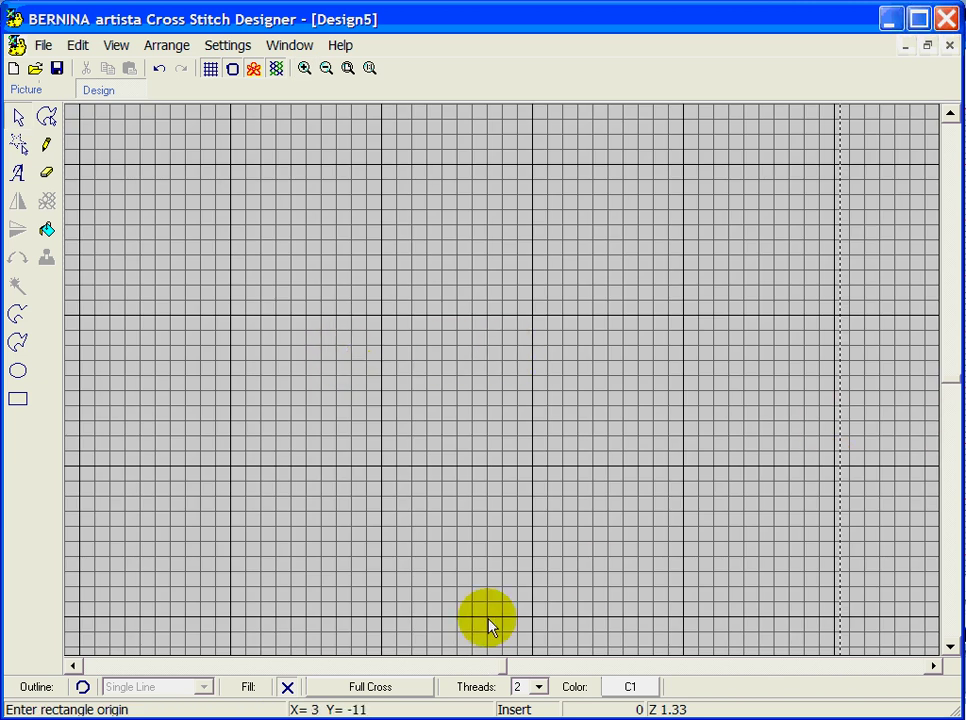
{"action": "left_click", "coordinate": [82, 688]}
{"action": "left_click", "coordinate": [205, 688]}
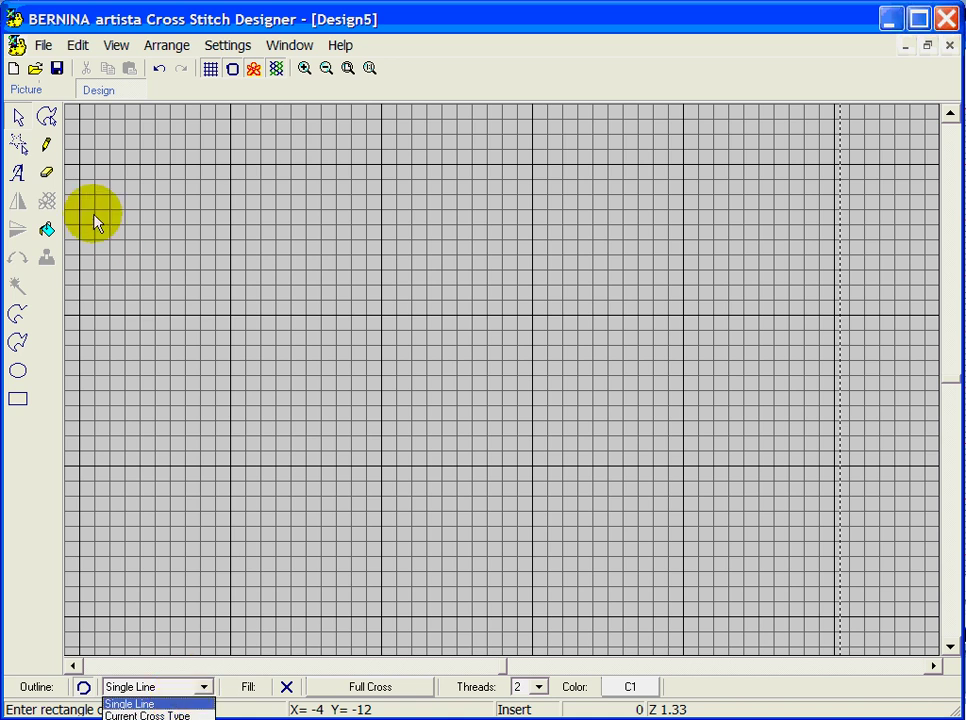
{"action": "left_click", "coordinate": [47, 148]}
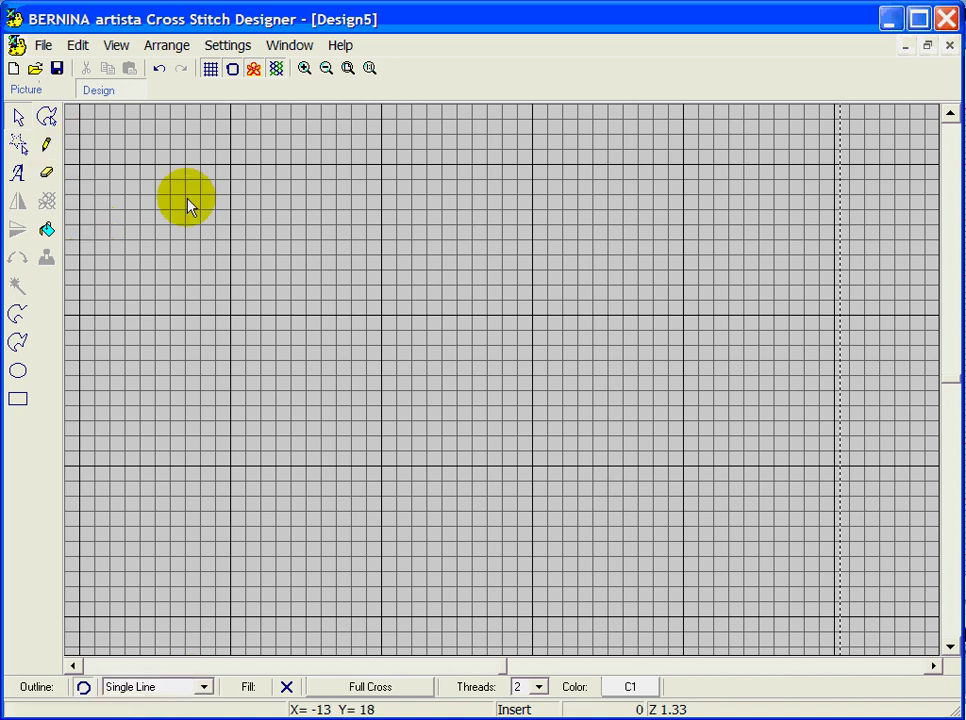
{"action": "left_click", "coordinate": [184, 210]}
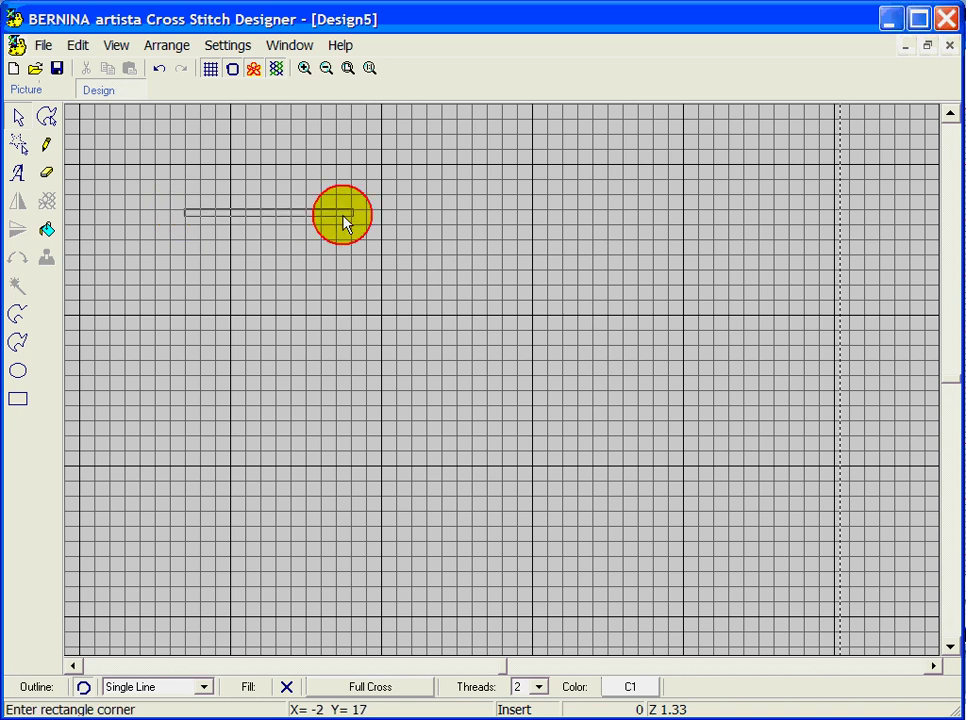
{"action": "left_click", "coordinate": [626, 218]}
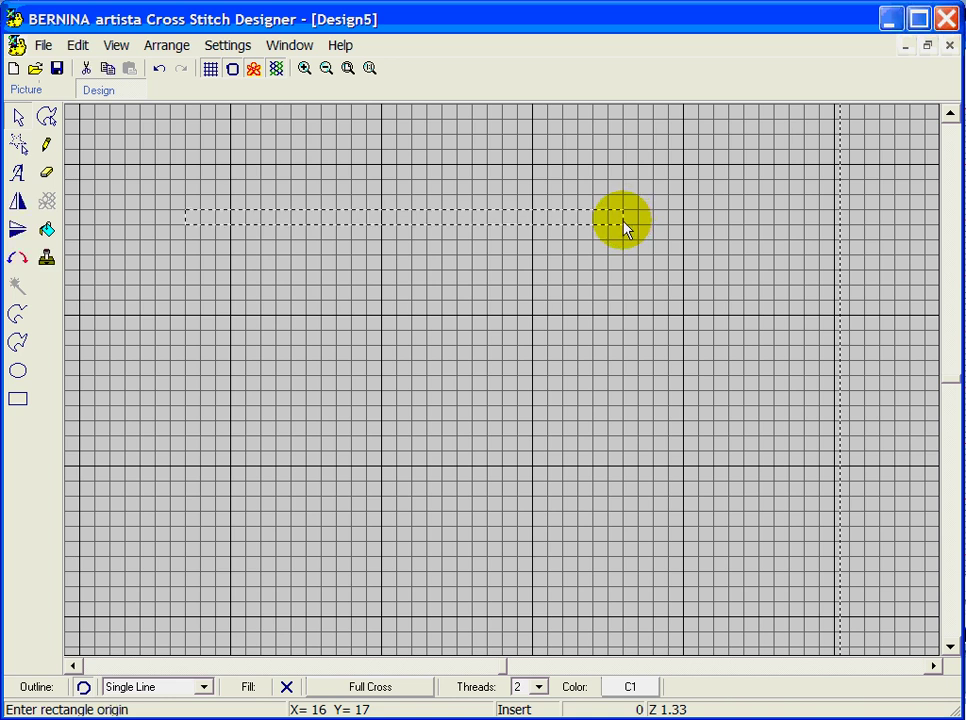
- Pencil single-line outline stitches: one diagonal stitch, a horizontal line about 19 squares long, and a two-square vertical at its end
{"action": "left_click", "coordinate": [60, 153]}
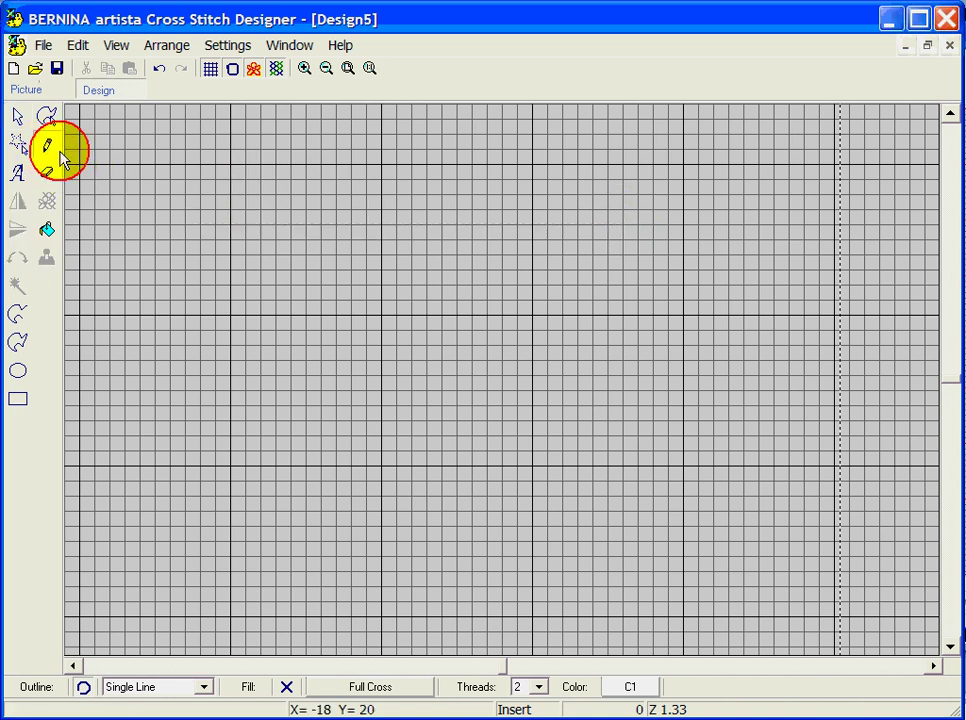
{"action": "left_click", "coordinate": [178, 214]}
{"action": "left_click", "coordinate": [189, 225]}
{"action": "left_click", "coordinate": [204, 229]}
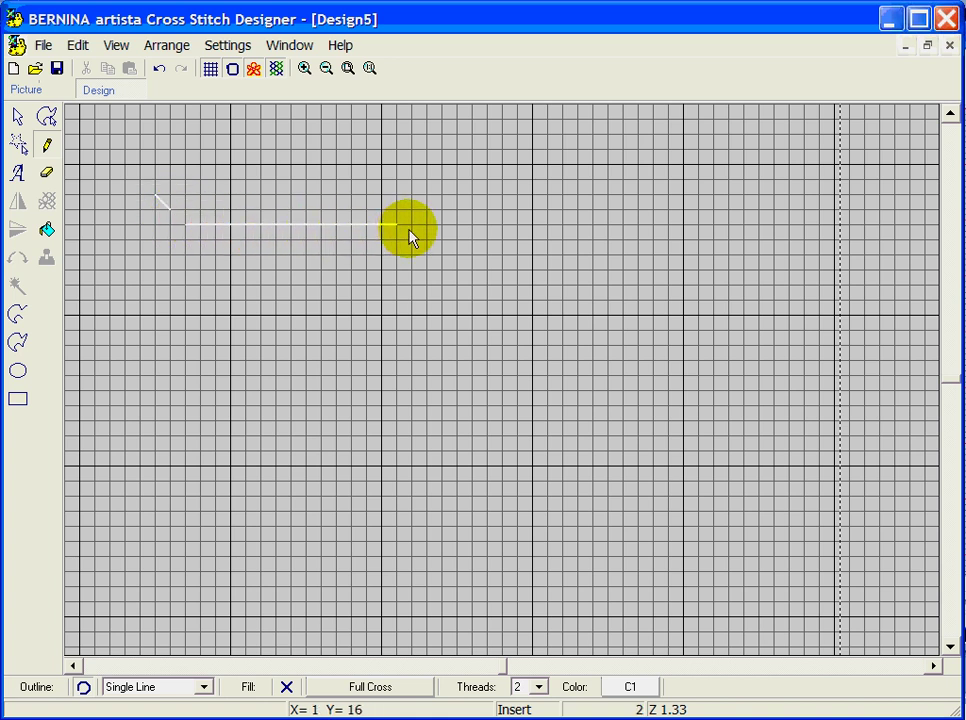
{"action": "left_click", "coordinate": [476, 233]}
{"action": "left_click", "coordinate": [474, 235]}
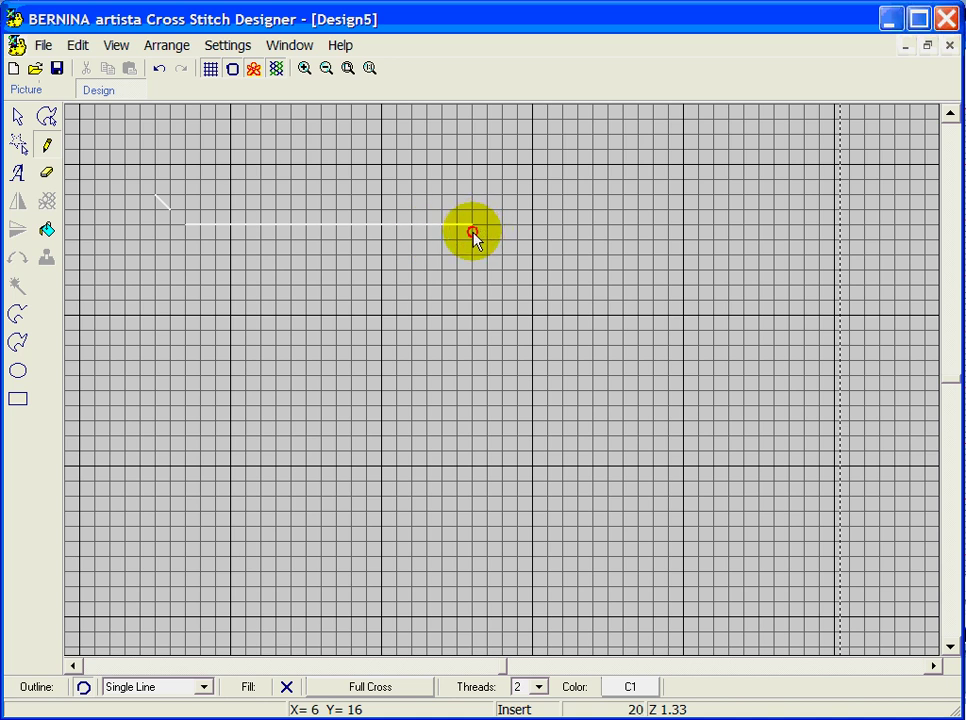
{"action": "left_click", "coordinate": [472, 250]}
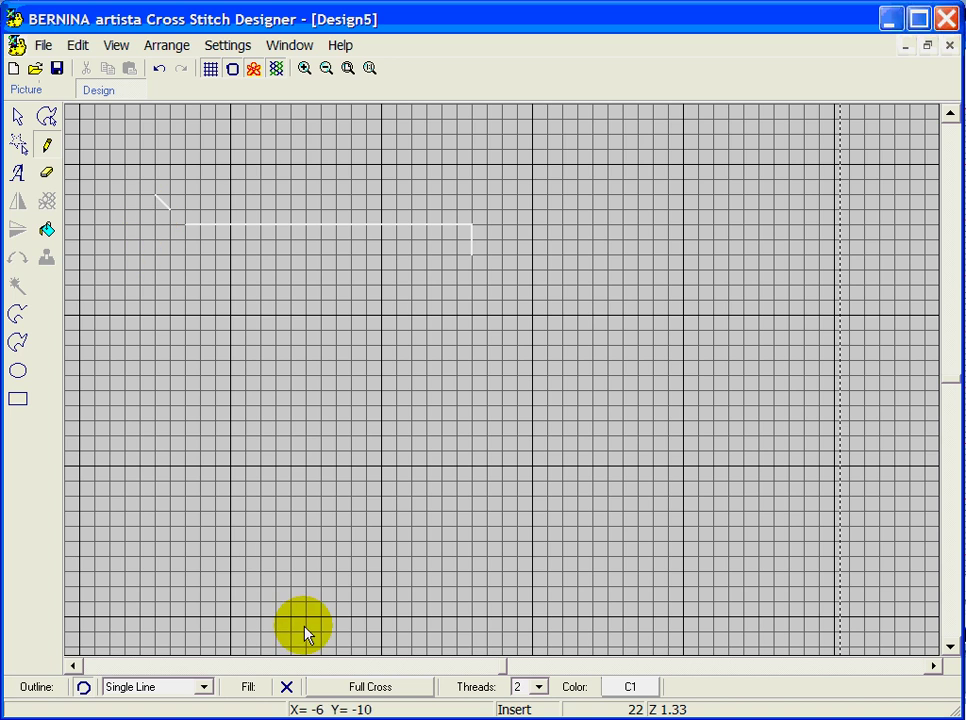
- Set the outline type to Current Cross Type and draw a rectangle about 29 by 18 squares below the pencilled lines
{"action": "left_click", "coordinate": [204, 687]}
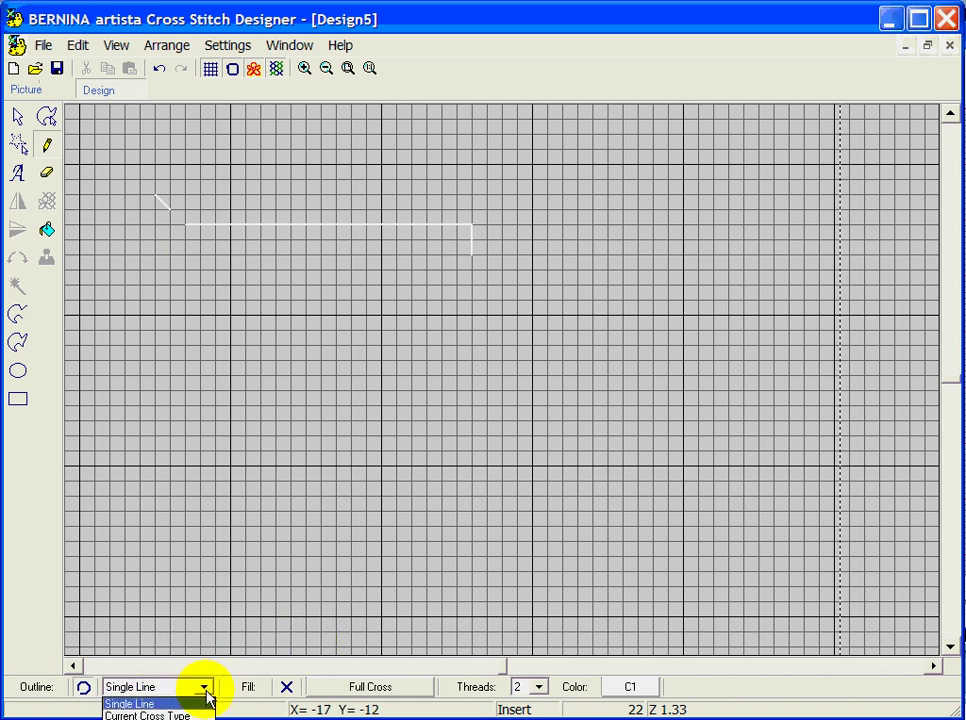
{"action": "left_click", "coordinate": [165, 715]}
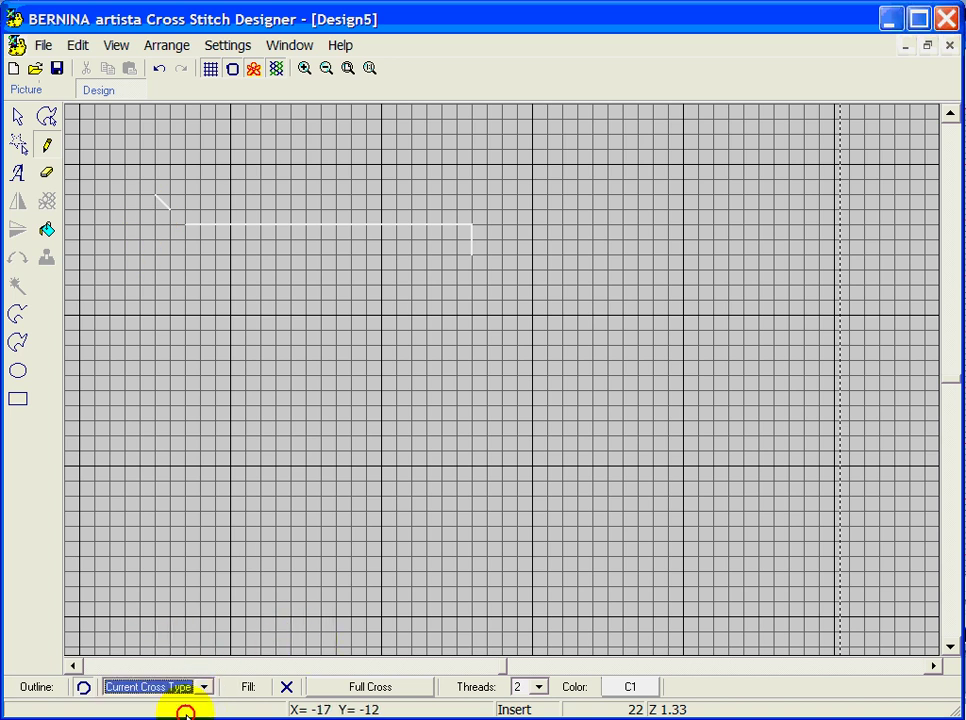
{"action": "left_click", "coordinate": [18, 400]}
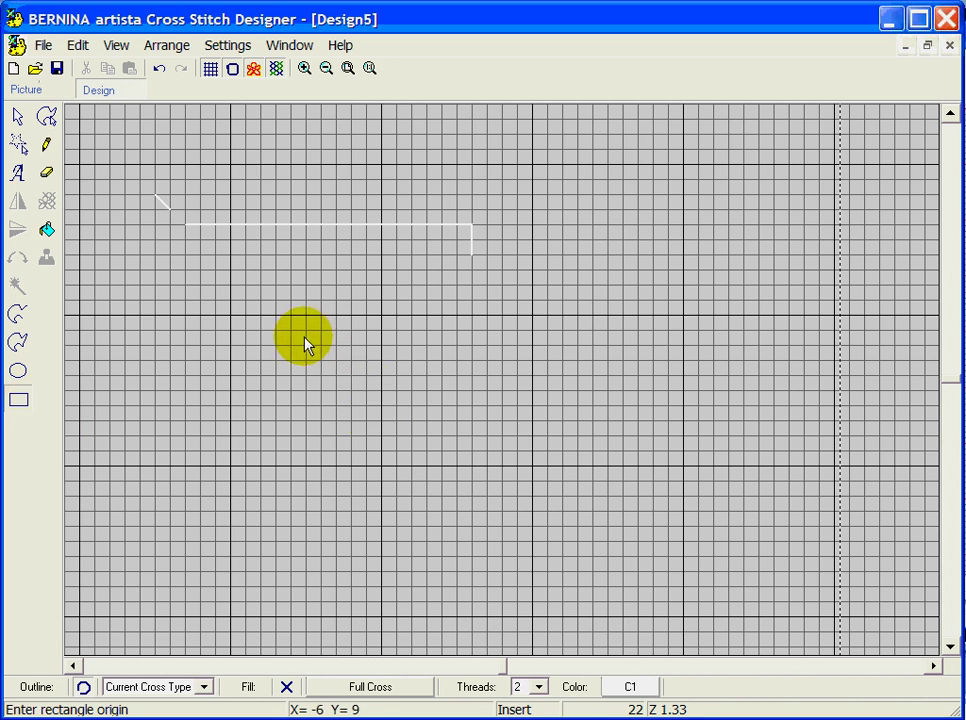
{"action": "left_click", "coordinate": [269, 328]}
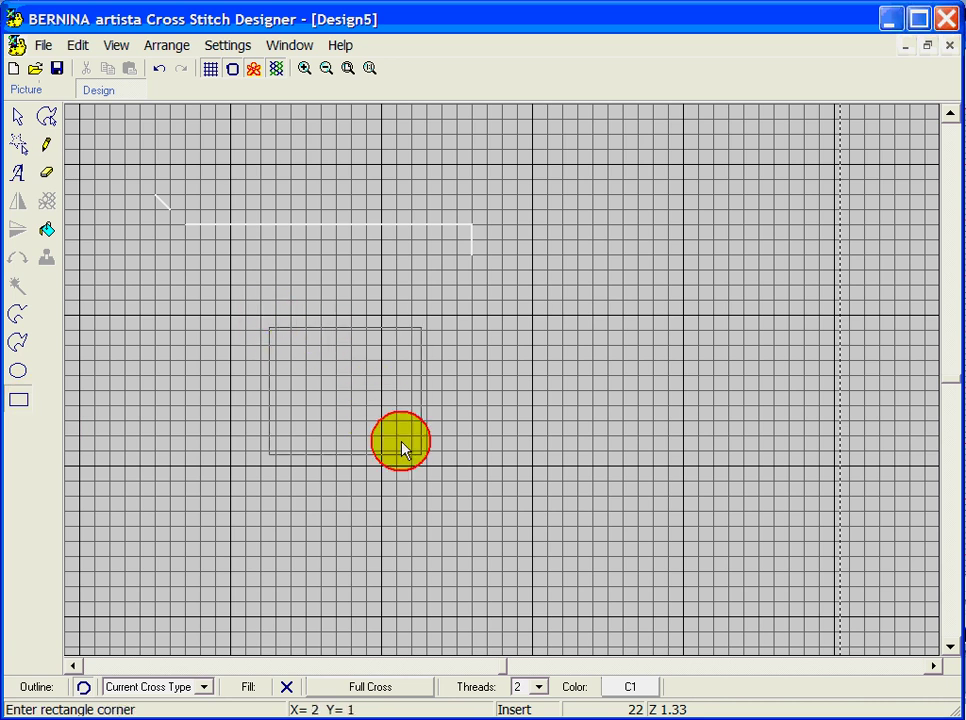
{"action": "left_click", "coordinate": [707, 600]}
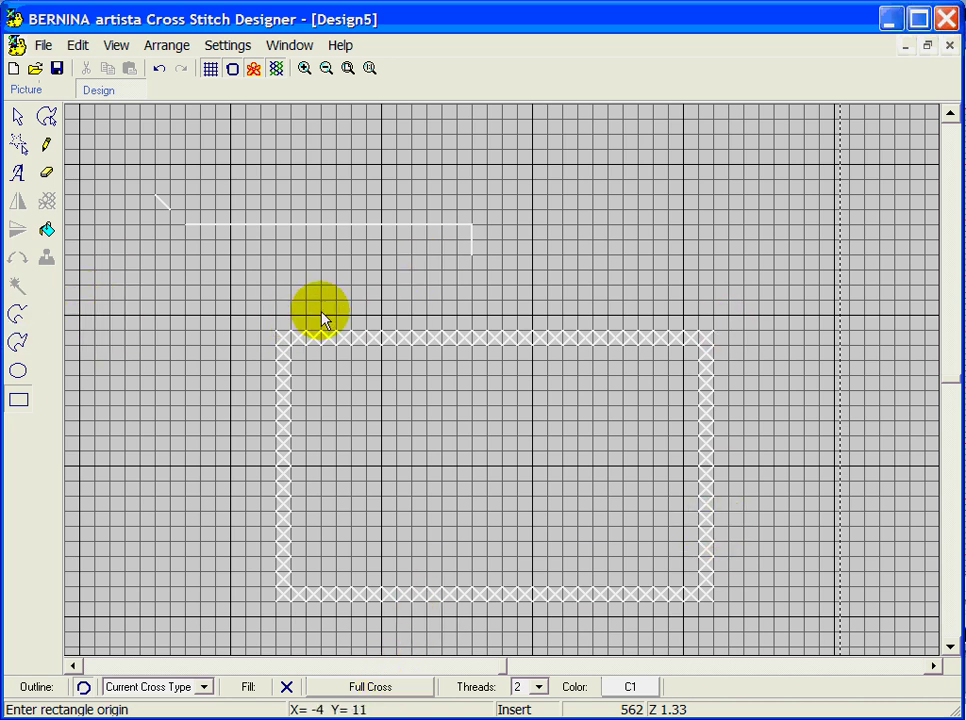
- Undo the cross-stitch rectangle and all the pencilled single-line stitches until the design is empty
{"action": "left_click", "coordinate": [73, 47]}
{"action": "left_click", "coordinate": [99, 67]}
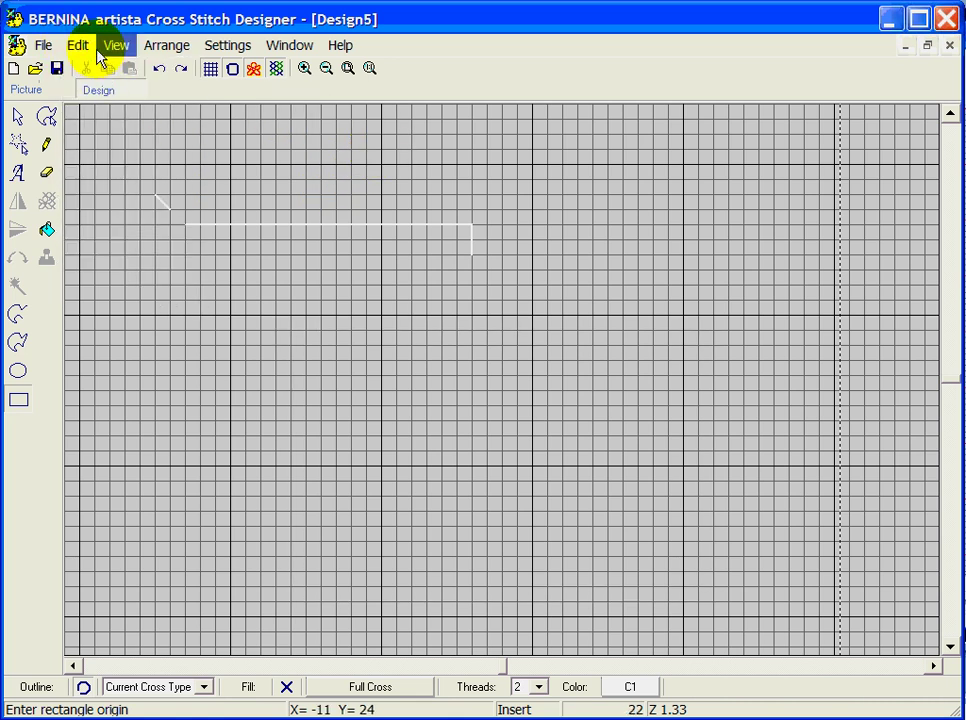
{"action": "left_click", "coordinate": [70, 46]}
{"action": "left_click", "coordinate": [80, 67]}
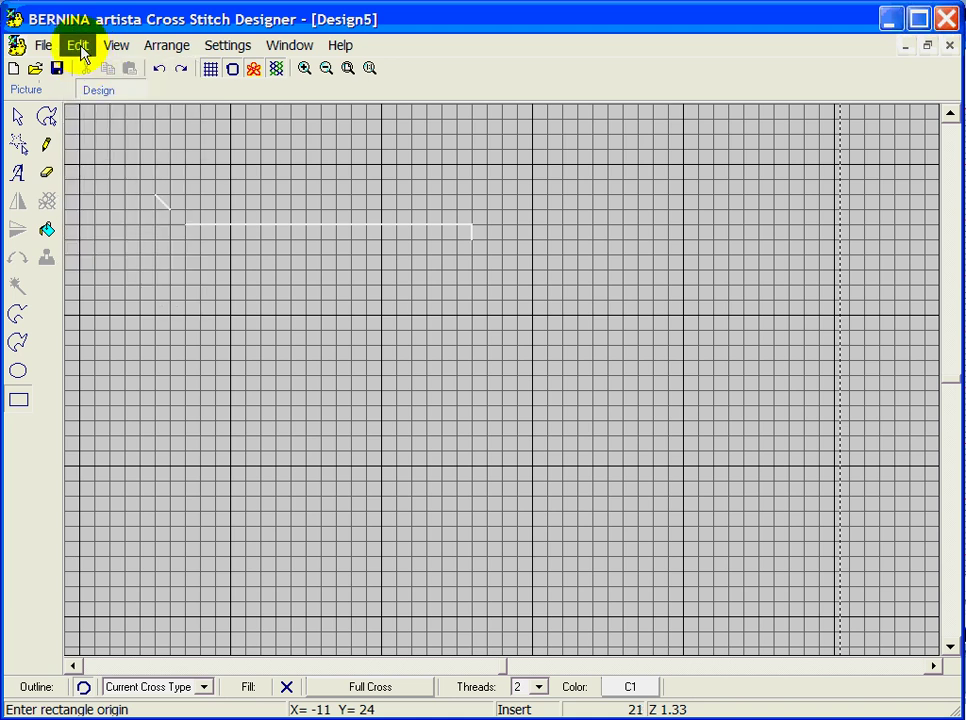
{"action": "left_click", "coordinate": [157, 70]}
{"action": "left_click", "coordinate": [158, 70]}
{"action": "left_click", "coordinate": [158, 71]}
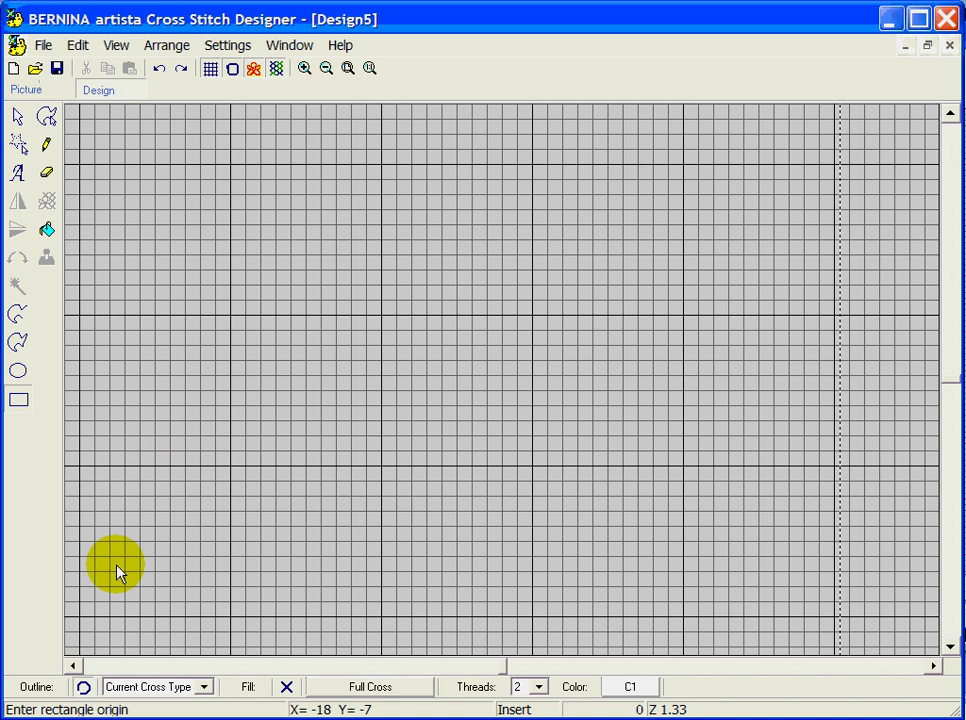
- Switch the drawing mode to fill and choose the Full Cross stitch, moving the stitch palette clear of the drawing area
{"action": "left_click", "coordinate": [284, 688]}
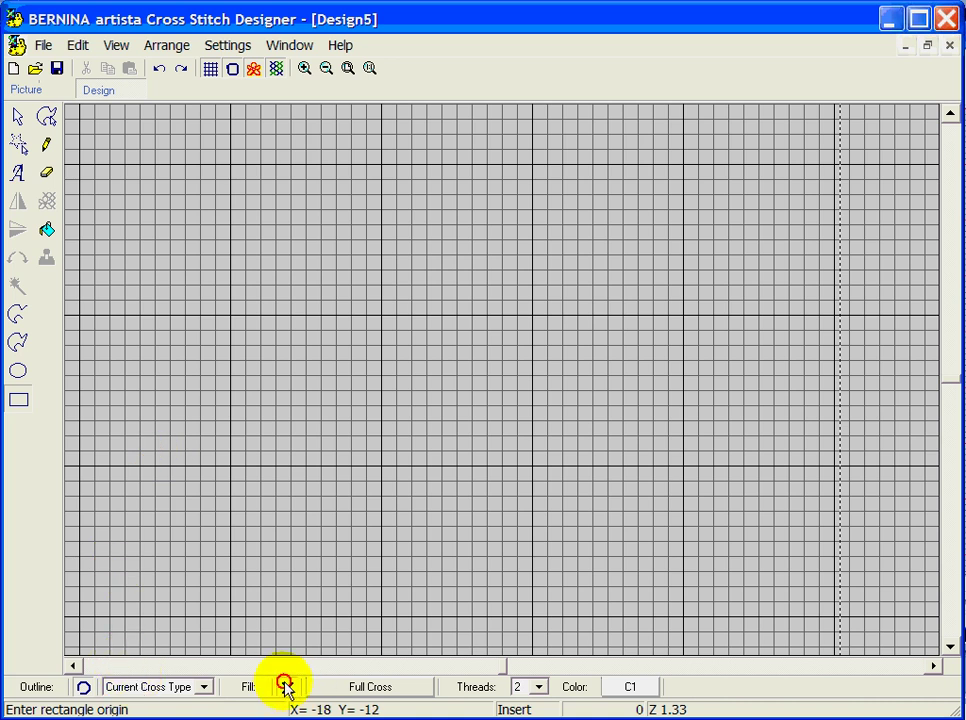
{"action": "left_click", "coordinate": [368, 689]}
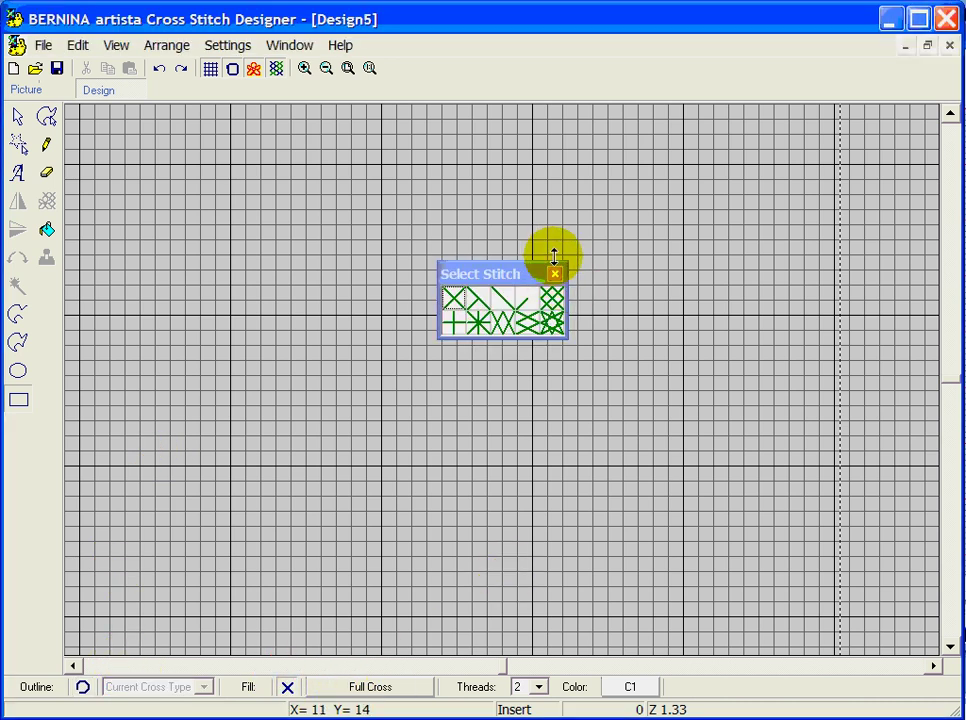
{"action": "left_click_drag", "start_coordinate": [565, 336], "coordinate": [572, 384]}
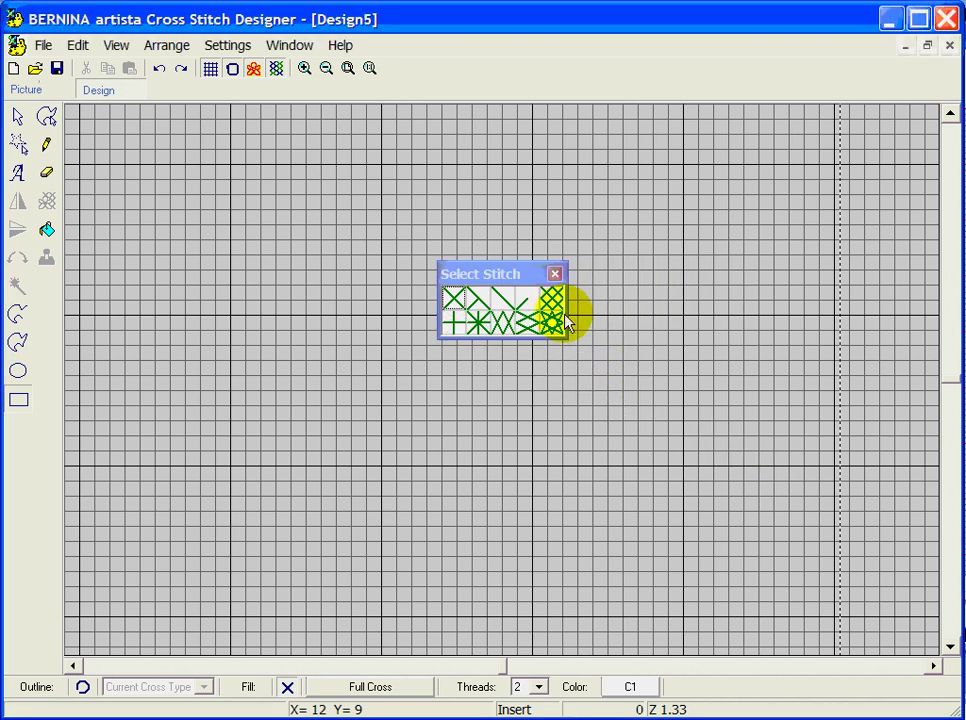
{"action": "left_click_drag", "start_coordinate": [511, 274], "coordinate": [803, 348]}
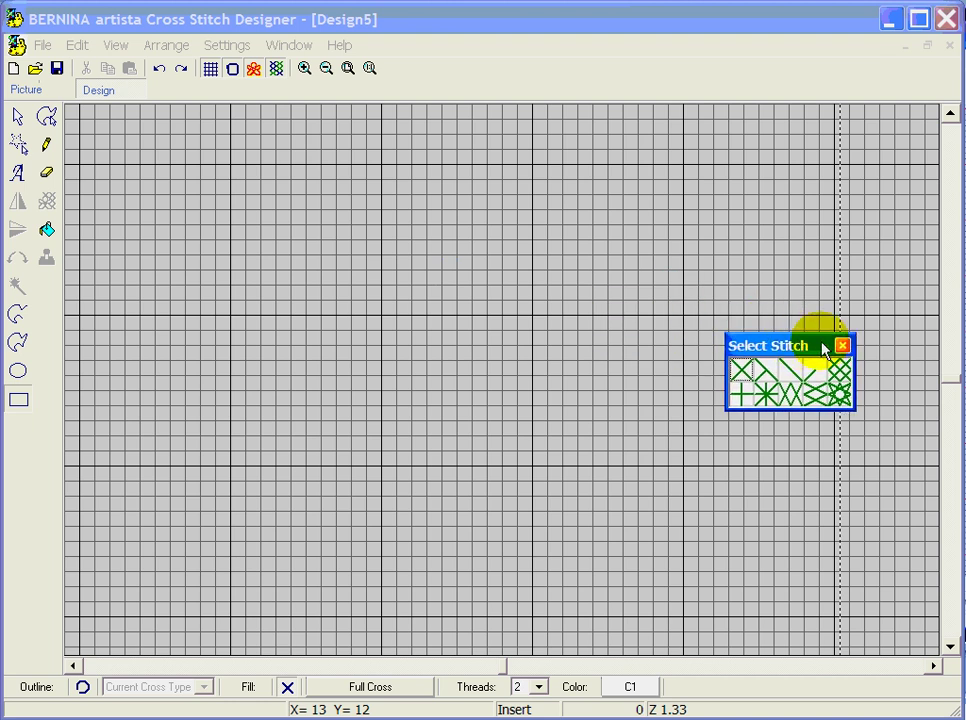
{"action": "left_click", "coordinate": [740, 378]}
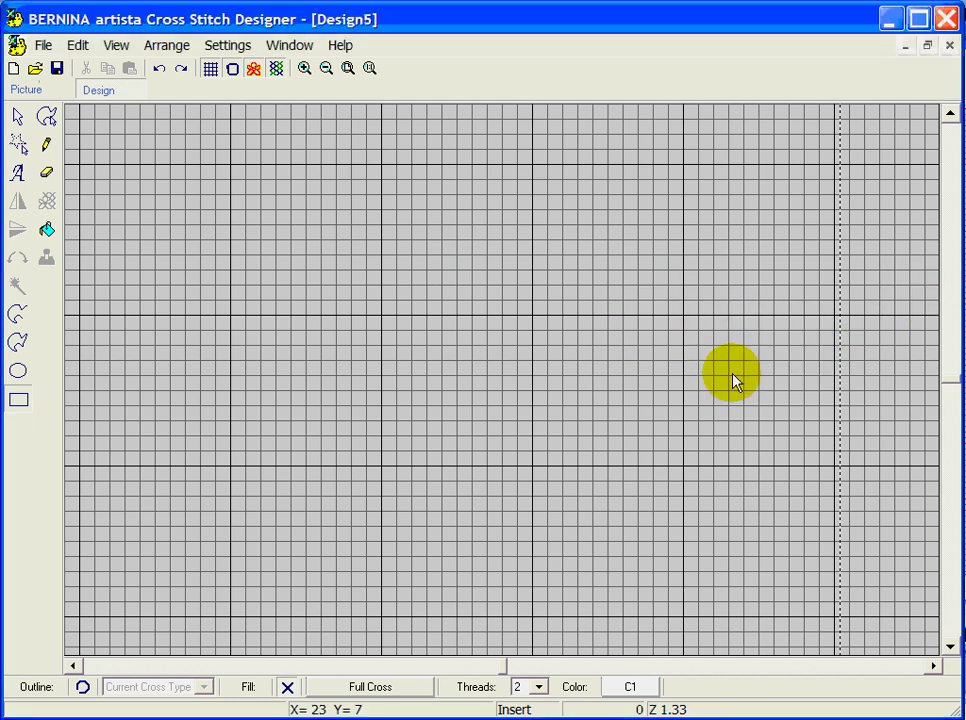
- Draw a horizontal open line of Full Cross stitches about 35 squares long across the upper part of the grid
{"action": "left_click", "coordinate": [38, 316]}
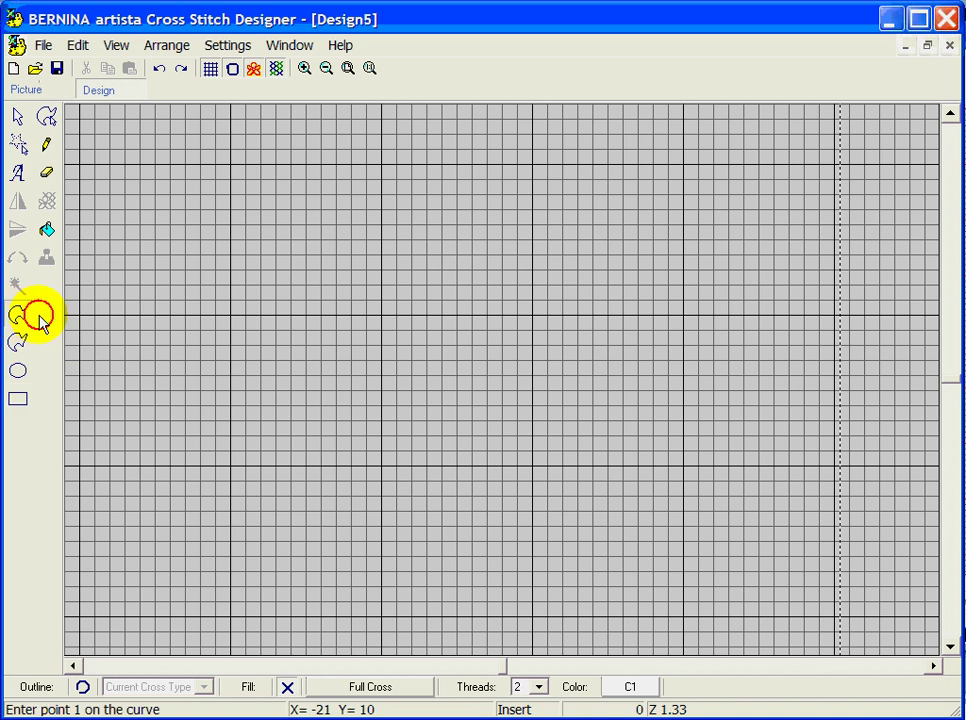
{"action": "left_click", "coordinate": [219, 234]}
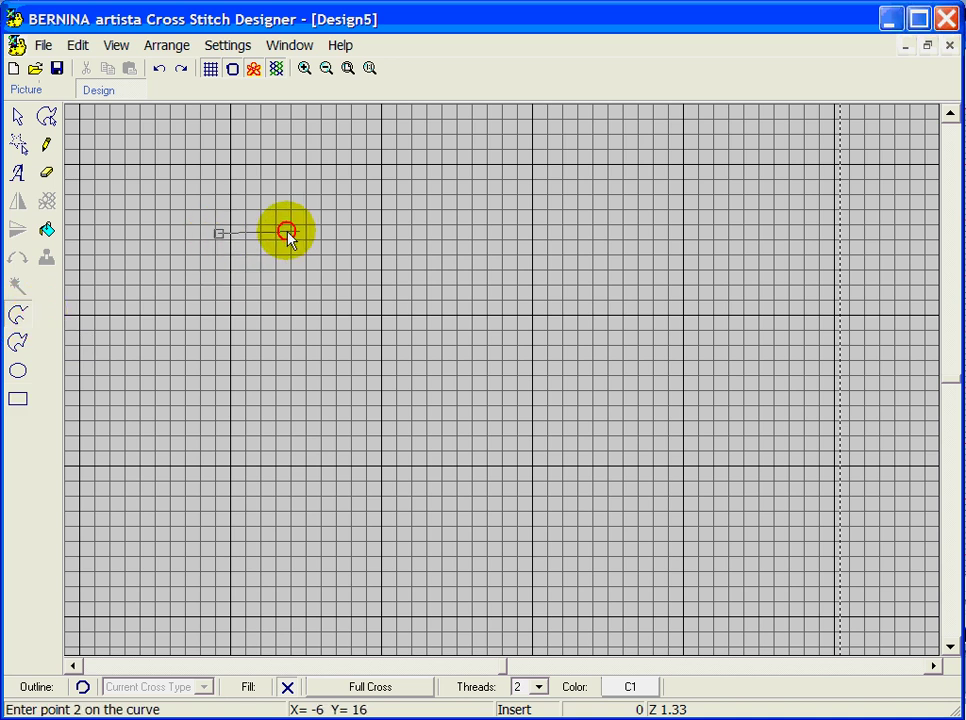
{"action": "left_click", "coordinate": [744, 240]}
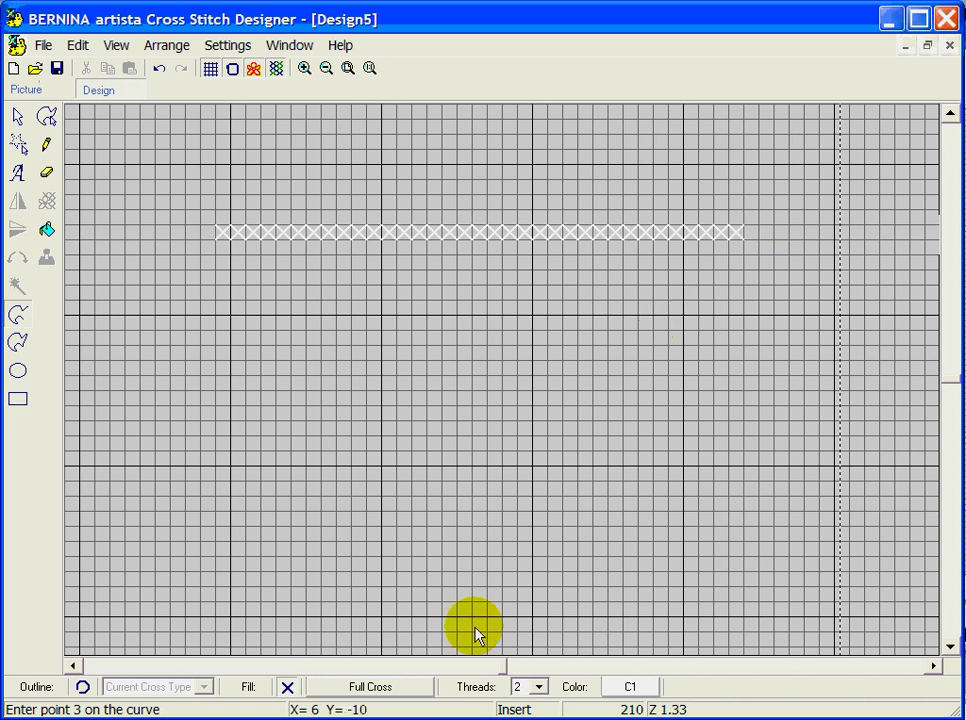
- Change the fill stitch to 3/4 Cross and pencil a descending diagonal run of four stitches below the Full Cross line
{"action": "left_click", "coordinate": [398, 691]}
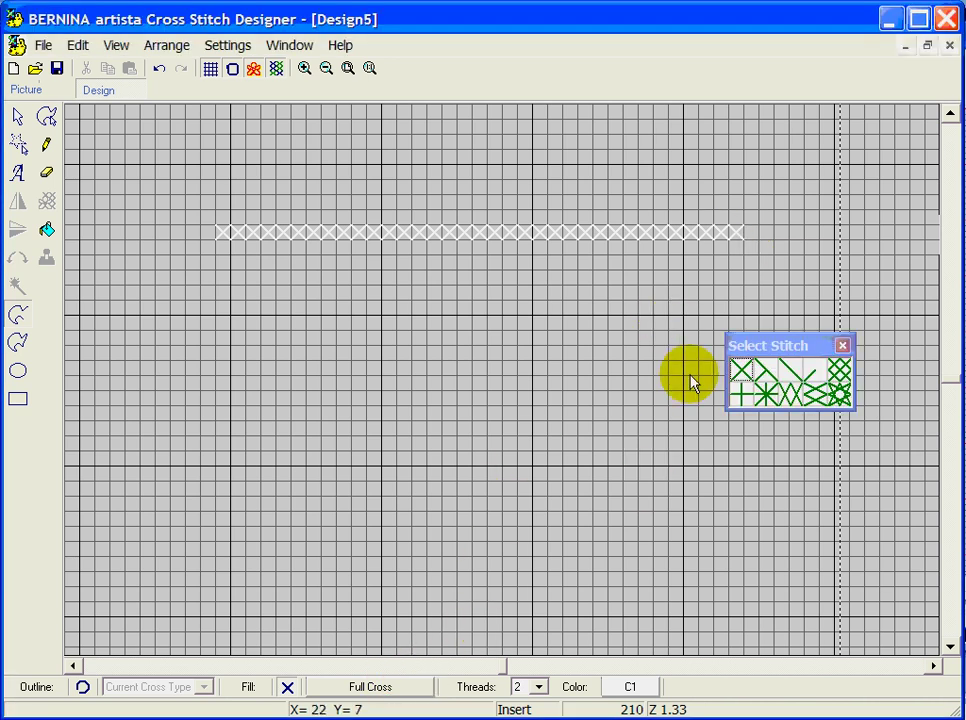
{"action": "left_click", "coordinate": [759, 382]}
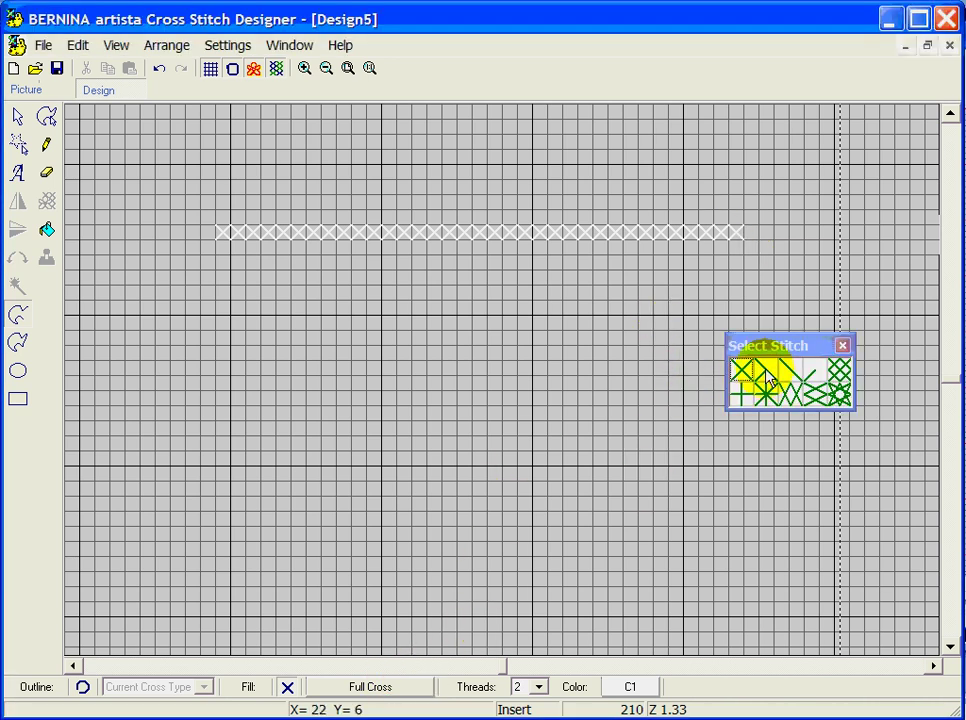
{"action": "left_click", "coordinate": [768, 381]}
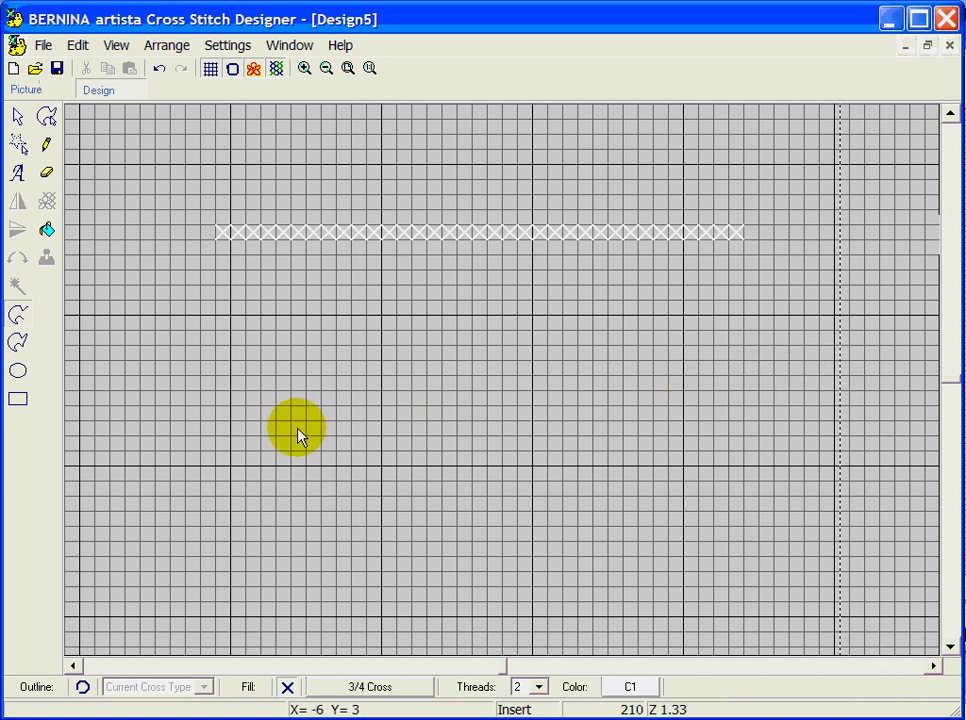
{"action": "left_click", "coordinate": [46, 144]}
{"action": "left_click", "coordinate": [297, 342]}
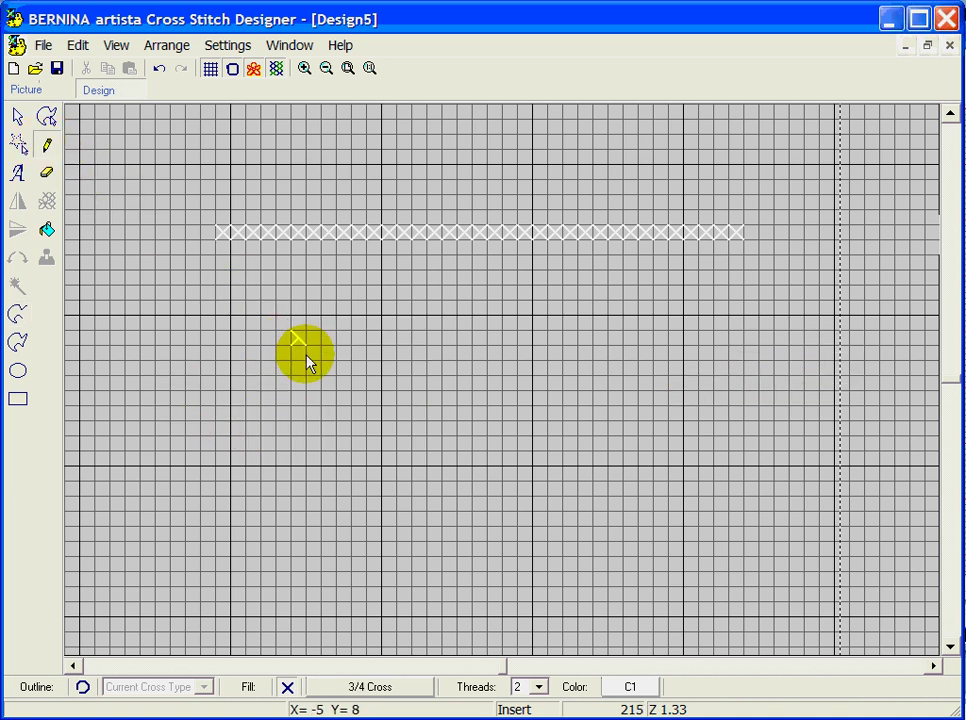
{"action": "left_click", "coordinate": [321, 367]}
{"action": "left_click", "coordinate": [331, 379]}
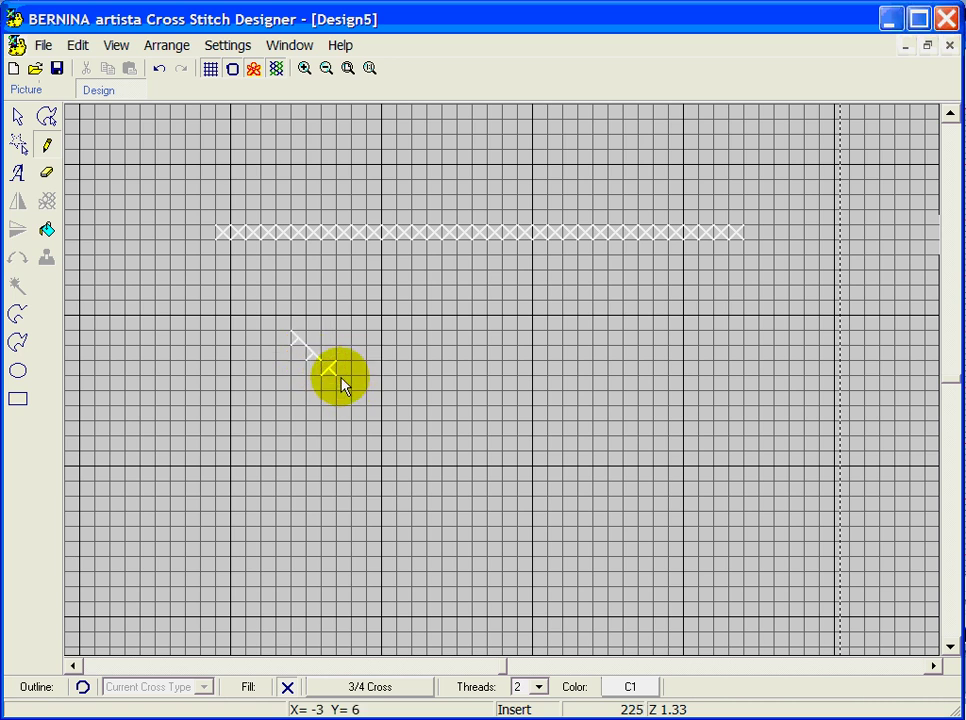
{"action": "left_click", "coordinate": [340, 380]}
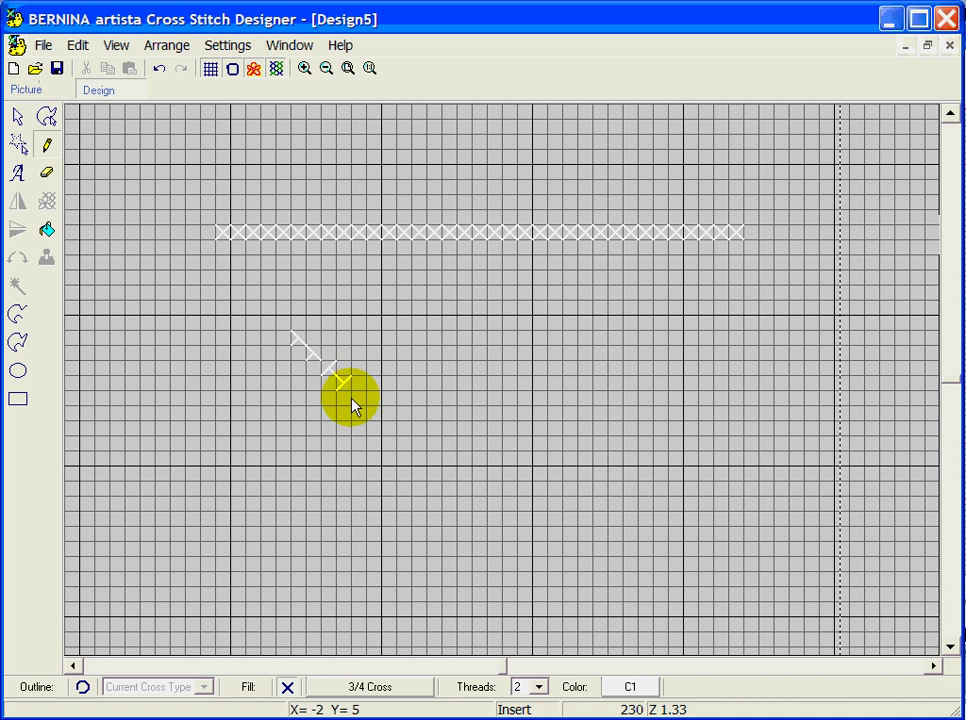
- Pencil five more 3/4 Cross stitches beyond the diagonal's lower end, varying the cell corner used to change their orientation
{"action": "left_click", "coordinate": [362, 408]}
{"action": "left_click", "coordinate": [356, 422]}
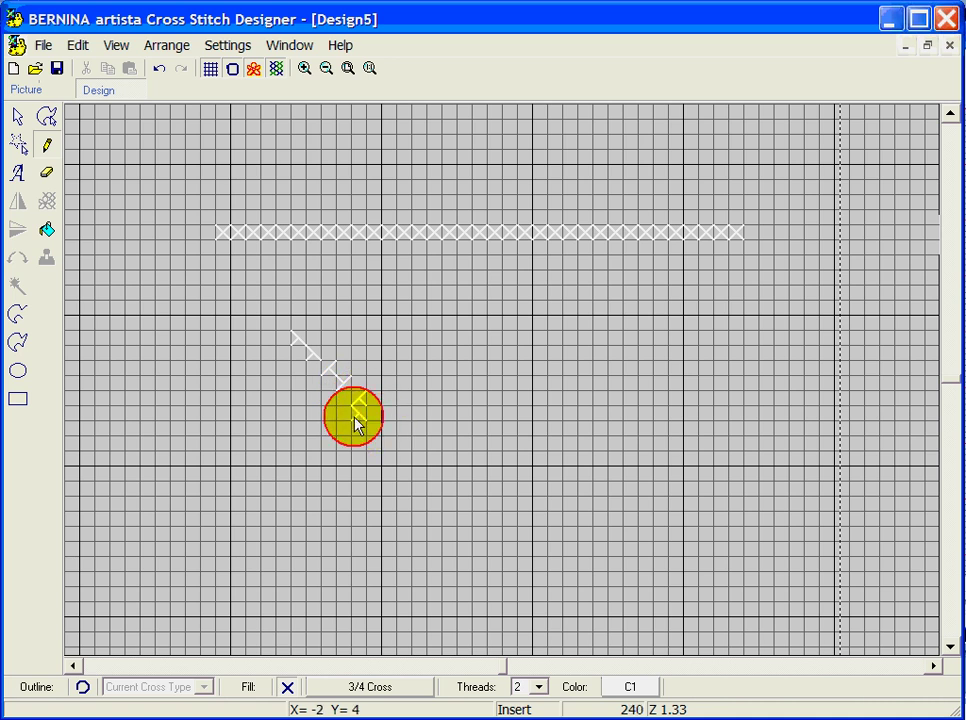
{"action": "left_click", "coordinate": [393, 411]}
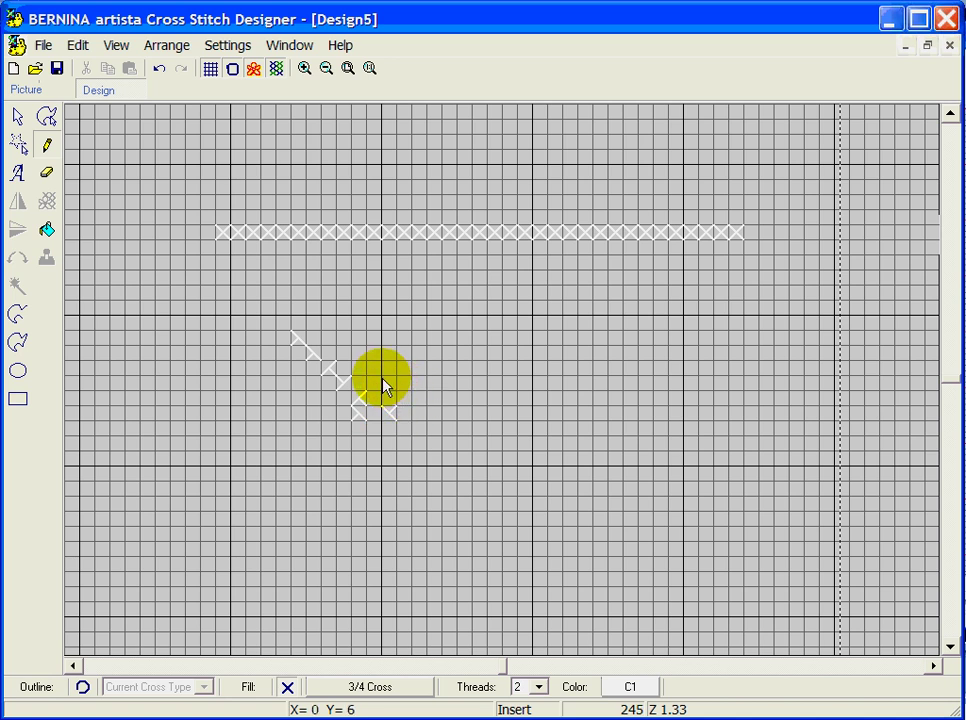
{"action": "left_click", "coordinate": [390, 386]}
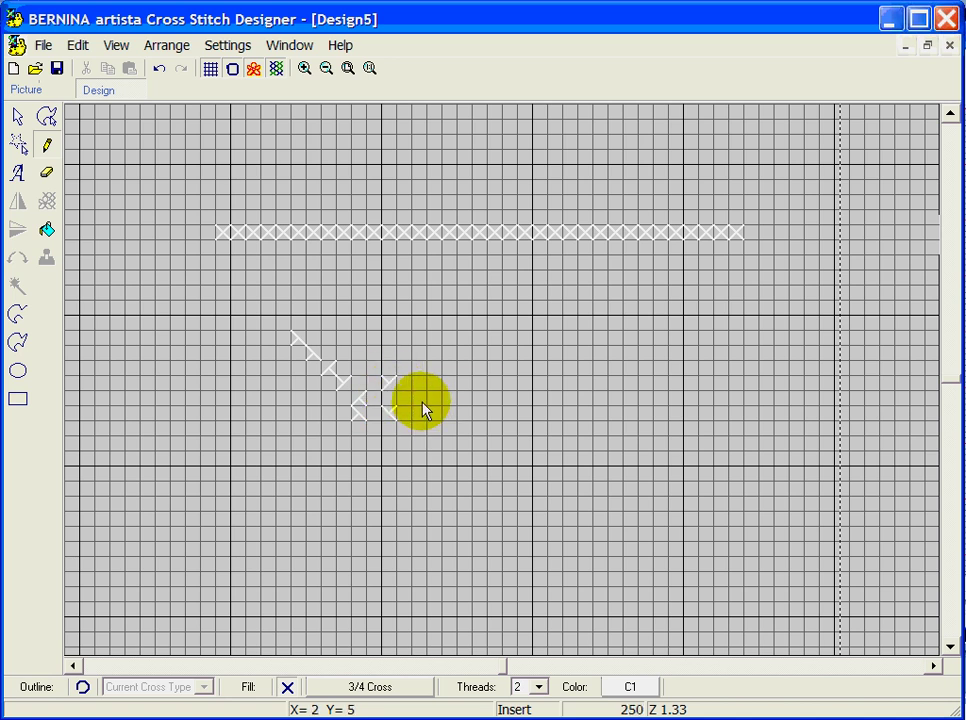
{"action": "left_click", "coordinate": [421, 404]}
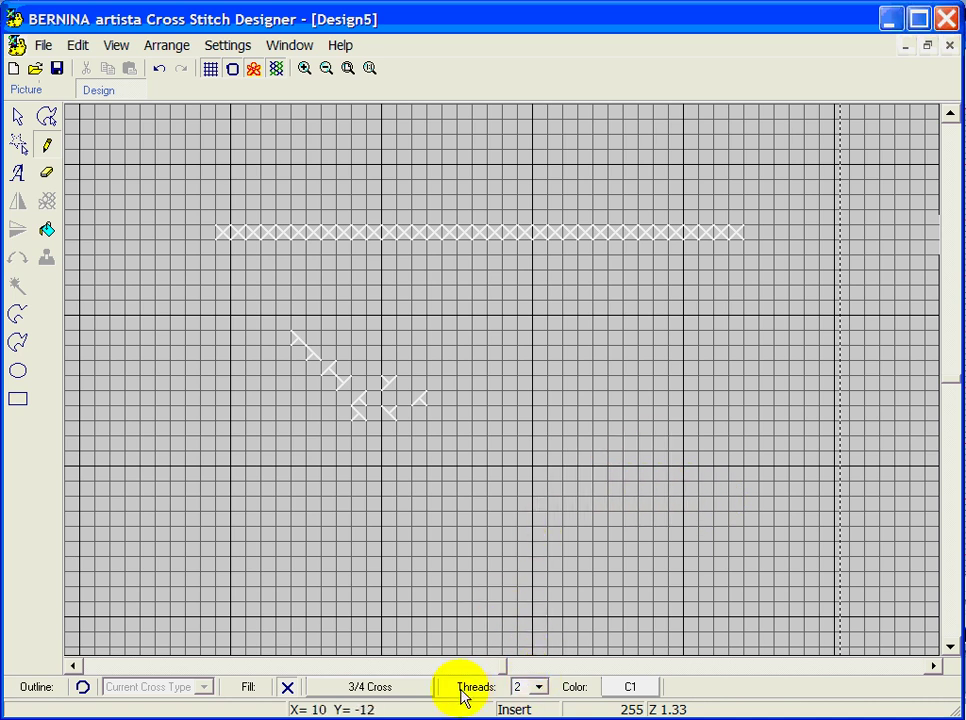
- Change the fill stitch to 1/2 Cross and pencil two zigzag rows of four stitches beside the 3/4 Cross stitches
{"action": "left_click", "coordinate": [400, 689]}
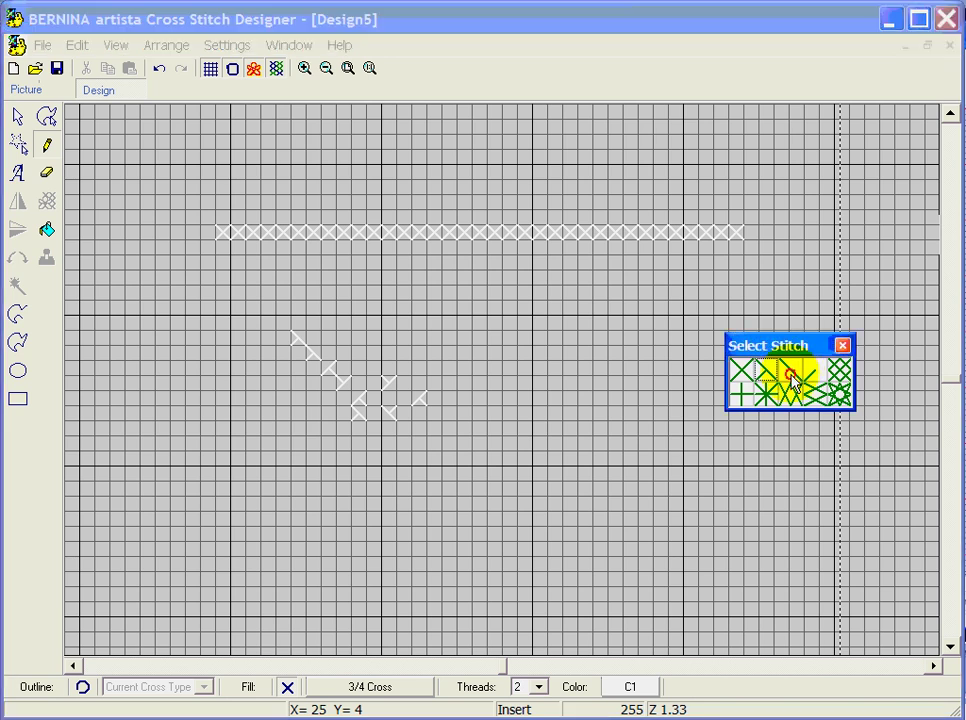
{"action": "left_click", "coordinate": [792, 372]}
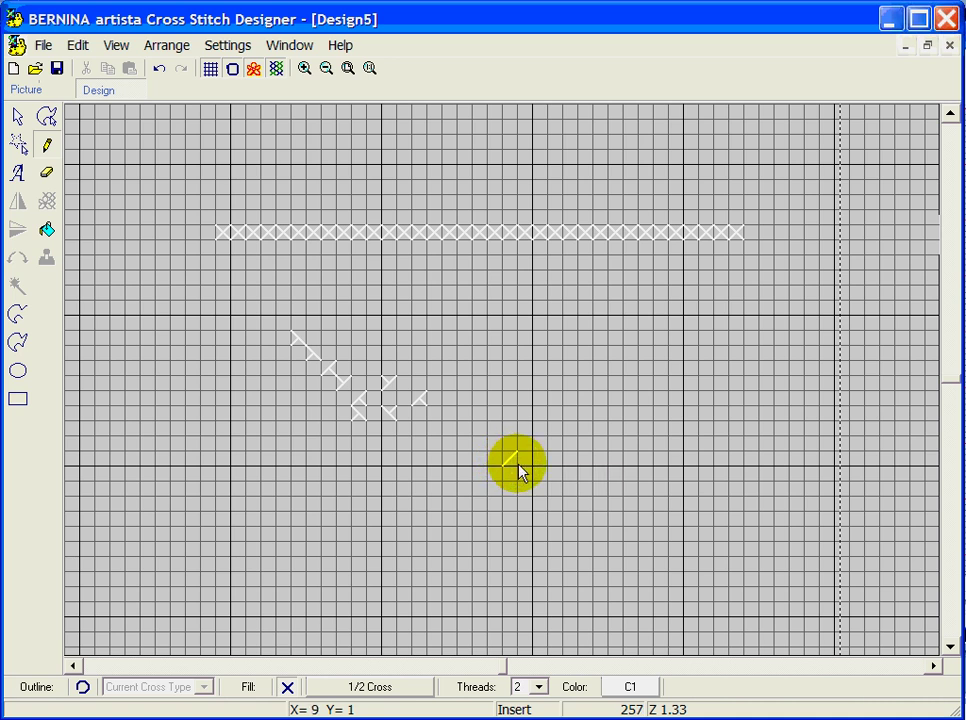
{"action": "left_click", "coordinate": [532, 472]}
{"action": "left_click", "coordinate": [547, 460]}
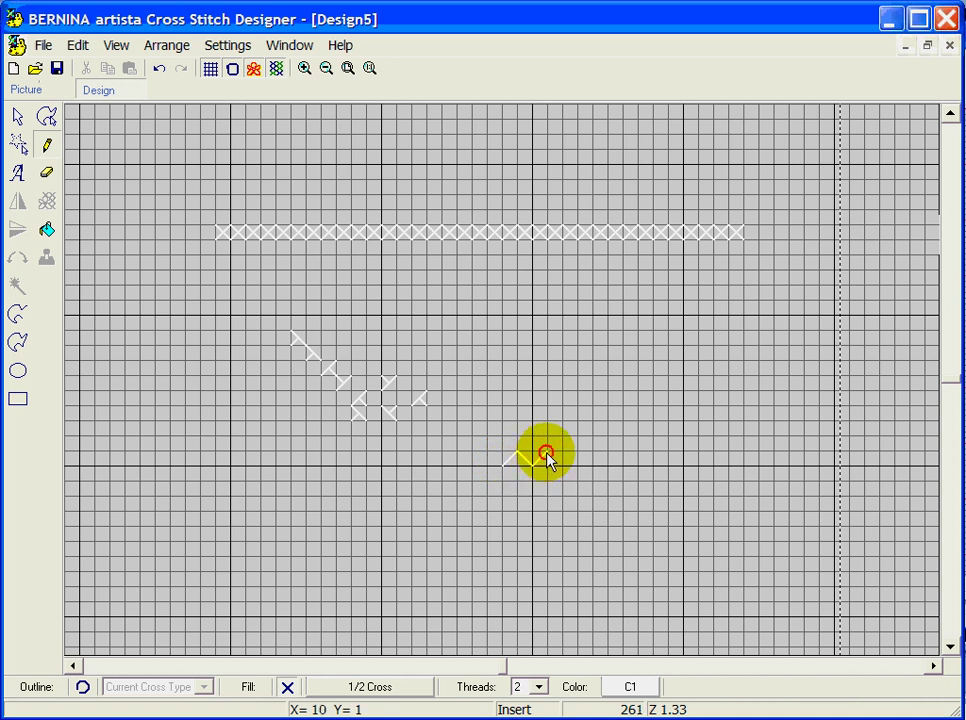
{"action": "left_click", "coordinate": [624, 406]}
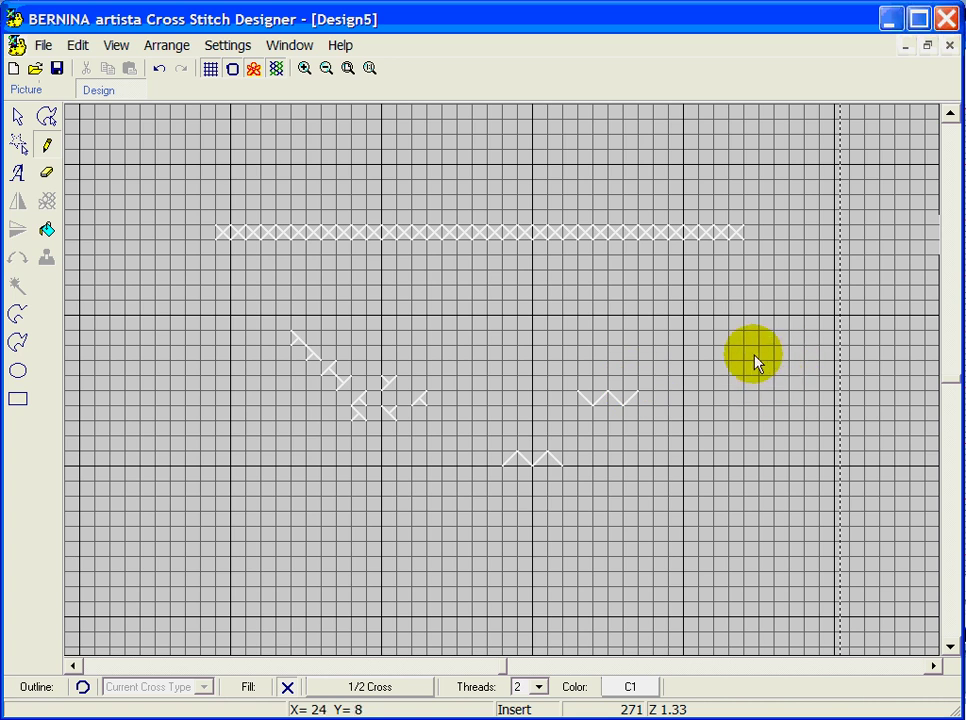
- Change the fill stitch to 1/4 Cross and pencil four stitches below the 3/4 Cross group, each in a different cell corner
{"action": "left_click", "coordinate": [393, 689]}
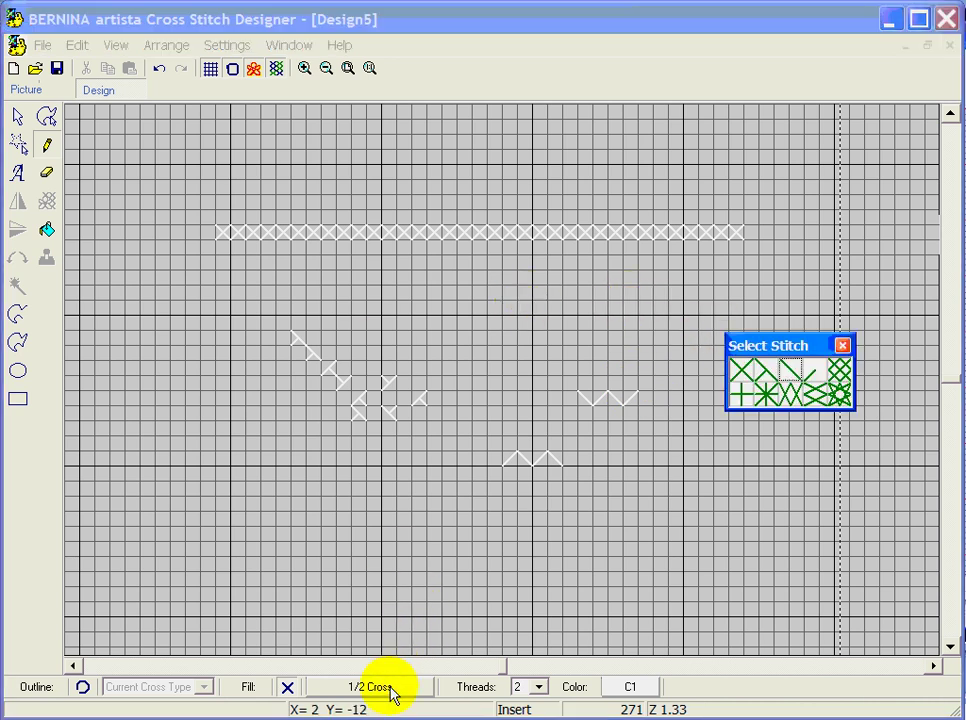
{"action": "left_click", "coordinate": [811, 372]}
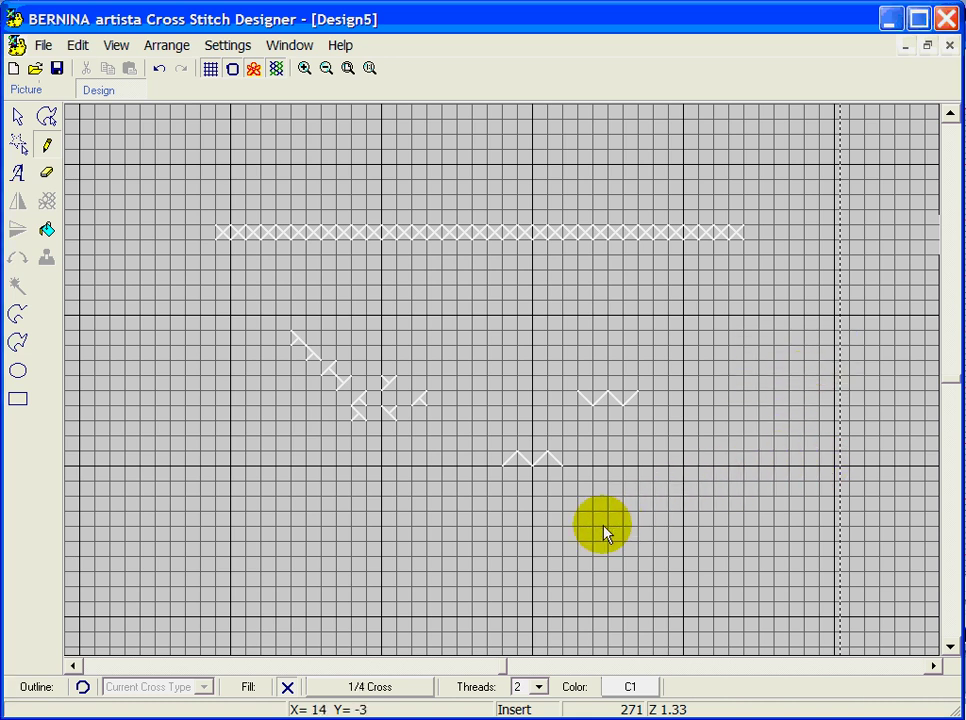
{"action": "left_click", "coordinate": [358, 485]}
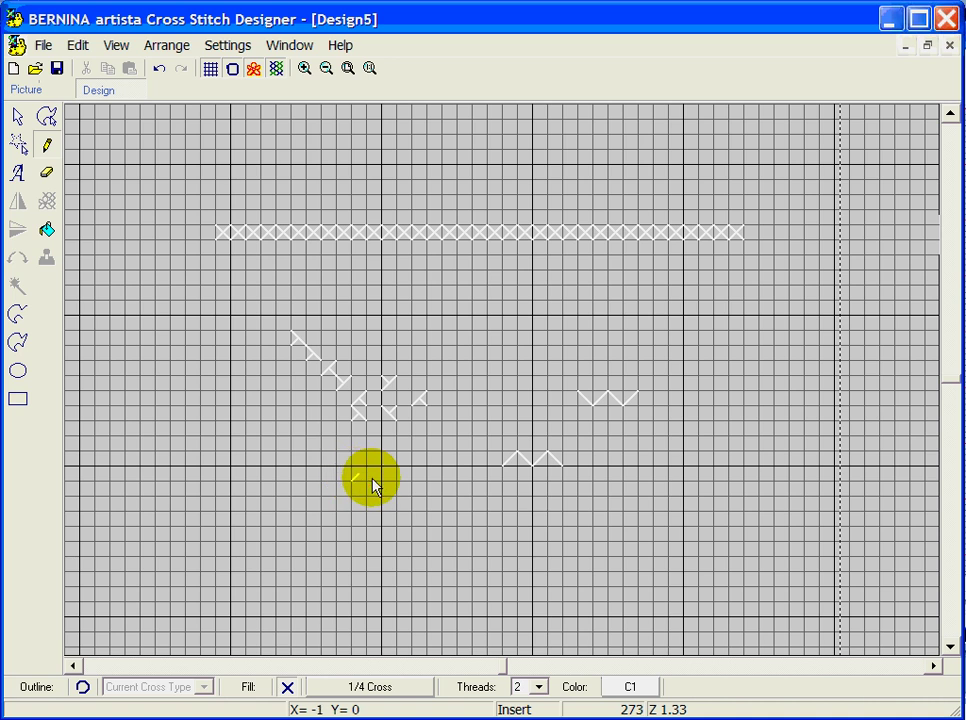
{"action": "left_click", "coordinate": [382, 479]}
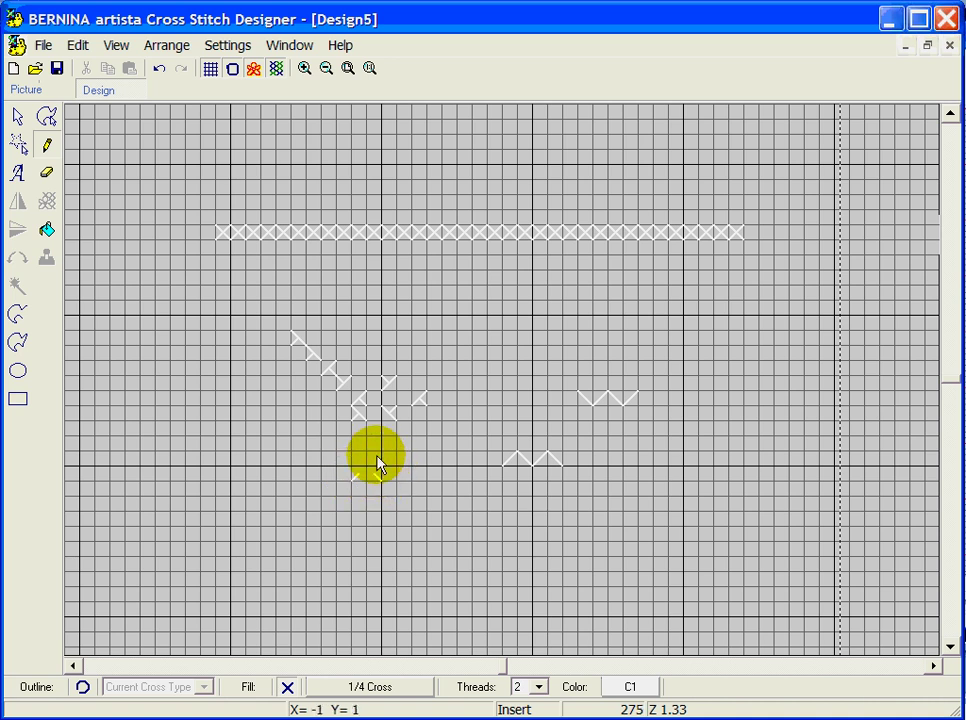
{"action": "left_click", "coordinate": [376, 461]}
{"action": "left_click", "coordinate": [354, 457]}
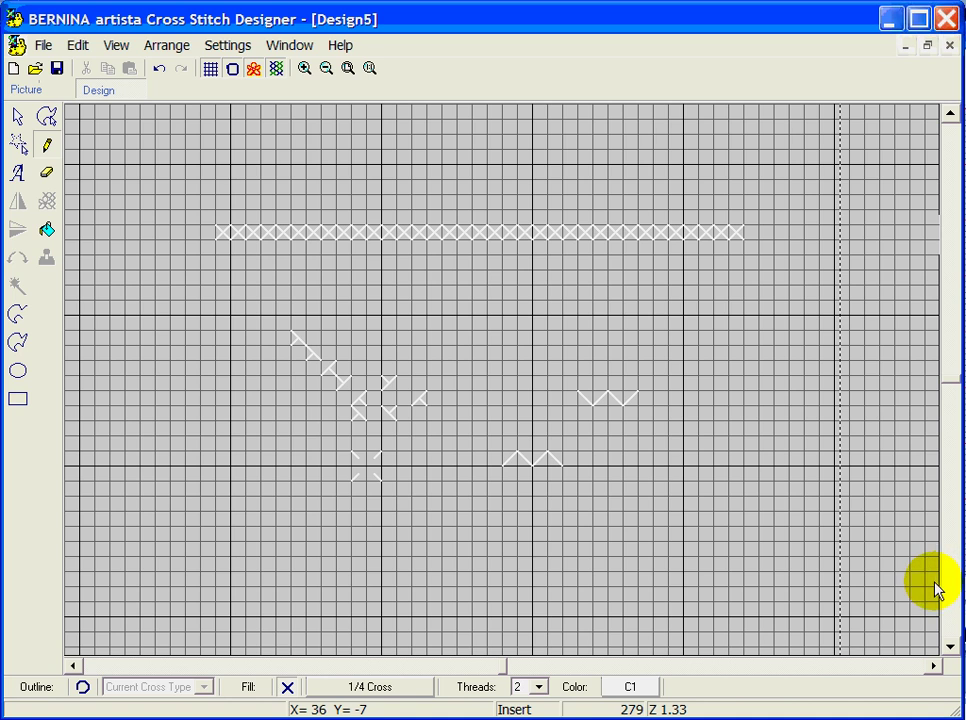
- Change the fill stitch to Mini Cross and draw a filled rectangle 3 by 3 squares, accepting the offered fill style
{"action": "left_click", "coordinate": [413, 692]}
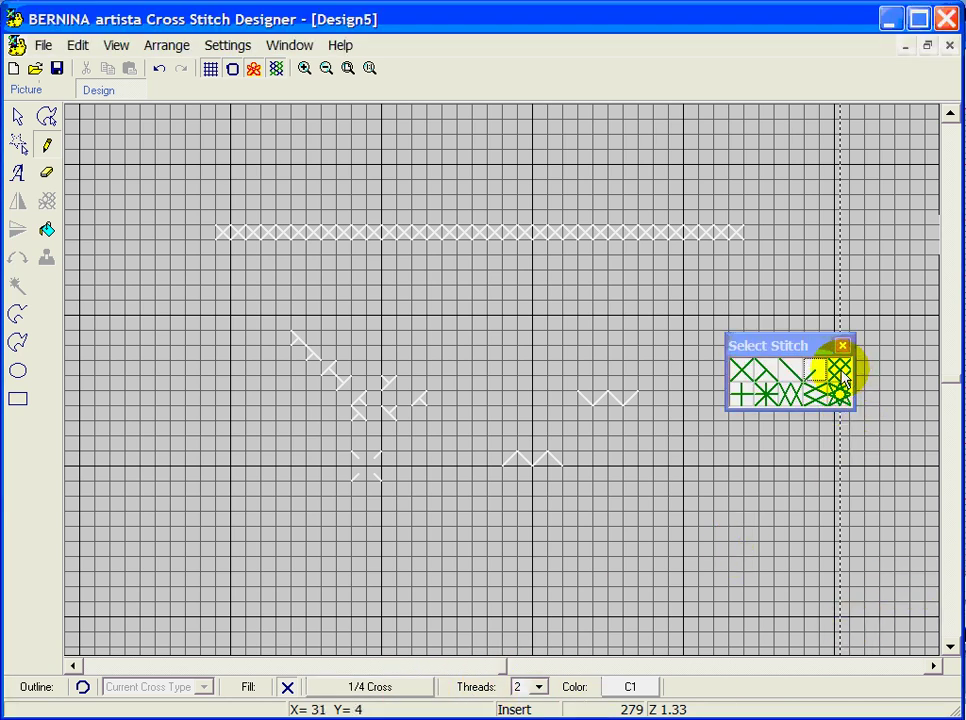
{"action": "left_click", "coordinate": [843, 378]}
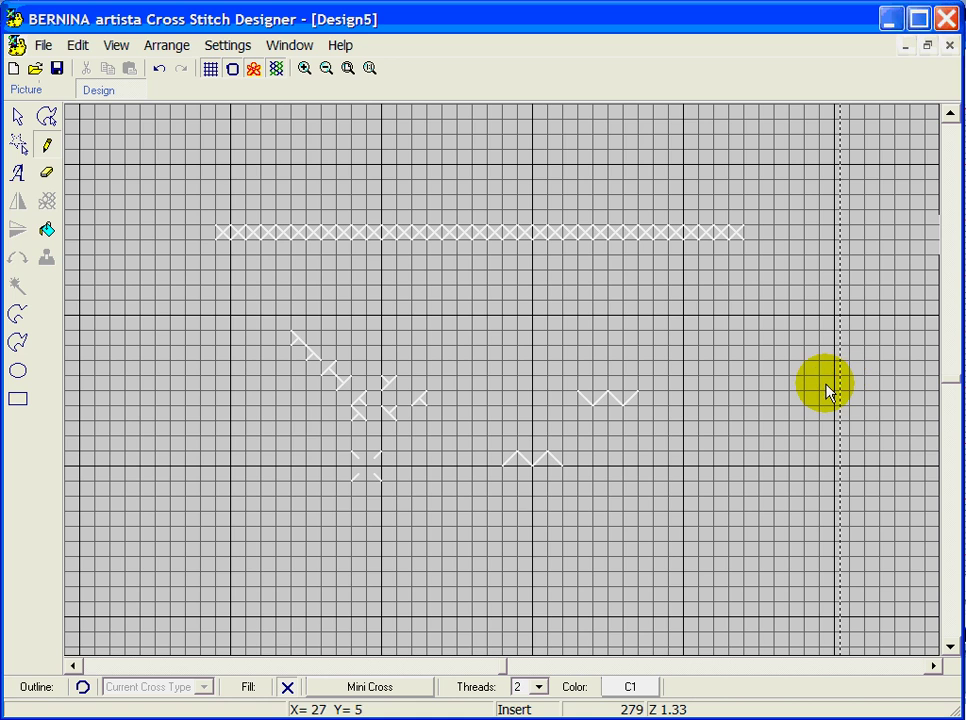
{"action": "left_click", "coordinate": [19, 398]}
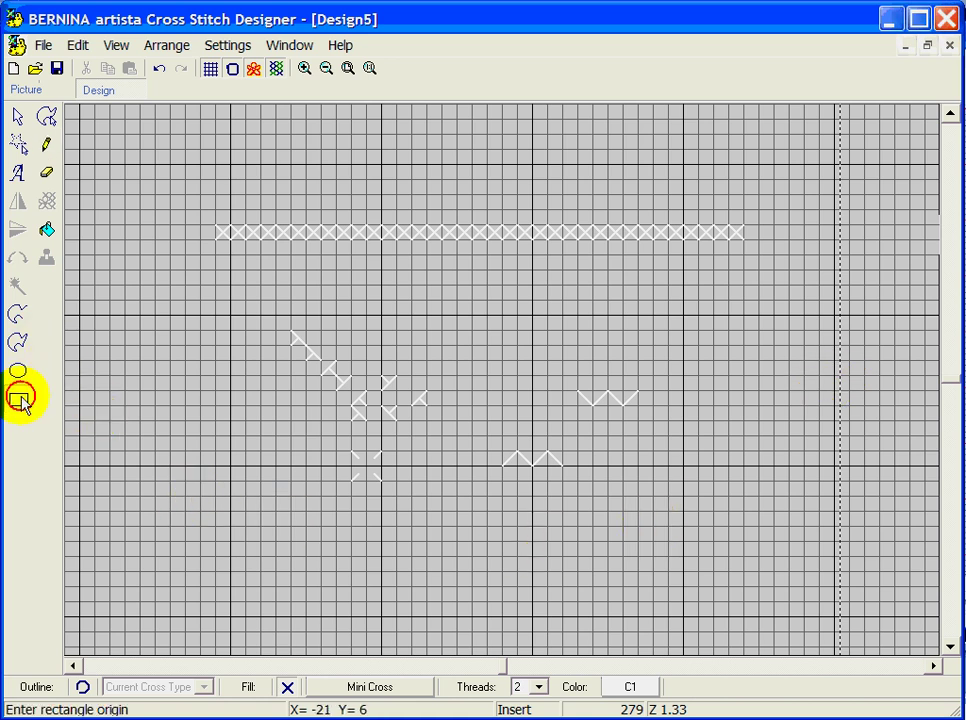
{"action": "left_click", "coordinate": [138, 438]}
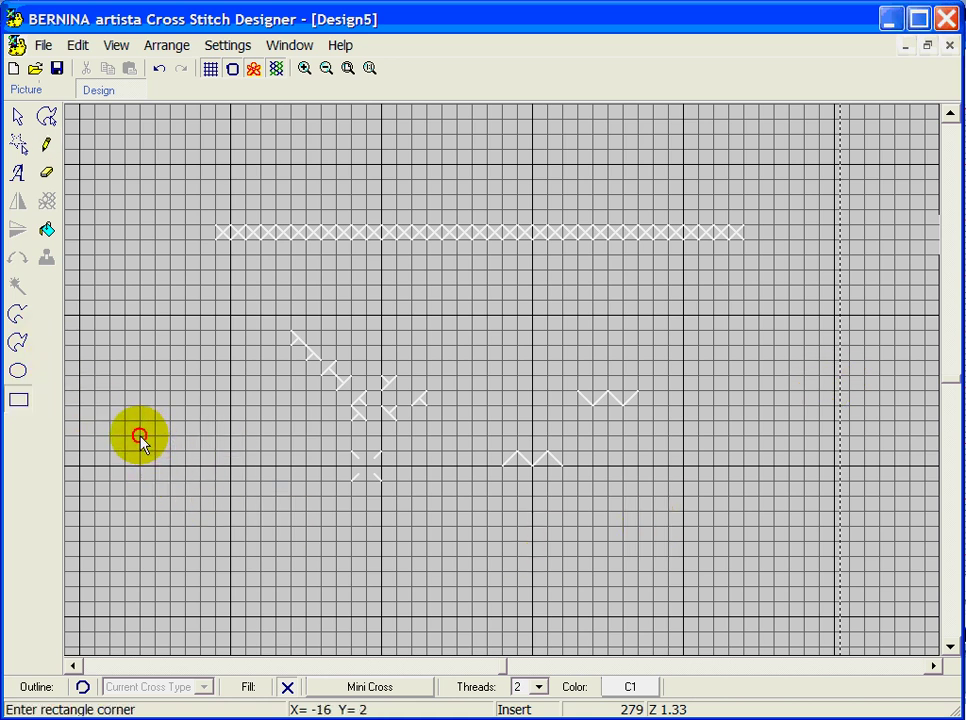
{"action": "left_click", "coordinate": [186, 488]}
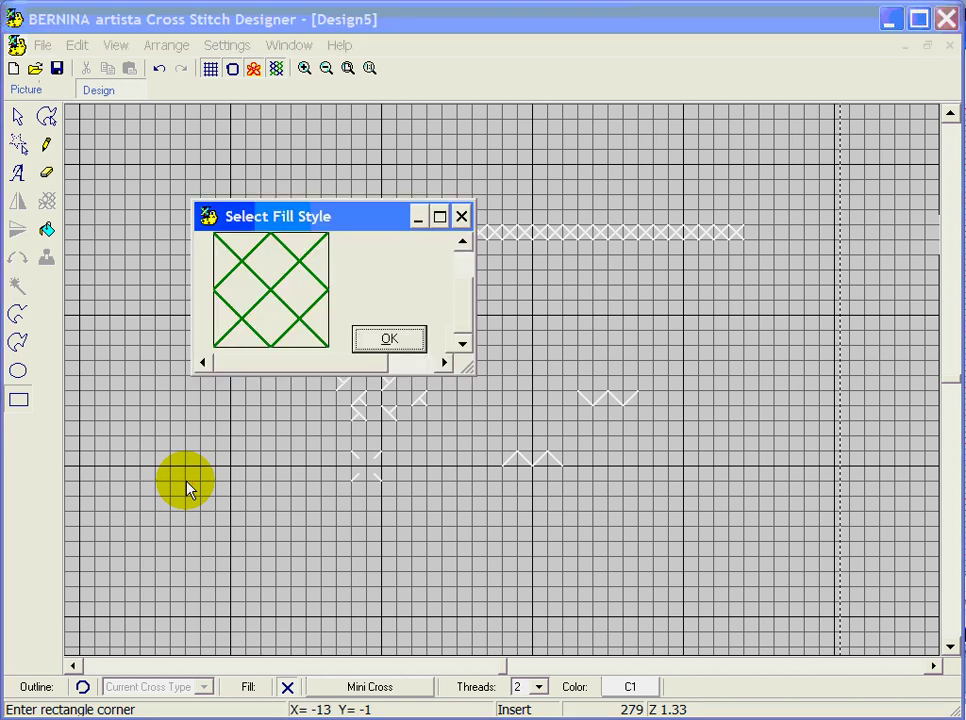
{"action": "left_click", "coordinate": [401, 341]}
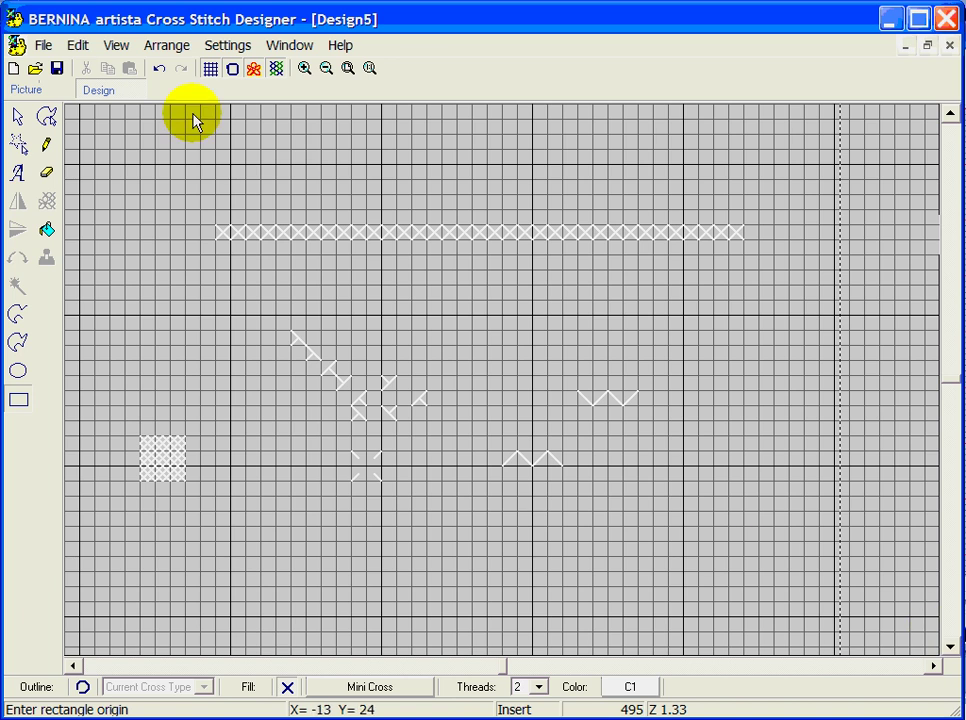
- Examine the Mini Cross rectangle's stitches up close and return to a wider view that includes the neighbouring 3/4 and 1/4 Cross stitches
{"action": "left_click", "coordinate": [300, 71]}
{"action": "left_click_drag", "start_coordinate": [125, 420], "coordinate": [211, 502]}
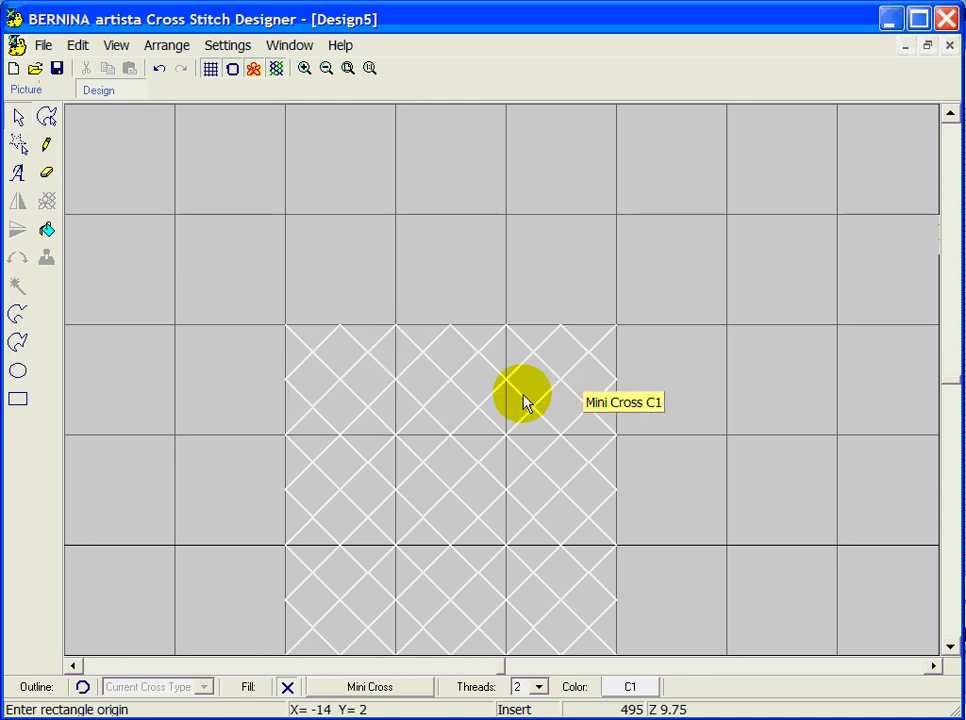
{"action": "left_click", "coordinate": [328, 70]}
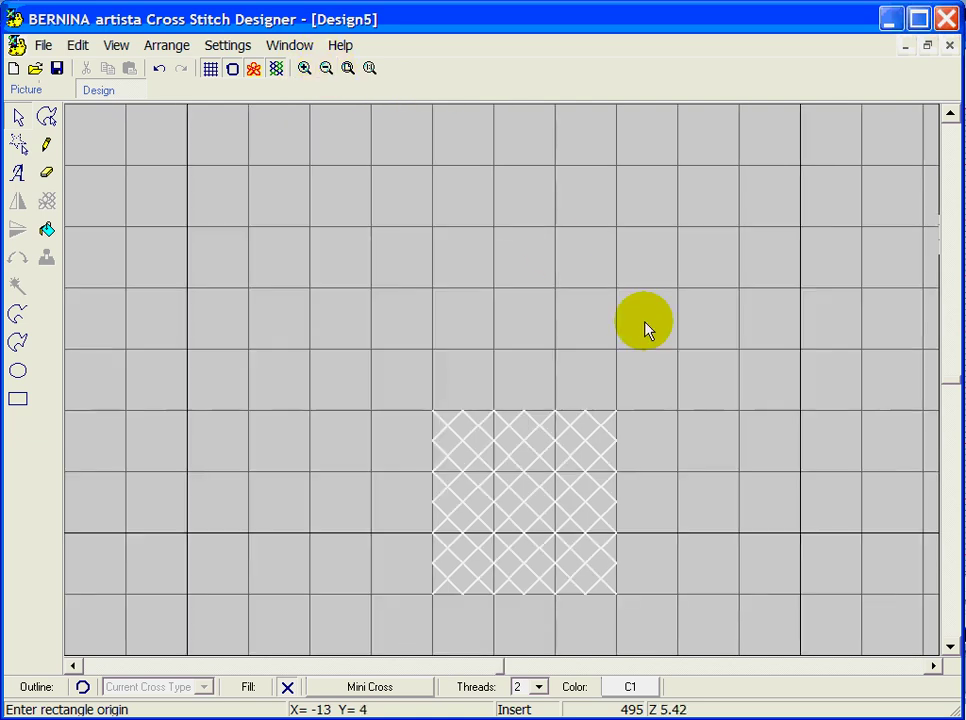
{"action": "left_click", "coordinate": [328, 70]}
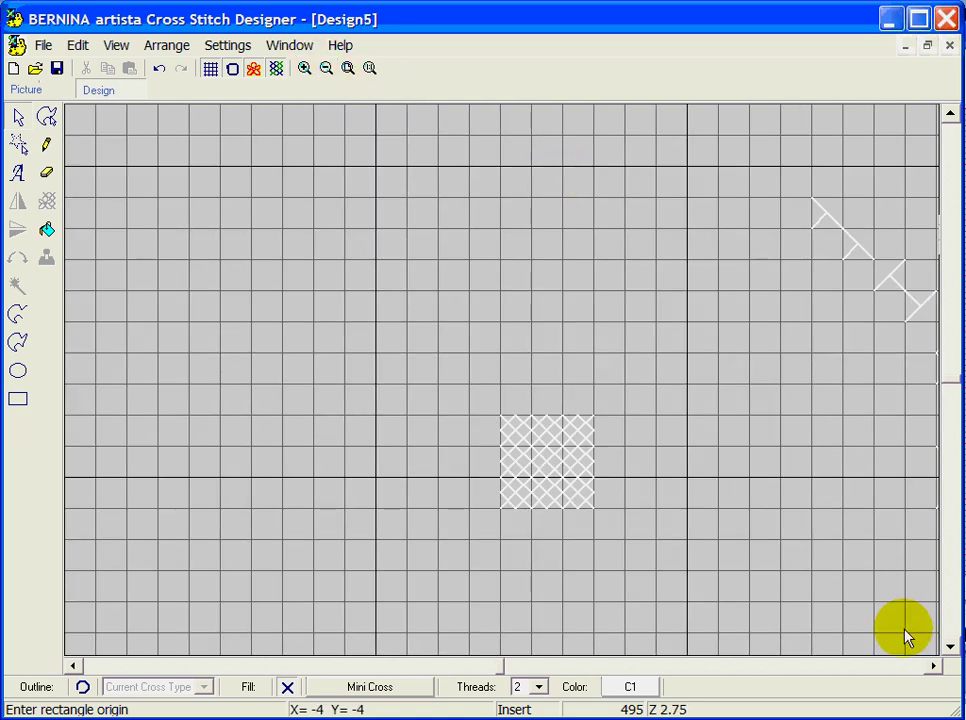
{"action": "left_click", "coordinate": [933, 666]}
{"action": "left_click", "coordinate": [933, 666]}
{"action": "left_click", "coordinate": [933, 666]}
{"action": "left_click", "coordinate": [933, 666]}
{"action": "left_click", "coordinate": [933, 666]}
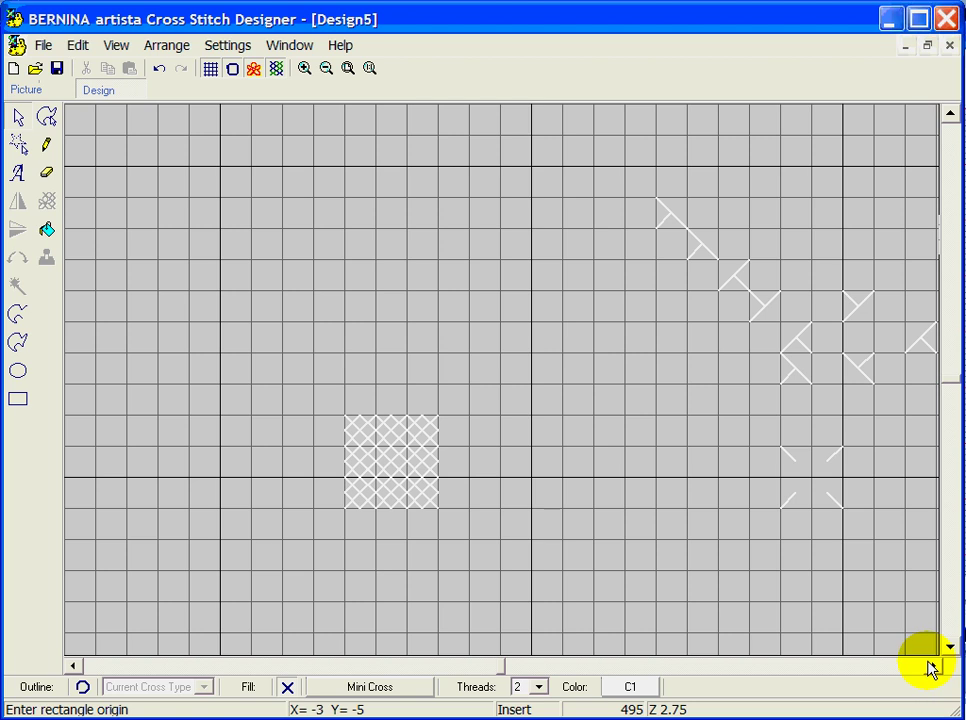
- Change the fill stitch to Upright Cross and draw a five-point curved closed shape about 14 by 8 squares above the Mini Cross block
{"action": "left_click", "coordinate": [409, 689]}
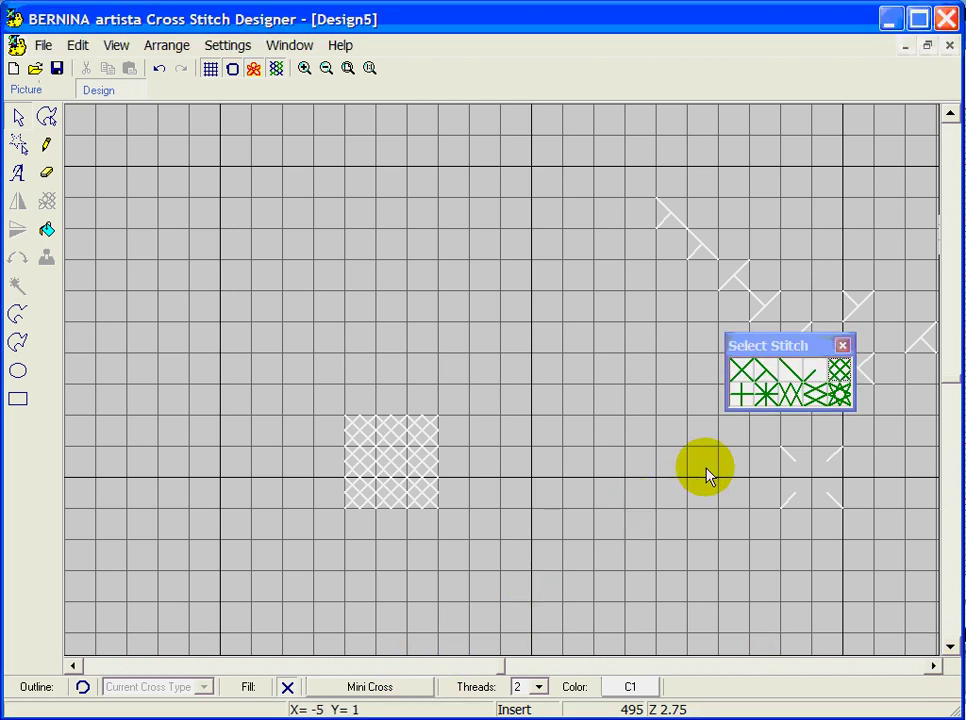
{"action": "left_click", "coordinate": [745, 400]}
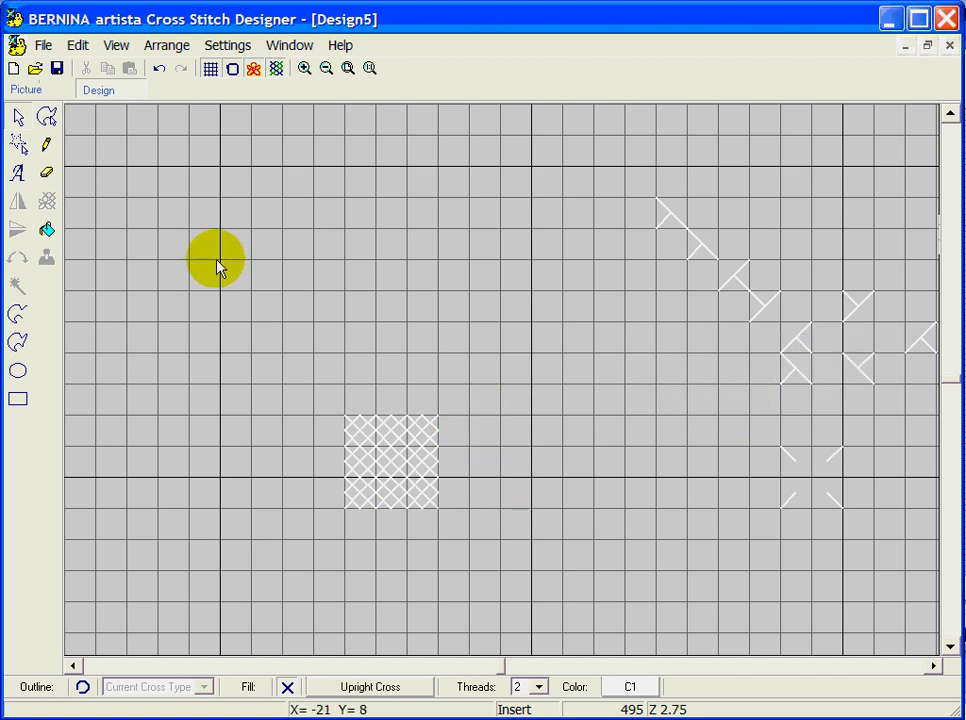
{"action": "left_click", "coordinate": [240, 183]}
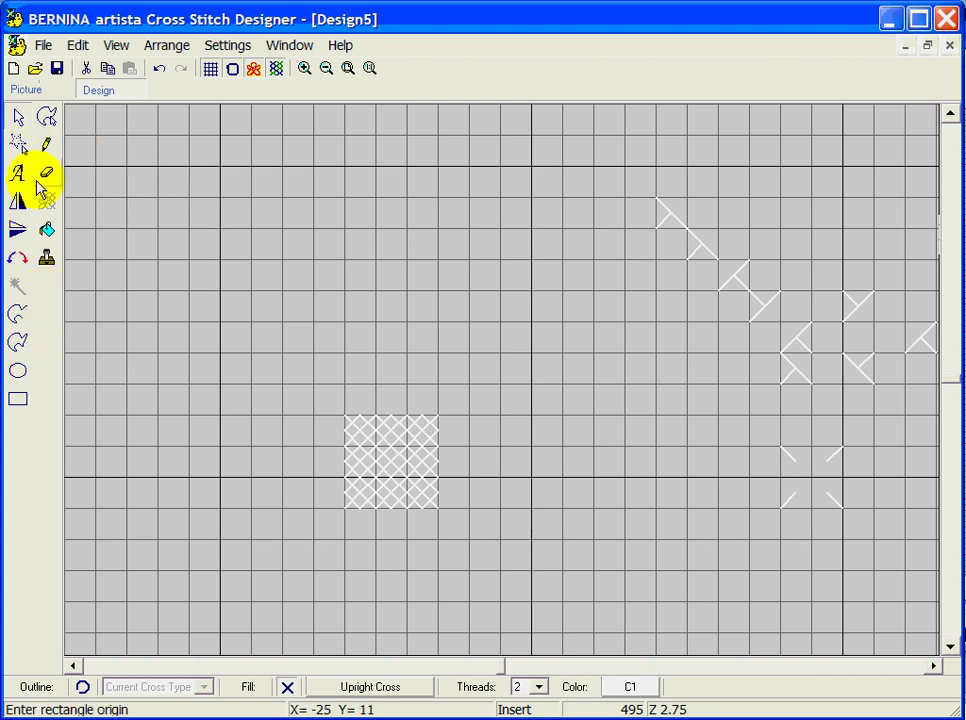
{"action": "left_click", "coordinate": [18, 341]}
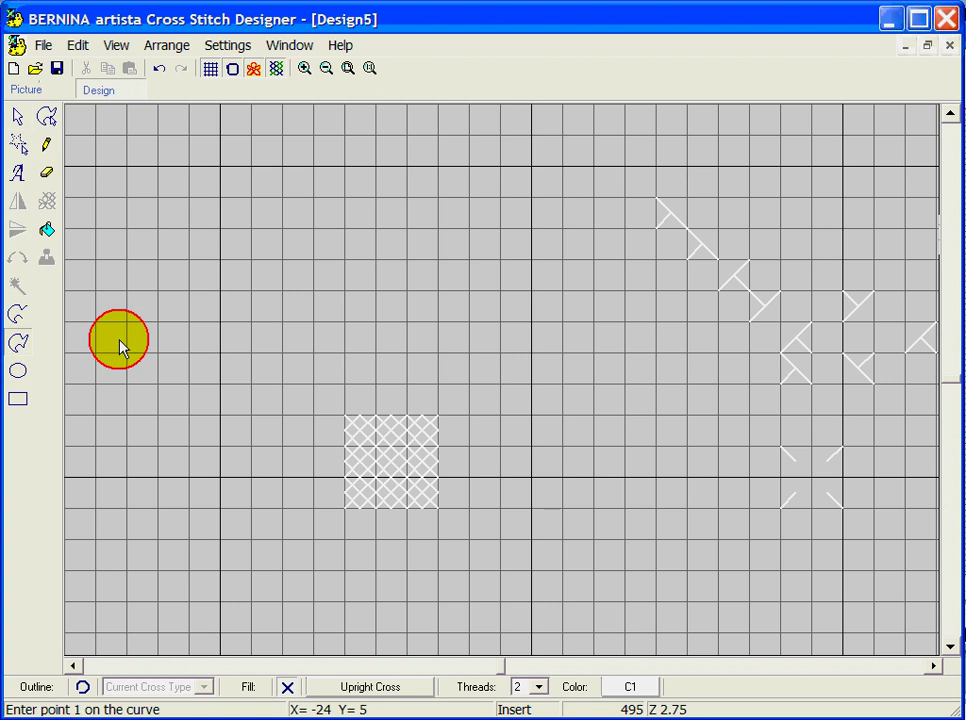
{"action": "left_click", "coordinate": [204, 282]}
{"action": "left_click", "coordinate": [302, 205]}
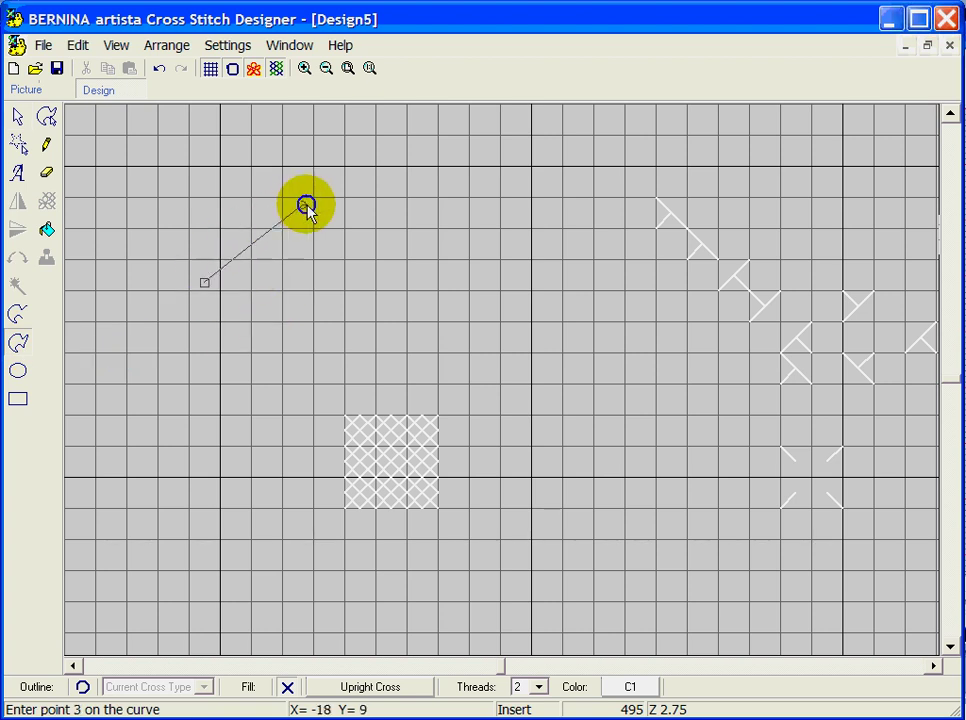
{"action": "left_click", "coordinate": [497, 251]}
{"action": "left_click", "coordinate": [614, 385]}
{"action": "left_click", "coordinate": [344, 378]}
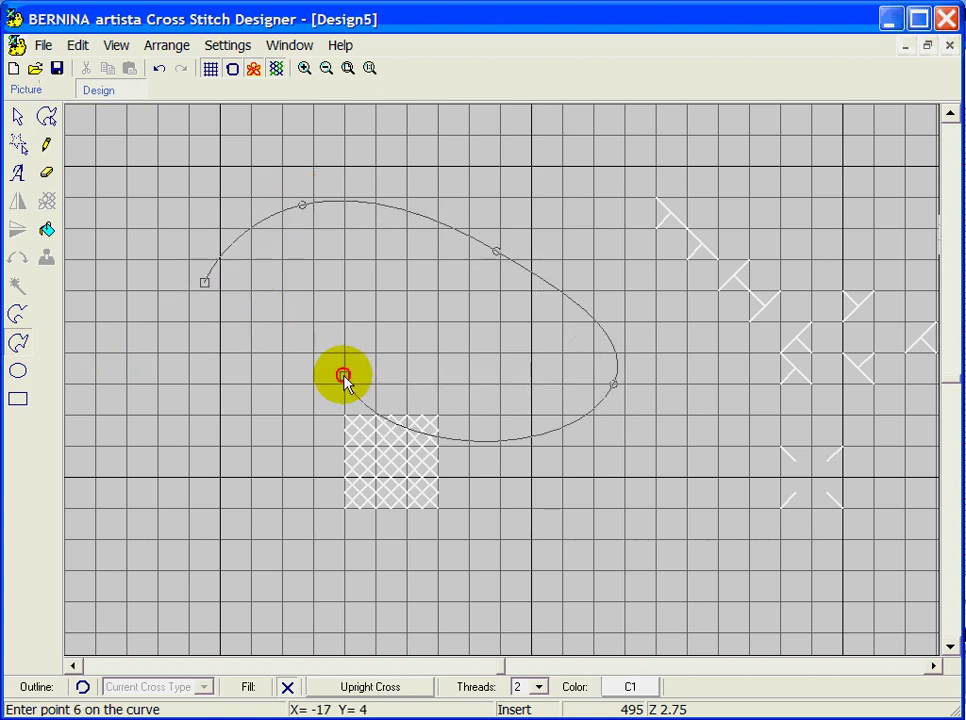
{"action": "key", "text": "Return"}
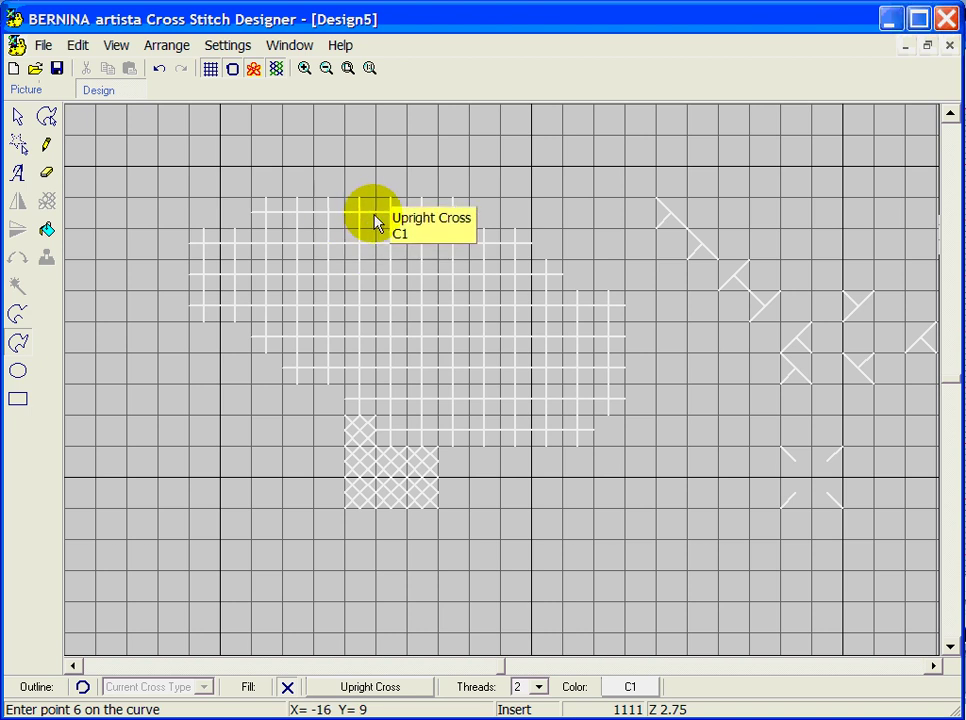
- Abandon the newly started closed shape and pencil a single Upright Cross stitch beside the Mini Cross block
{"action": "left_click", "coordinate": [196, 491]}
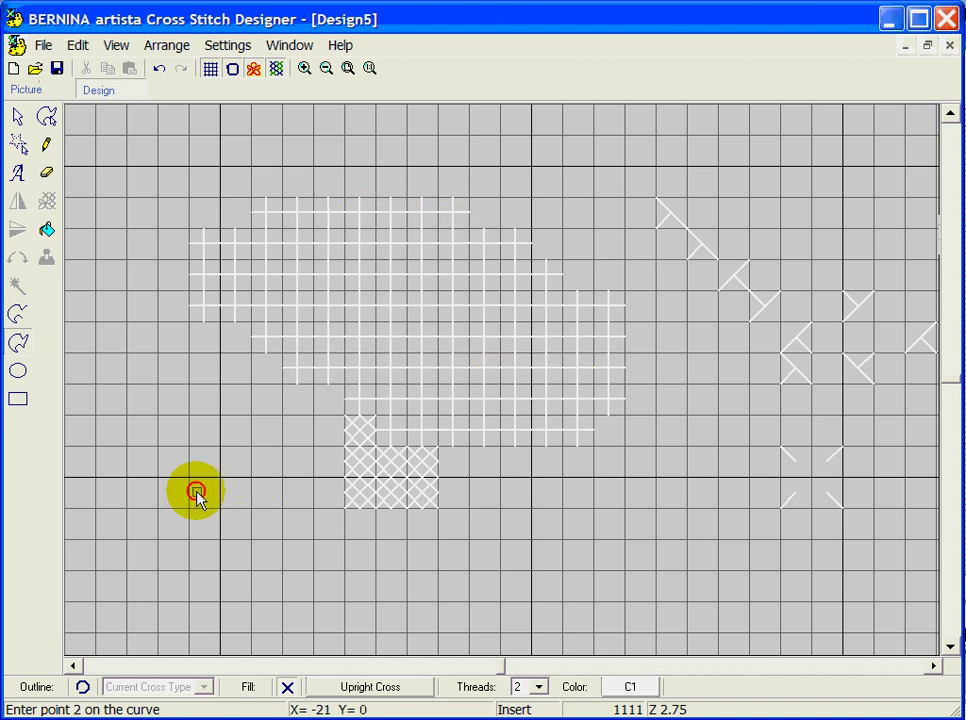
{"action": "key", "text": "Escape"}
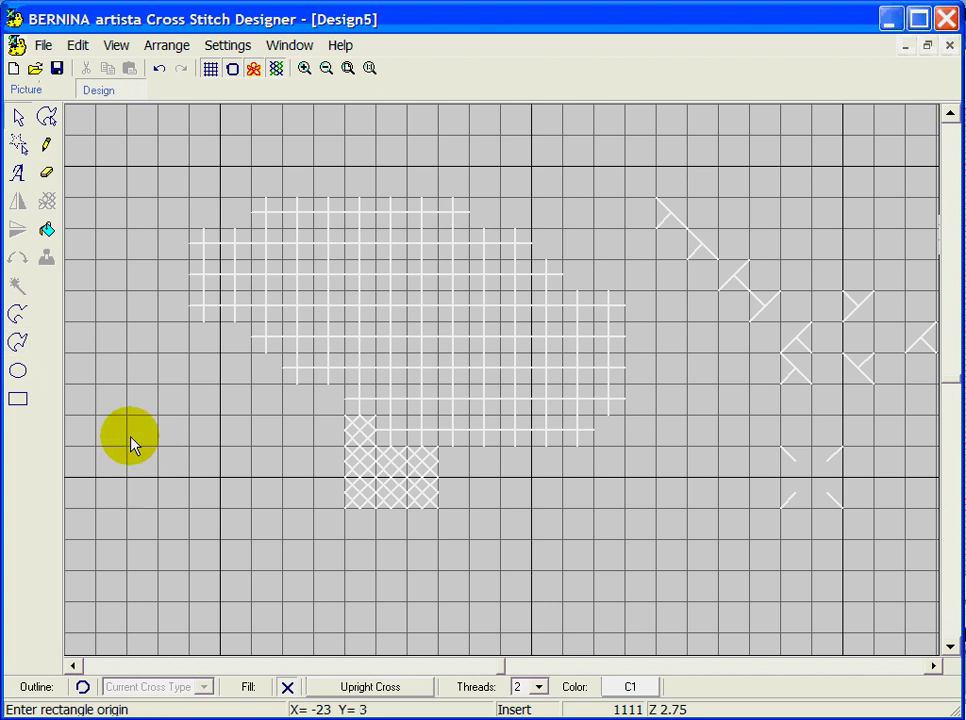
{"action": "left_click", "coordinate": [47, 145]}
{"action": "left_click", "coordinate": [201, 468]}
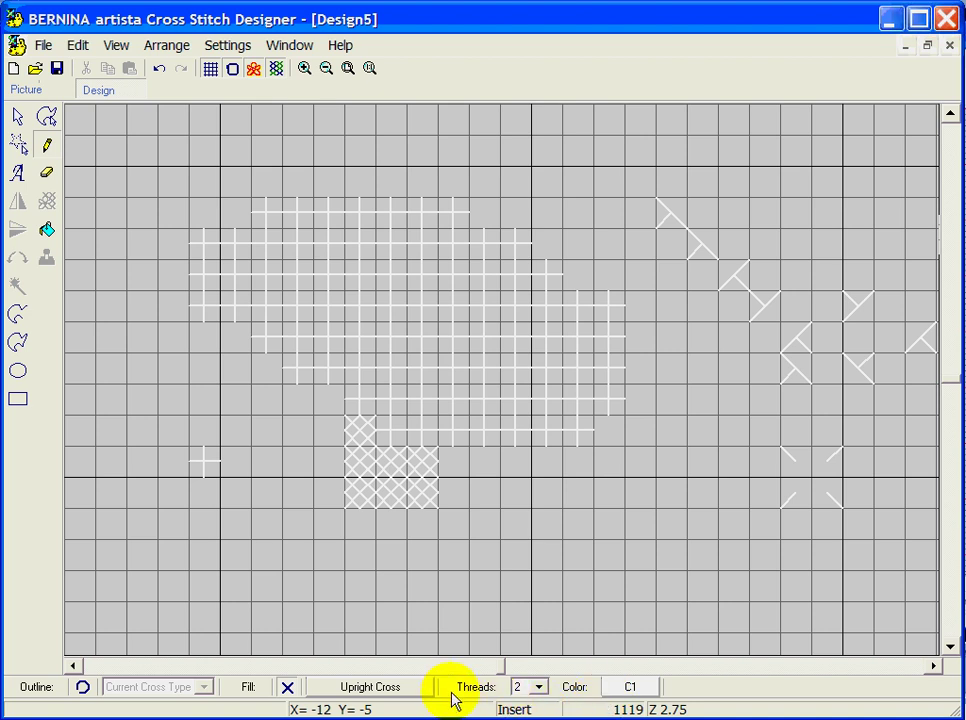
- Change the fill stitch to Double Cross and pencil a horizontal row of 14 stitches plus three separate ones beyond its end
{"action": "left_click", "coordinate": [383, 693]}
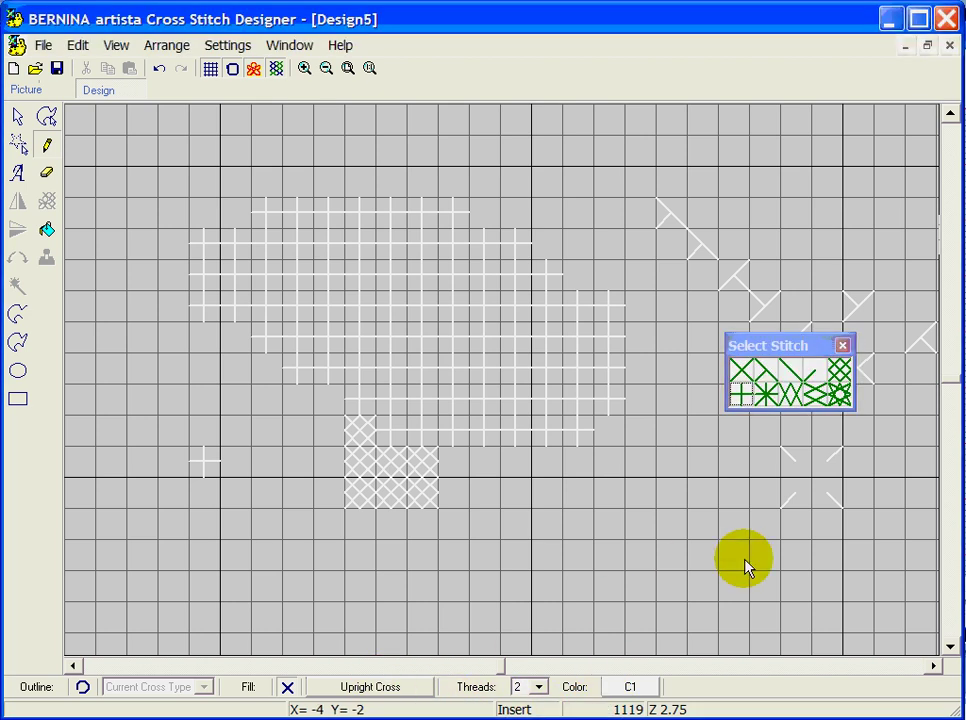
{"action": "left_click", "coordinate": [754, 397]}
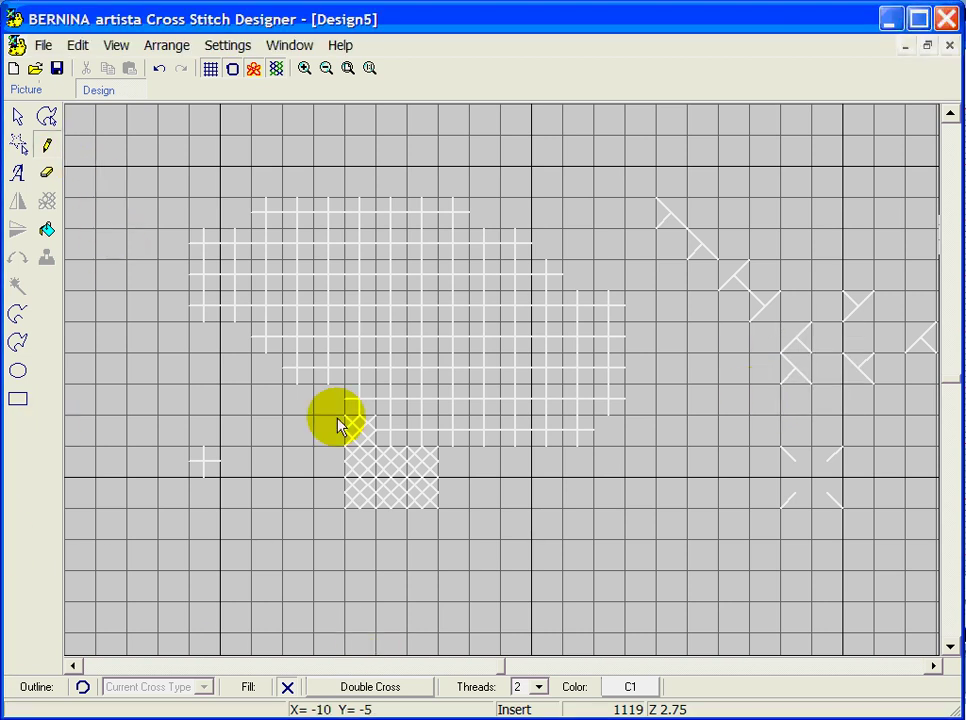
{"action": "left_click_drag", "start_coordinate": [343, 600], "coordinate": [750, 600]}
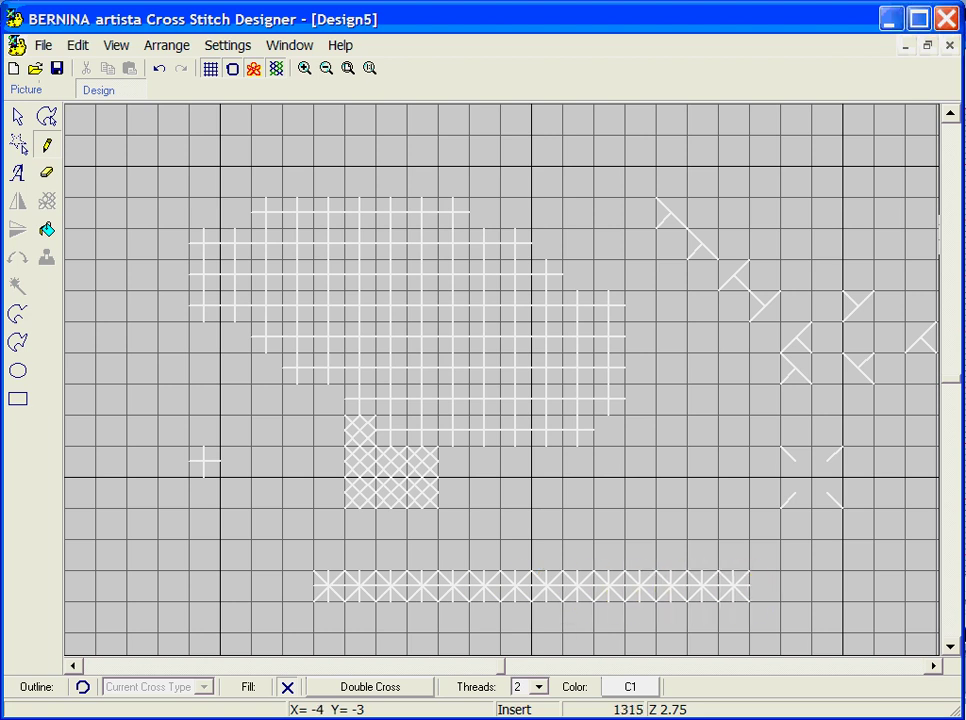
{"action": "left_click", "coordinate": [949, 646]}
{"action": "left_click", "coordinate": [797, 586]}
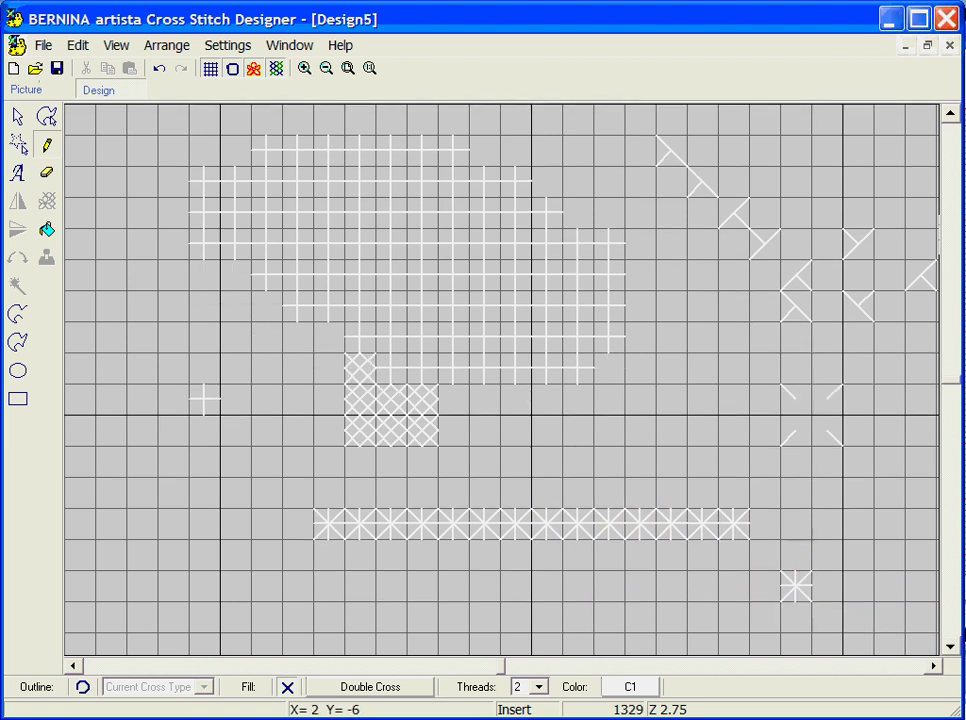
{"action": "left_click", "coordinate": [858, 586]}
{"action": "left_click", "coordinate": [889, 524]}
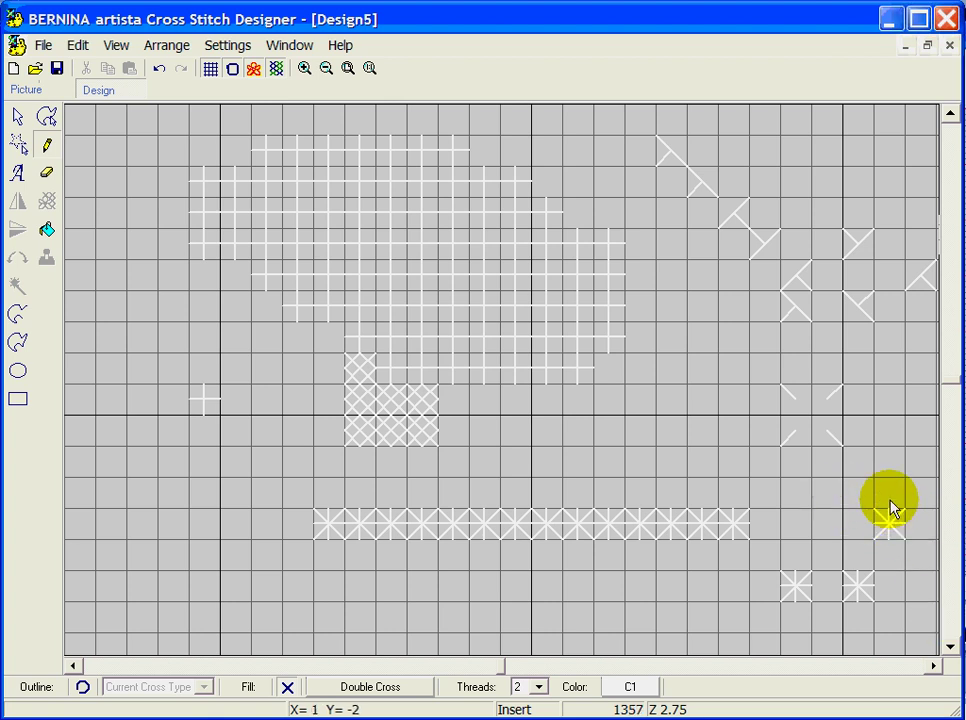
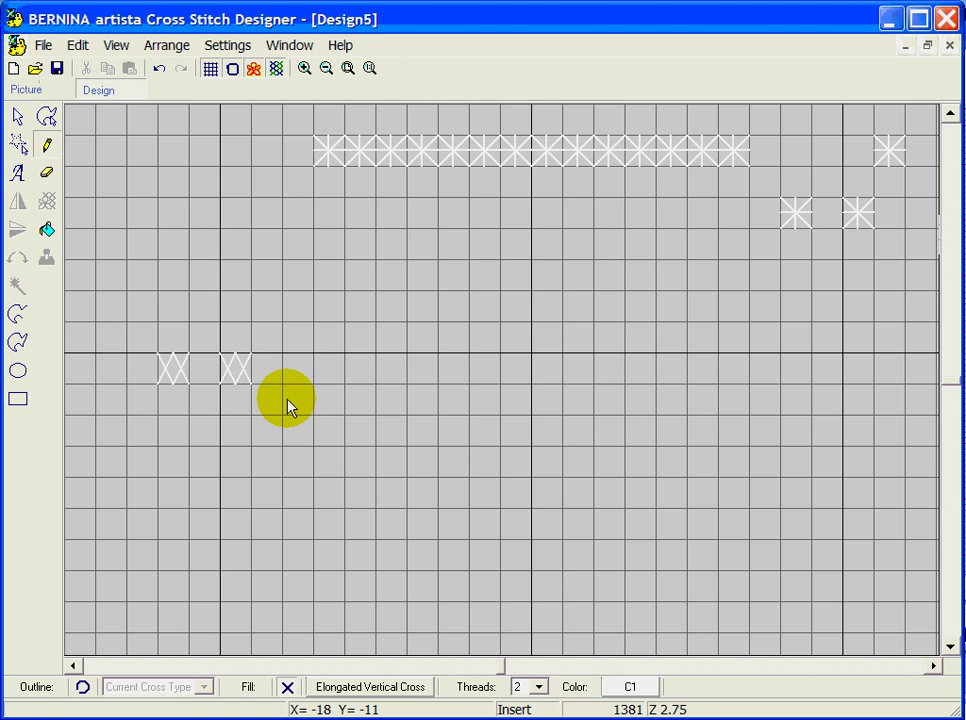
- Pencil one half-cell Elongated Vertical Cross stitch and a horizontal row of 27 more beside the existing ones
{"action": "left_click", "coordinate": [305, 401]}
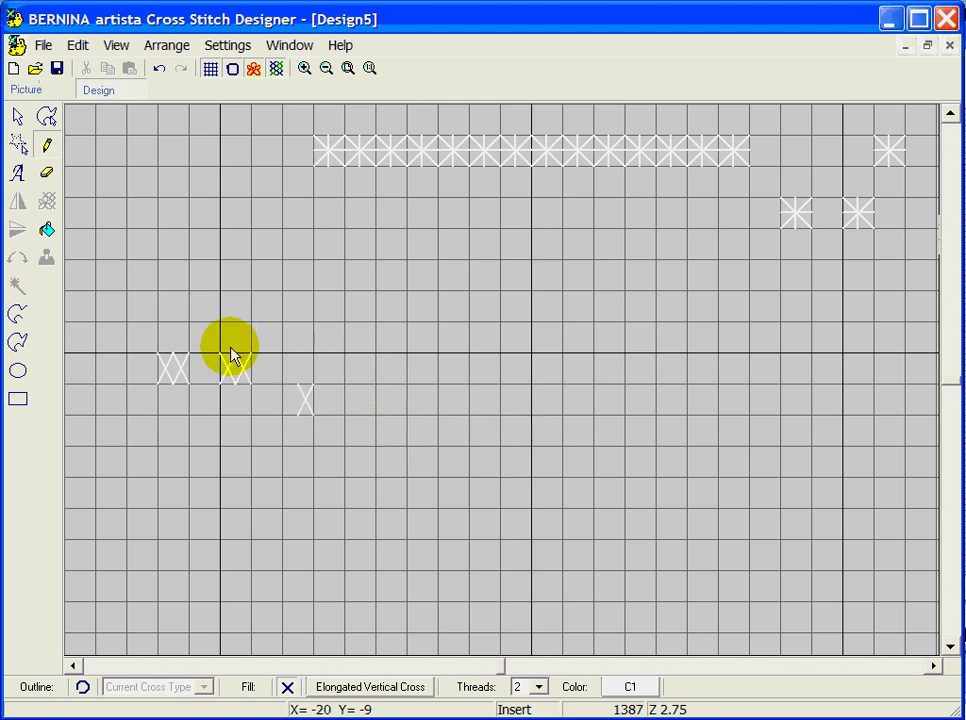
{"action": "mouse_move", "coordinate": [244, 383]}
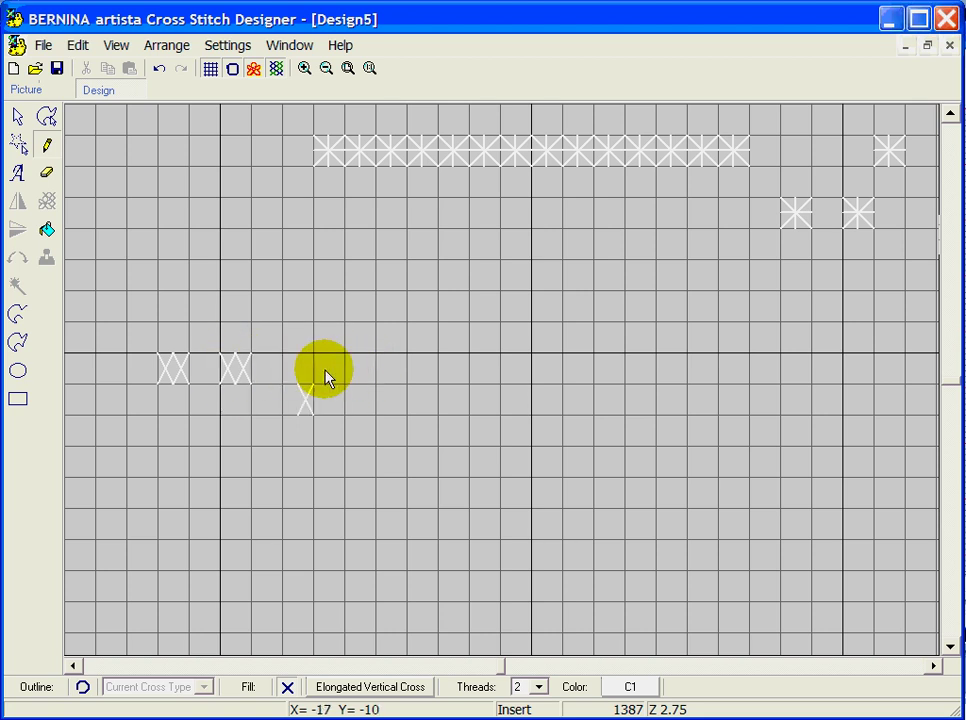
{"action": "mouse_move", "coordinate": [326, 379]}
{"action": "left_mouse_down"}
{"action": "mouse_move", "coordinate": [395, 371]}
{"action": "mouse_move", "coordinate": [744, 390]}
{"action": "left_mouse_up"}
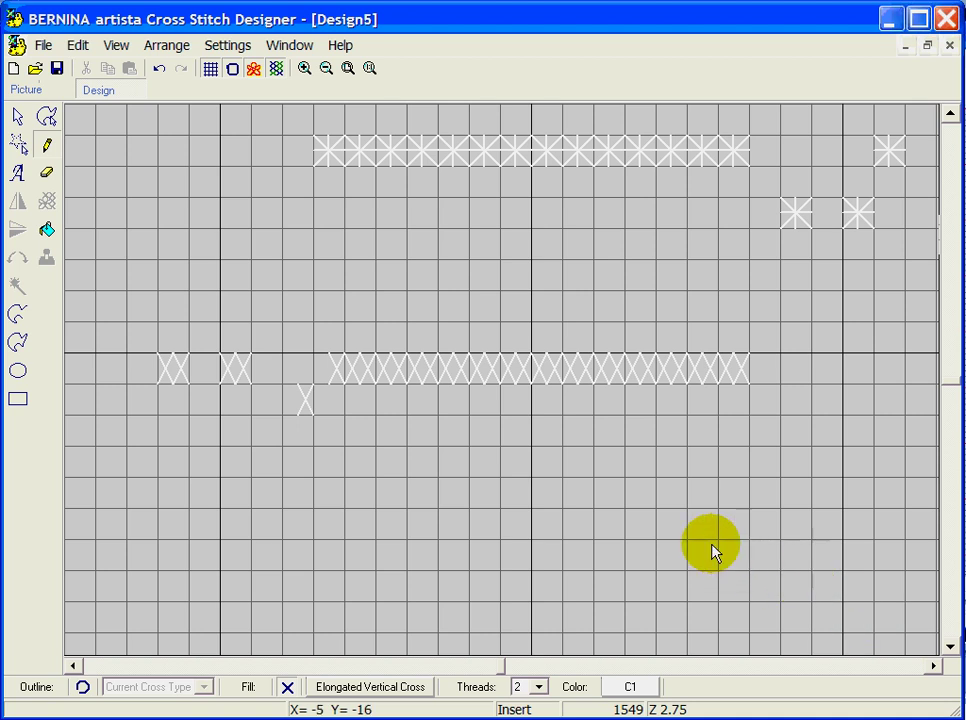
- Change the fill stitch to Elongated Horizontal Cross and pencil a vertical column of 12 half-cell stitches plus a horizontal row of four
{"action": "left_click", "coordinate": [392, 687]}
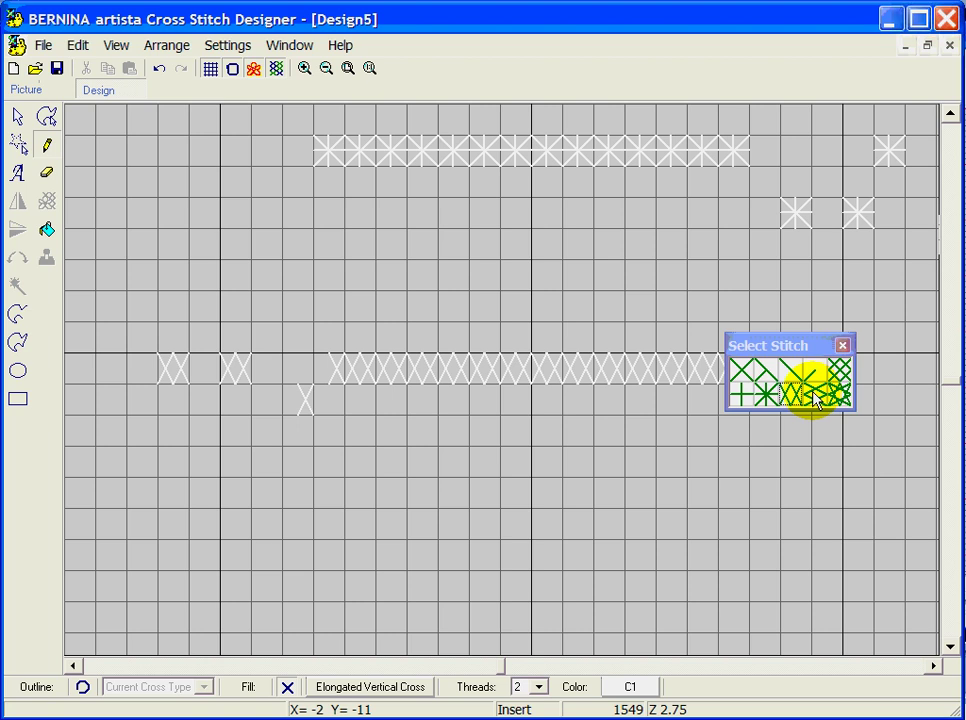
{"action": "left_click", "coordinate": [812, 396]}
{"action": "left_click_drag", "start_coordinate": [483, 440], "coordinate": [486, 594]}
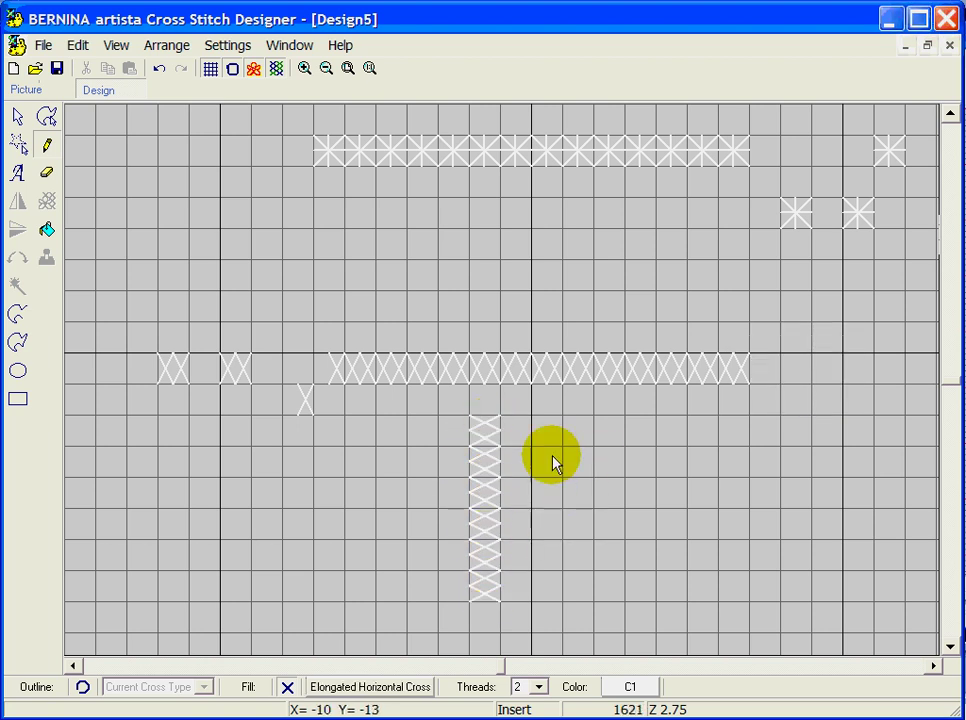
{"action": "mouse_move", "coordinate": [520, 425]}
{"action": "left_mouse_down"}
{"action": "mouse_move", "coordinate": [608, 425]}
{"action": "mouse_move", "coordinate": [614, 446]}
{"action": "left_mouse_up"}
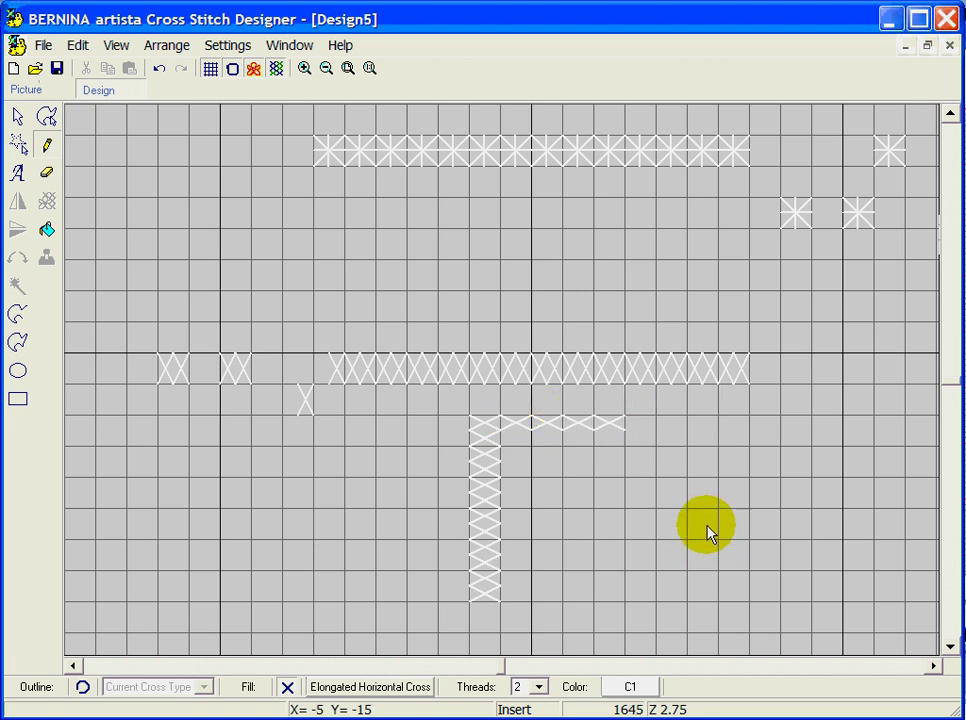
- Change the fill stitch to French Knot and pencil a horizontal row of three knots plus four separate knots
{"action": "left_click", "coordinate": [386, 690]}
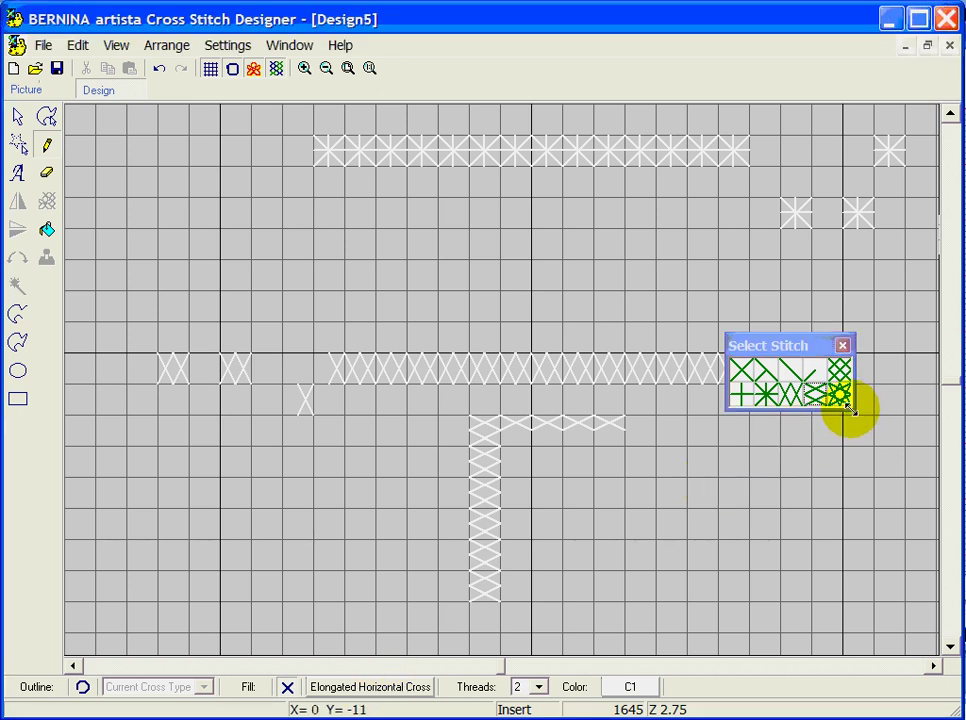
{"action": "left_click", "coordinate": [848, 400]}
{"action": "left_click", "coordinate": [838, 398]}
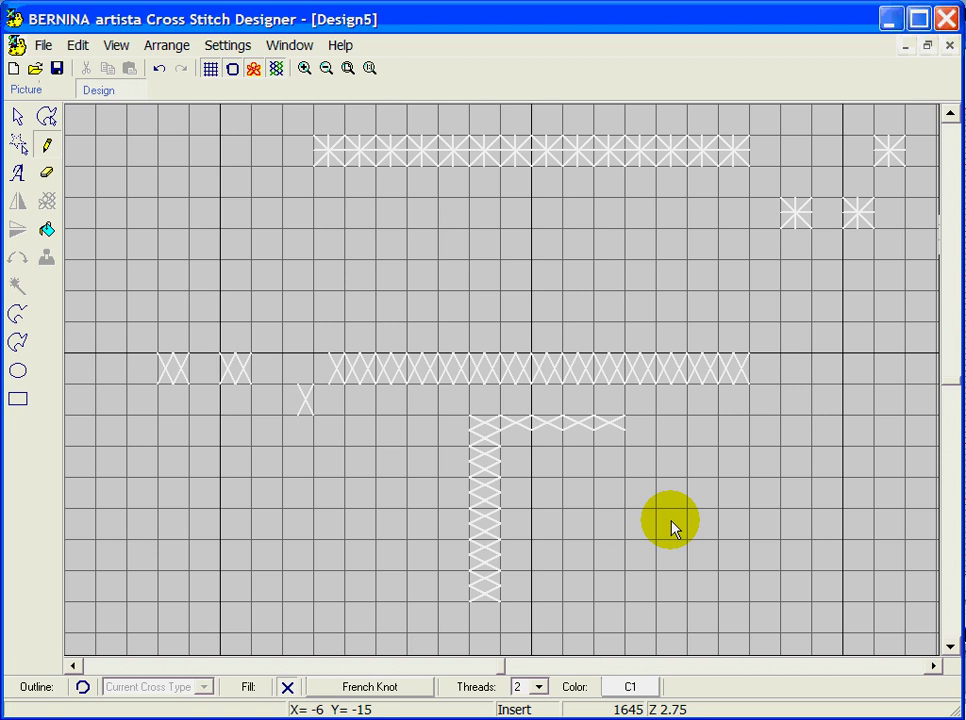
{"action": "left_click_drag", "start_coordinate": [670, 524], "coordinate": [757, 530]}
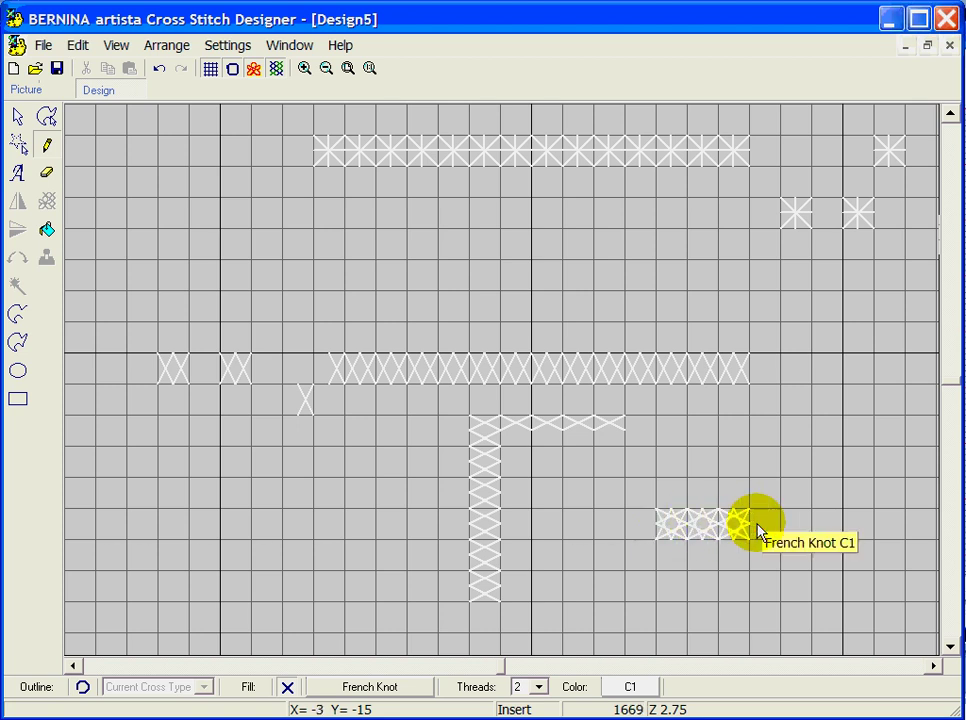
{"action": "left_click", "coordinate": [796, 430]}
{"action": "left_click", "coordinate": [828, 370]}
{"action": "left_click", "coordinate": [861, 401]}
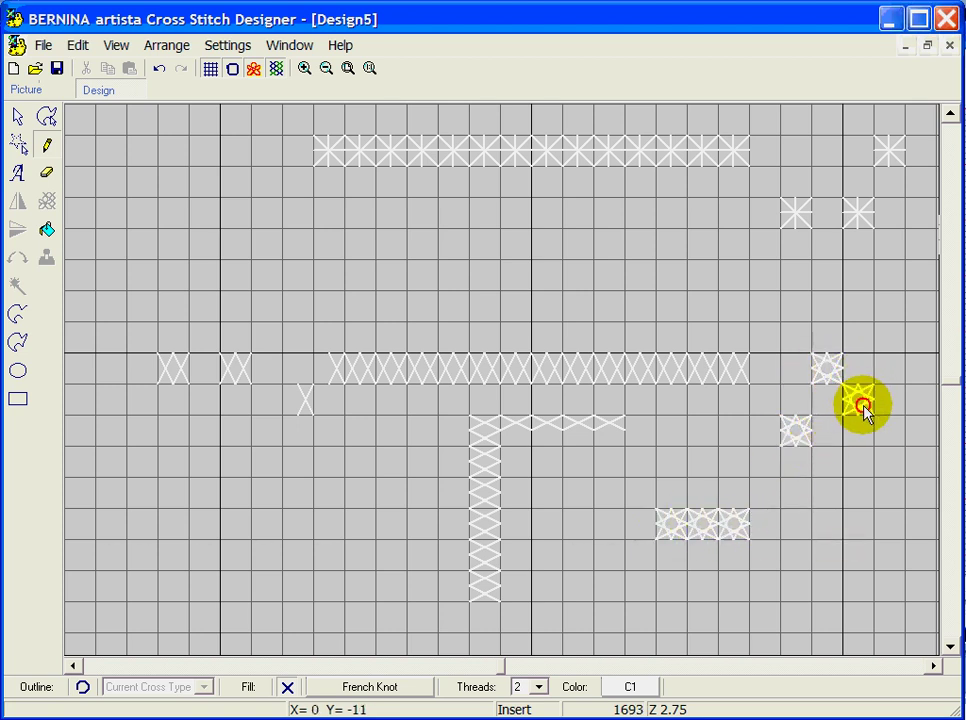
{"action": "left_click", "coordinate": [862, 459]}
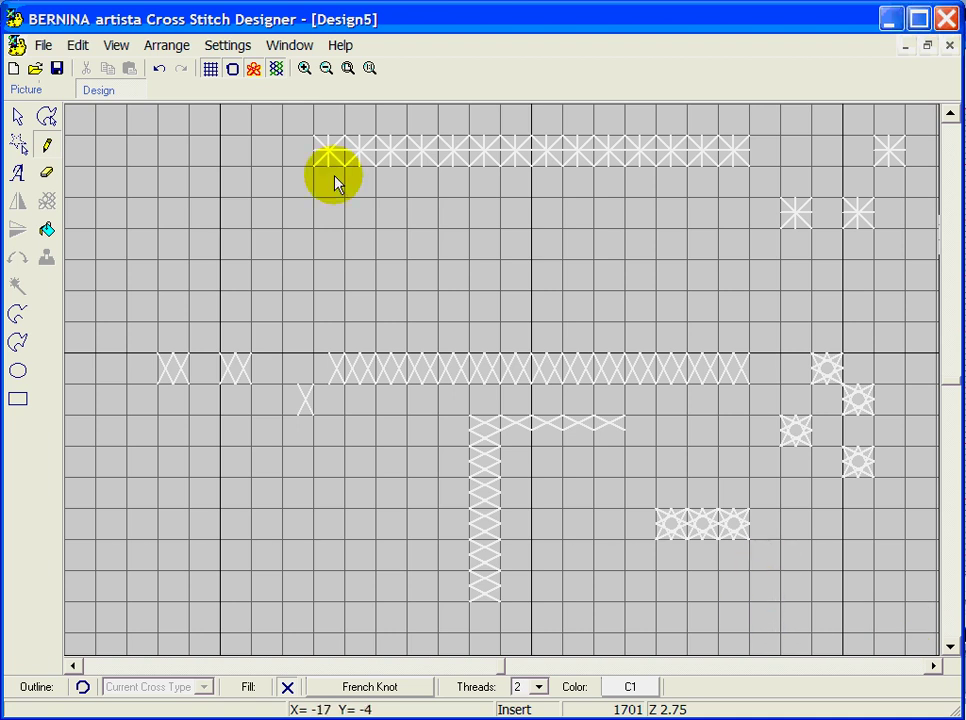
- Select all the practice stitches in the design and delete them
{"action": "left_click", "coordinate": [76, 46]}
{"action": "left_click", "coordinate": [106, 210]}
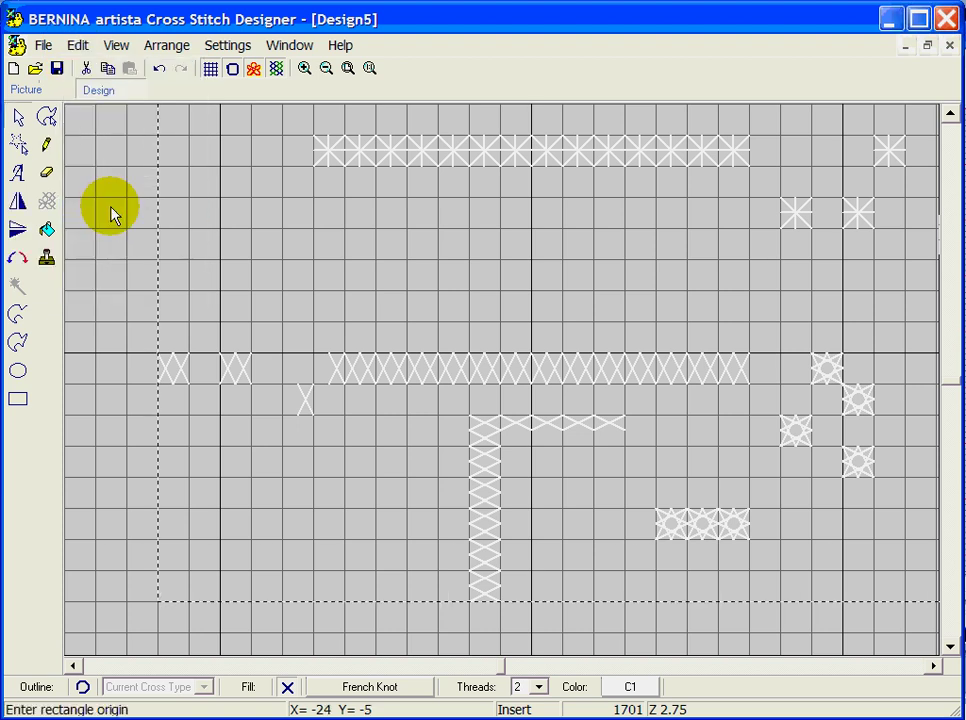
{"action": "key", "text": "Delete"}
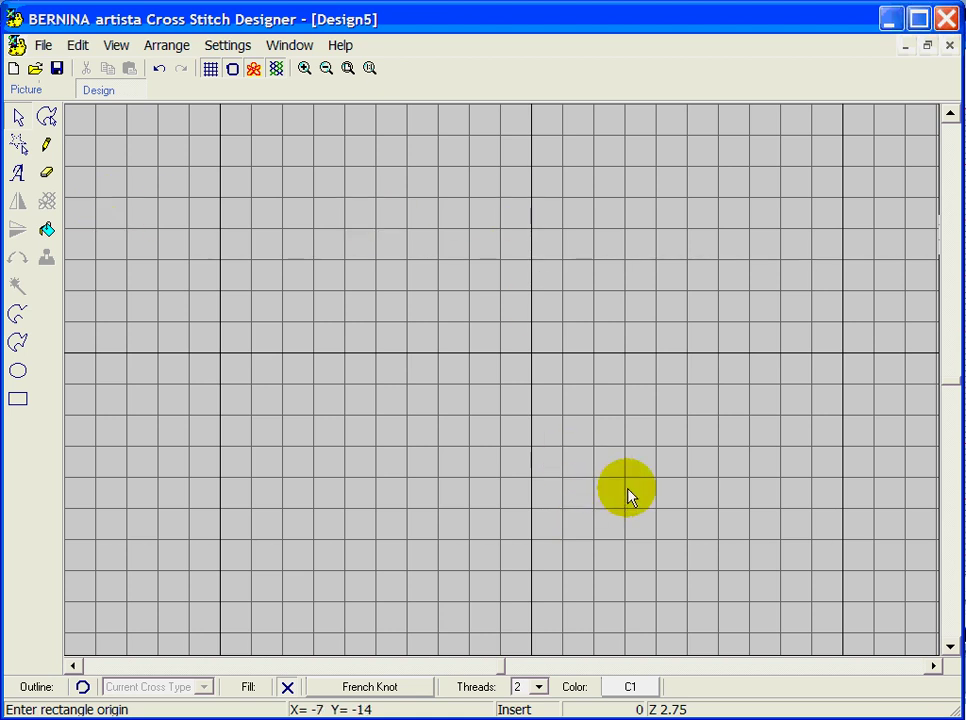
- Keep the thread palette open beside the work area, choose thread C2, and pencil a horizontal row of four French Knots
{"action": "left_click", "coordinate": [645, 688]}
{"action": "left_click_drag", "start_coordinate": [663, 404], "coordinate": [840, 372]}
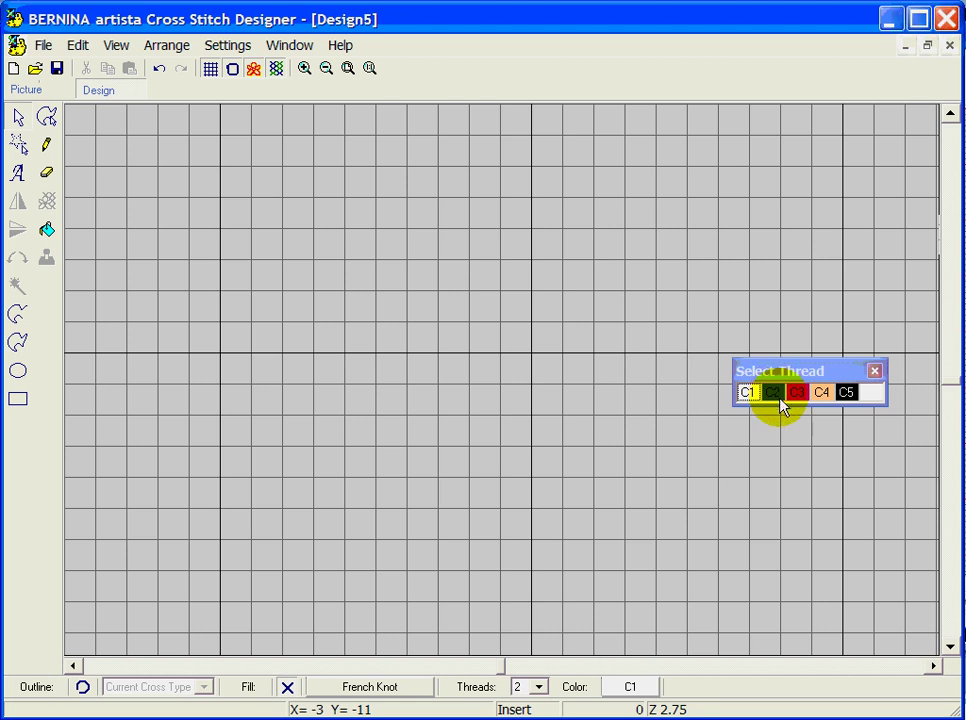
{"action": "left_click", "coordinate": [46, 144]}
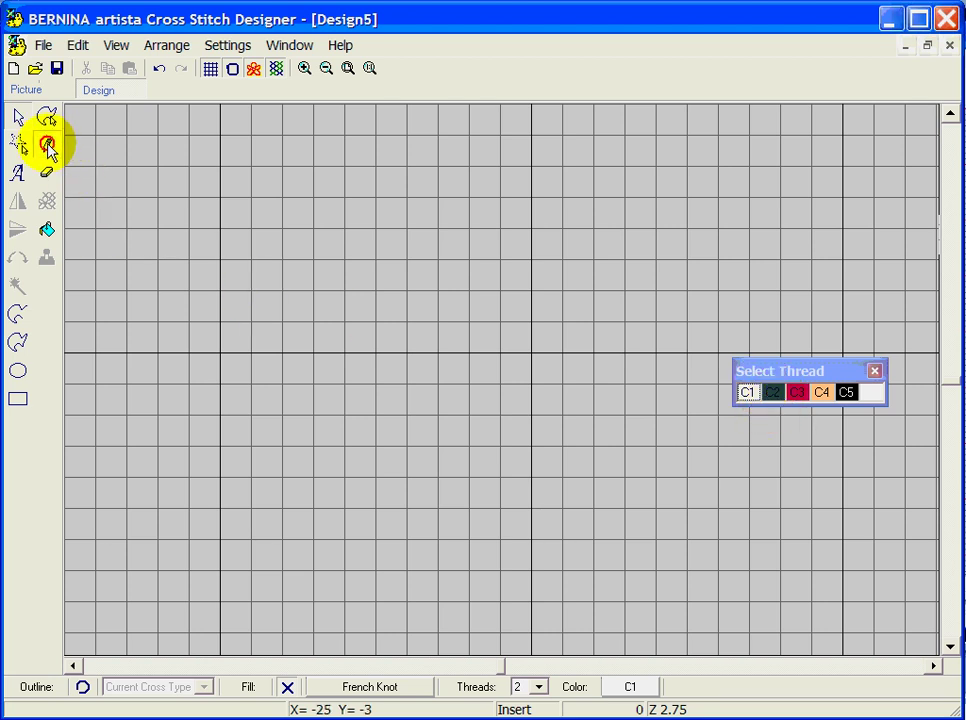
{"action": "left_click", "coordinate": [772, 392]}
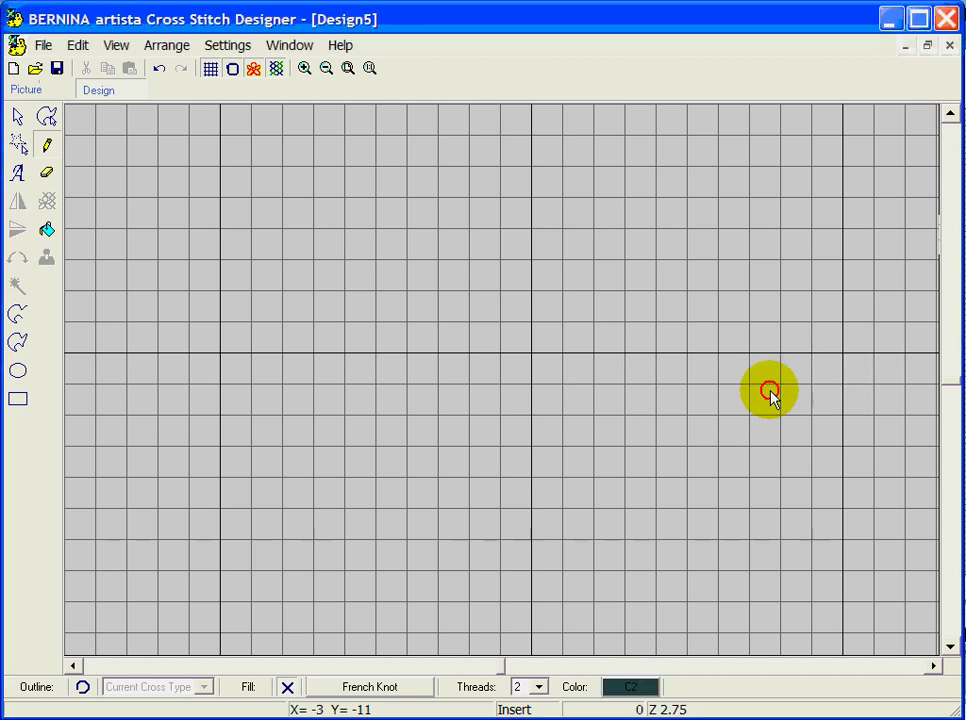
{"action": "left_click", "coordinate": [634, 686]}
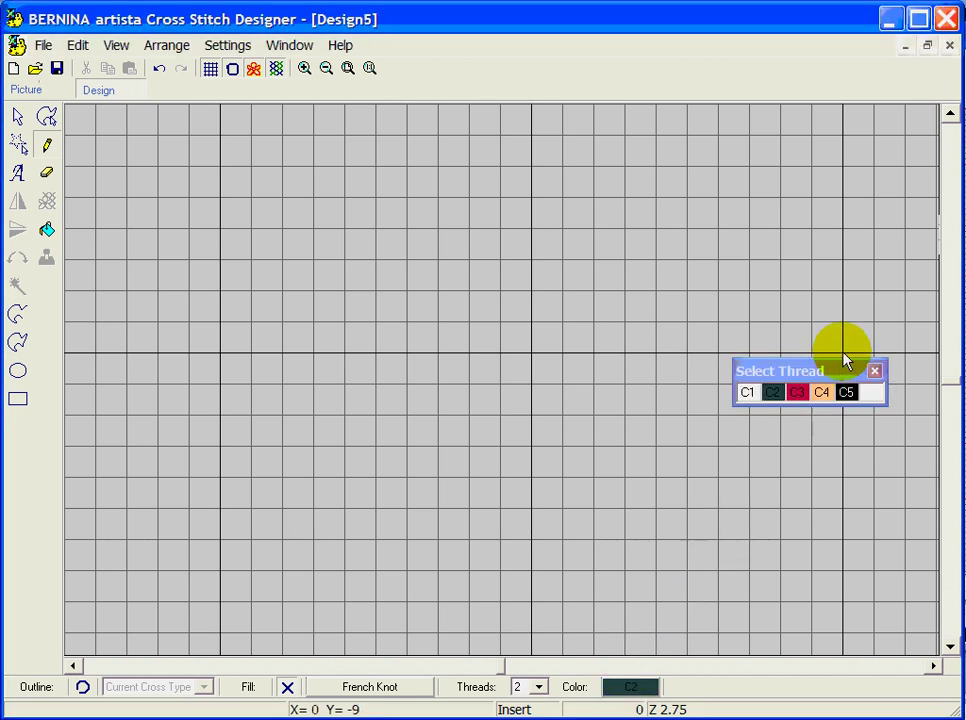
{"action": "left_click", "coordinate": [748, 395]}
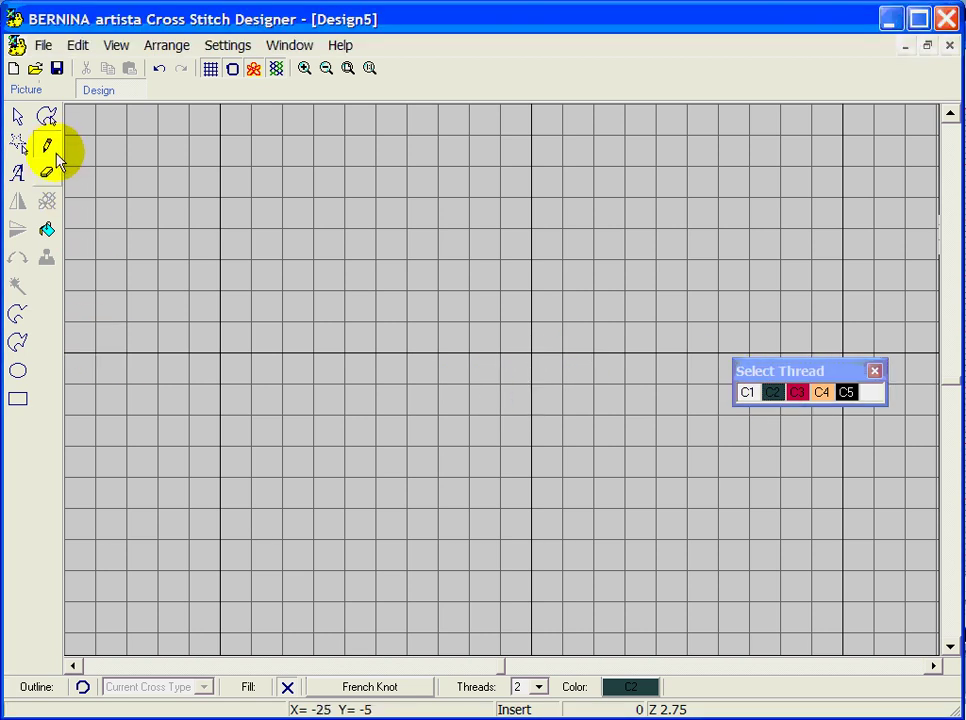
{"action": "left_click_drag", "start_coordinate": [221, 321], "coordinate": [300, 308]}
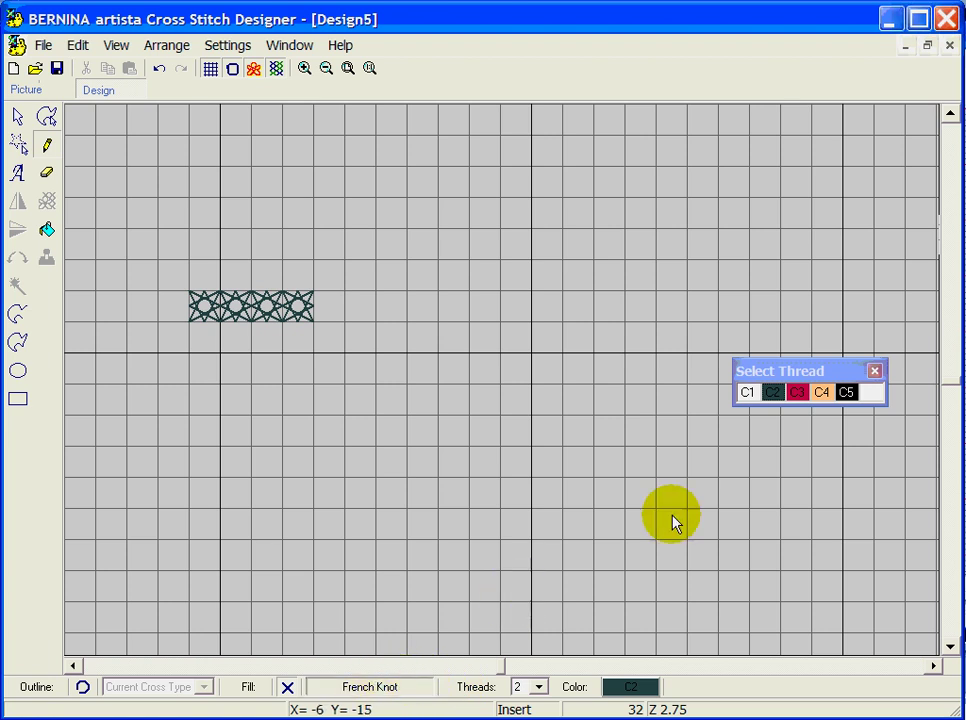
- Pencil a vertical column of six French Knots in C2 and place the opened stitch palette below the thread palette
{"action": "left_click", "coordinate": [370, 687]}
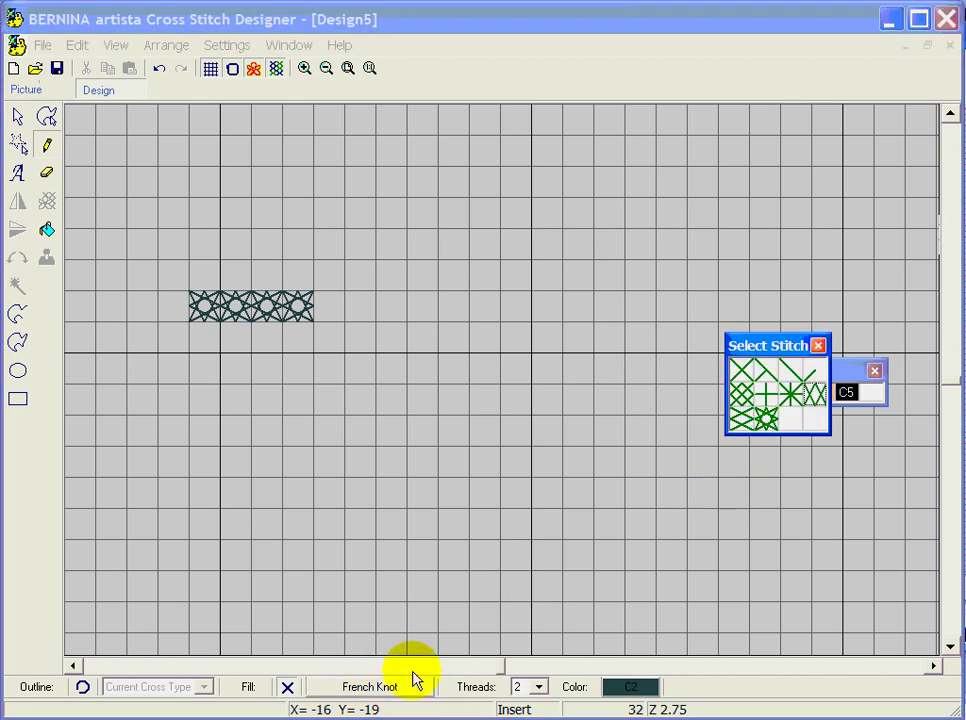
{"action": "mouse_move", "coordinate": [765, 325]}
{"action": "left_mouse_down"}
{"action": "mouse_move", "coordinate": [770, 208]}
{"action": "mouse_move", "coordinate": [783, 207]}
{"action": "left_mouse_up"}
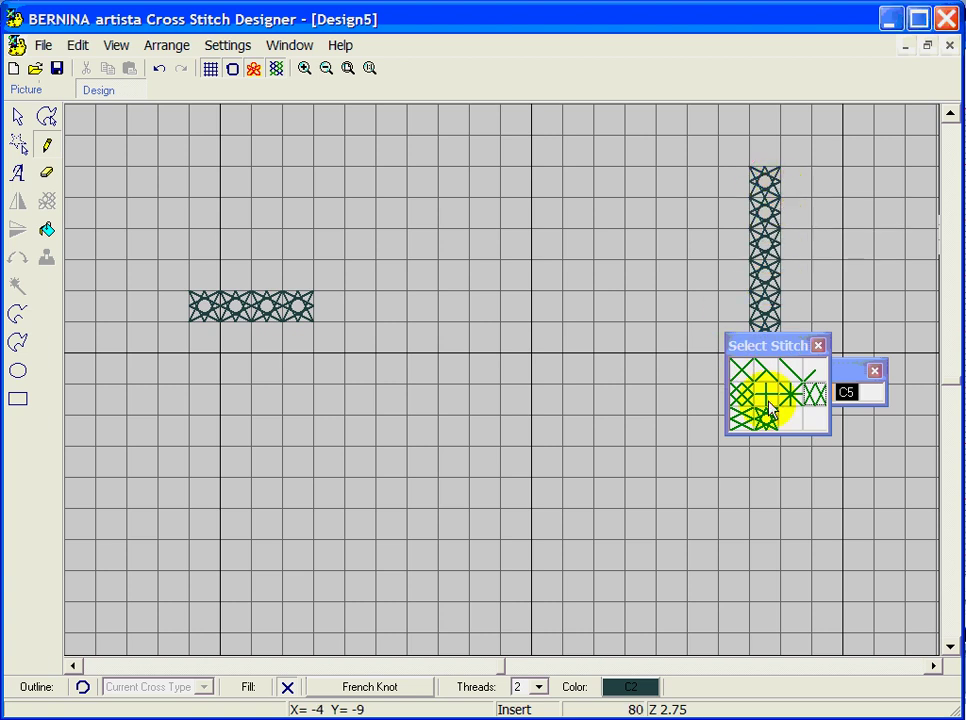
{"action": "left_click_drag", "start_coordinate": [798, 348], "coordinate": [820, 540]}
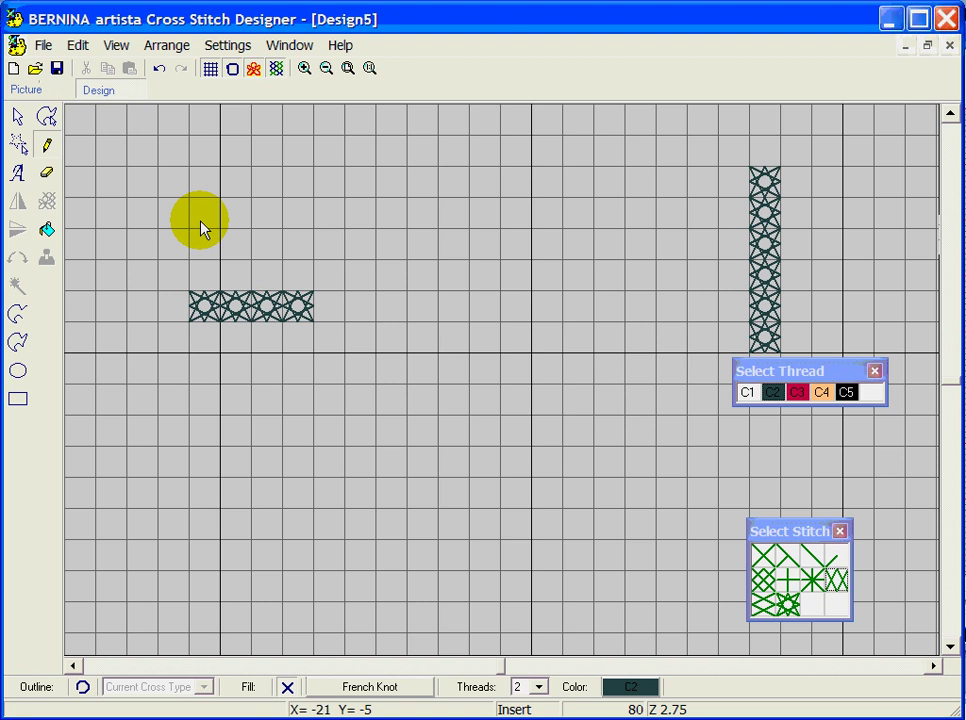
- Clear the design by deleting both groups of C2 French Knots
{"action": "key", "text": "ctrl+a"}
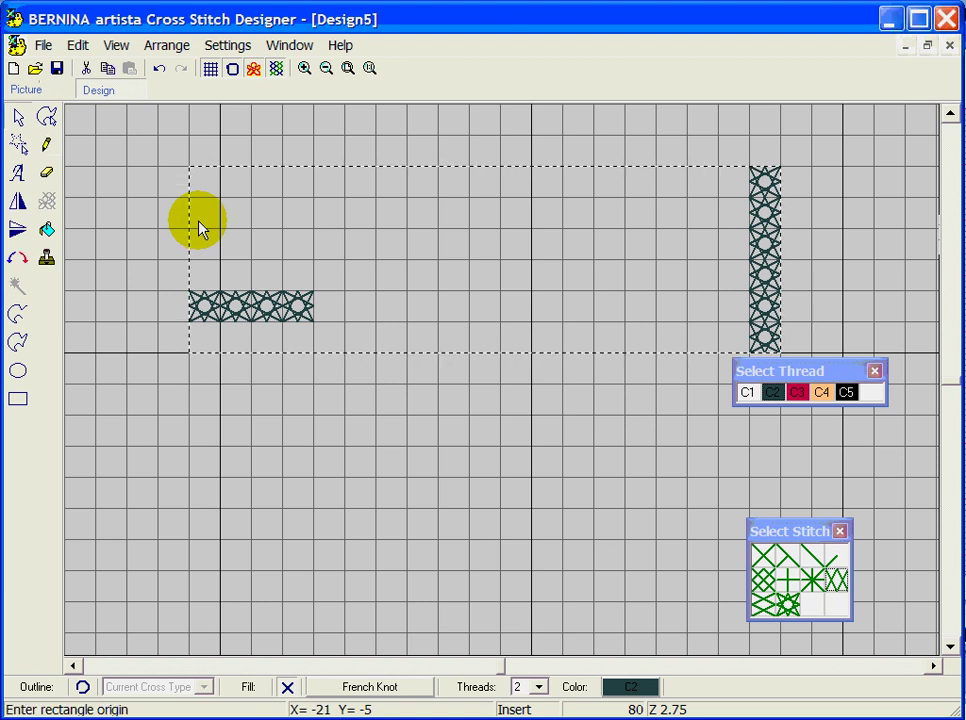
{"action": "key", "text": "Delete"}
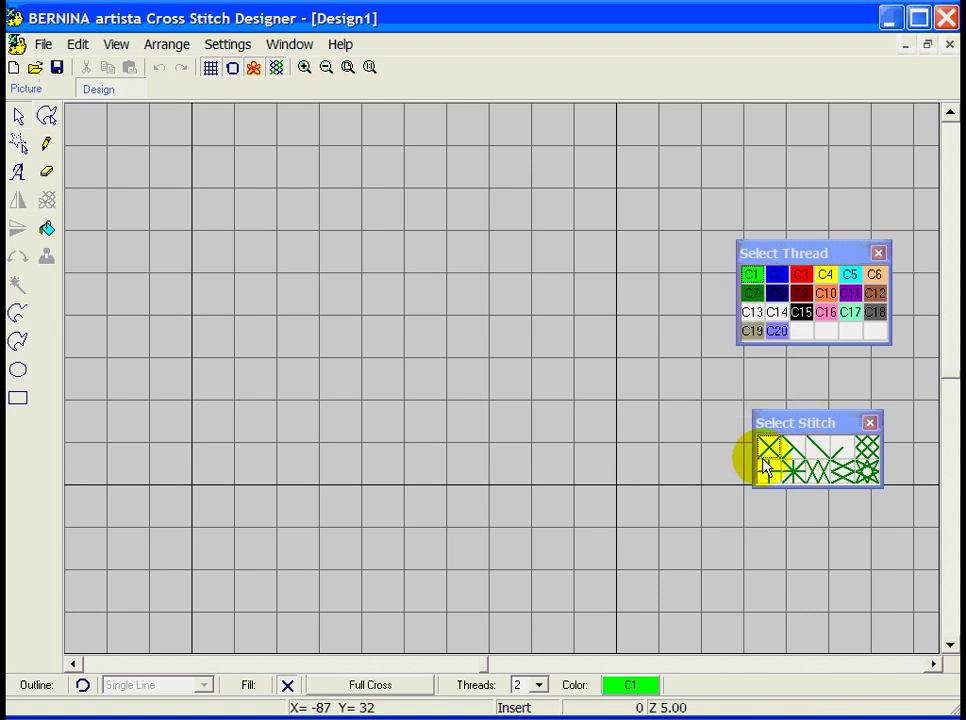
- In Design1, pencil a single Full Cross stitch in green thread C1
{"action": "left_click", "coordinate": [765, 462]}
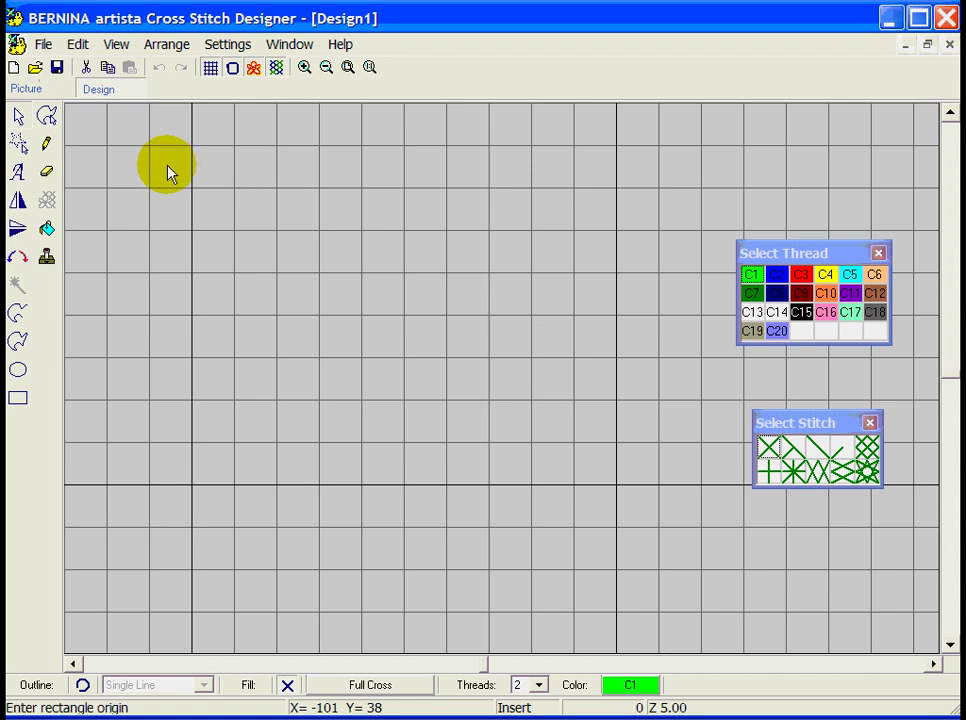
{"action": "left_click", "coordinate": [46, 144]}
{"action": "left_click", "coordinate": [213, 217]}
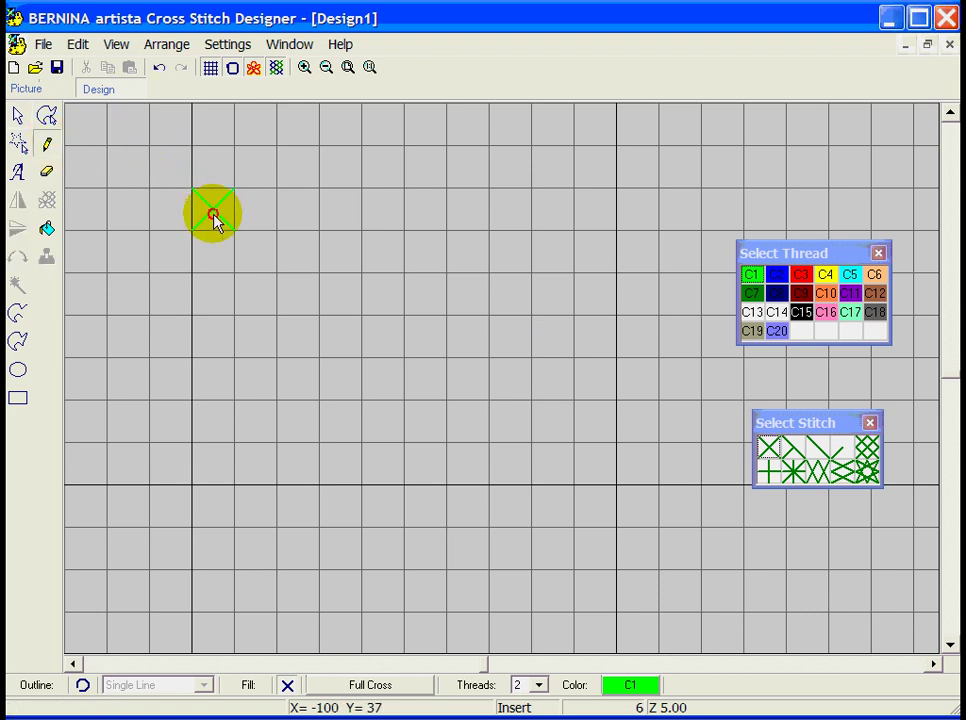
- Pencil a green C1 3/4 Cross two squares below the Full Cross and complete it with a blue C2 1/4 Cross
{"action": "left_click", "coordinate": [791, 452]}
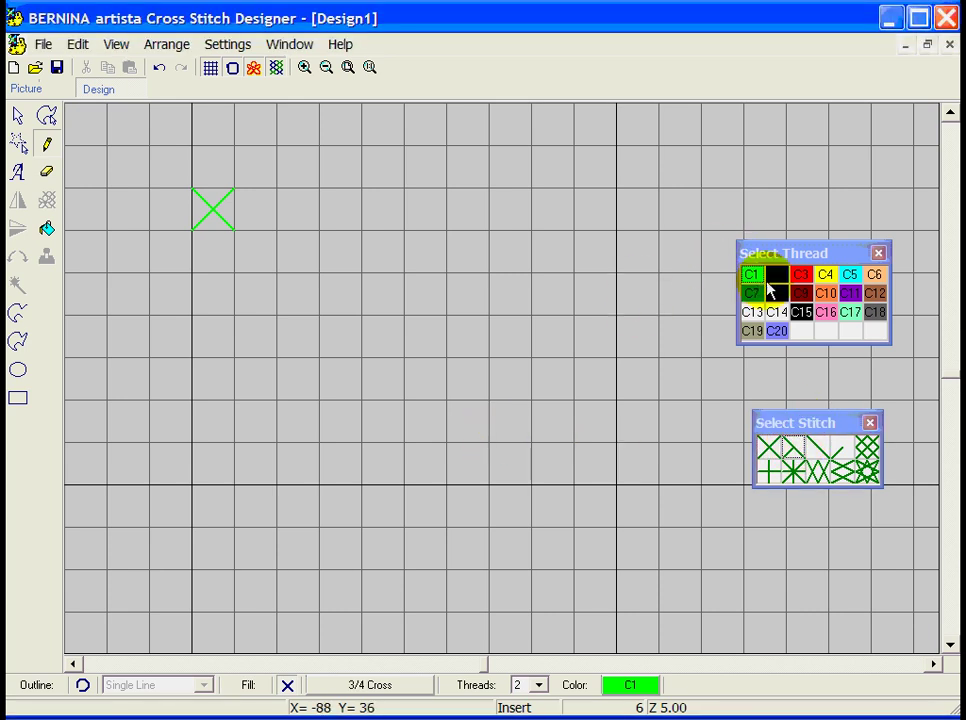
{"action": "left_click", "coordinate": [210, 300]}
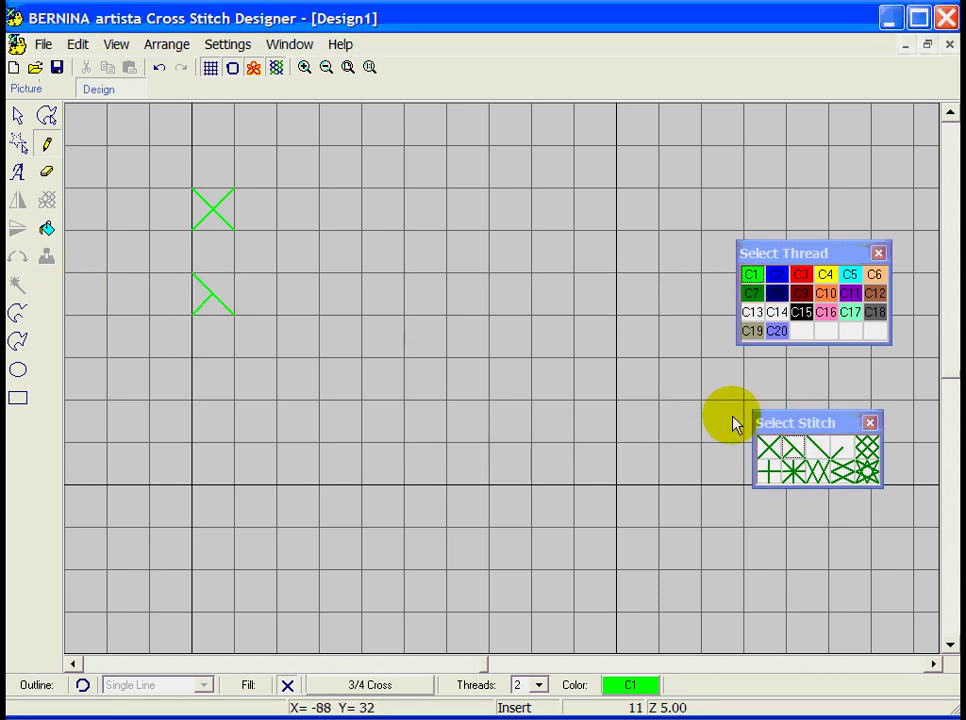
{"action": "left_click", "coordinate": [840, 452]}
{"action": "left_click", "coordinate": [776, 274]}
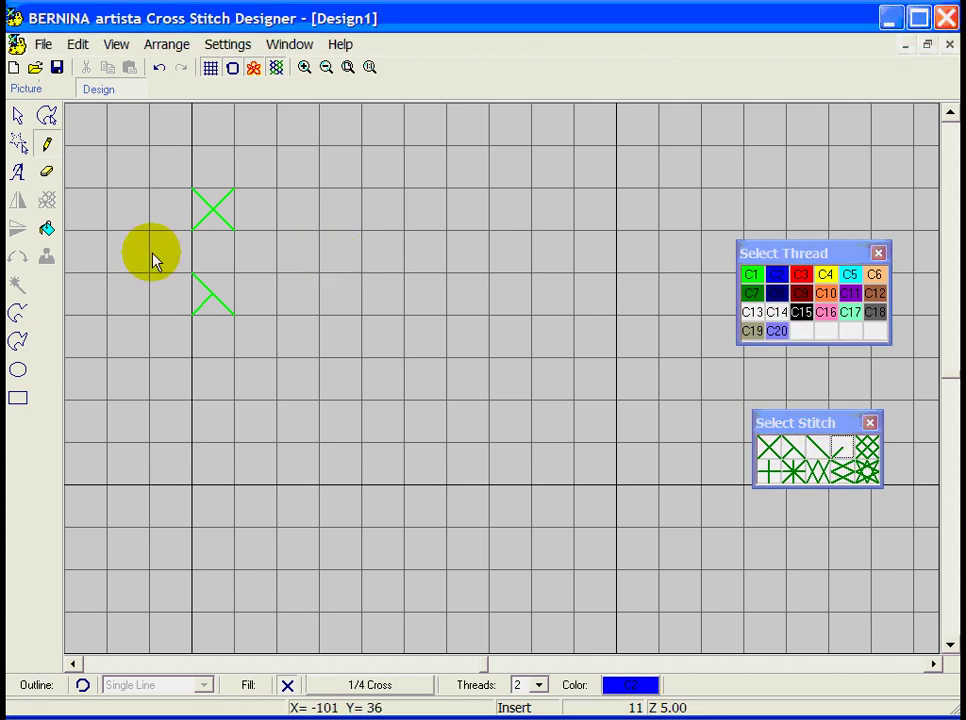
{"action": "left_click", "coordinate": [224, 282]}
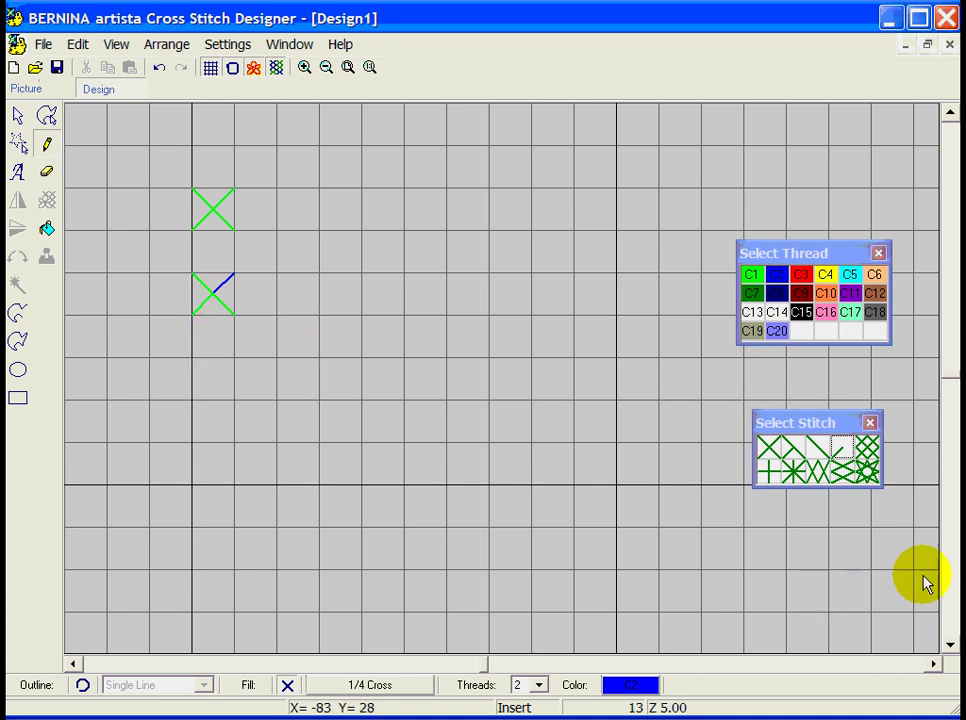
- Pencil two opposing 1/2 Cross stitches in one square two squares lower, one in blue C2 and one in red C3
{"action": "left_click", "coordinate": [820, 452]}
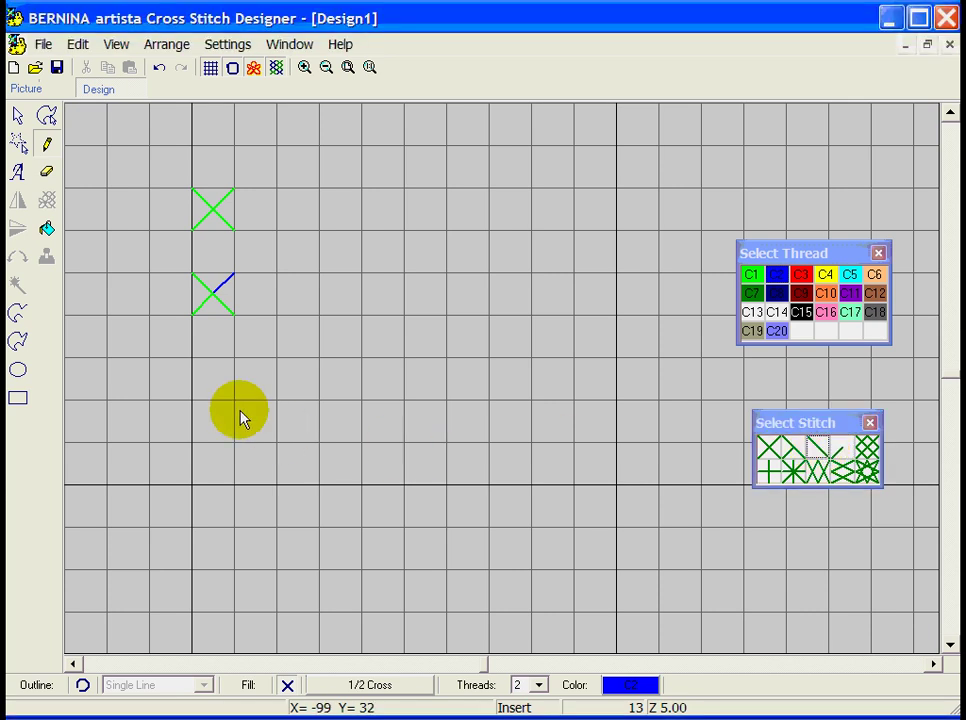
{"action": "left_click", "coordinate": [203, 370]}
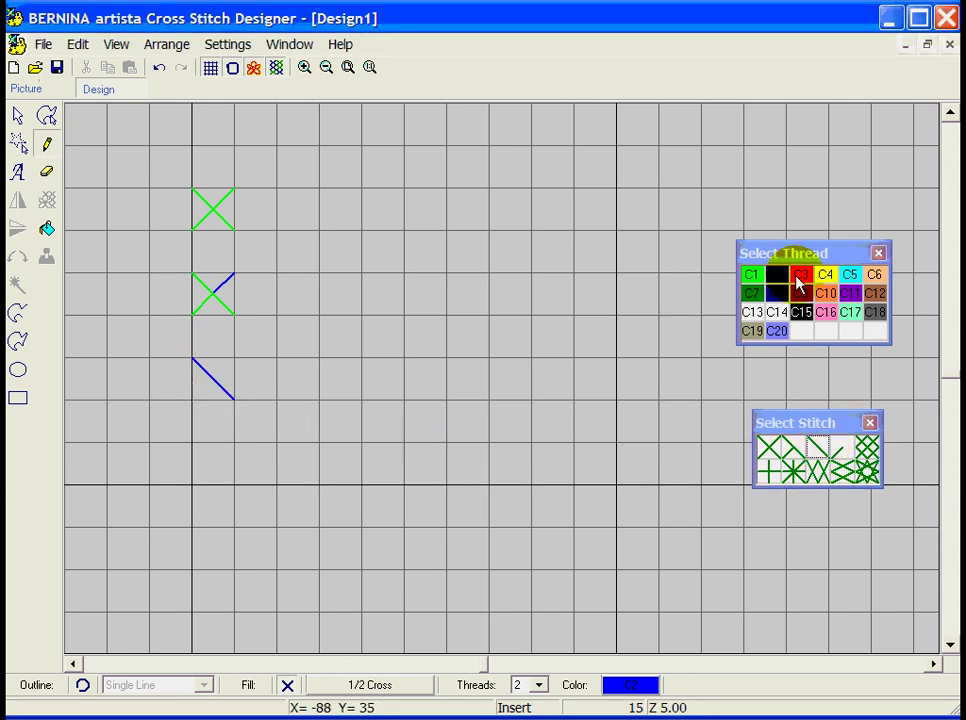
{"action": "left_click", "coordinate": [796, 280]}
{"action": "left_click", "coordinate": [228, 370]}
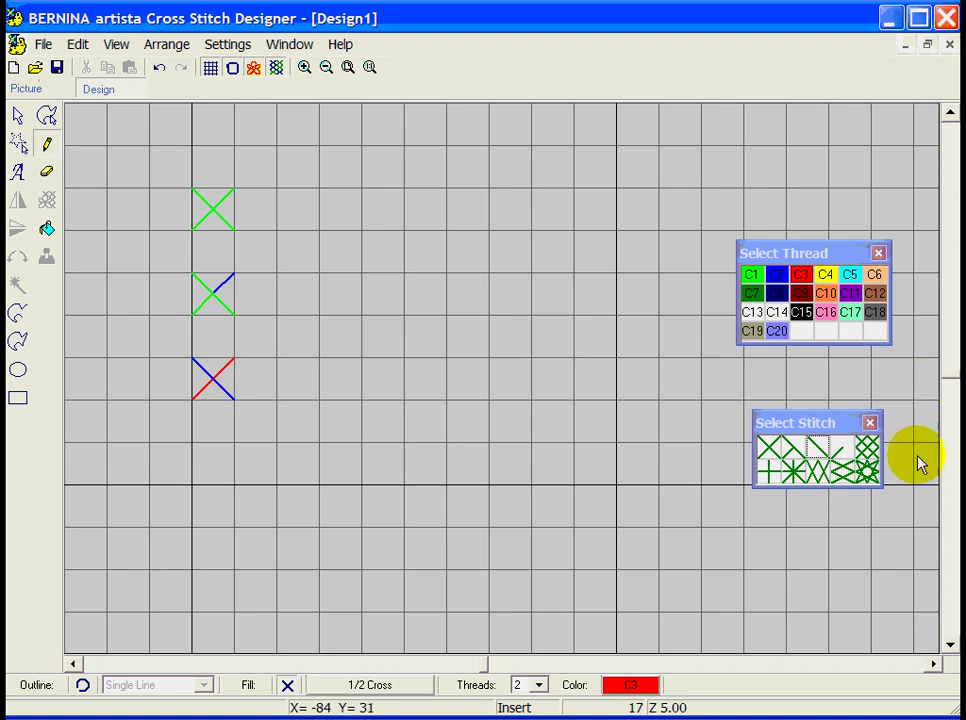
- Pencil four 1/4 Crosses in one square two squares below the 1/2 Crosses: green C1, blue C2, red C3 and yellow C4
{"action": "left_click", "coordinate": [840, 450]}
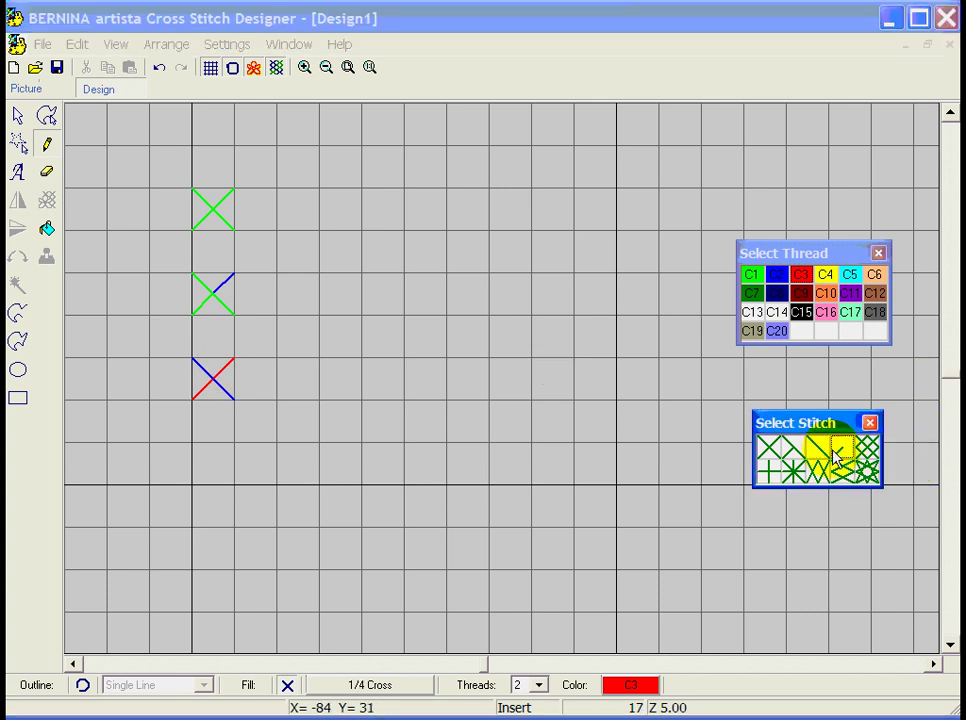
{"action": "left_click", "coordinate": [752, 275]}
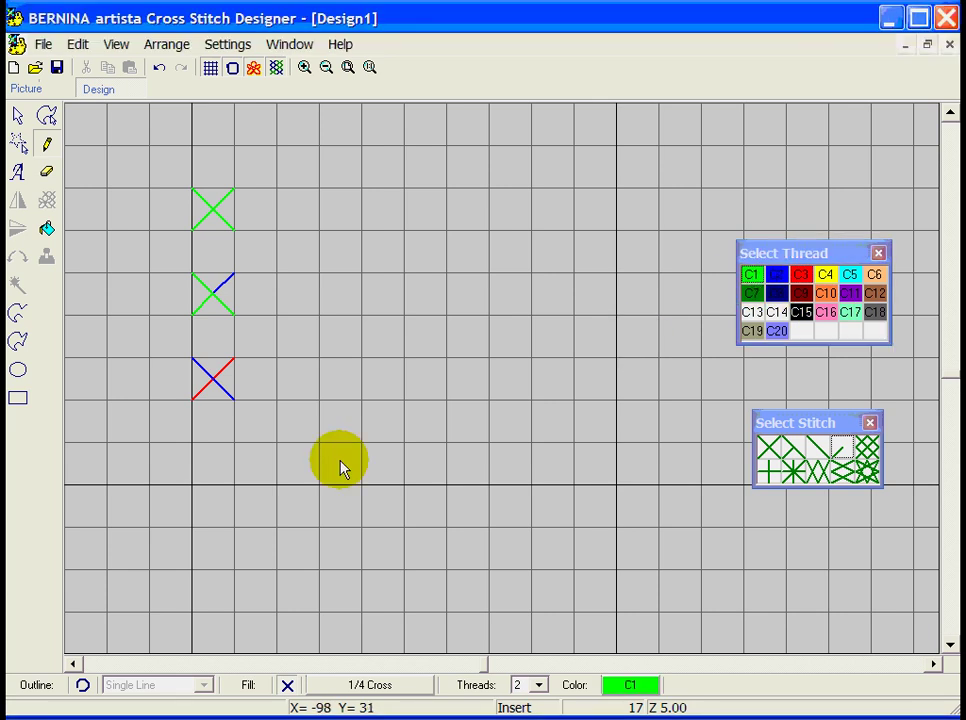
{"action": "left_click", "coordinate": [199, 481]}
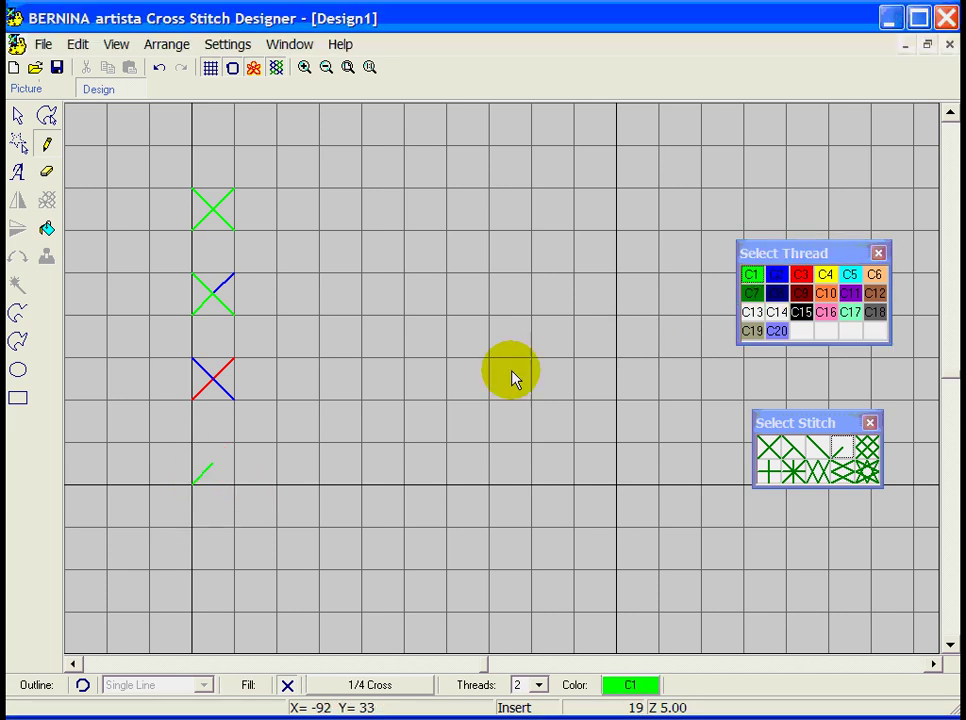
{"action": "left_click", "coordinate": [772, 276]}
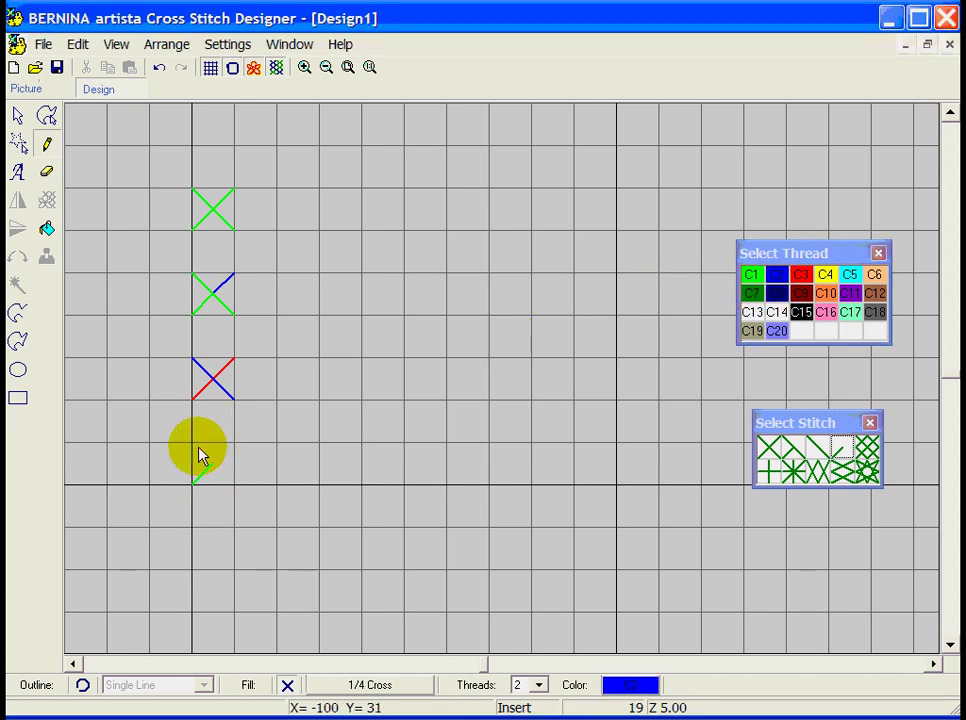
{"action": "left_click", "coordinate": [198, 449]}
{"action": "left_click", "coordinate": [801, 274]}
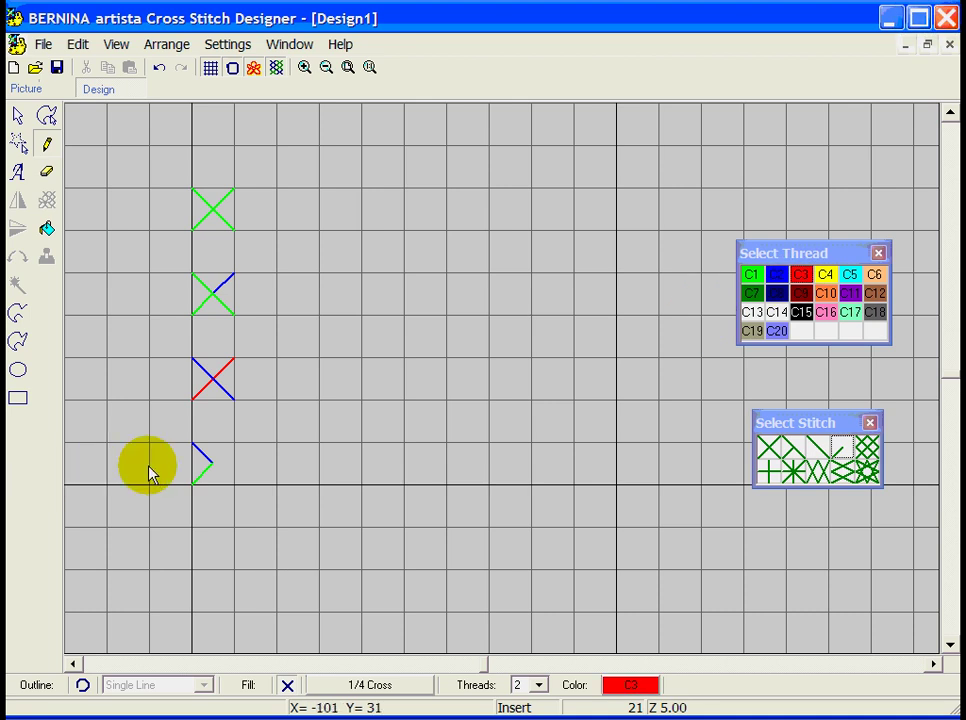
{"action": "left_click", "coordinate": [227, 453]}
{"action": "left_click", "coordinate": [825, 276]}
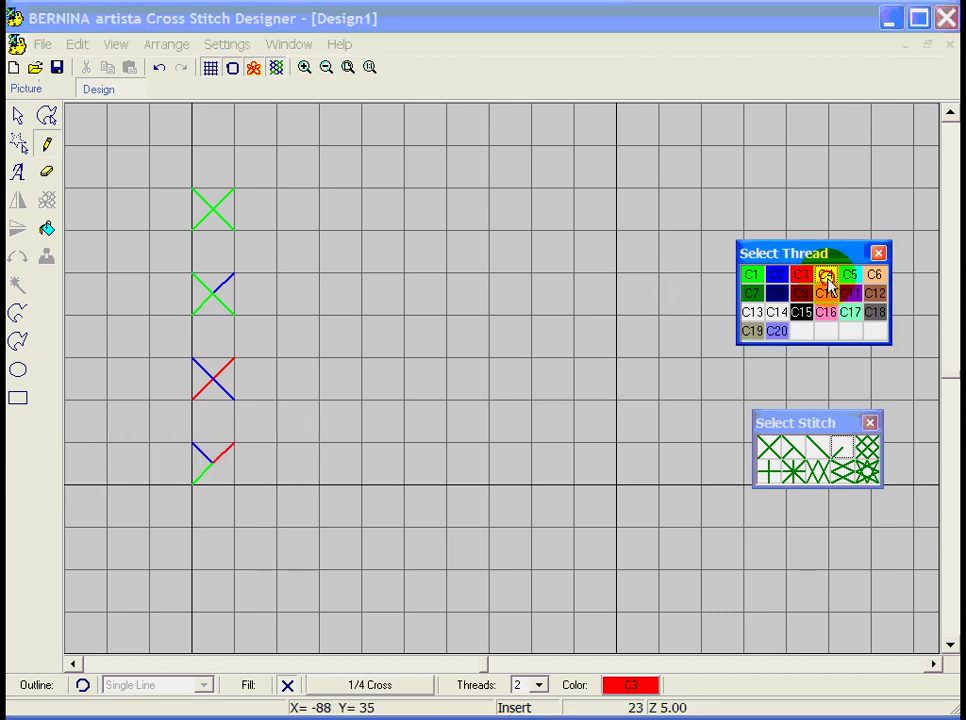
{"action": "left_click", "coordinate": [229, 478]}
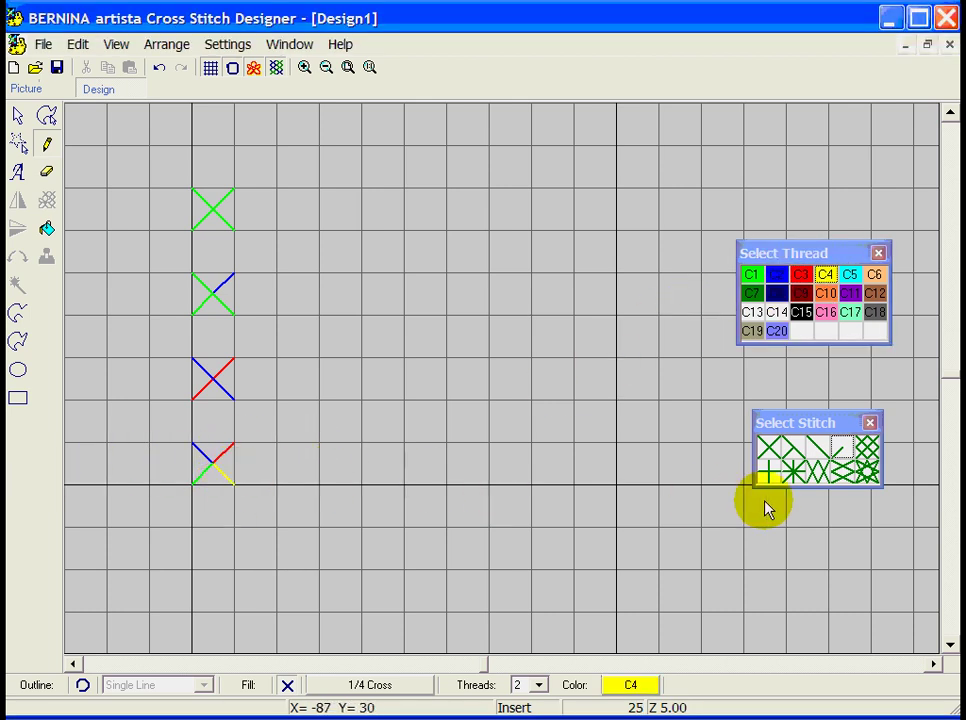
- Fill the square two columns right of the Full Cross with four Mini Crosses in yellow C4, red C3, blue C2 and green C1
{"action": "left_click", "coordinate": [866, 450]}
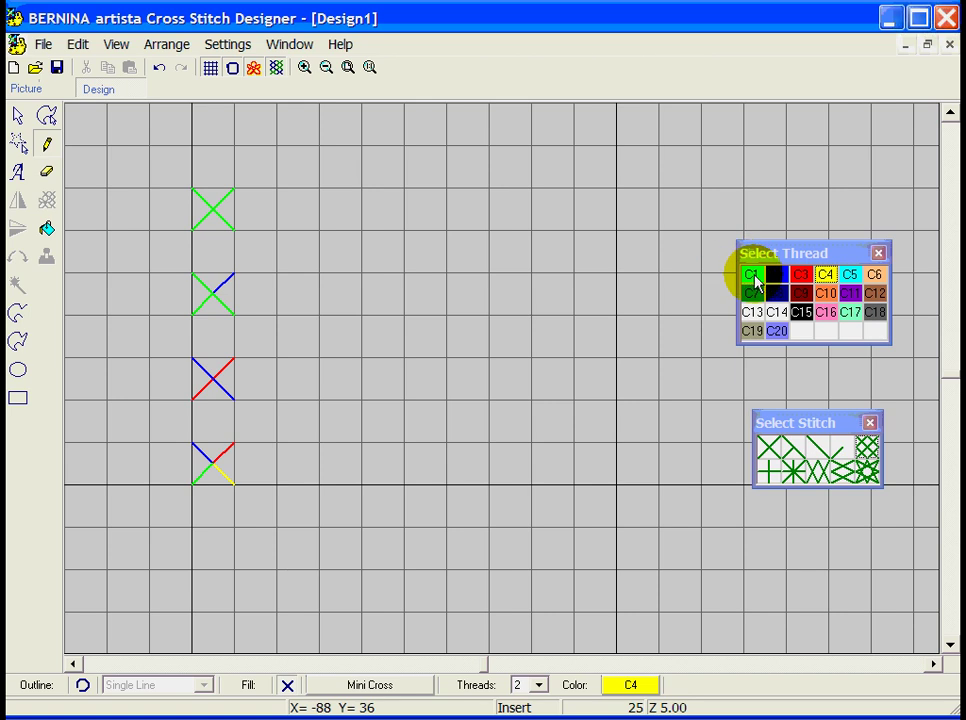
{"action": "left_click", "coordinate": [280, 198]}
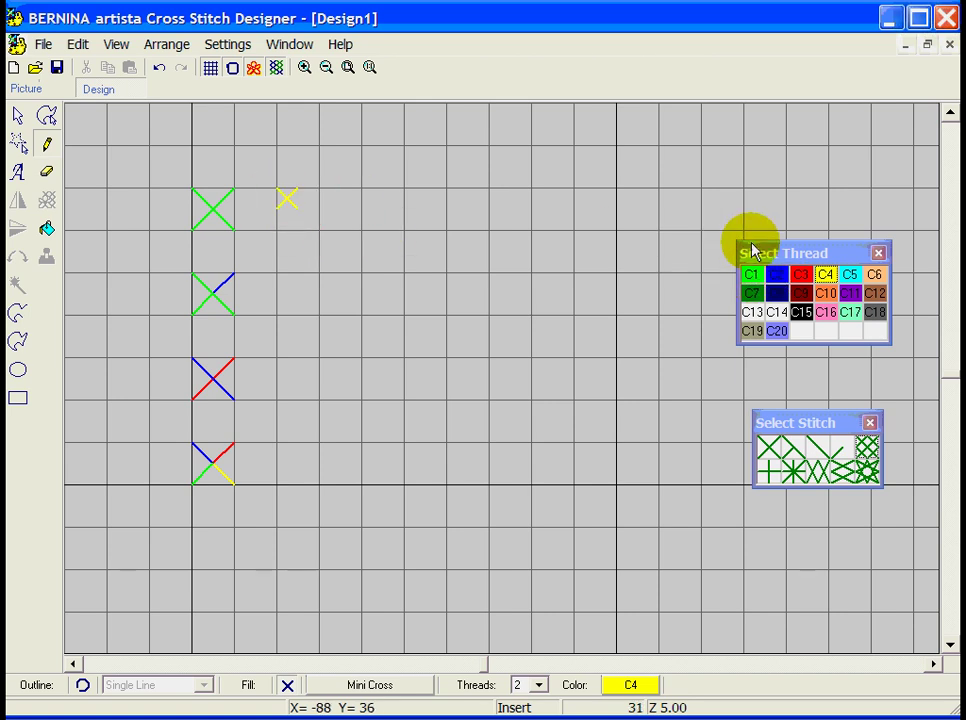
{"action": "left_click", "coordinate": [800, 278]}
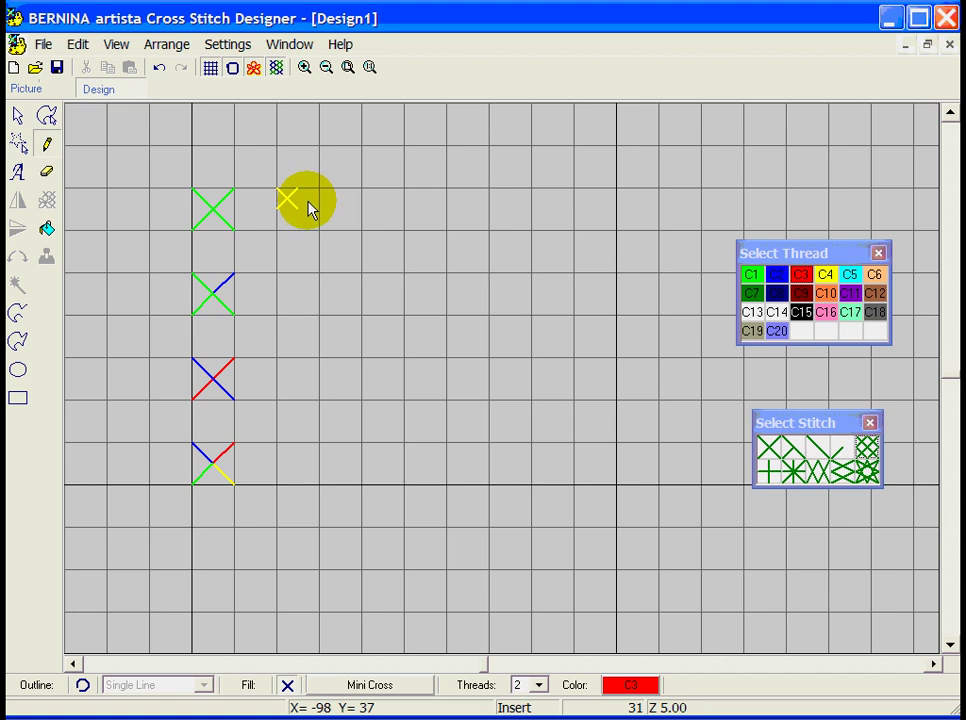
{"action": "left_click", "coordinate": [308, 198]}
{"action": "left_click", "coordinate": [772, 280]}
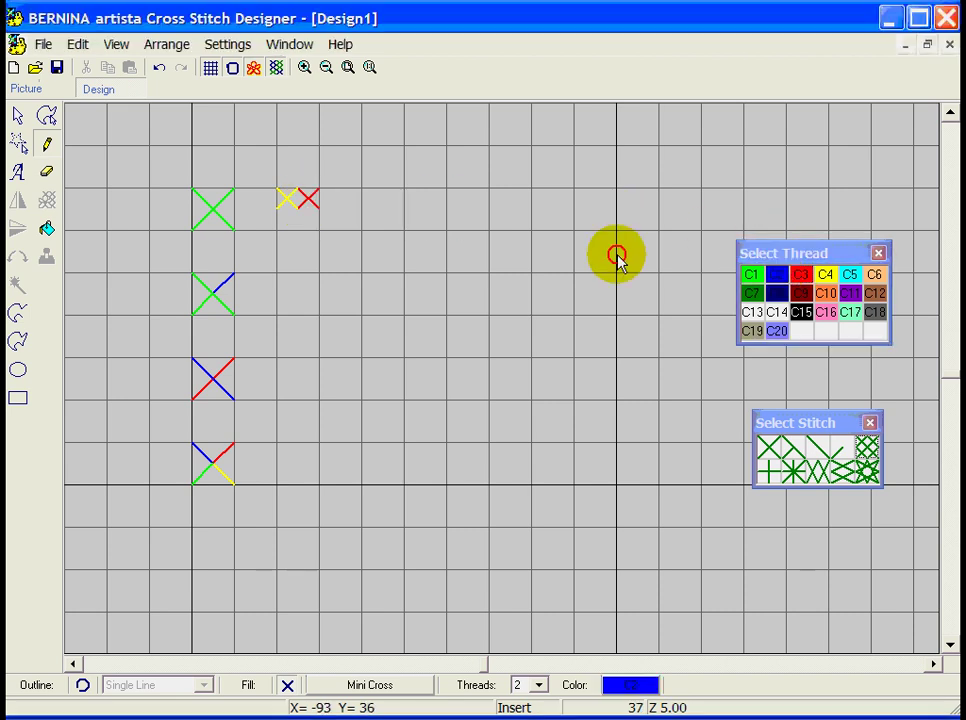
{"action": "left_click", "coordinate": [287, 222]}
{"action": "left_click", "coordinate": [751, 275]}
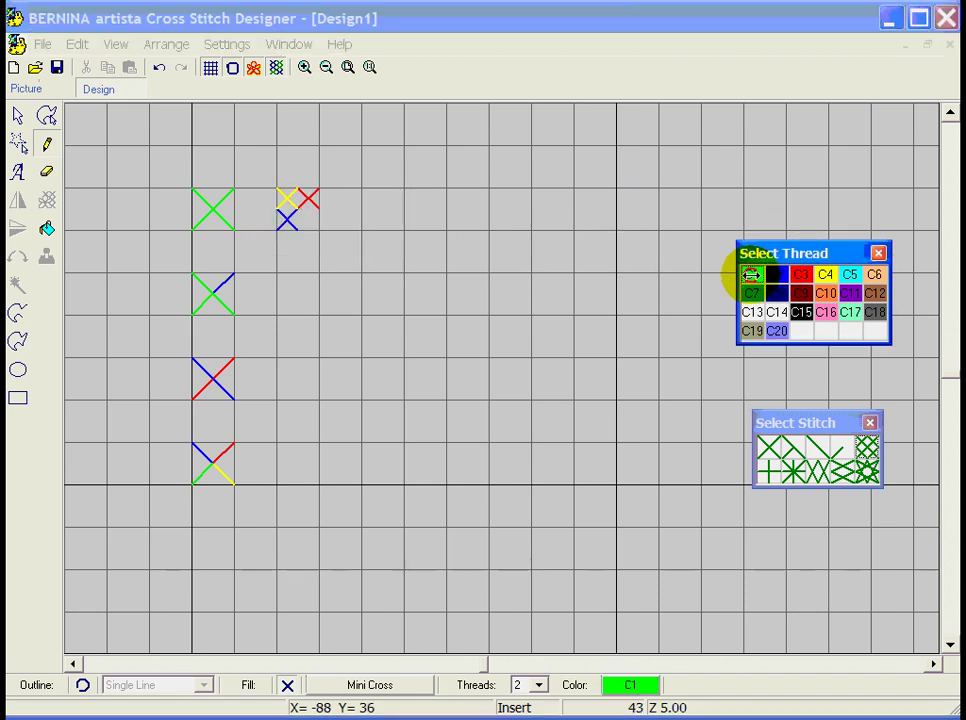
{"action": "left_click", "coordinate": [310, 222]}
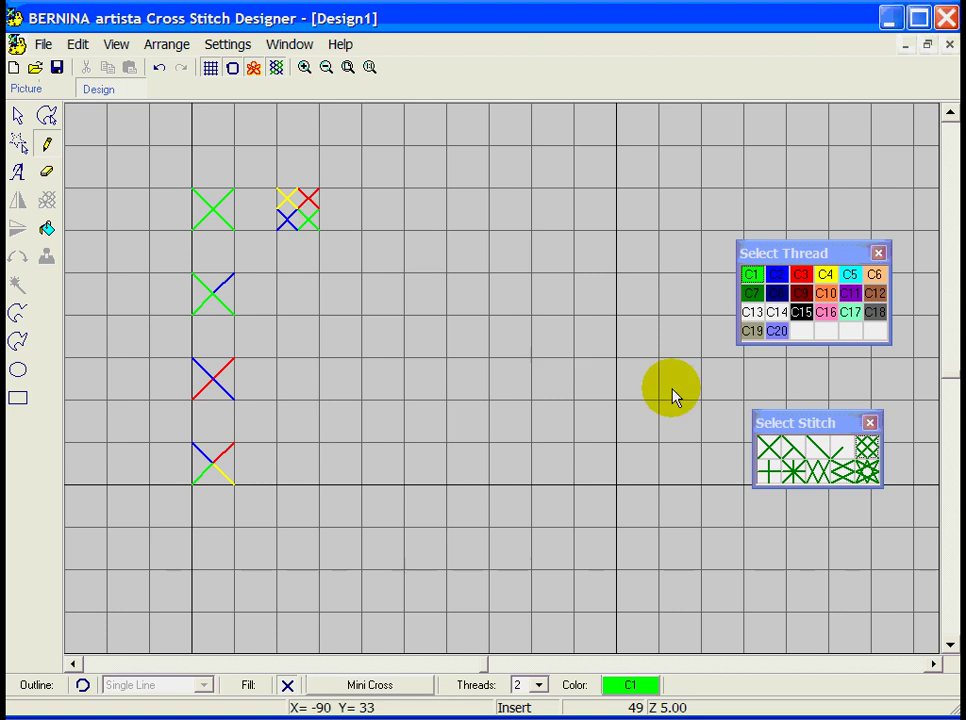
- Pencil a blue C2 Upright Cross two squares below the Mini Crosses
{"action": "left_click", "coordinate": [768, 472]}
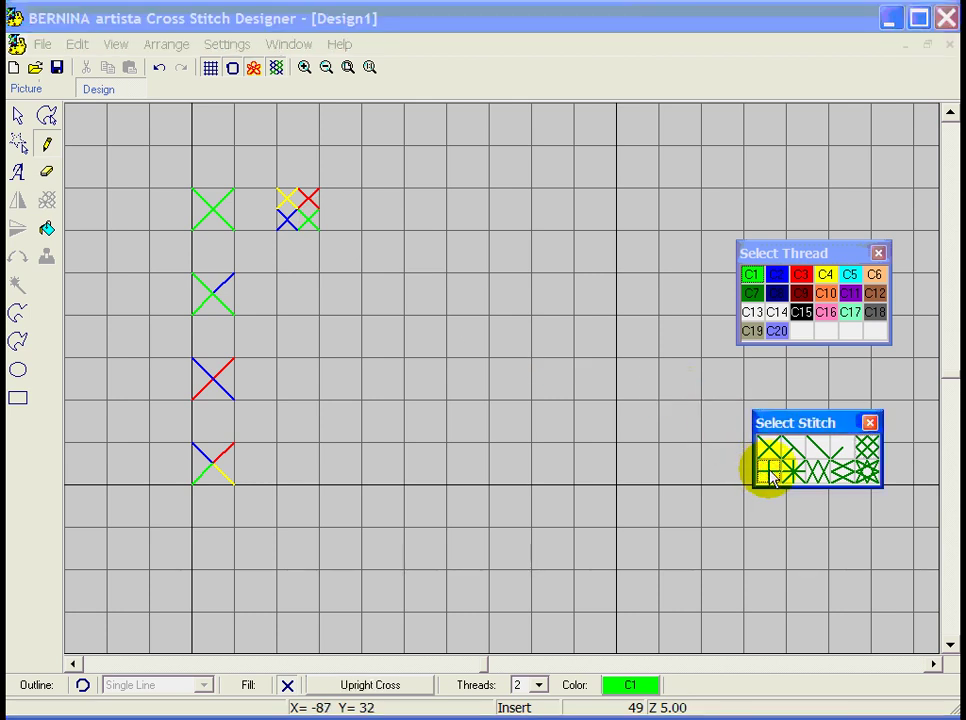
{"action": "left_click", "coordinate": [811, 333]}
{"action": "left_click", "coordinate": [776, 276]}
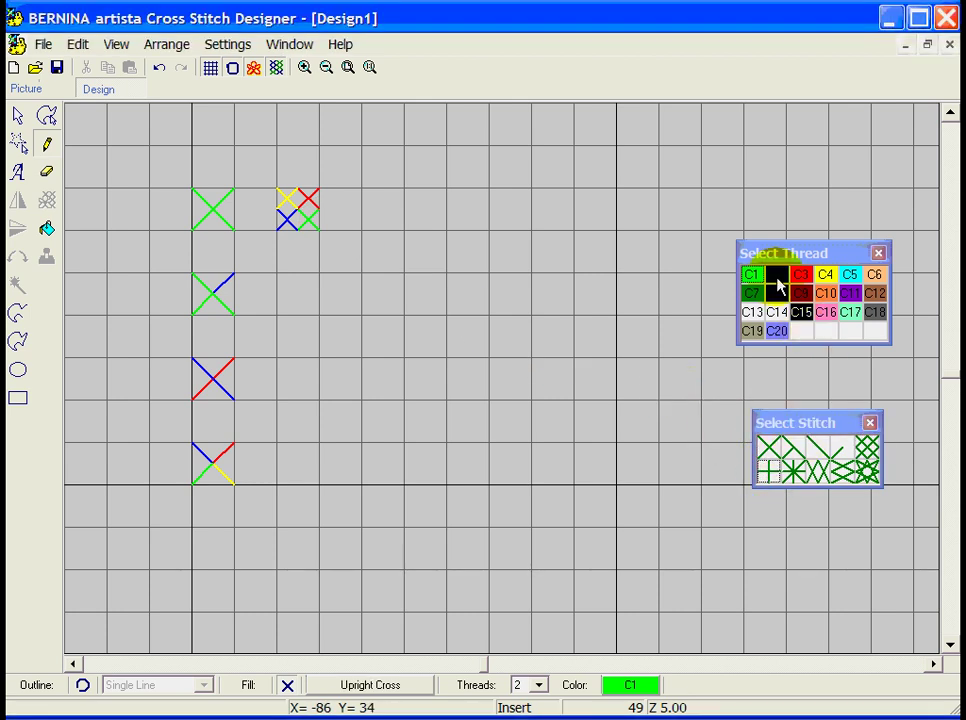
{"action": "left_click", "coordinate": [297, 295]}
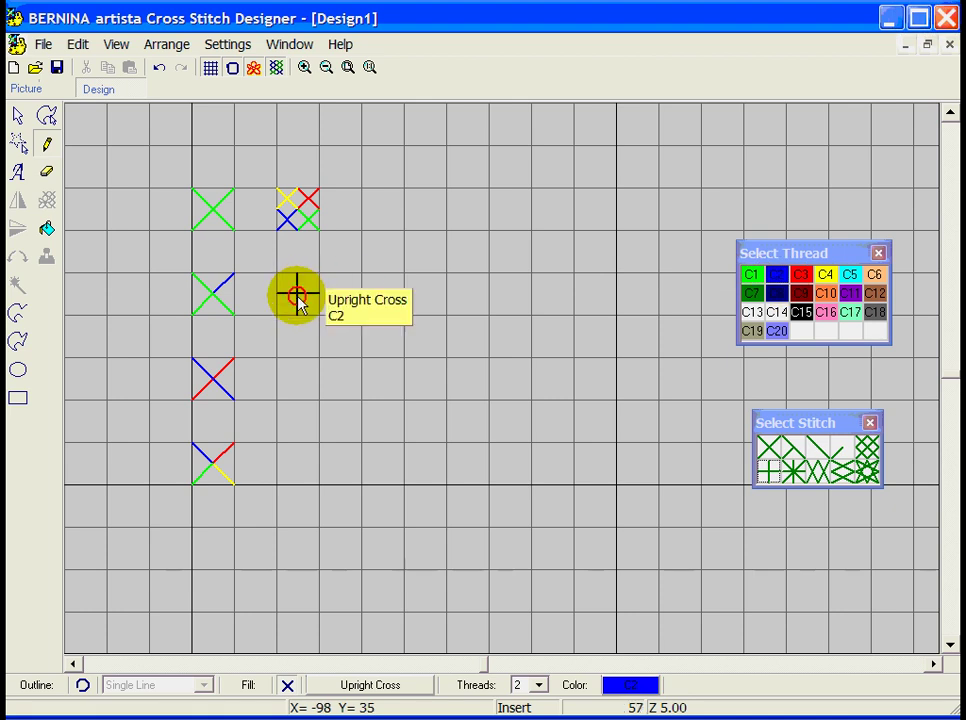
- Pencil a red C3 Double Cross two squares below the Upright Cross
{"action": "left_click", "coordinate": [795, 474]}
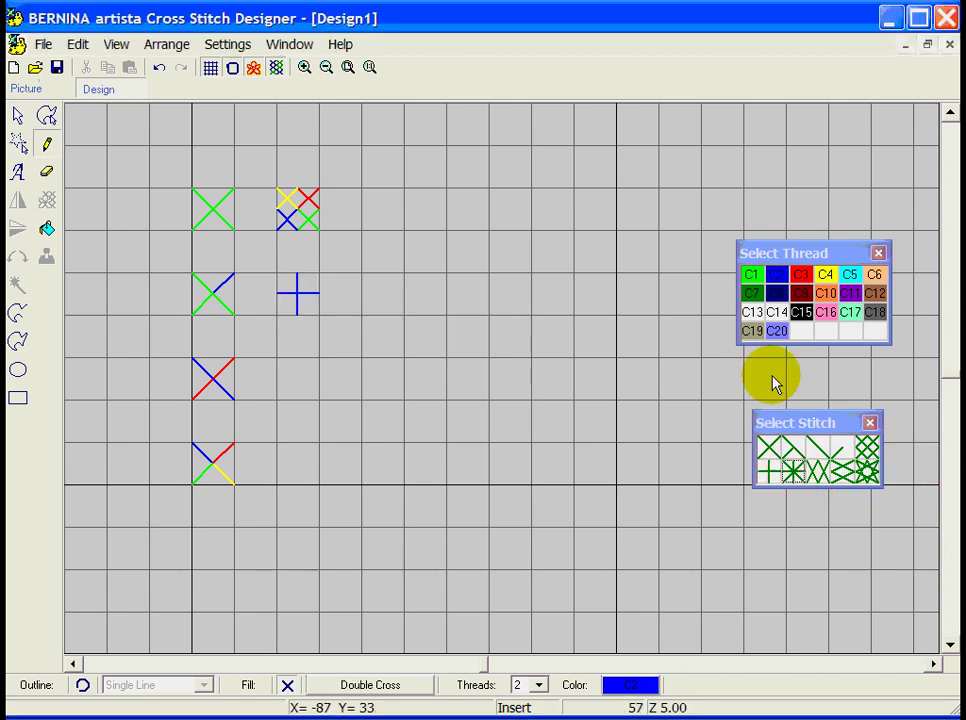
{"action": "left_click", "coordinate": [800, 274]}
{"action": "left_click", "coordinate": [311, 395]}
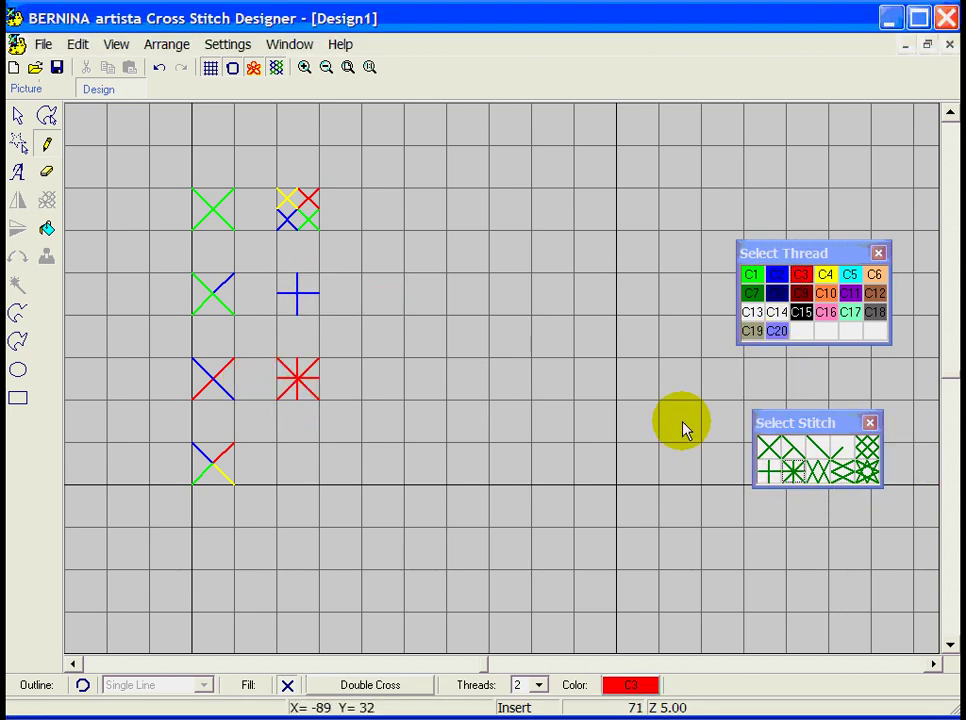
- Pencil two Elongated Vertical Crosses side by side, blue C2 and red C3, in the square two squares below the Double Cross
{"action": "left_click", "coordinate": [823, 480]}
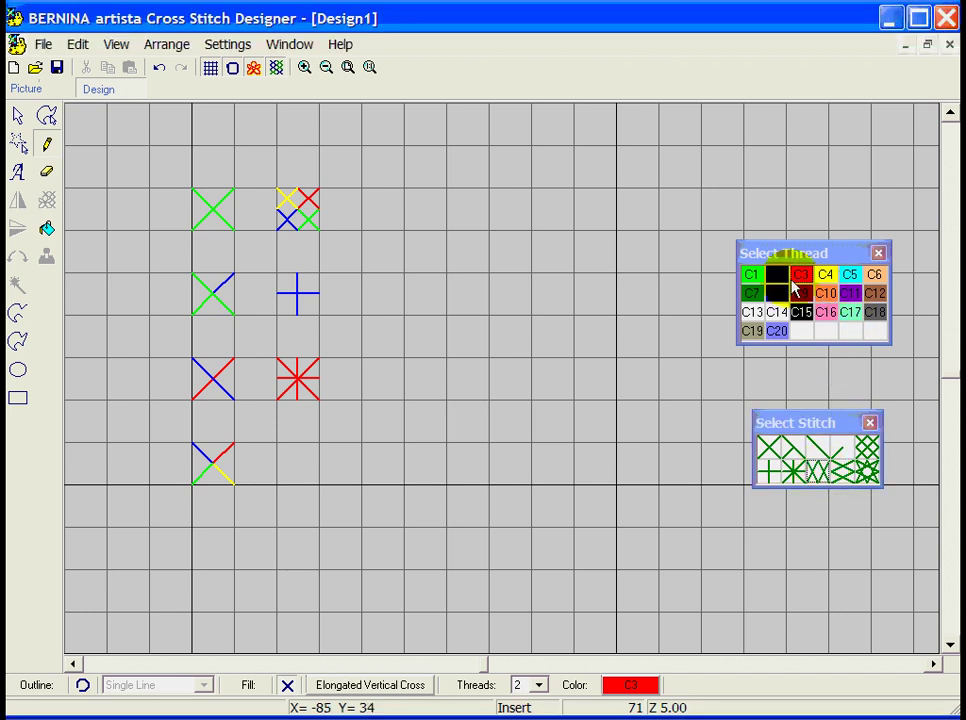
{"action": "left_click", "coordinate": [776, 274]}
{"action": "left_click", "coordinate": [283, 465]}
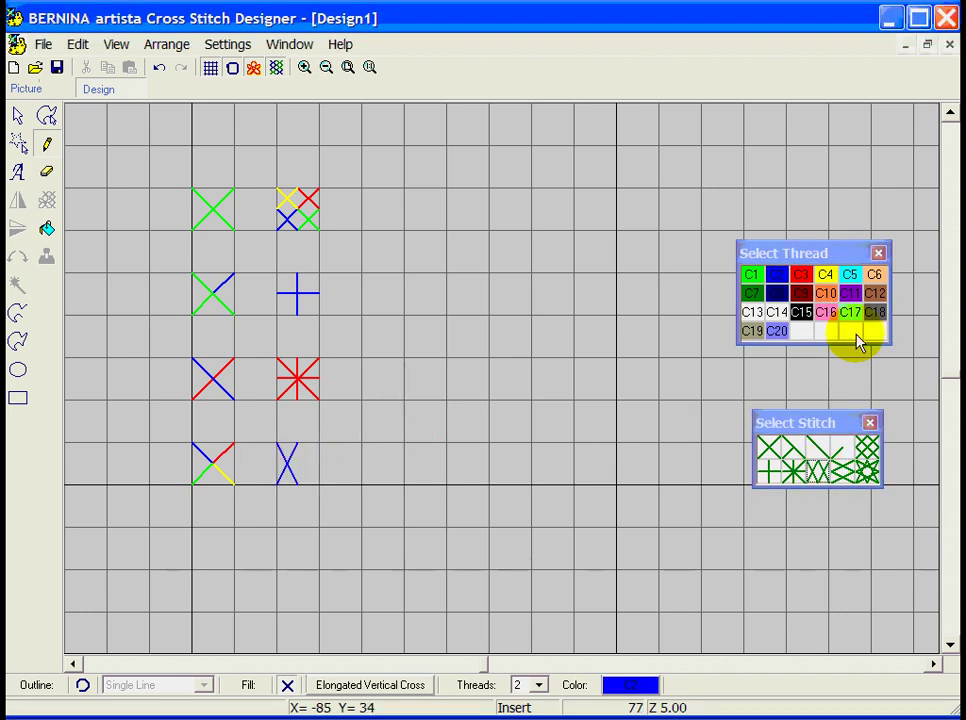
{"action": "left_click", "coordinate": [800, 274]}
{"action": "left_click", "coordinate": [303, 462]}
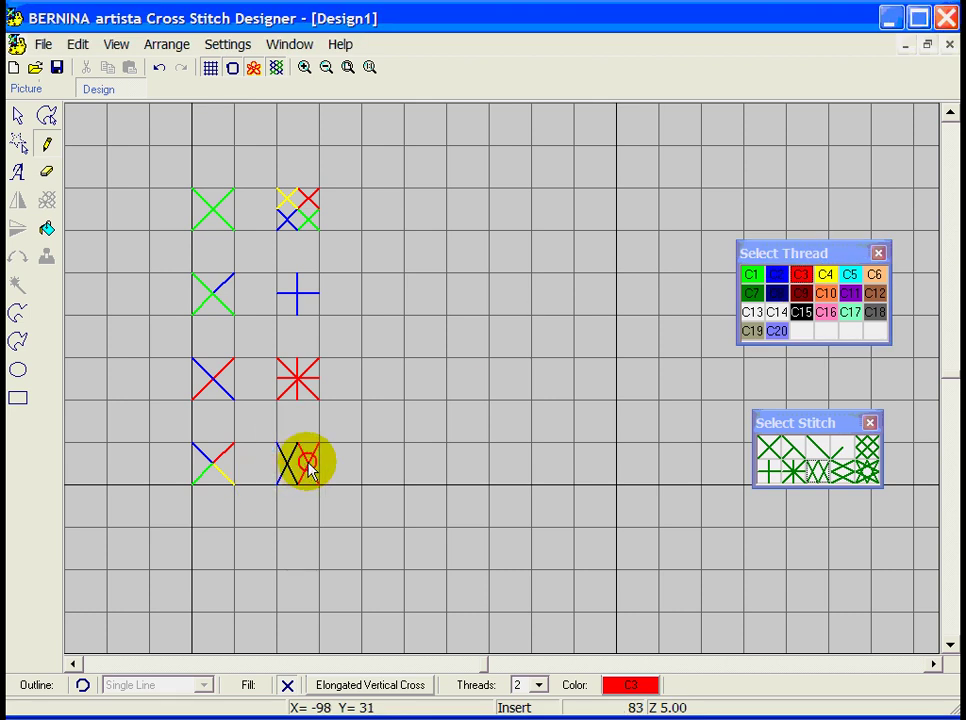
- Pencil a yellow C4 Elongated Horizontal Cross above a blue C2 one in the square two columns right of the Mini Crosses
{"action": "left_click", "coordinate": [841, 466]}
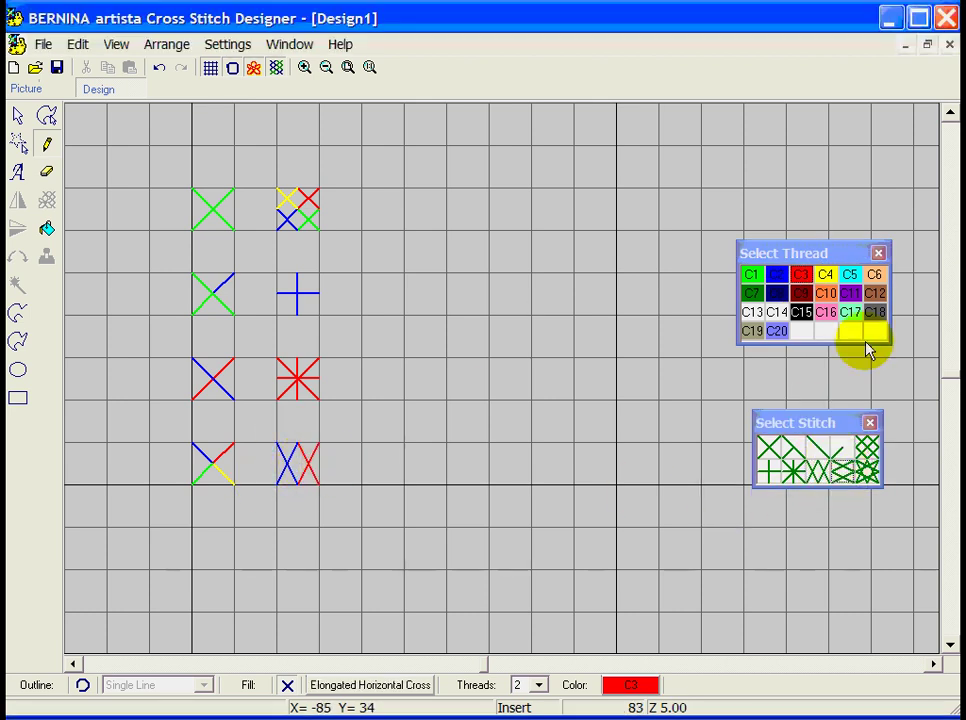
{"action": "left_click", "coordinate": [825, 274]}
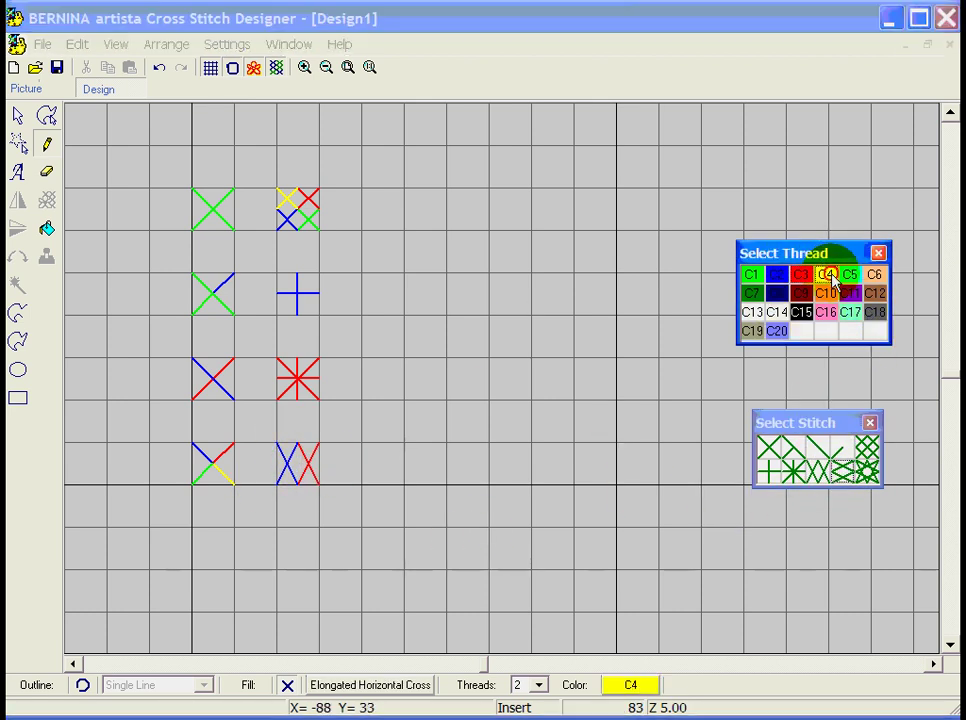
{"action": "left_click", "coordinate": [390, 198]}
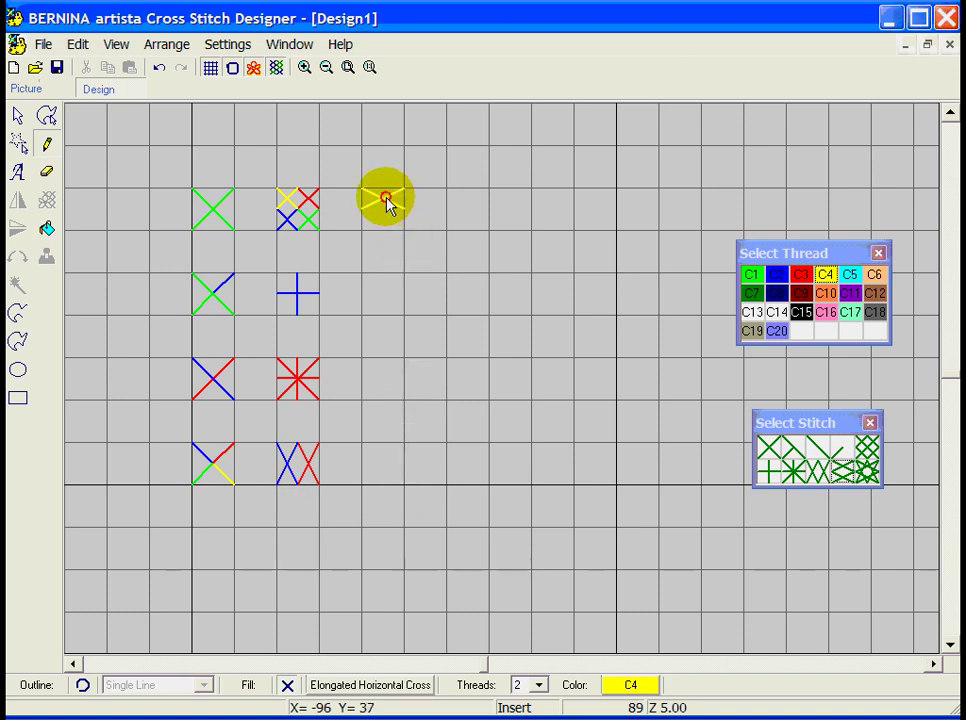
{"action": "left_click", "coordinate": [776, 281]}
{"action": "left_click", "coordinate": [383, 221]}
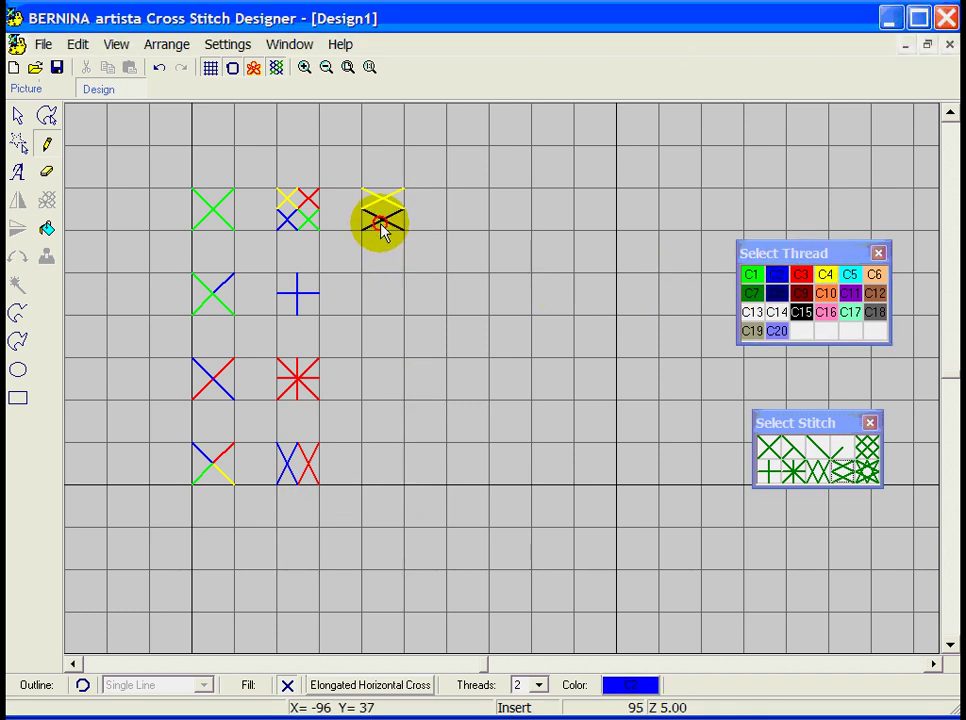
- Pencil a green C1 French Knot two squares below the Elongated Horizontal Crosses
{"action": "left_click", "coordinate": [865, 470]}
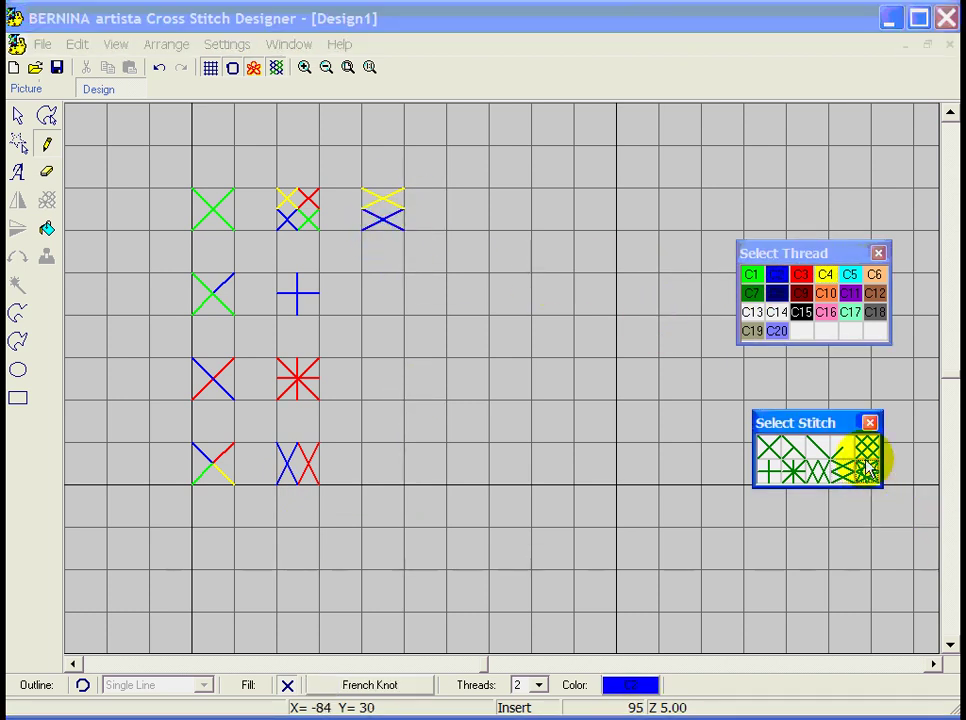
{"action": "left_click", "coordinate": [755, 275]}
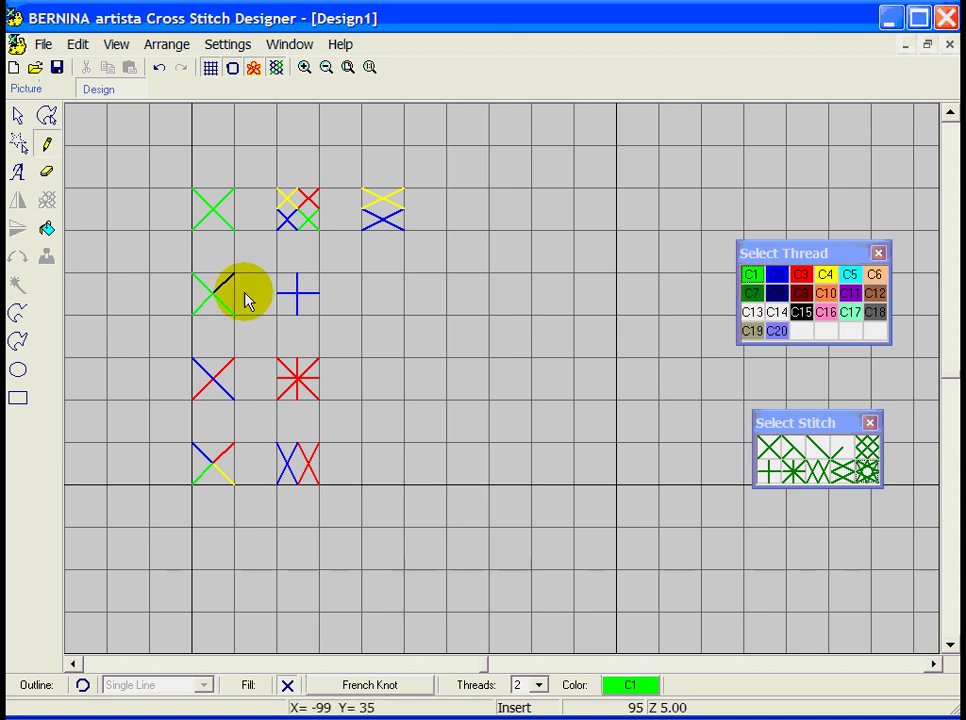
{"action": "left_click", "coordinate": [378, 294]}
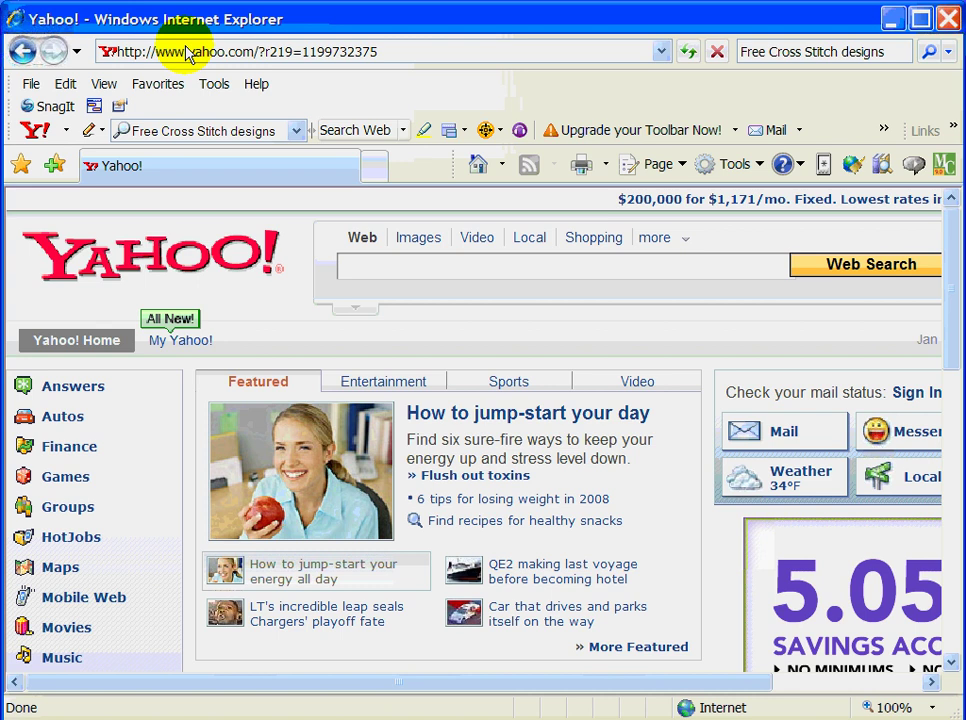
- In Internet Explorer, search Yahoo for "Free Cross Stitch Designs"
{"action": "left_click", "coordinate": [463, 263]}
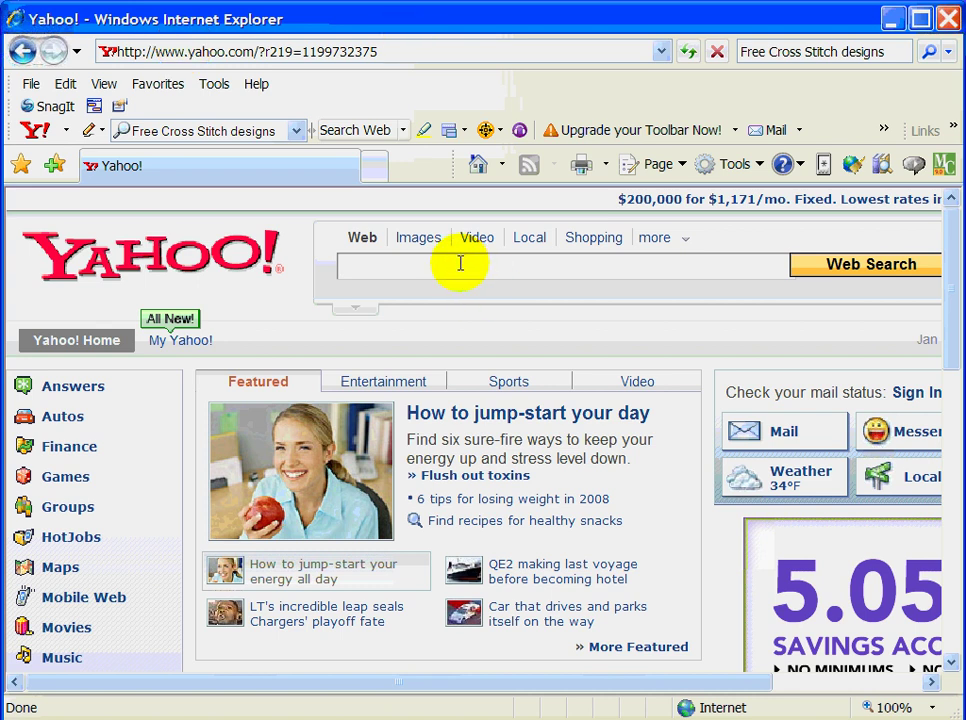
{"action": "type", "text": "Free Cross Stitc"}
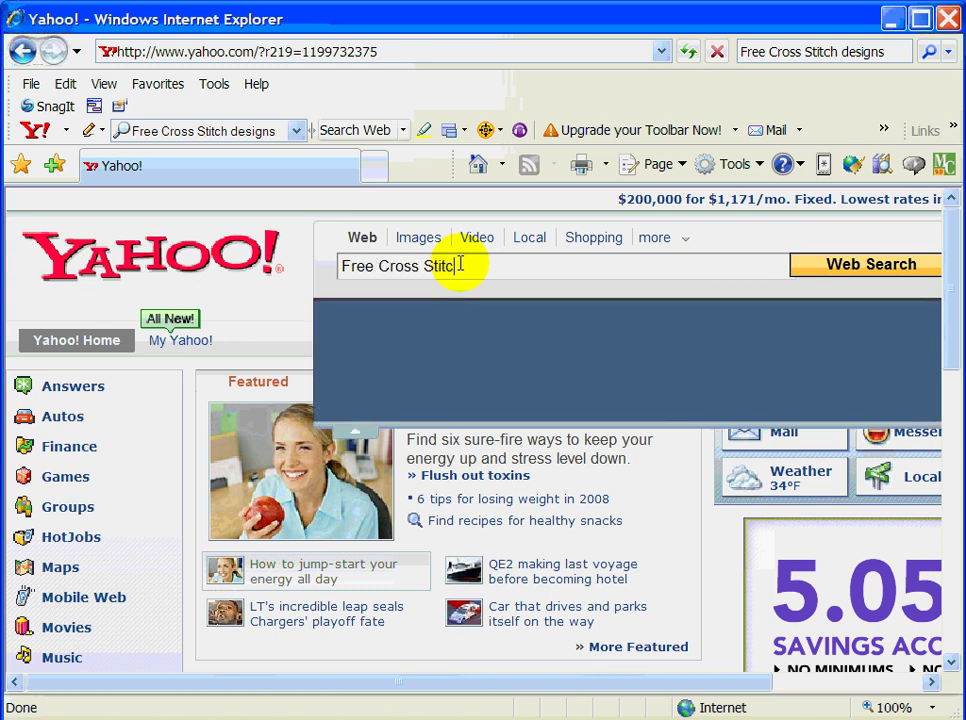
{"action": "type", "text": "h Designs"}
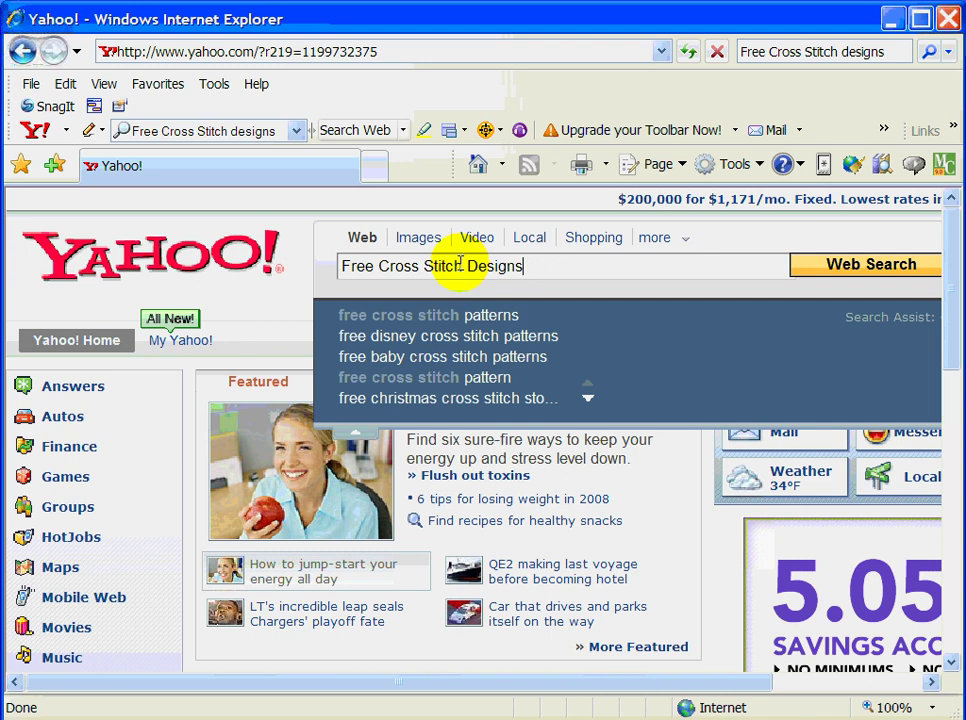
{"action": "left_click", "coordinate": [817, 275]}
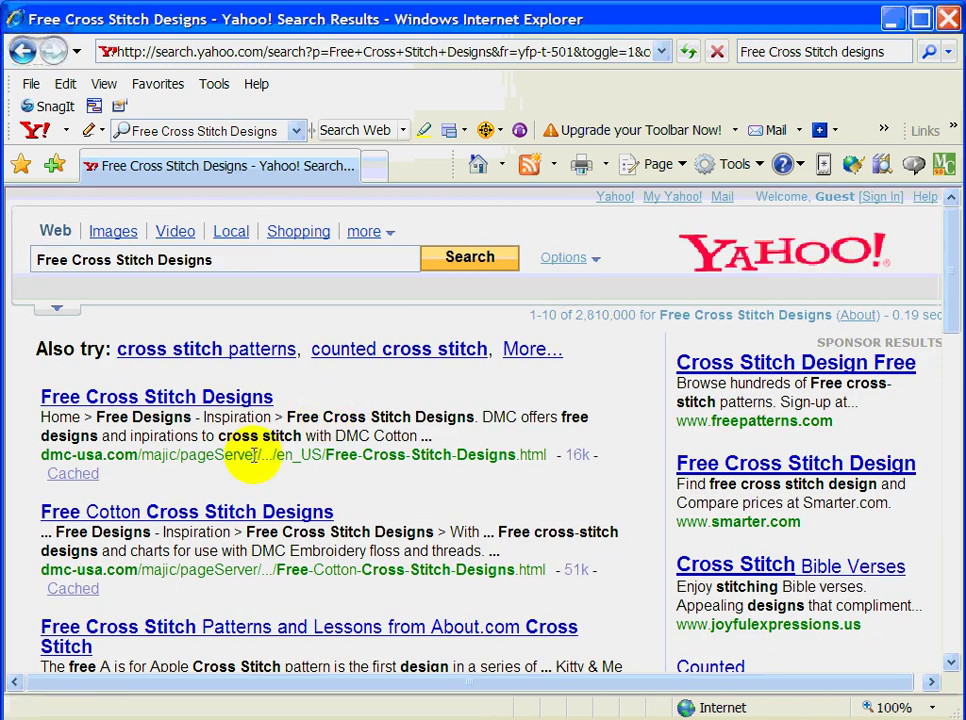
- Open DMC's Free Cross Stitch Designs search result and go to its Designs Using Cotton Embroidery Floss page
{"action": "left_click", "coordinate": [107, 402]}
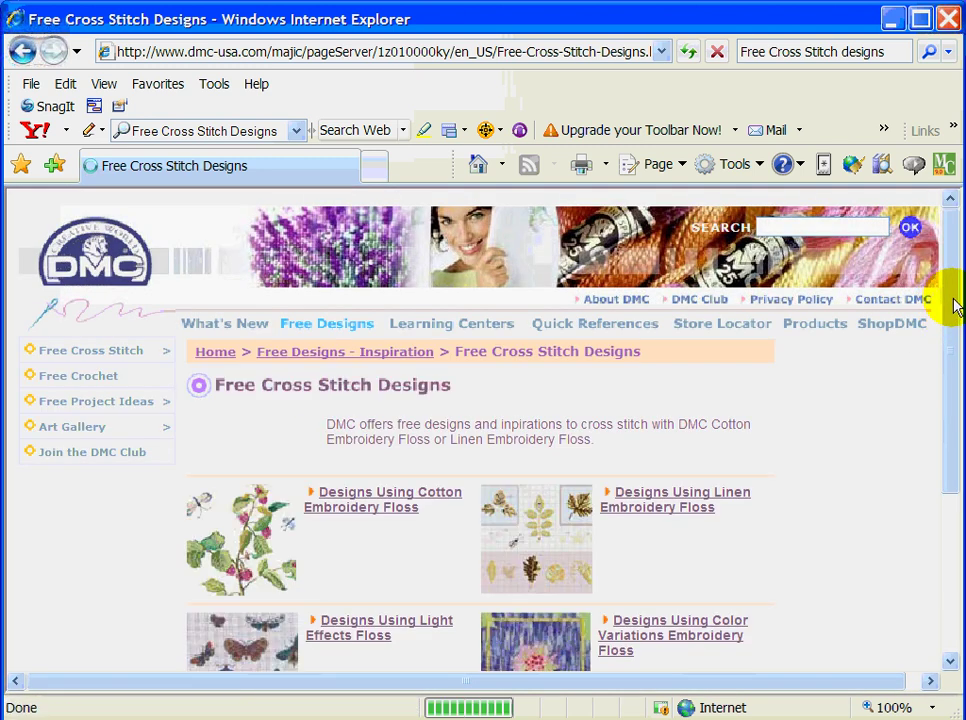
{"action": "left_click_drag", "start_coordinate": [955, 302], "coordinate": [955, 384]}
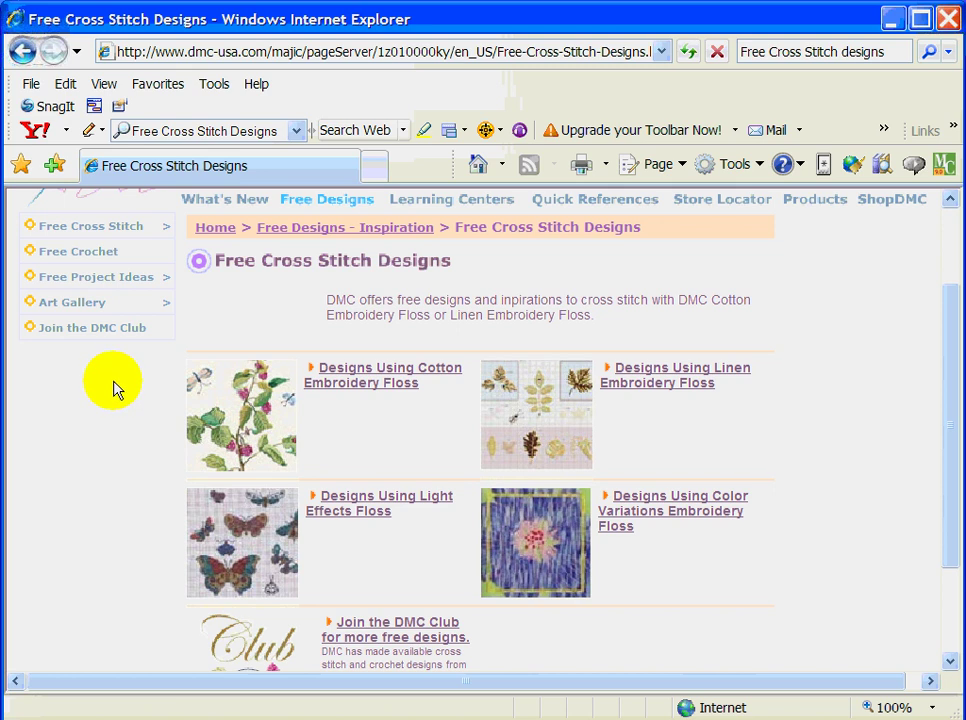
{"action": "left_click", "coordinate": [372, 389]}
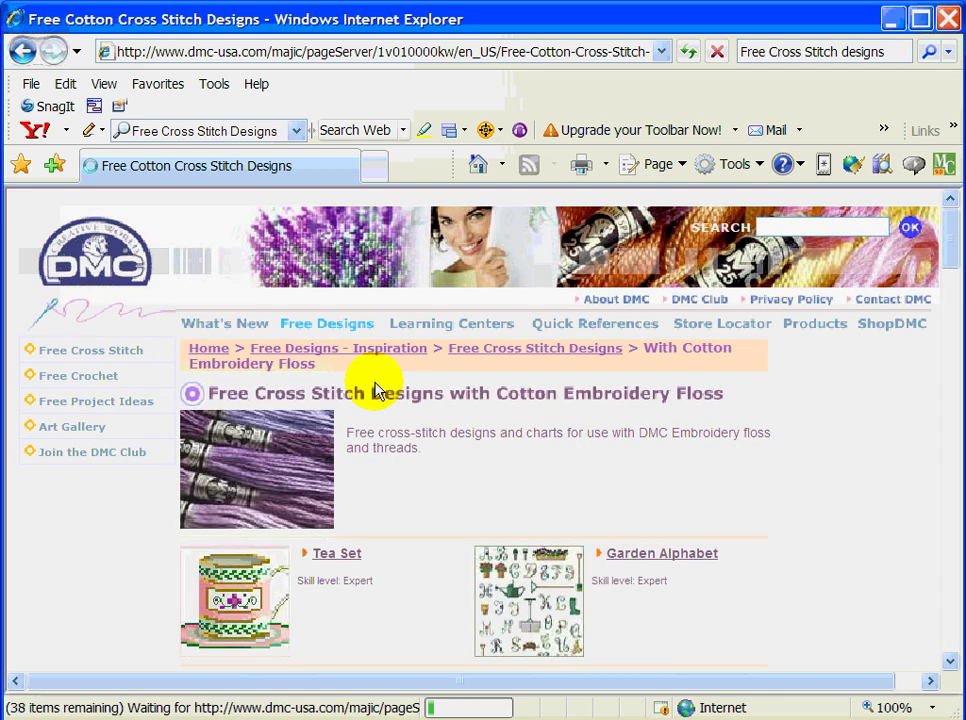
- Open the Gold Star America design from the free designs list and move its PDF window to fill the view
{"action": "left_click_drag", "start_coordinate": [949, 224], "coordinate": [944, 548]}
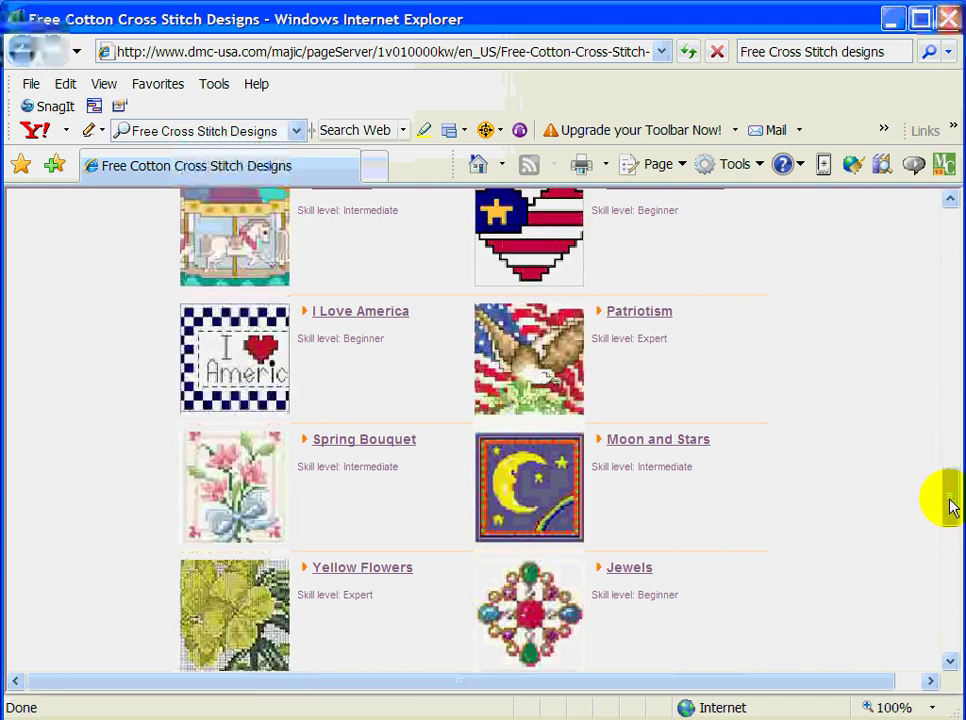
{"action": "left_click_drag", "start_coordinate": [949, 502], "coordinate": [953, 472]}
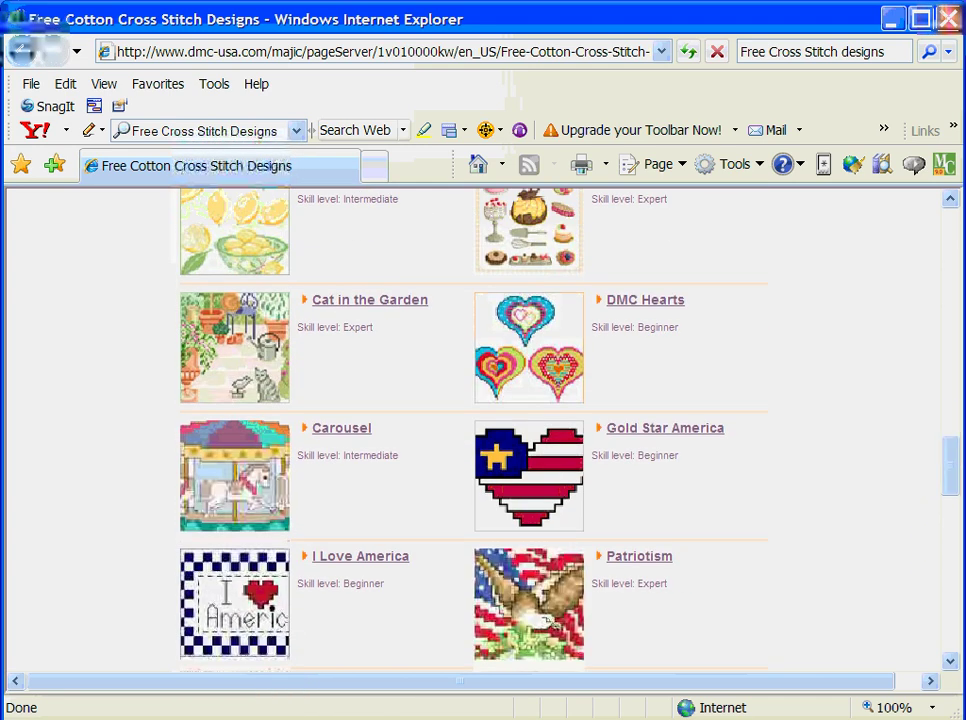
{"action": "left_click", "coordinate": [661, 432]}
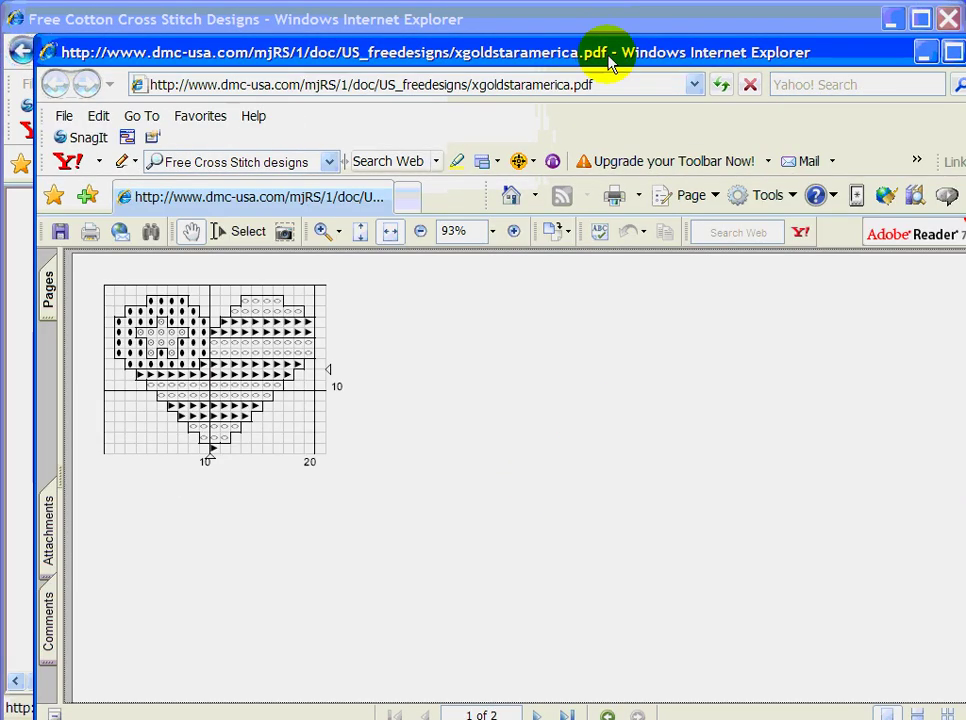
{"action": "left_click_drag", "start_coordinate": [608, 58], "coordinate": [569, 26]}
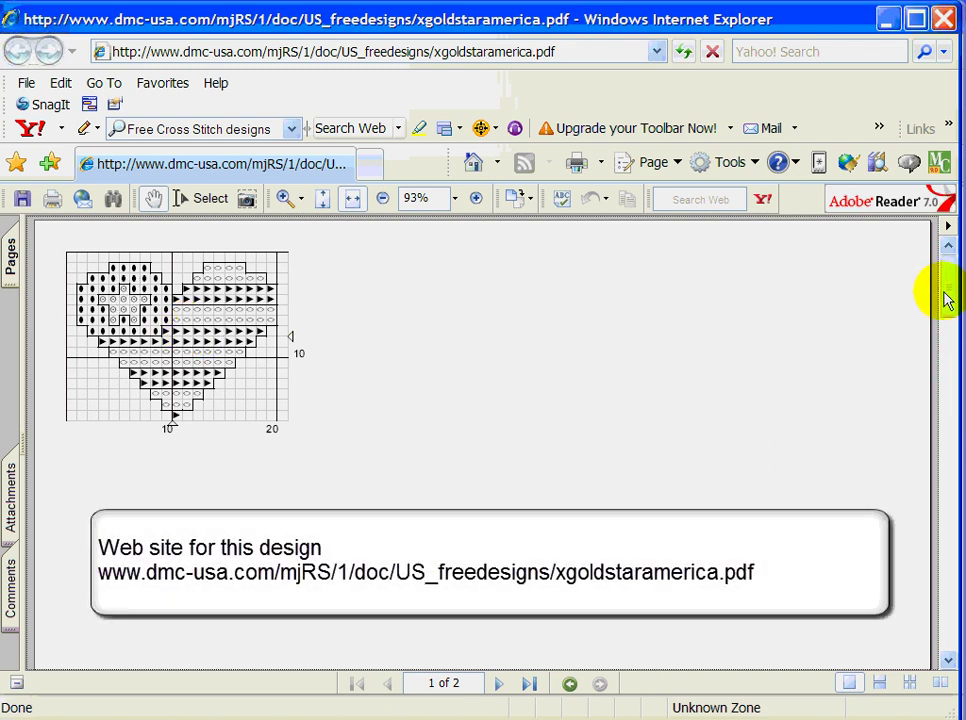
- Examine the design's grid size, stitch count and DMC color legend on page 2, and return to the heart chart
{"action": "left_click_drag", "start_coordinate": [951, 293], "coordinate": [925, 418]}
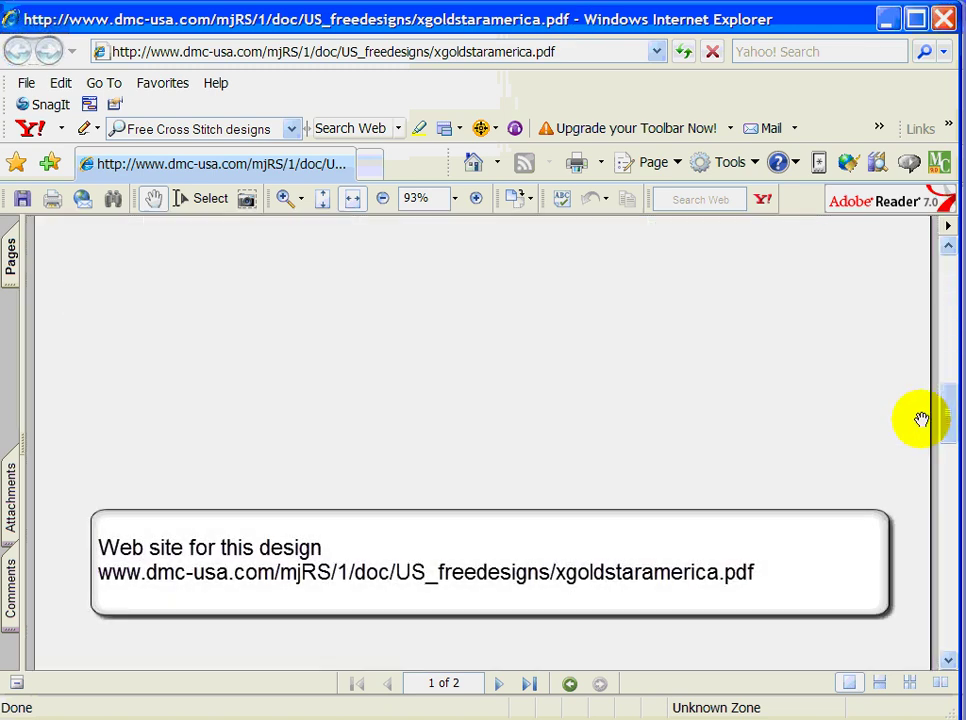
{"action": "left_click", "coordinate": [950, 665]}
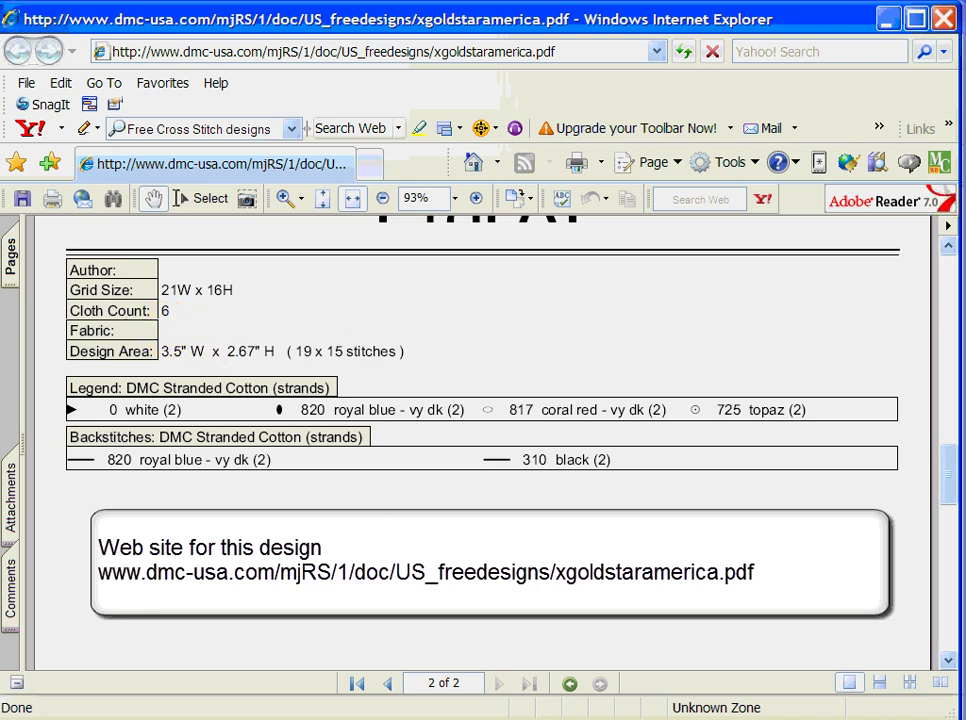
{"action": "left_click_drag", "start_coordinate": [942, 485], "coordinate": [955, 252]}
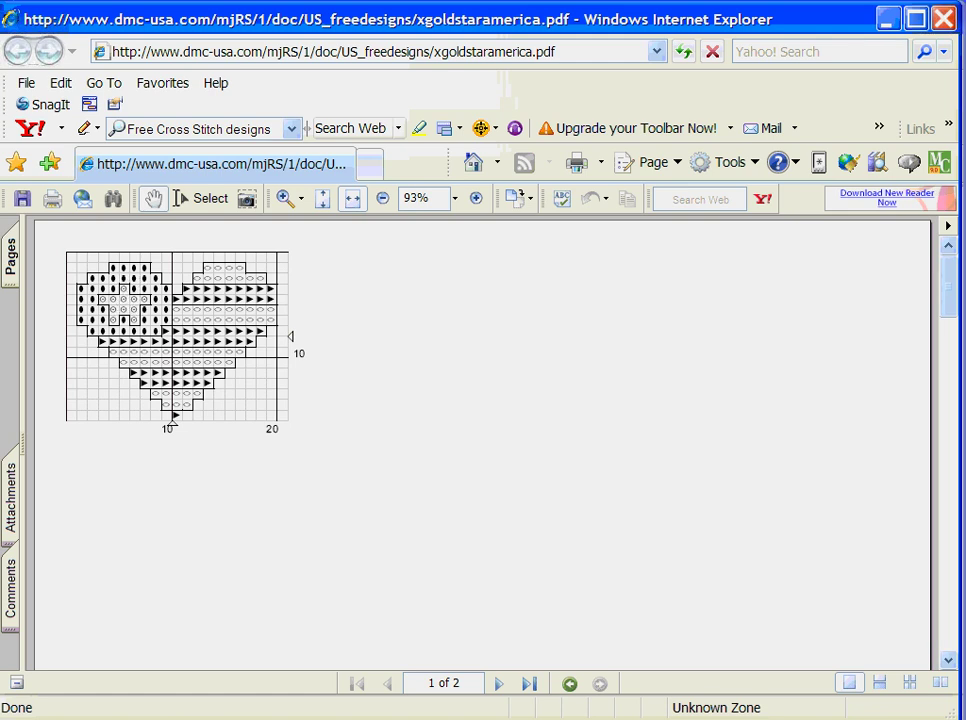
- Switch to Paint and paste the captured screenshot of the PDF chart into the blank image
{"action": "key", "text": "super"}
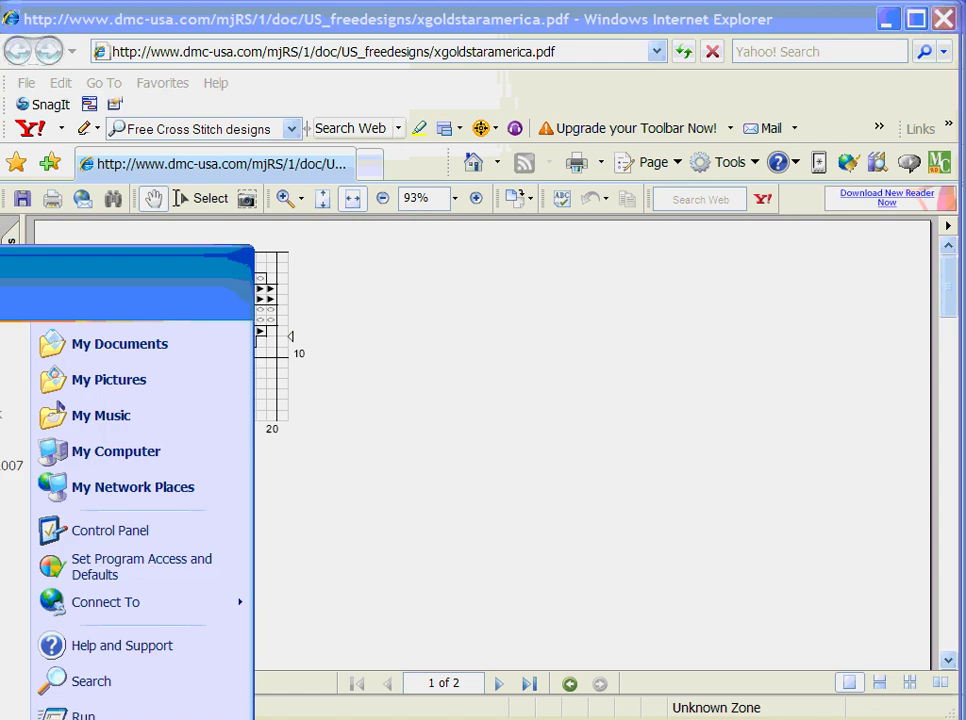
{"action": "key", "text": "p"}
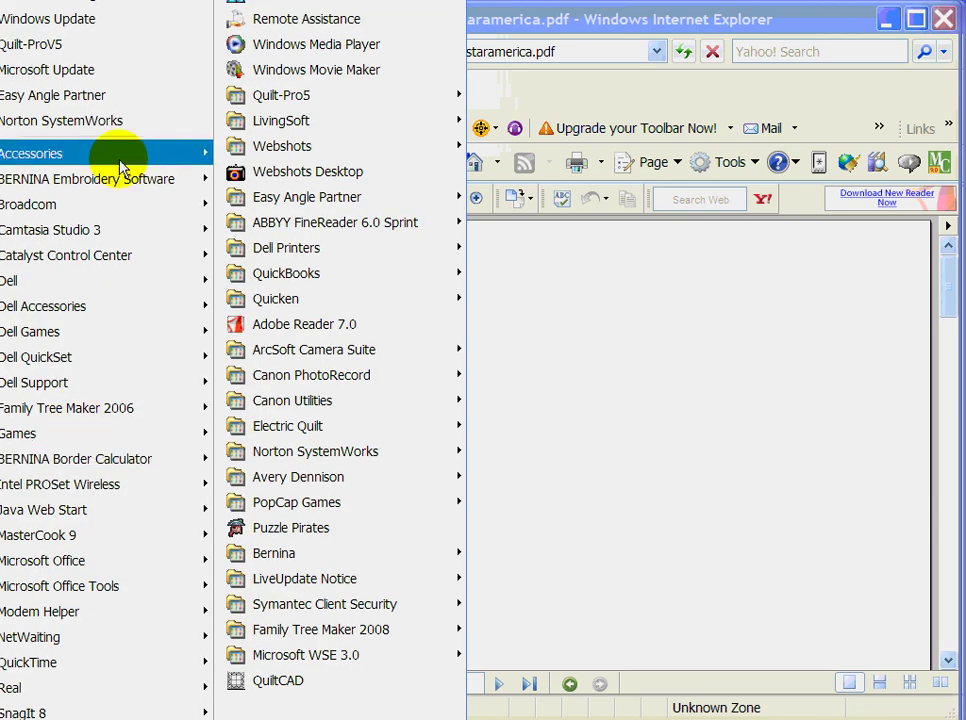
{"action": "mouse_move", "coordinate": [120, 162]}
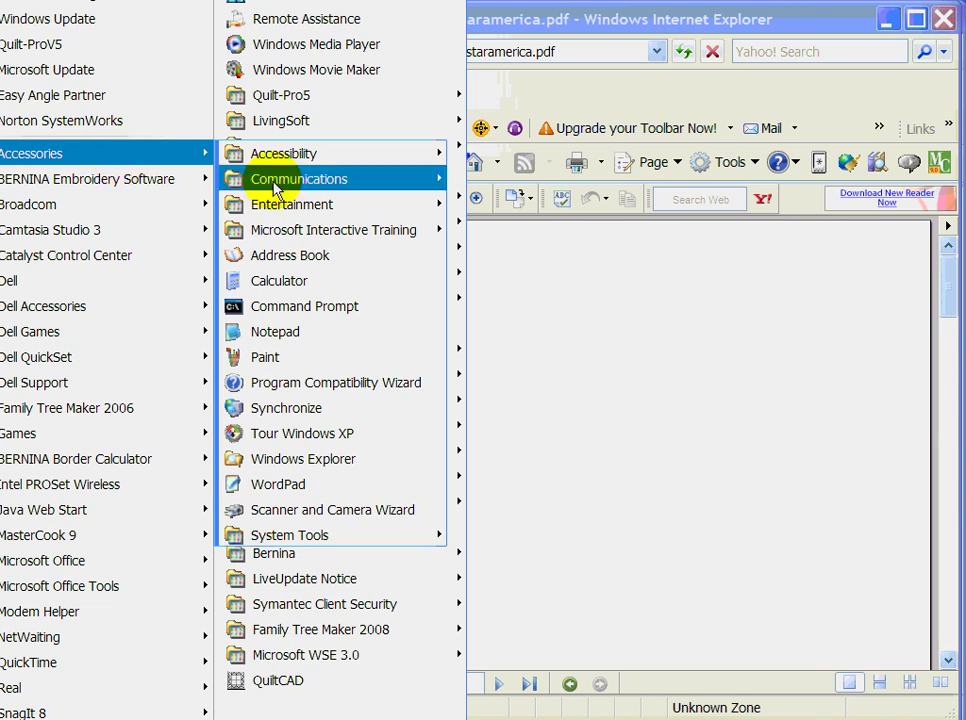
{"action": "left_click", "coordinate": [410, 357]}
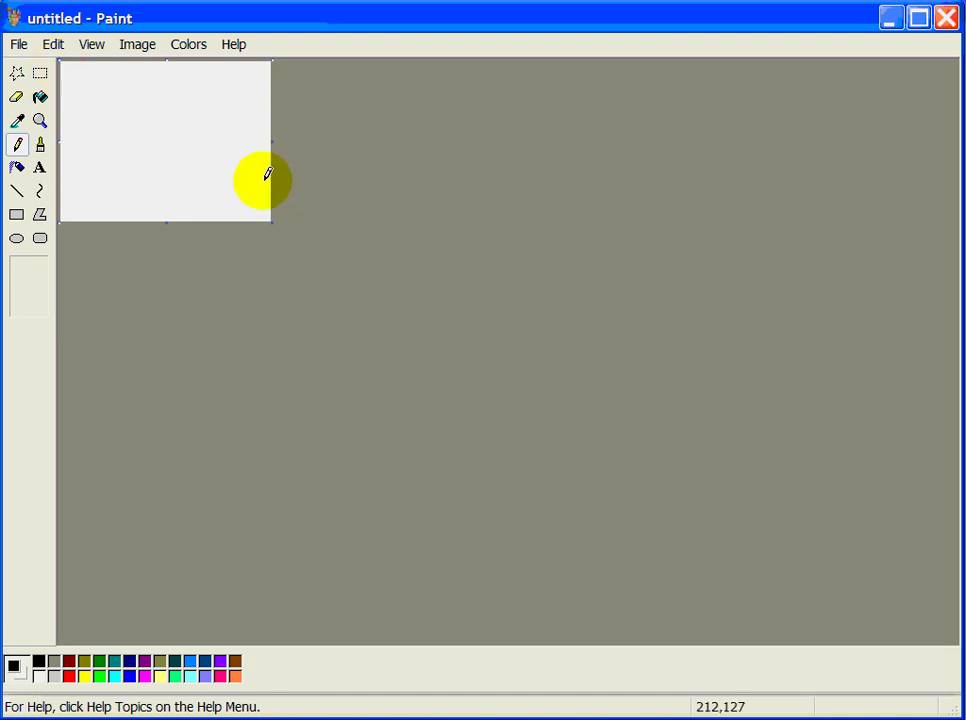
{"action": "left_click", "coordinate": [54, 46]}
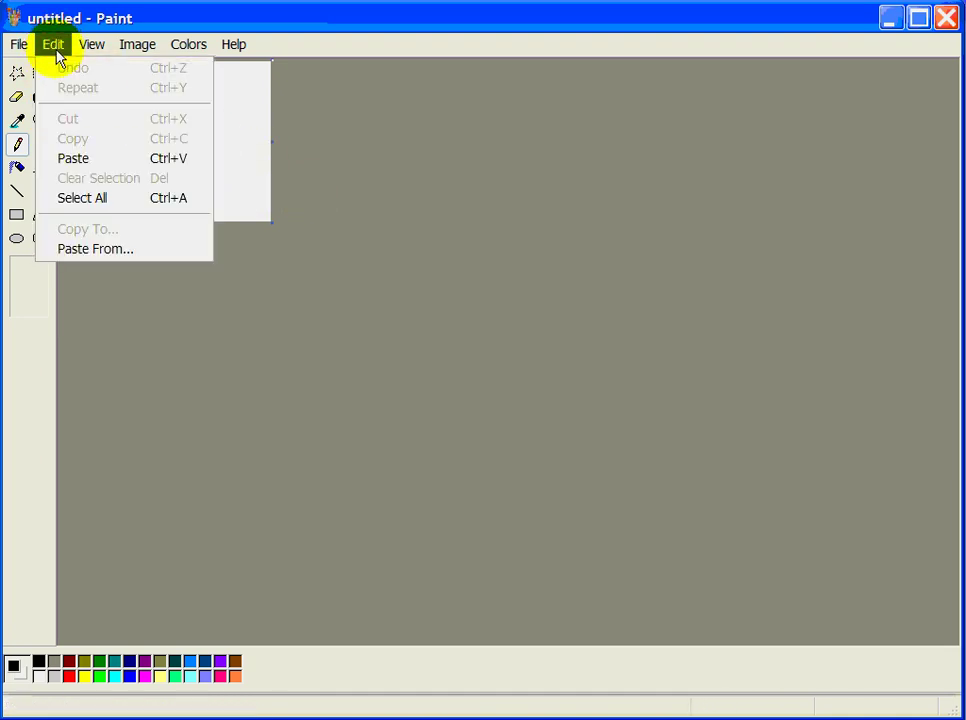
{"action": "left_click", "coordinate": [90, 157]}
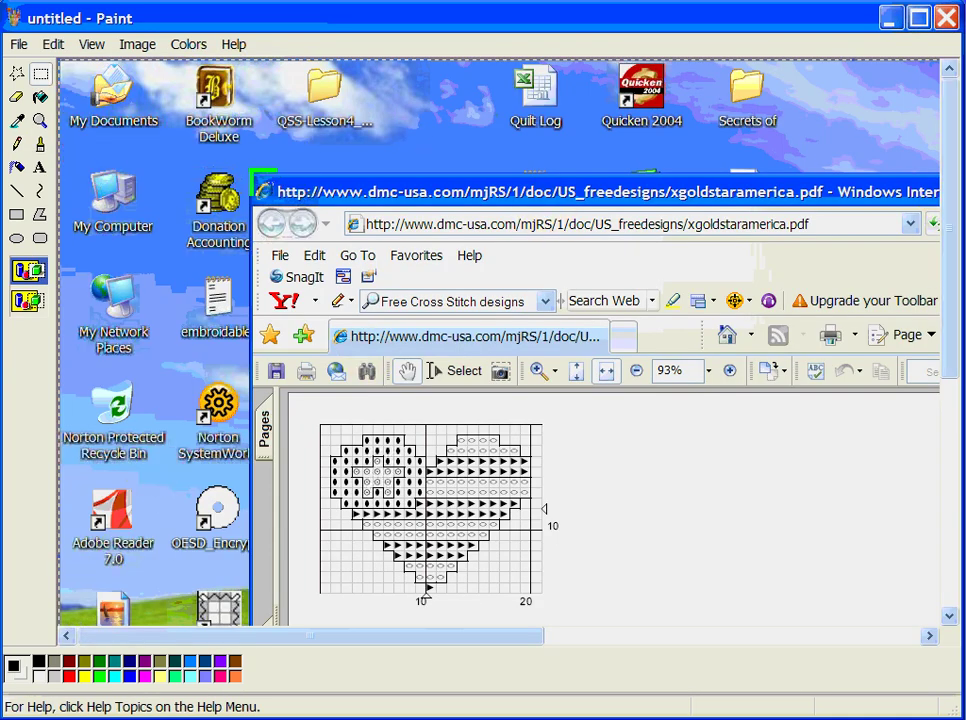
- Cut the heart chart out of the pasted screenshot with a rectangular selection along the grid's outer edges
{"action": "left_click_drag", "start_coordinate": [942, 259], "coordinate": [949, 360]}
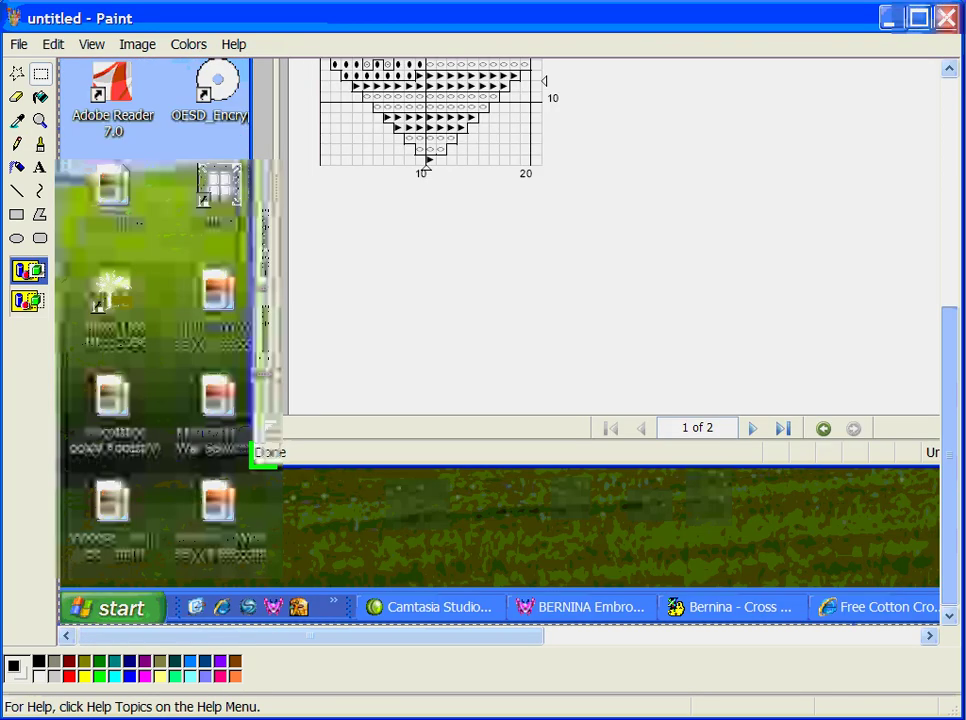
{"action": "scroll", "coordinate": [388, 554], "scroll_direction": "up", "scroll_amount": 5}
{"action": "mouse_move", "coordinate": [335, 640]}
{"action": "left_mouse_down"}
{"action": "mouse_move", "coordinate": [802, 647]}
{"action": "mouse_move", "coordinate": [233, 681]}
{"action": "left_mouse_up"}
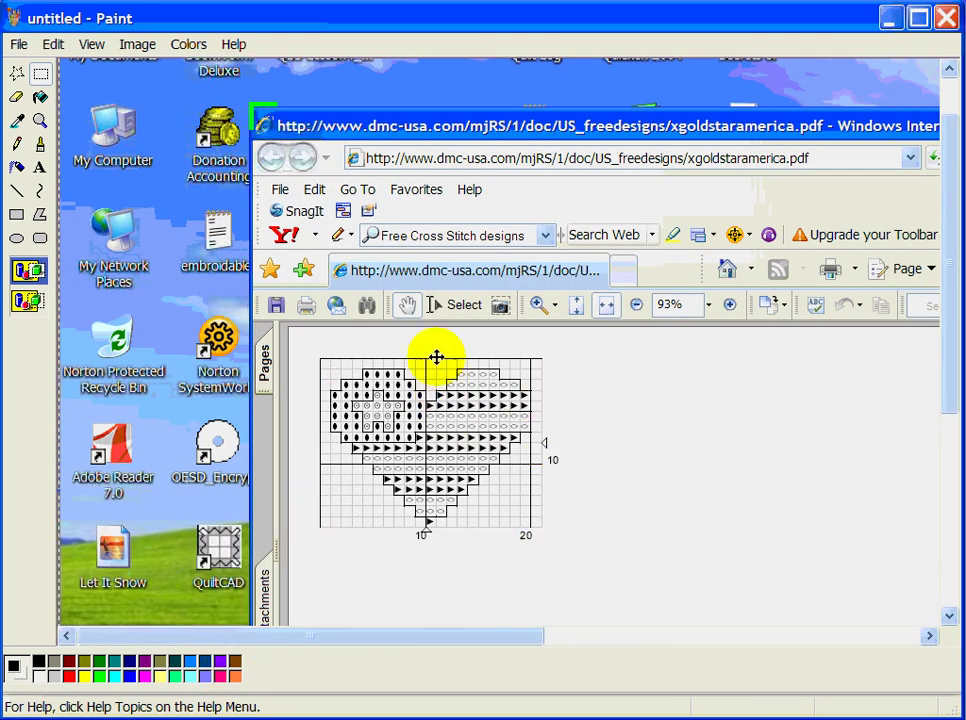
{"action": "left_click", "coordinate": [40, 76]}
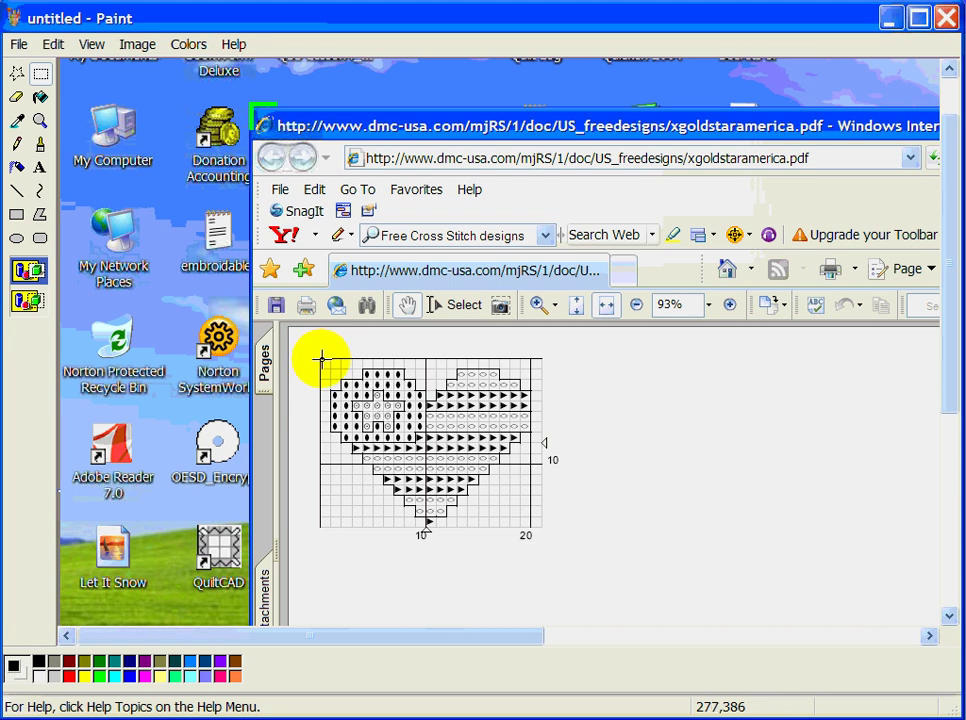
{"action": "mouse_move", "coordinate": [318, 357]}
{"action": "left_mouse_down"}
{"action": "mouse_move", "coordinate": [366, 406]}
{"action": "mouse_move", "coordinate": [528, 499]}
{"action": "mouse_move", "coordinate": [540, 525]}
{"action": "left_mouse_up"}
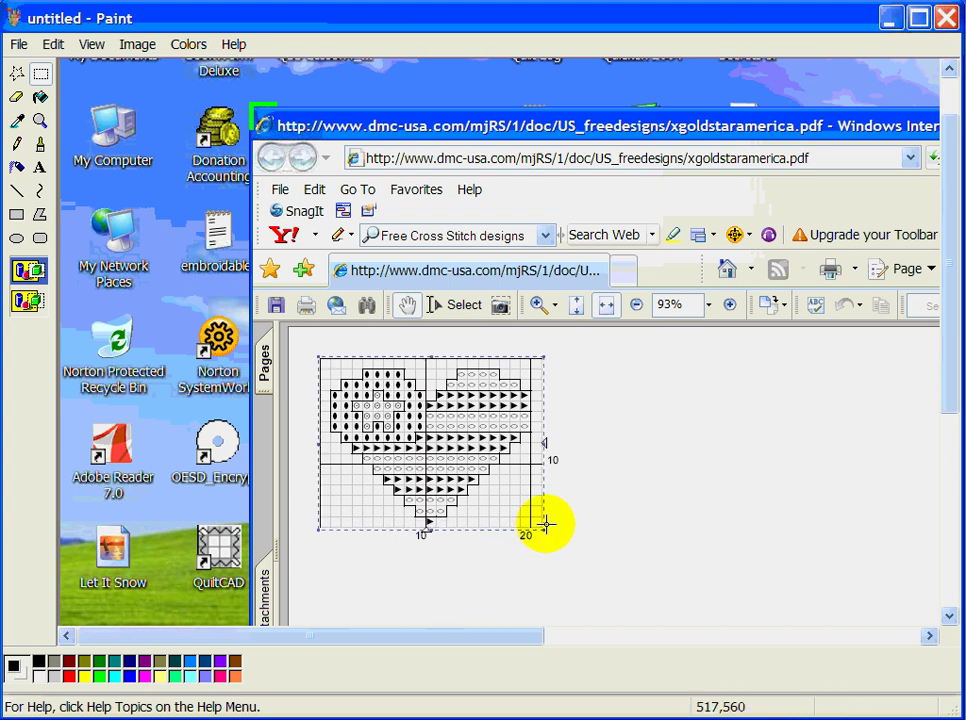
{"action": "left_click", "coordinate": [53, 44]}
{"action": "left_click", "coordinate": [90, 116]}
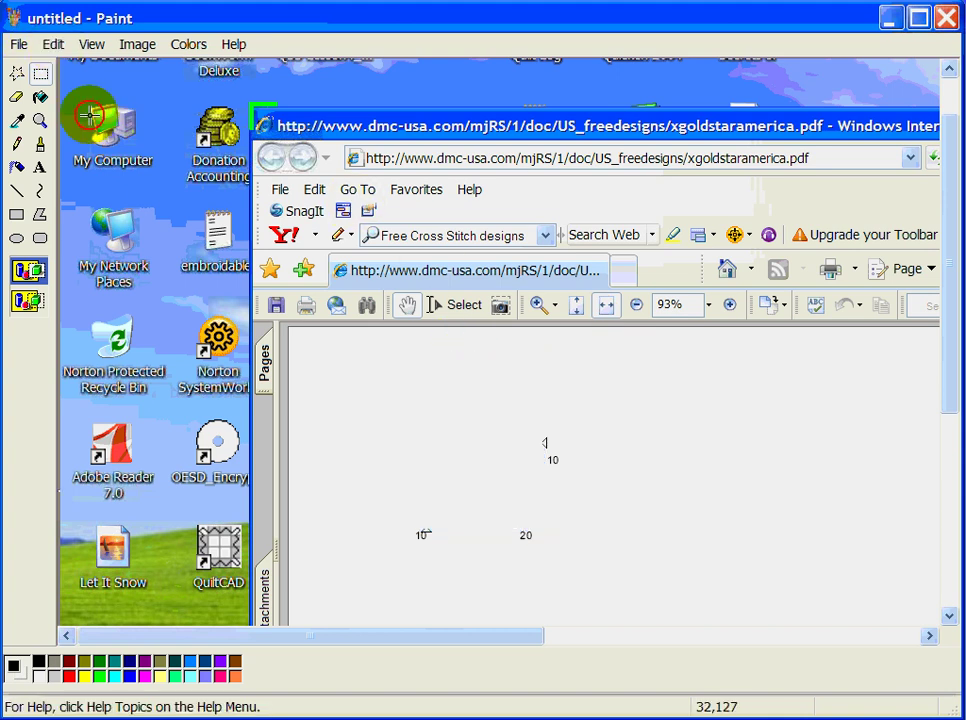
- Start a new image without saving the screenshot, and enlarge the blank canvas to nearly twice its width and height
{"action": "left_click", "coordinate": [18, 44]}
{"action": "left_click", "coordinate": [42, 65]}
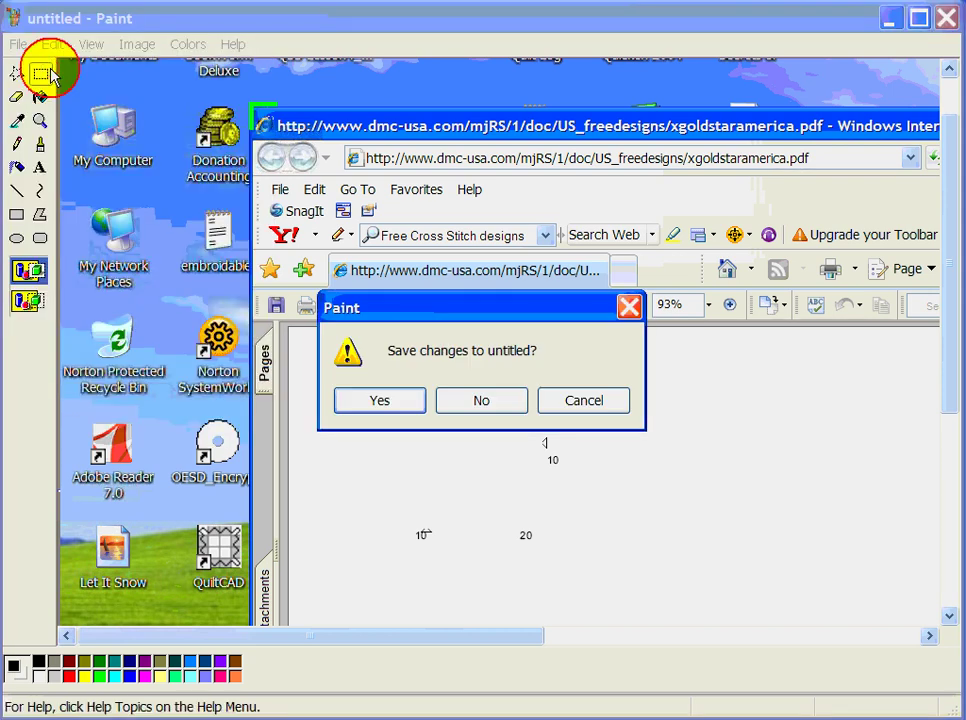
{"action": "left_click", "coordinate": [490, 401]}
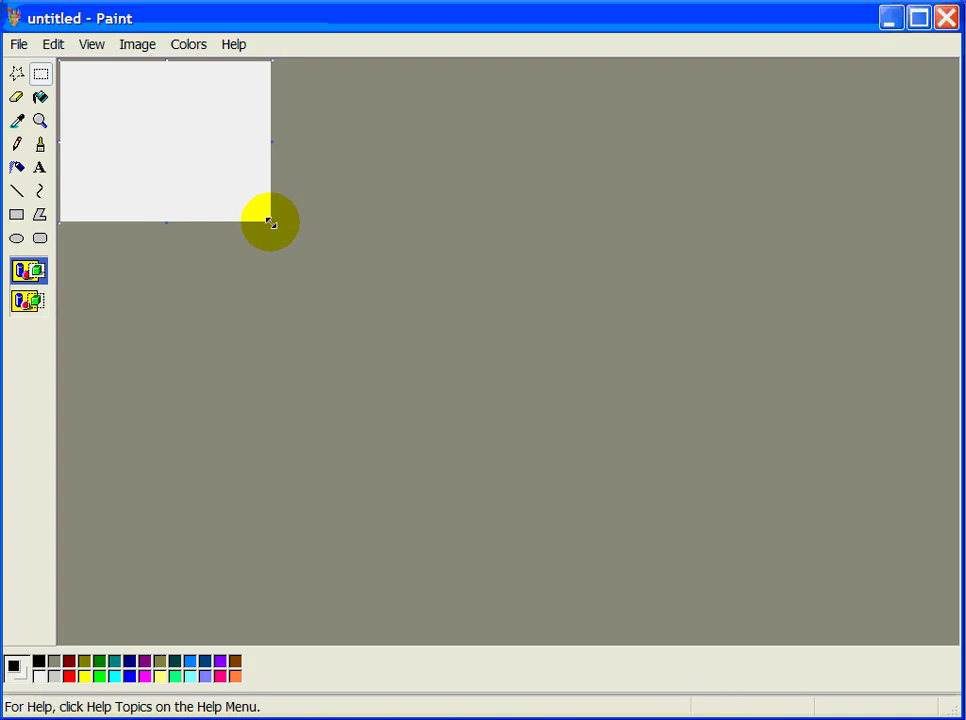
{"action": "left_click_drag", "start_coordinate": [271, 223], "coordinate": [469, 388]}
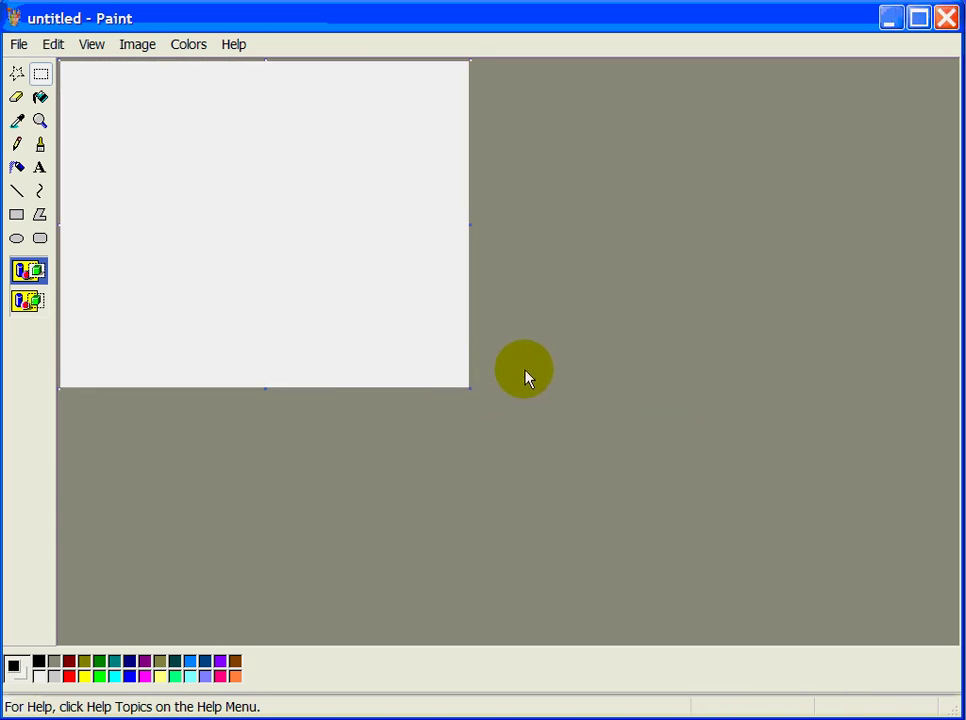
- Paste the cut heart chart onto the blank canvas and shrink the canvas to the chart's edges
{"action": "left_click", "coordinate": [53, 45]}
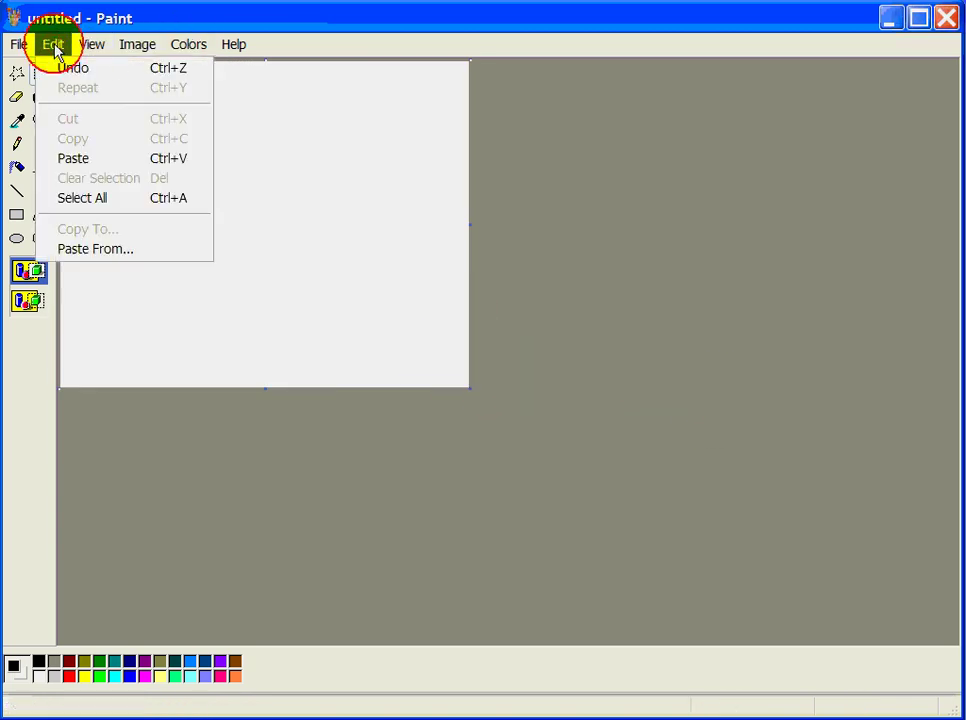
{"action": "left_click", "coordinate": [78, 157]}
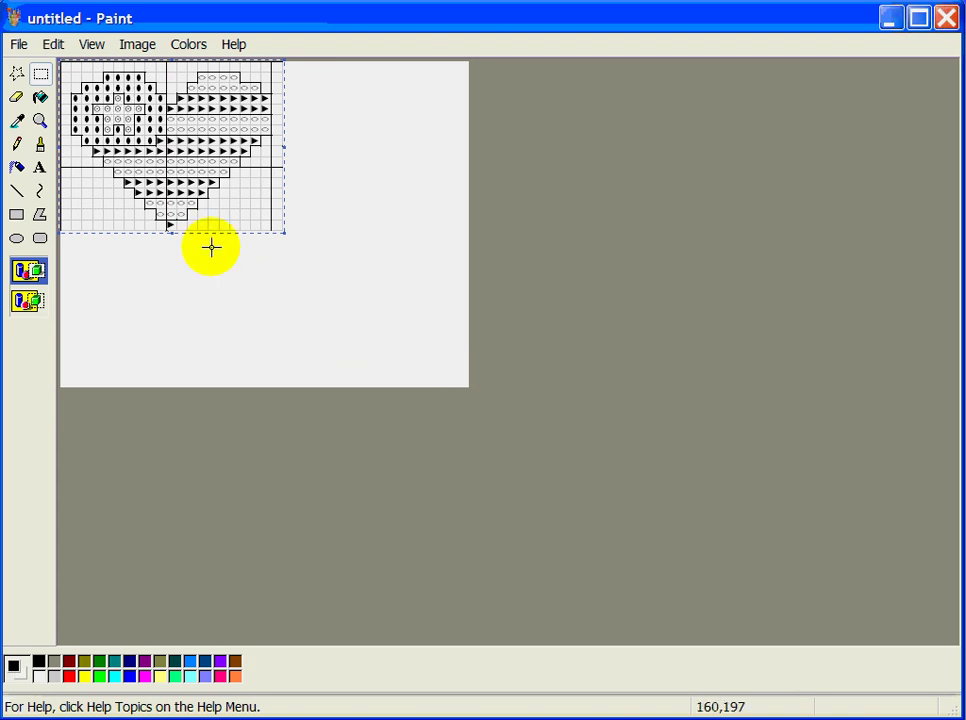
{"action": "left_click", "coordinate": [378, 361]}
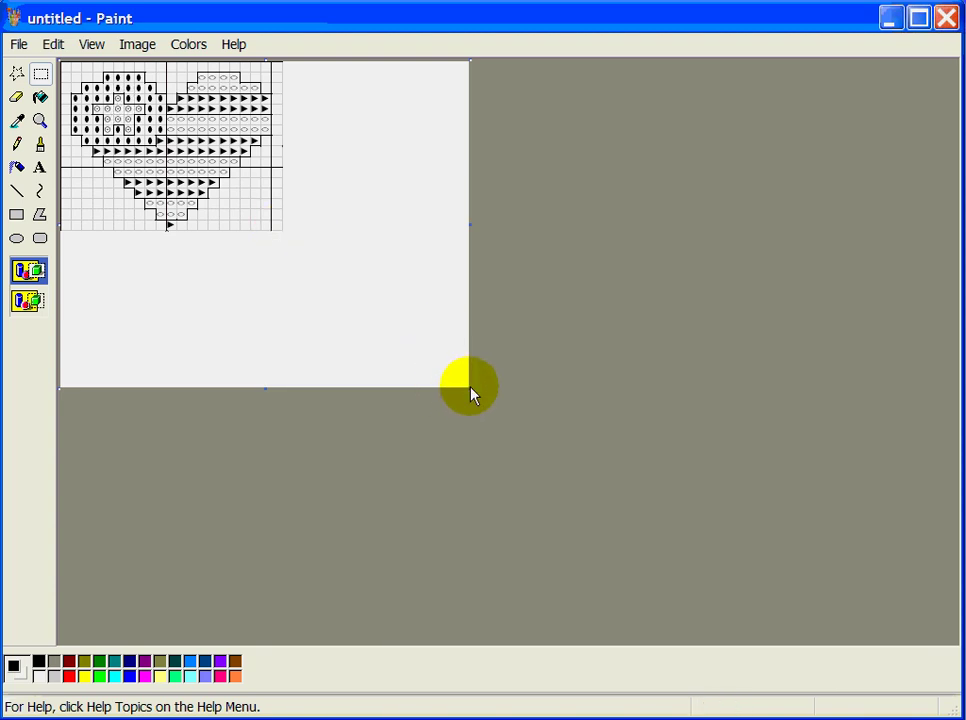
{"action": "left_click_drag", "start_coordinate": [469, 388], "coordinate": [283, 230]}
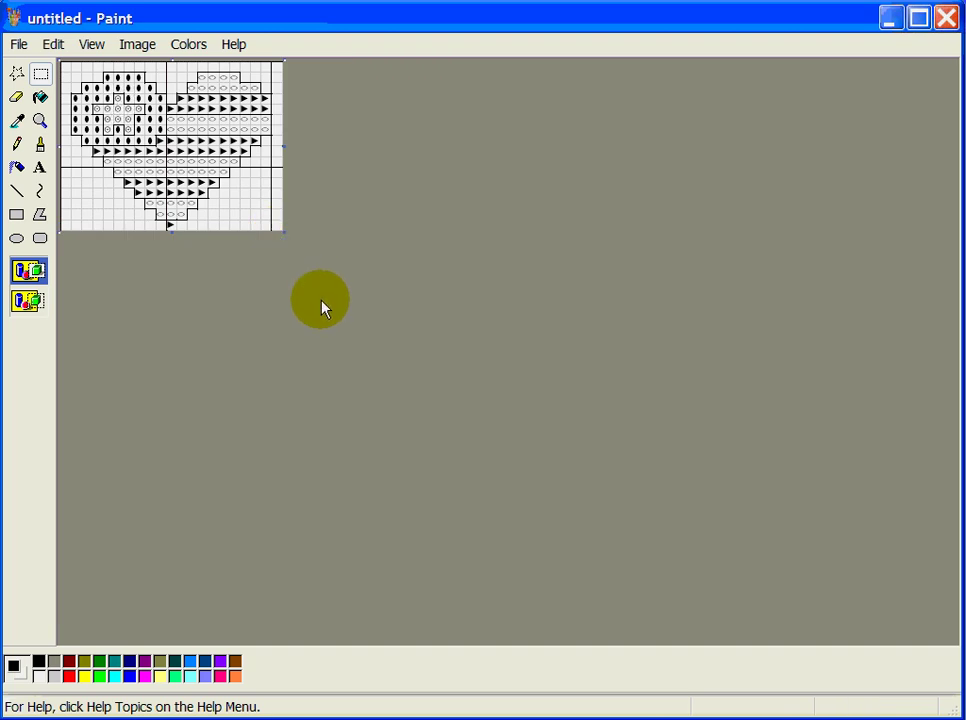
- Check the chart's lower and outer edges at Large Size zoom, and return to Normal Size
{"action": "left_click", "coordinate": [92, 45]}
{"action": "mouse_move", "coordinate": [122, 162]}
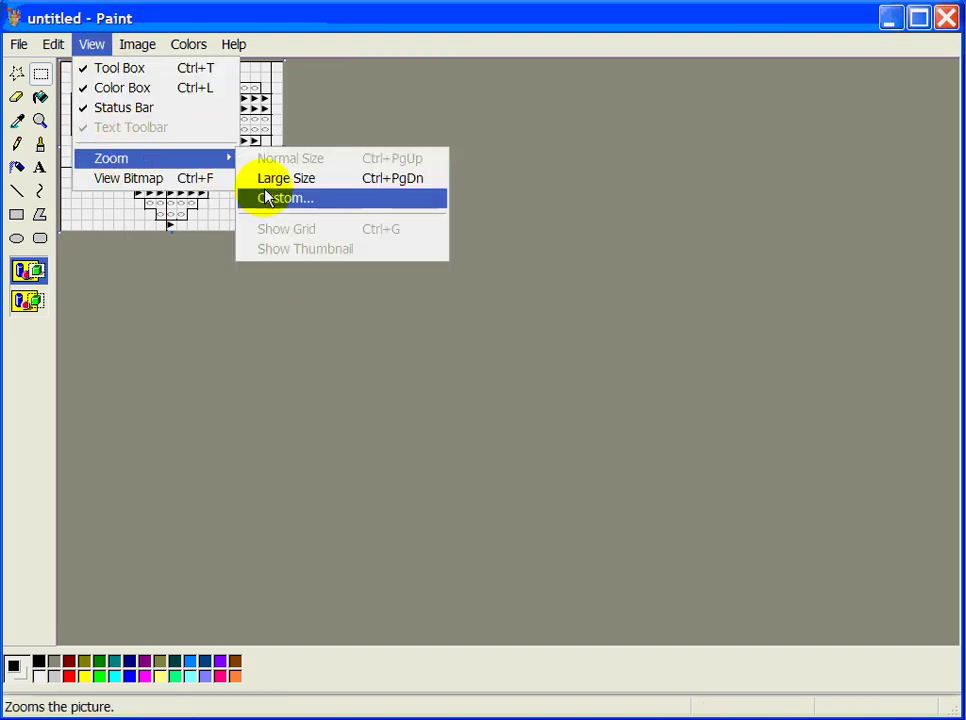
{"action": "left_click", "coordinate": [280, 179]}
{"action": "scroll", "coordinate": [949, 565], "scroll_direction": "down", "scroll_amount": 3}
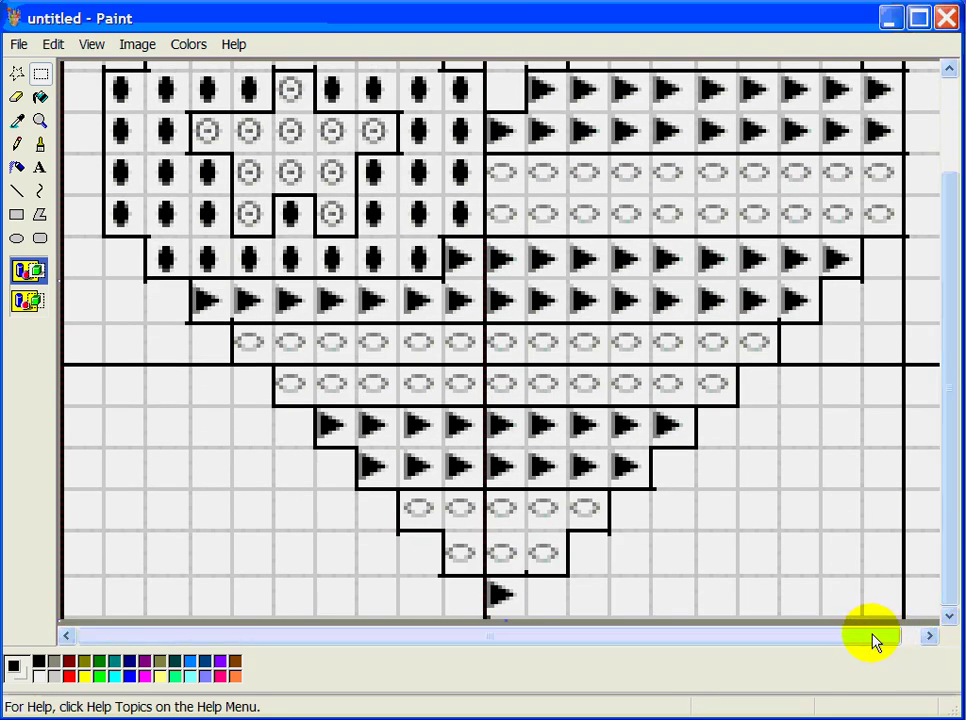
{"action": "left_click", "coordinate": [928, 640]}
{"action": "left_click", "coordinate": [91, 45]}
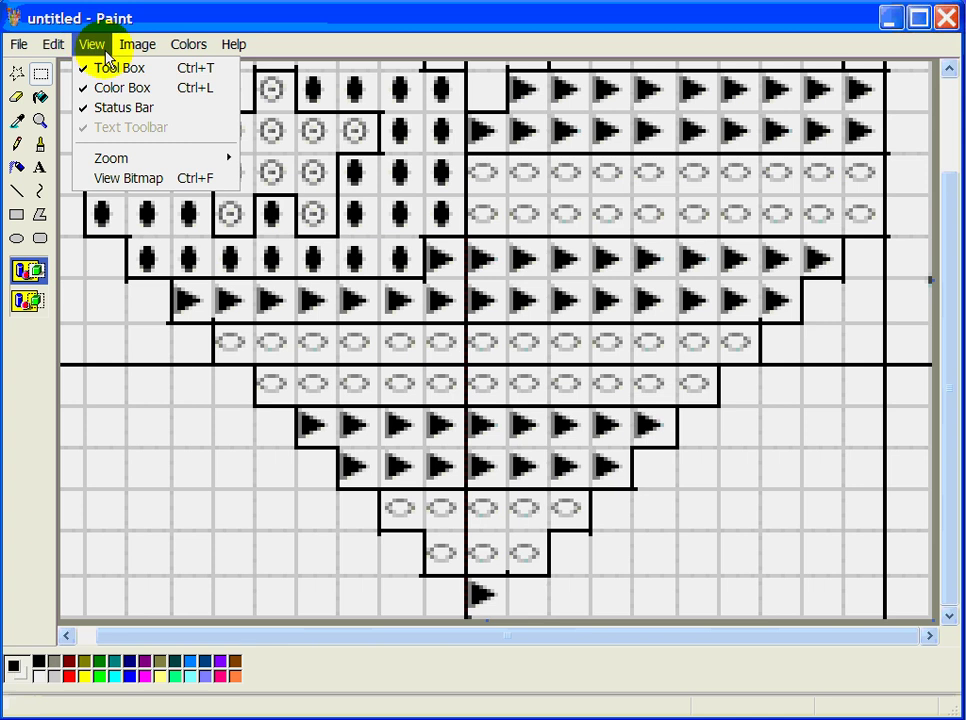
{"action": "mouse_move", "coordinate": [120, 168]}
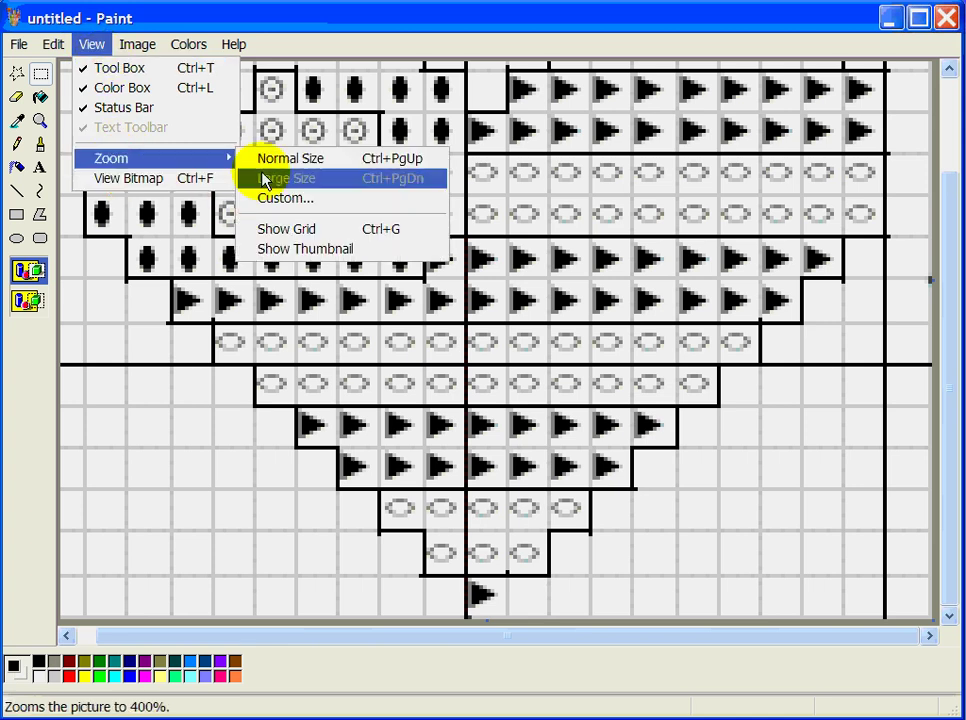
{"action": "left_click", "coordinate": [282, 157]}
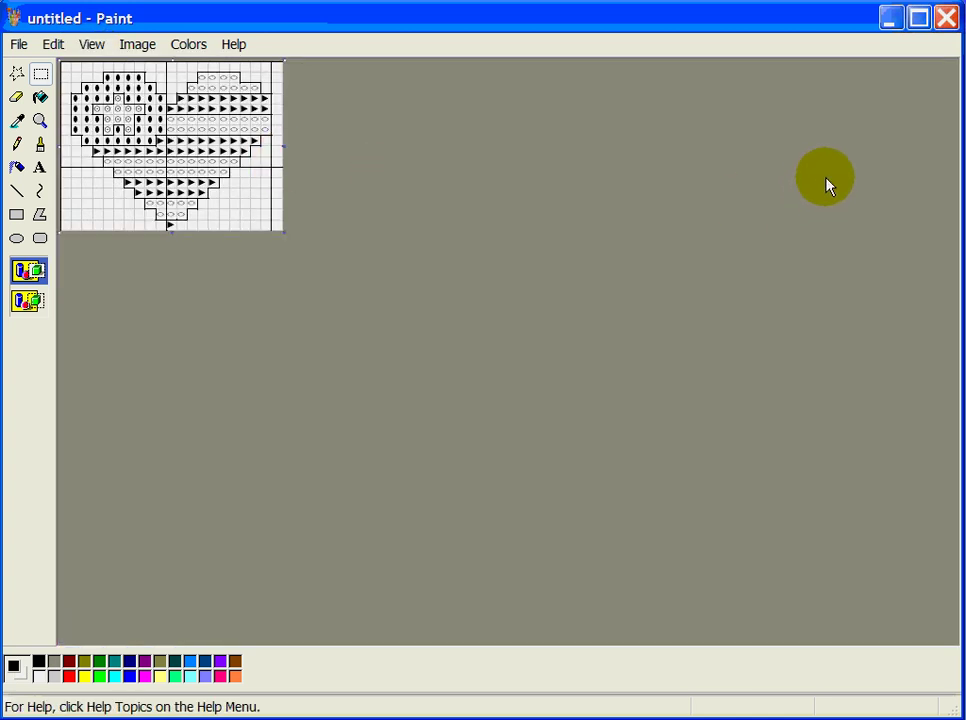
- Save the cropped chart to the Desktop as a 24-bit bitmap named "Cross Stitch American Heart"
{"action": "left_click", "coordinate": [18, 44]}
{"action": "left_click", "coordinate": [48, 128]}
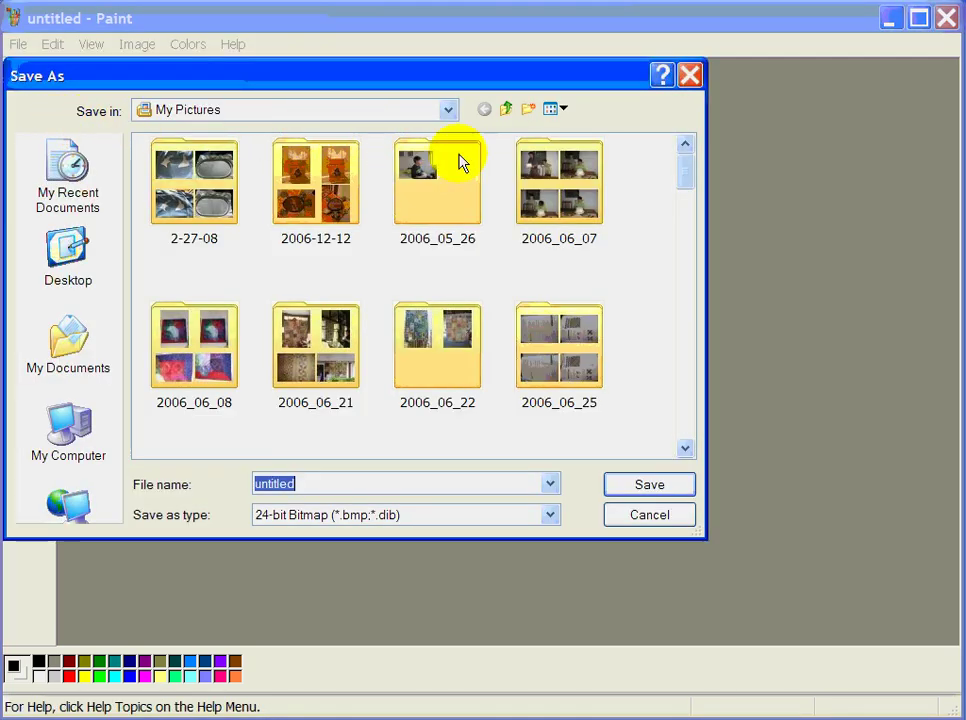
{"action": "left_click_drag", "start_coordinate": [685, 180], "coordinate": [686, 198]}
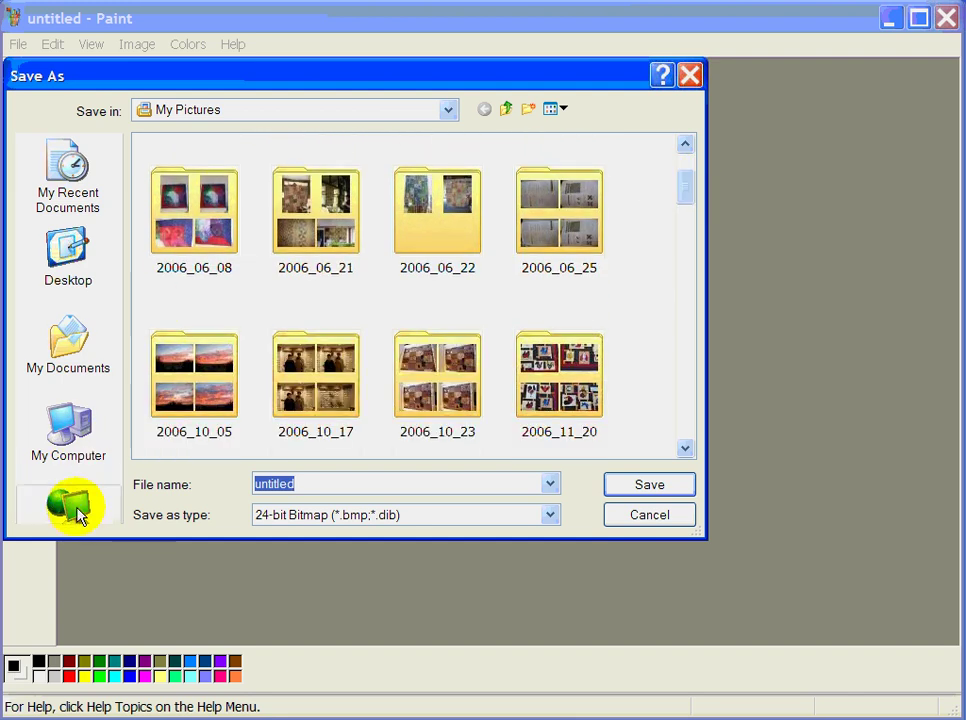
{"action": "left_click", "coordinate": [70, 258]}
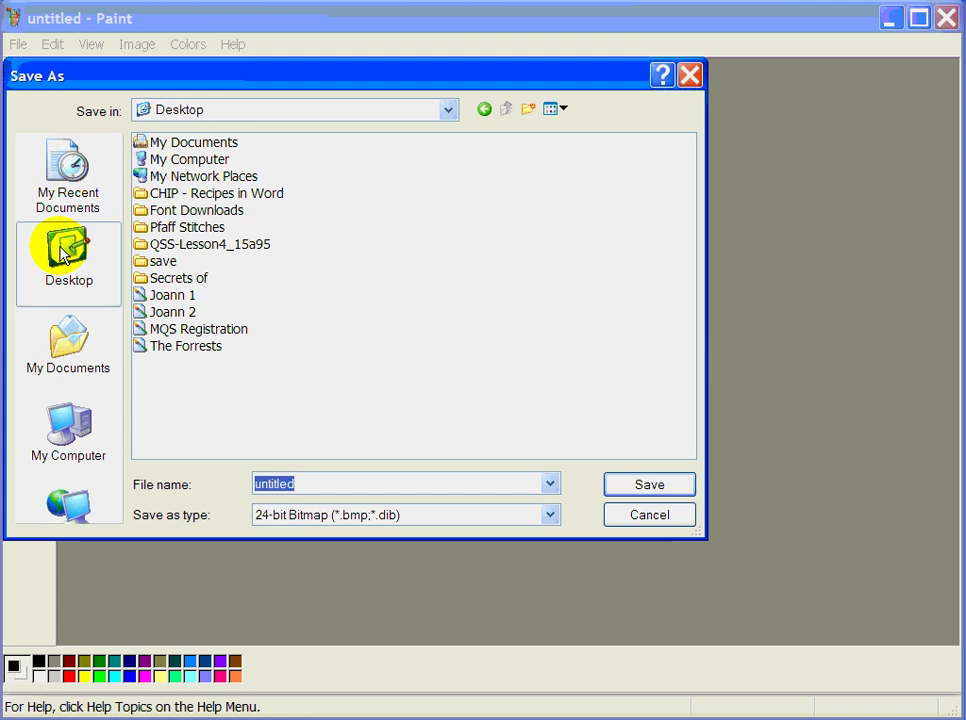
{"action": "type", "text": "Cross Stitch "}
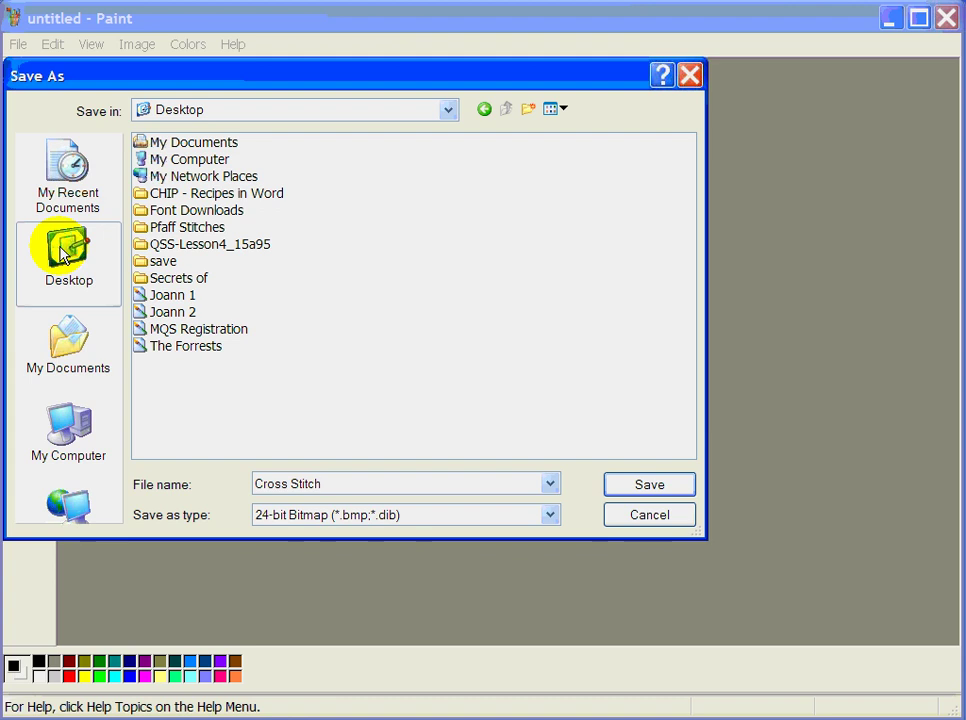
{"action": "type", "text": "American Hear"}
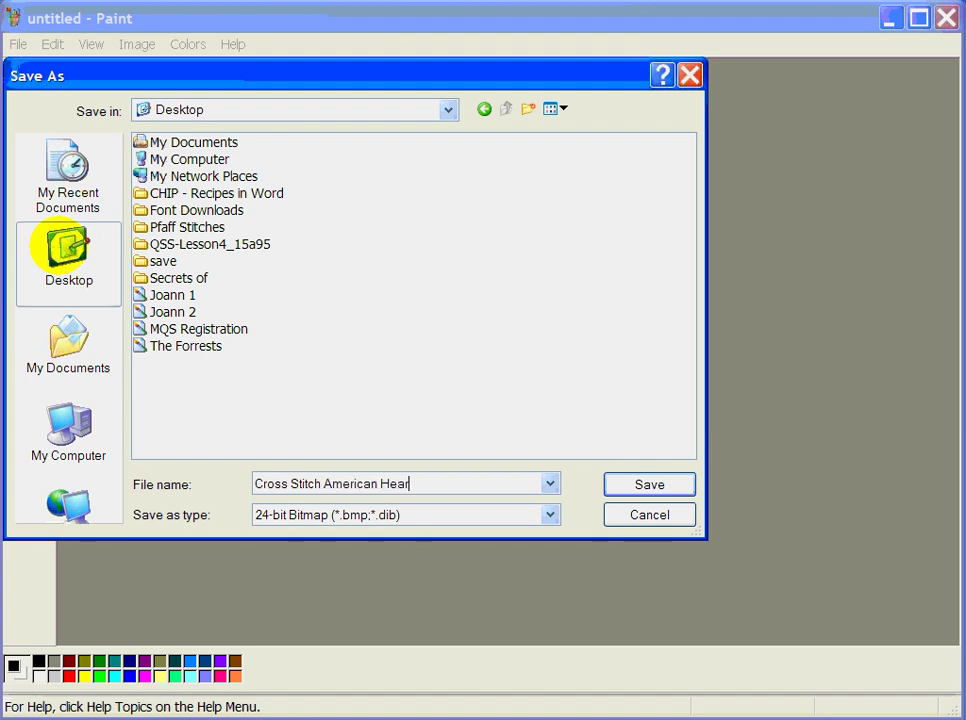
{"action": "type", "text": "t"}
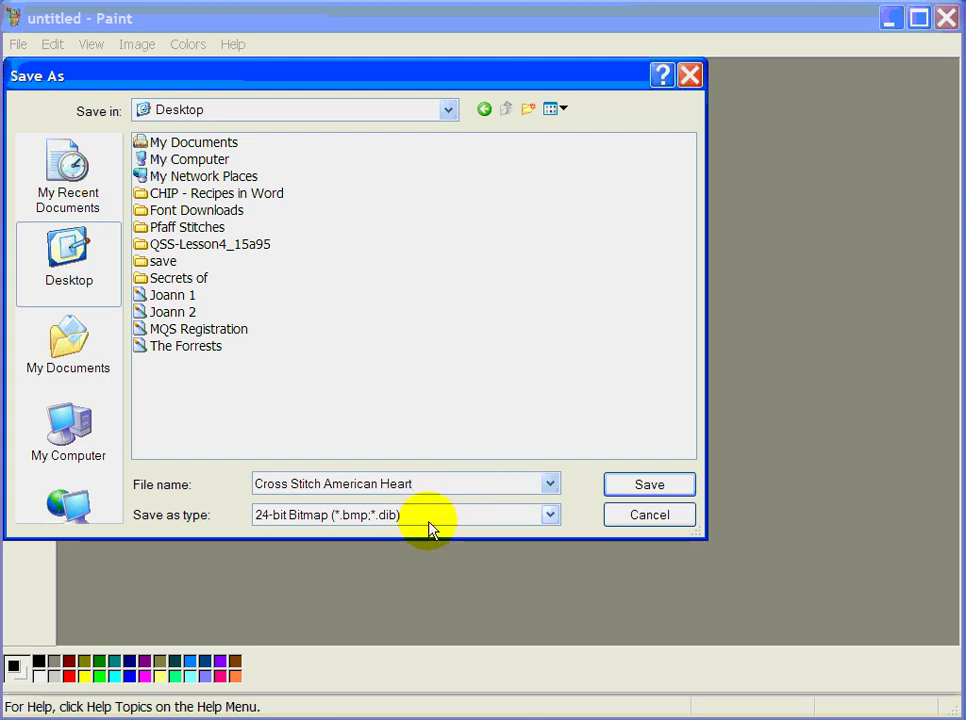
{"action": "left_click", "coordinate": [640, 486]}
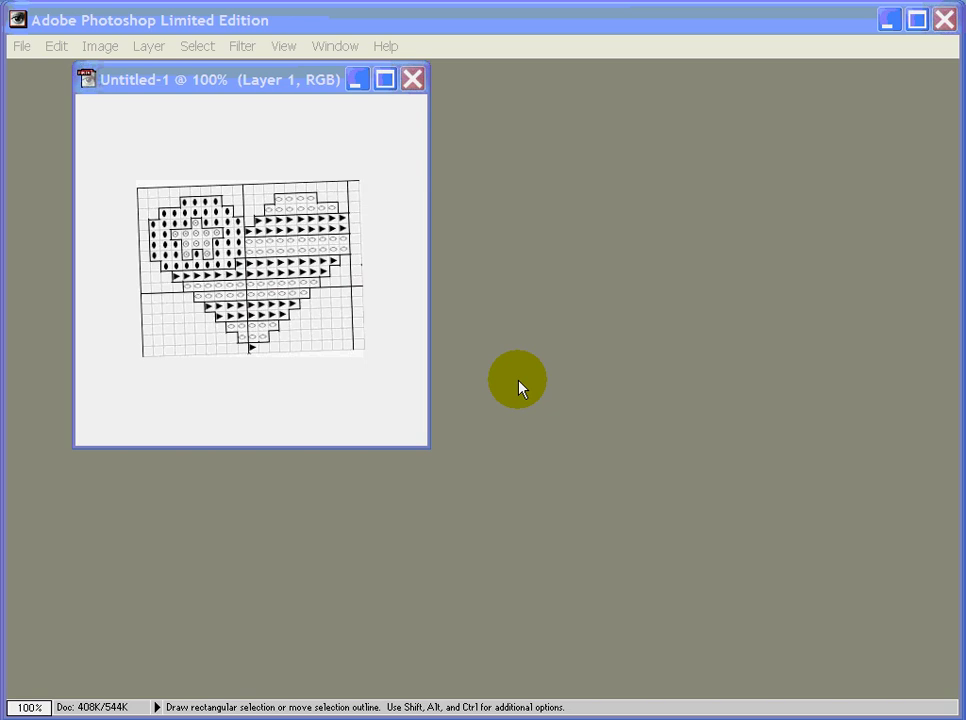
- In Adobe Photoshop, rotate the canvas of the tilted heart chart by an arbitrary angle of 1° counterclockwise
{"action": "left_click", "coordinate": [272, 166]}
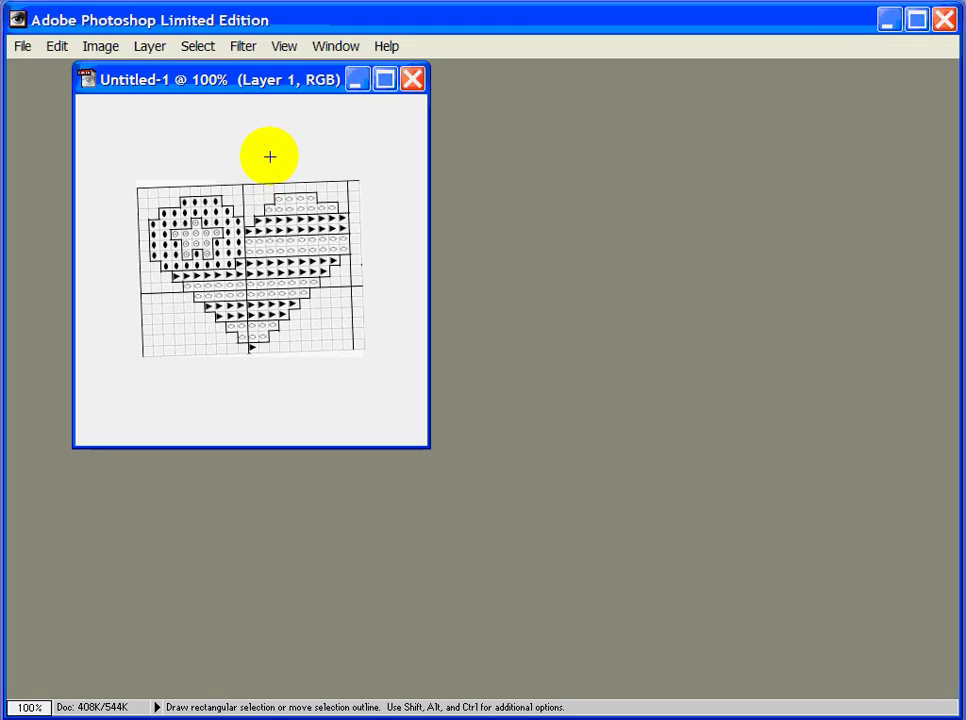
{"action": "left_click", "coordinate": [97, 47]}
{"action": "mouse_move", "coordinate": [147, 240]}
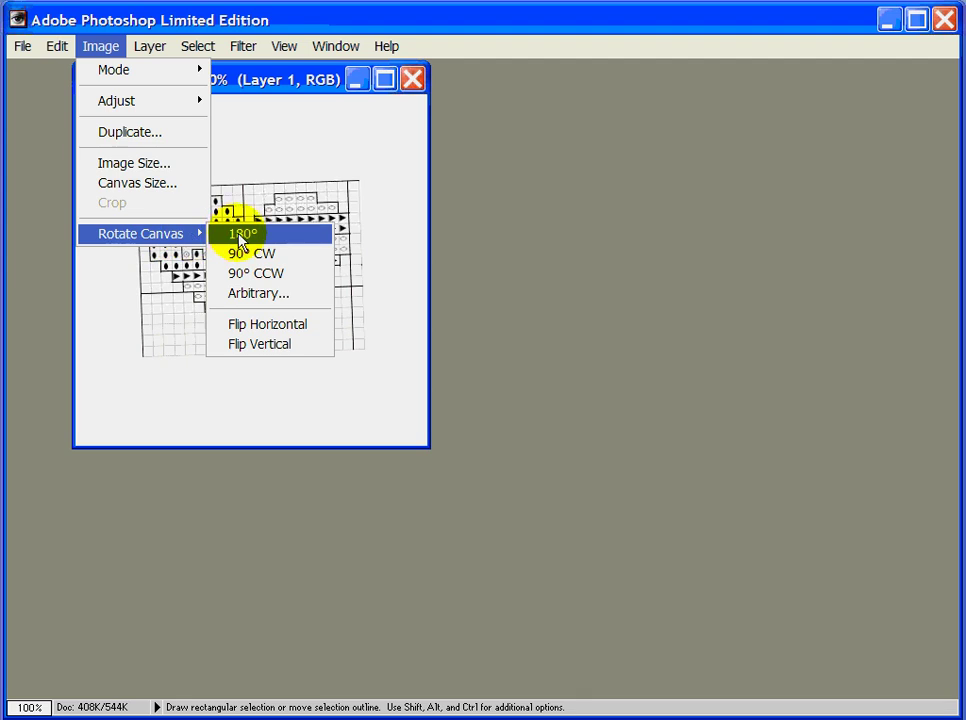
{"action": "left_click", "coordinate": [255, 293]}
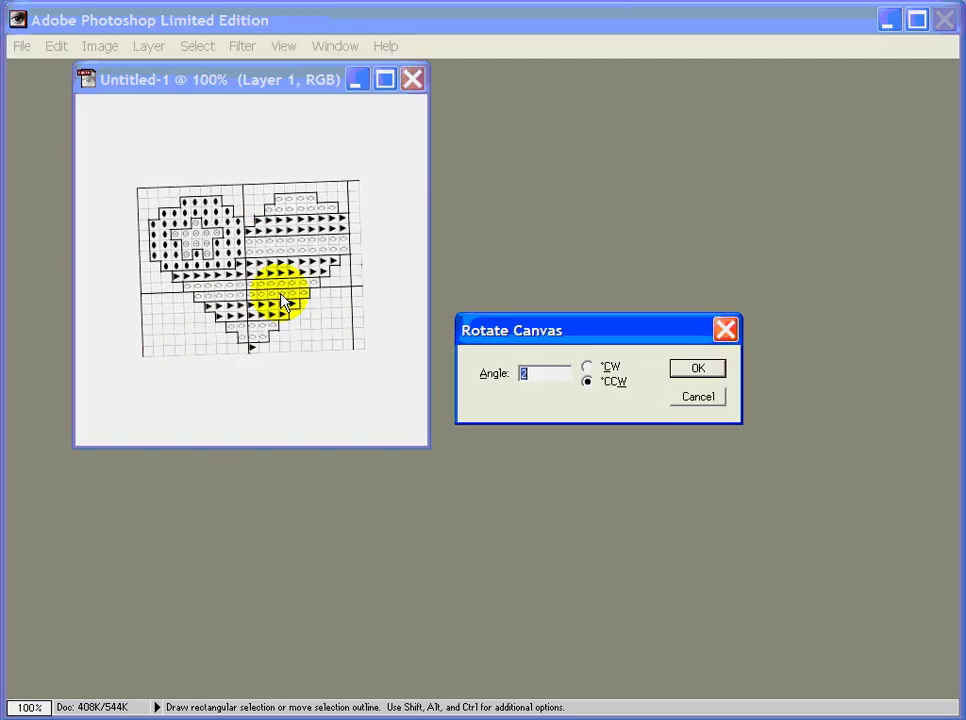
{"action": "left_click", "coordinate": [527, 371]}
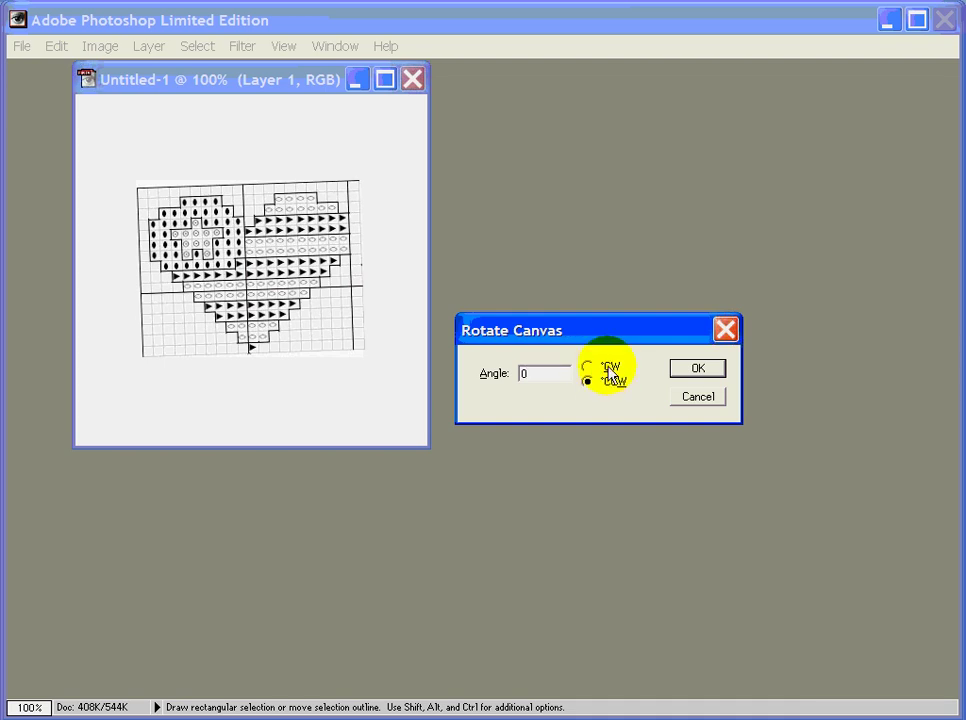
{"action": "double_click", "coordinate": [536, 374]}
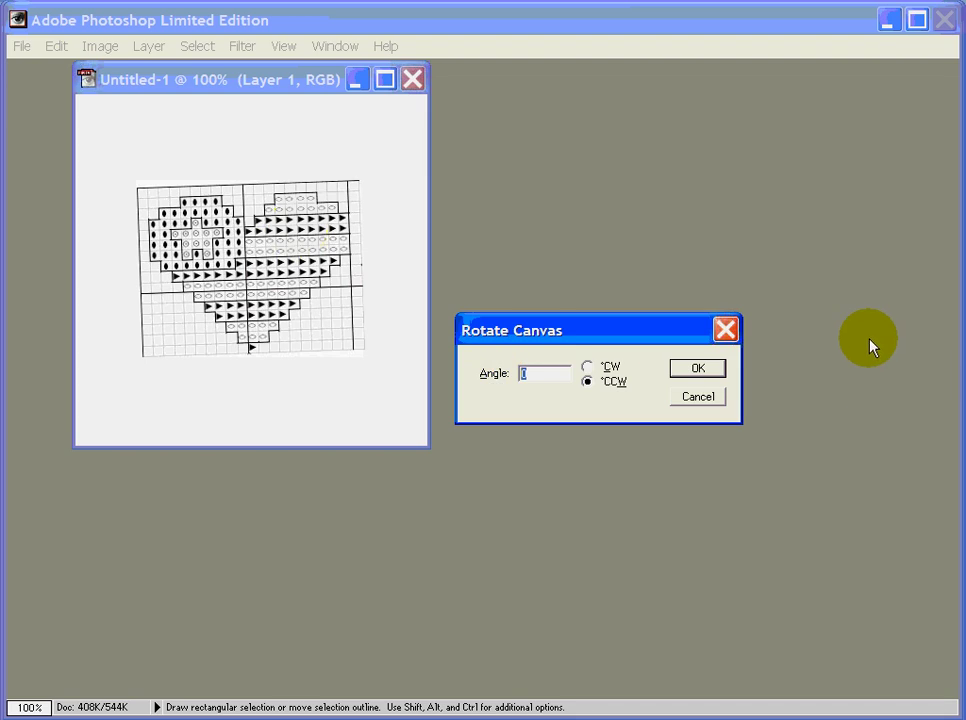
{"action": "type", "text": "1"}
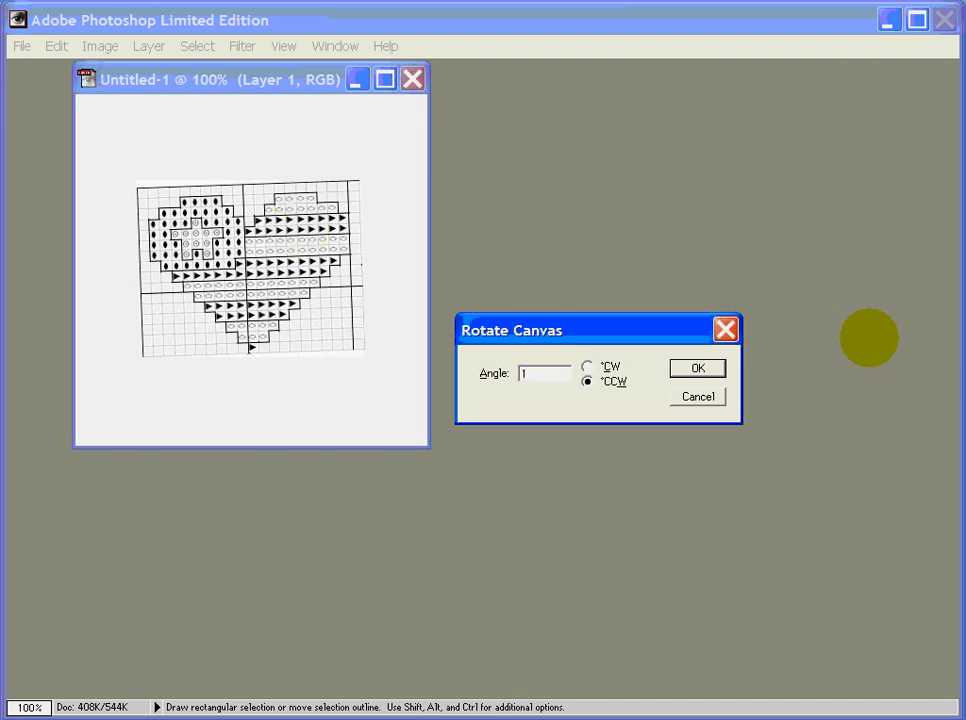
{"action": "left_click", "coordinate": [720, 368]}
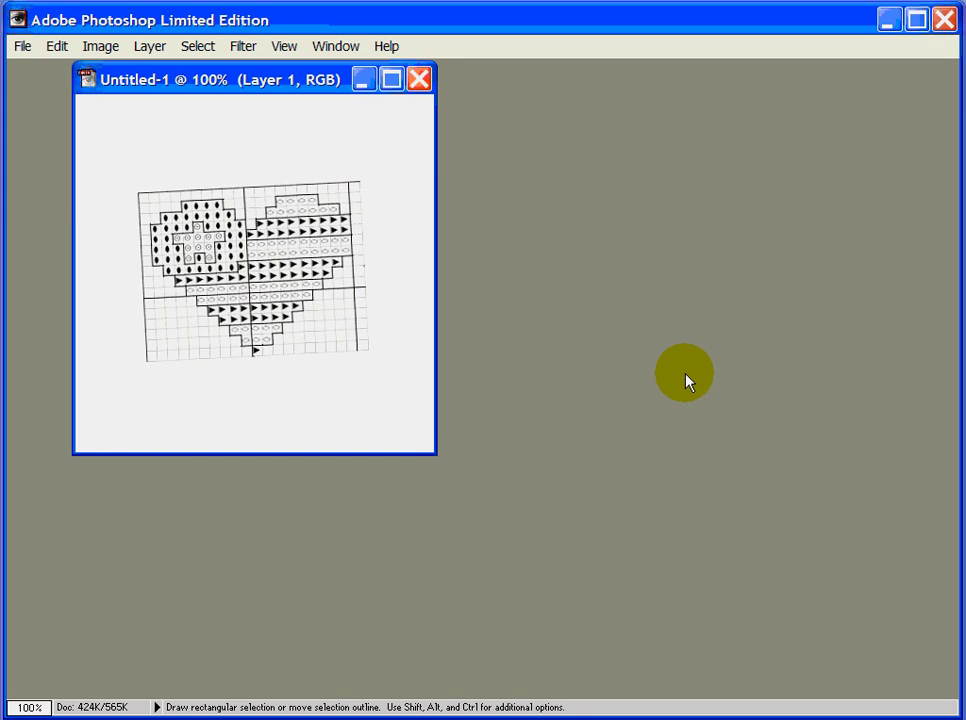
- Rotate the heart chart's canvas by an arbitrary angle of 2° clockwise
{"action": "left_click", "coordinate": [104, 50]}
{"action": "mouse_move", "coordinate": [190, 234]}
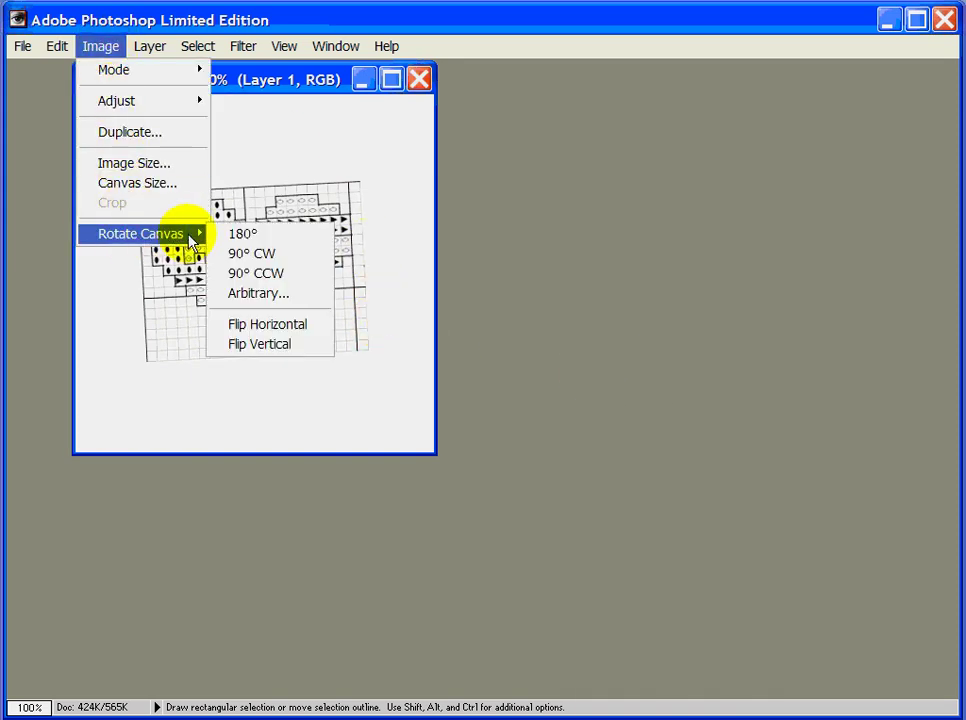
{"action": "left_click", "coordinate": [250, 296]}
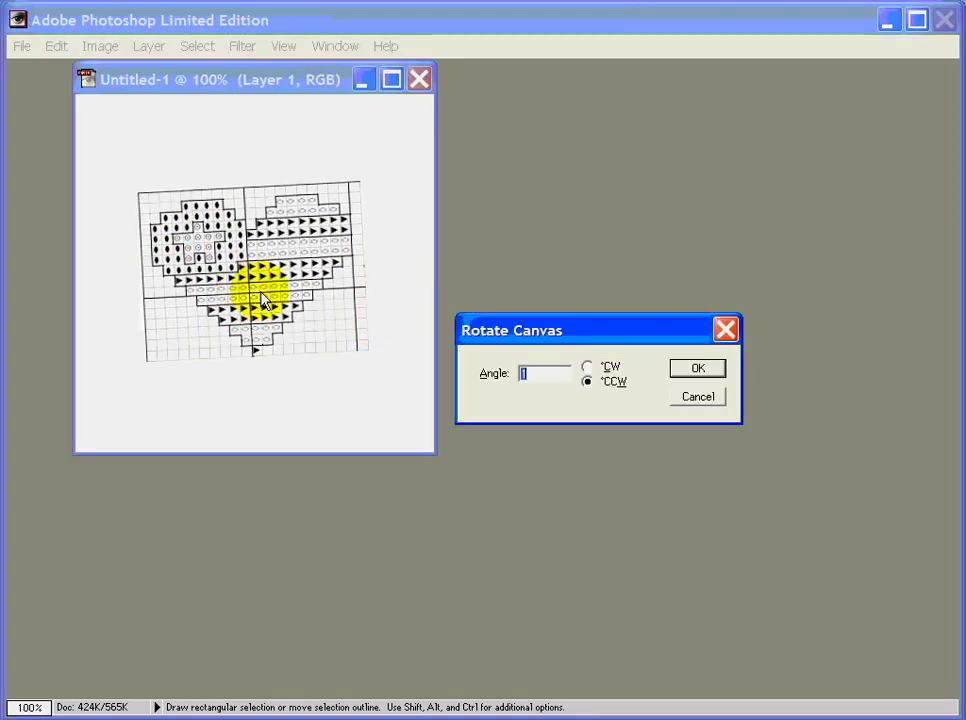
{"action": "left_click", "coordinate": [587, 368]}
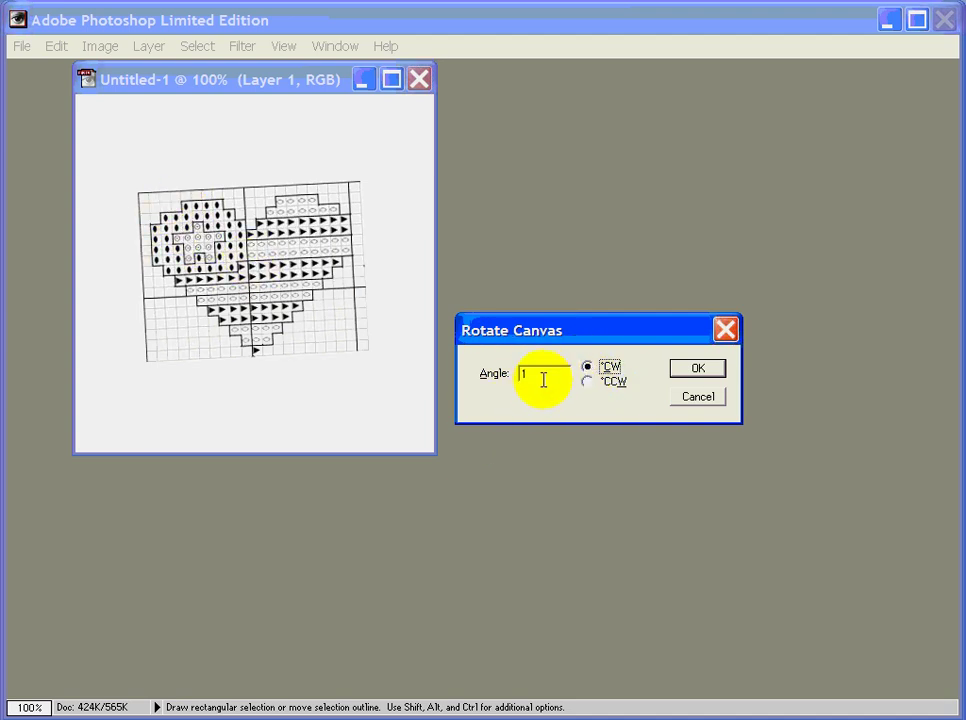
{"action": "left_click", "coordinate": [512, 372]}
{"action": "type", "text": "2"}
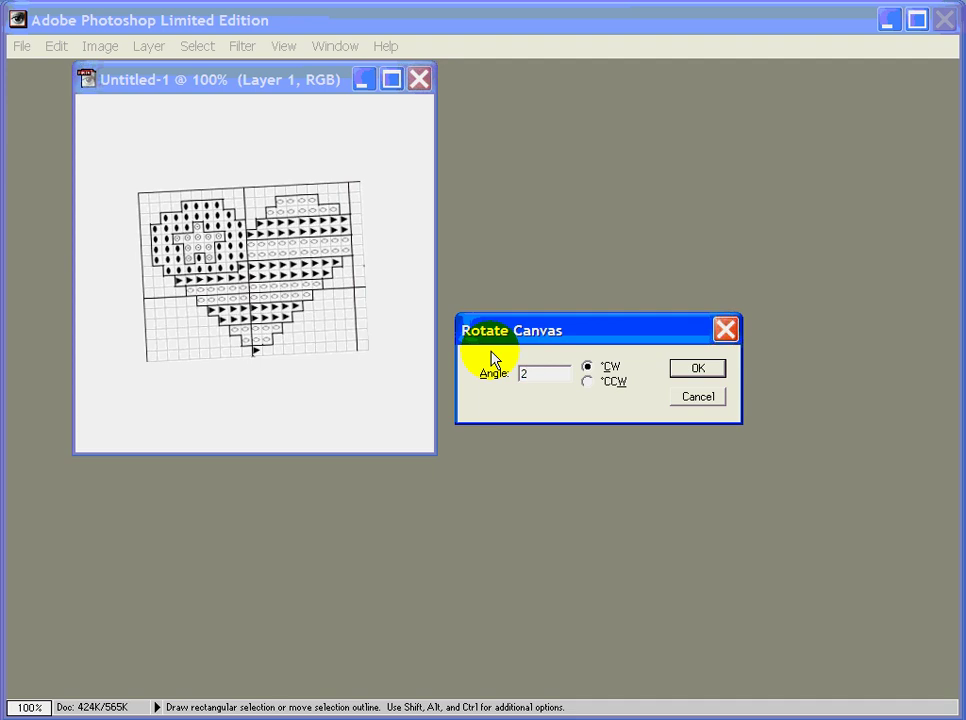
{"action": "left_click", "coordinate": [712, 372]}
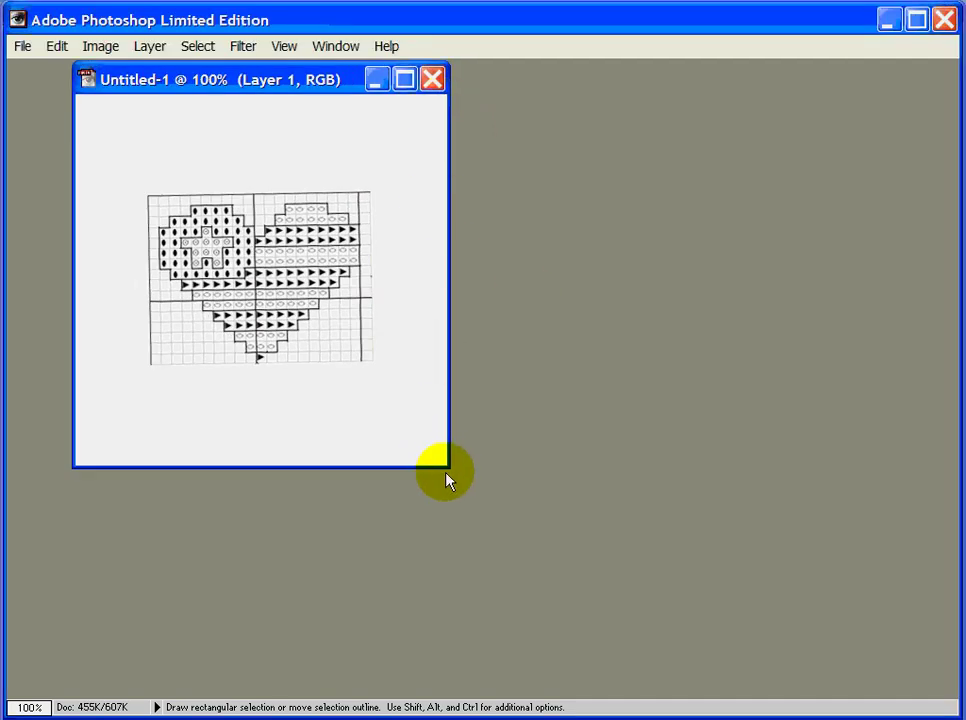
- Compare the chart's lower edge with the window border, rotate the canvas 1° more clockwise, and enlarge the image window
{"action": "left_click_drag", "start_coordinate": [445, 466], "coordinate": [448, 394]}
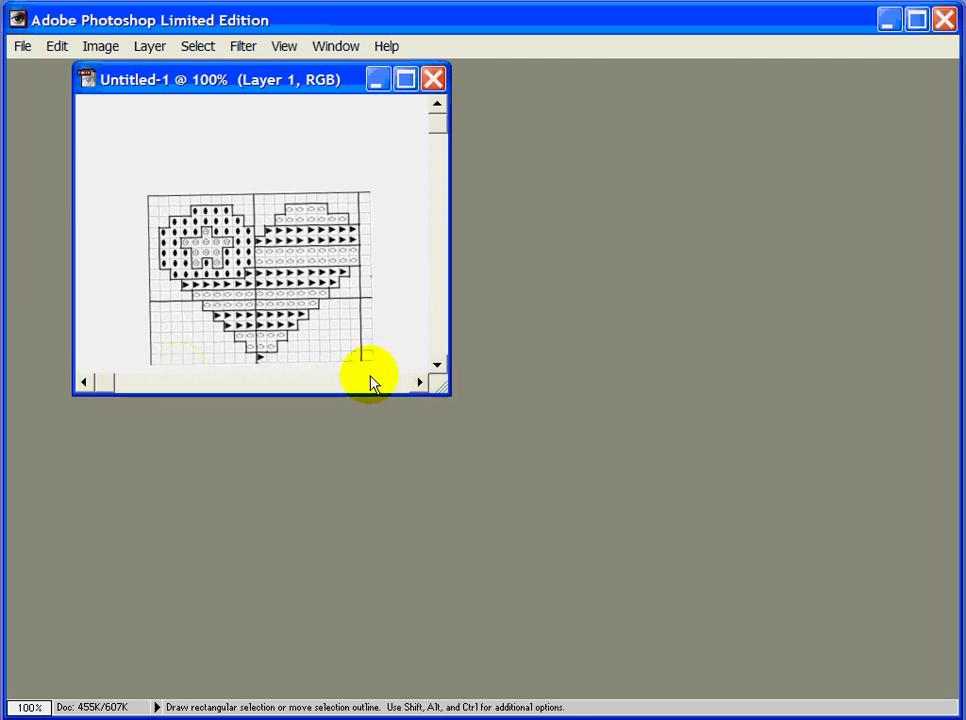
{"action": "left_click", "coordinate": [97, 50]}
{"action": "mouse_move", "coordinate": [188, 231]}
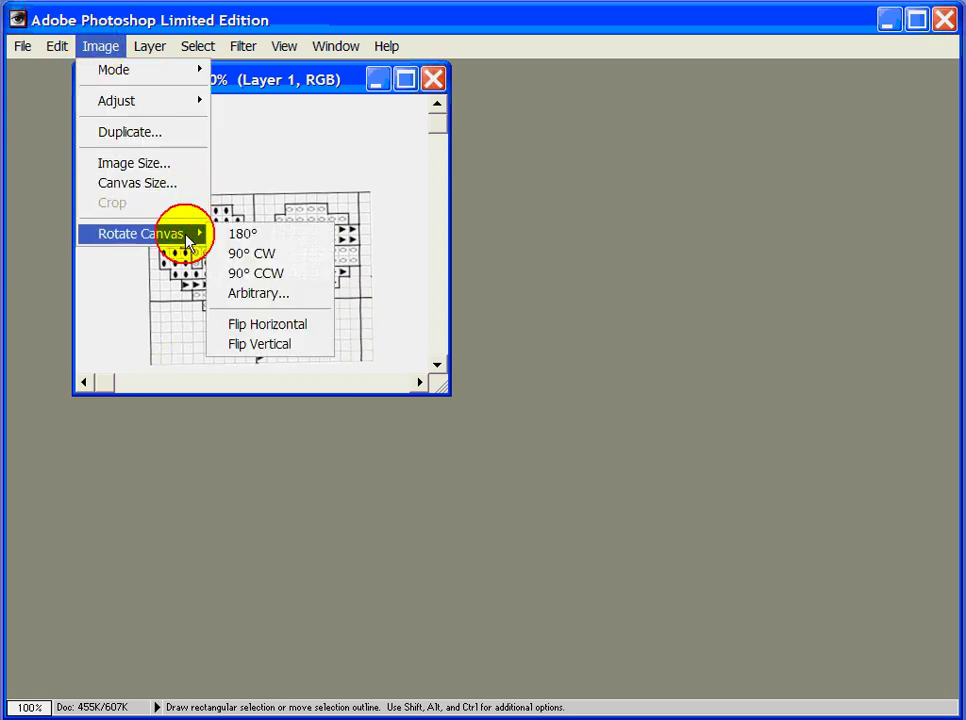
{"action": "left_click", "coordinate": [259, 294]}
{"action": "type", "text": "1"}
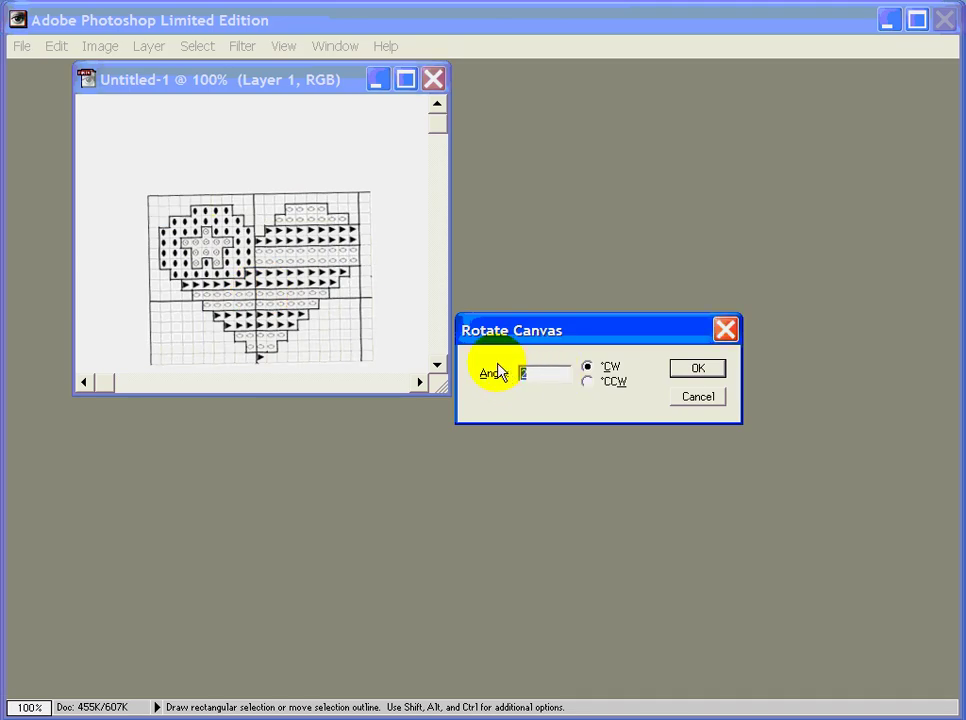
{"action": "left_click", "coordinate": [700, 370]}
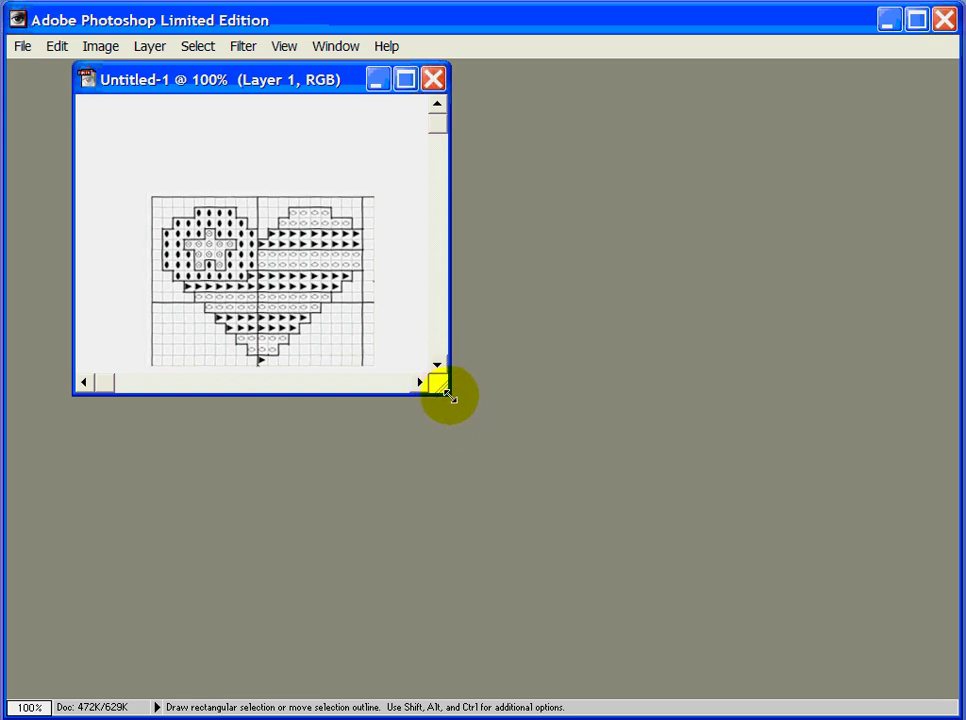
{"action": "left_click_drag", "start_coordinate": [452, 400], "coordinate": [510, 474]}
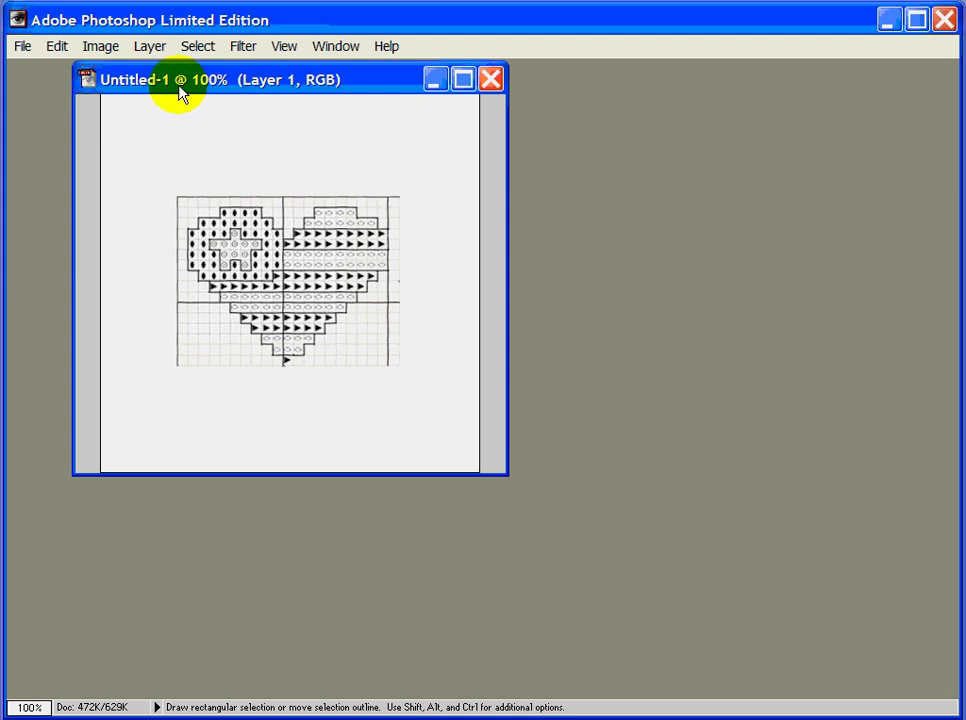
- Crop the straightened image to a rectangular selection along the chart's outer edges, and close the image
{"action": "left_click", "coordinate": [50, 47]}
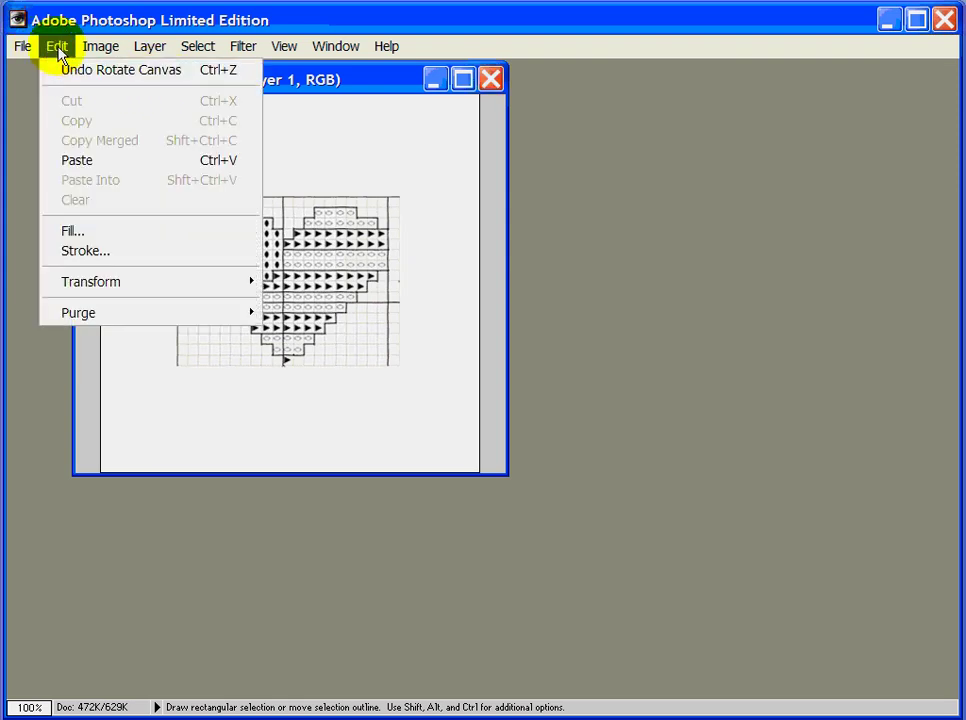
{"action": "left_click", "coordinate": [52, 46]}
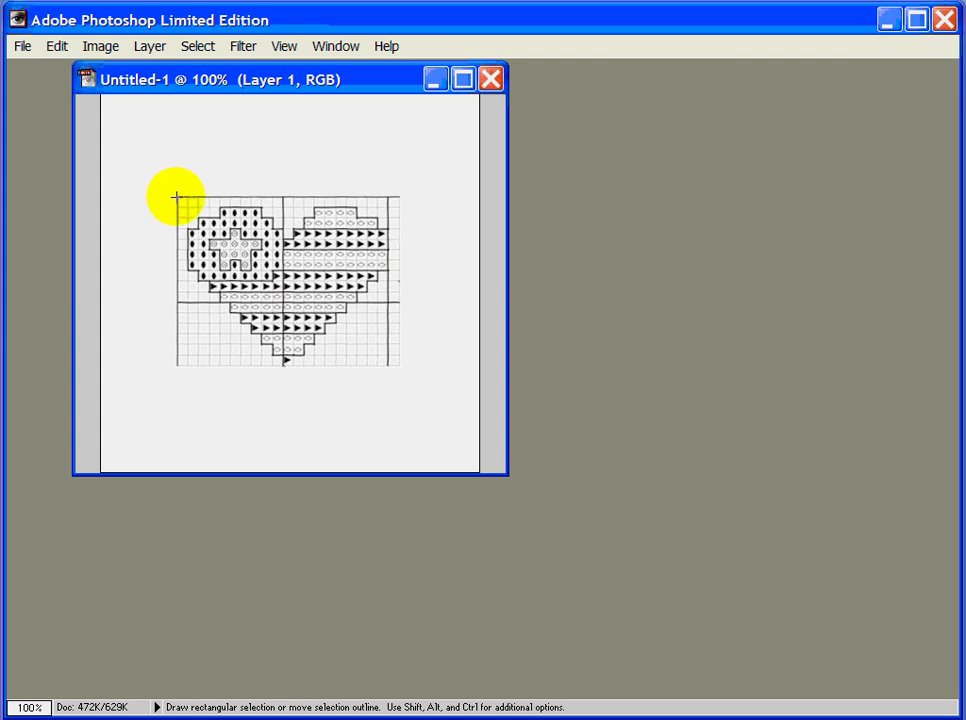
{"action": "left_click_drag", "start_coordinate": [176, 197], "coordinate": [400, 365]}
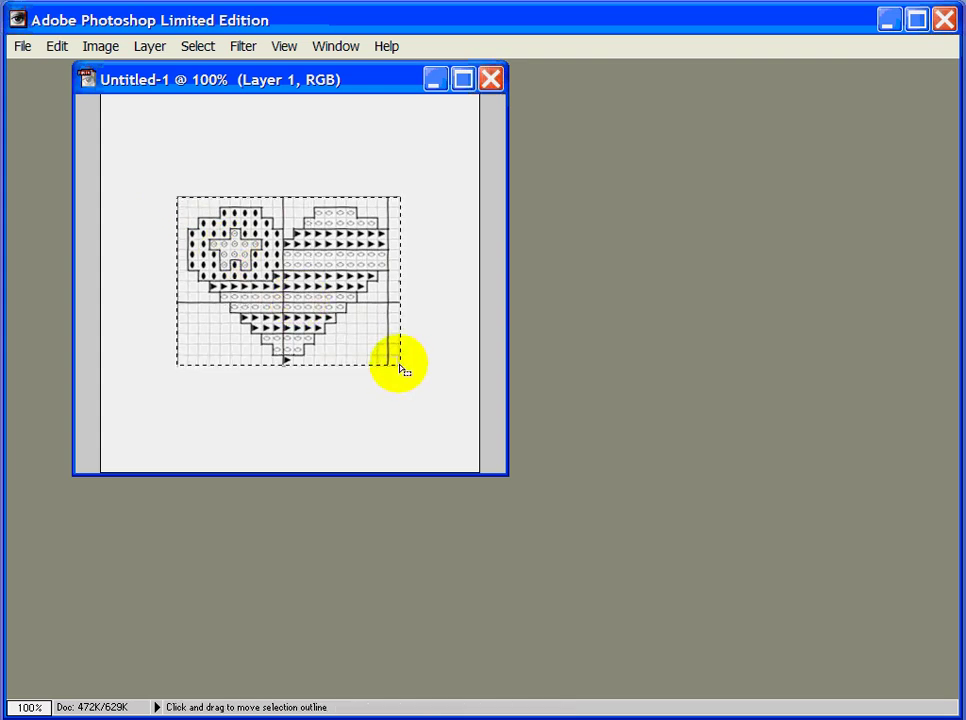
{"action": "left_click", "coordinate": [99, 46]}
{"action": "left_click", "coordinate": [160, 201]}
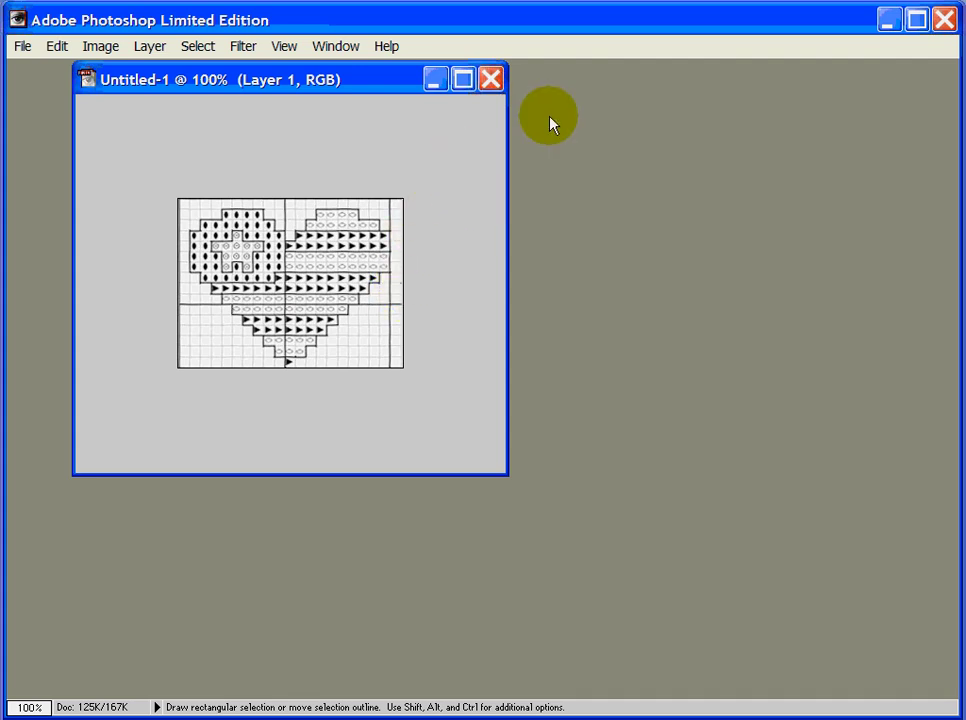
{"action": "left_click", "coordinate": [492, 82]}
{"action": "left_click", "coordinate": [604, 288]}
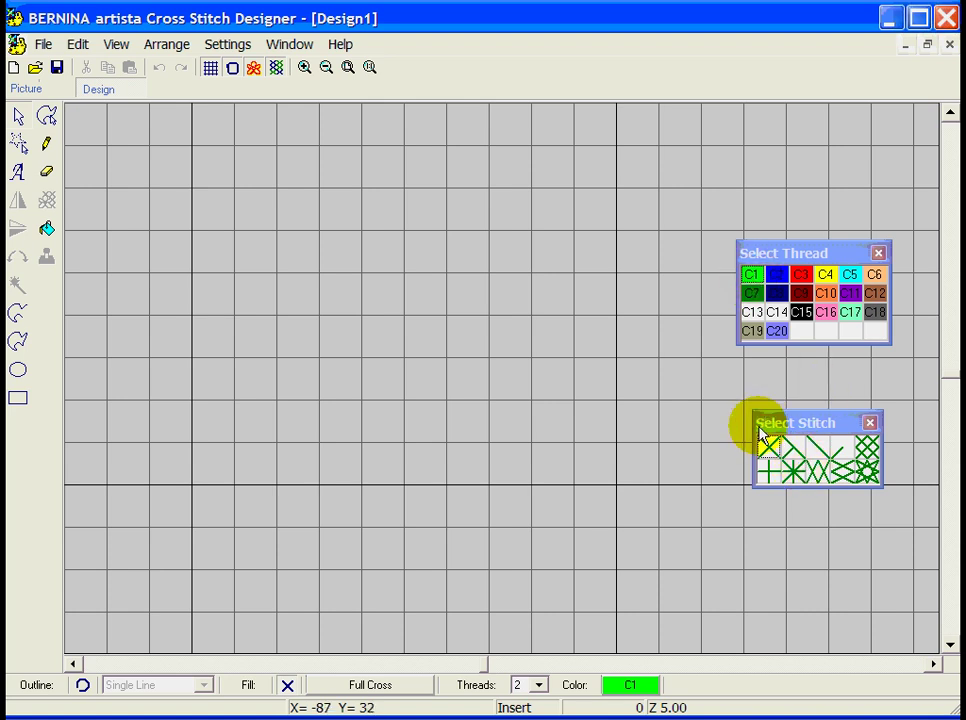
- In BERNINA Cross Stitch Designer, place one Full Cross stitch in green C1 with the pencil in the grid's upper-left area
{"action": "left_click", "coordinate": [766, 452]}
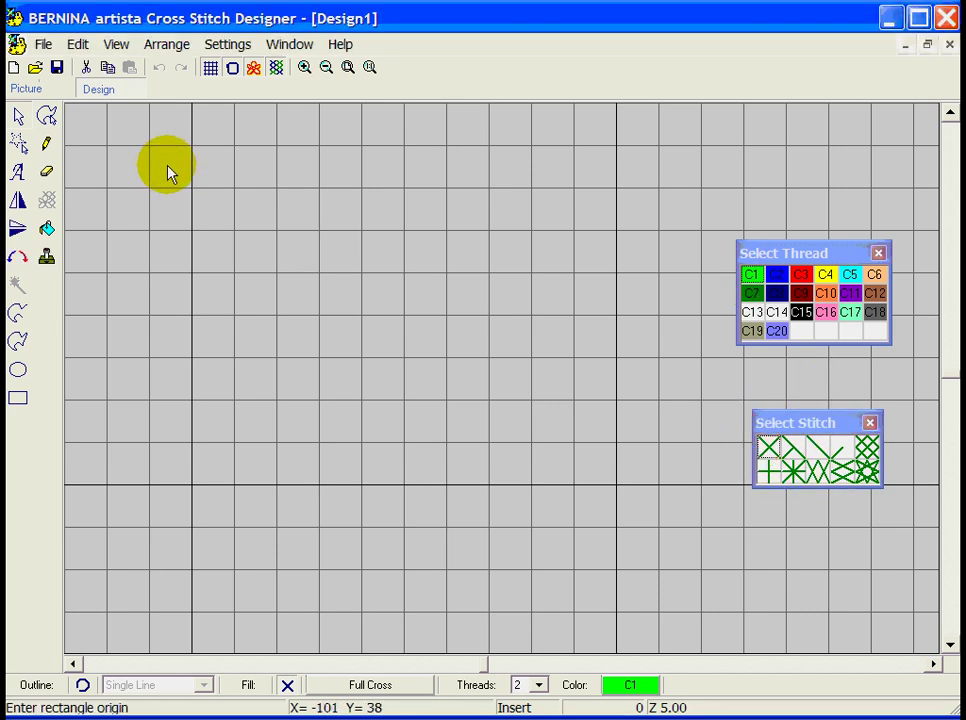
{"action": "left_click", "coordinate": [46, 144]}
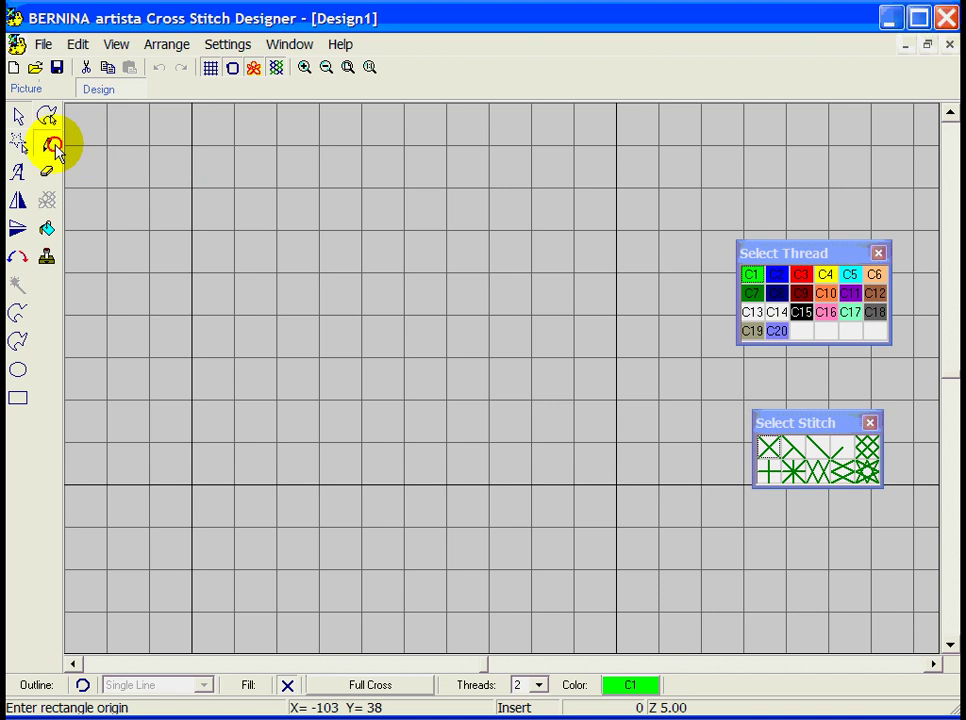
{"action": "left_click", "coordinate": [214, 210]}
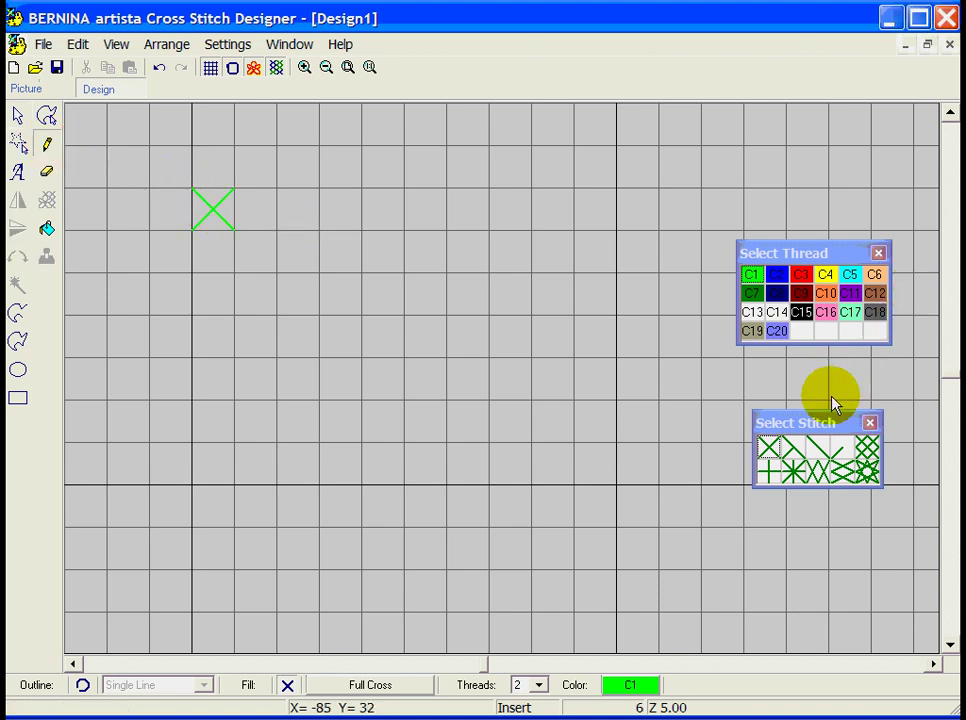
- Place a green 3/4 Cross two cells below the full cross, and complete its open corner with a 1/4 Cross in blue C2
{"action": "left_click", "coordinate": [793, 452]}
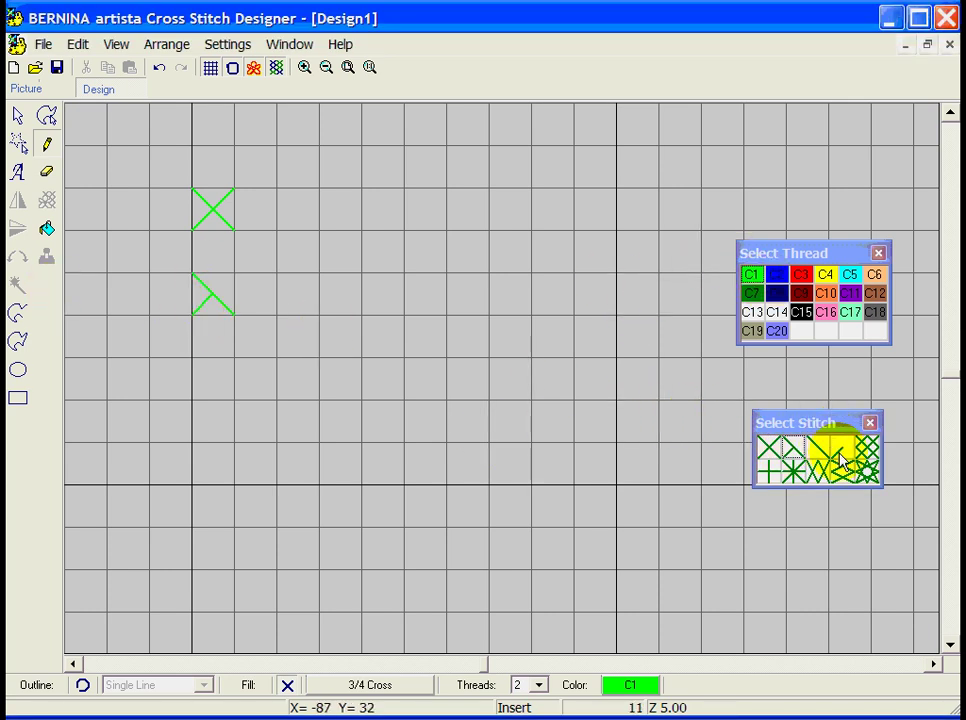
{"action": "left_click", "coordinate": [840, 458]}
{"action": "left_click", "coordinate": [776, 283]}
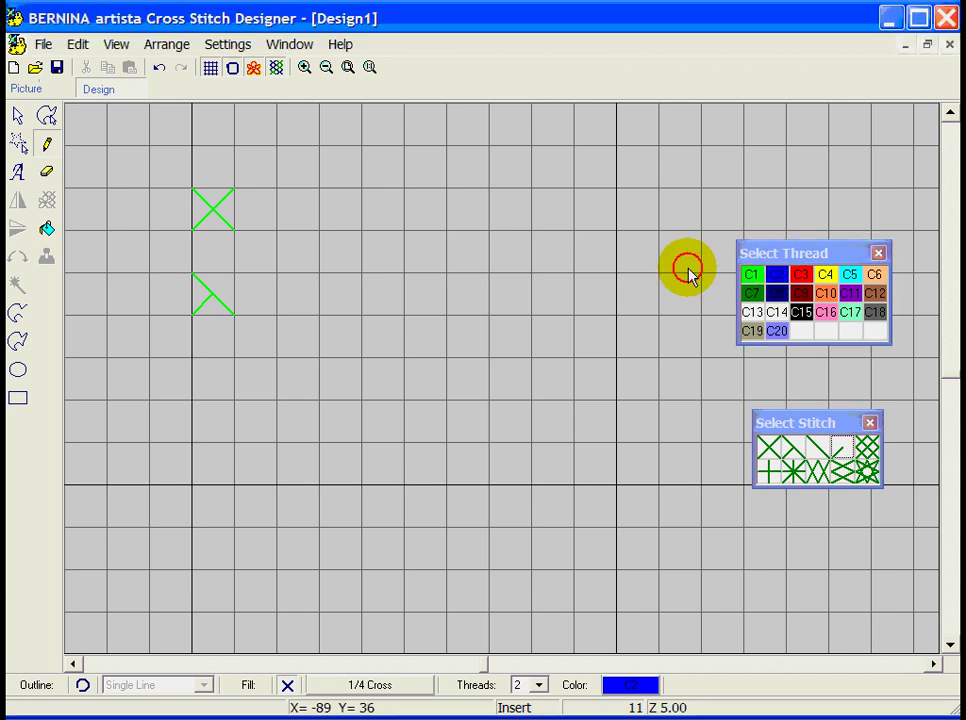
{"action": "left_click", "coordinate": [222, 282]}
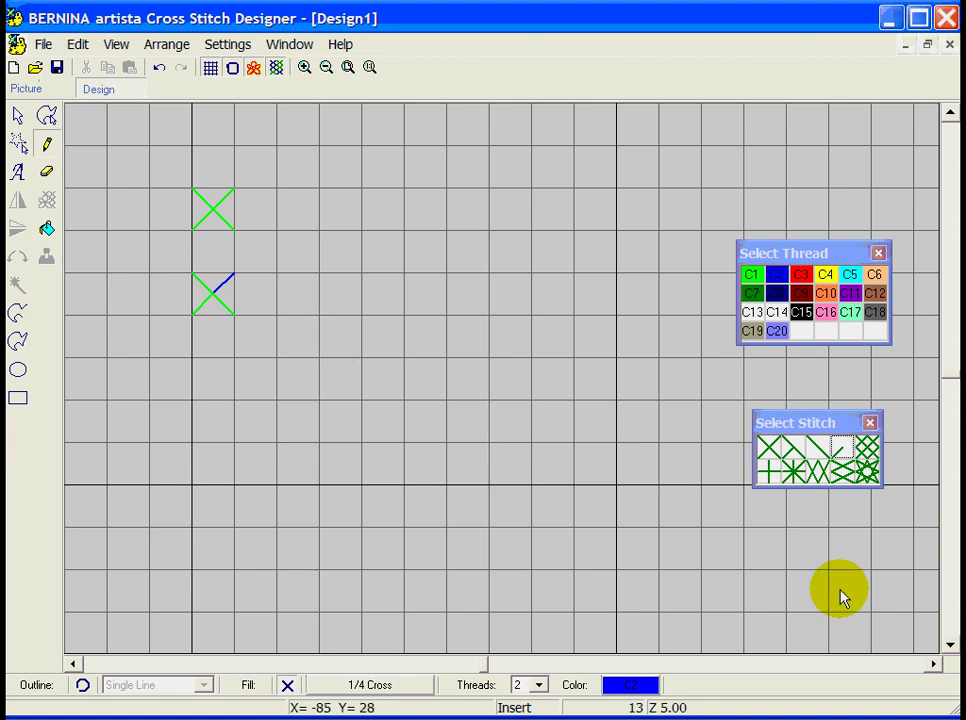
- Two cells below the 3/4 cross, build a cross from two 1/2 Cross stitches, one blue C2 and the opposing diagonal red C3
{"action": "left_click", "coordinate": [818, 447]}
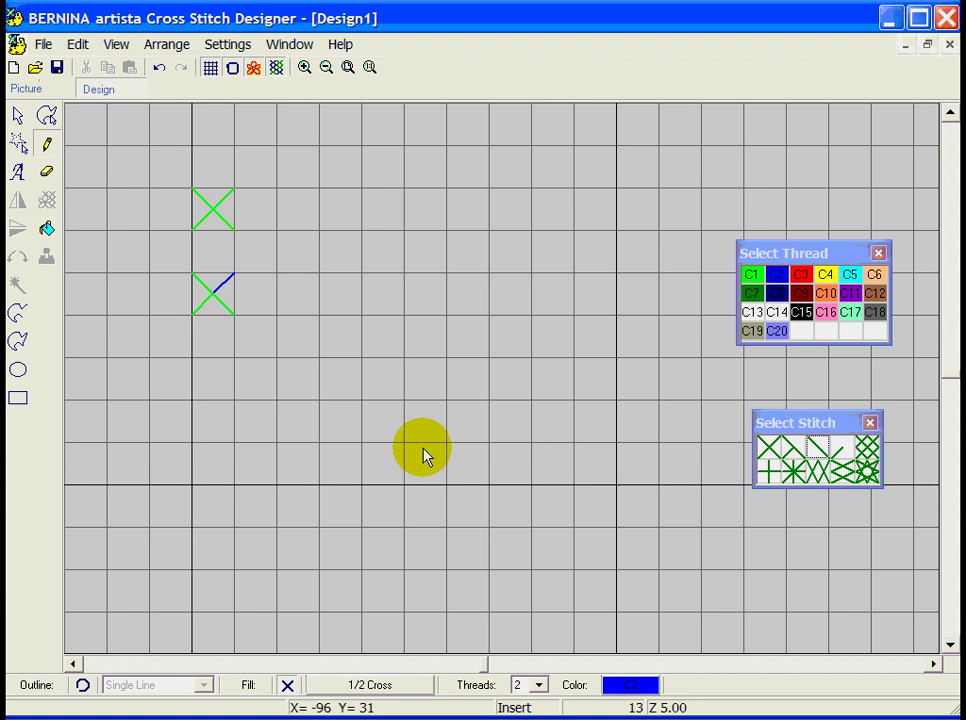
{"action": "left_click", "coordinate": [200, 370]}
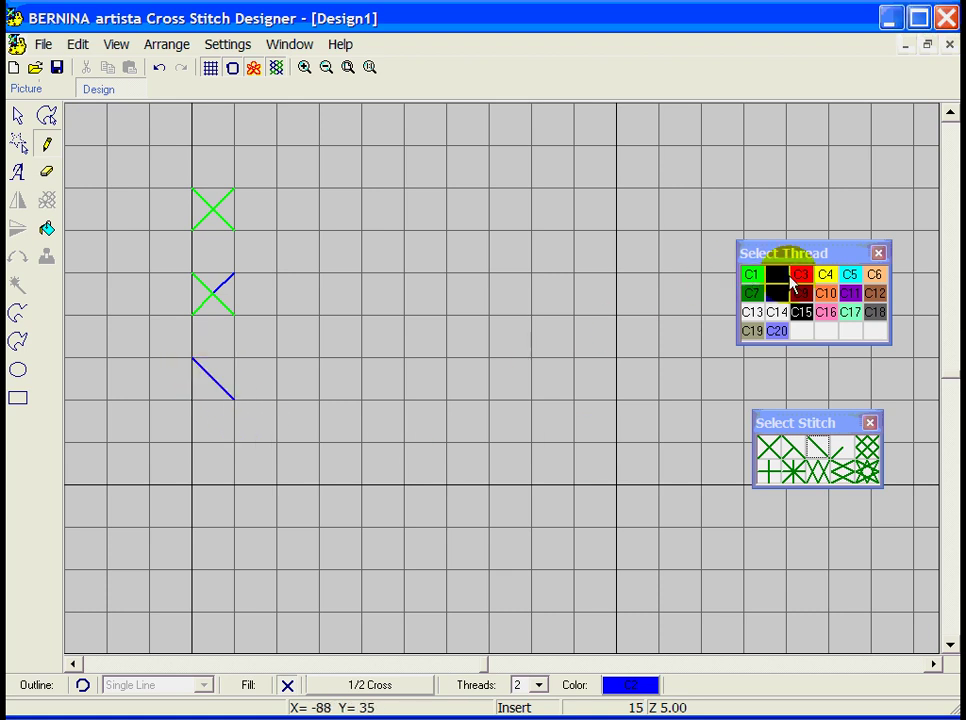
{"action": "left_click", "coordinate": [800, 280]}
{"action": "left_click", "coordinate": [230, 375]}
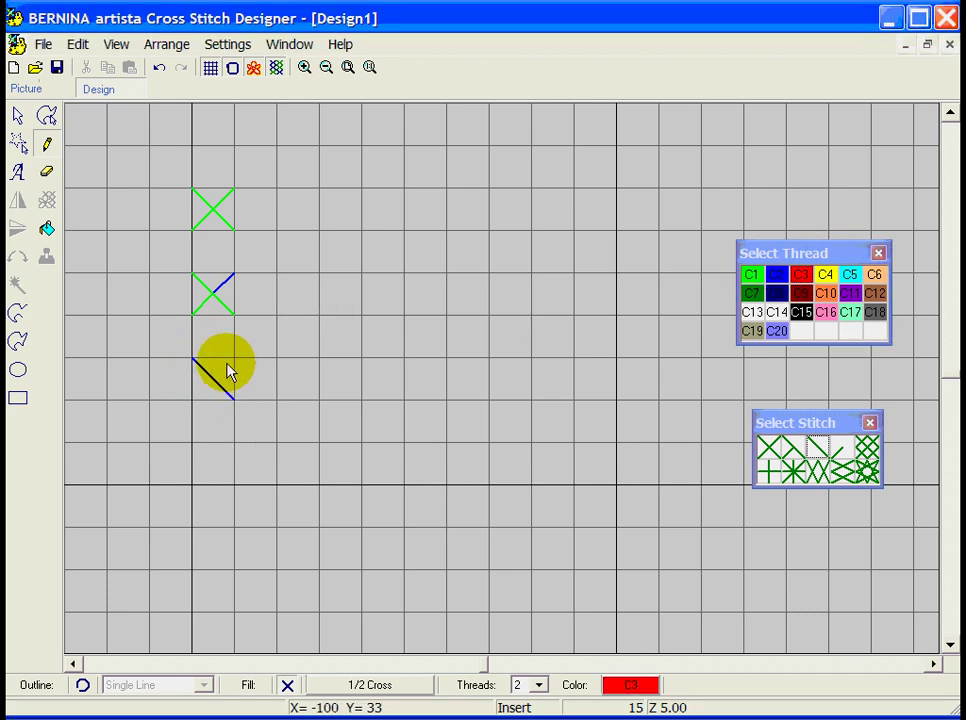
{"action": "left_click", "coordinate": [234, 368]}
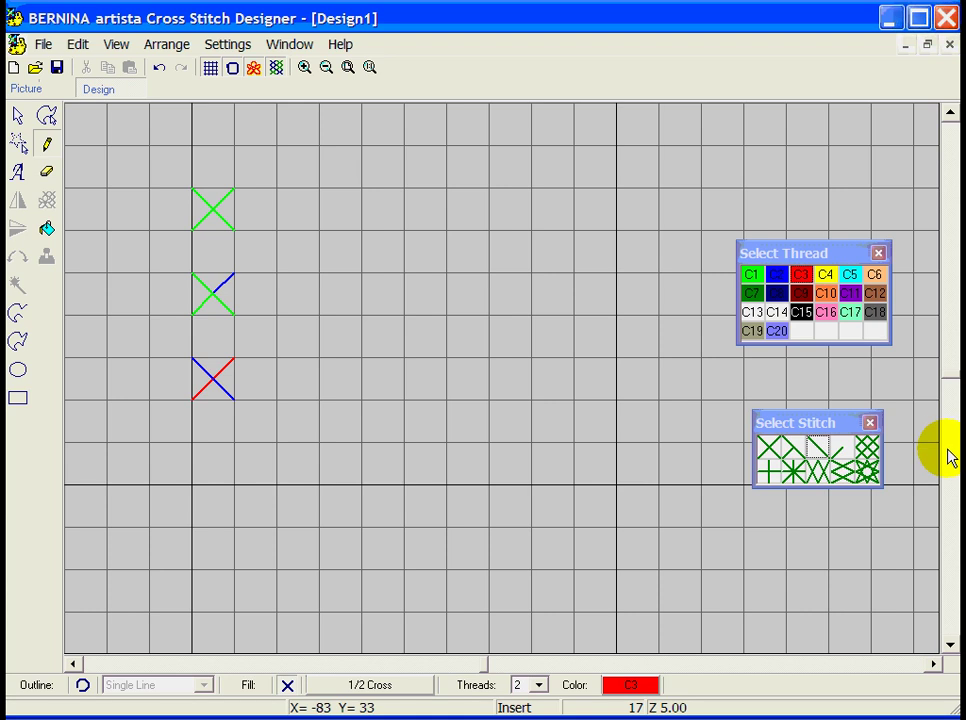
- Two cells further down, build a cross from four 1/4 Cross stitches: green C1 lower-left, blue C2 upper-left, red C3 upper-right, yellow C4 lower-right
{"action": "left_click", "coordinate": [836, 454]}
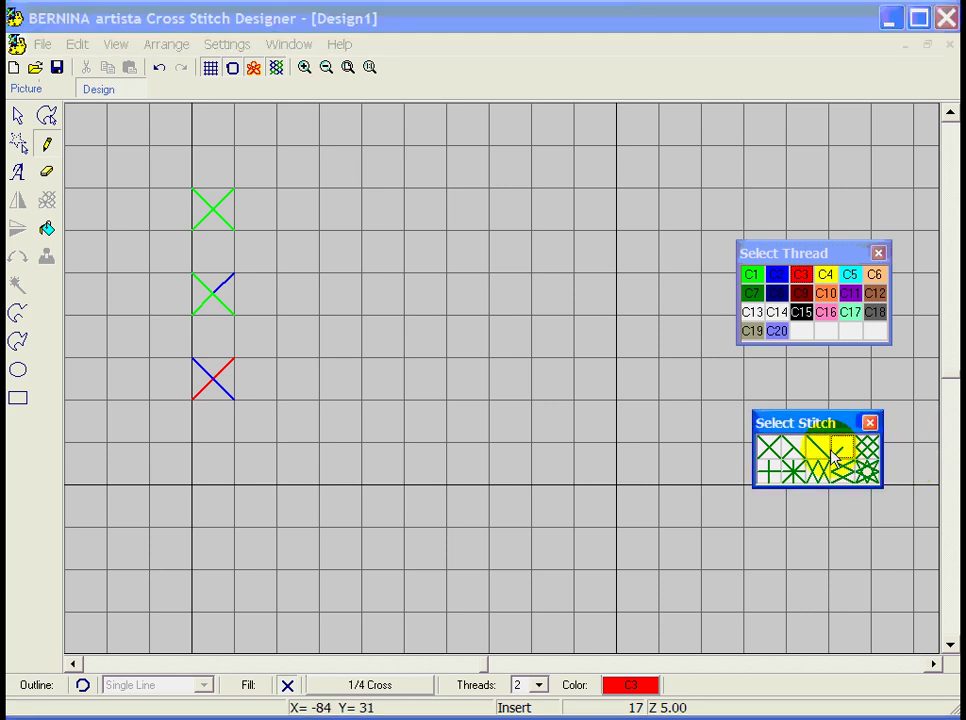
{"action": "left_click", "coordinate": [751, 275]}
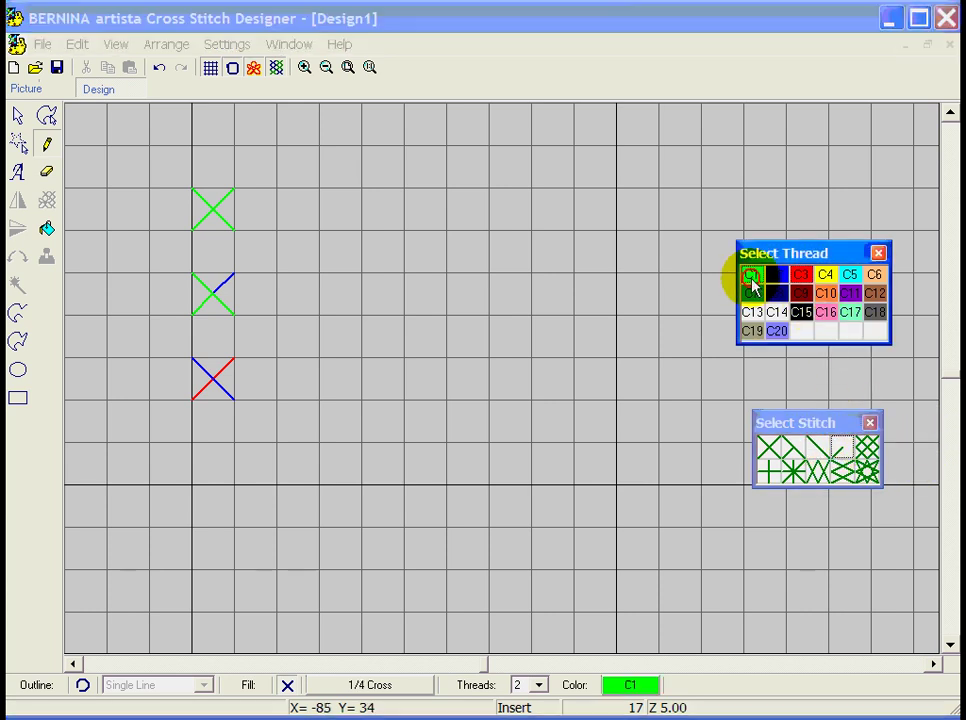
{"action": "left_click", "coordinate": [198, 481]}
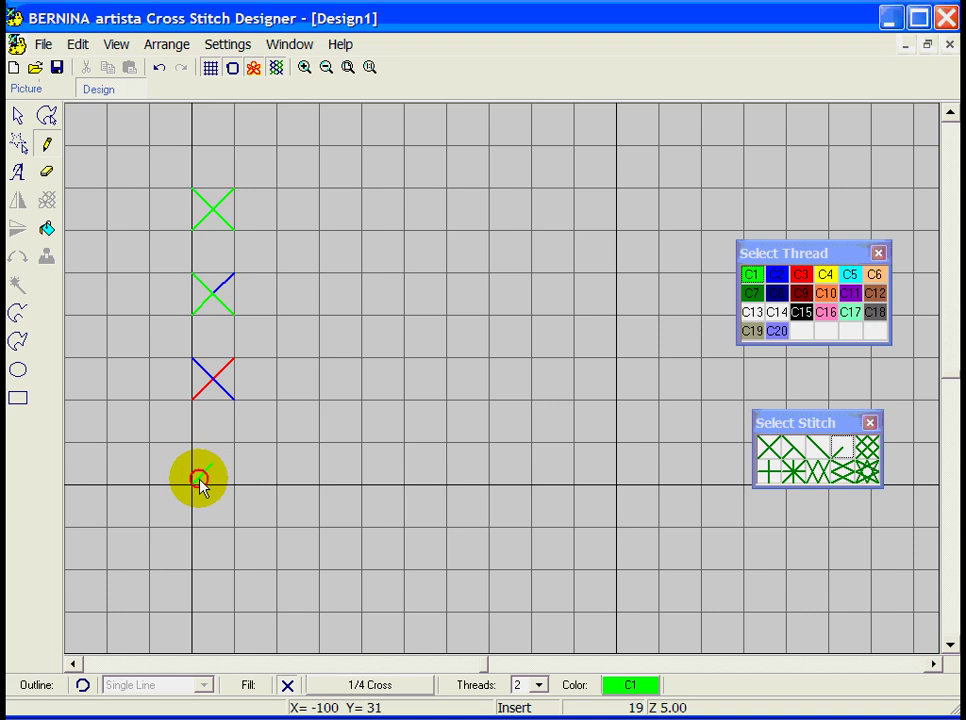
{"action": "left_click", "coordinate": [767, 278]}
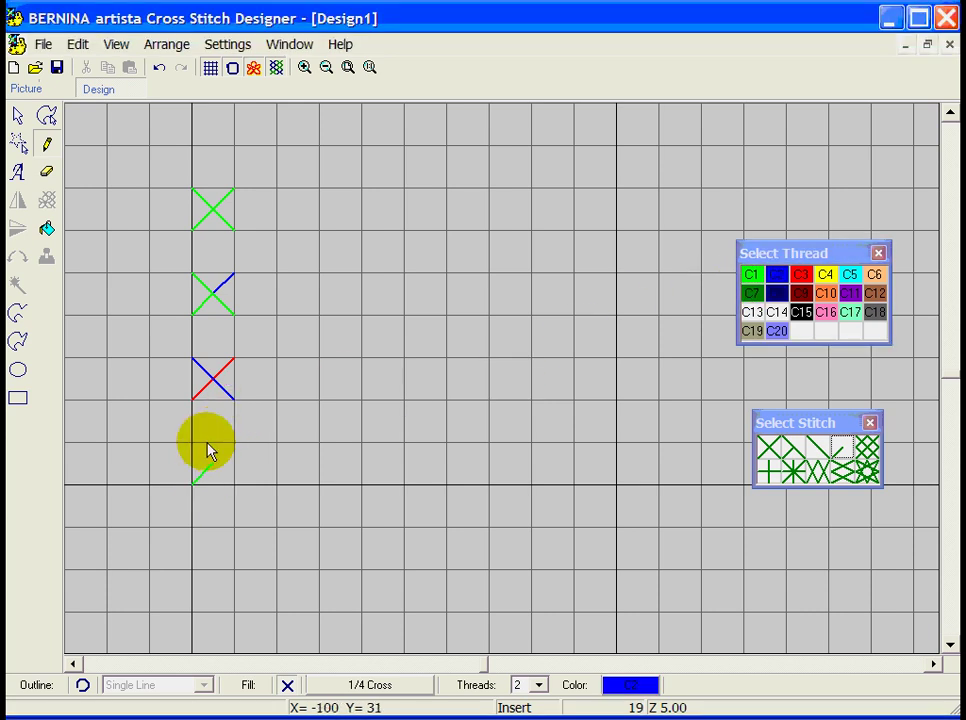
{"action": "left_click", "coordinate": [203, 455]}
{"action": "left_click", "coordinate": [800, 275]}
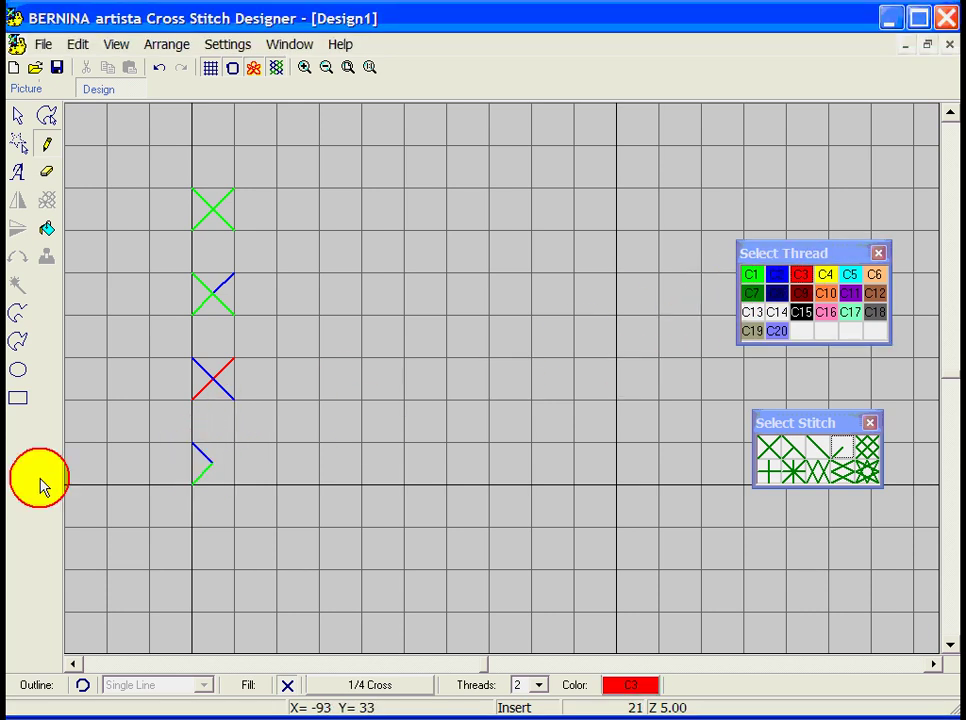
{"action": "left_click", "coordinate": [226, 453]}
{"action": "left_click", "coordinate": [824, 277]}
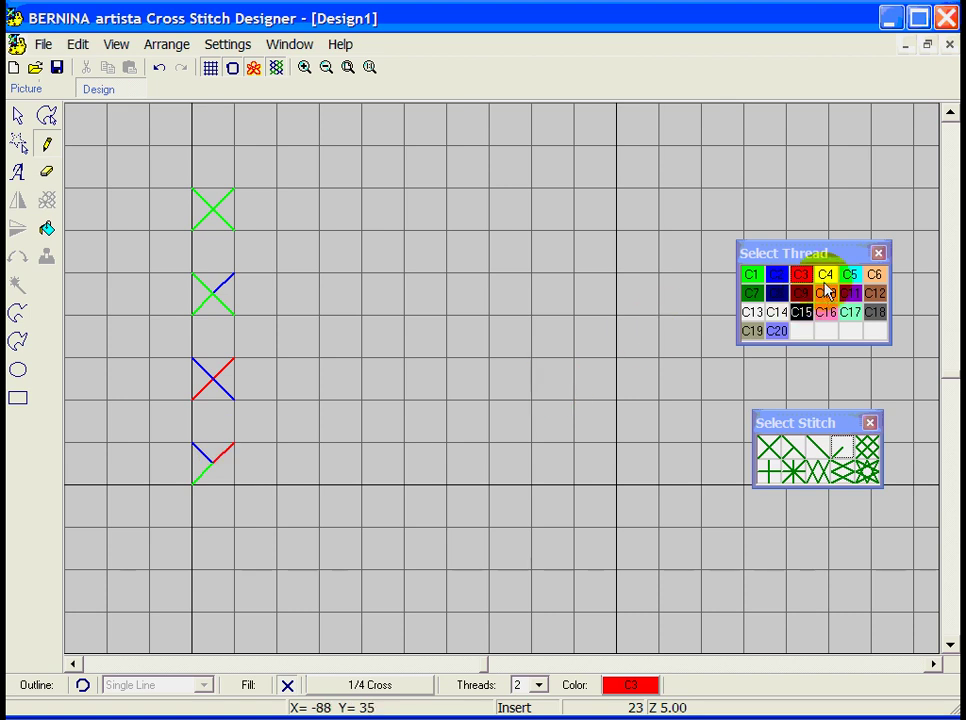
{"action": "left_click", "coordinate": [226, 484]}
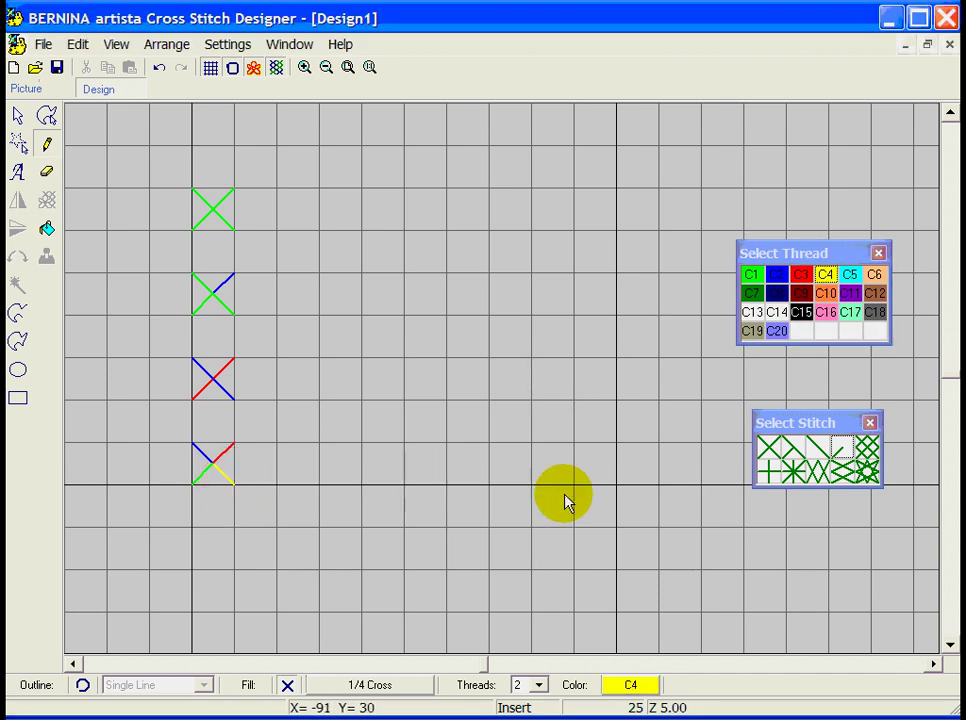
- Two cells right of the full cross, fill one cell with four Mini Crosses in yellow C4, red C3, blue C2 and green C1
{"action": "left_click", "coordinate": [868, 449]}
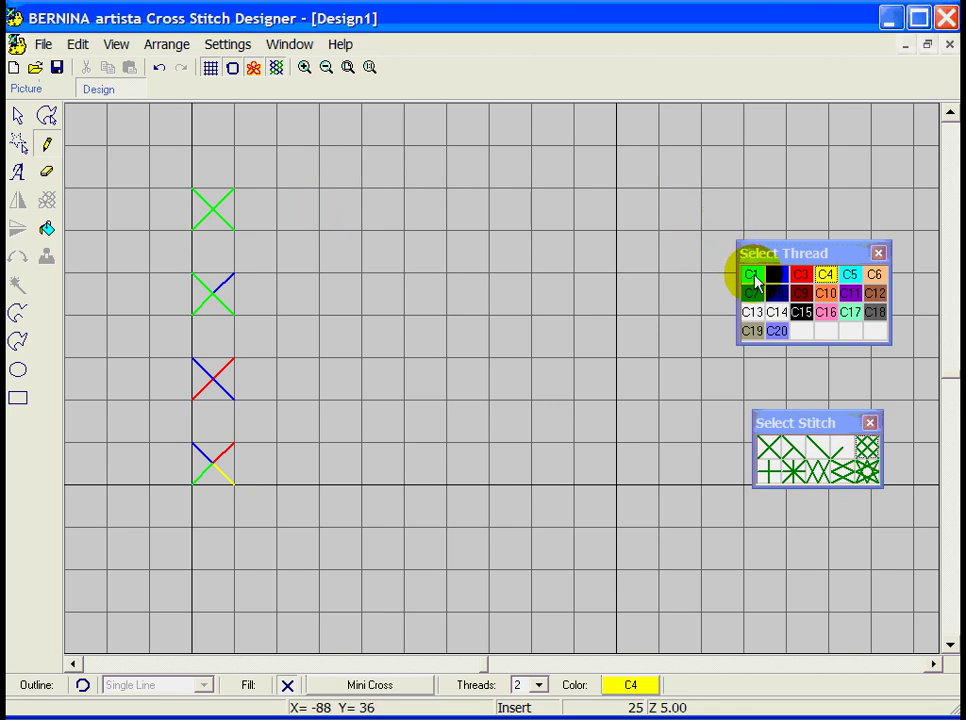
{"action": "left_click", "coordinate": [281, 203]}
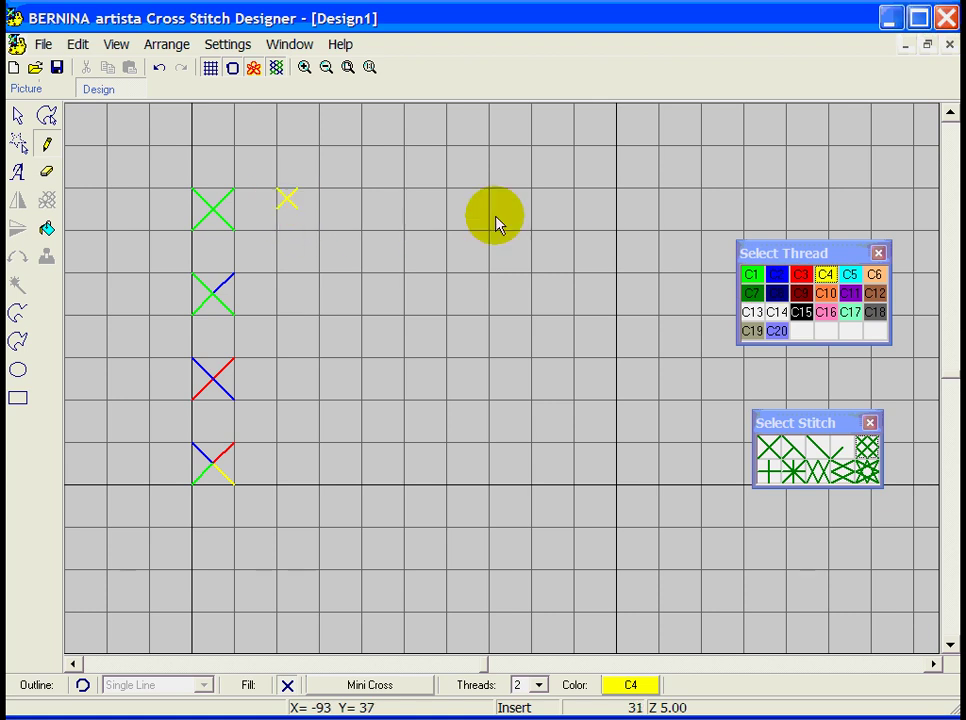
{"action": "left_click", "coordinate": [800, 276]}
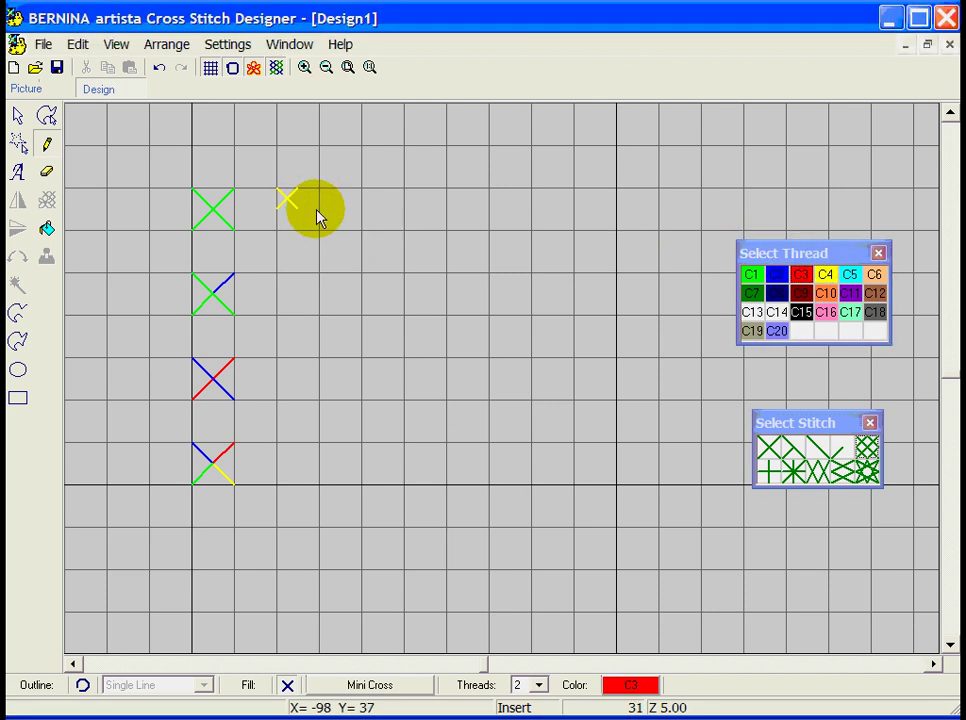
{"action": "left_click", "coordinate": [308, 205]}
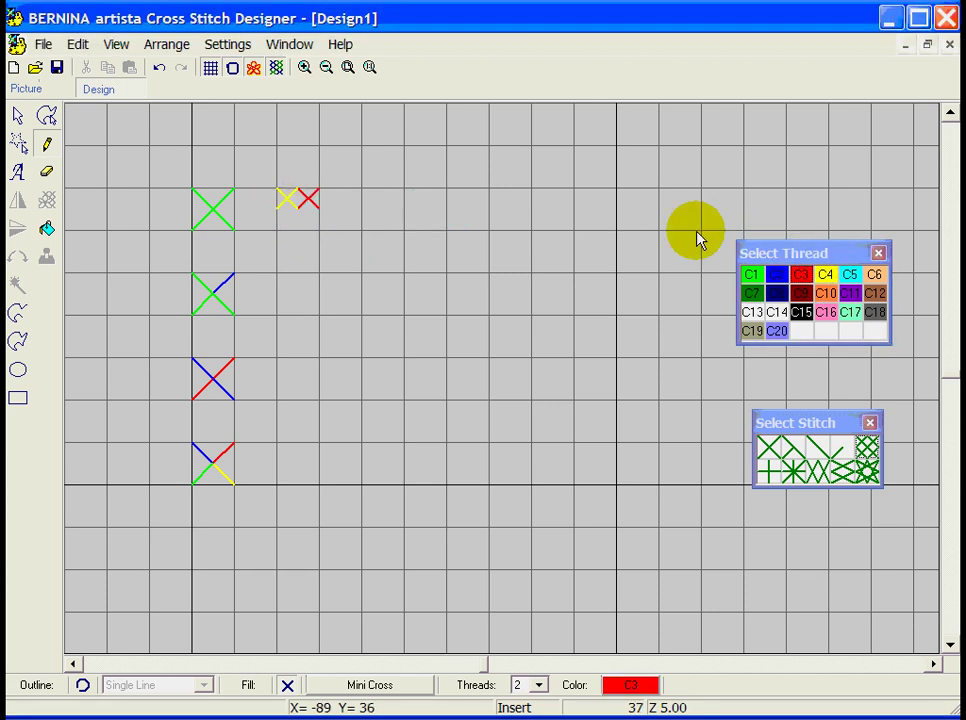
{"action": "left_click", "coordinate": [776, 278]}
{"action": "left_click", "coordinate": [287, 220]}
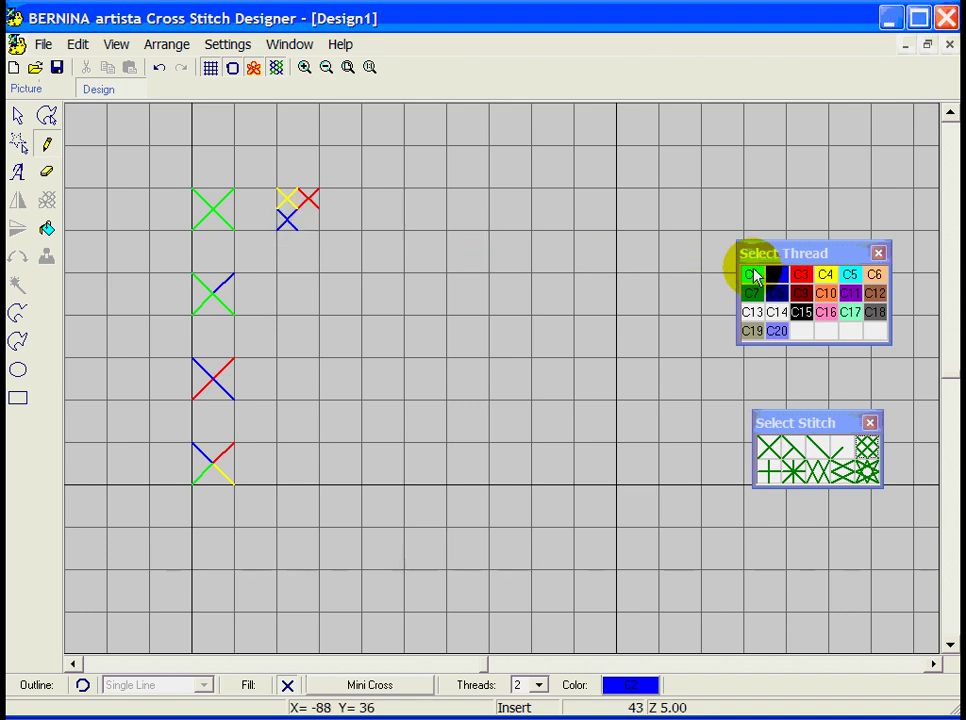
{"action": "left_click", "coordinate": [751, 275]}
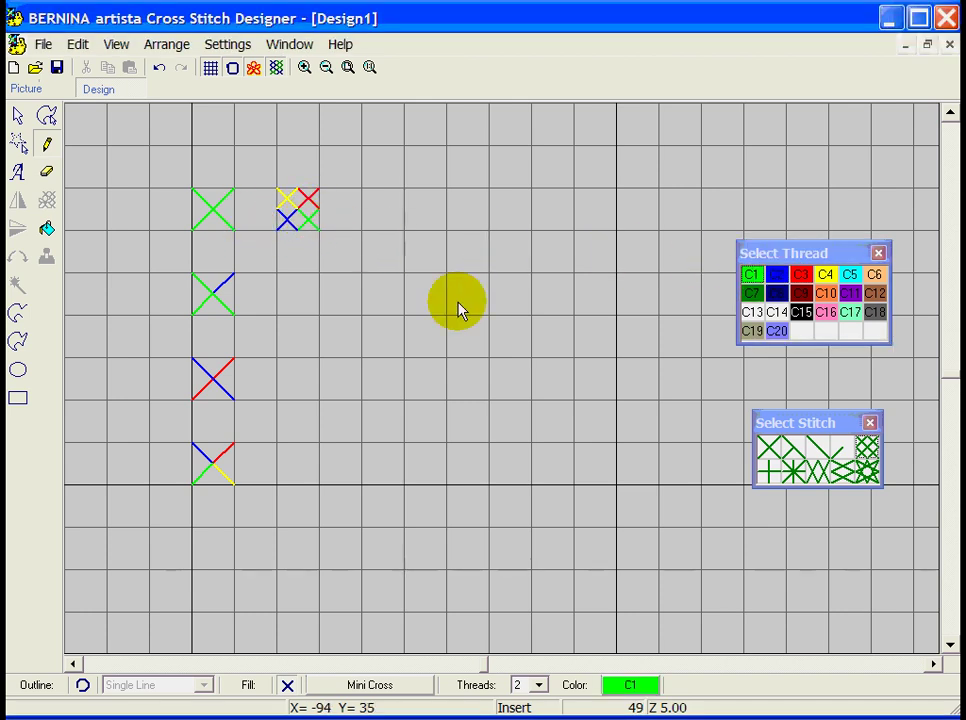
- Below the mini crosses, place an Upright Cross in blue C2 and a Double Cross in red C3, leaving an empty cell between stitches
{"action": "left_click", "coordinate": [769, 474]}
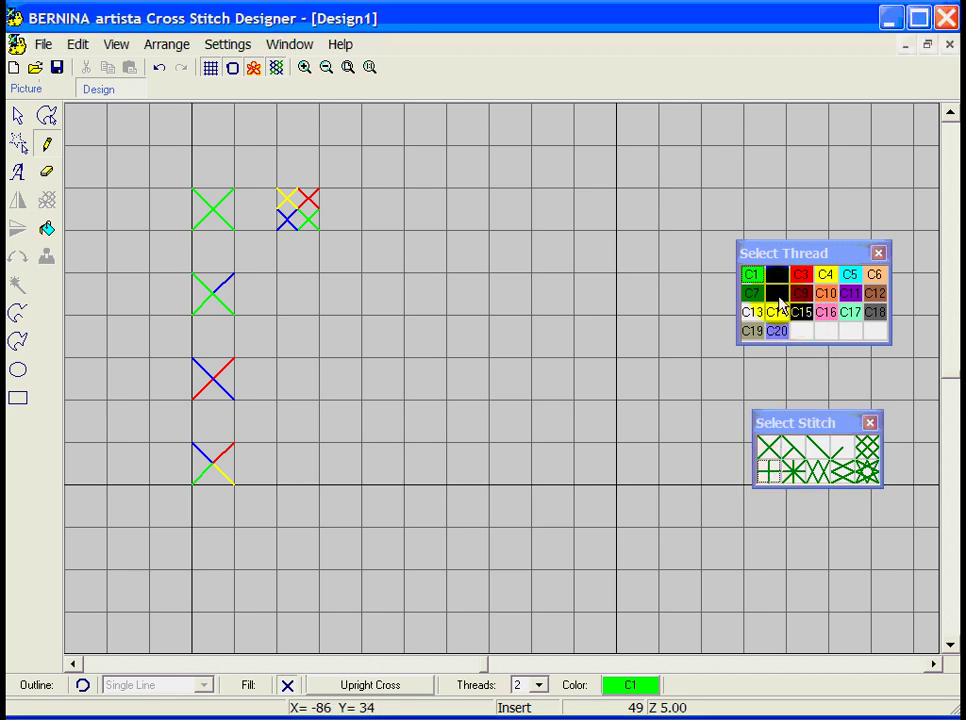
{"action": "left_click", "coordinate": [775, 276]}
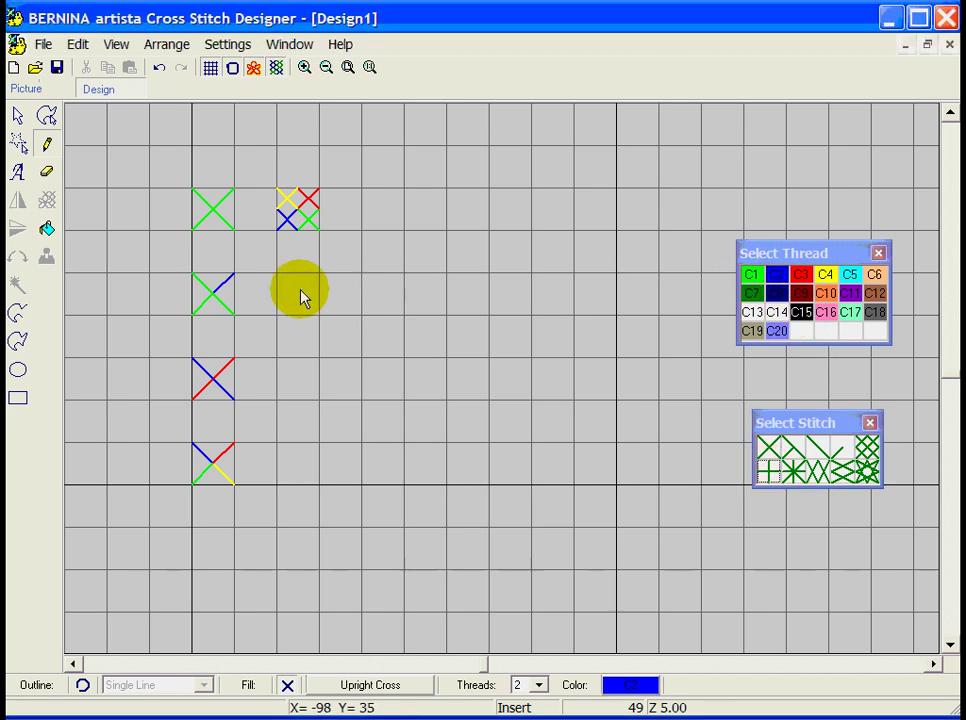
{"action": "left_click", "coordinate": [299, 295]}
{"action": "left_click", "coordinate": [792, 472]}
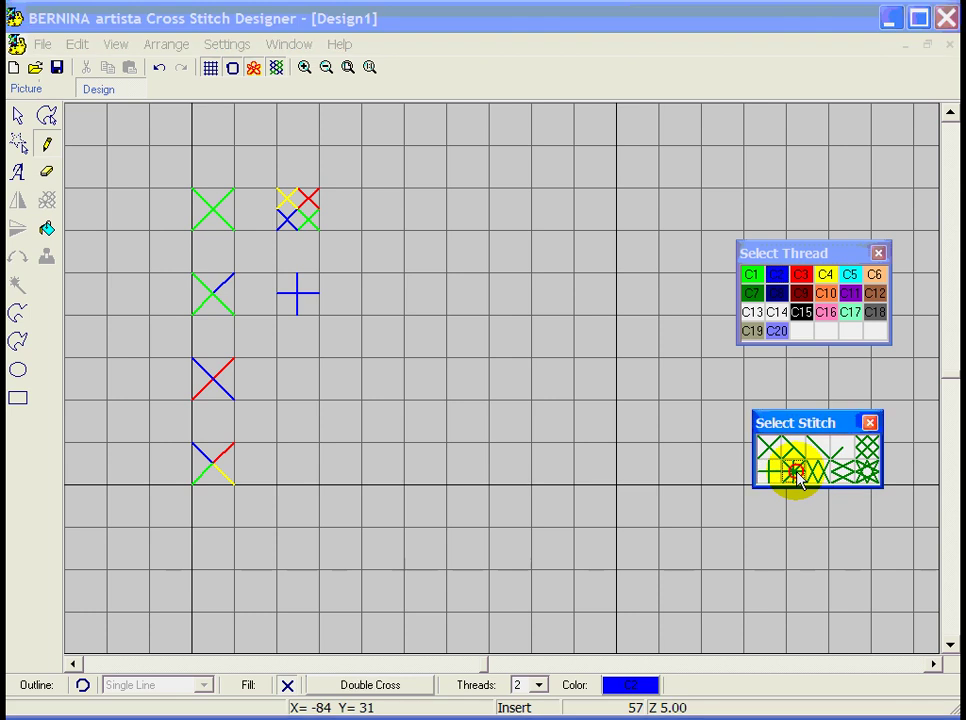
{"action": "left_click", "coordinate": [800, 279]}
{"action": "left_click", "coordinate": [306, 388]}
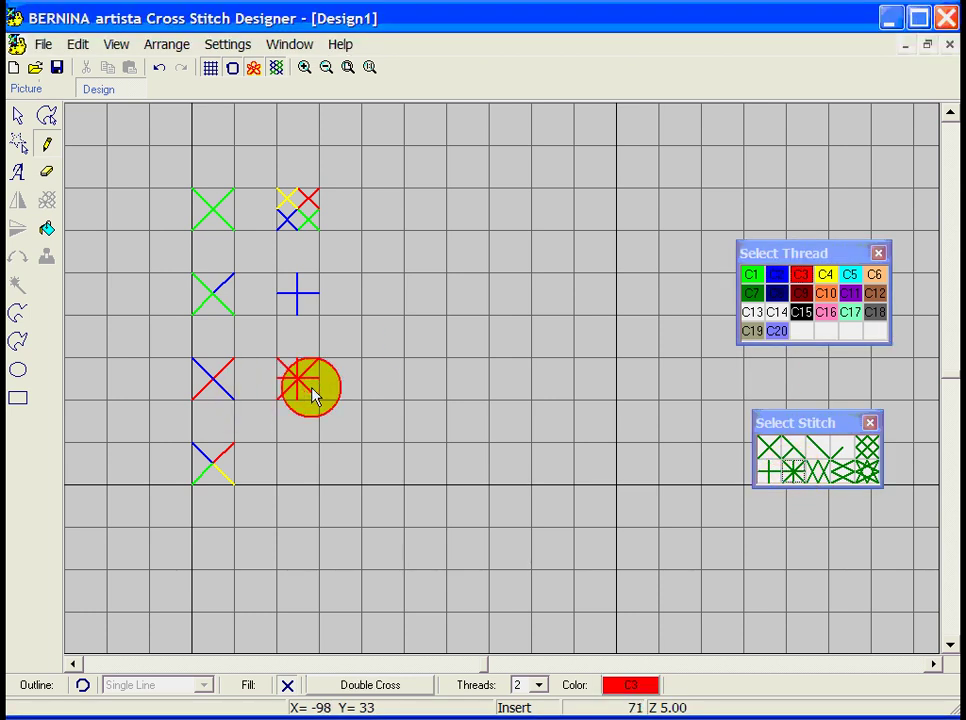
- Fill the cell two below the double cross with two Elongated Vertical Crosses, blue C2 on the left and red C3 on the right
{"action": "left_click", "coordinate": [824, 476]}
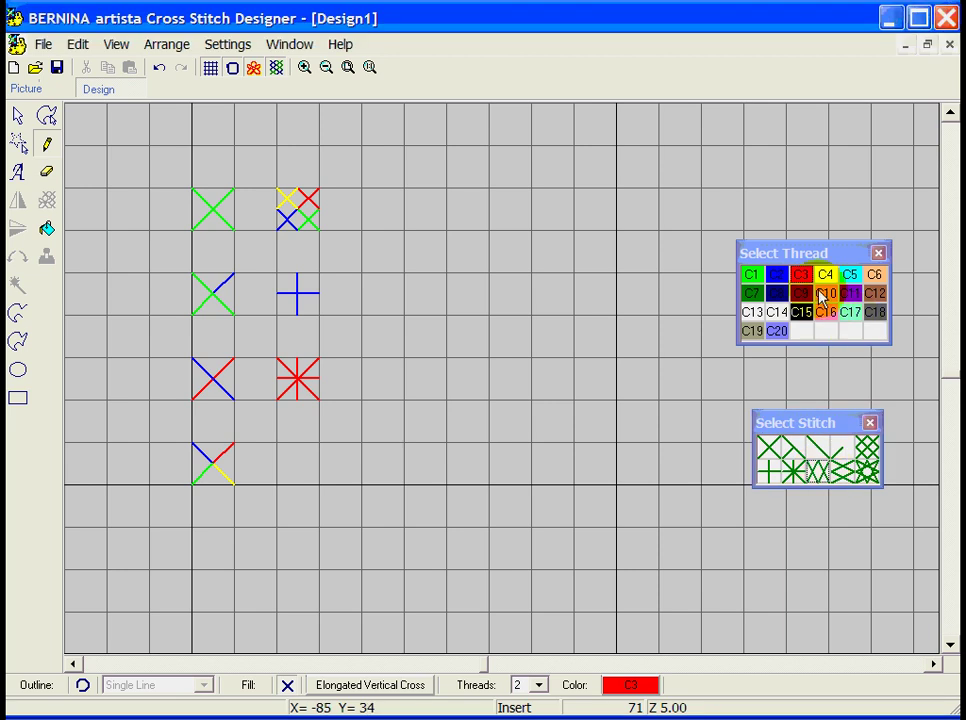
{"action": "left_click", "coordinate": [776, 275]}
{"action": "left_click", "coordinate": [315, 464]}
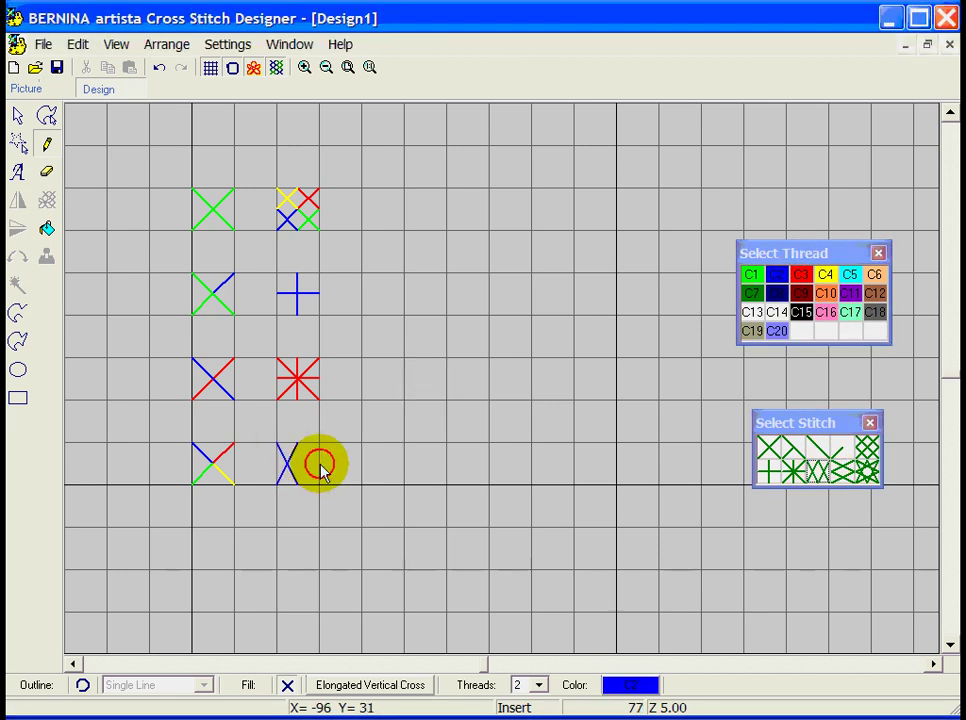
{"action": "left_click", "coordinate": [803, 276]}
{"action": "left_click", "coordinate": [308, 466]}
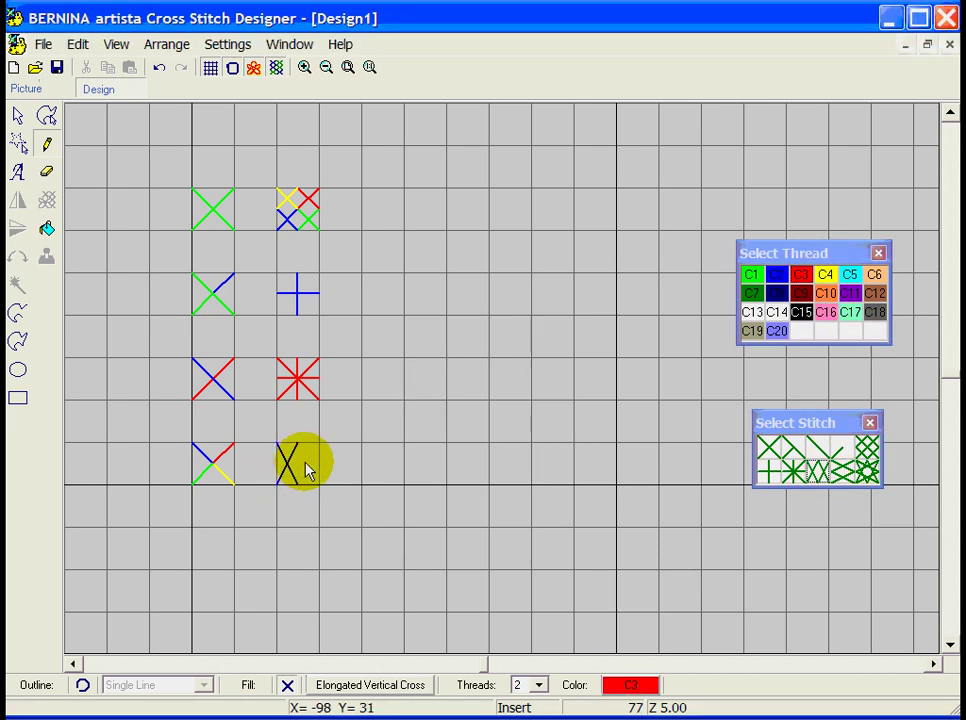
- Two cells right of the mini crosses, stack two Elongated Horizontal Crosses in one cell, yellow C4 above blue C2
{"action": "left_click", "coordinate": [842, 466]}
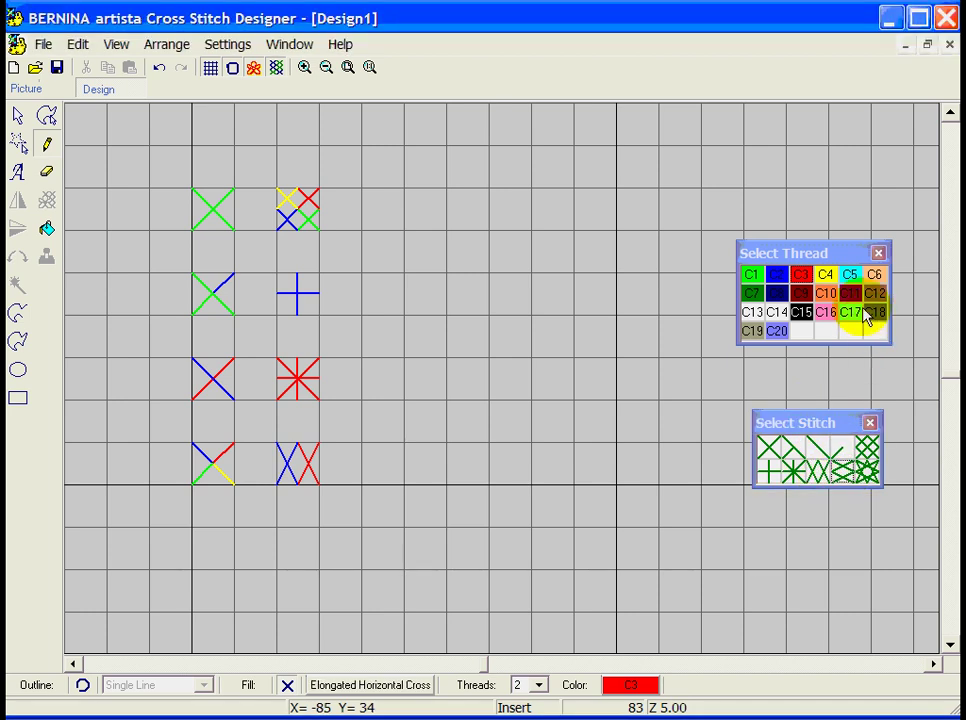
{"action": "left_click", "coordinate": [825, 274]}
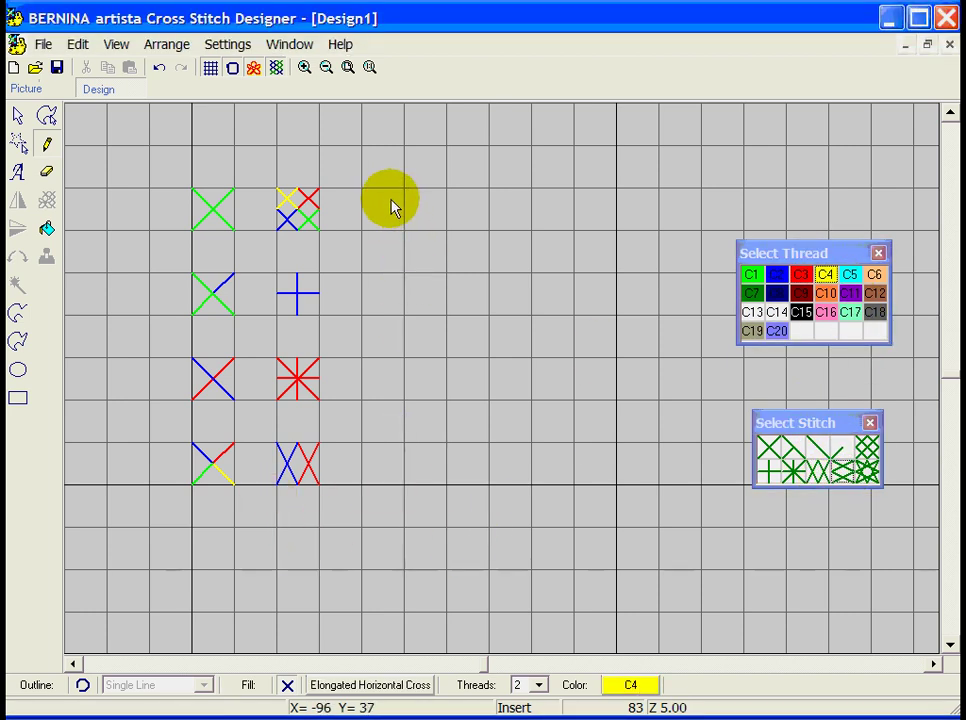
{"action": "left_click", "coordinate": [385, 200]}
{"action": "left_click", "coordinate": [776, 276]}
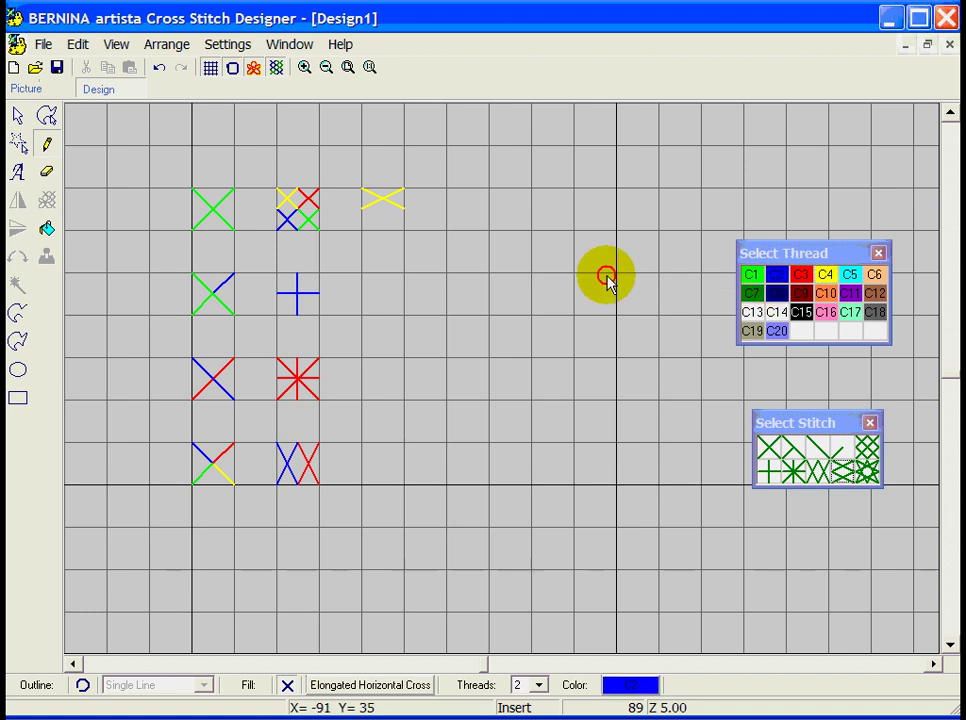
{"action": "left_click", "coordinate": [391, 230]}
- Place a French Knot in green C1 two cells below the elongated horizontal crosses
{"action": "left_click", "coordinate": [863, 466]}
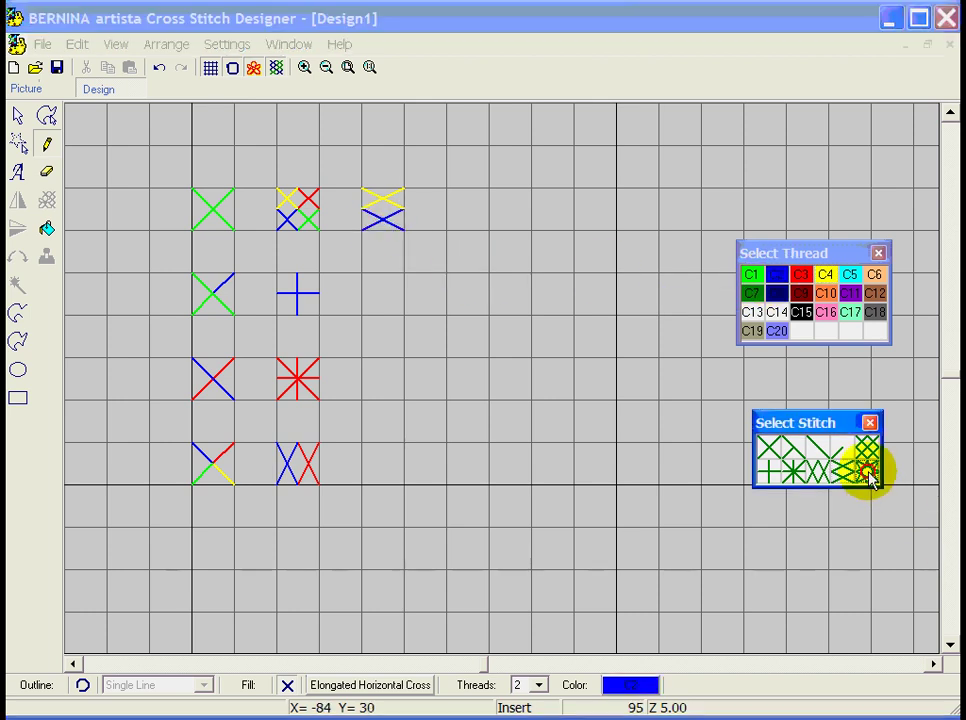
{"action": "left_click", "coordinate": [750, 274]}
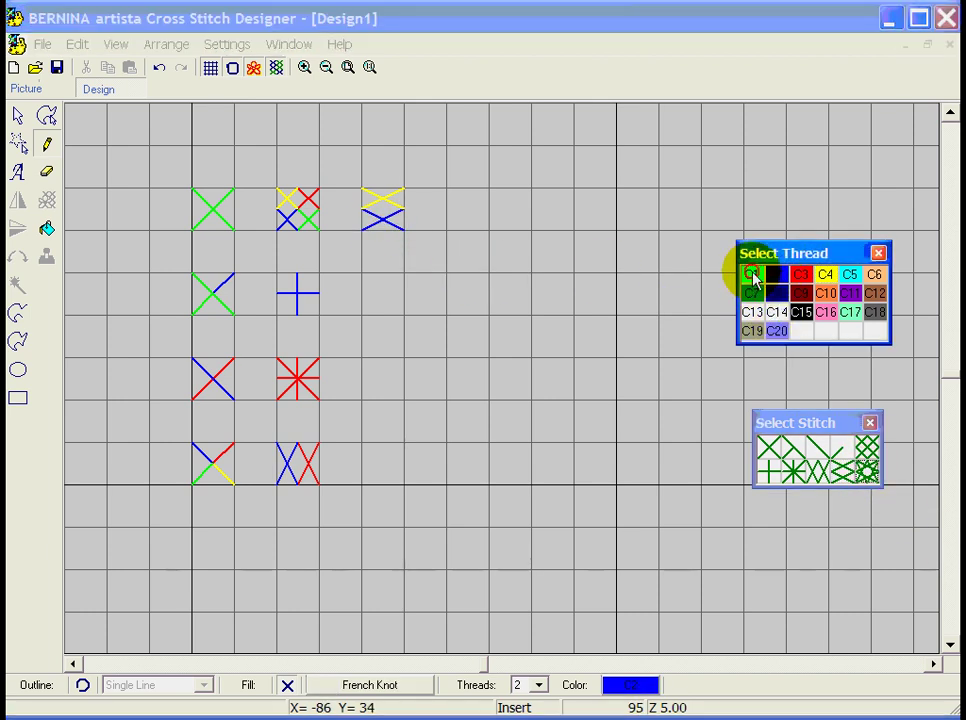
{"action": "left_click", "coordinate": [384, 290]}
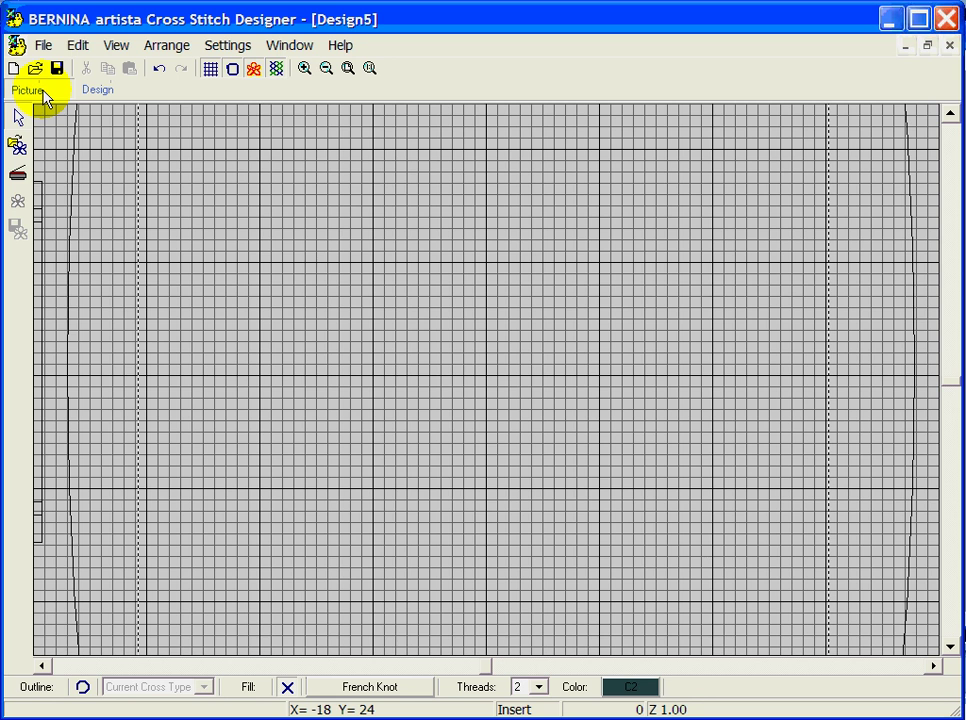
- Load the picture Cross Stitch American Heart from the Desktop into the empty Design5
{"action": "left_click", "coordinate": [18, 145]}
{"action": "left_click", "coordinate": [576, 149]}
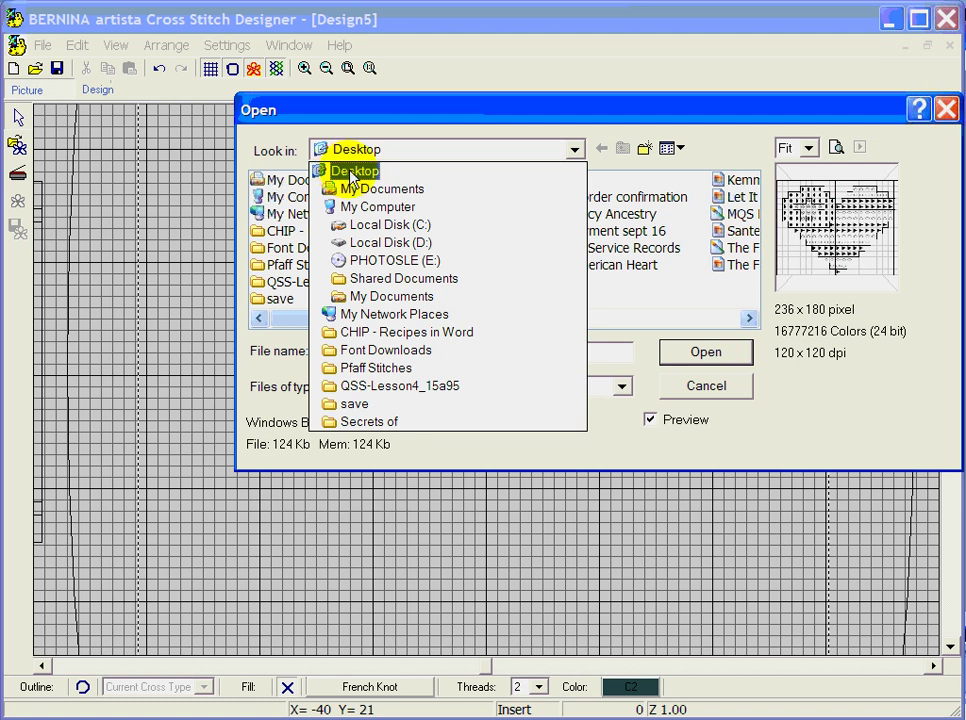
{"action": "left_click", "coordinate": [352, 172]}
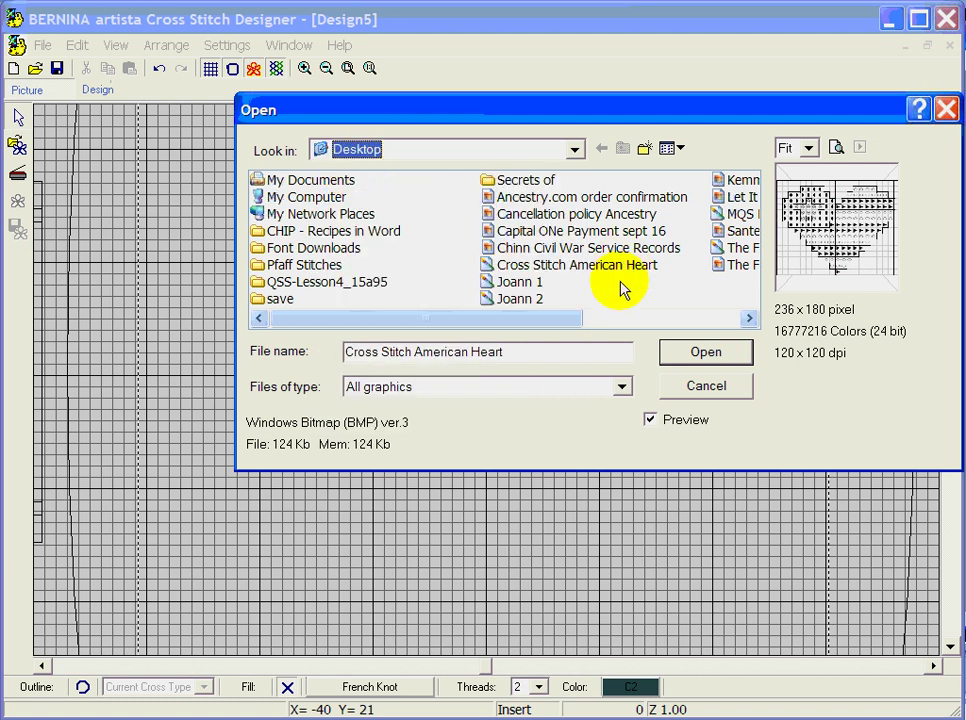
{"action": "left_click_drag", "start_coordinate": [487, 319], "coordinate": [438, 345]}
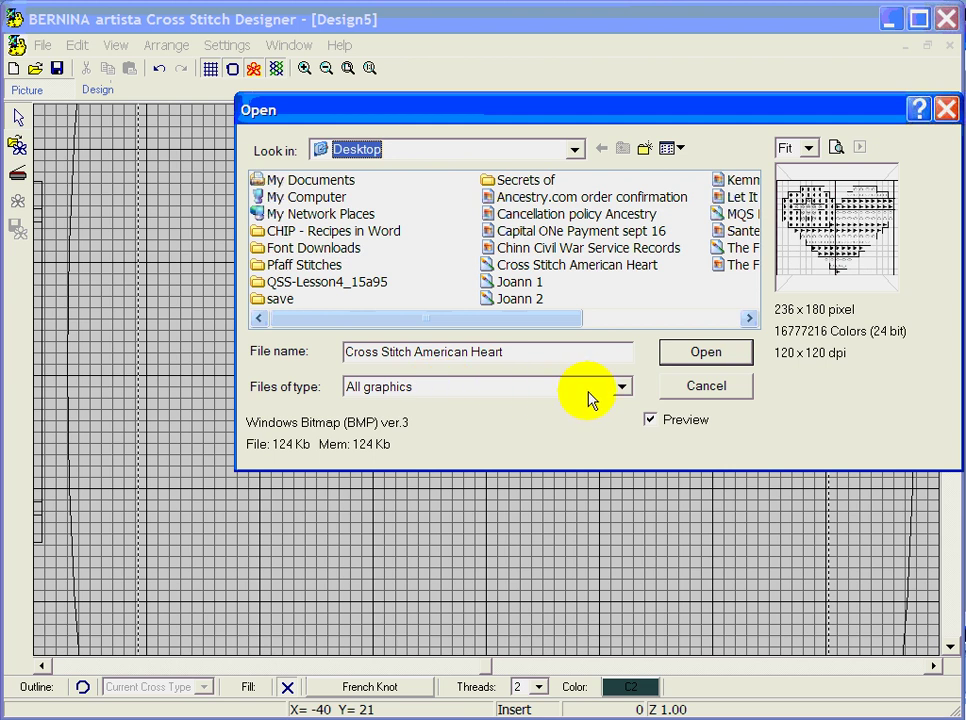
{"action": "left_click", "coordinate": [489, 268]}
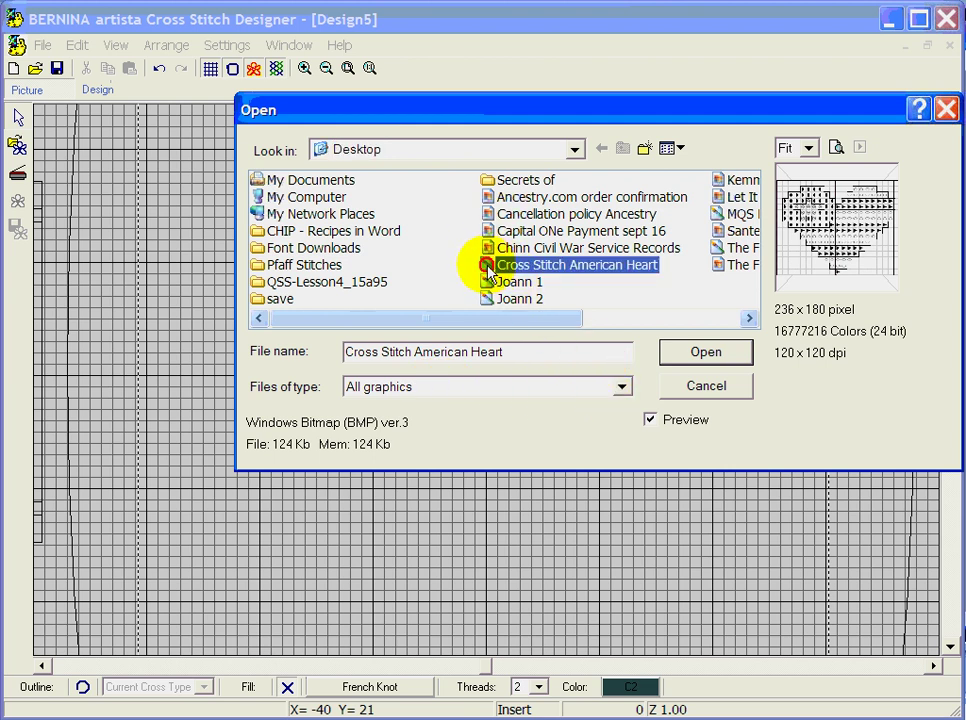
{"action": "left_click", "coordinate": [708, 351]}
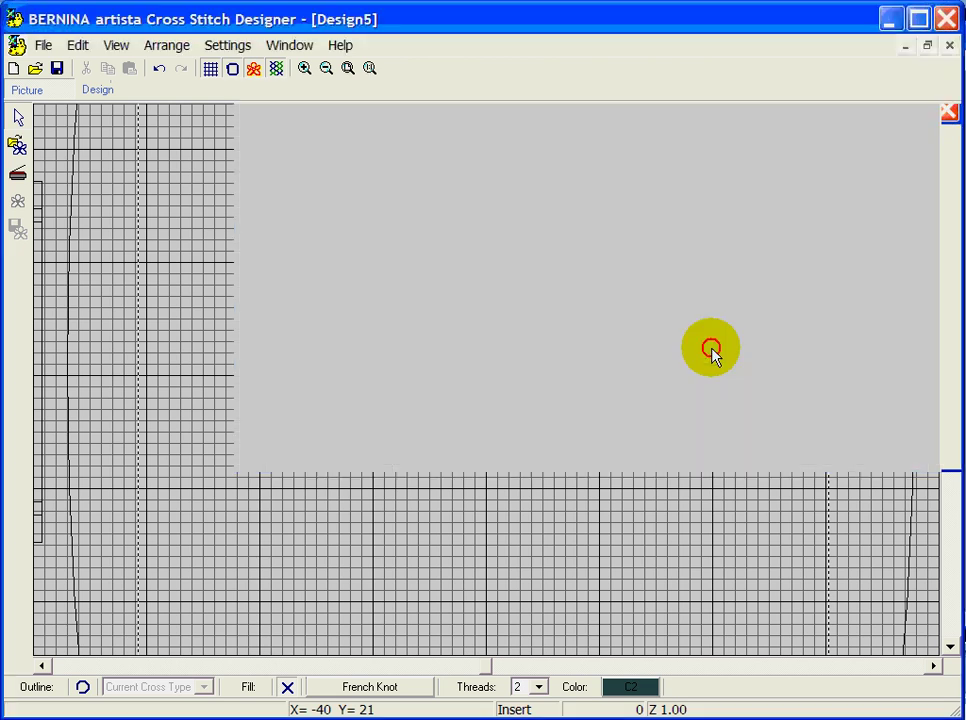
- Frame the heart chart closely and compare its printed squares with the stitch grid by hiding and redisplaying the grid
{"action": "left_click", "coordinate": [304, 68]}
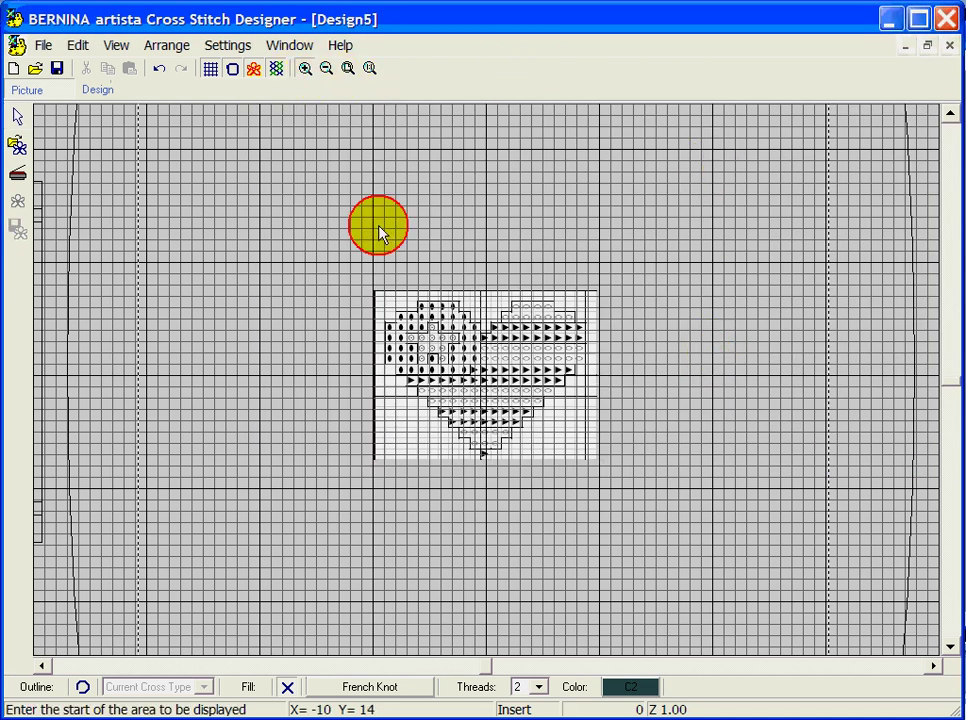
{"action": "left_click_drag", "start_coordinate": [349, 265], "coordinate": [632, 494]}
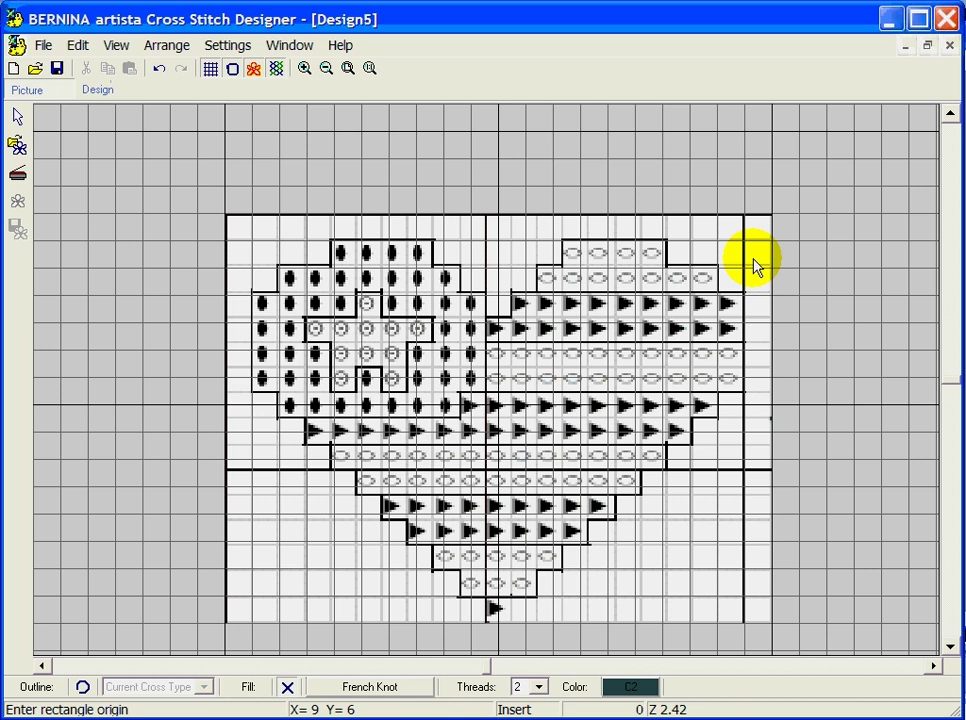
{"action": "left_click", "coordinate": [211, 70]}
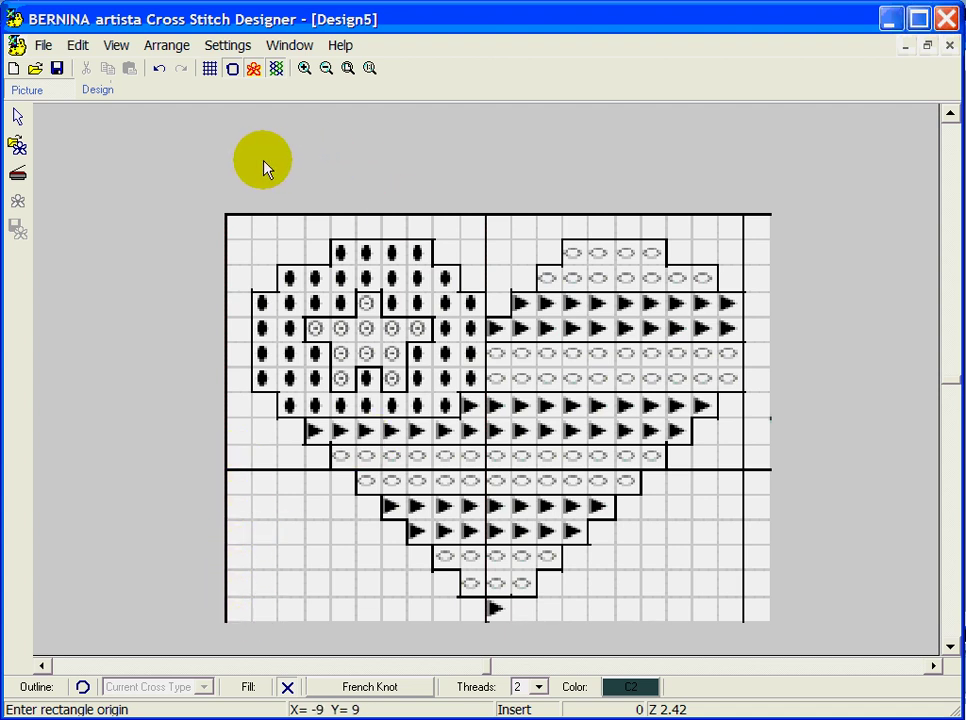
{"action": "left_click", "coordinate": [210, 72]}
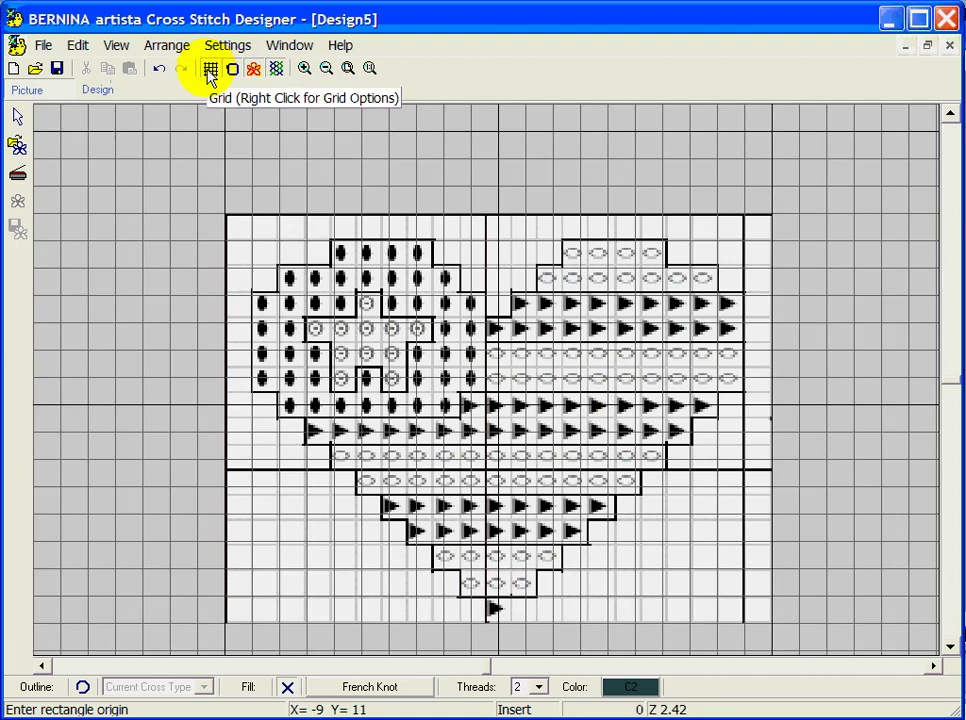
- Resize the heart chart bitmap to 21 crosses wide and 16 crosses high
{"action": "left_click", "coordinate": [16, 118]}
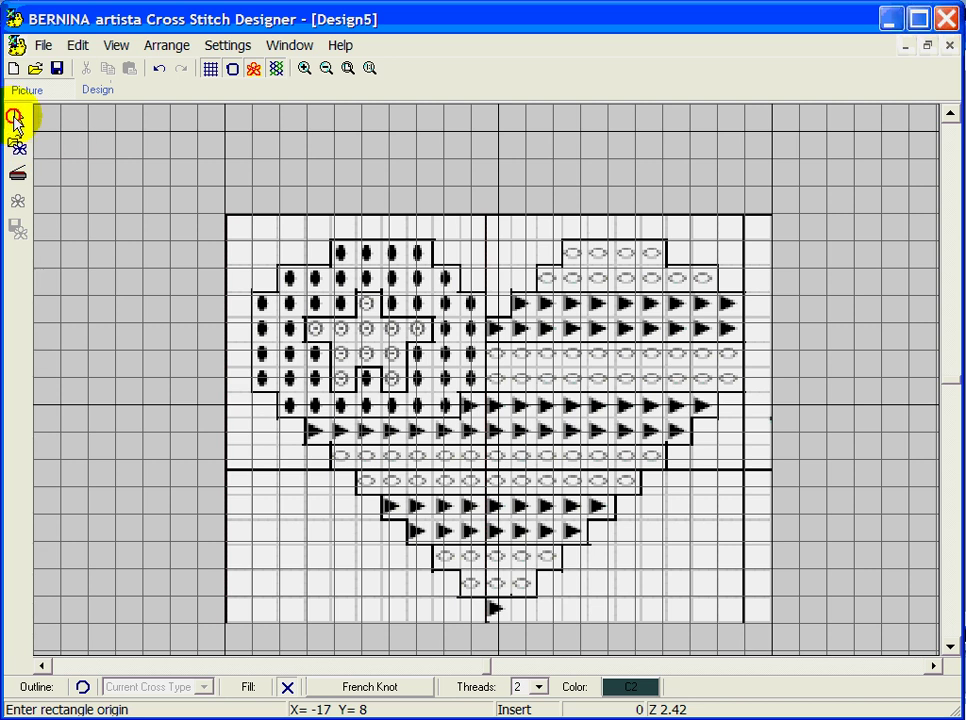
{"action": "left_click", "coordinate": [370, 305]}
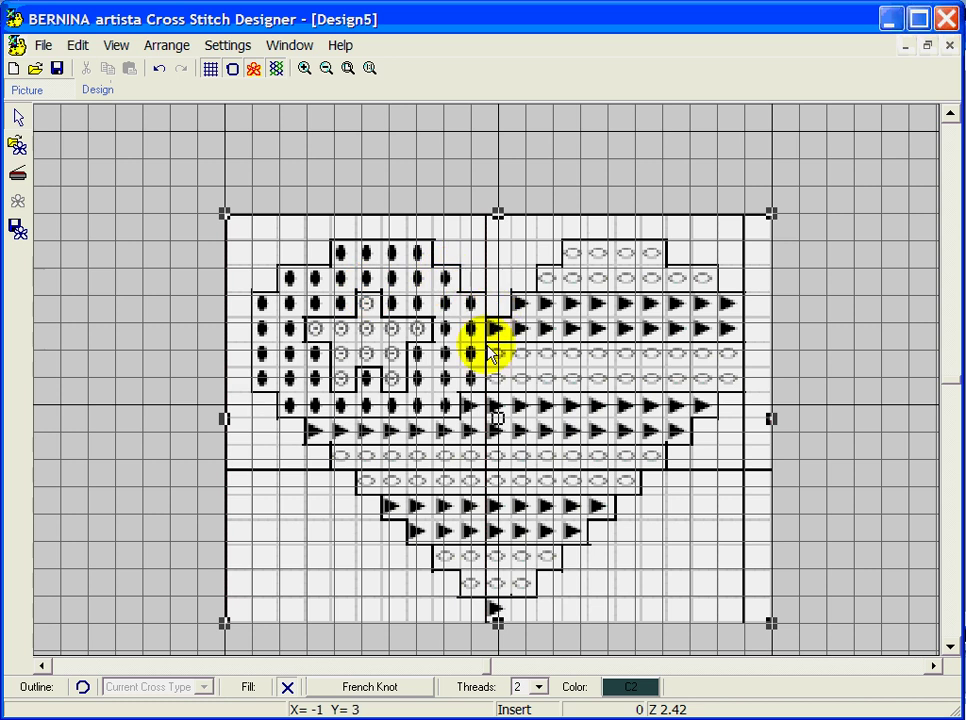
{"action": "double_click", "coordinate": [464, 386]}
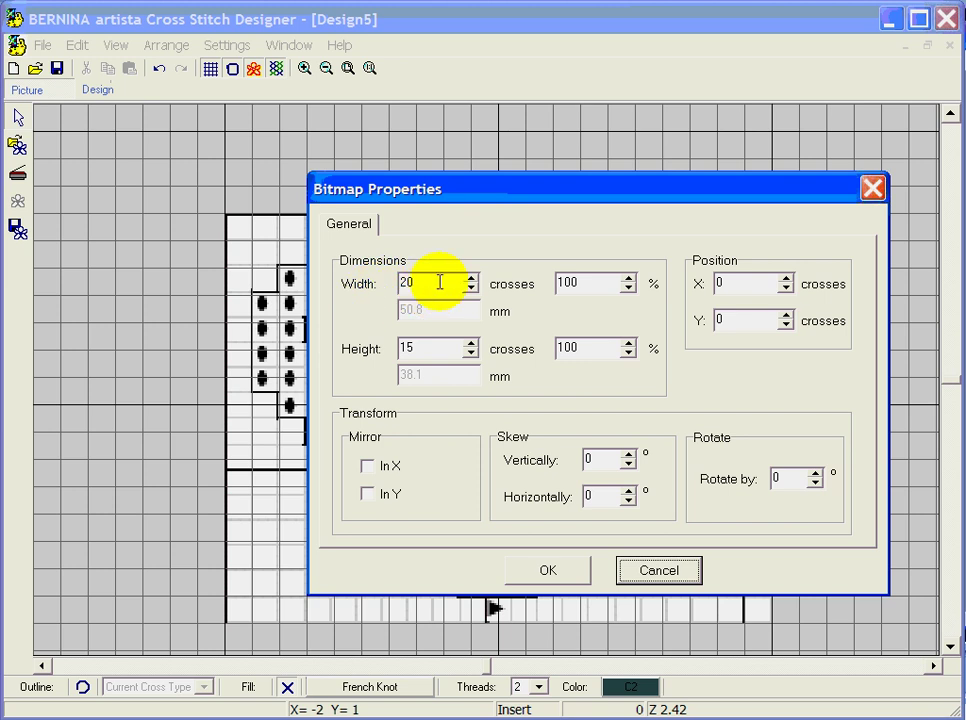
{"action": "left_click_drag", "start_coordinate": [439, 282], "coordinate": [384, 282]}
{"action": "type", "text": "21"}
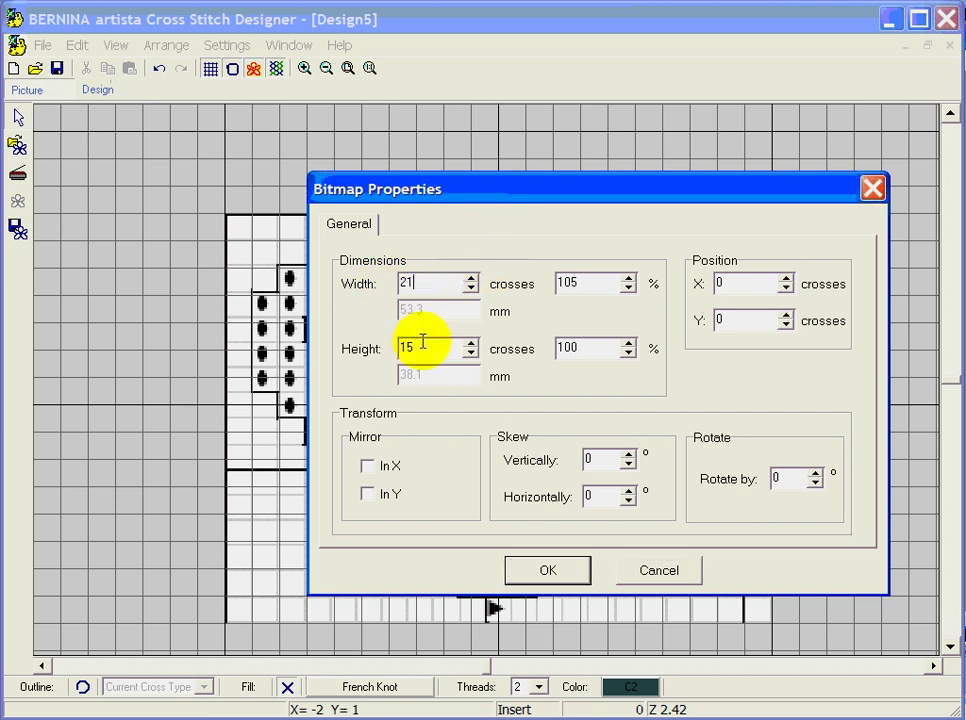
{"action": "left_click_drag", "start_coordinate": [425, 348], "coordinate": [401, 348]}
{"action": "type", "text": "1"}
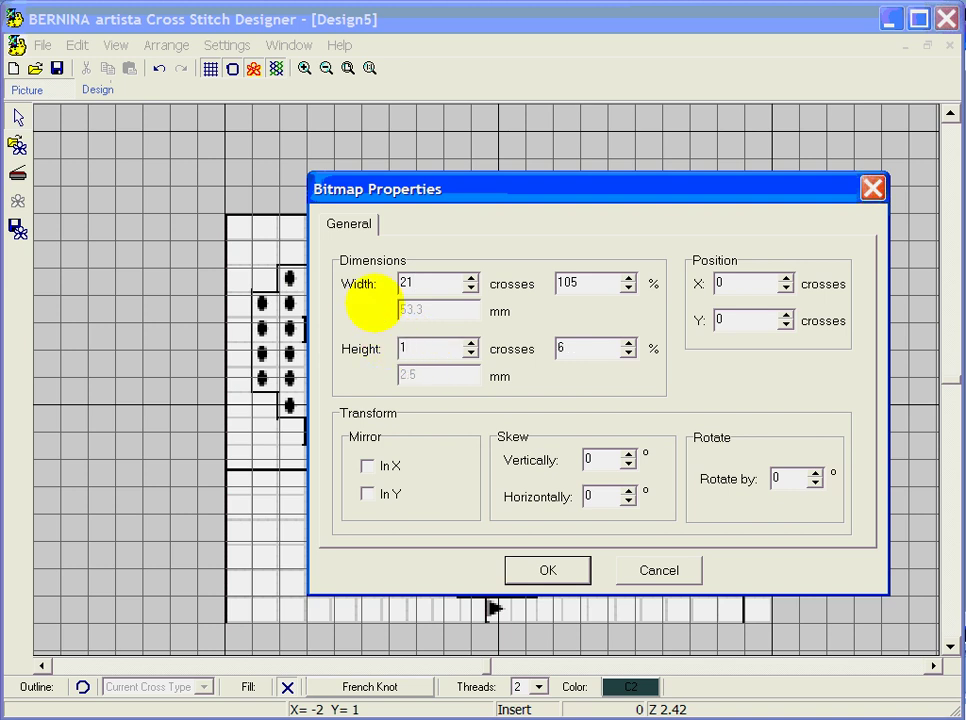
{"action": "type", "text": "6"}
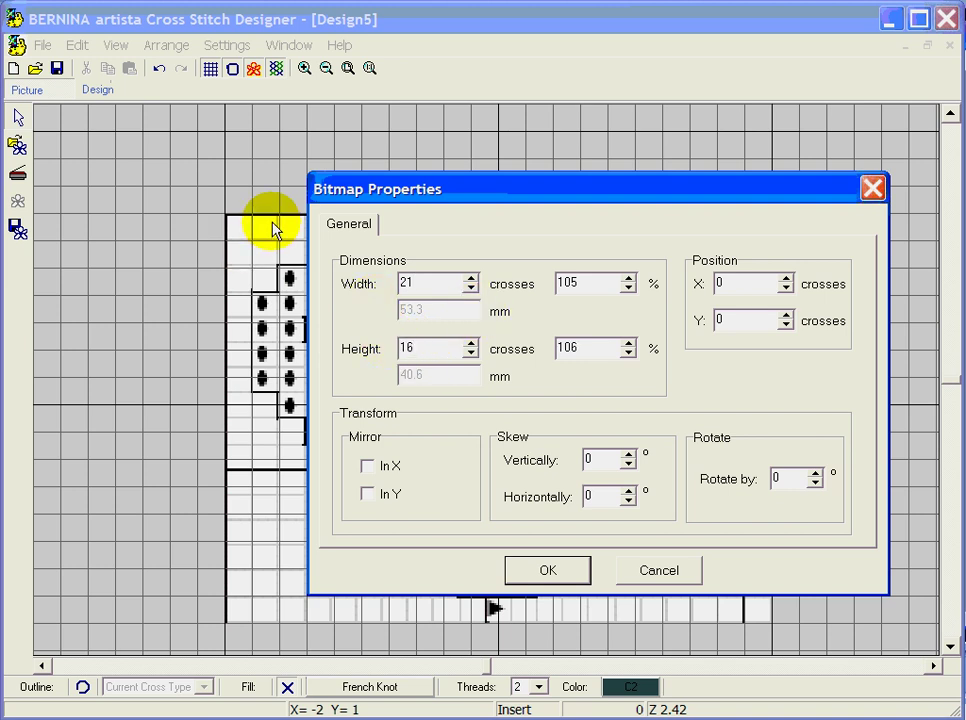
{"action": "left_click", "coordinate": [777, 478]}
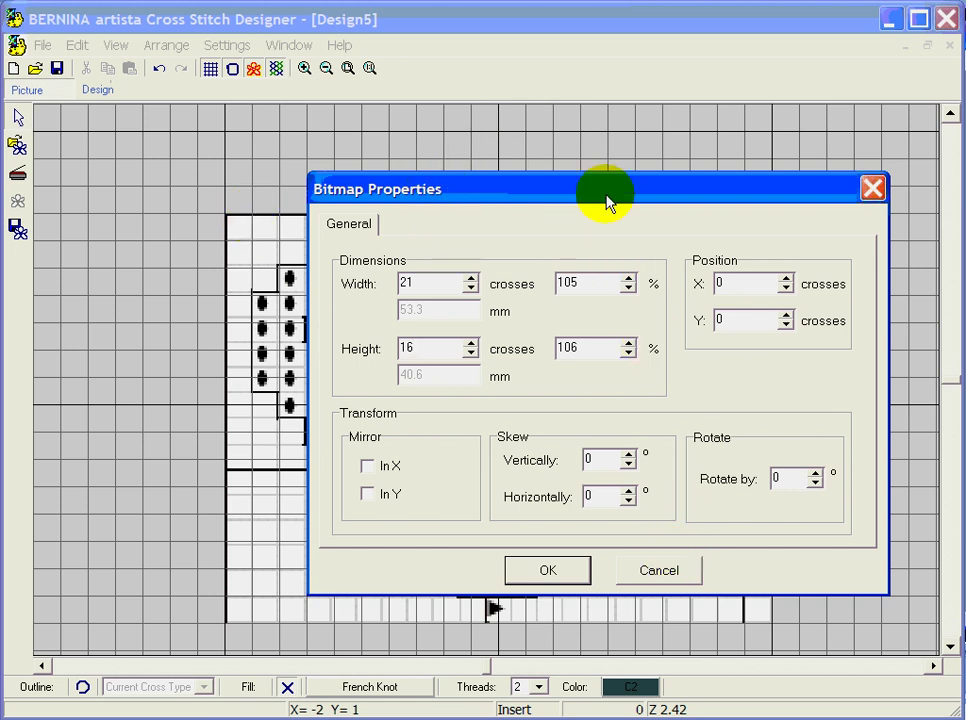
{"action": "left_click", "coordinate": [563, 575]}
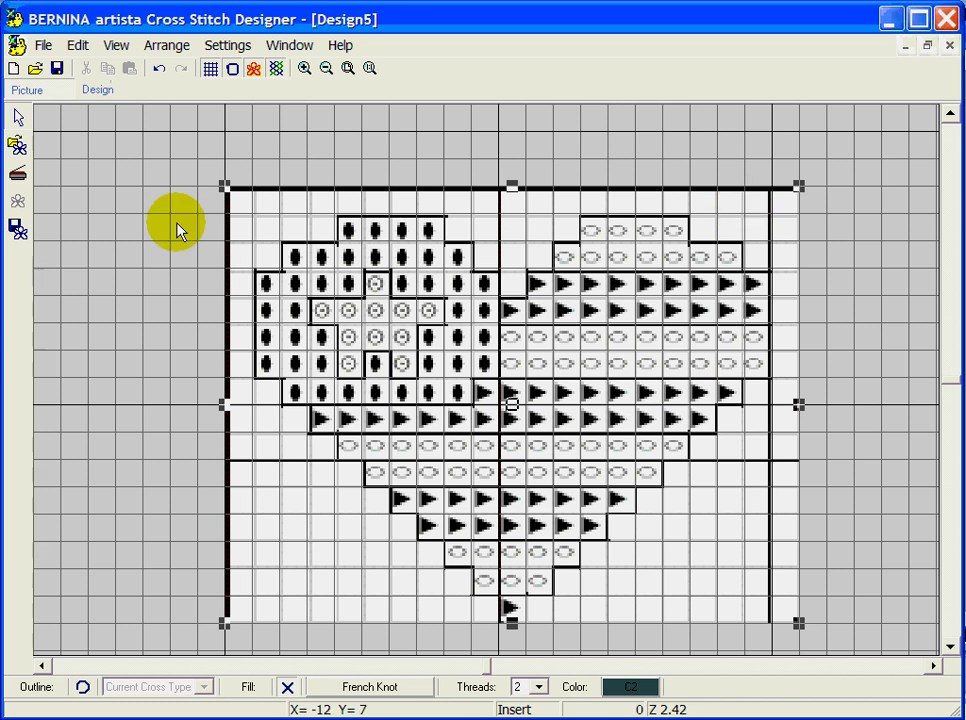
- In Design mode, draw a nine-by-two rectangle of white C1 Full Crosses over the shared columns of the two middle triangle-symbol rows
{"action": "left_click", "coordinate": [108, 92]}
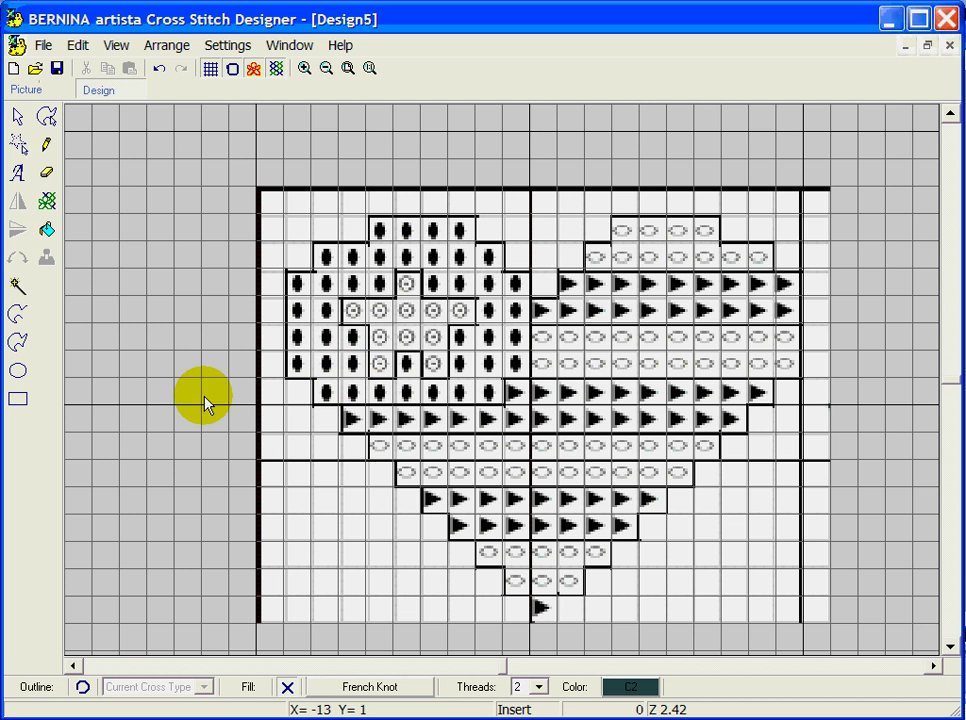
{"action": "left_click", "coordinate": [341, 690]}
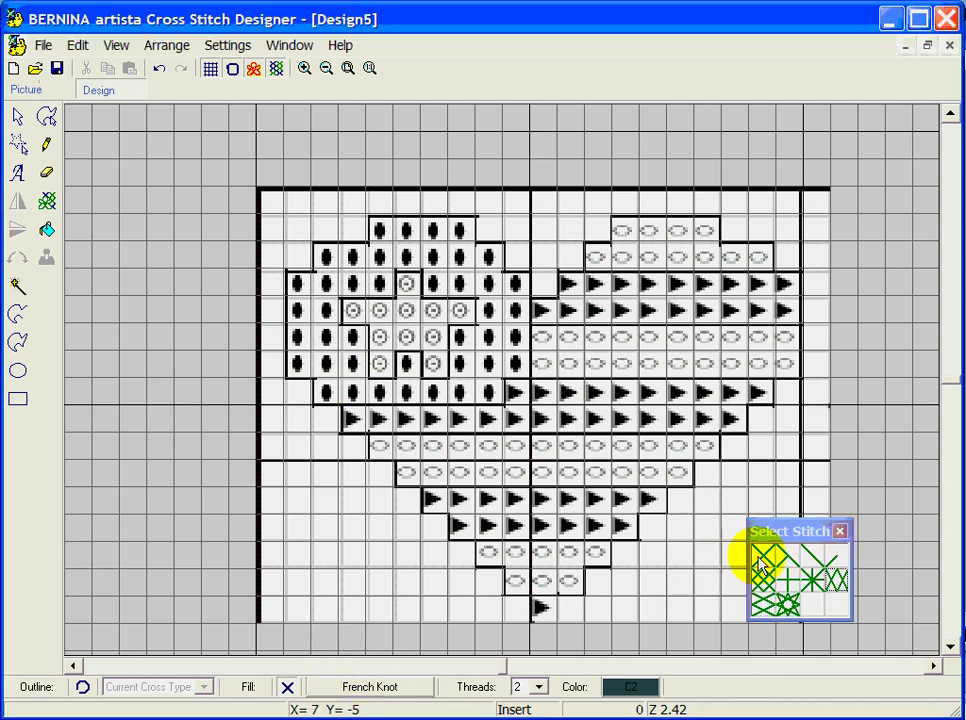
{"action": "left_click", "coordinate": [761, 563]}
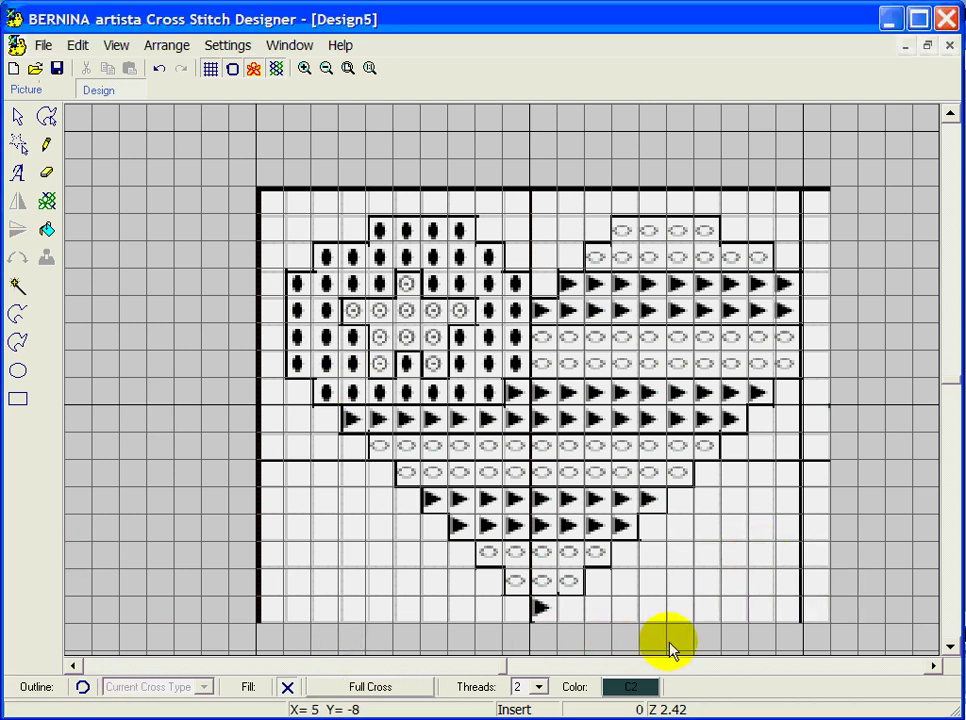
{"action": "left_click", "coordinate": [640, 688]}
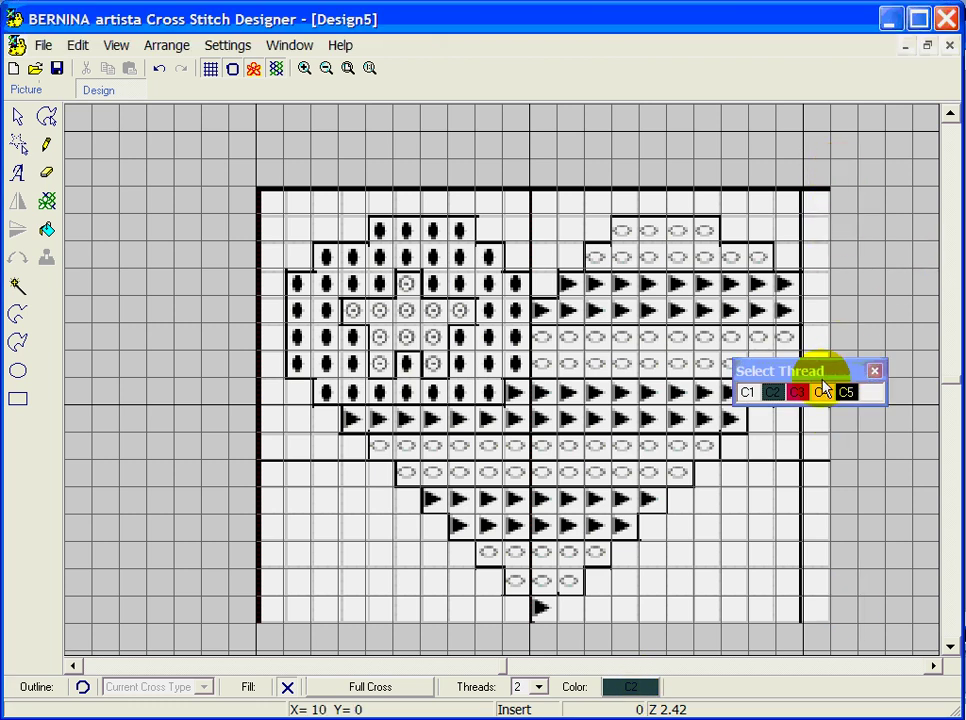
{"action": "left_click_drag", "start_coordinate": [826, 372], "coordinate": [842, 150]}
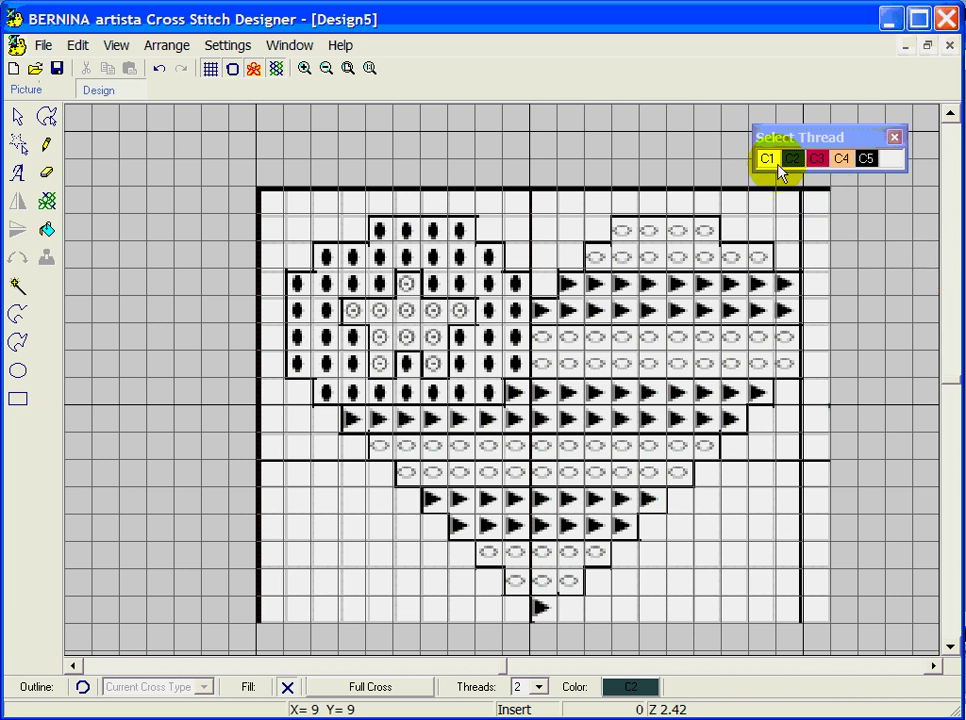
{"action": "left_click", "coordinate": [768, 160]}
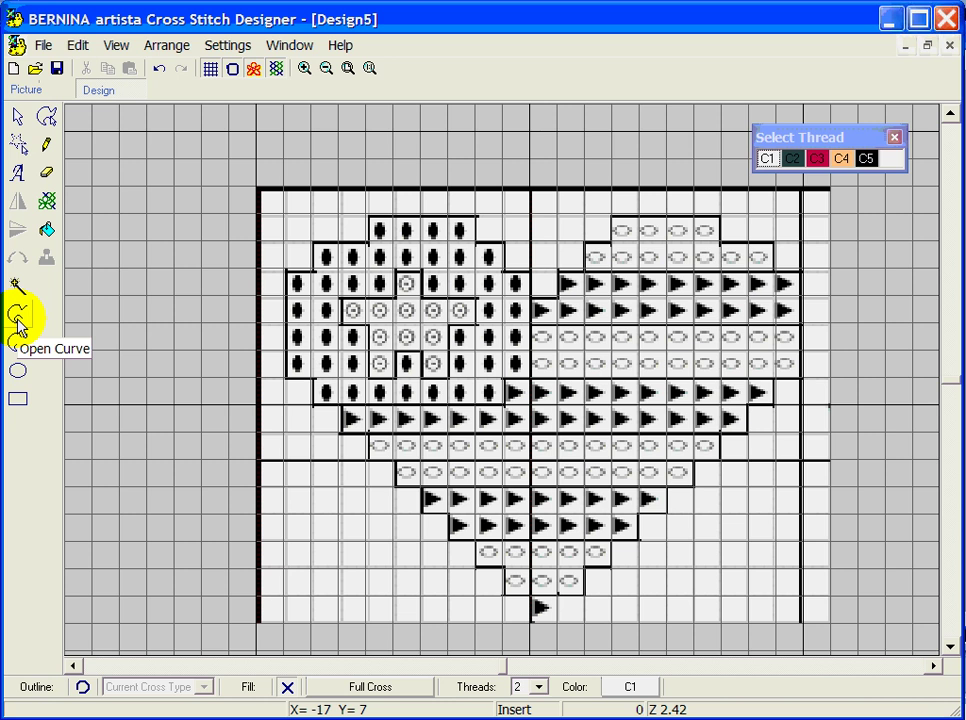
{"action": "left_click", "coordinate": [17, 400]}
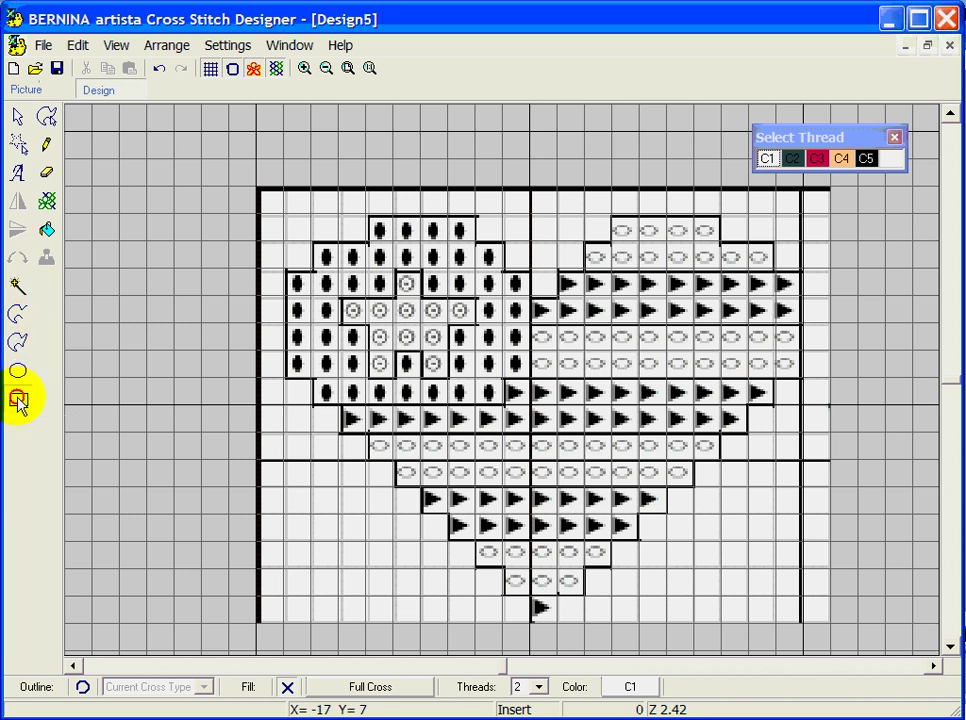
{"action": "left_click", "coordinate": [509, 389]}
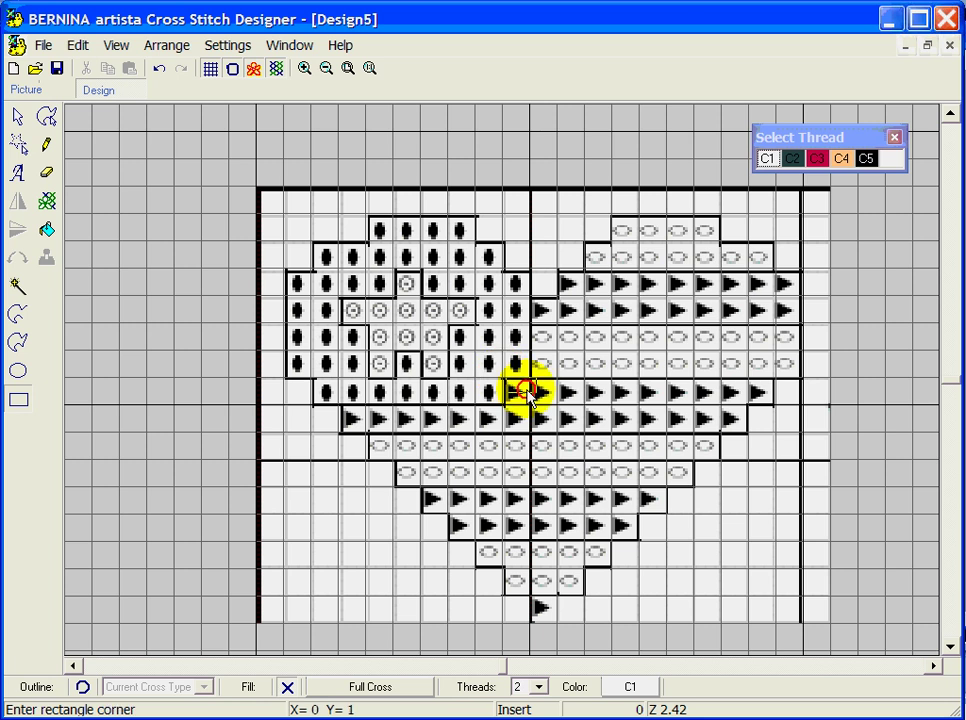
{"action": "left_click", "coordinate": [747, 442]}
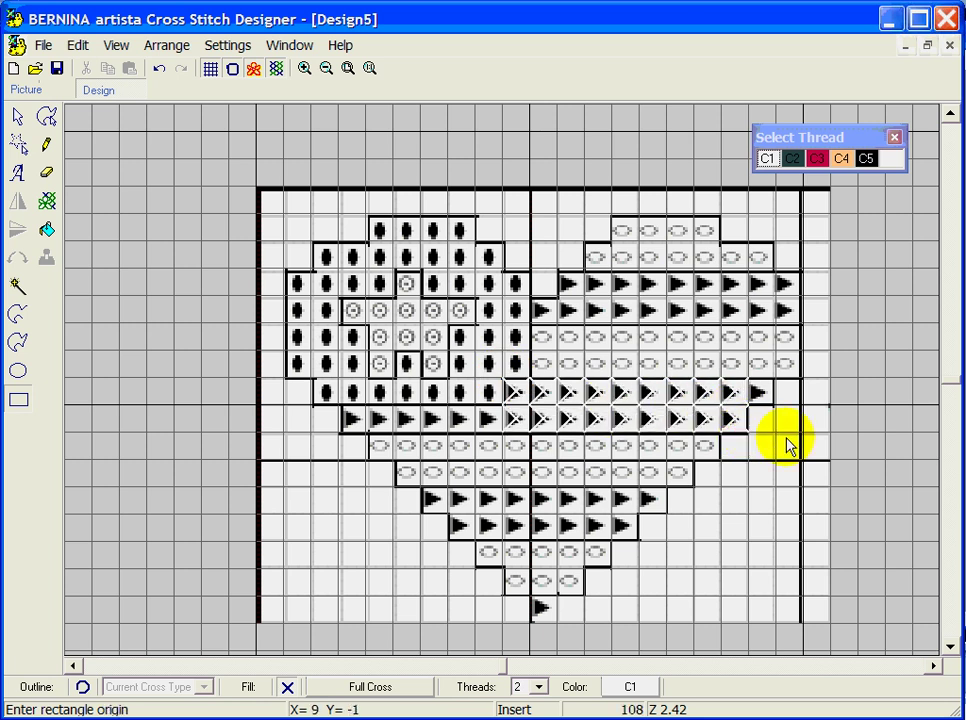
- Complete the two middle triangle rows with C1: an Open Curve over the six left cells and a Pencil cross at the upper row's right end
{"action": "left_click", "coordinate": [277, 69]}
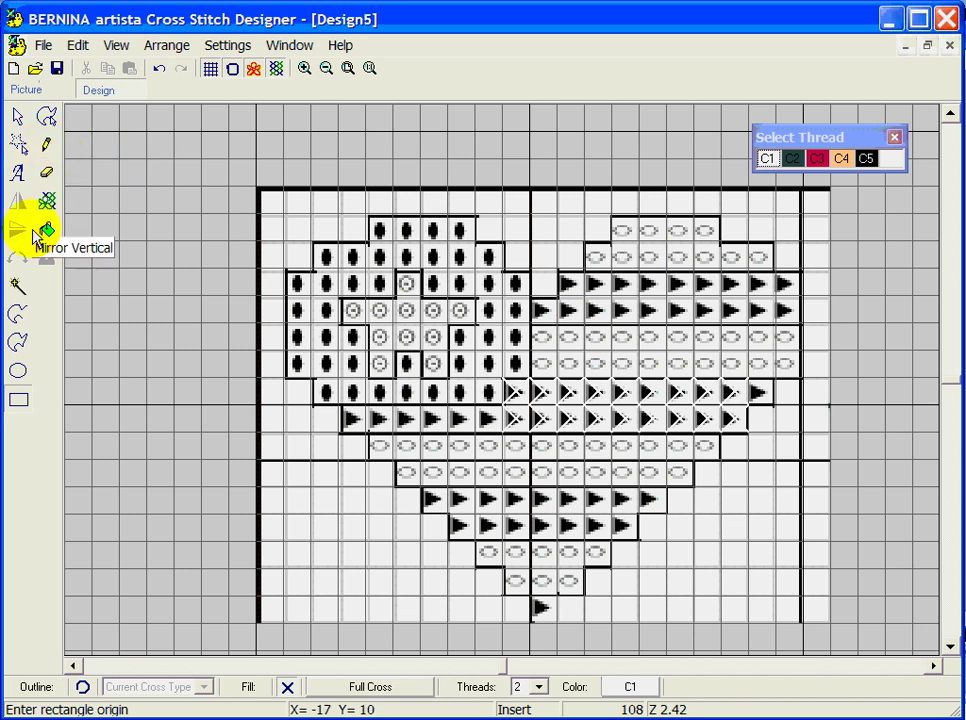
{"action": "left_click", "coordinate": [16, 316]}
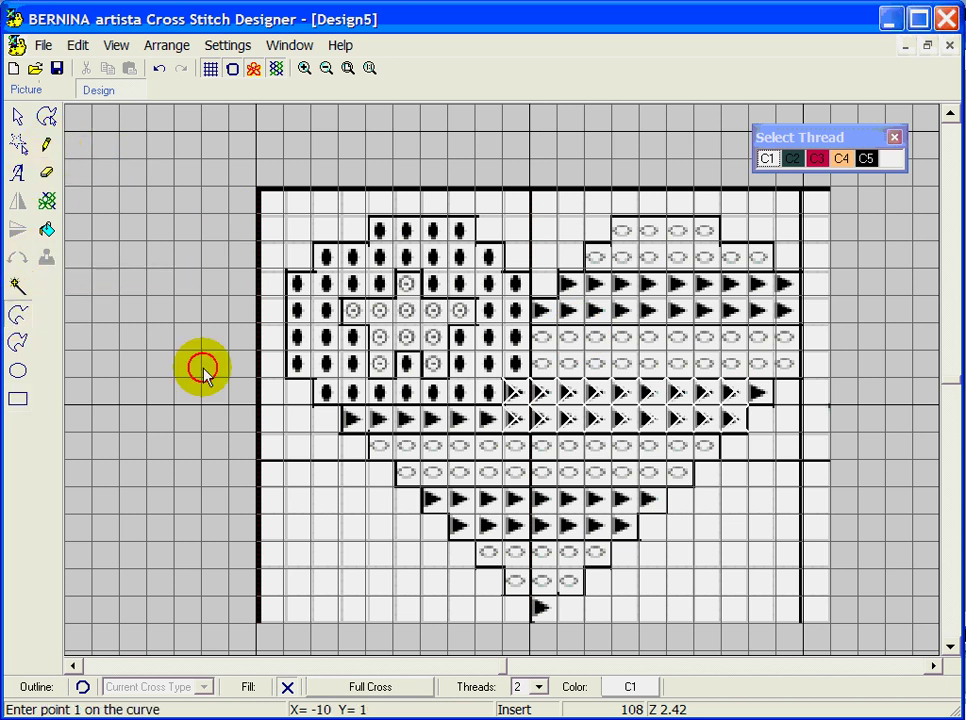
{"action": "left_click", "coordinate": [348, 418]}
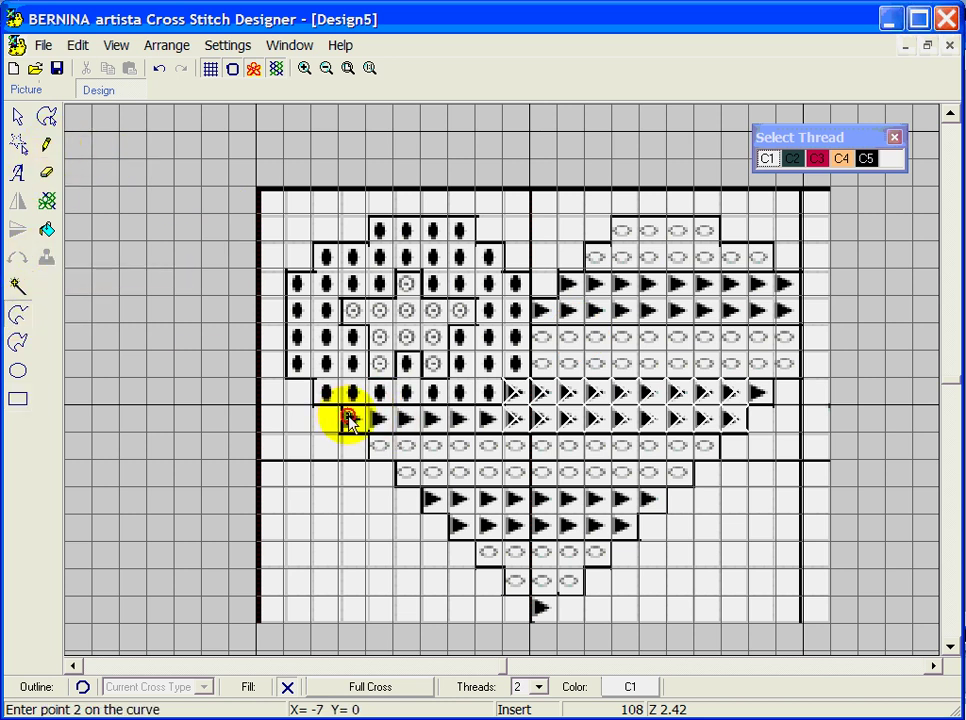
{"action": "left_click", "coordinate": [490, 418]}
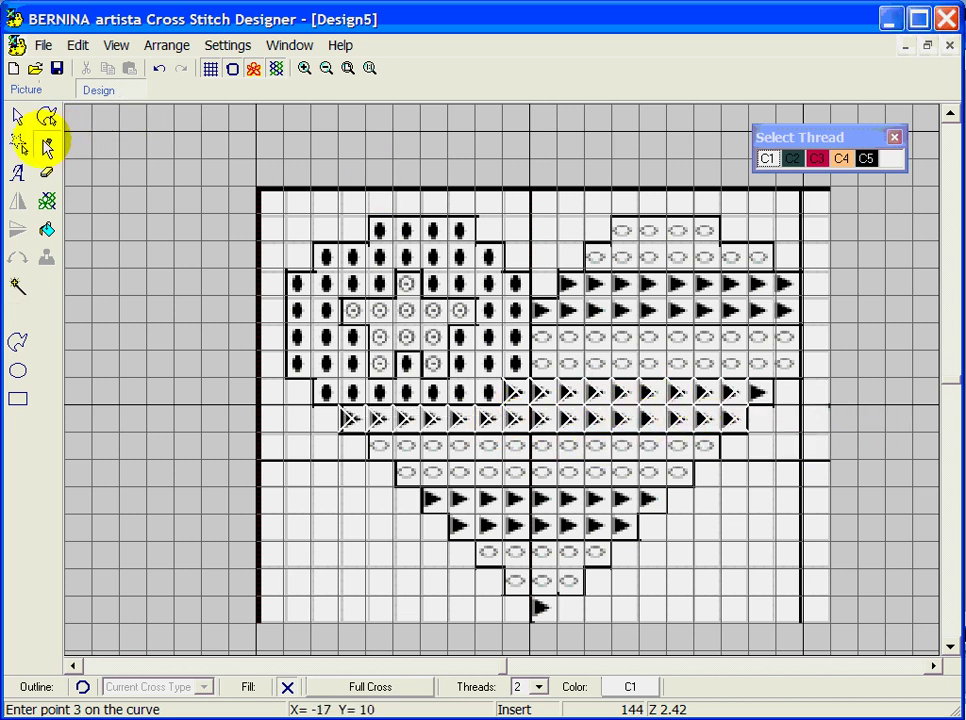
{"action": "left_click", "coordinate": [46, 144]}
{"action": "left_click", "coordinate": [760, 393]}
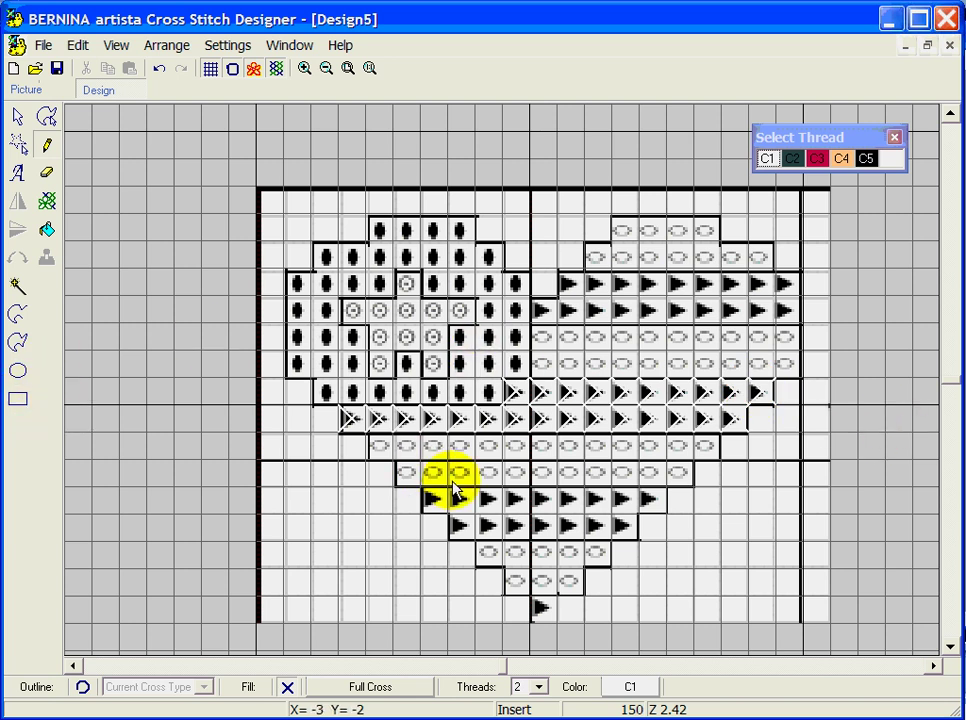
- Draw C1 Full Crosses with the Pencil over the two lower triangle-symbol rows and the single triangle at the heart's tip
{"action": "mouse_move", "coordinate": [433, 502]}
{"action": "left_mouse_down"}
{"action": "mouse_move", "coordinate": [656, 511]}
{"action": "mouse_move", "coordinate": [459, 524]}
{"action": "left_mouse_up"}
{"action": "left_click_drag", "start_coordinate": [563, 545], "coordinate": [634, 543]}
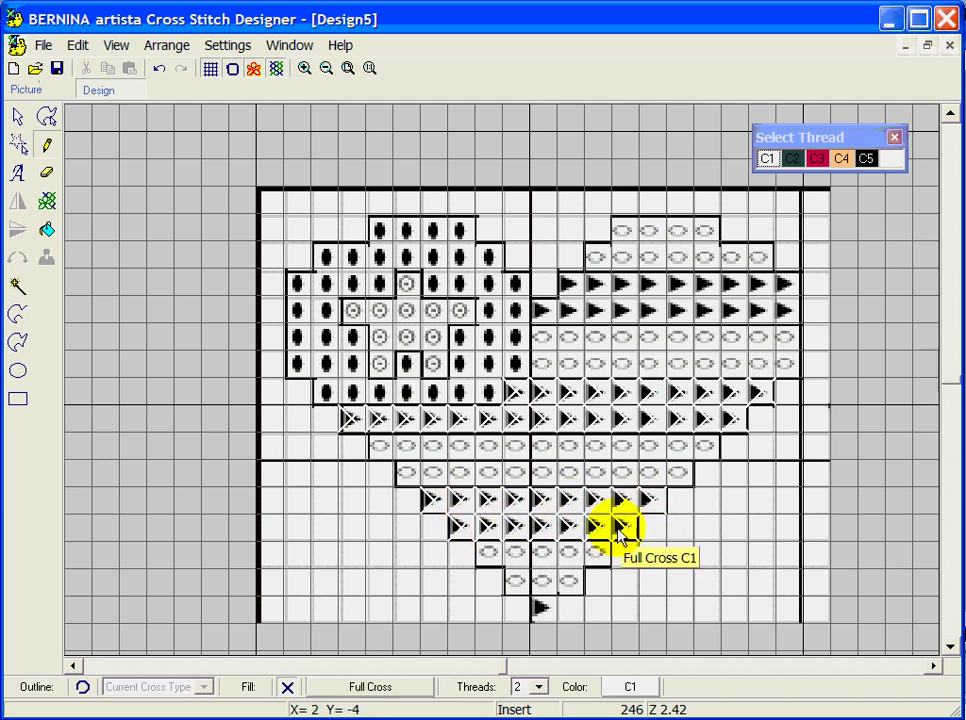
{"action": "left_click", "coordinate": [537, 607]}
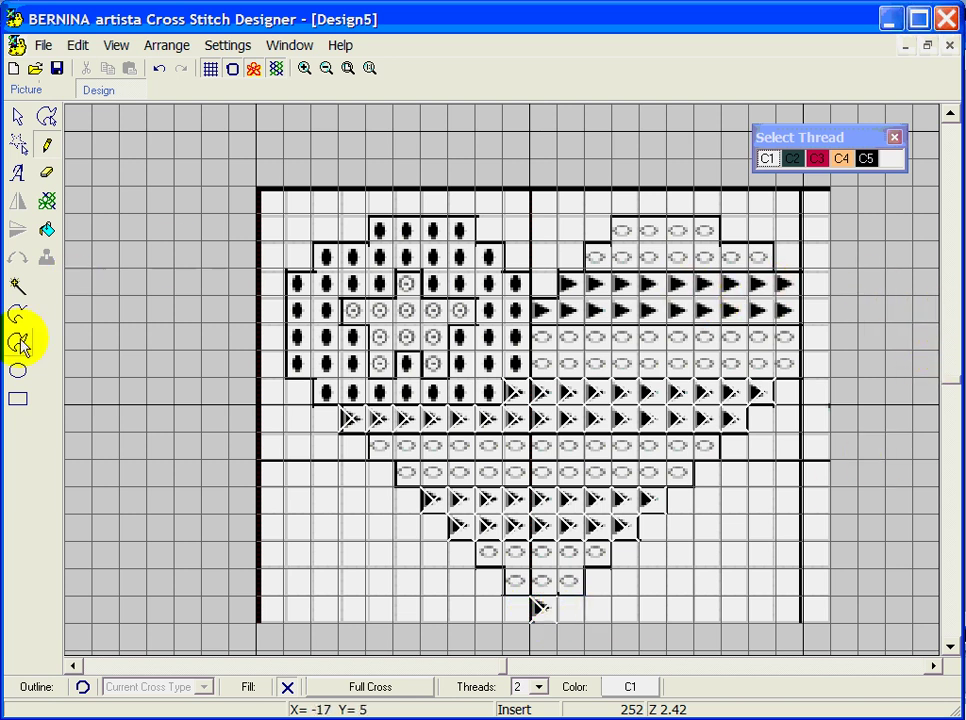
- Cover the two upper-right triangle rows with C1 Full Crosses, using an eighteen-cell rectangle plus one Pencil cross at the lower row's left end
{"action": "left_click", "coordinate": [18, 400]}
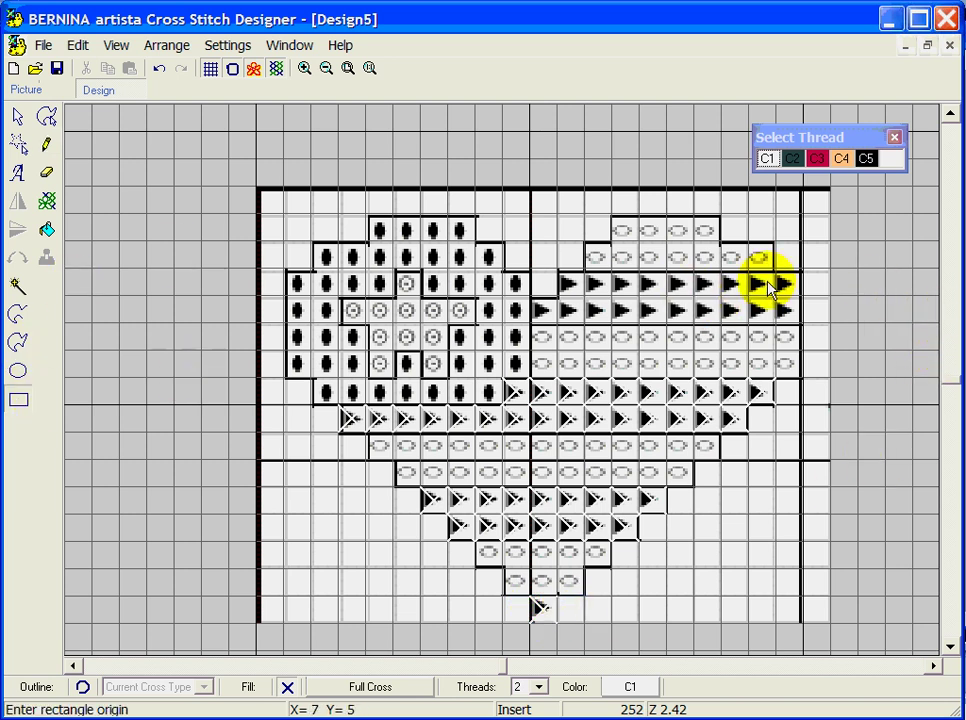
{"action": "left_click", "coordinate": [562, 278]}
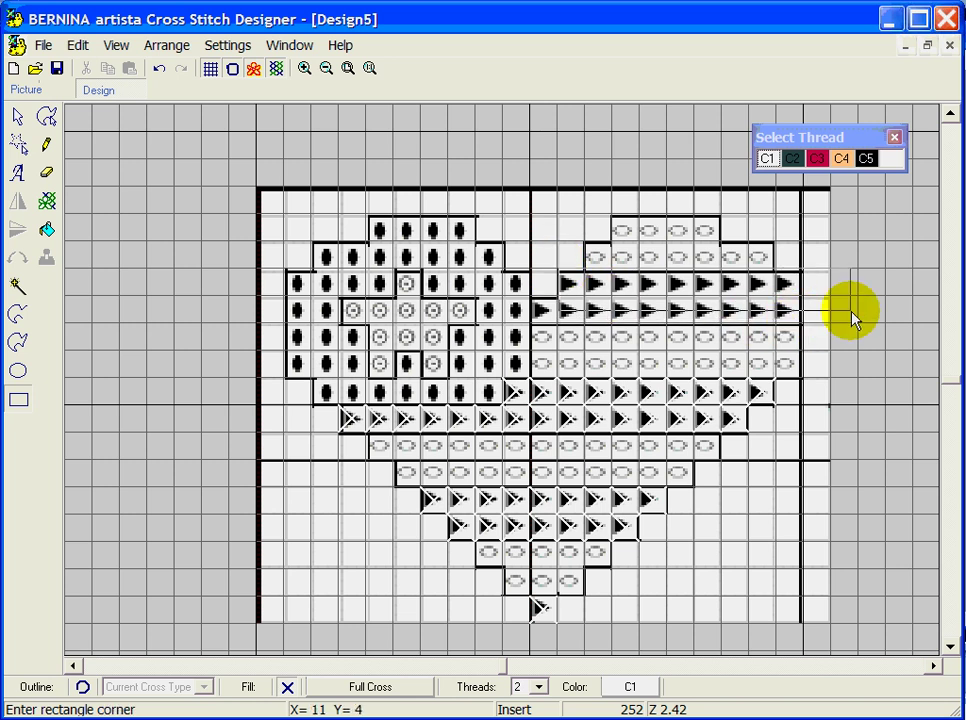
{"action": "left_click", "coordinate": [790, 320]}
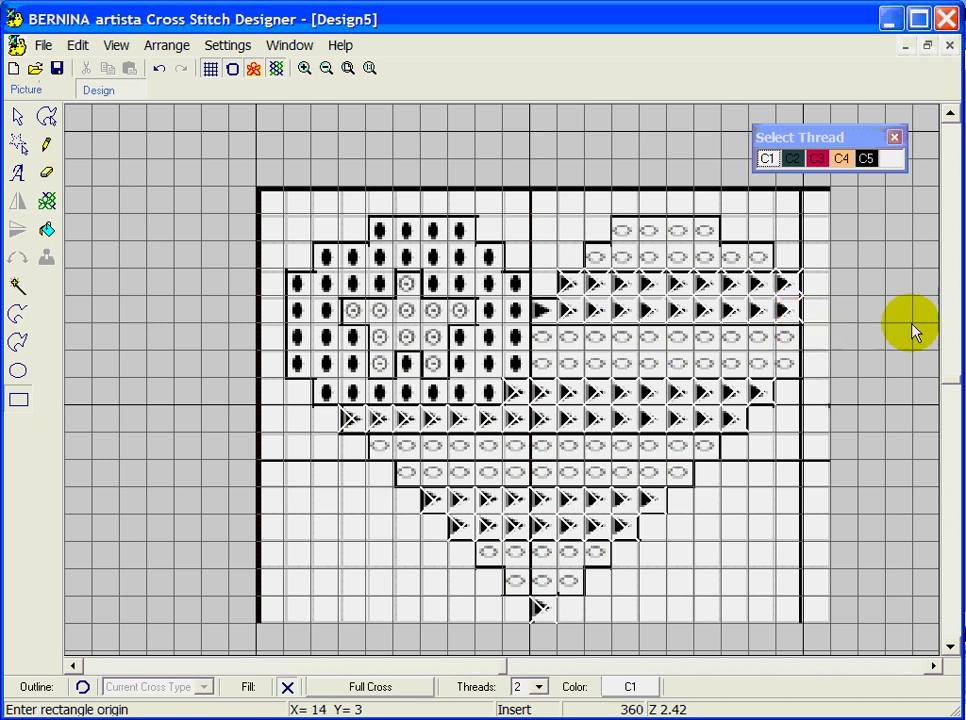
{"action": "left_click", "coordinate": [46, 145]}
{"action": "left_click", "coordinate": [541, 311]}
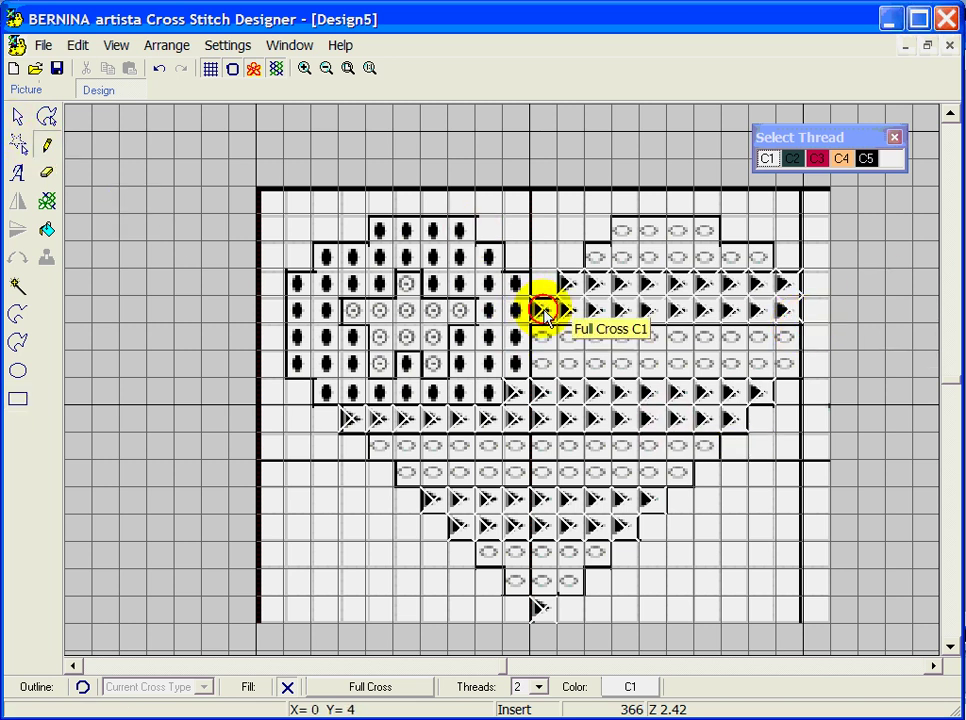
- Outline the heart's dark-oval area with C2 Full Crosses by tracing an Open Curve through its outermost cells, leaving the centre open
{"action": "left_click", "coordinate": [790, 160]}
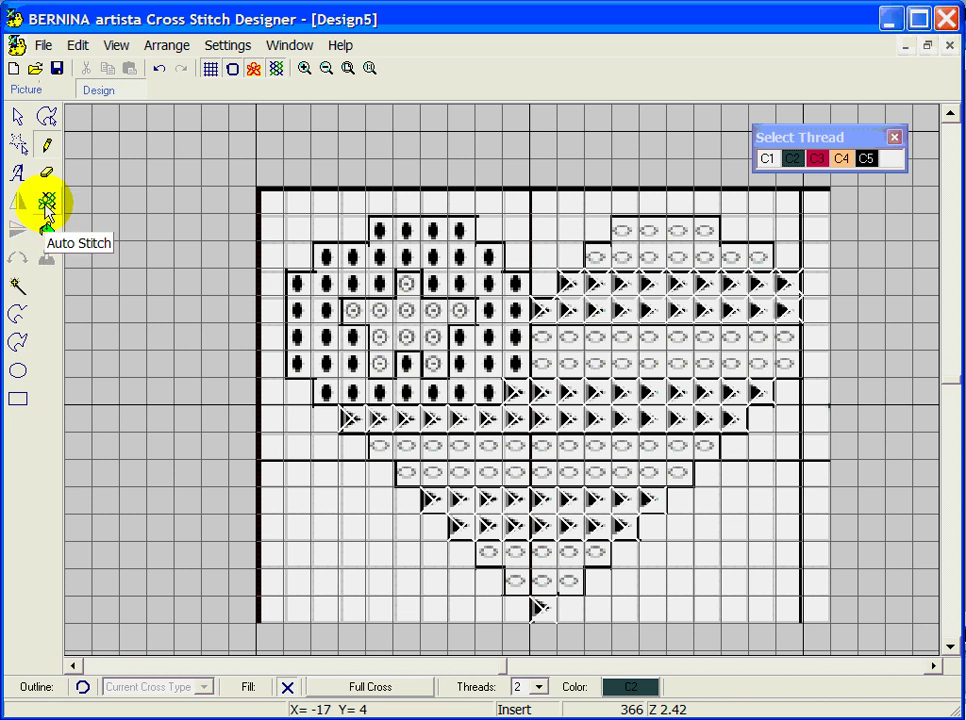
{"action": "left_click", "coordinate": [20, 316]}
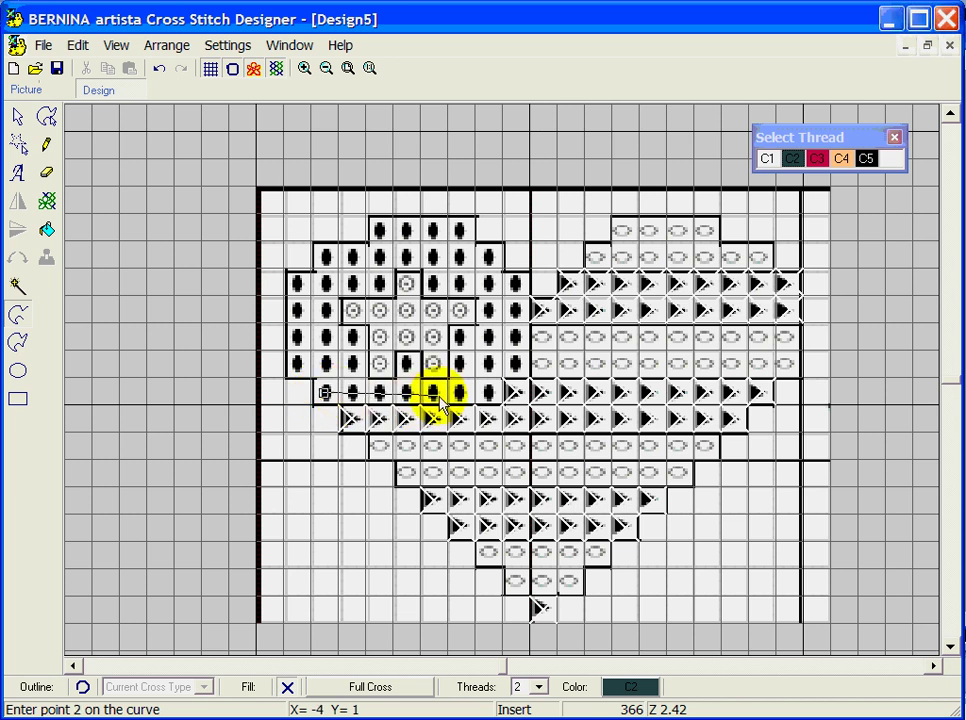
{"action": "left_click", "coordinate": [488, 393]}
{"action": "left_click", "coordinate": [488, 364]}
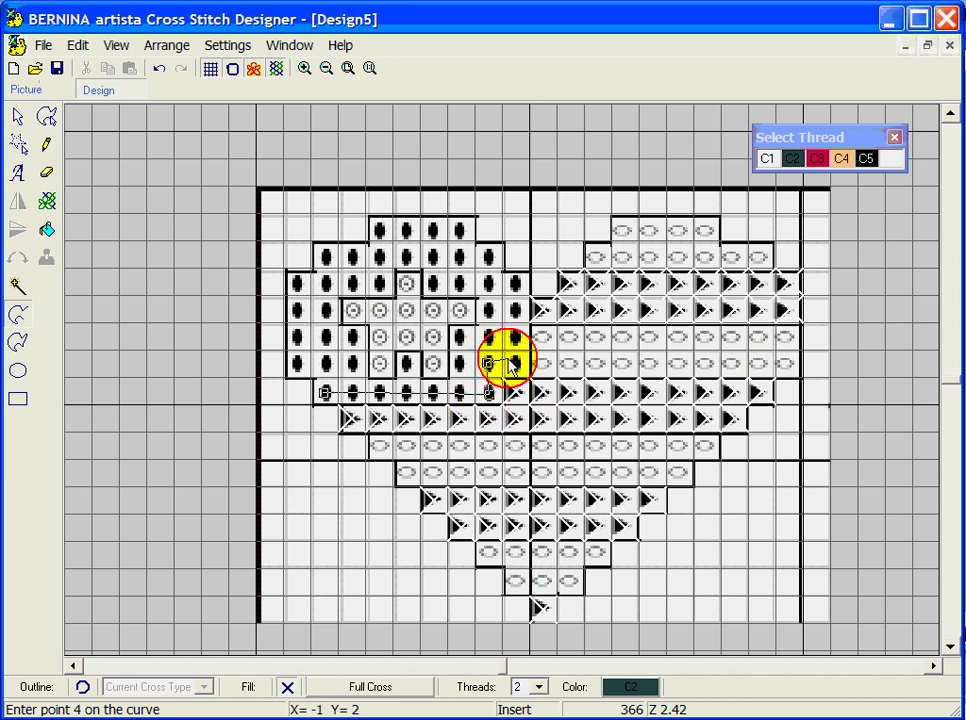
{"action": "left_click", "coordinate": [515, 363]}
{"action": "left_click", "coordinate": [517, 281]}
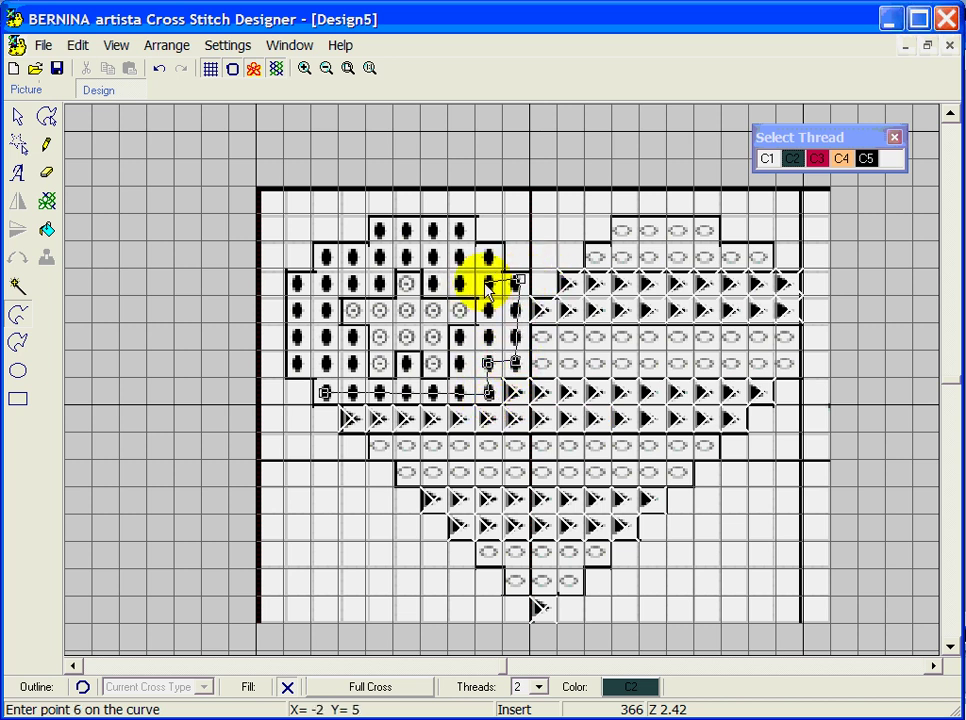
{"action": "left_click", "coordinate": [488, 283]}
{"action": "left_click", "coordinate": [488, 257]}
{"action": "left_click", "coordinate": [460, 257]}
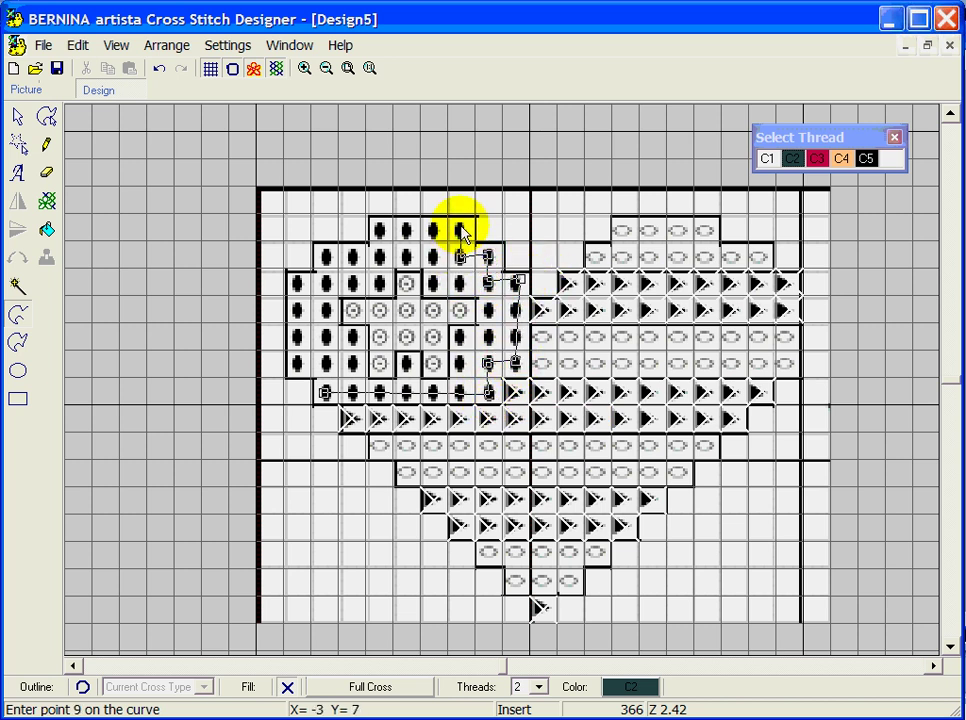
{"action": "left_click", "coordinate": [460, 230]}
{"action": "left_click", "coordinate": [379, 230]}
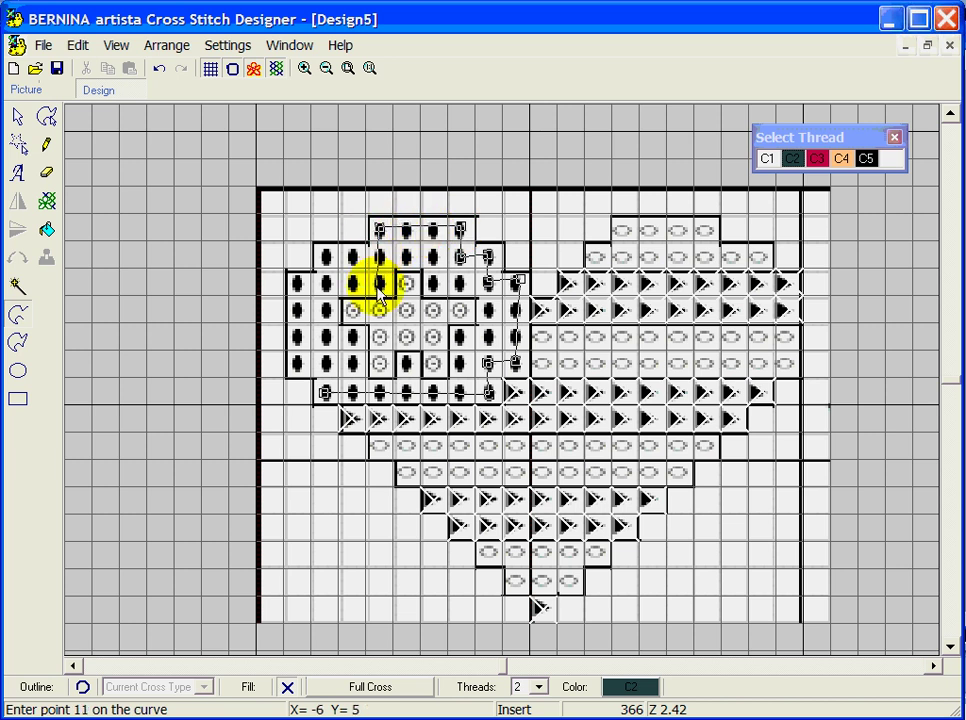
{"action": "left_click", "coordinate": [379, 257]}
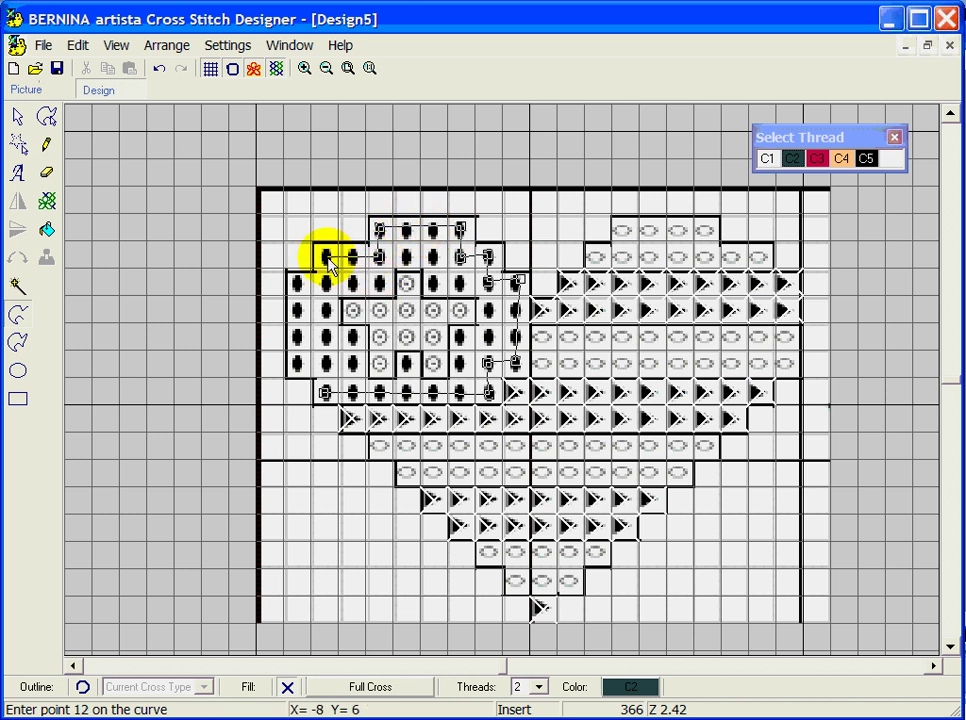
{"action": "left_click", "coordinate": [326, 256]}
{"action": "left_click", "coordinate": [326, 285]}
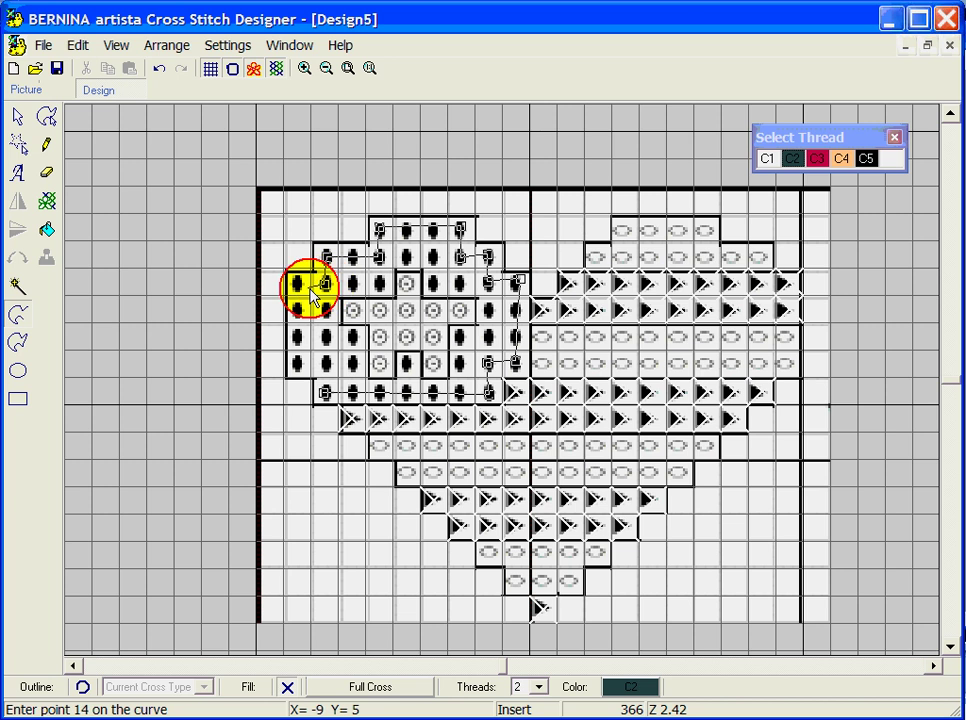
{"action": "left_click", "coordinate": [297, 284]}
{"action": "left_click", "coordinate": [297, 364]}
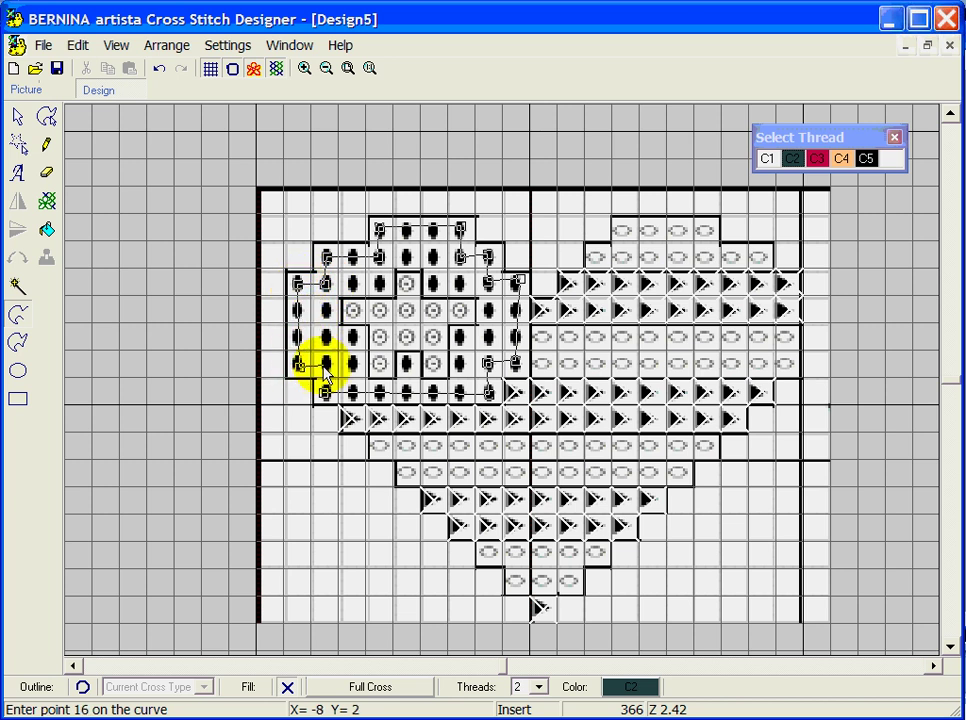
{"action": "left_click", "coordinate": [326, 366]}
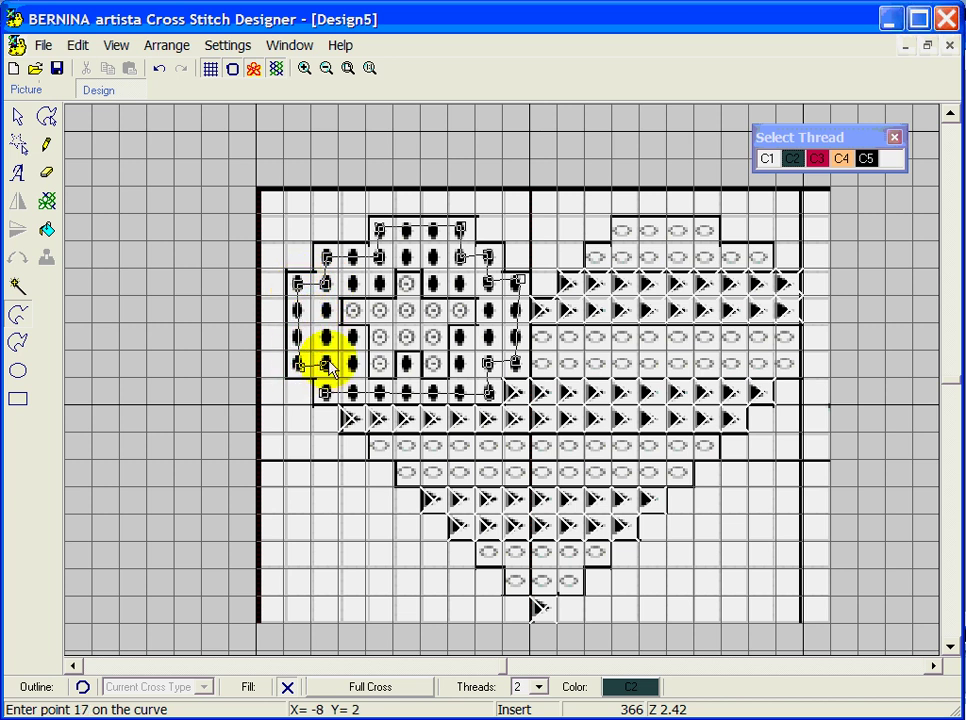
{"action": "key", "text": "Return"}
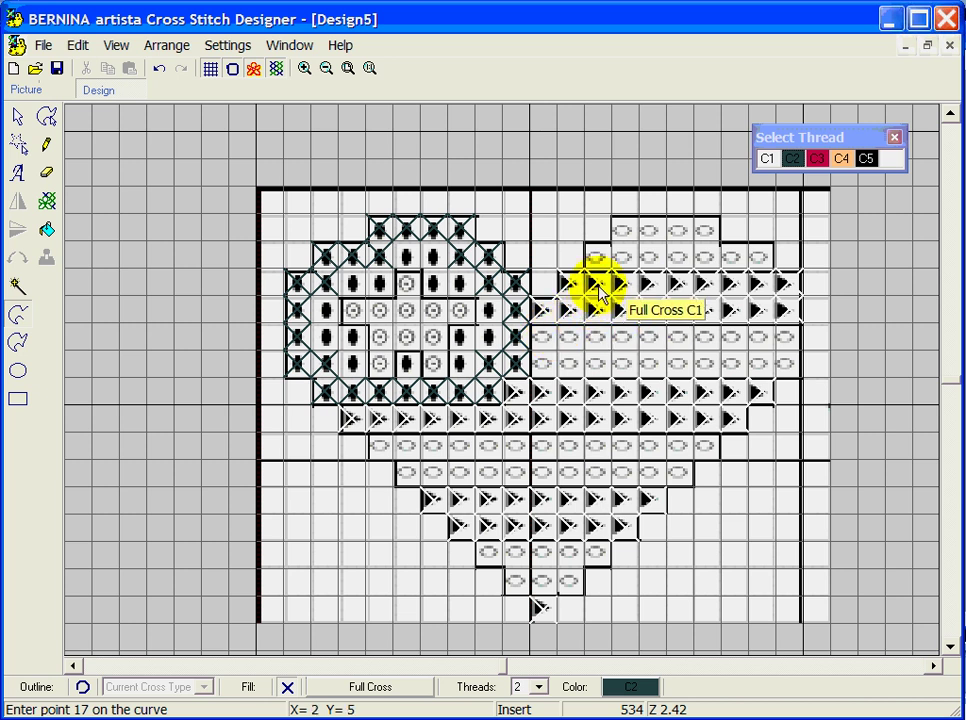
- Fill the remaining dark-oval cells around the star with C2 Pencil crosses and check the design briefly in solid display
{"action": "left_click", "coordinate": [47, 144]}
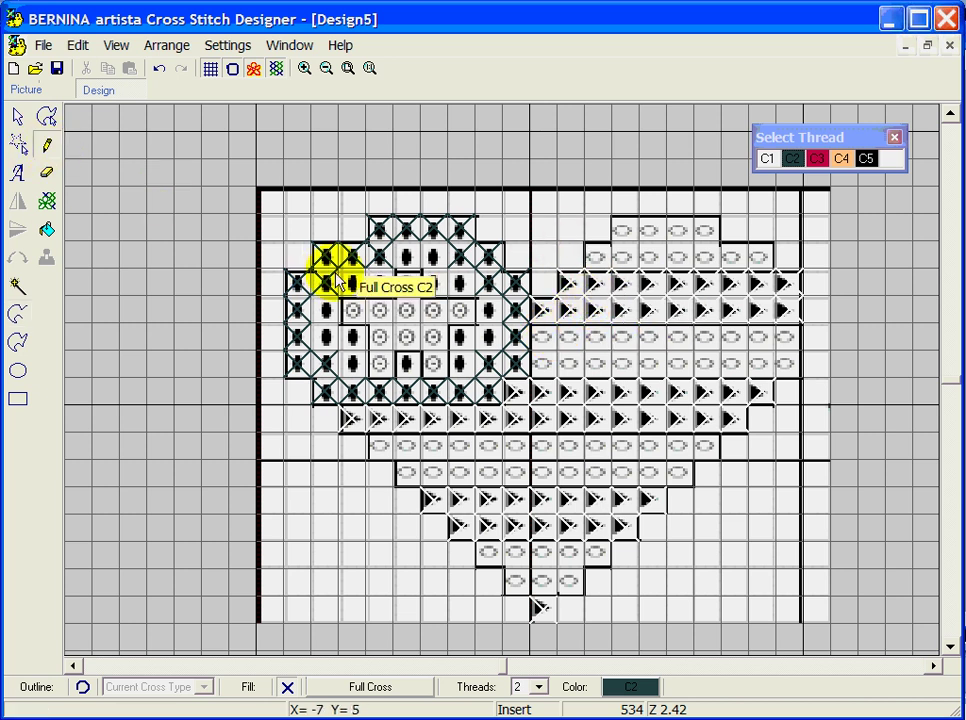
{"action": "mouse_move", "coordinate": [337, 279]}
{"action": "left_mouse_down"}
{"action": "mouse_move", "coordinate": [406, 310]}
{"action": "mouse_move", "coordinate": [356, 284]}
{"action": "mouse_move", "coordinate": [385, 293]}
{"action": "mouse_move", "coordinate": [426, 266]}
{"action": "mouse_move", "coordinate": [411, 265]}
{"action": "mouse_move", "coordinate": [440, 262]}
{"action": "mouse_move", "coordinate": [440, 290]}
{"action": "mouse_move", "coordinate": [468, 292]}
{"action": "mouse_move", "coordinate": [500, 314]}
{"action": "mouse_move", "coordinate": [490, 360]}
{"action": "mouse_move", "coordinate": [465, 344]}
{"action": "mouse_move", "coordinate": [456, 380]}
{"action": "mouse_move", "coordinate": [379, 370]}
{"action": "mouse_move", "coordinate": [408, 372]}
{"action": "mouse_move", "coordinate": [355, 380]}
{"action": "mouse_move", "coordinate": [353, 345]}
{"action": "mouse_move", "coordinate": [323, 340]}
{"action": "mouse_move", "coordinate": [330, 345]}
{"action": "mouse_move", "coordinate": [352, 310]}
{"action": "left_mouse_up"}
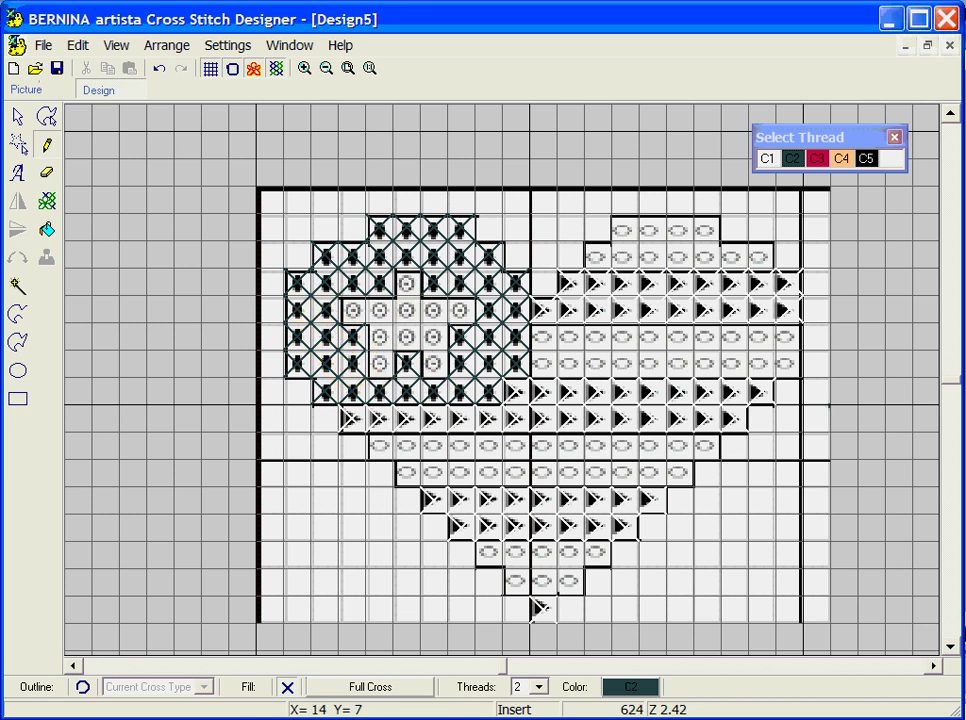
{"action": "left_click", "coordinate": [276, 69]}
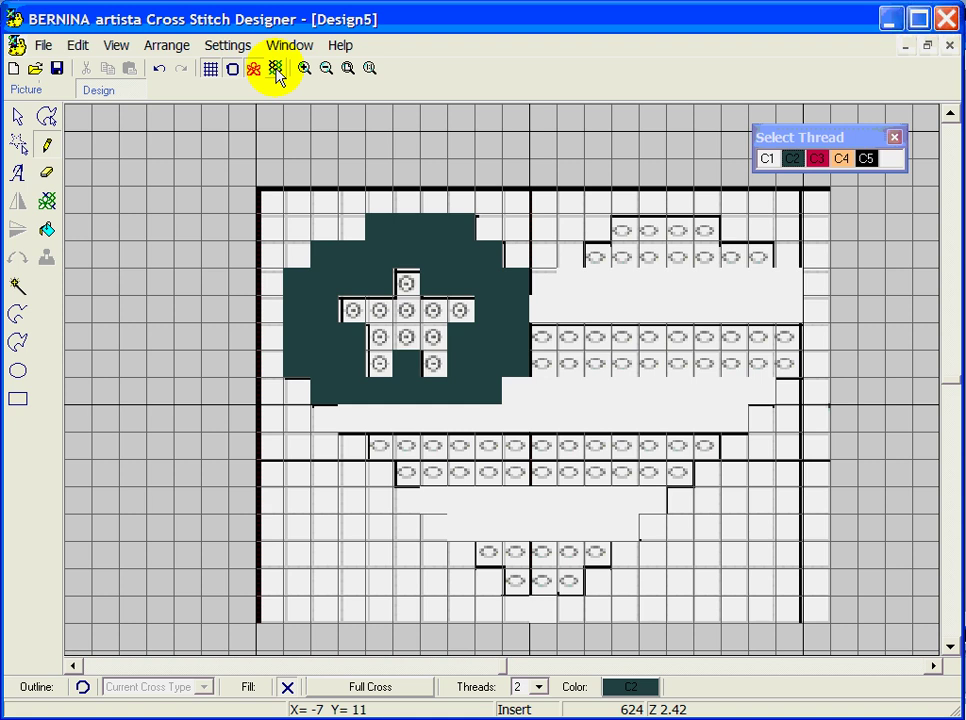
{"action": "left_click", "coordinate": [277, 72]}
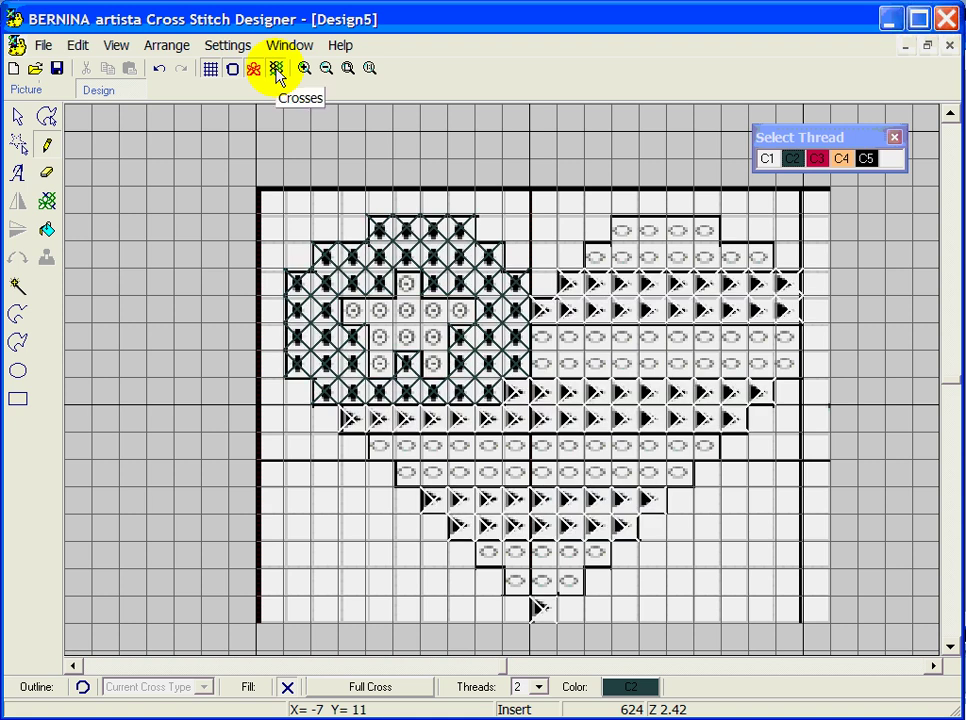
- In C3, draw an eight-by-two rectangle within the middle-right oval rows and a four-cell rectangle in the second oval row from the top
{"action": "left_click", "coordinate": [818, 160]}
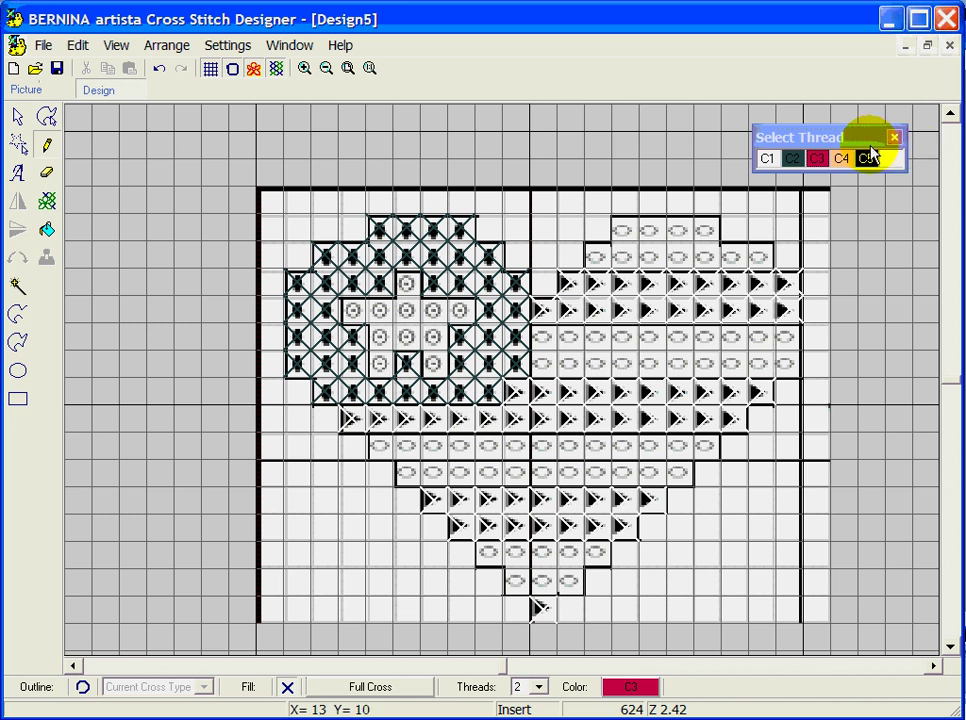
{"action": "left_click", "coordinate": [22, 398]}
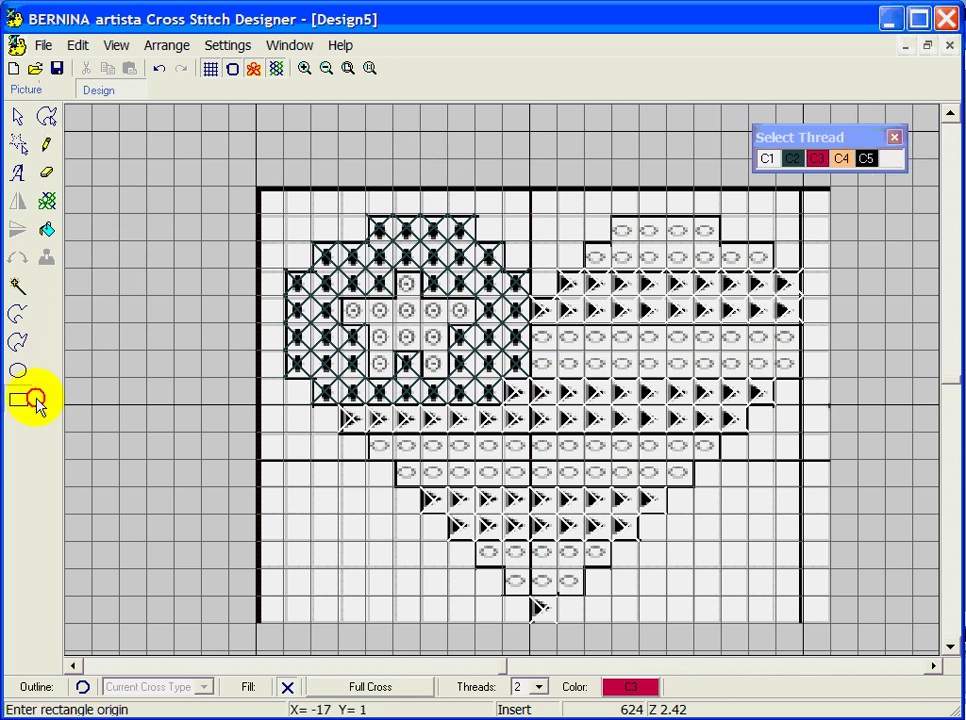
{"action": "left_click", "coordinate": [542, 334]}
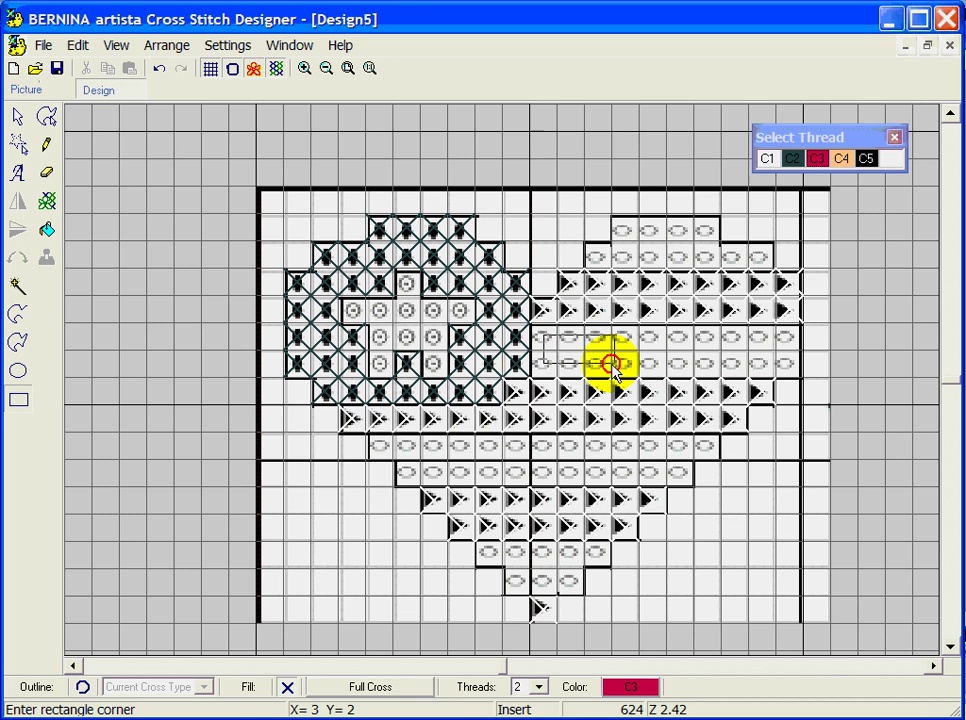
{"action": "left_click", "coordinate": [789, 372]}
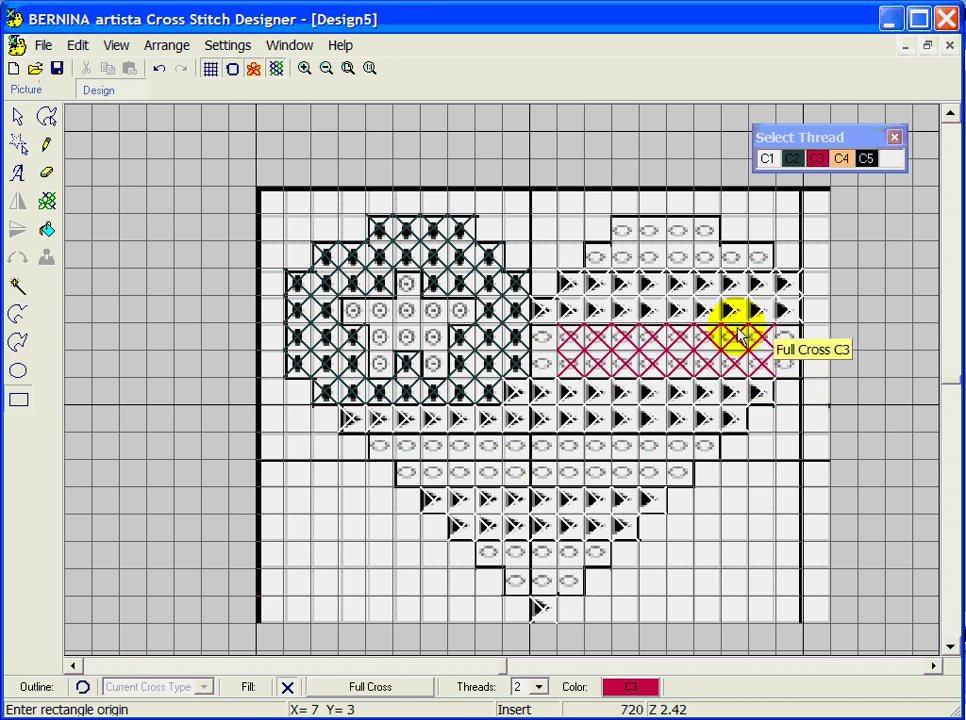
{"action": "left_click", "coordinate": [623, 231]}
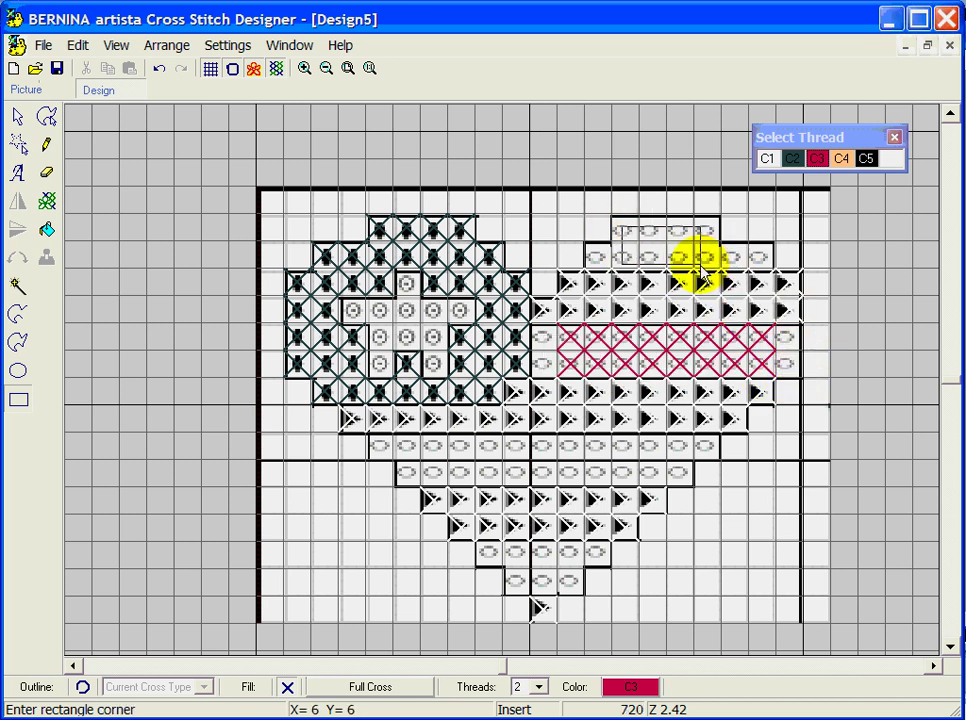
{"action": "left_click", "coordinate": [710, 276]}
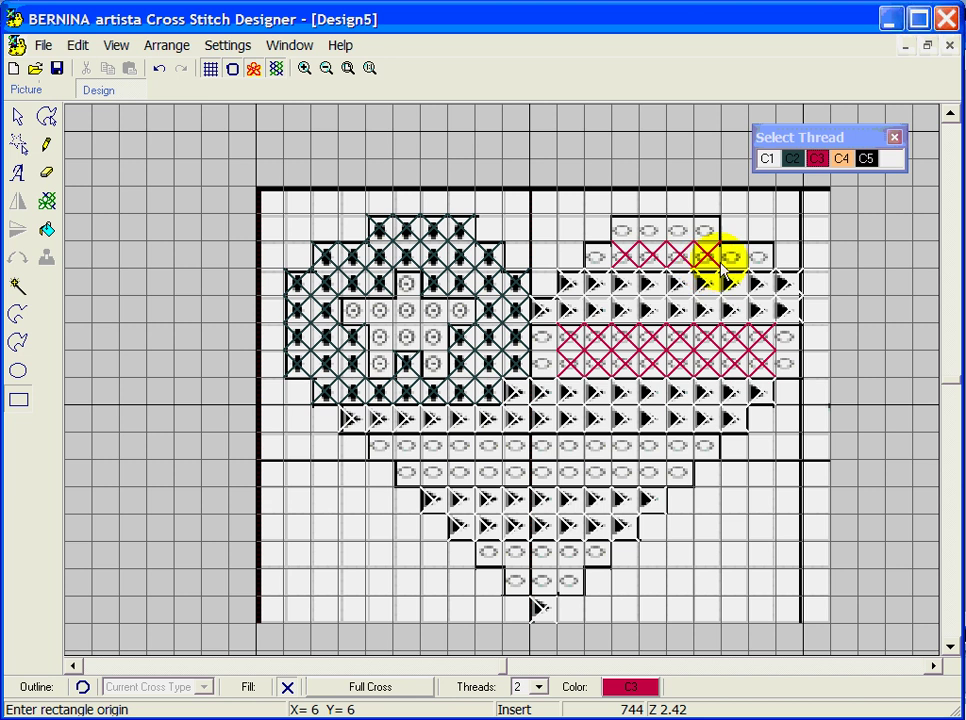
- Draw a six-by-two C3 rectangle over the two lowest oval rows and erase the four crosses outside the chart outline
{"action": "left_click", "coordinate": [483, 557]}
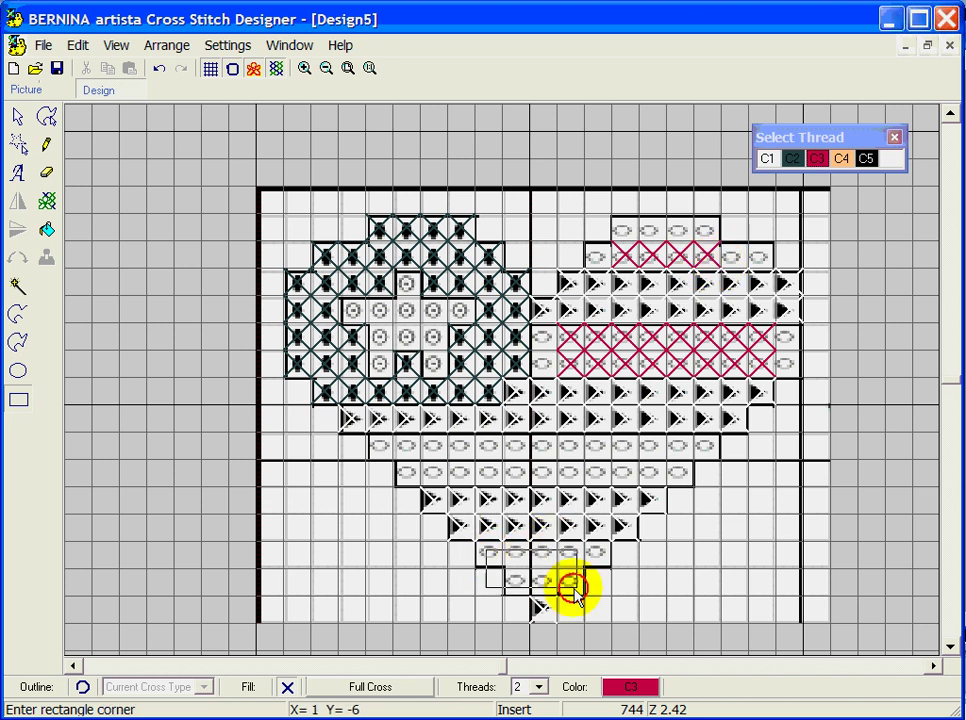
{"action": "left_click", "coordinate": [631, 600]}
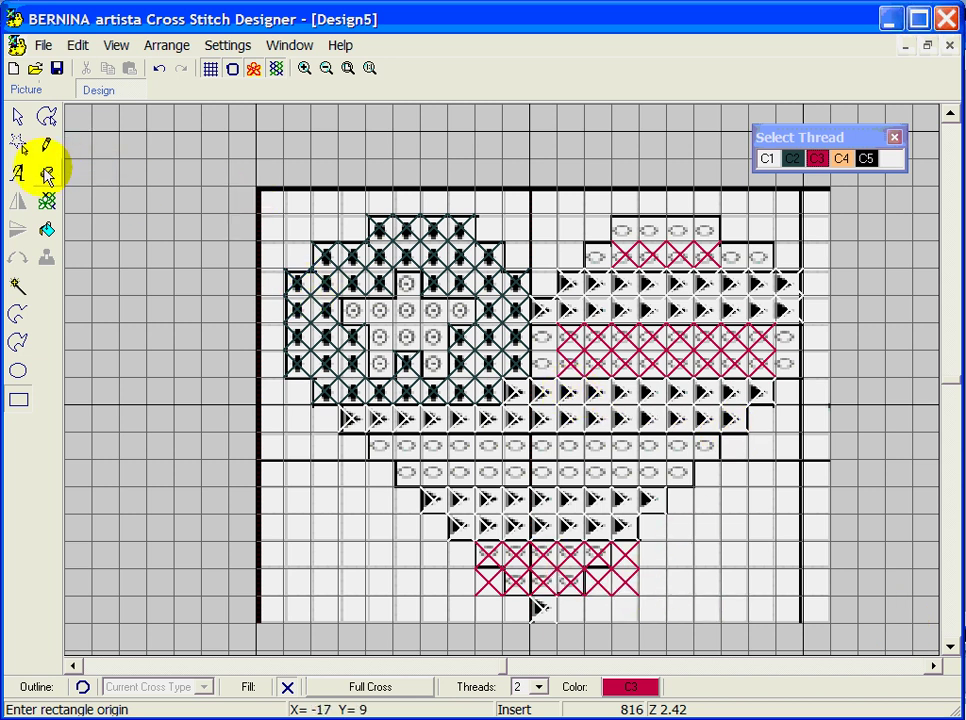
{"action": "left_click", "coordinate": [46, 173]}
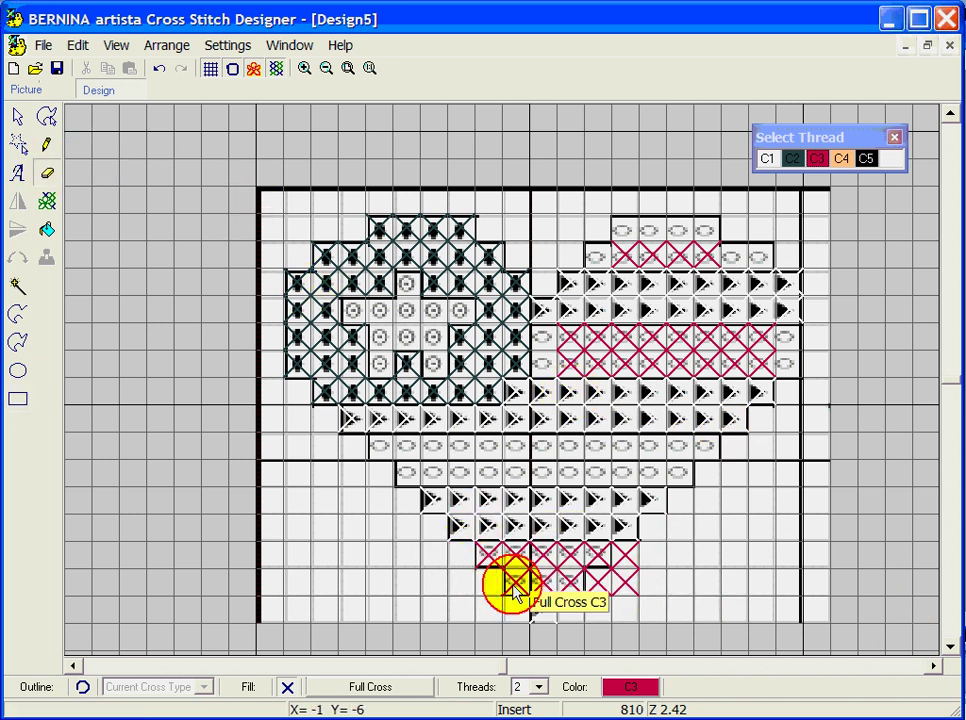
{"action": "mouse_move", "coordinate": [582, 578]}
{"action": "left_mouse_down"}
{"action": "mouse_move", "coordinate": [617, 593]}
{"action": "mouse_move", "coordinate": [625, 565]}
{"action": "left_mouse_up"}
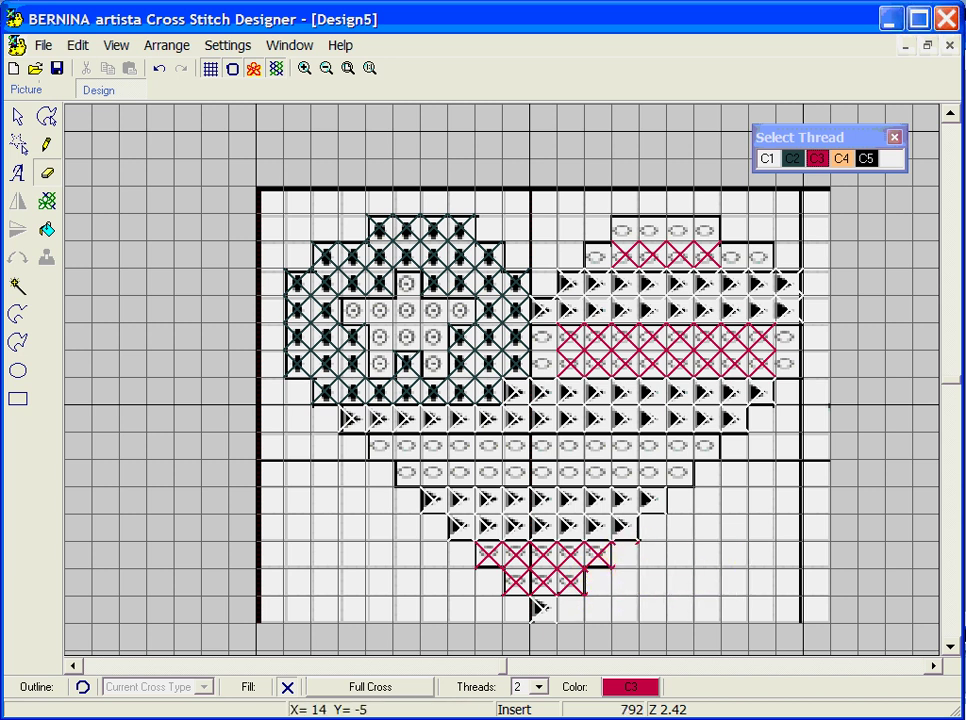
- Complete the two top-right oval rows with C3 Pencil crosses, removing the extra cross beyond the lower row's right end
{"action": "left_click", "coordinate": [46, 145]}
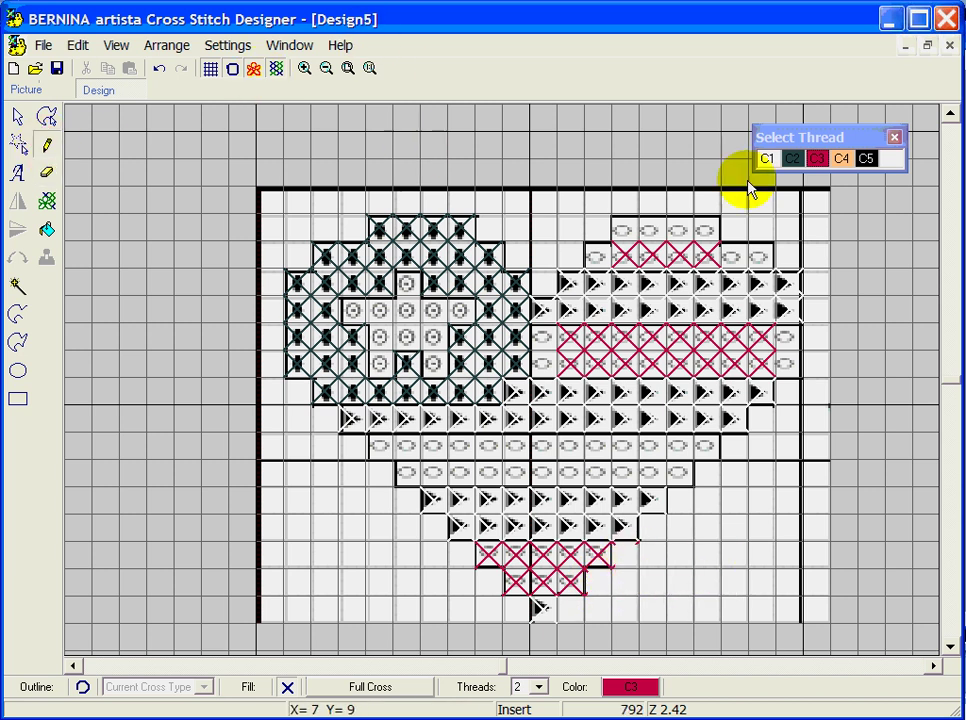
{"action": "left_click", "coordinate": [735, 256]}
{"action": "left_click", "coordinate": [760, 258]}
{"action": "left_click", "coordinate": [792, 259]}
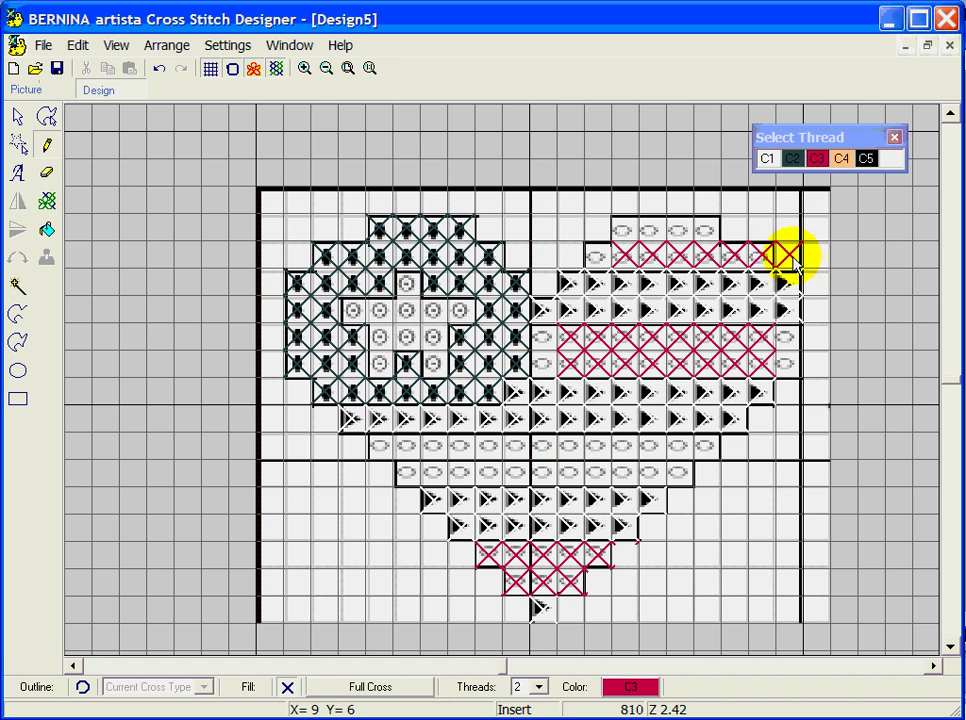
{"action": "left_click", "coordinate": [787, 262]}
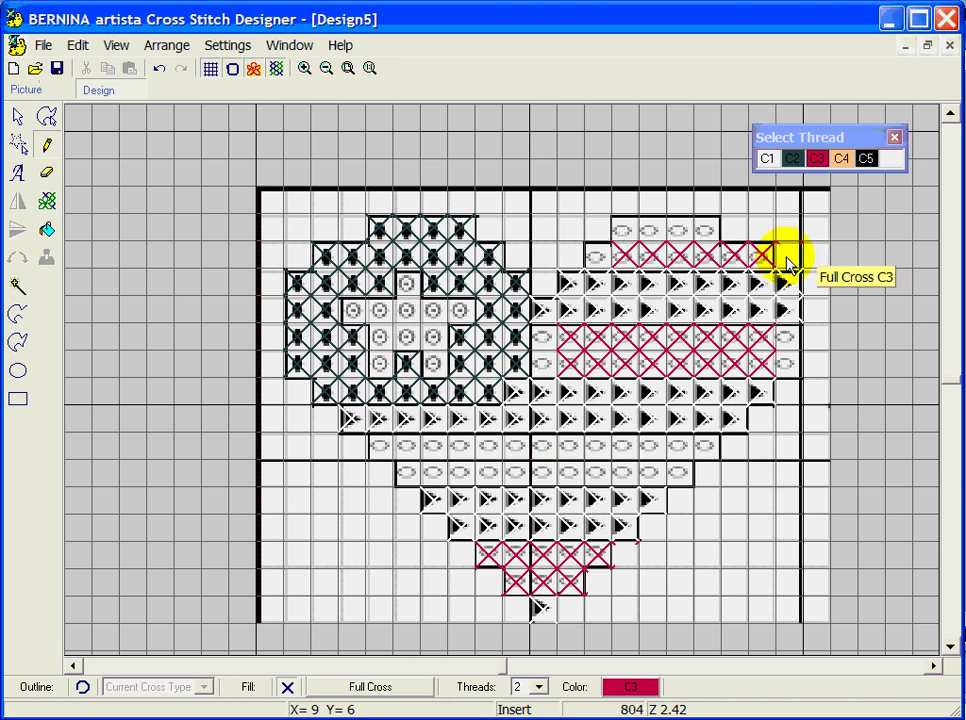
{"action": "left_click", "coordinate": [625, 231]}
{"action": "left_click", "coordinate": [650, 231]}
{"action": "left_click", "coordinate": [678, 230]}
{"action": "left_click", "coordinate": [707, 232]}
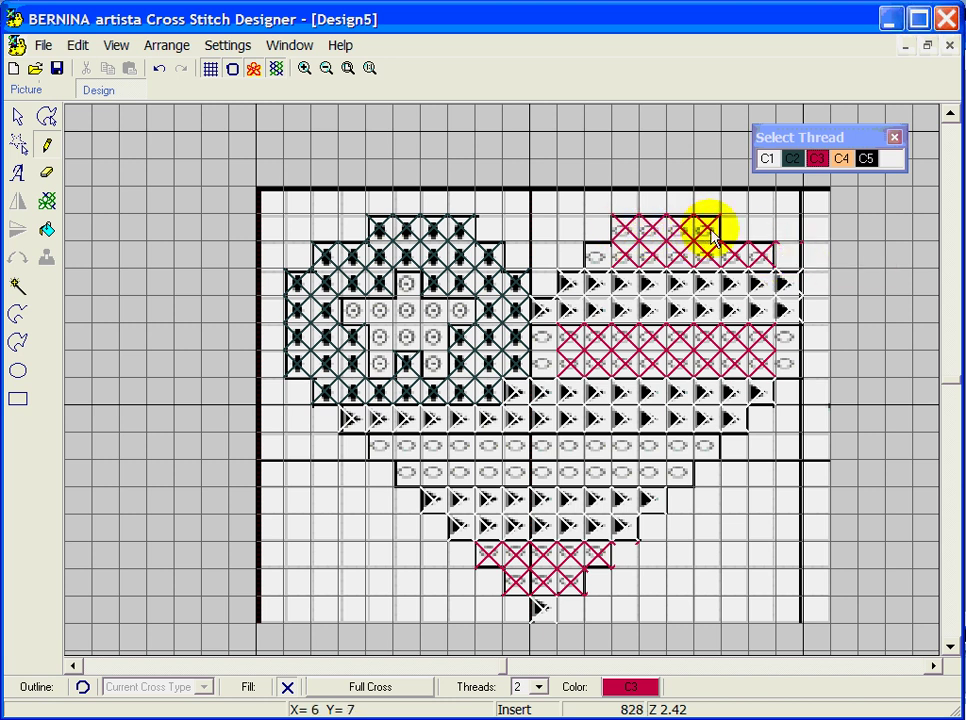
{"action": "left_click", "coordinate": [594, 255]}
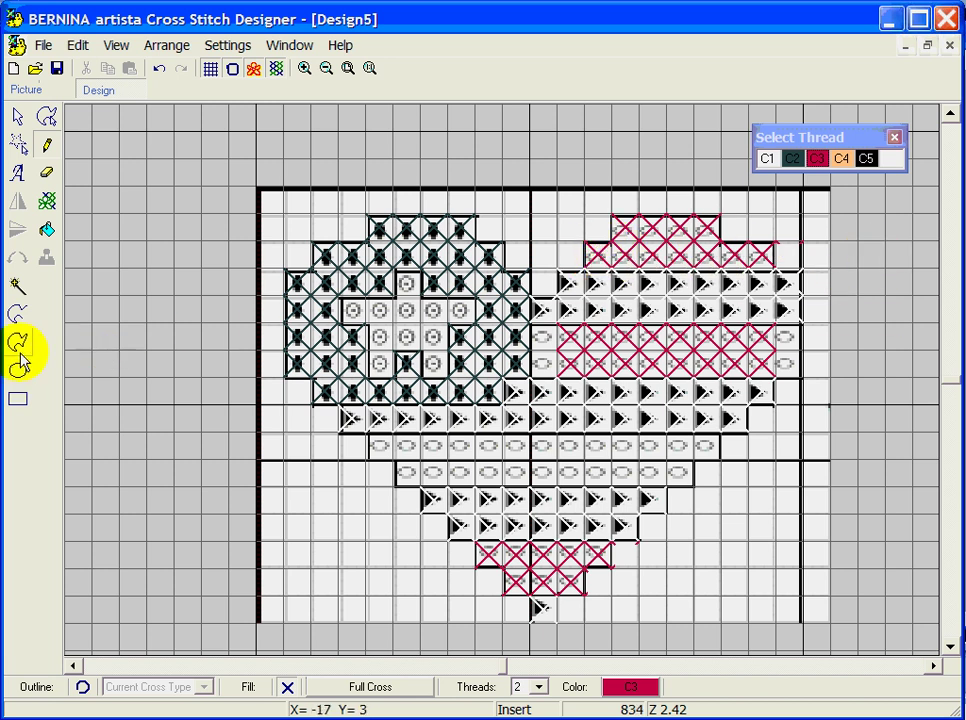
- Cover the thirteen-cell oval row below the heart's middle with C3, using an Open Curve plus a Pencil cross at its left end
{"action": "left_click", "coordinate": [17, 314]}
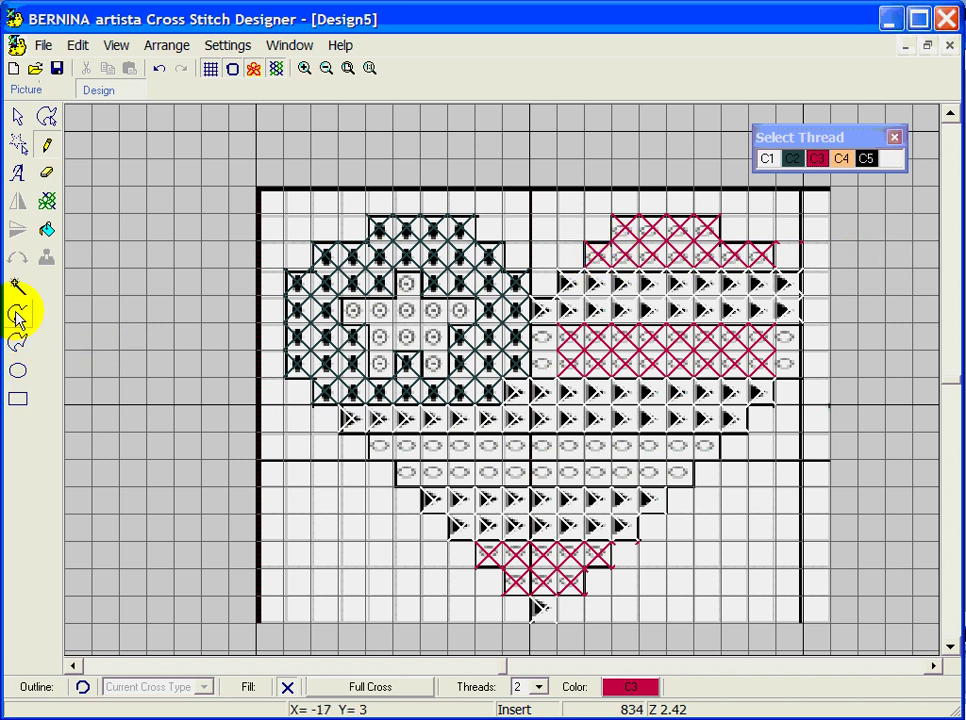
{"action": "left_click", "coordinate": [378, 450]}
{"action": "left_click", "coordinate": [705, 450]}
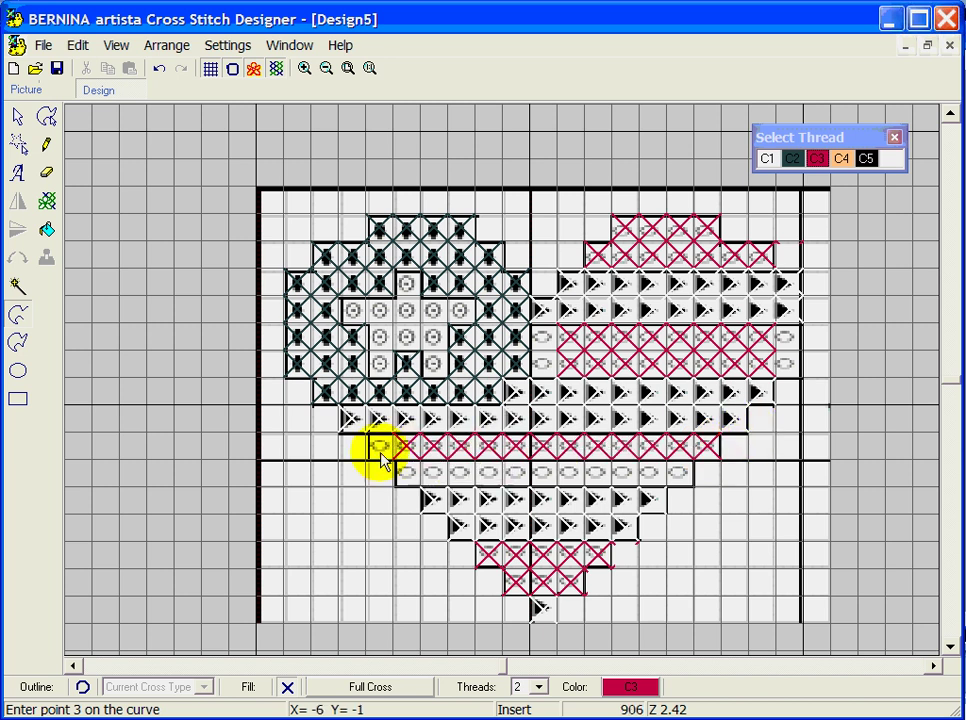
{"action": "left_click", "coordinate": [46, 144]}
{"action": "left_click", "coordinate": [381, 446]}
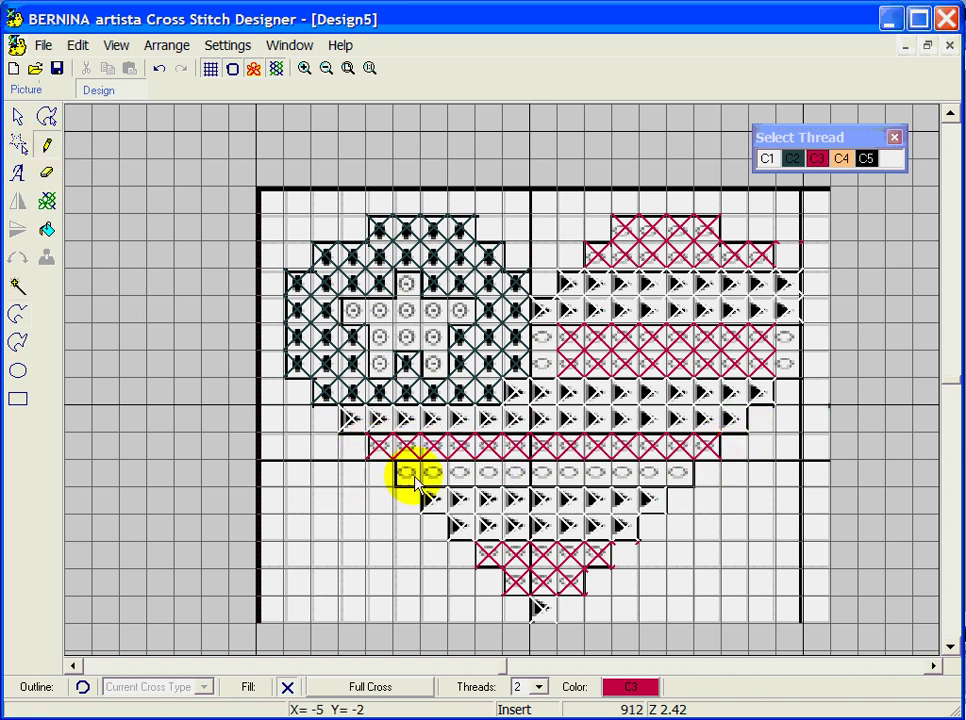
- Fill the eleven-cell oval row beneath it with C3 Full Crosses using the Pencil, undoing the first stroke that strays into the triangle row
{"action": "left_click_drag", "start_coordinate": [401, 474], "coordinate": [660, 490]}
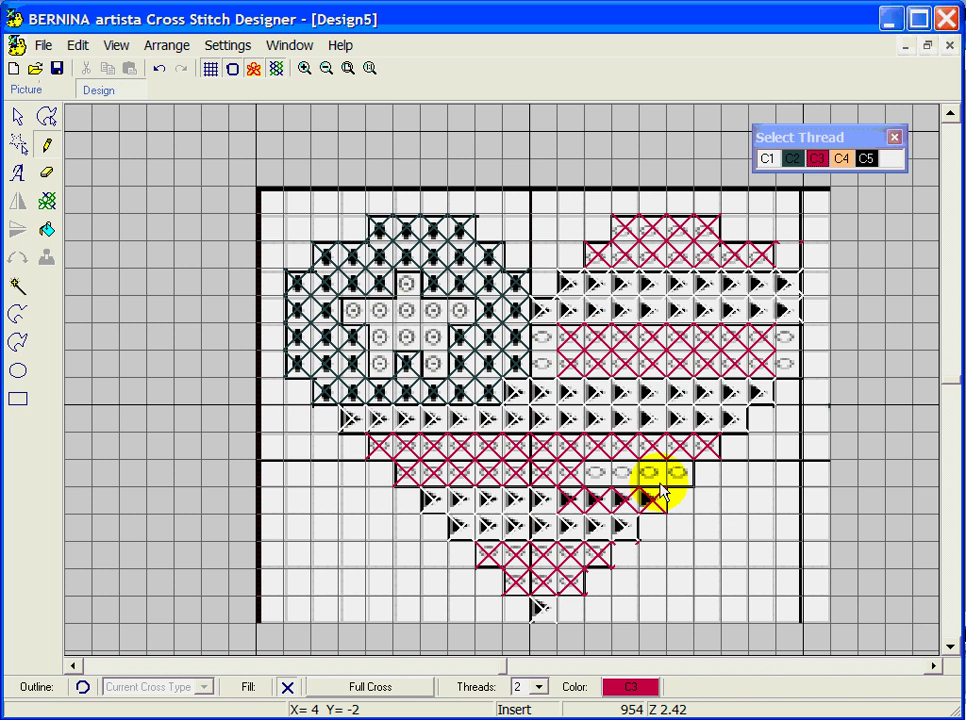
{"action": "left_click", "coordinate": [159, 68]}
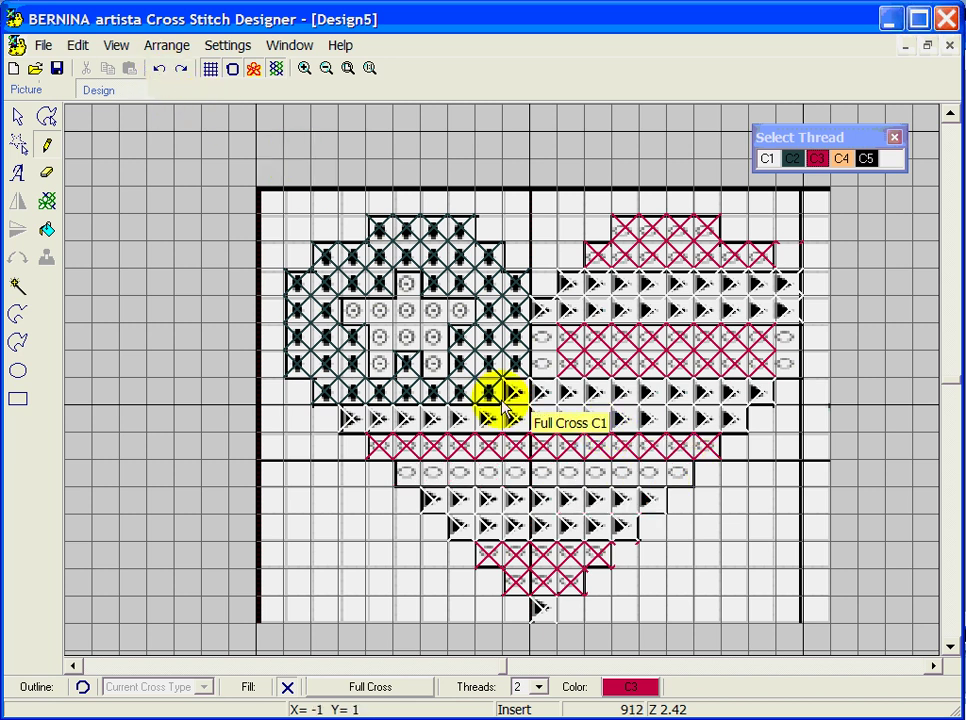
{"action": "left_click_drag", "start_coordinate": [402, 474], "coordinate": [680, 483]}
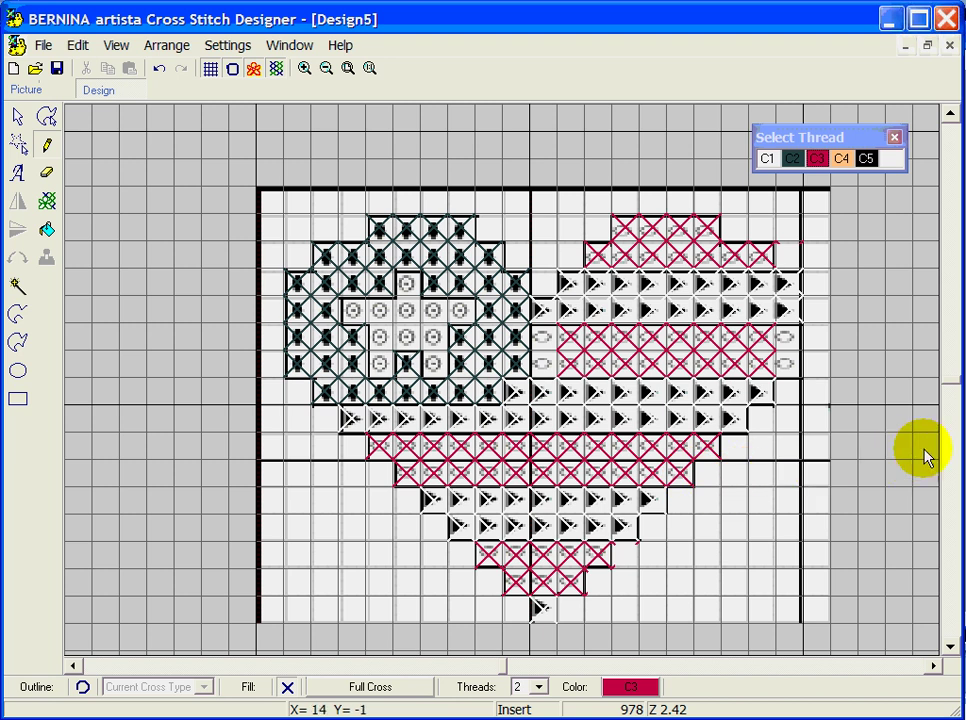
- Switch to solid display and add a C3 Pencil cross at the left end of the middle-right stripe's upper row
{"action": "left_click", "coordinate": [276, 68]}
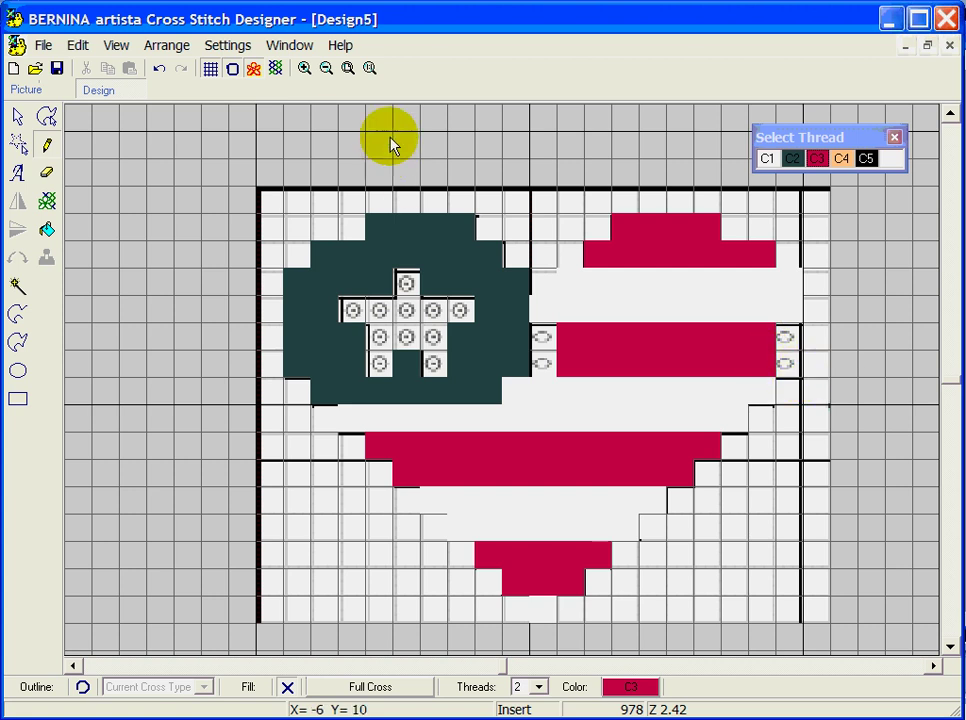
{"action": "left_click", "coordinate": [539, 337]}
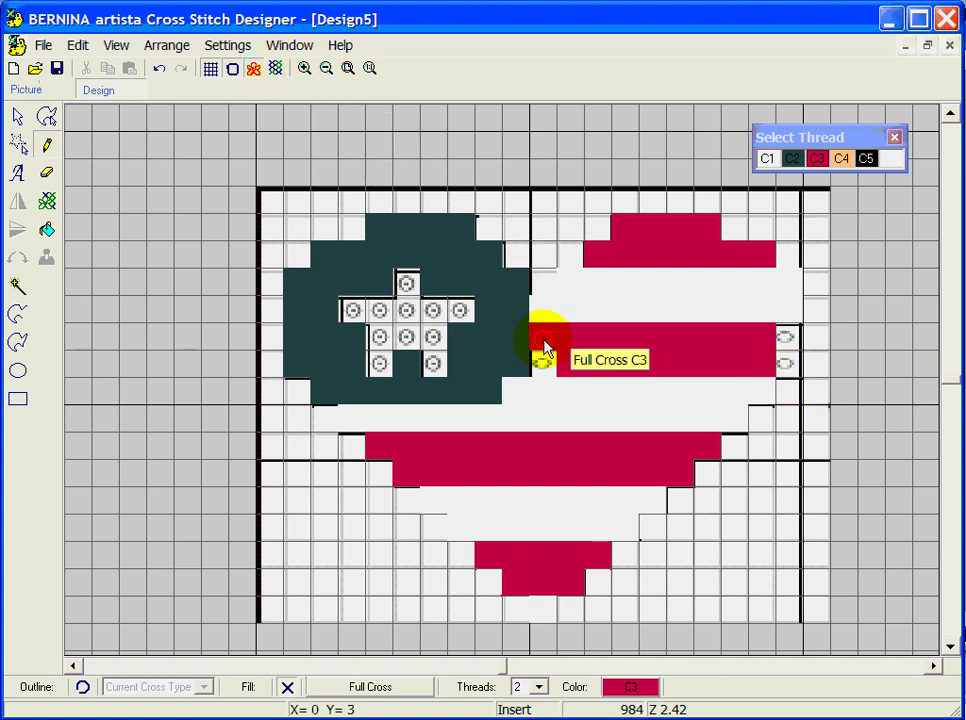
- Fill the remaining empty cells at both ends of the middle red stripe with full crosses in thread C3
{"action": "left_click", "coordinate": [543, 363]}
{"action": "left_click", "coordinate": [786, 338]}
{"action": "left_click", "coordinate": [785, 366]}
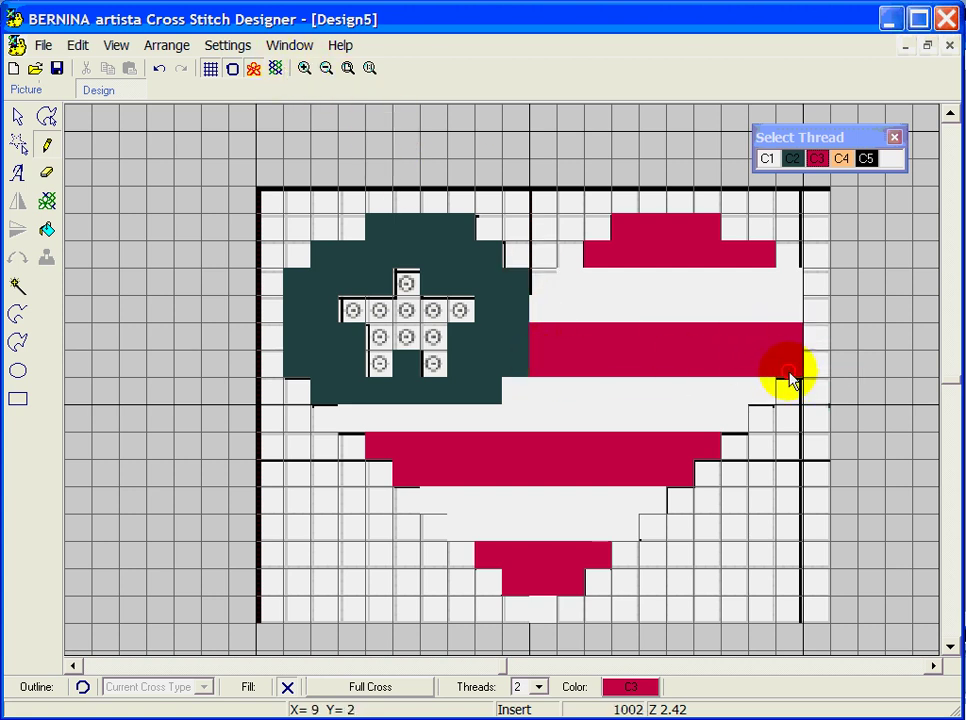
- Fill the star inside the heart's dark green area with full crosses in thread C4
{"action": "left_click", "coordinate": [842, 160]}
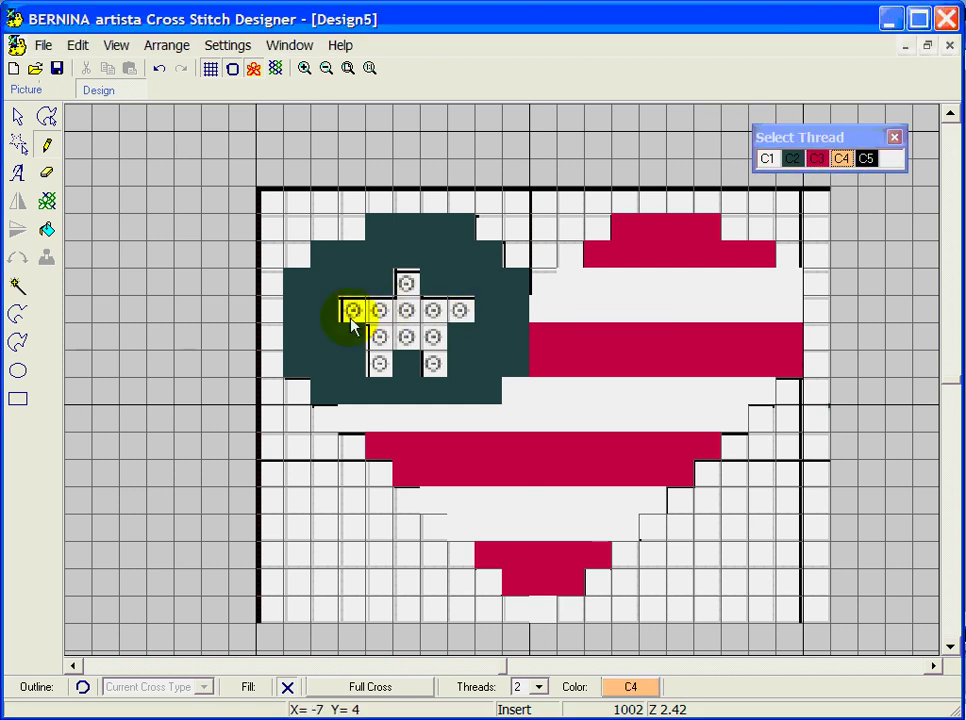
{"action": "mouse_move", "coordinate": [379, 311]}
{"action": "left_mouse_down"}
{"action": "mouse_move", "coordinate": [459, 308]}
{"action": "mouse_move", "coordinate": [465, 318]}
{"action": "left_mouse_up"}
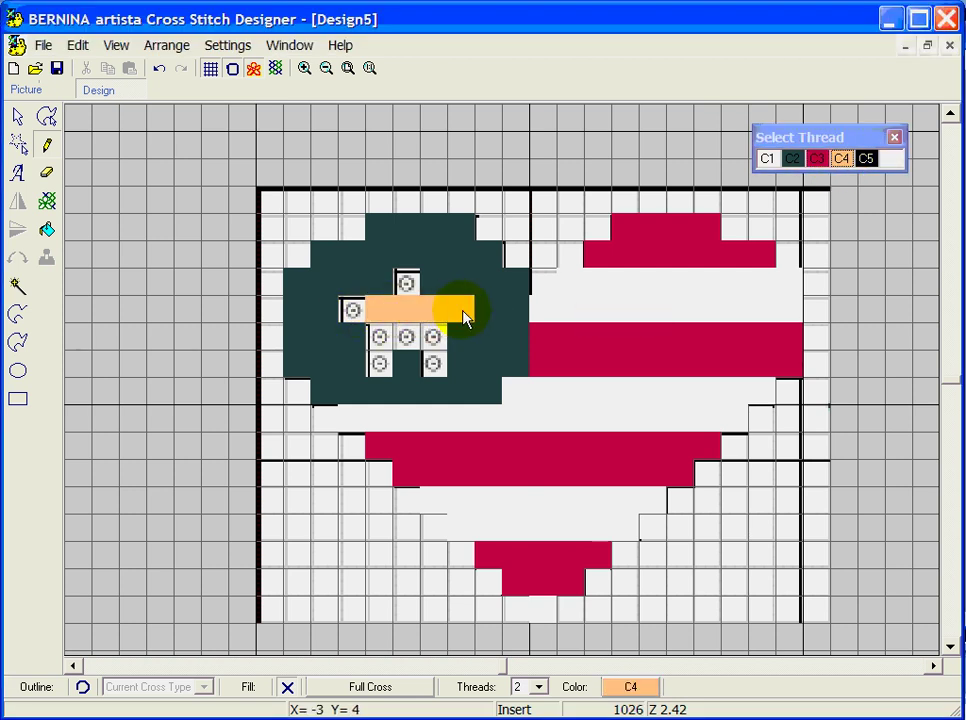
{"action": "mouse_move", "coordinate": [395, 313]}
{"action": "left_mouse_down"}
{"action": "mouse_move", "coordinate": [364, 310]}
{"action": "mouse_move", "coordinate": [410, 276]}
{"action": "mouse_move", "coordinate": [379, 366]}
{"action": "mouse_move", "coordinate": [384, 338]}
{"action": "mouse_move", "coordinate": [425, 334]}
{"action": "mouse_move", "coordinate": [431, 367]}
{"action": "mouse_move", "coordinate": [436, 360]}
{"action": "left_mouse_up"}
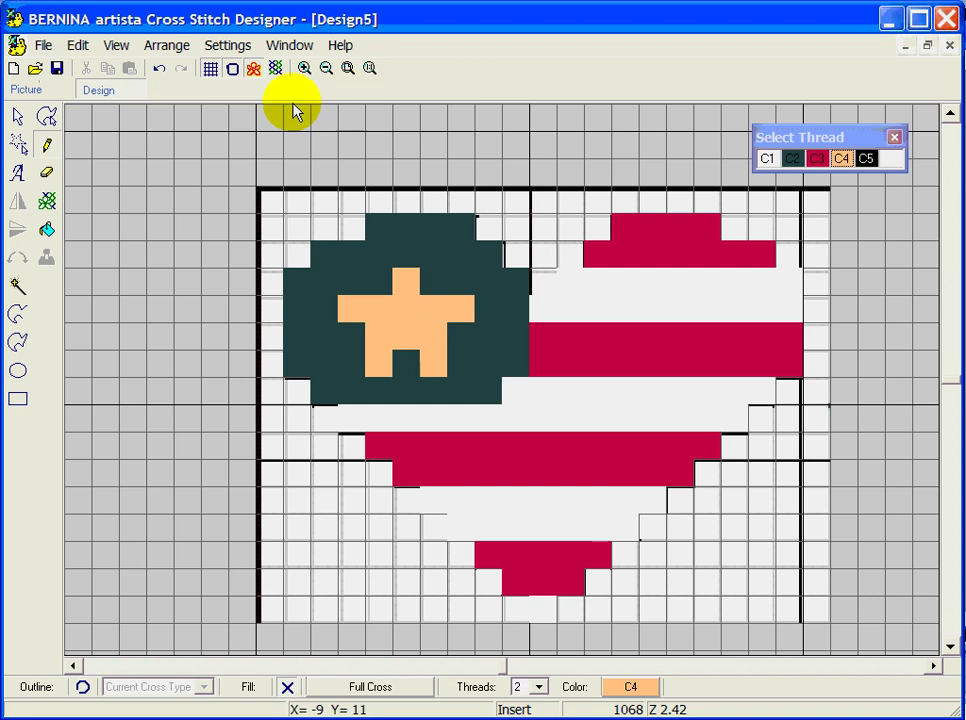
- Display the design as cross stitches and hide the background picture to review the whole heart
{"action": "left_click", "coordinate": [275, 70]}
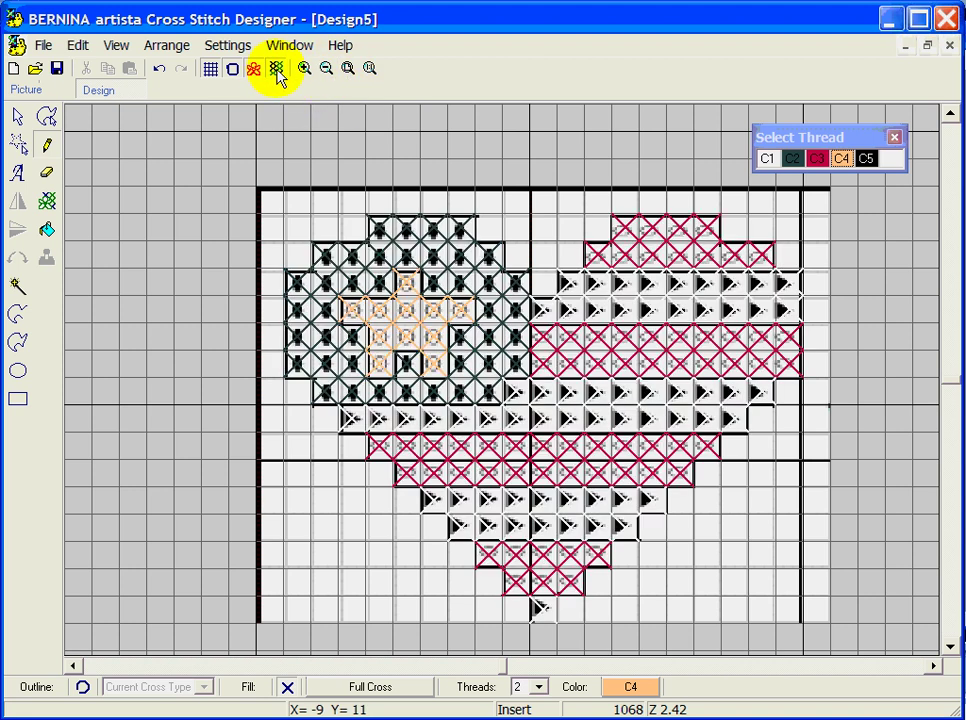
{"action": "left_click", "coordinate": [253, 70]}
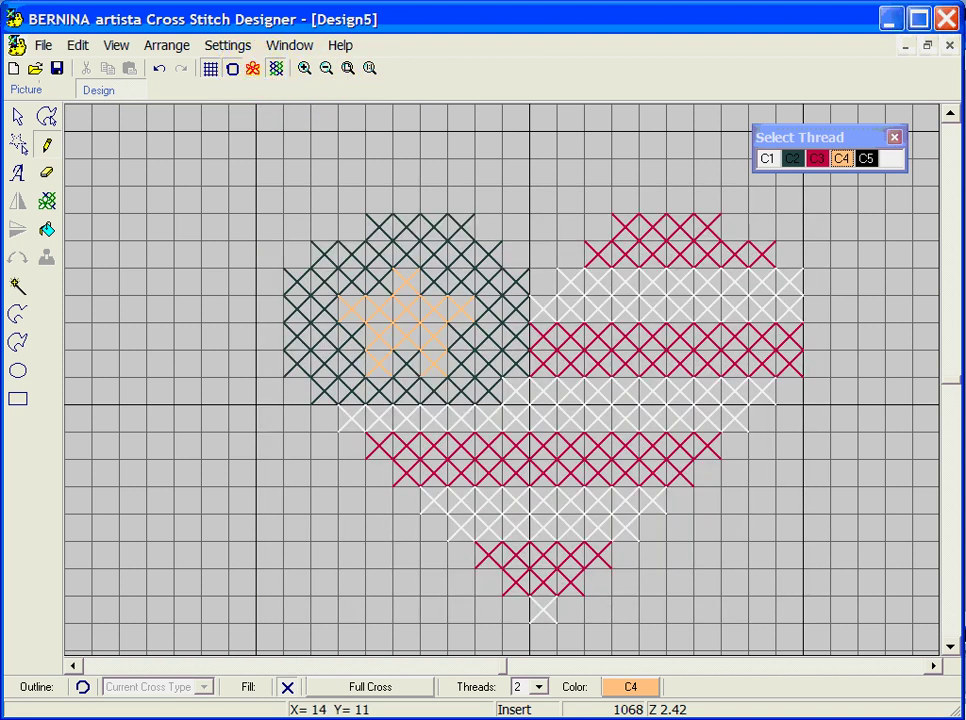
{"action": "left_click", "coordinate": [370, 68]}
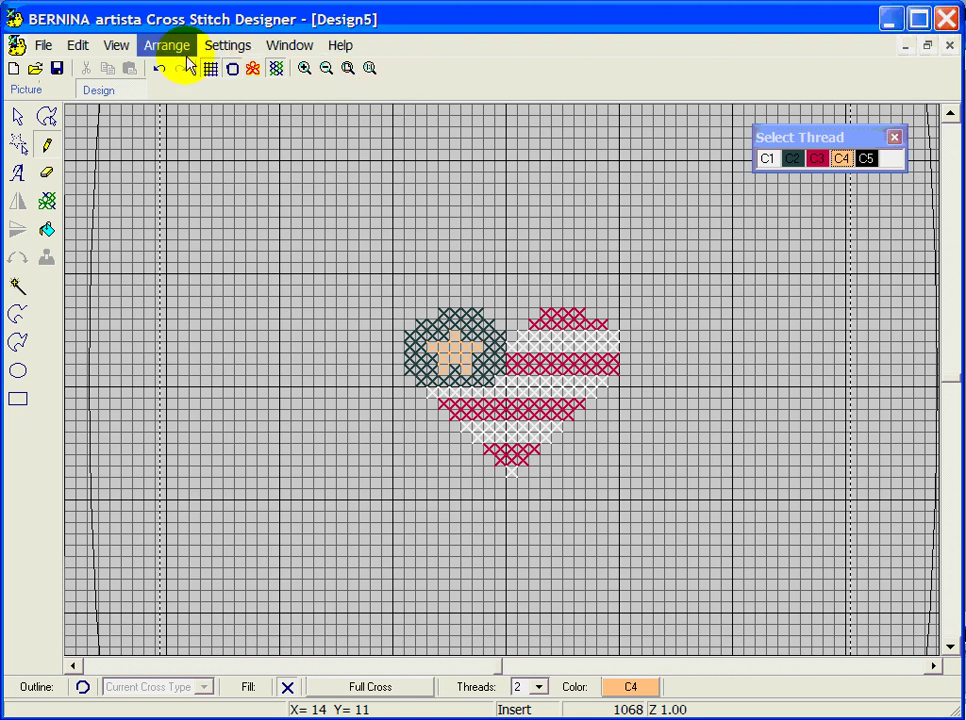
- Set the fabric count to 6 stitches per inch
{"action": "left_click", "coordinate": [222, 45]}
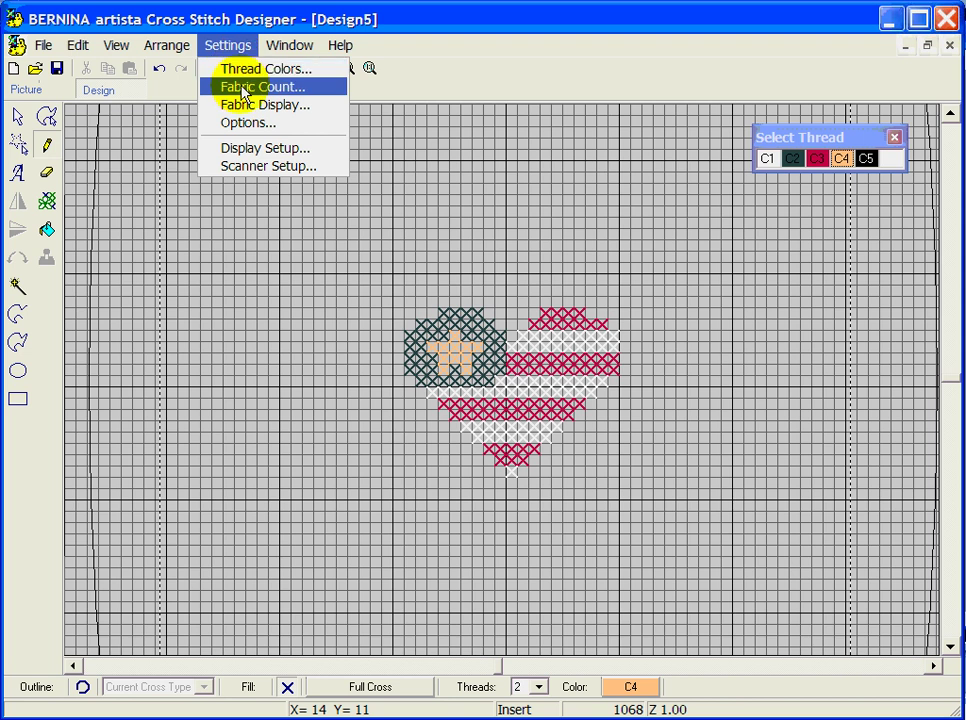
{"action": "left_click", "coordinate": [232, 87]}
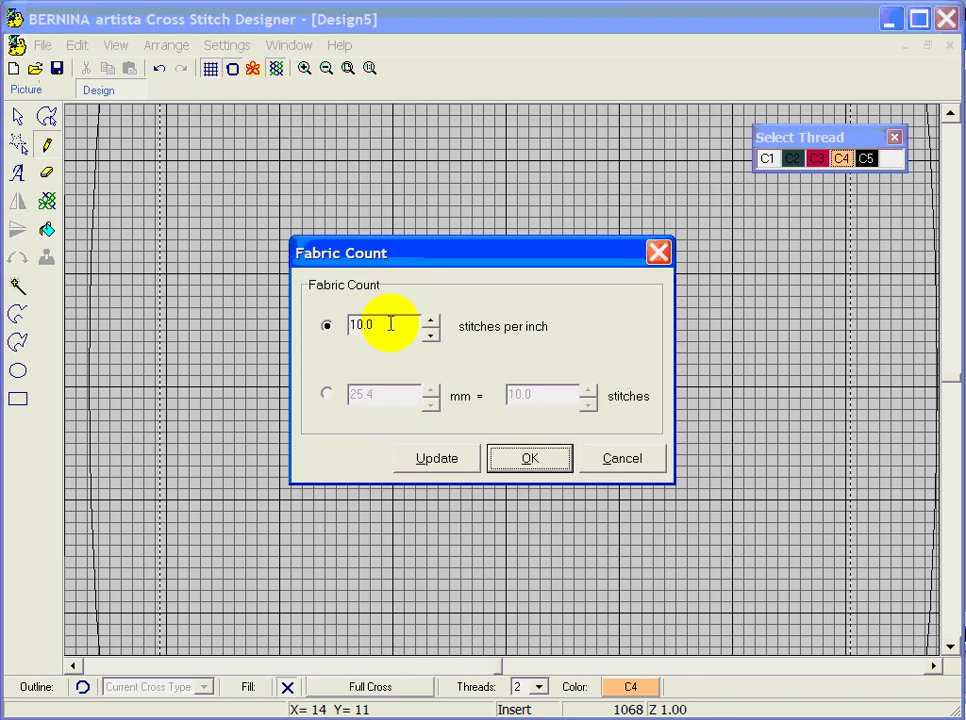
{"action": "left_click_drag", "start_coordinate": [371, 323], "coordinate": [325, 327]}
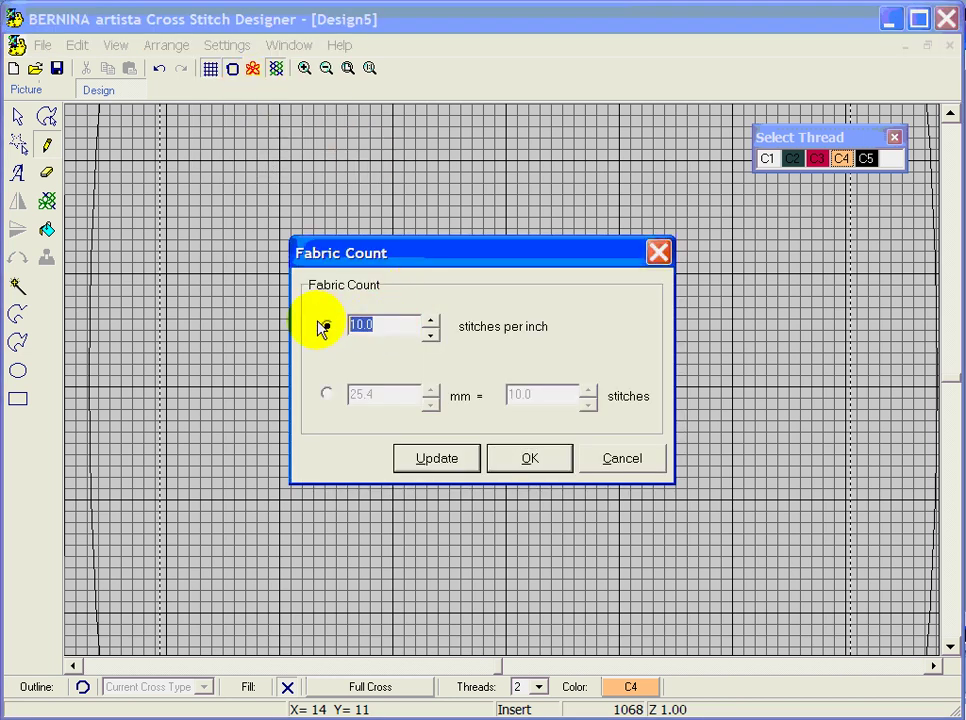
{"action": "type", "text": "6"}
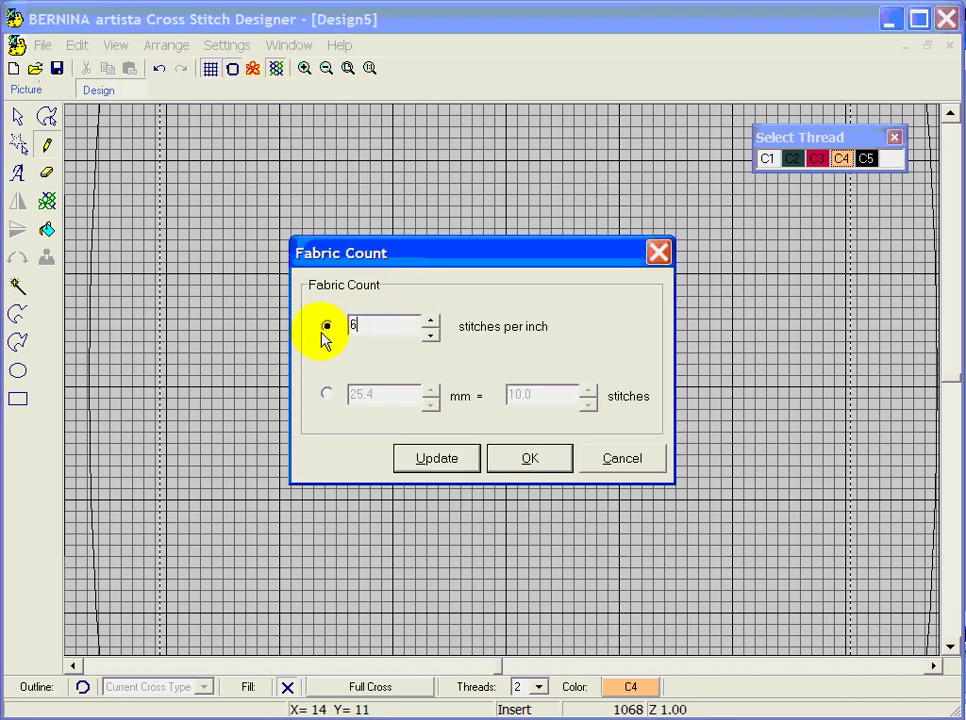
{"action": "left_click", "coordinate": [447, 468]}
{"action": "left_click_drag", "start_coordinate": [543, 259], "coordinate": [393, 299]}
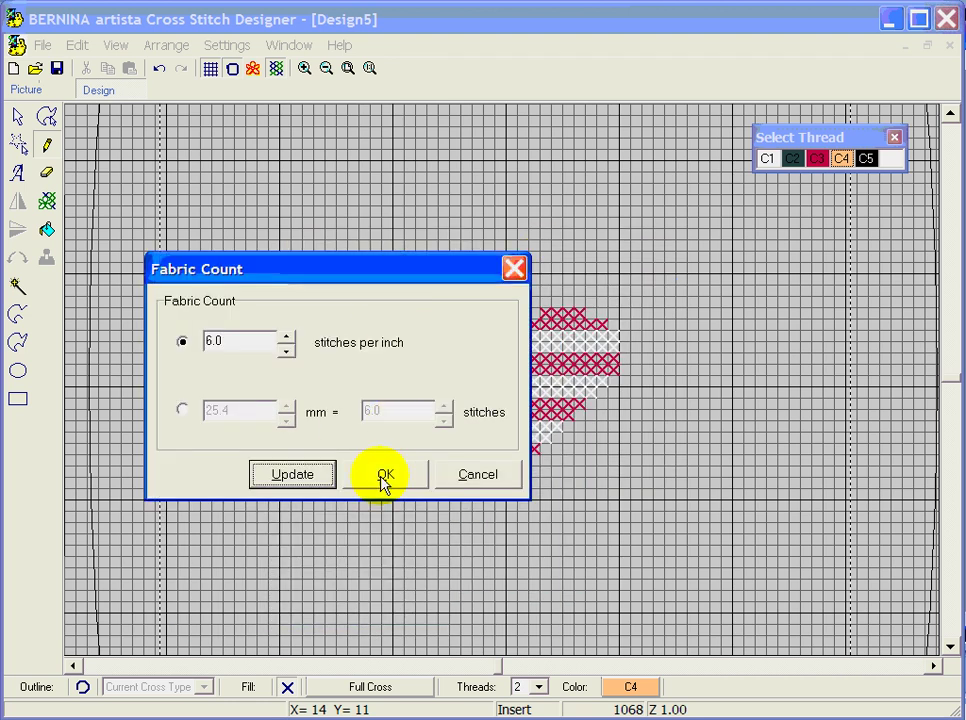
{"action": "left_click", "coordinate": [383, 478]}
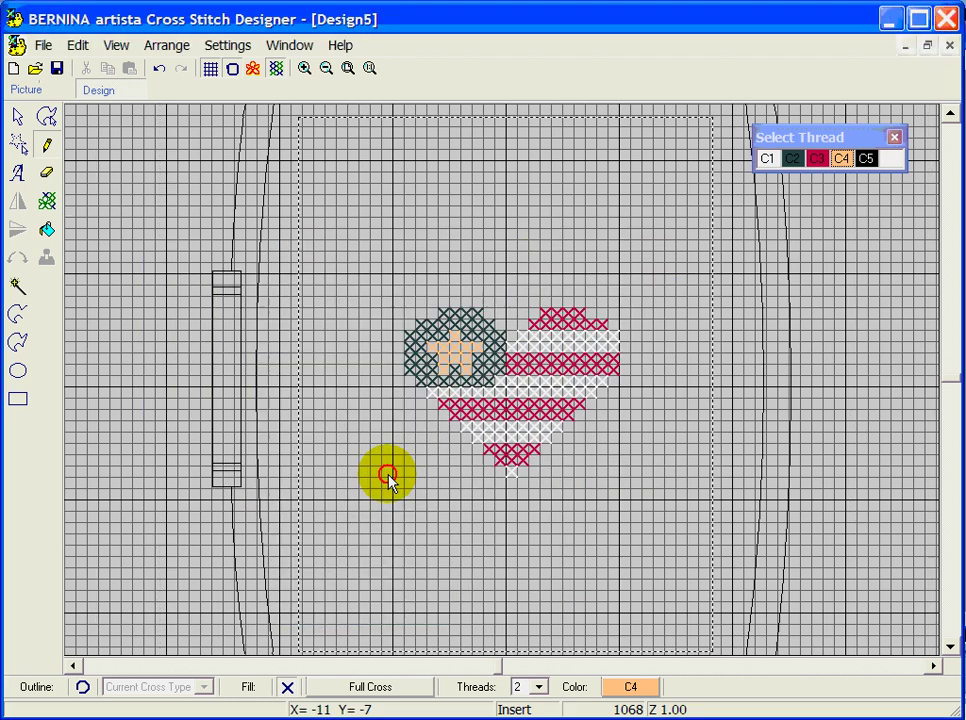
{"action": "left_click", "coordinate": [367, 69]}
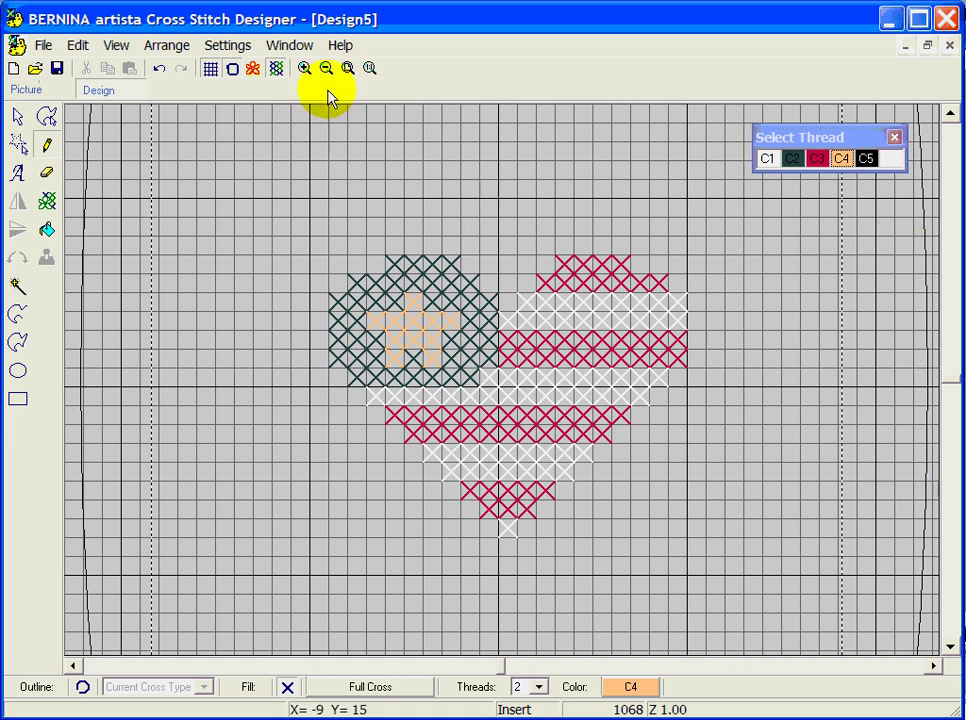
- Show the background picture behind the stitches again and enlarge the view of the heart
{"action": "left_click", "coordinate": [257, 77]}
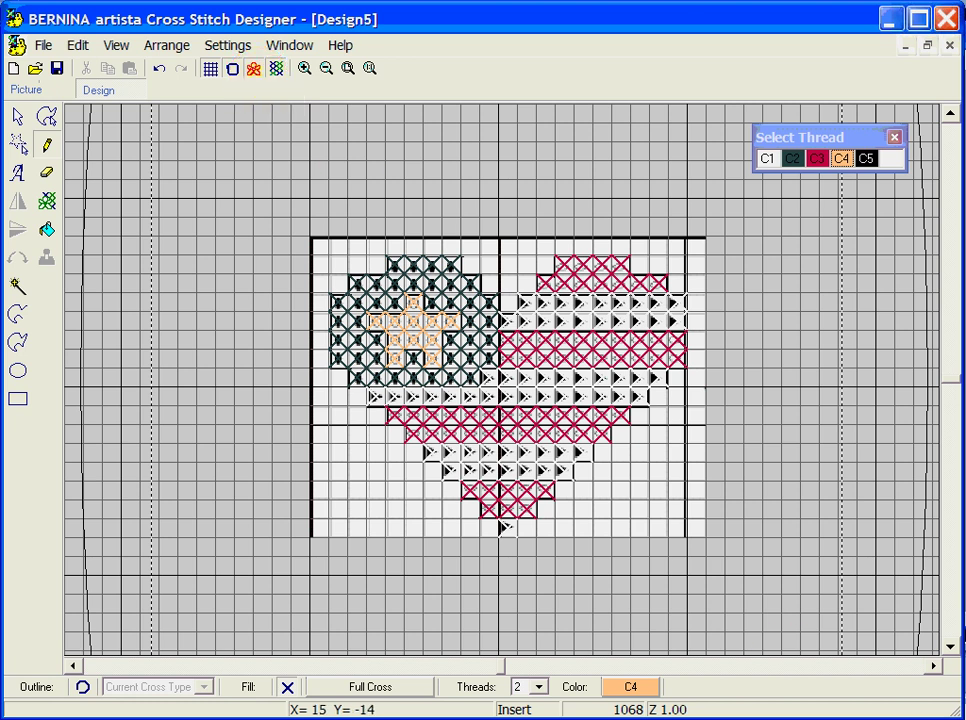
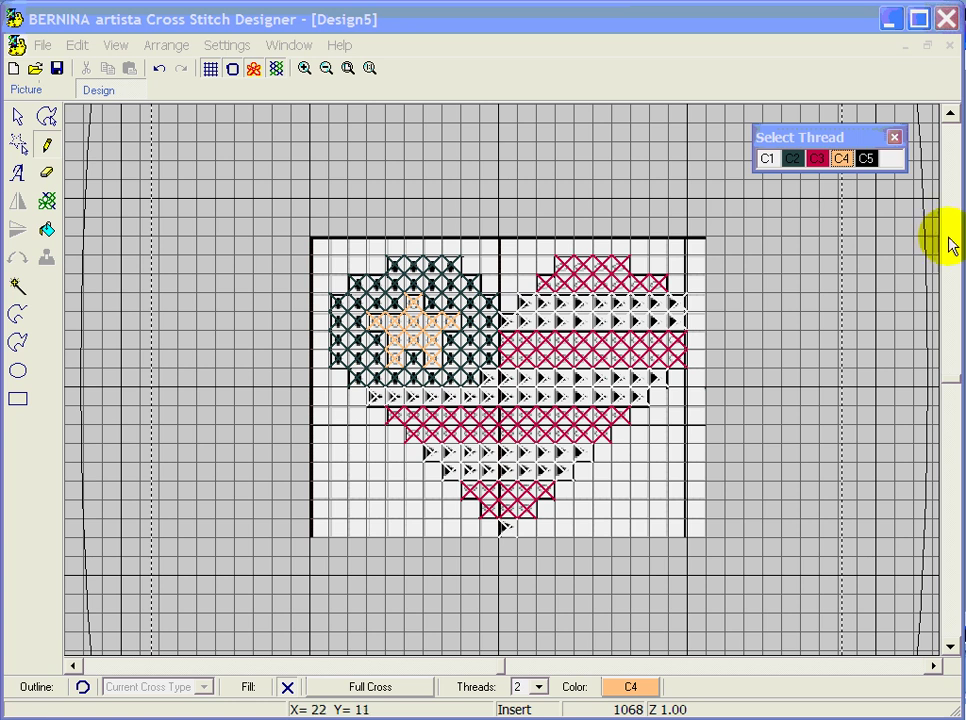
{"action": "left_click", "coordinate": [306, 70]}
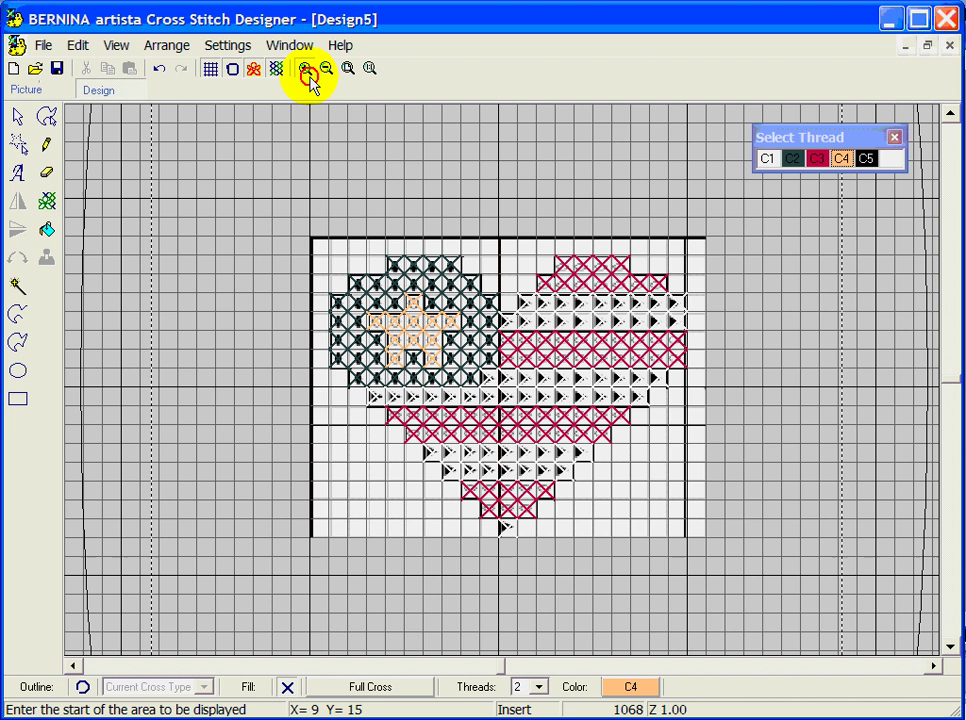
{"action": "left_click", "coordinate": [304, 216]}
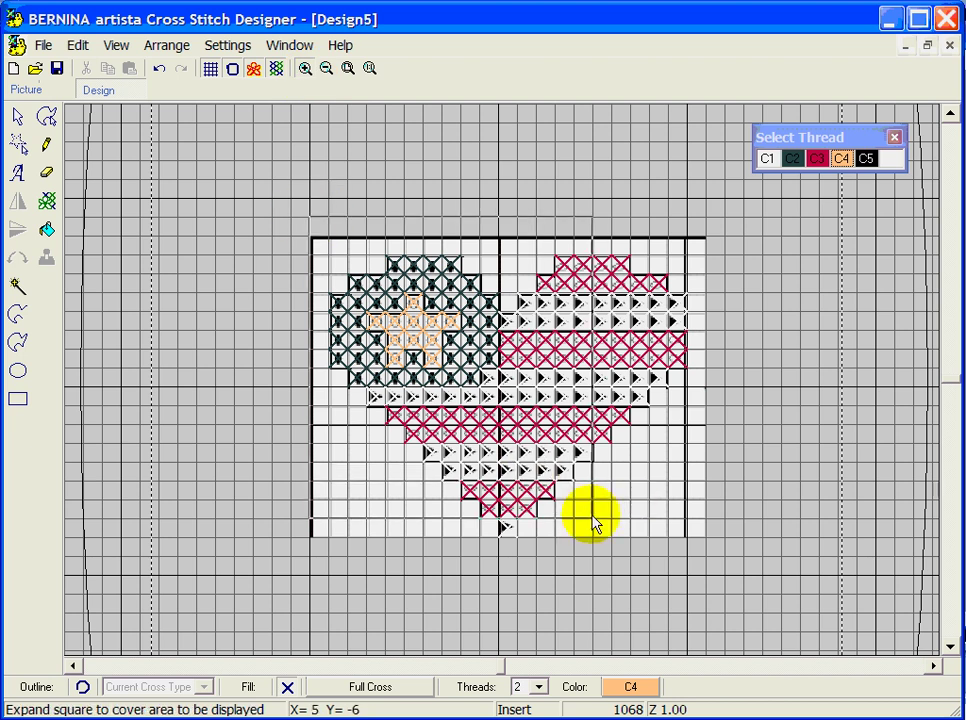
{"action": "left_click", "coordinate": [714, 549]}
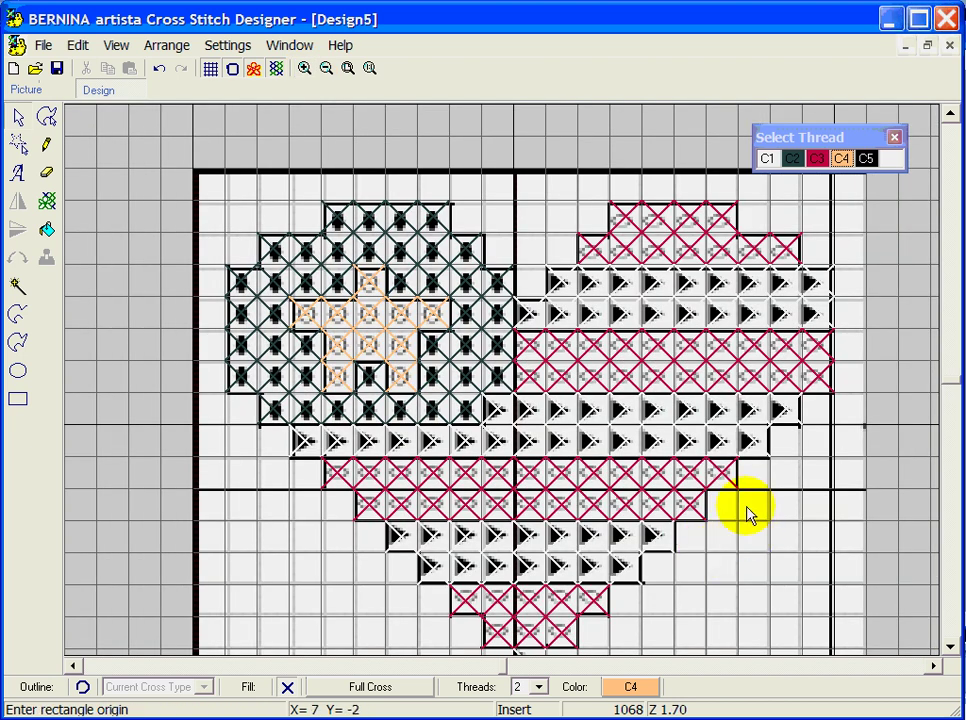
- Turn on the outline with the Single Line type and choose thread C2 as its color
{"action": "left_click", "coordinate": [84, 689]}
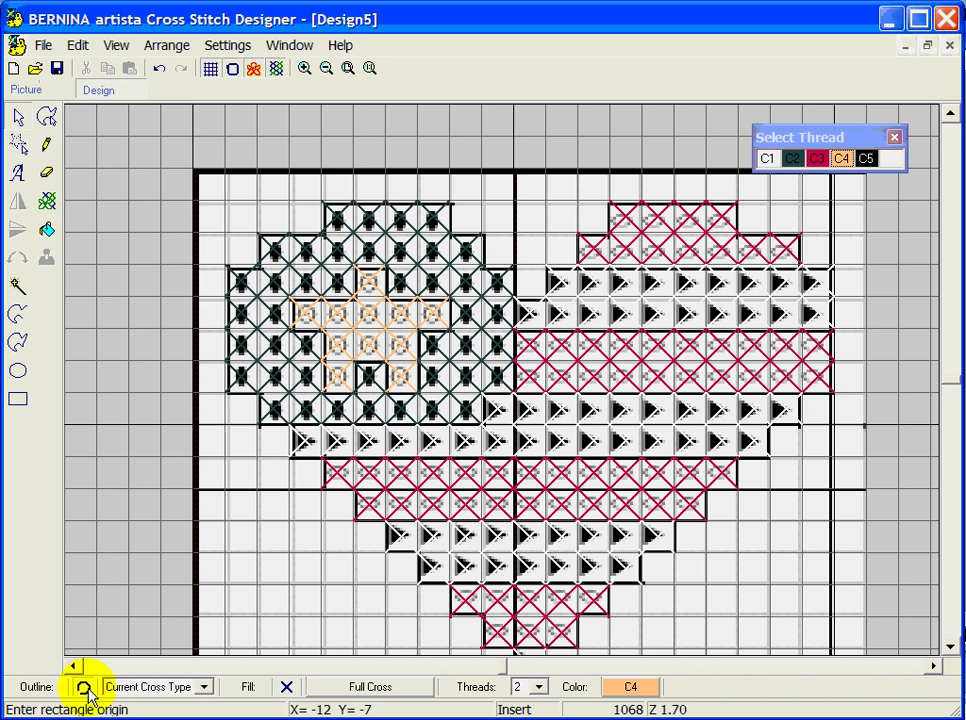
{"action": "left_click", "coordinate": [203, 687]}
{"action": "left_click", "coordinate": [150, 701]}
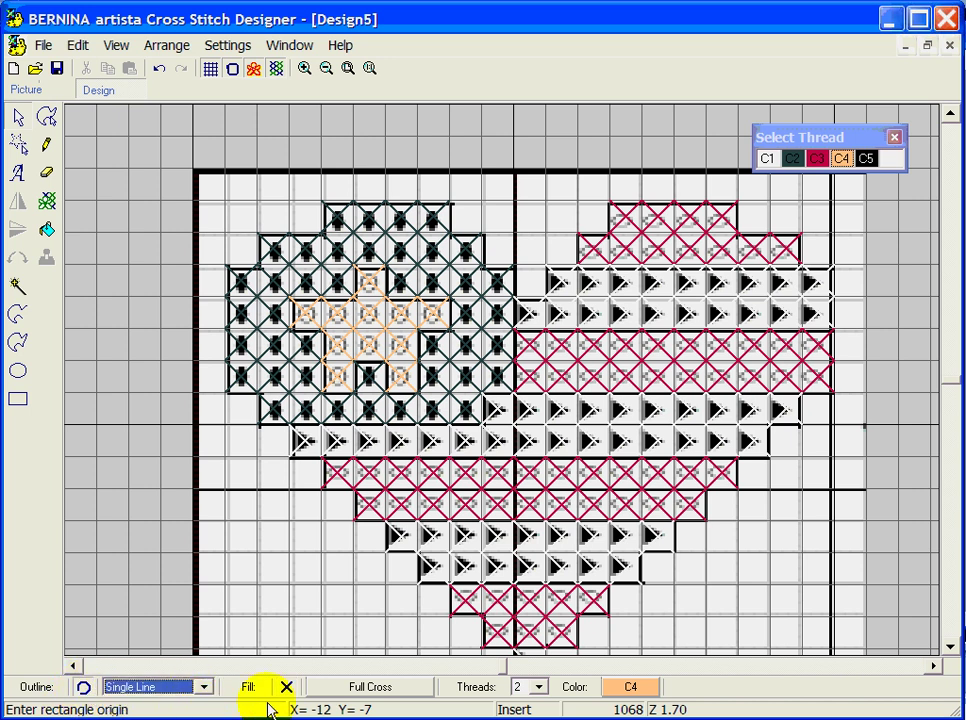
{"action": "left_click", "coordinate": [830, 134]}
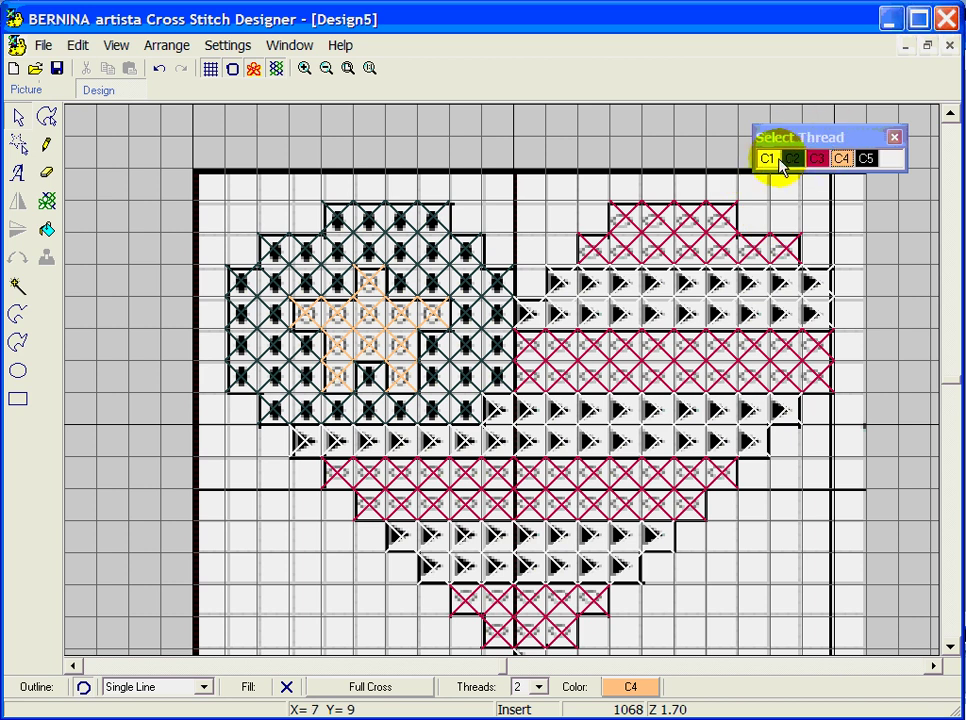
{"action": "left_click", "coordinate": [792, 158]}
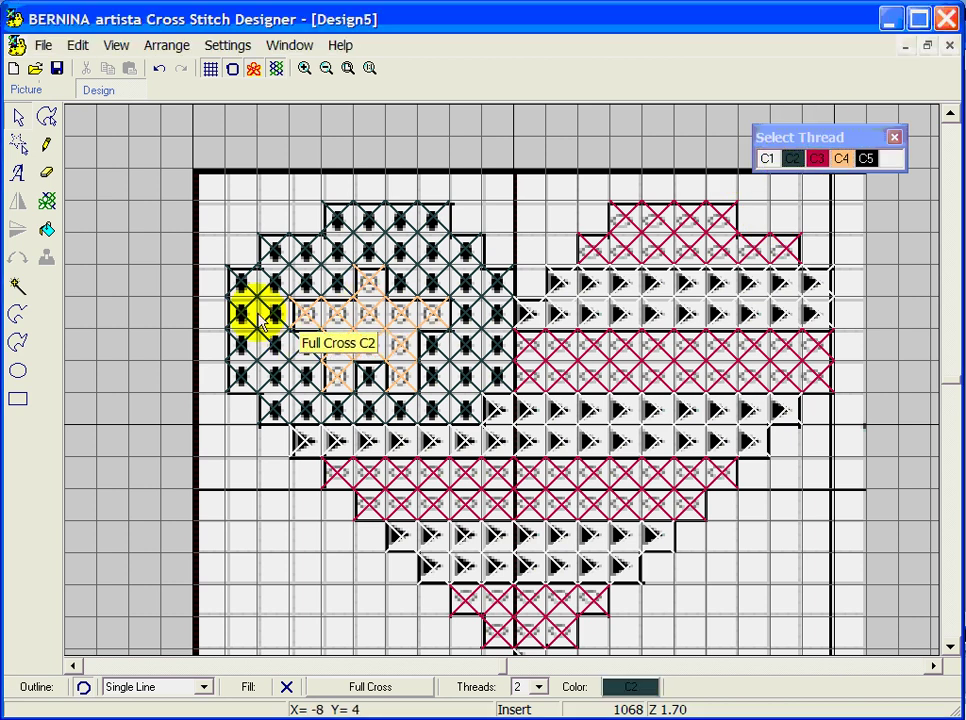
- Trace the star's stepped edge with a single-line open curve in thread C2, following the cell corners back to the start
{"action": "left_click", "coordinate": [17, 313]}
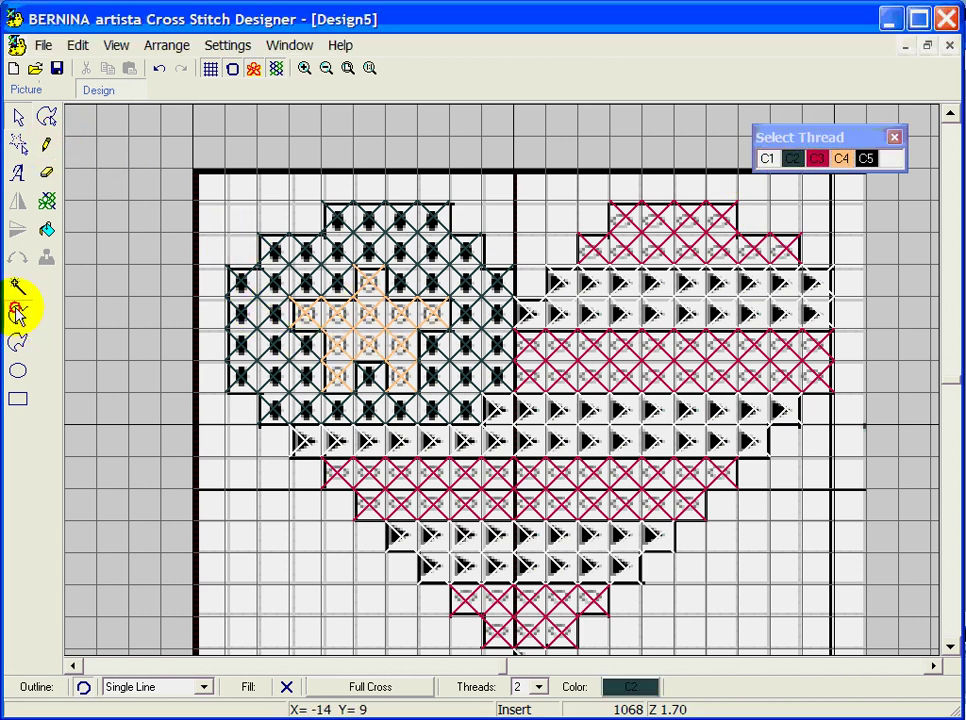
{"action": "left_click", "coordinate": [290, 296]}
{"action": "left_click", "coordinate": [352, 296]}
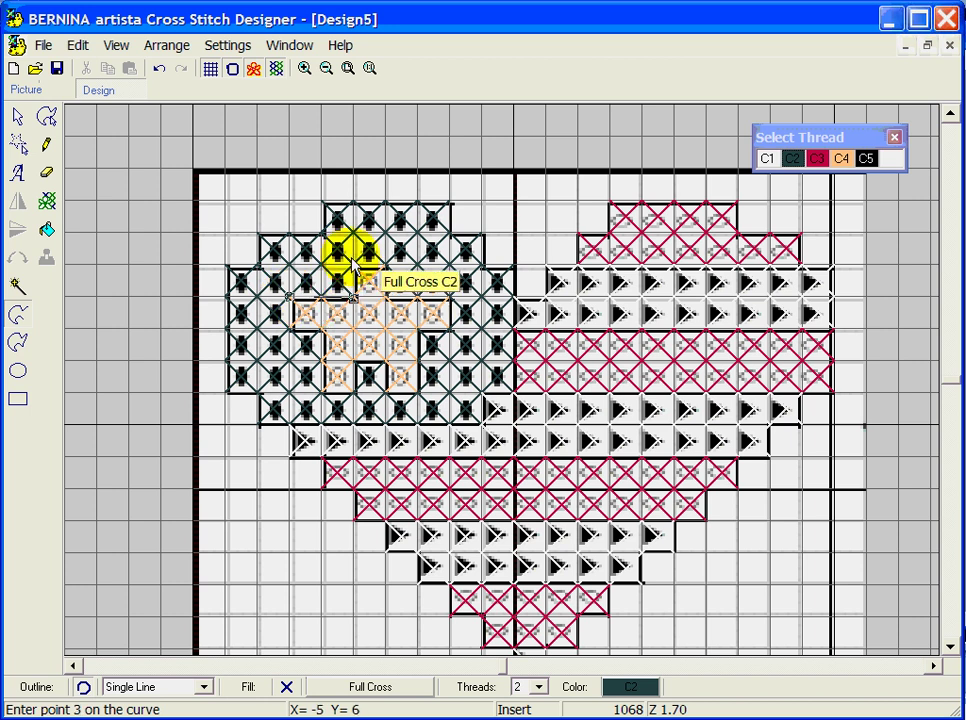
{"action": "left_click", "coordinate": [352, 263]}
{"action": "left_click", "coordinate": [386, 264]}
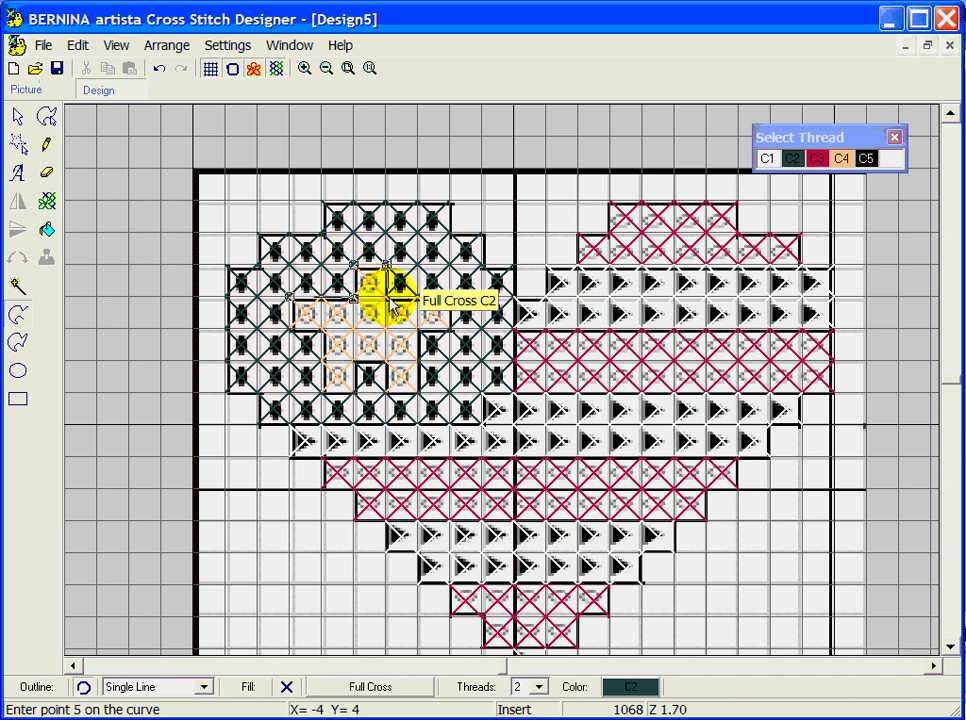
{"action": "left_click", "coordinate": [386, 297]}
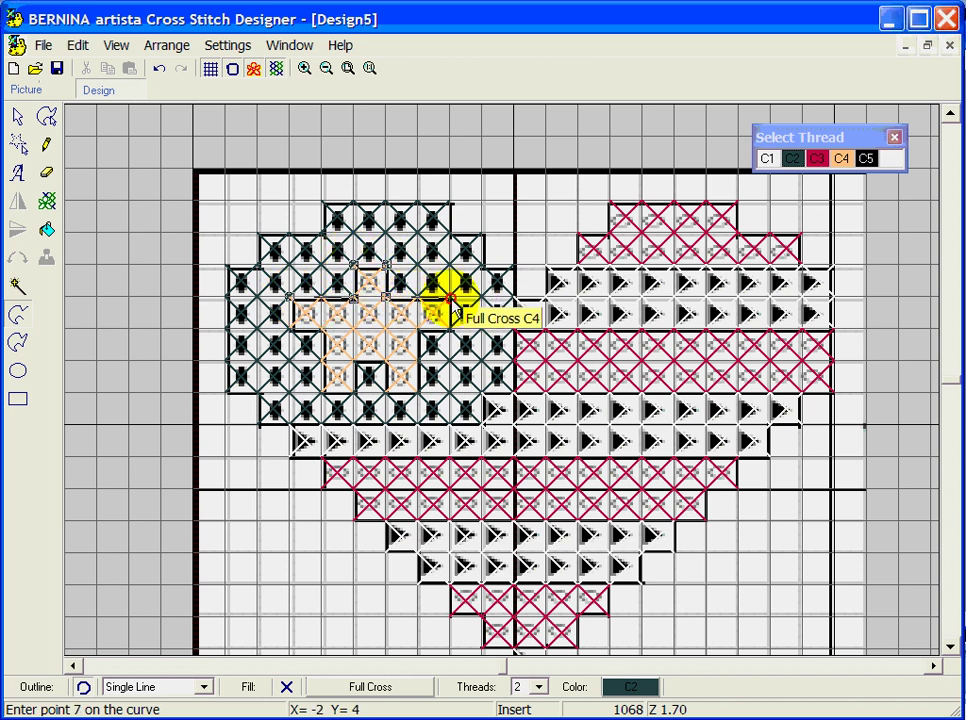
{"action": "left_click", "coordinate": [420, 327]}
{"action": "left_click", "coordinate": [430, 392]}
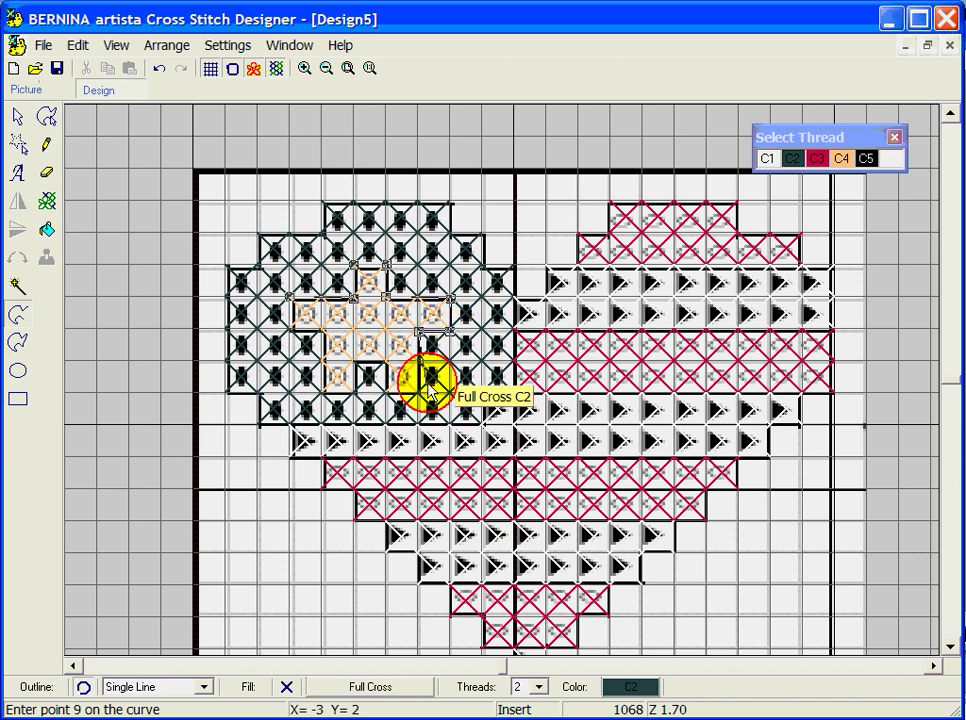
{"action": "left_click", "coordinate": [386, 396]}
{"action": "left_click", "coordinate": [385, 366]}
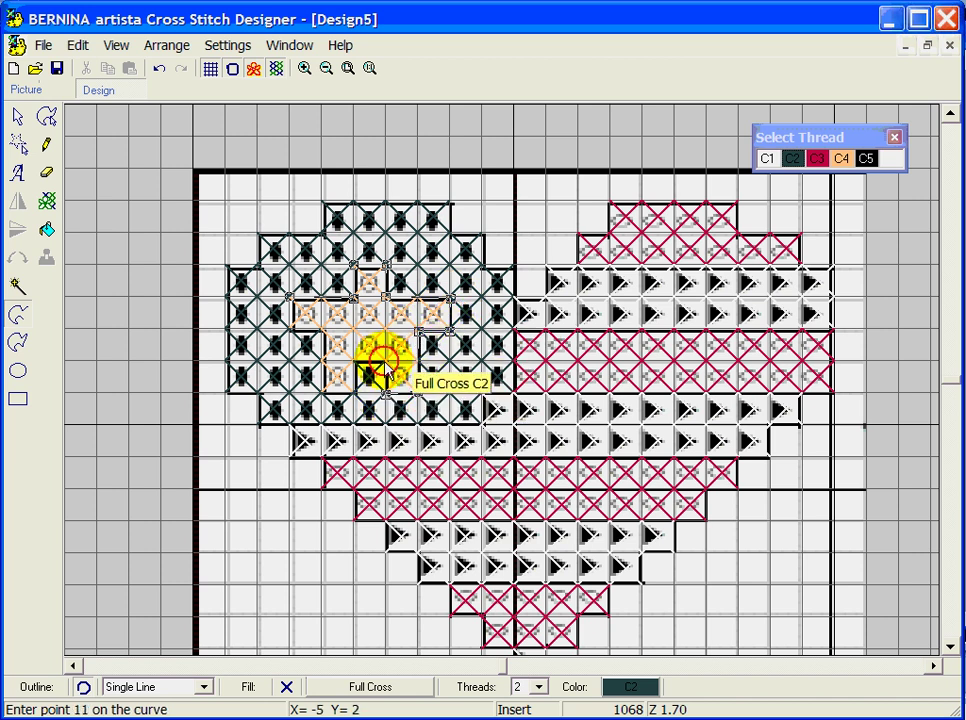
{"action": "left_click", "coordinate": [355, 364]}
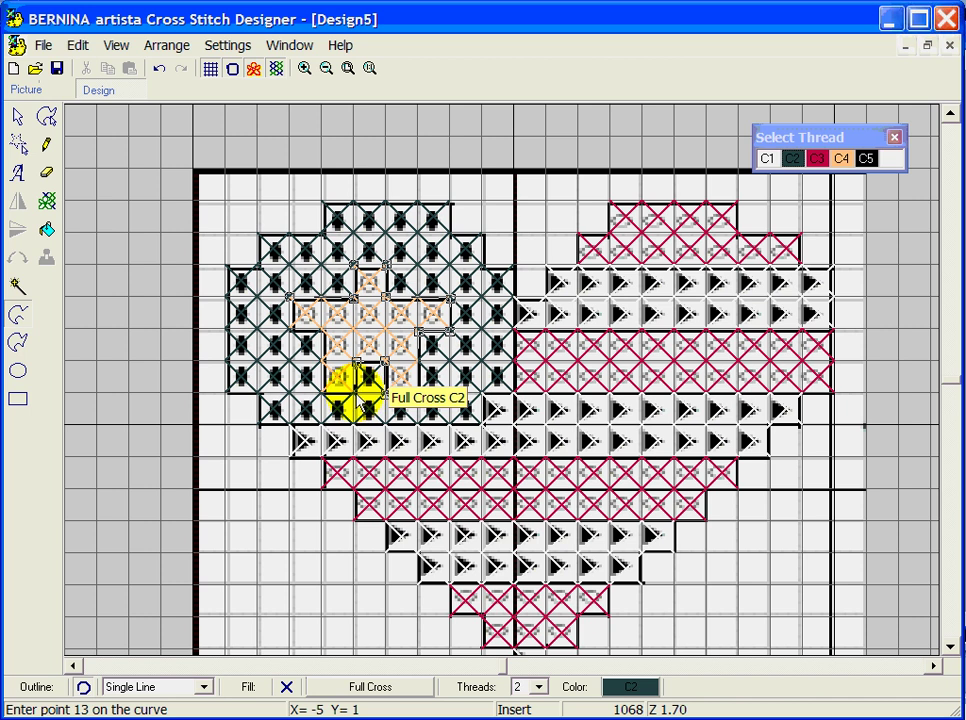
{"action": "left_click", "coordinate": [325, 392]}
{"action": "left_click", "coordinate": [325, 357]}
{"action": "left_click", "coordinate": [322, 348]}
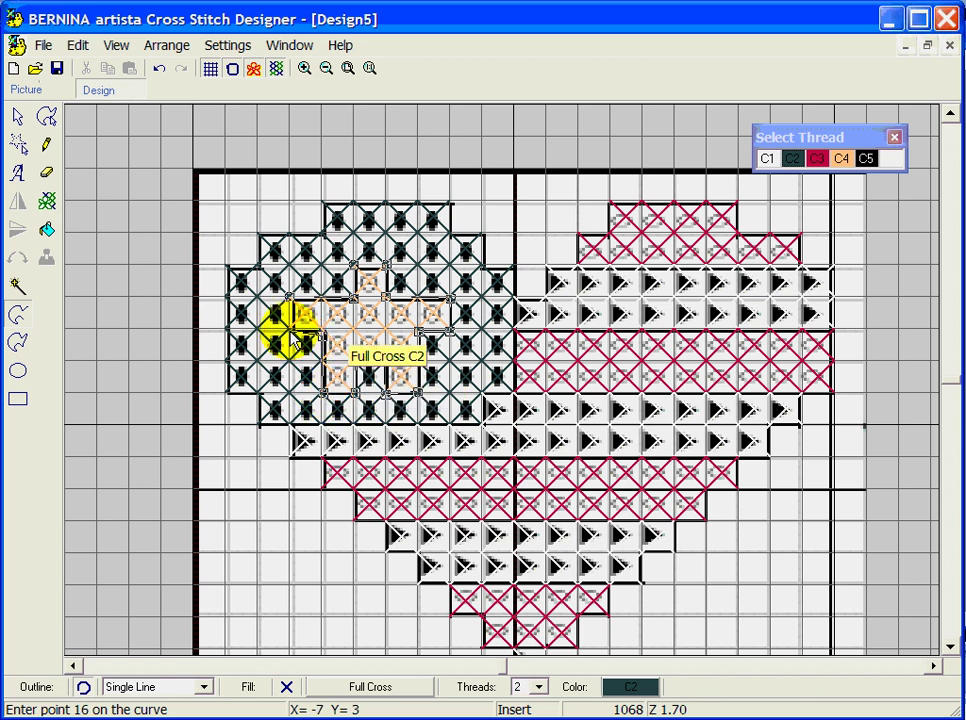
{"action": "left_click", "coordinate": [288, 298]}
{"action": "right_click", "coordinate": [298, 297]}
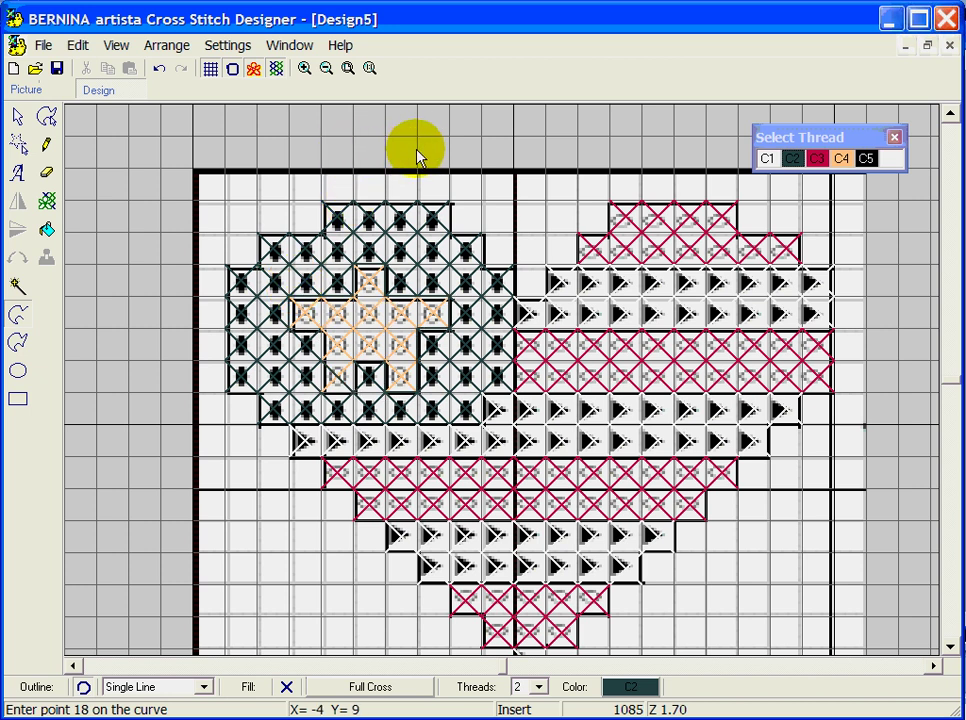
- Hide the background picture, and undo the star's outline curve in favor of the Pencil tool
{"action": "left_click", "coordinate": [255, 70]}
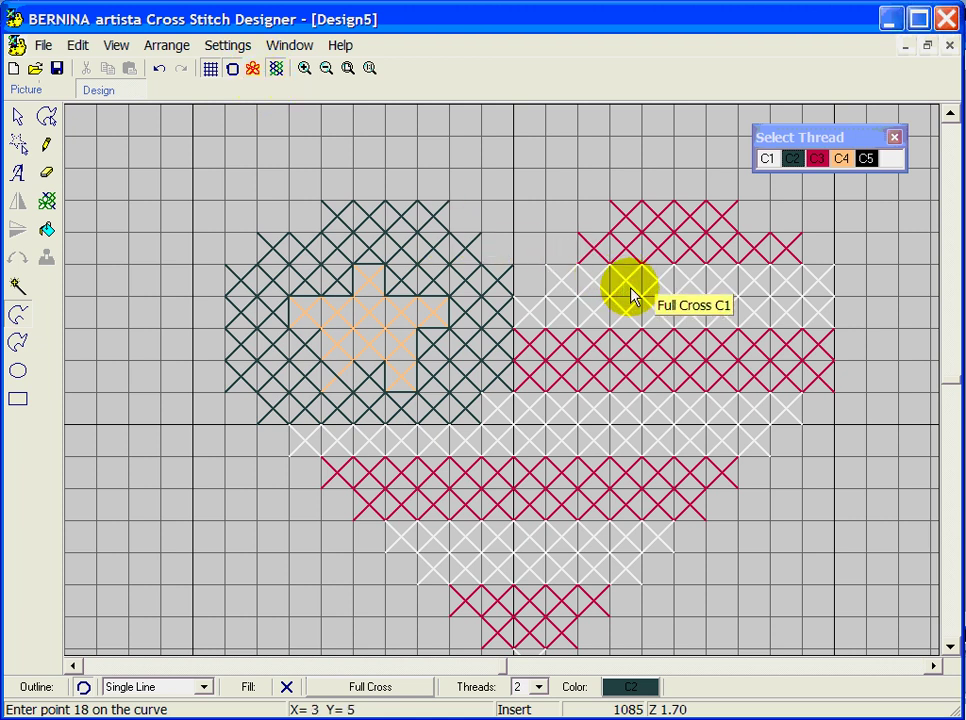
{"action": "left_click", "coordinate": [159, 68]}
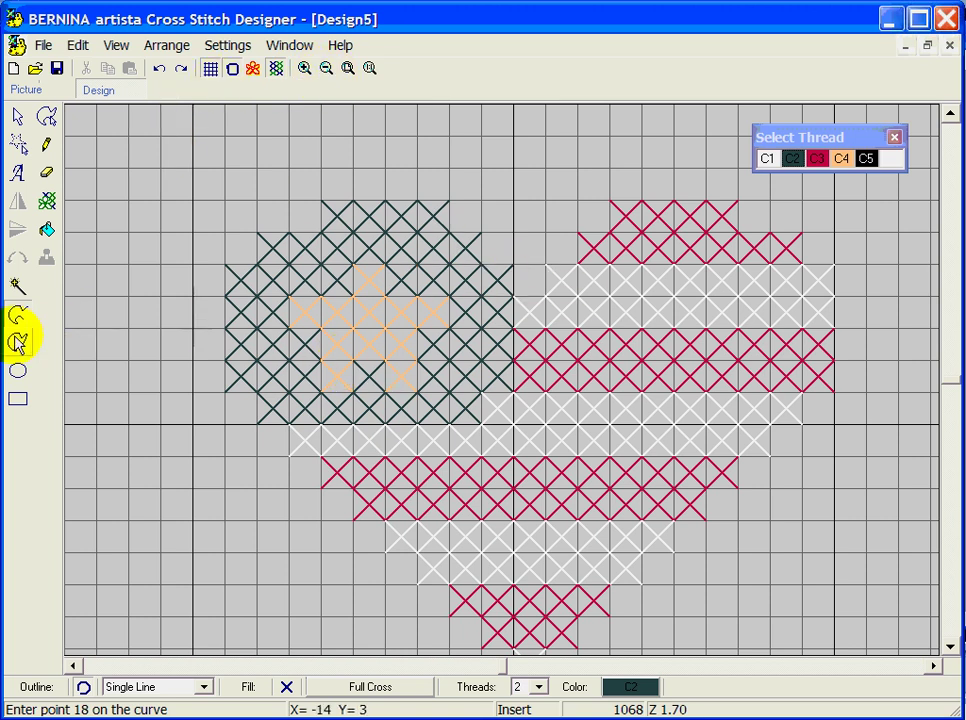
{"action": "left_click", "coordinate": [46, 145]}
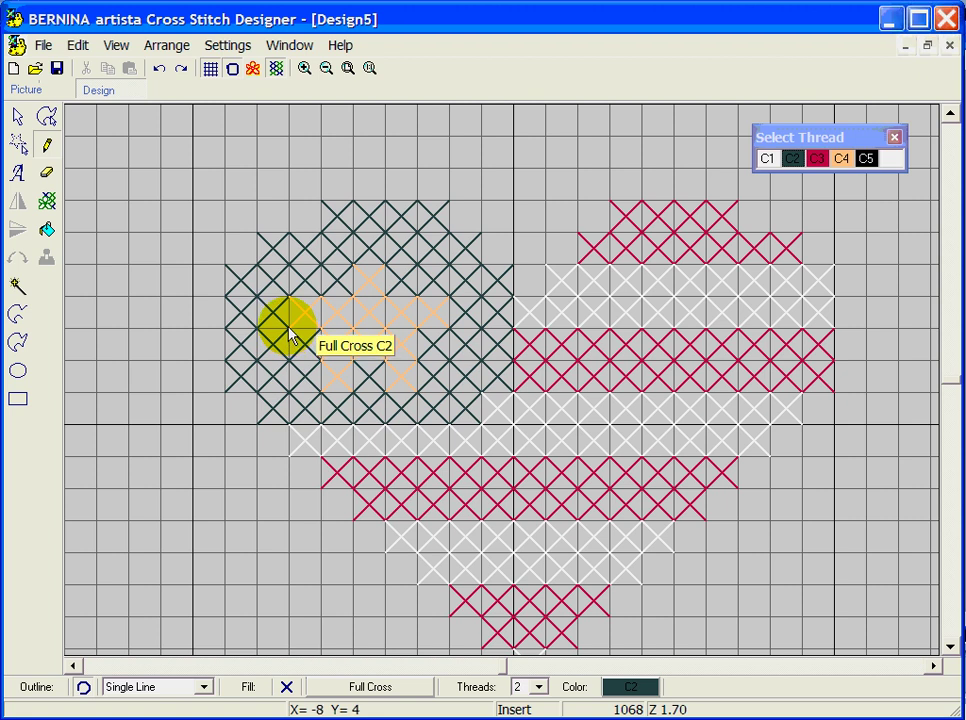
- Outline the star's upper edge from the left arm over the top point with single-line Pencil stitches in thread C2
{"action": "left_click", "coordinate": [322, 267]}
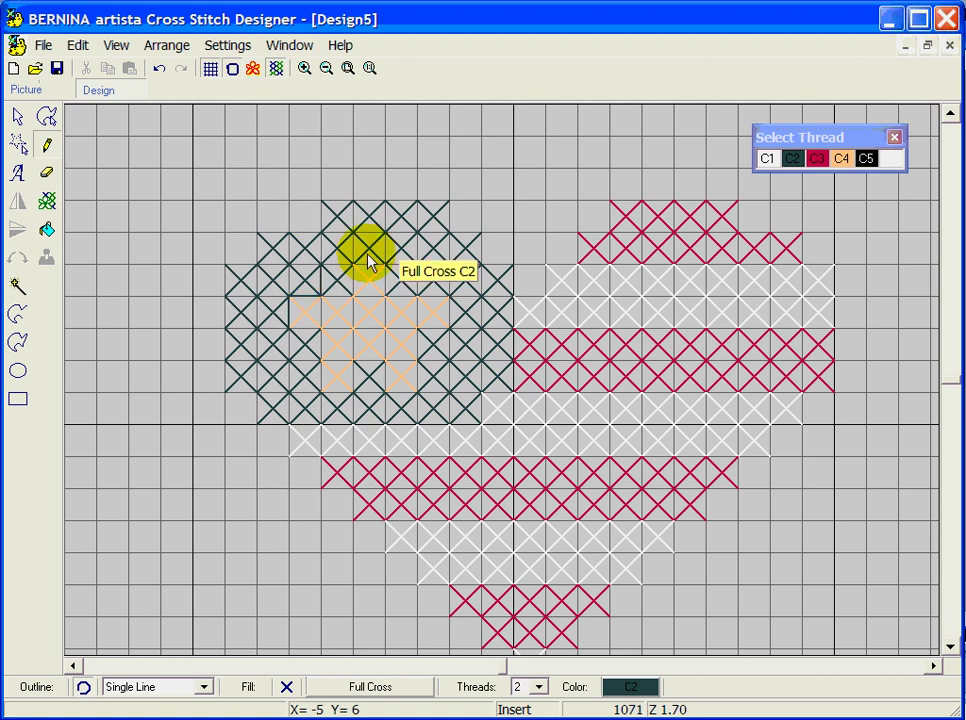
{"action": "left_click", "coordinate": [159, 68]}
{"action": "left_click", "coordinate": [348, 280]}
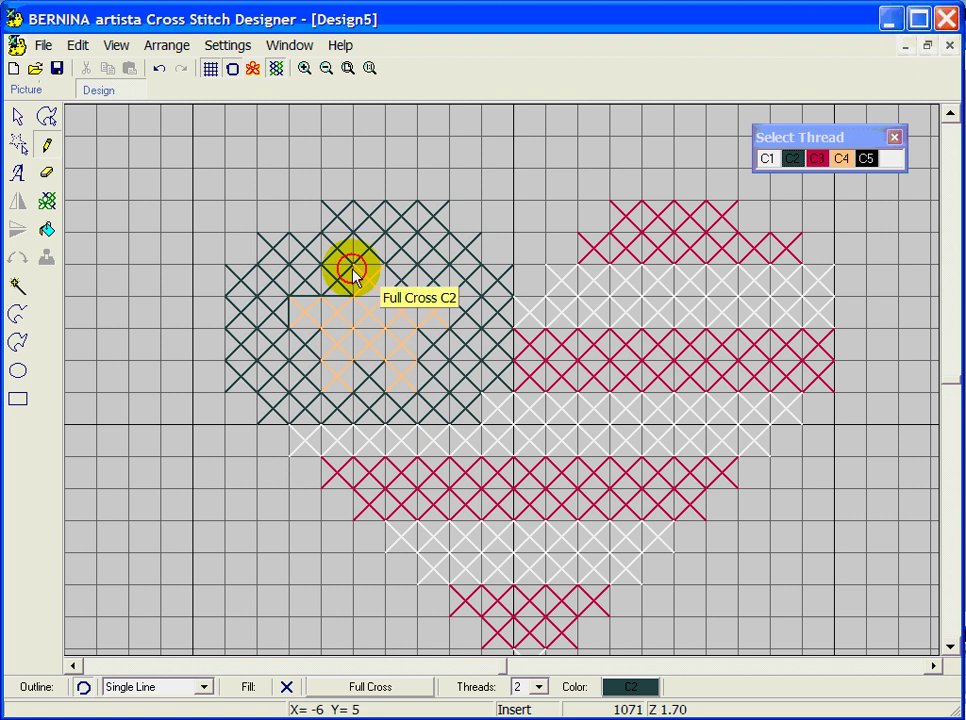
{"action": "left_click", "coordinate": [360, 264]}
{"action": "left_click", "coordinate": [386, 290]}
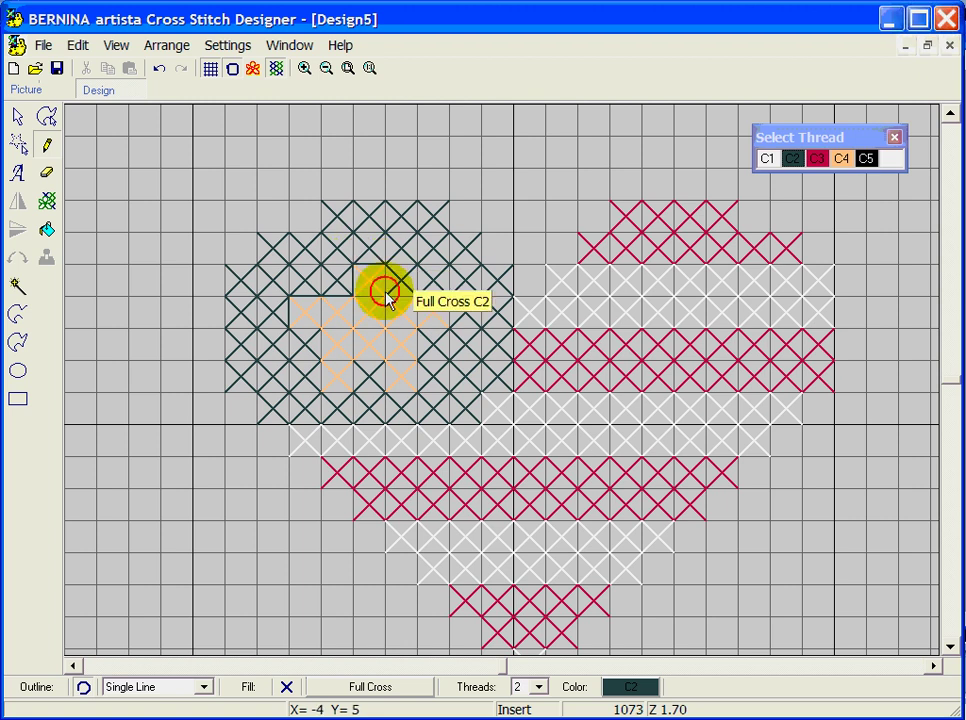
- Outline the star's right arm and lower legs with single-line Pencil stitches in thread C2
{"action": "left_click", "coordinate": [410, 295]}
{"action": "left_click", "coordinate": [410, 317]}
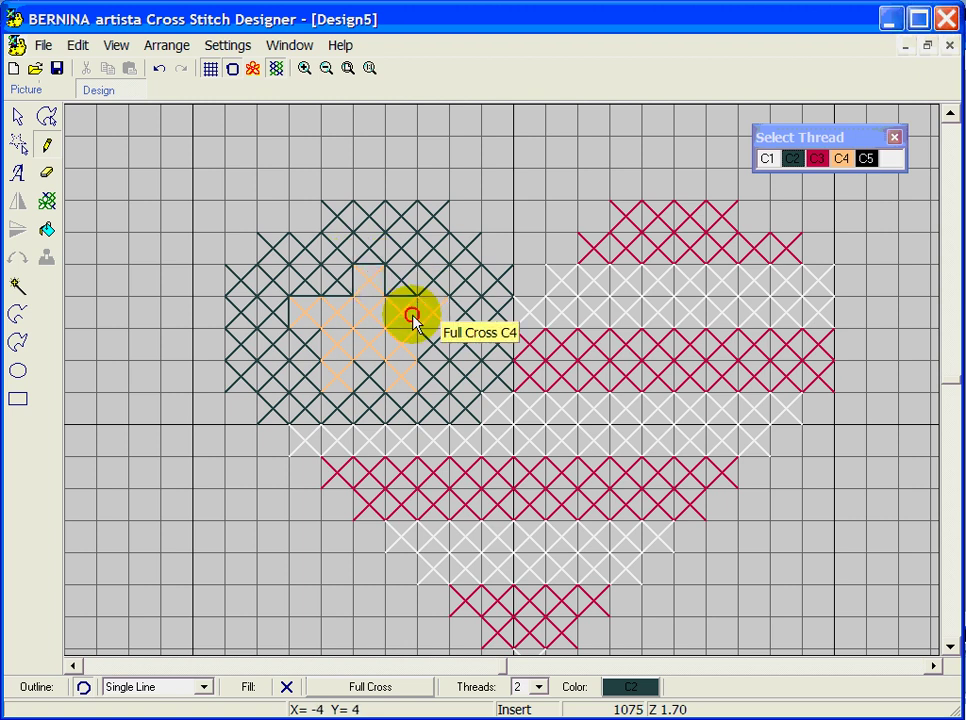
{"action": "left_click", "coordinate": [416, 338]}
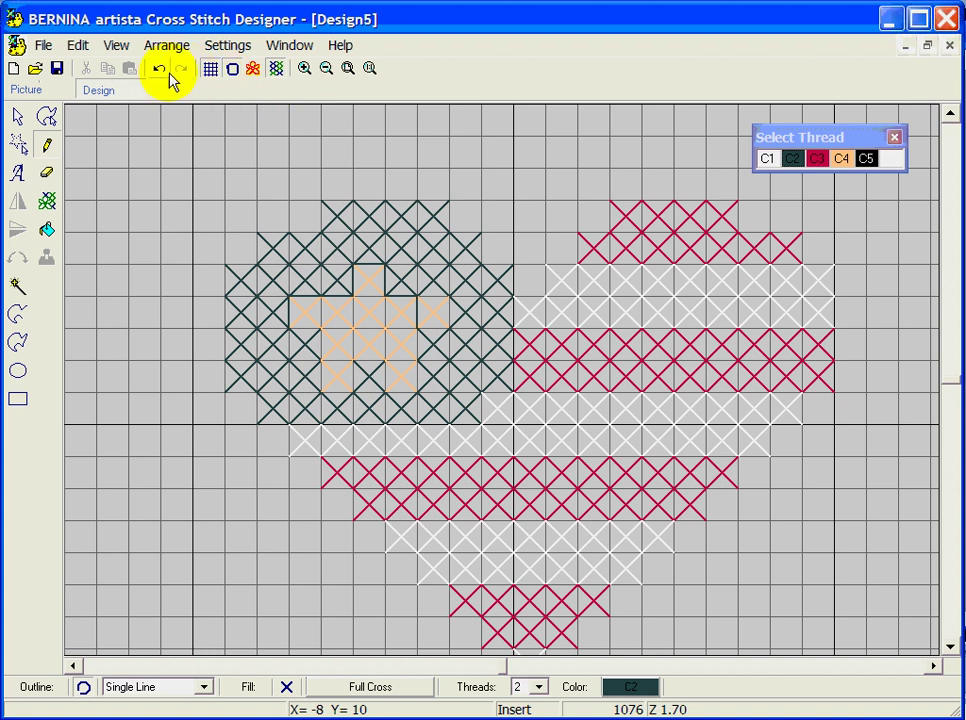
{"action": "left_click", "coordinate": [416, 317]}
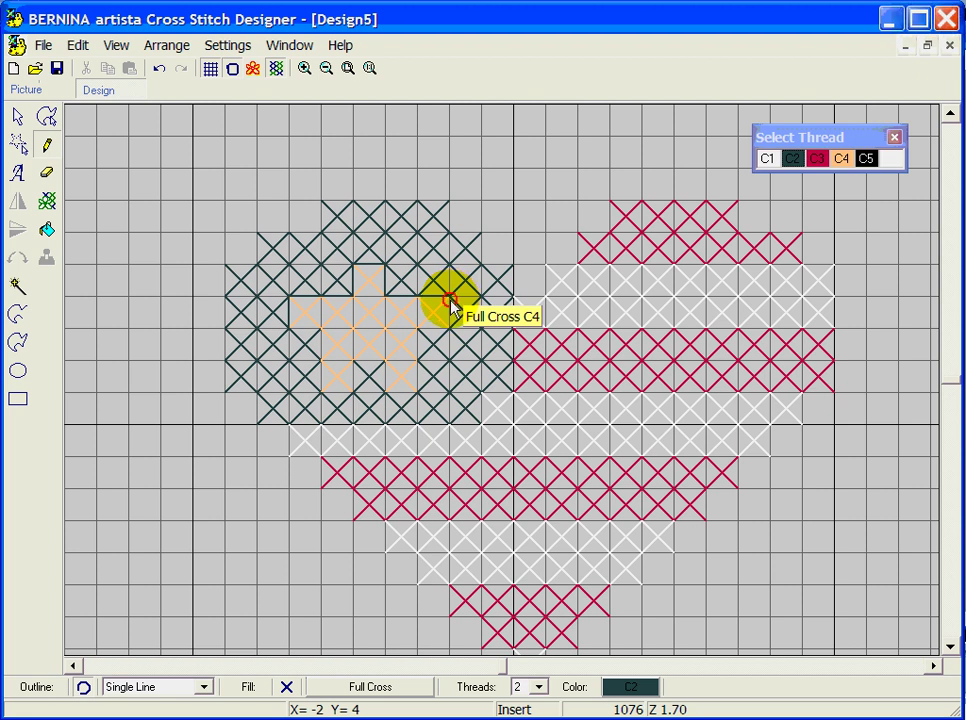
{"action": "left_click", "coordinate": [448, 304]}
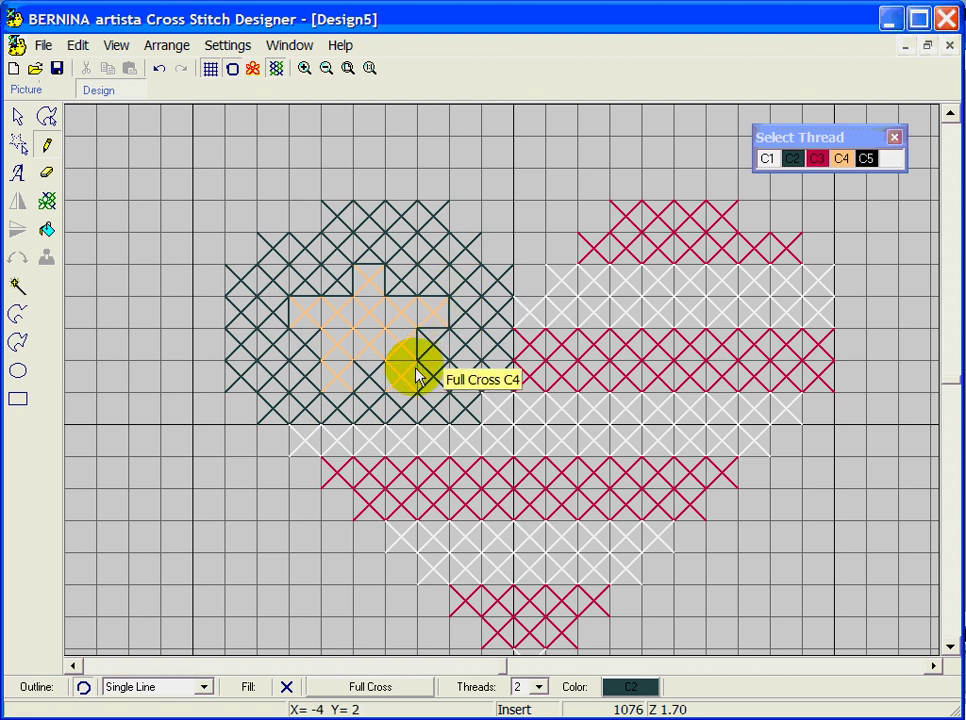
{"action": "left_click", "coordinate": [382, 393]}
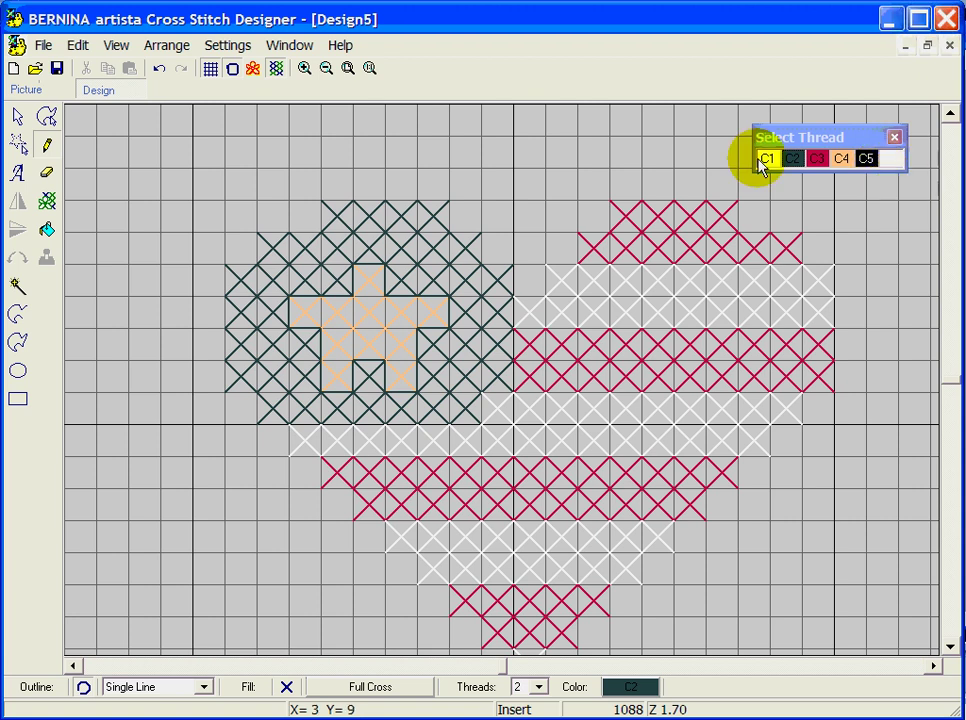
- Show the background picture again and start a single-line curve in thread C5 for the heart's outline
{"action": "left_click", "coordinate": [252, 68]}
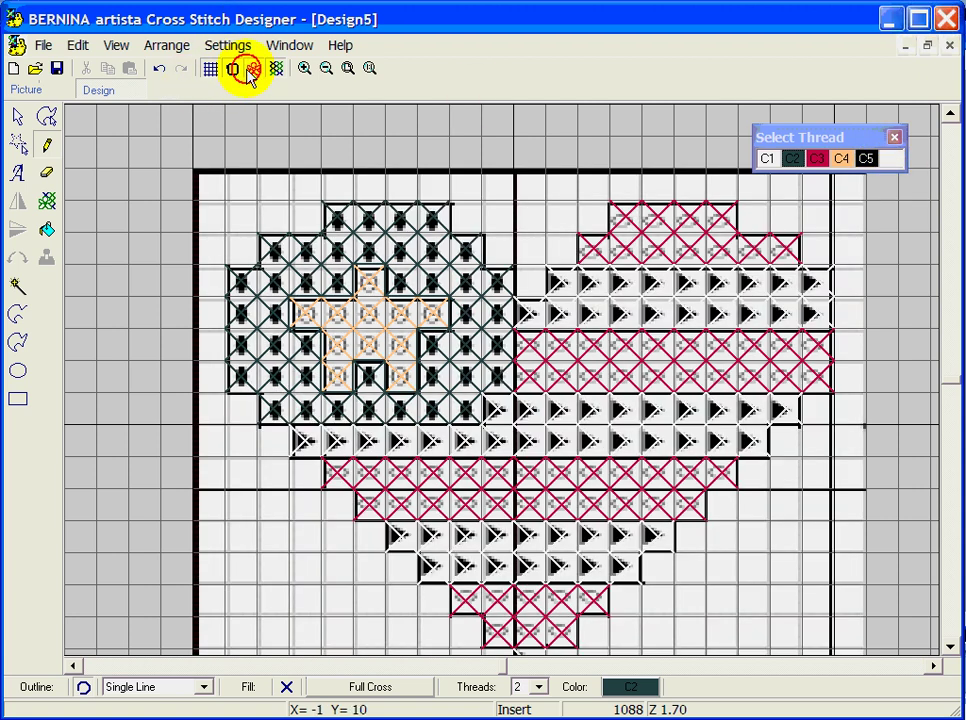
{"action": "left_click", "coordinate": [865, 158]}
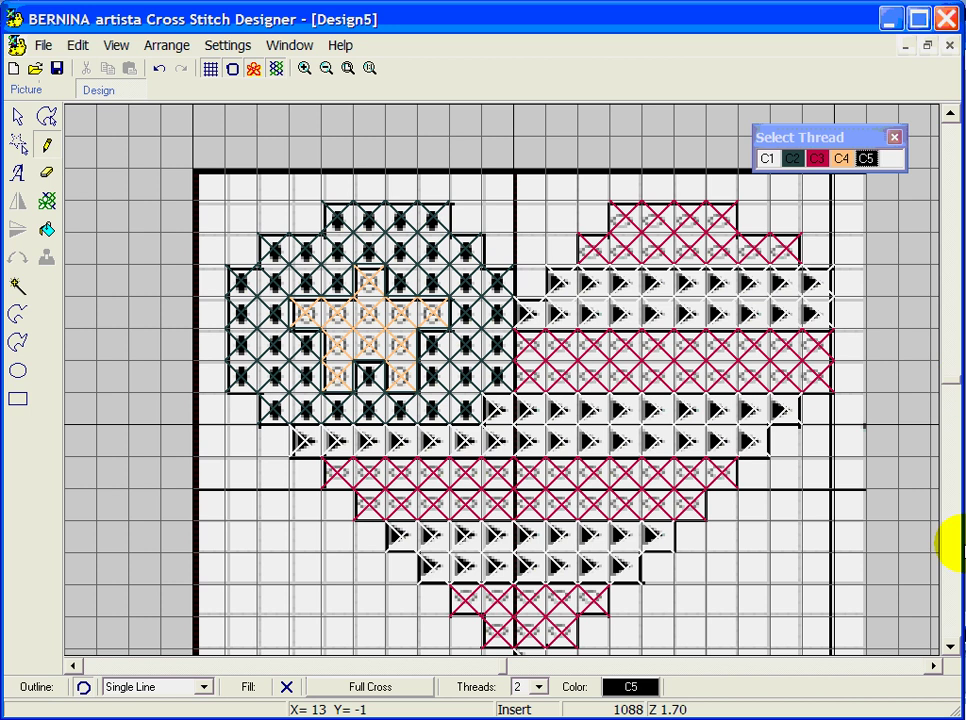
{"action": "left_click", "coordinate": [949, 647]}
{"action": "left_click", "coordinate": [949, 647]}
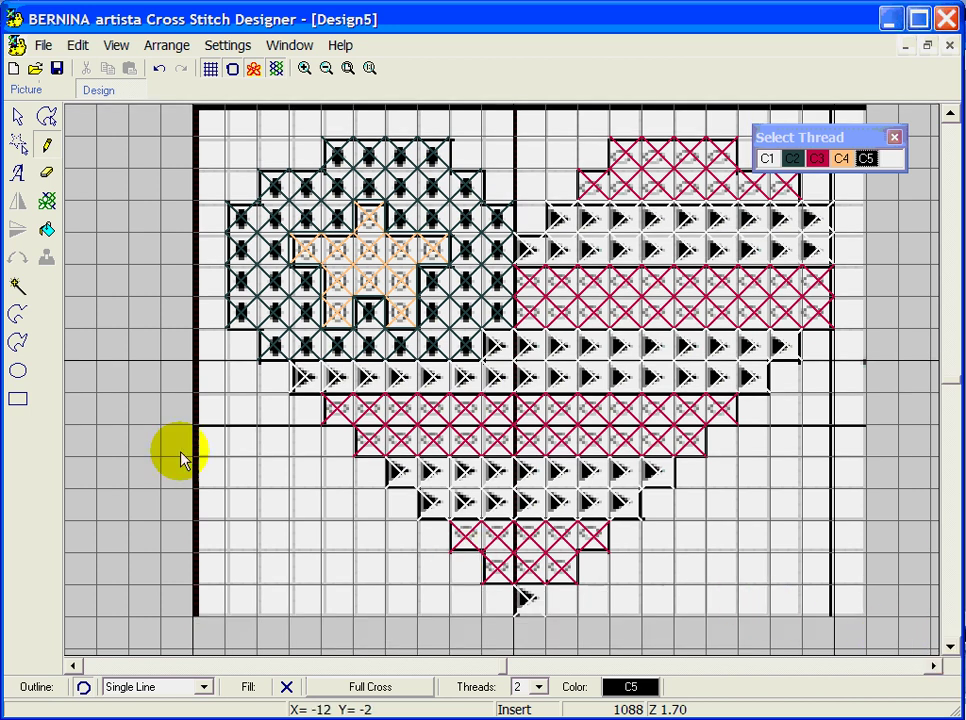
{"action": "left_click", "coordinate": [17, 344]}
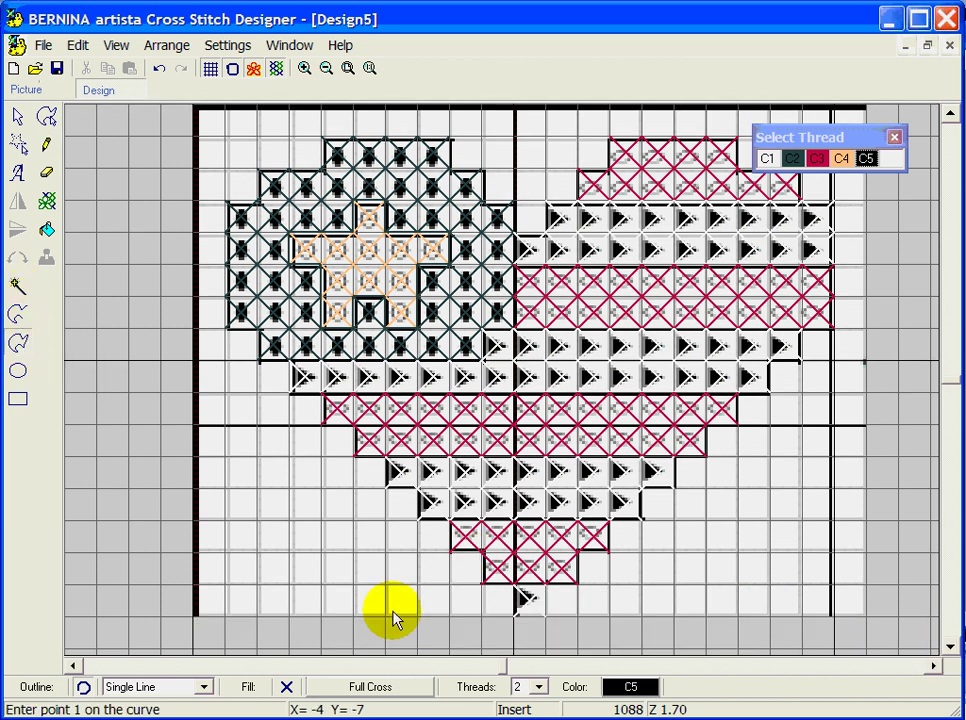
- Trace the heart's stepped lower right edge with the curve, following cell corners from the bottom tip up to the widest red stripe
{"action": "left_click", "coordinate": [513, 619]}
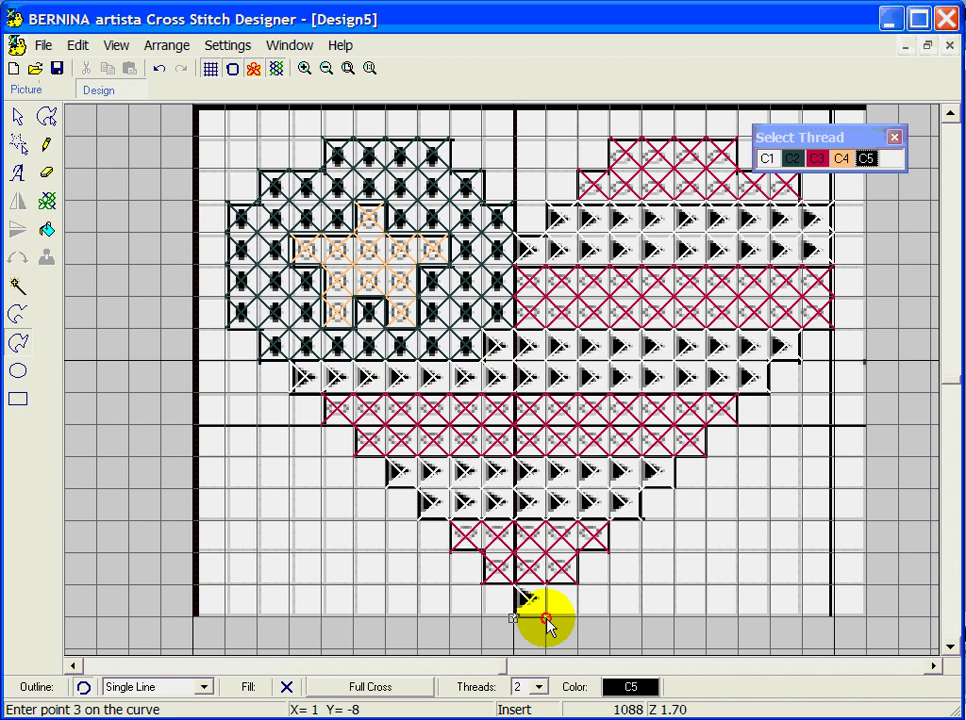
{"action": "left_click", "coordinate": [545, 586]}
{"action": "left_click", "coordinate": [581, 584]}
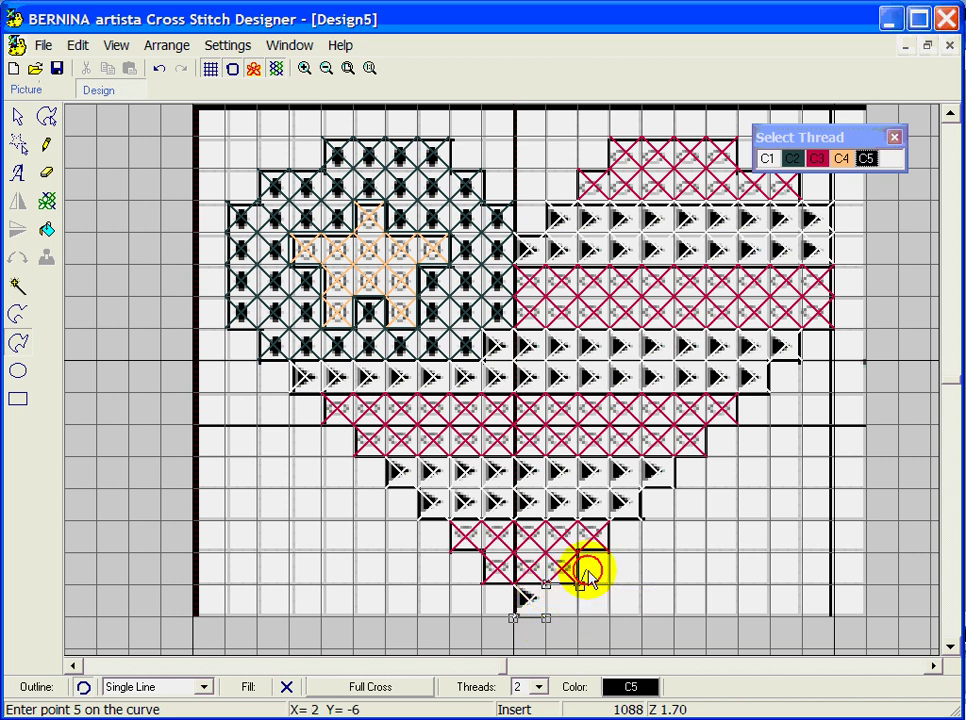
{"action": "left_click", "coordinate": [579, 552]}
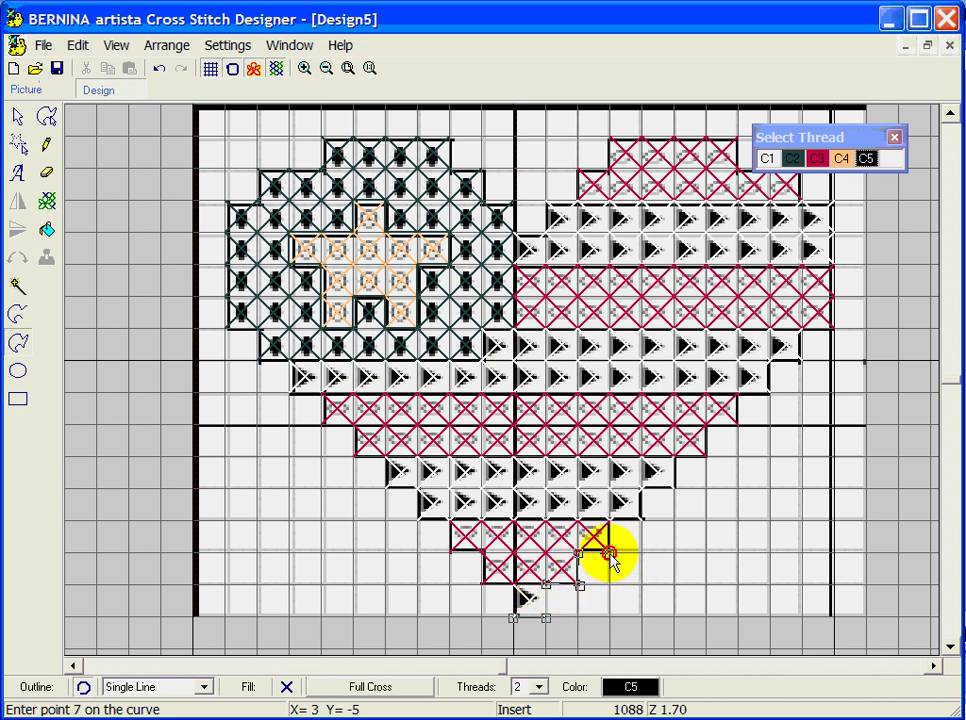
{"action": "left_click", "coordinate": [609, 522]}
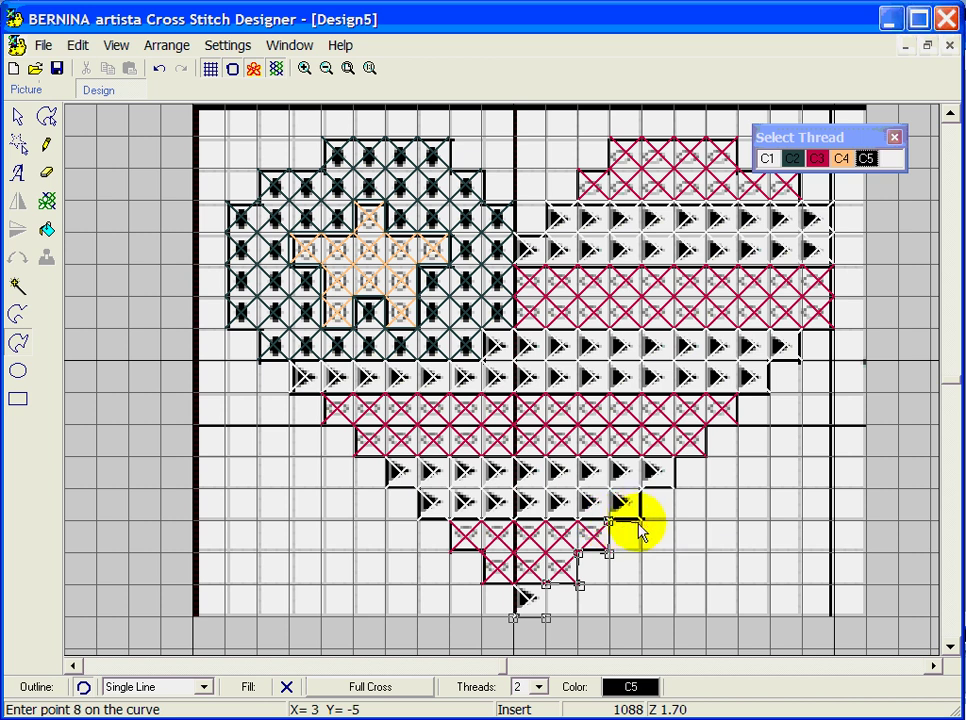
{"action": "left_click", "coordinate": [641, 491]}
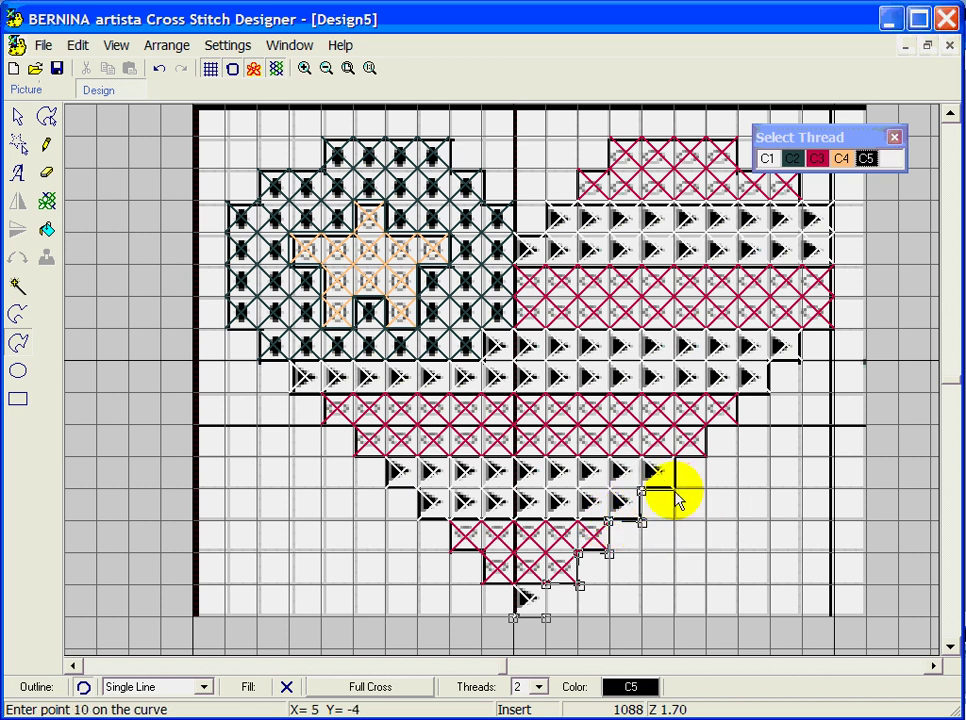
{"action": "left_click", "coordinate": [675, 491]}
{"action": "left_click", "coordinate": [674, 457]}
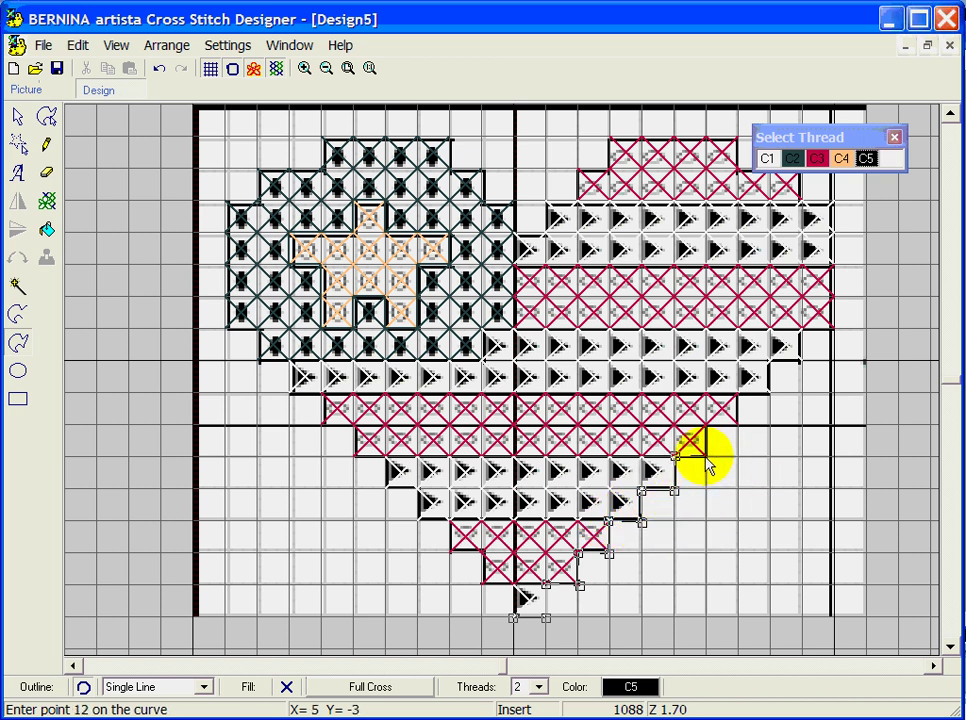
{"action": "left_click", "coordinate": [706, 457]}
{"action": "left_click", "coordinate": [706, 426]}
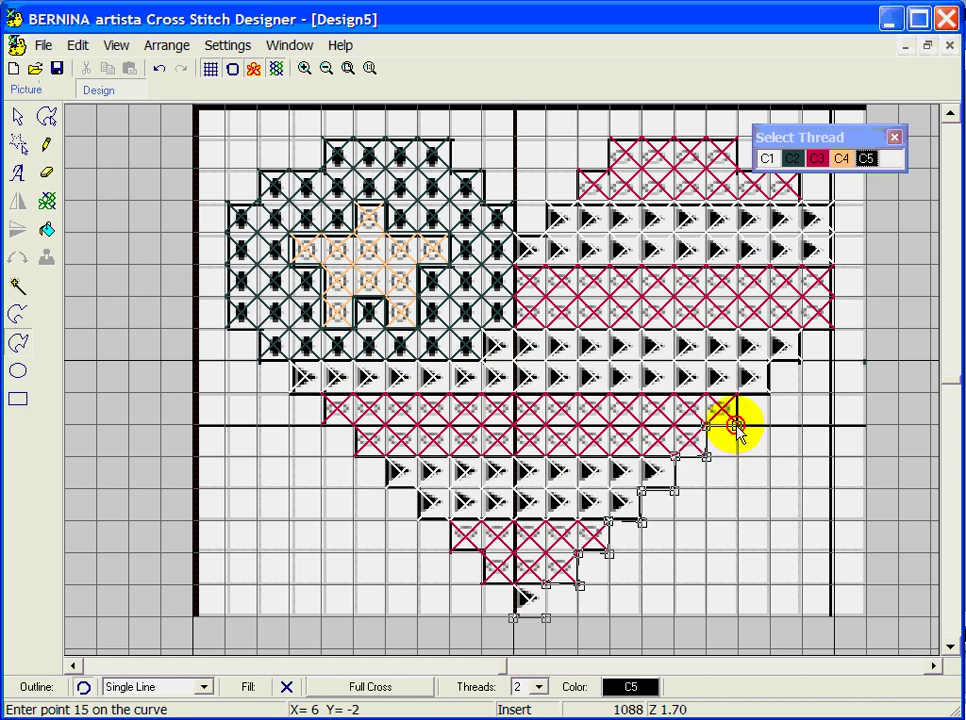
{"action": "left_click", "coordinate": [737, 395]}
{"action": "left_click", "coordinate": [769, 395]}
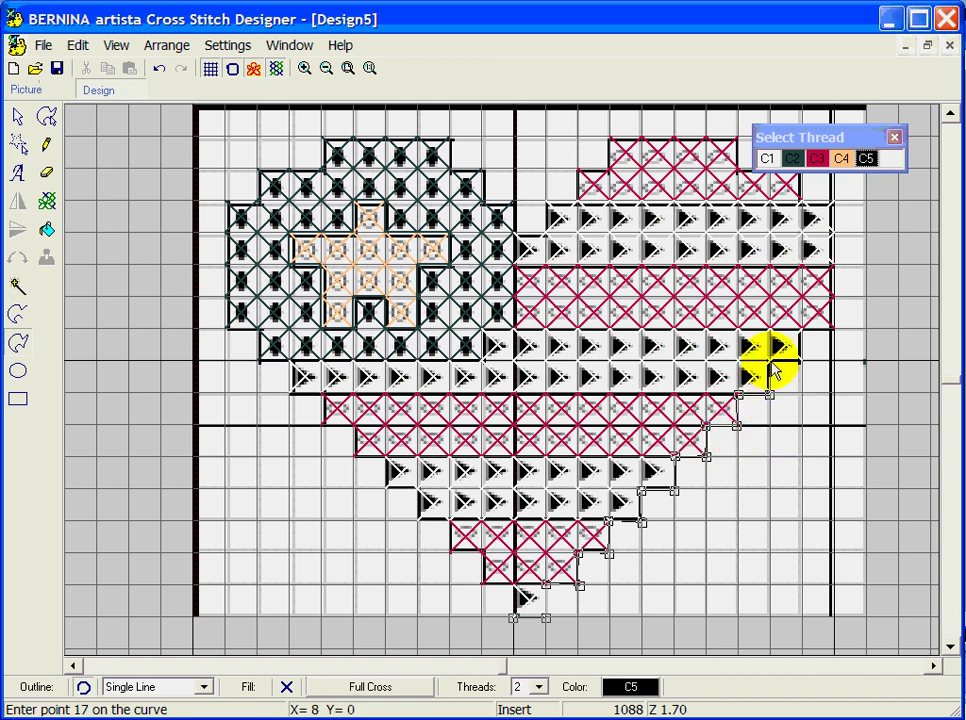
{"action": "left_click", "coordinate": [769, 362]}
{"action": "left_click", "coordinate": [801, 362]}
{"action": "left_click", "coordinate": [801, 330]}
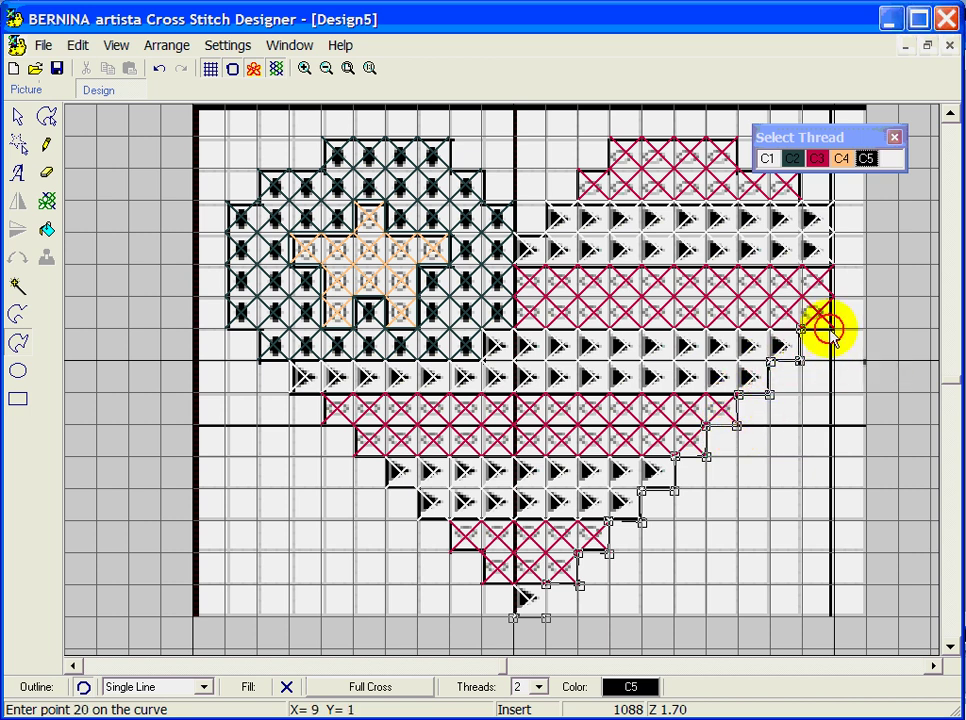
- Continue the curve up the heart's right side and around the stepped right lobe to the bottom of the center notch
{"action": "left_click", "coordinate": [933, 665]}
{"action": "left_click", "coordinate": [933, 665]}
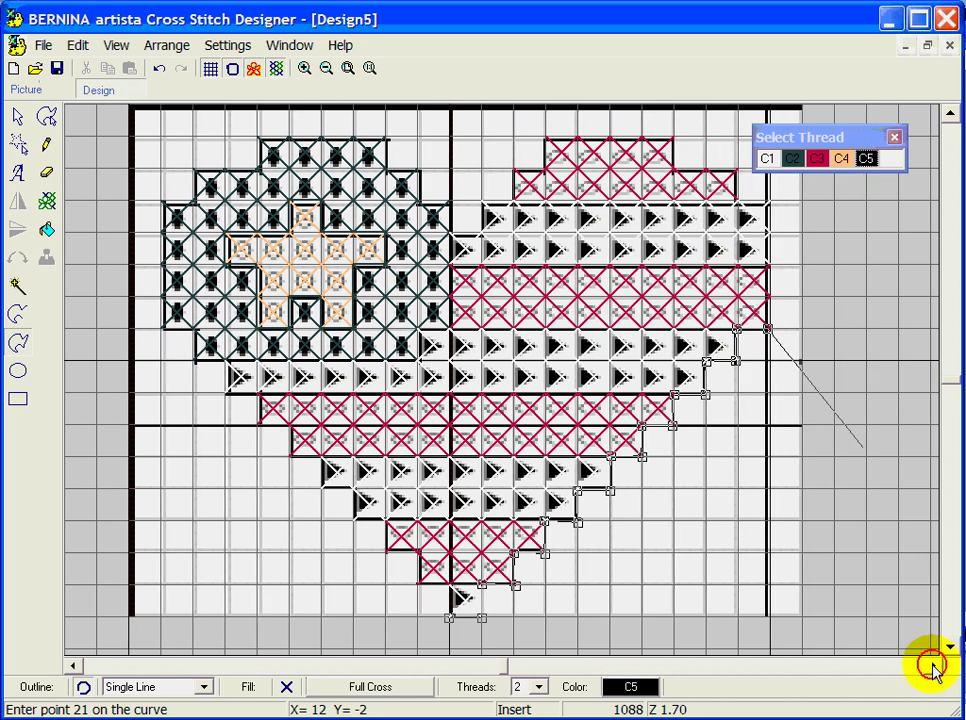
{"action": "left_click", "coordinate": [933, 665]}
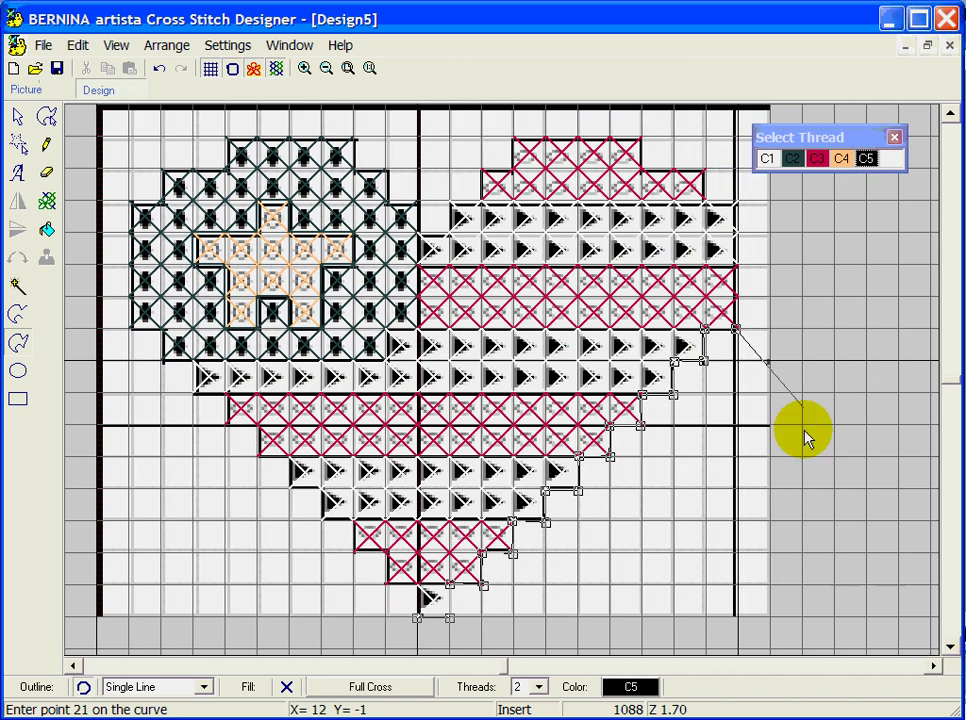
{"action": "left_click", "coordinate": [730, 205]}
{"action": "left_click", "coordinate": [705, 205]}
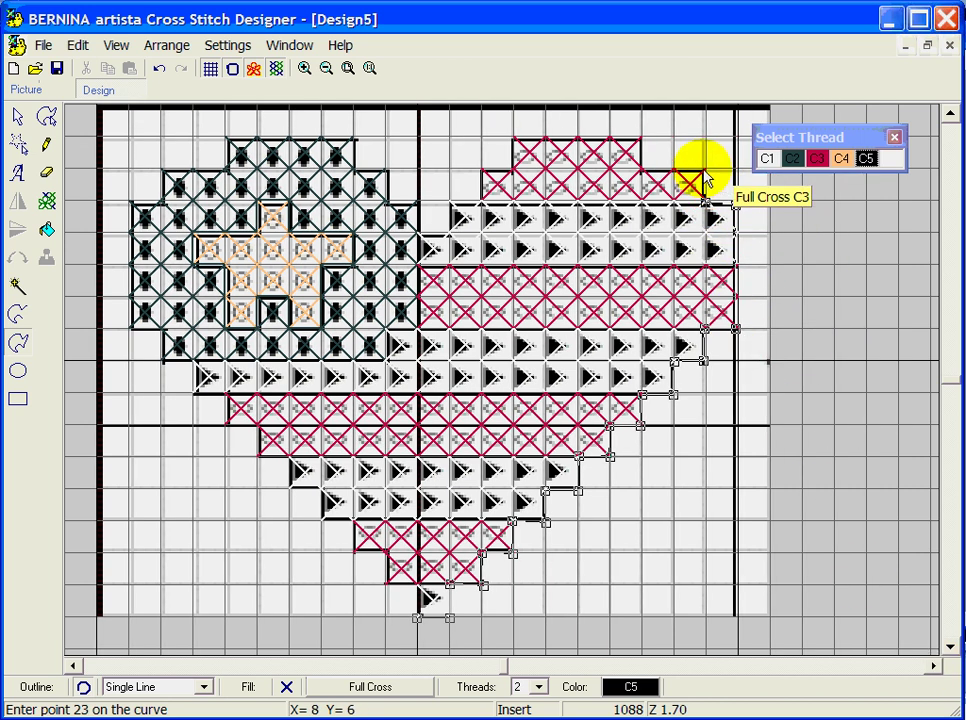
{"action": "left_click", "coordinate": [705, 168]}
{"action": "left_click", "coordinate": [642, 167]}
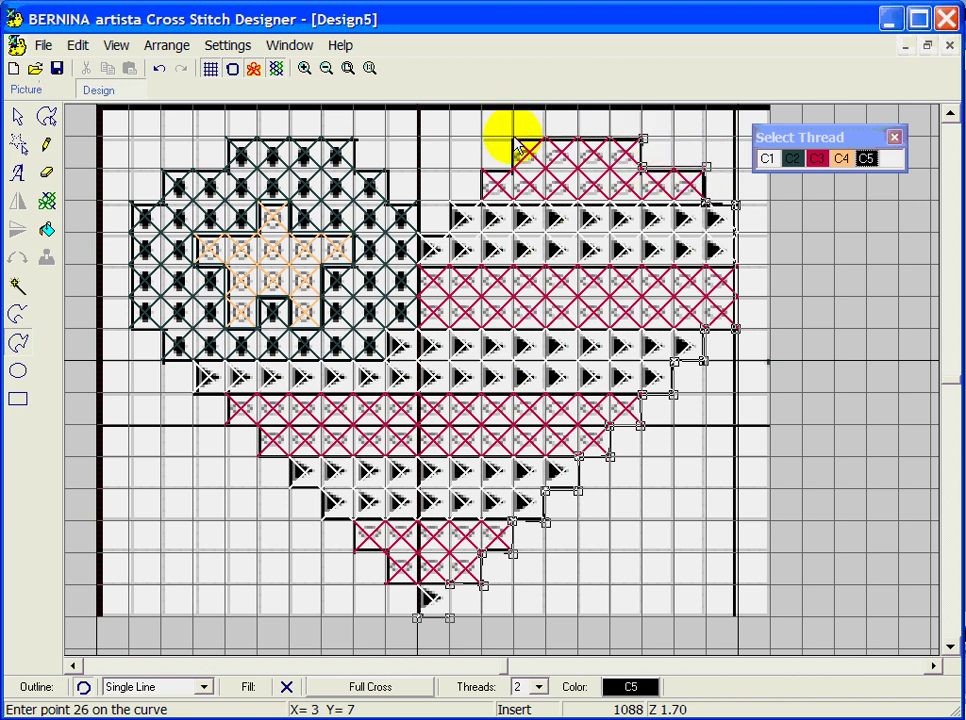
{"action": "left_click", "coordinate": [510, 168]}
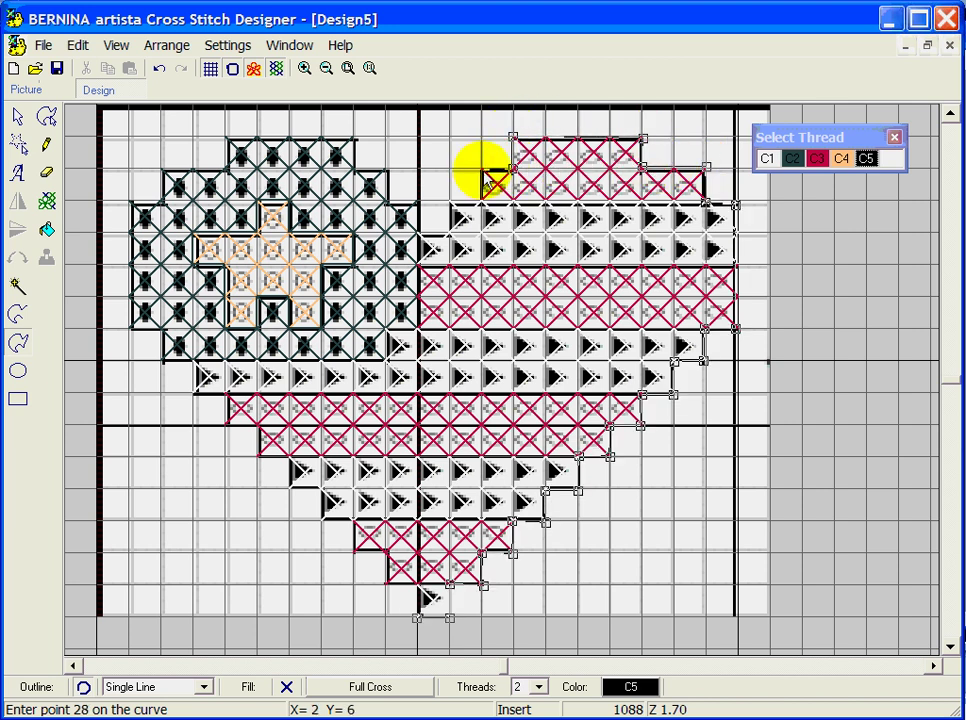
{"action": "left_click", "coordinate": [479, 199]}
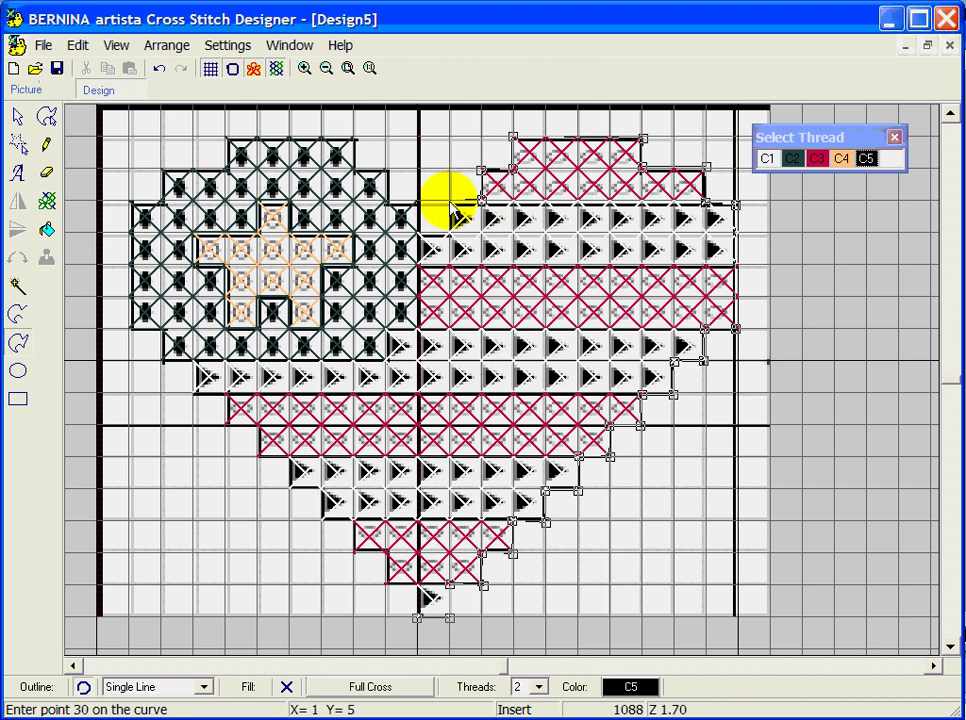
{"action": "left_click", "coordinate": [450, 200]}
{"action": "left_click", "coordinate": [450, 230]}
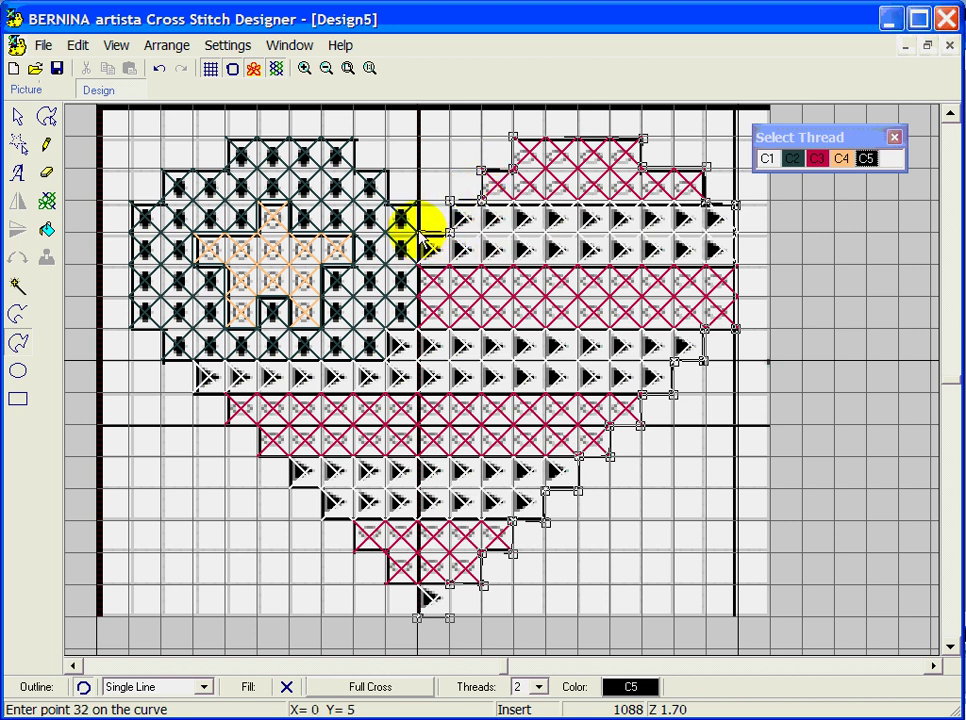
{"action": "left_click", "coordinate": [418, 230]}
- Continue the curve from the center notch around the stepped left lobe and down the heart's straight left side
{"action": "left_click", "coordinate": [418, 201]}
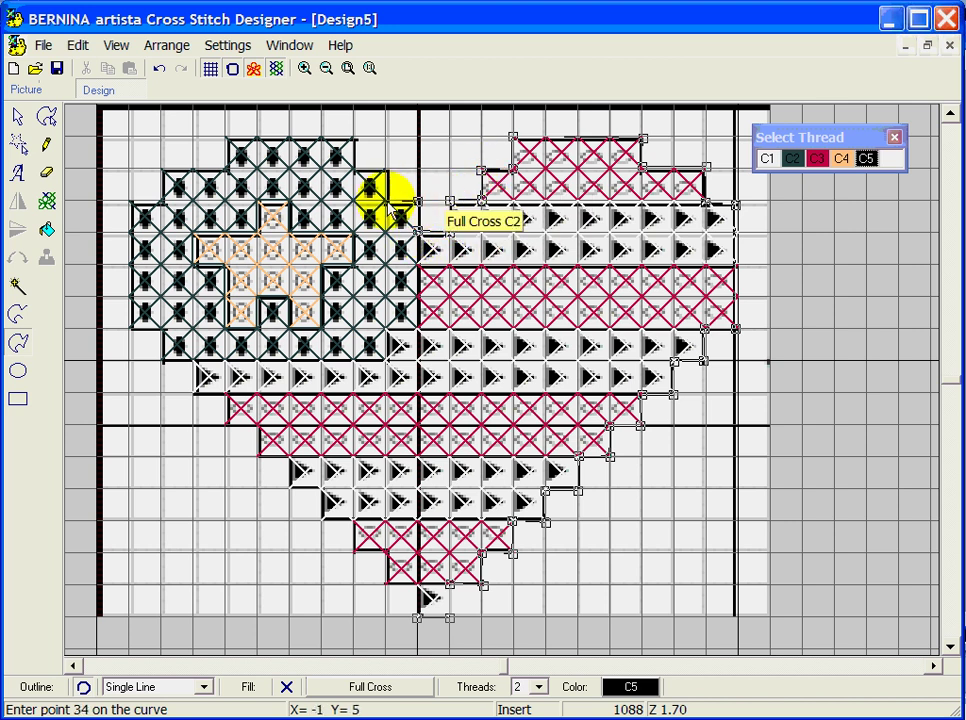
{"action": "left_click", "coordinate": [354, 169]}
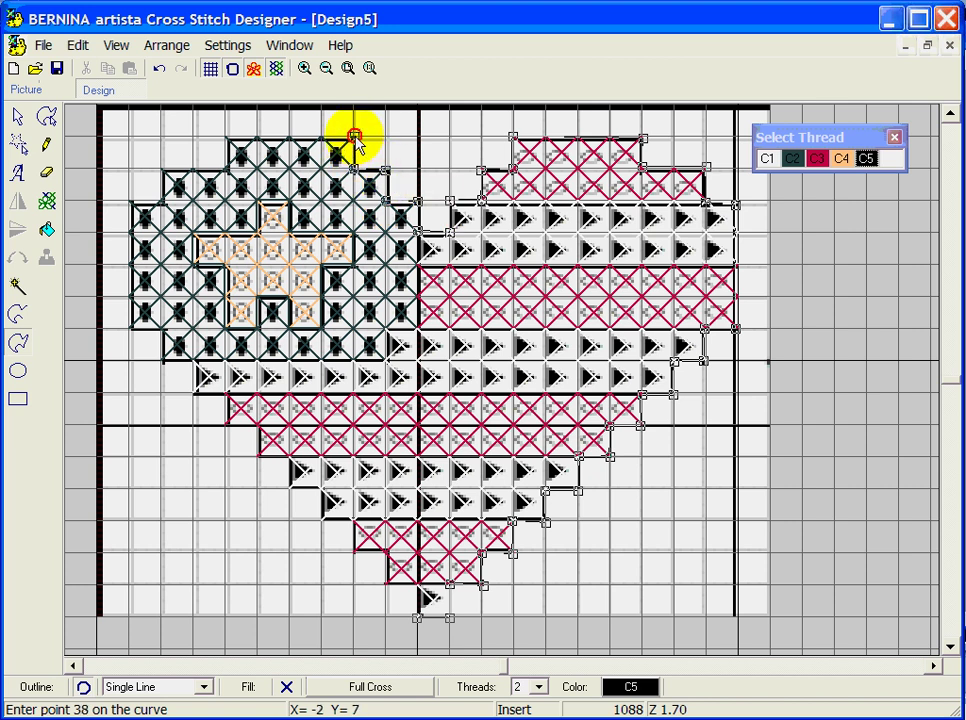
{"action": "left_click", "coordinate": [225, 136]}
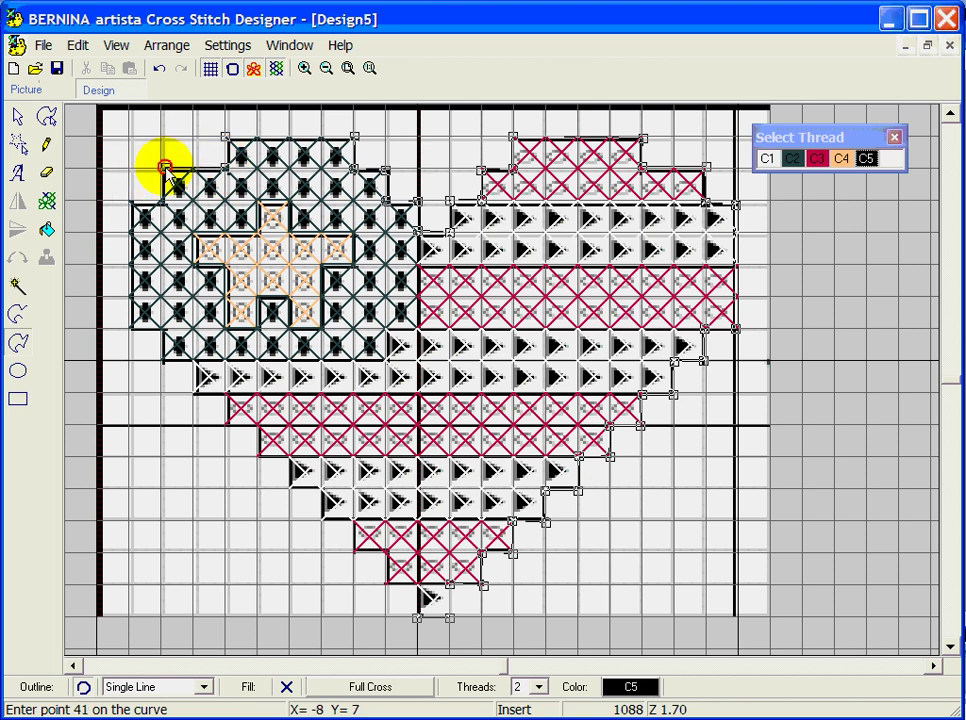
{"action": "left_click", "coordinate": [132, 199]}
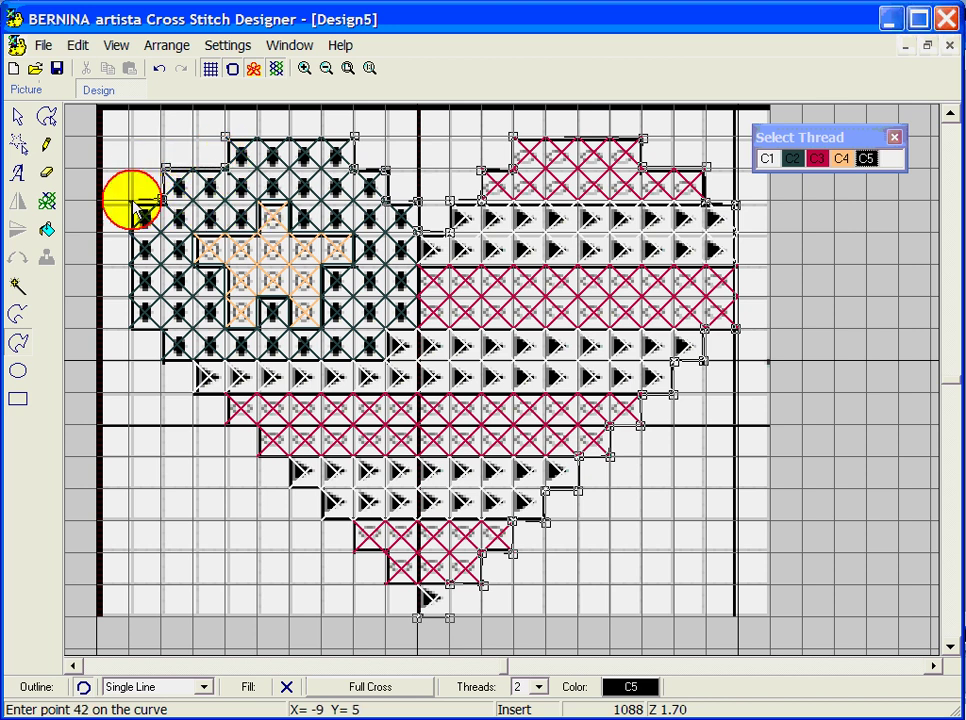
{"action": "left_click", "coordinate": [133, 200]}
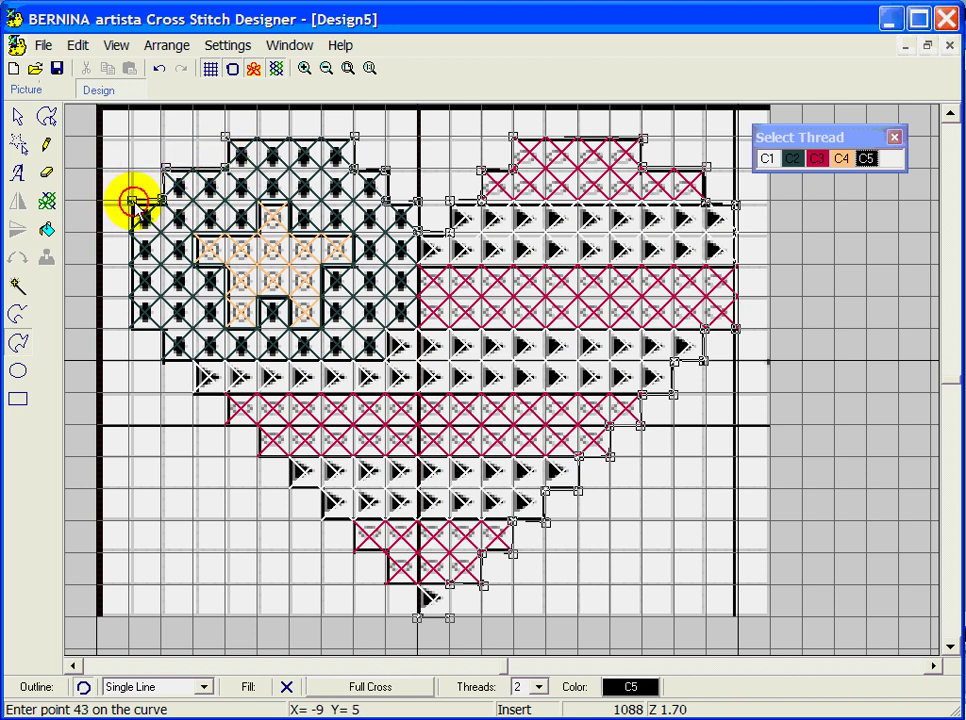
{"action": "left_click", "coordinate": [129, 329]}
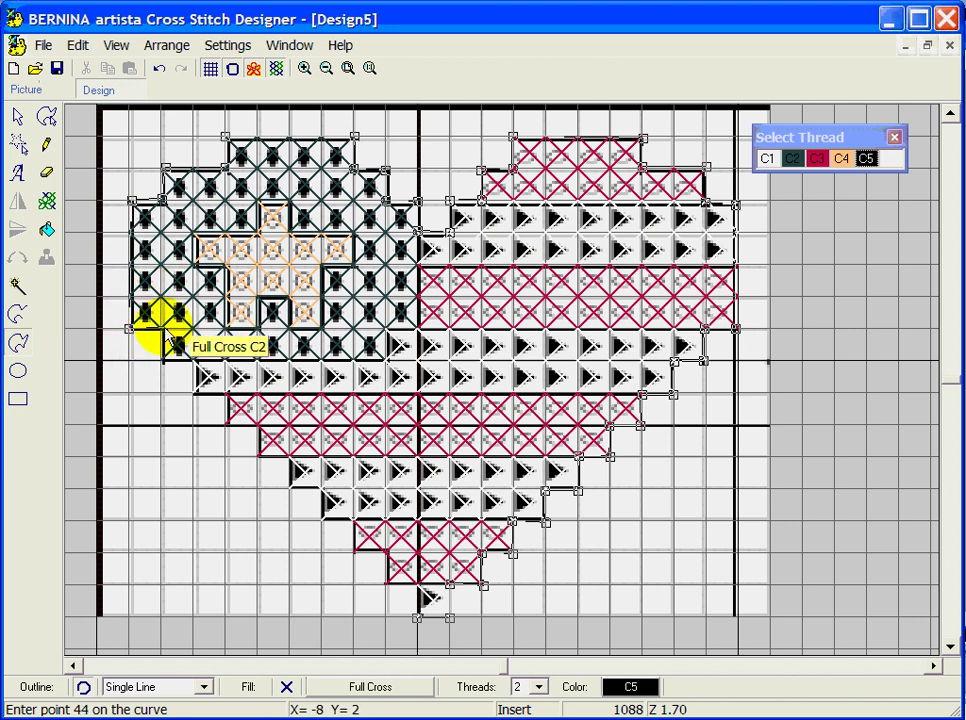
- Trace the heart's stepped lower left edge with the curve, down to the bottom of the middle red stripe
{"action": "left_click", "coordinate": [163, 330]}
{"action": "left_click", "coordinate": [161, 361]}
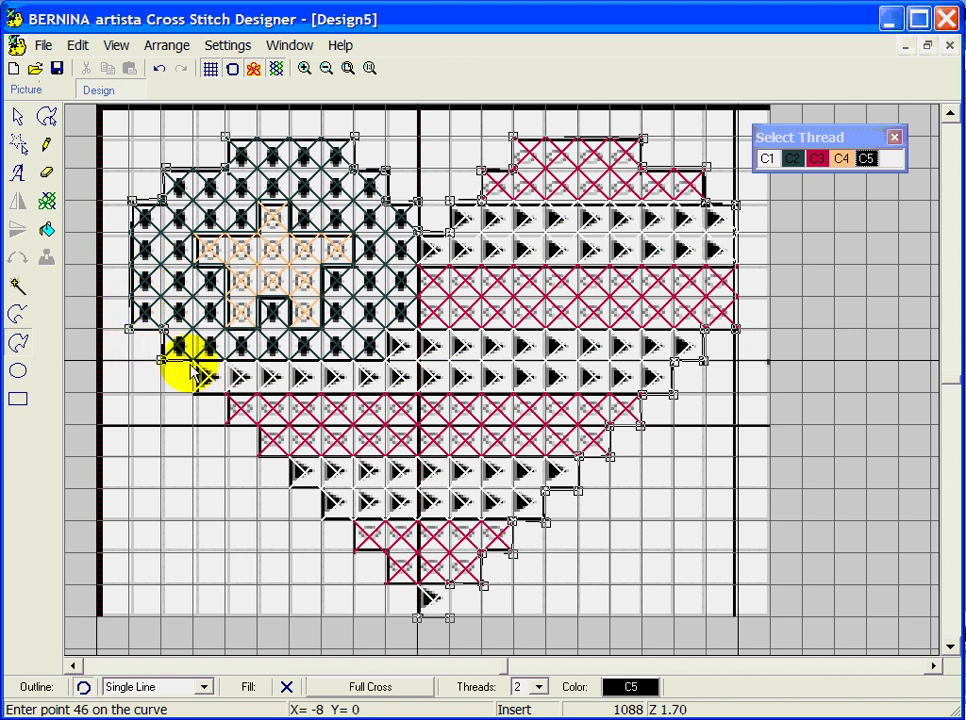
{"action": "left_click", "coordinate": [196, 370]}
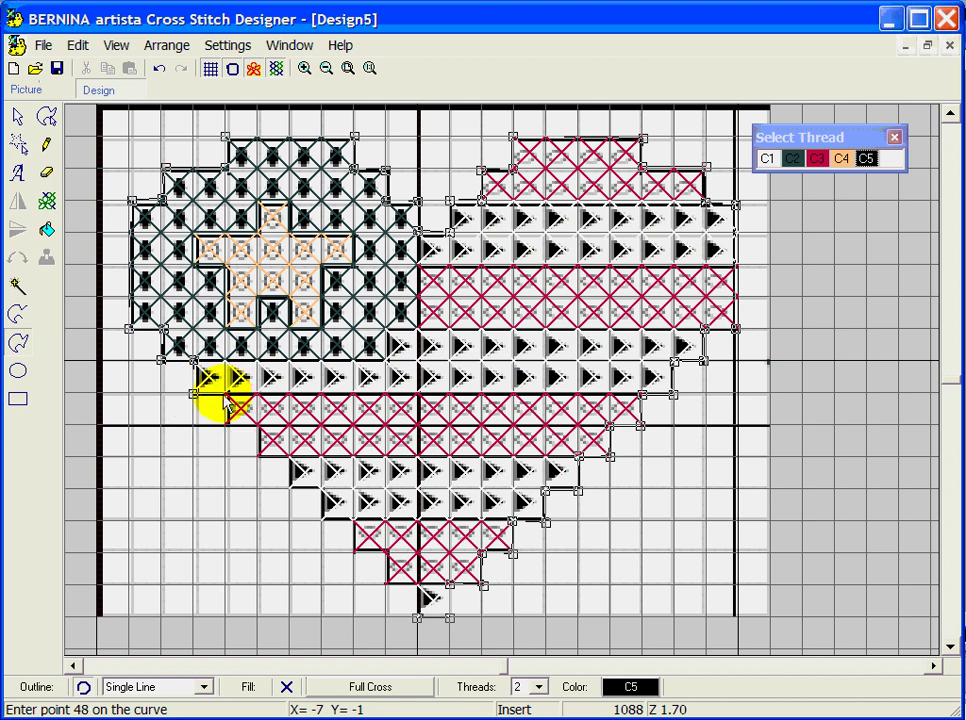
{"action": "left_click", "coordinate": [225, 425]}
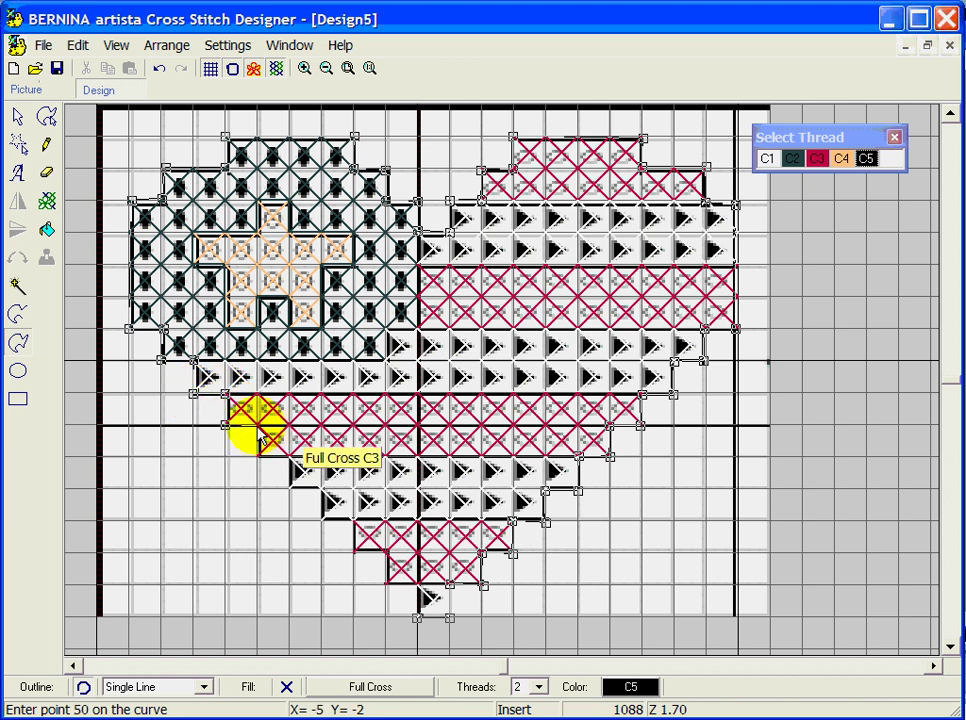
{"action": "left_click", "coordinate": [256, 425]}
{"action": "left_click", "coordinate": [256, 455]}
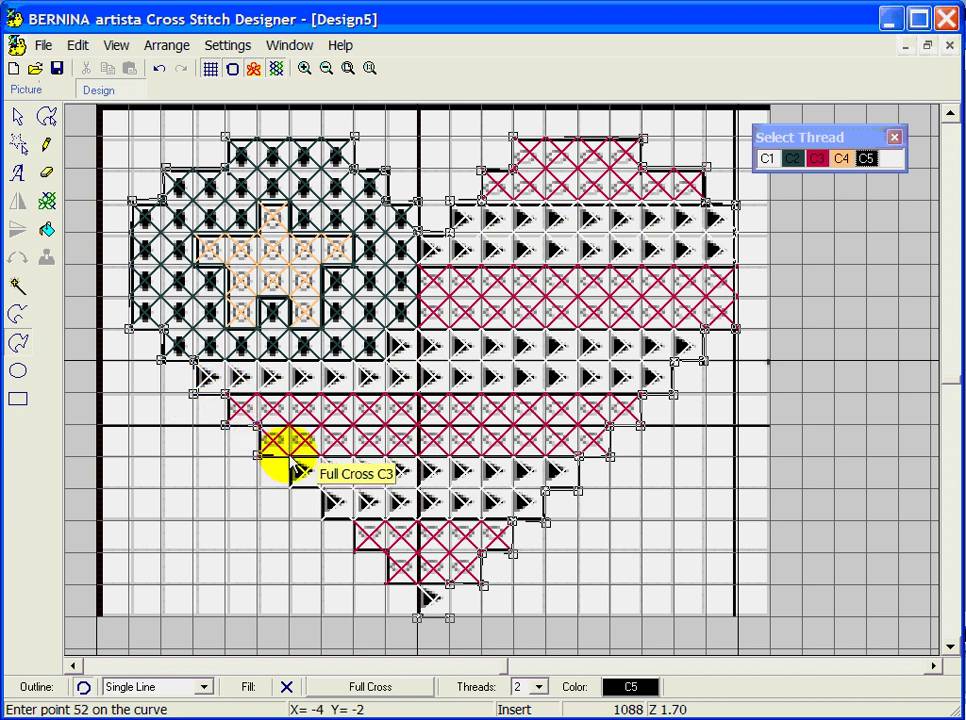
- Carry the curve down the remaining lower left steps toward the bottom tip and finish the outline
{"action": "left_click", "coordinate": [288, 457]}
{"action": "left_click", "coordinate": [290, 488]}
{"action": "left_click", "coordinate": [322, 488]}
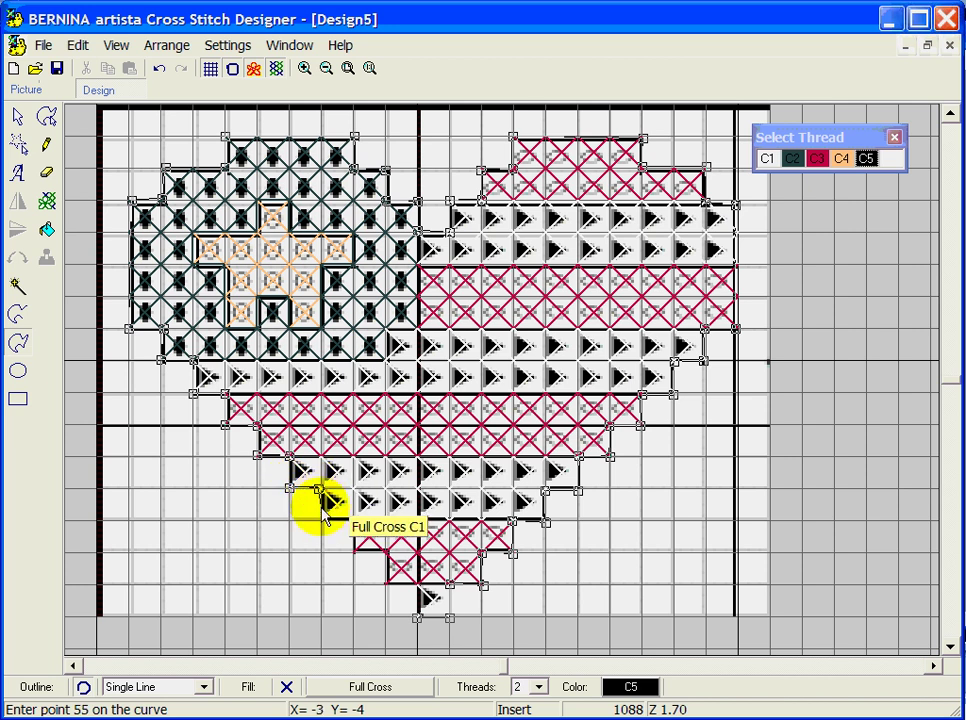
{"action": "left_click", "coordinate": [322, 517]}
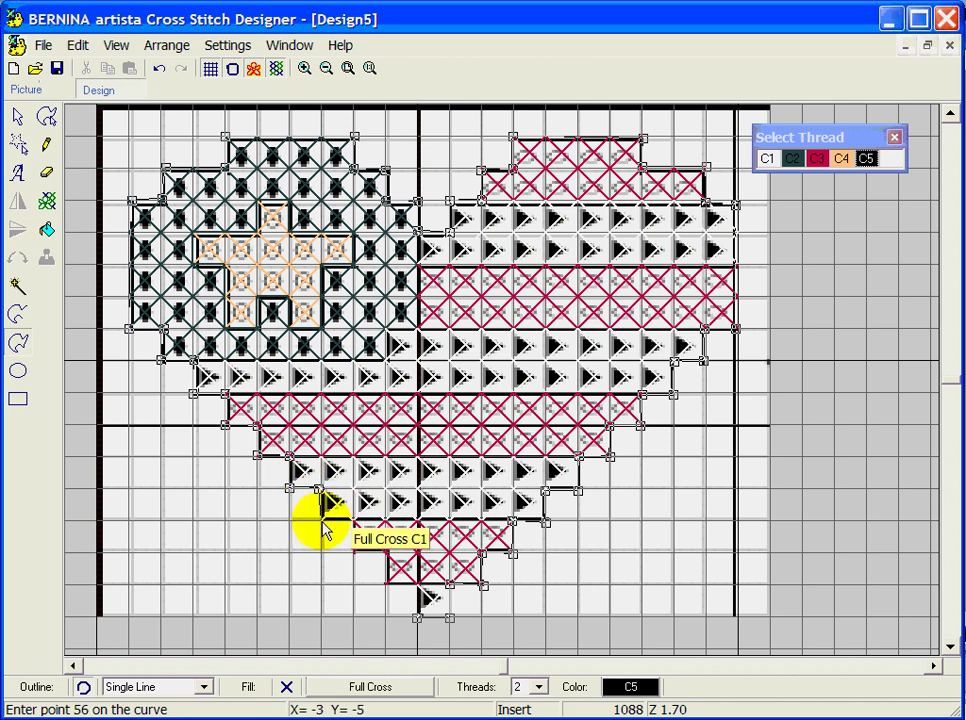
{"action": "left_click", "coordinate": [354, 520]}
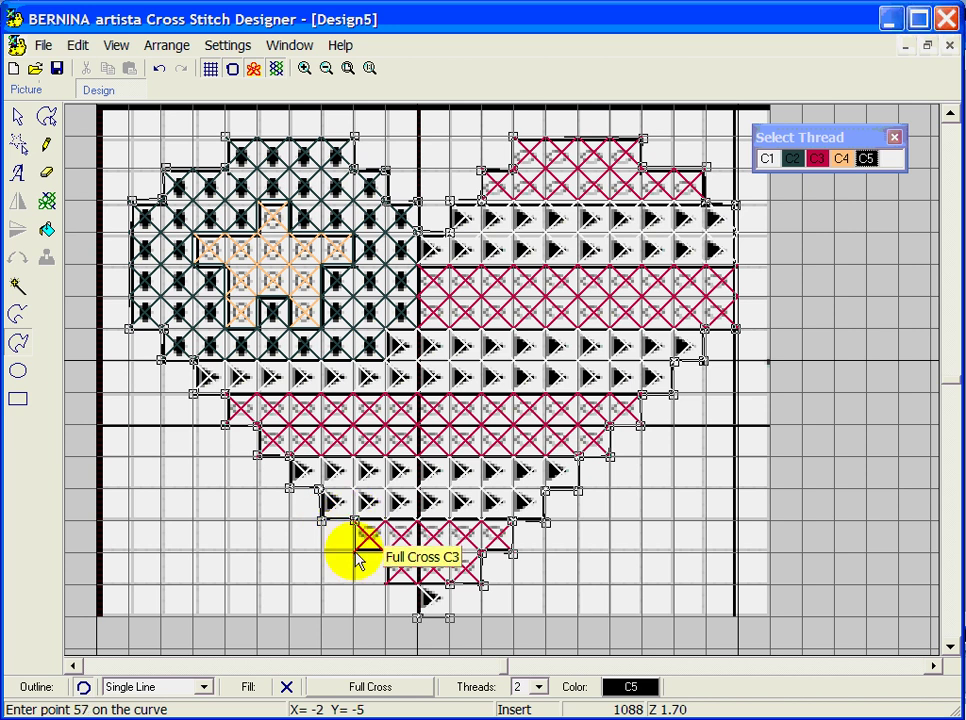
{"action": "left_click", "coordinate": [354, 552]}
{"action": "left_click", "coordinate": [386, 552]}
{"action": "left_click", "coordinate": [386, 584]}
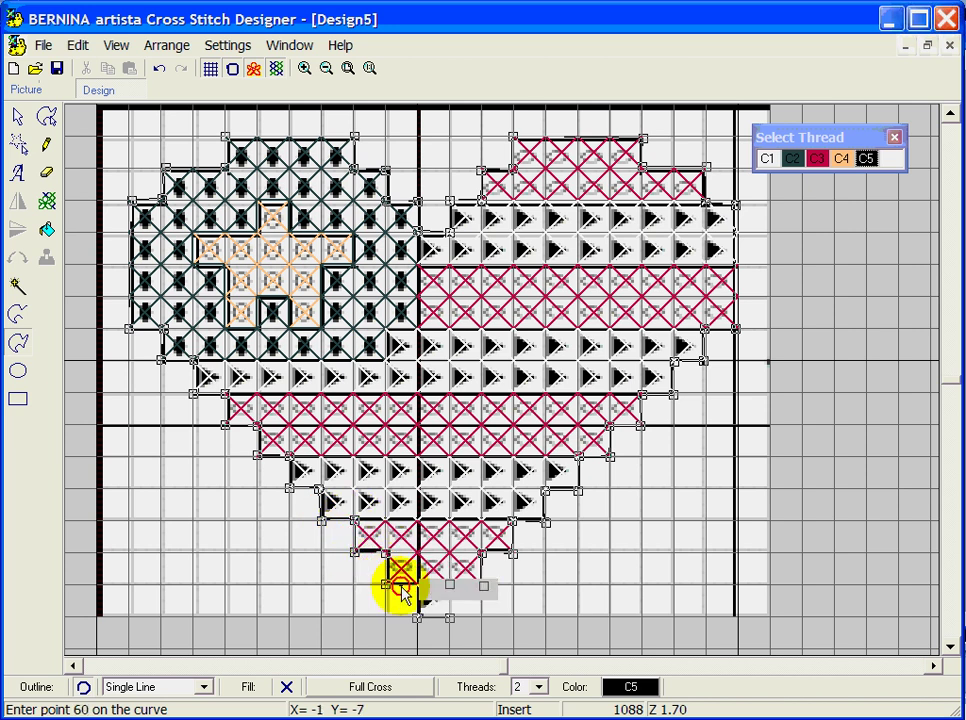
{"action": "key", "text": "Return"}
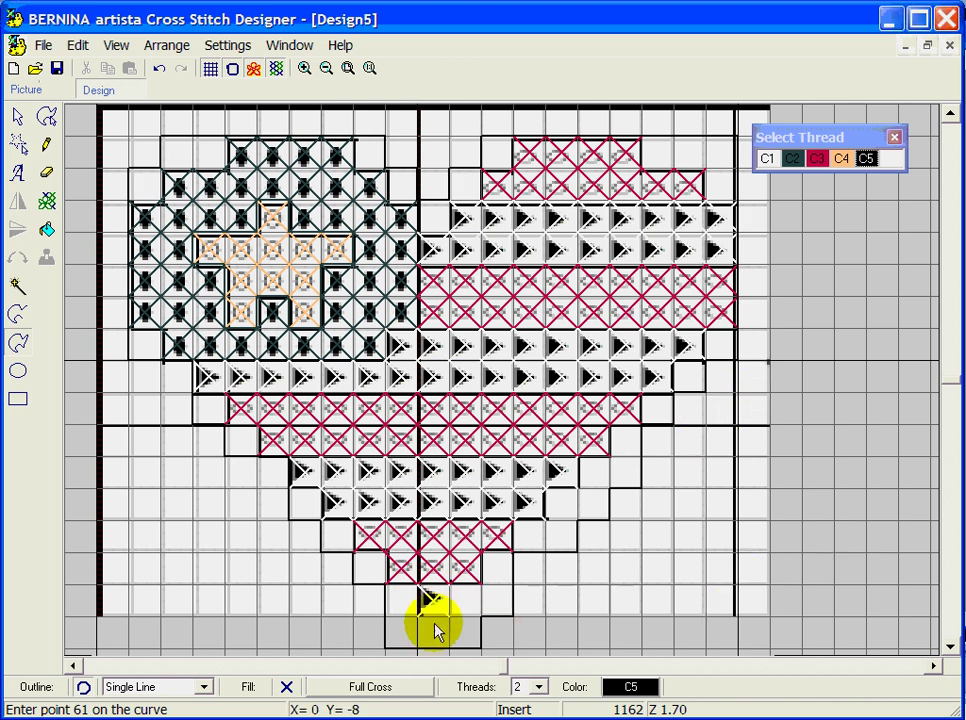
- Check the curve outline with the background picture hidden, undo it, and show the picture again
{"action": "left_click", "coordinate": [251, 72]}
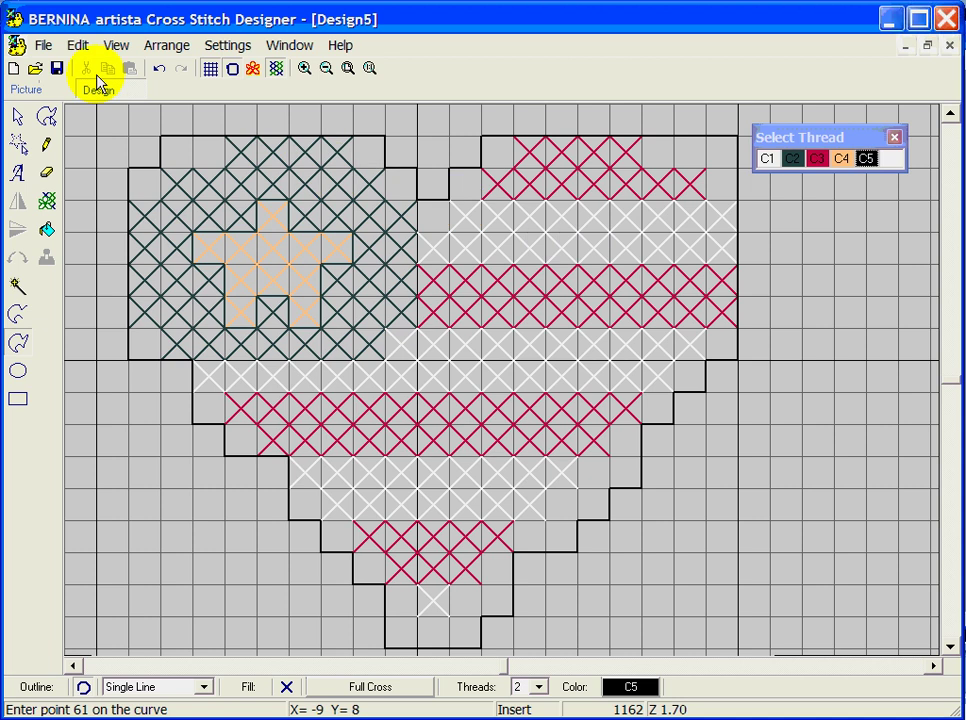
{"action": "left_click", "coordinate": [65, 8]}
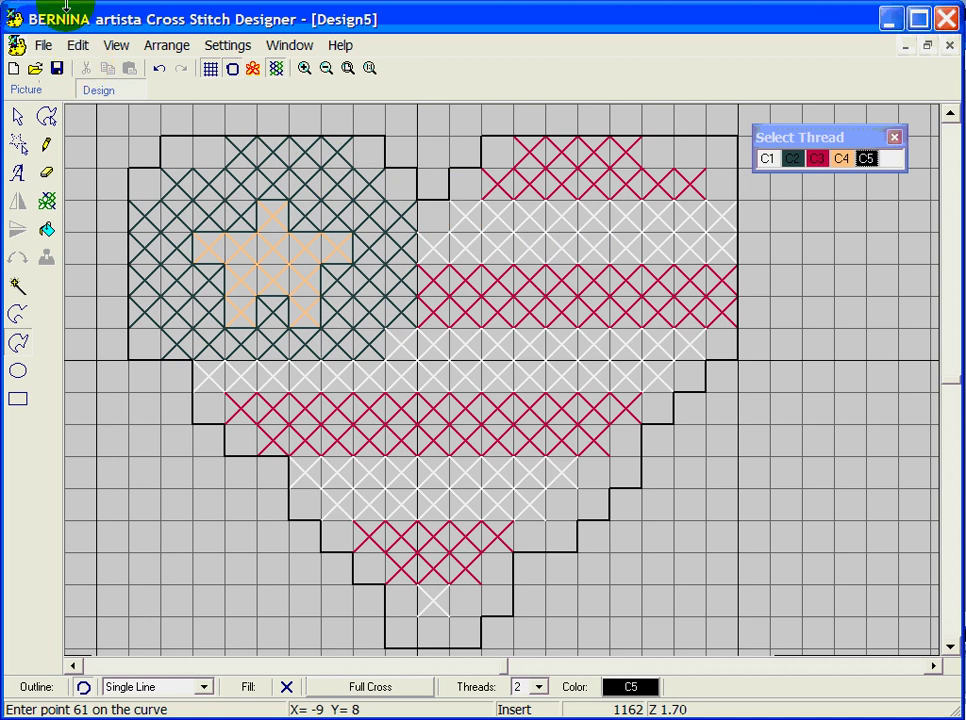
{"action": "left_click", "coordinate": [160, 71]}
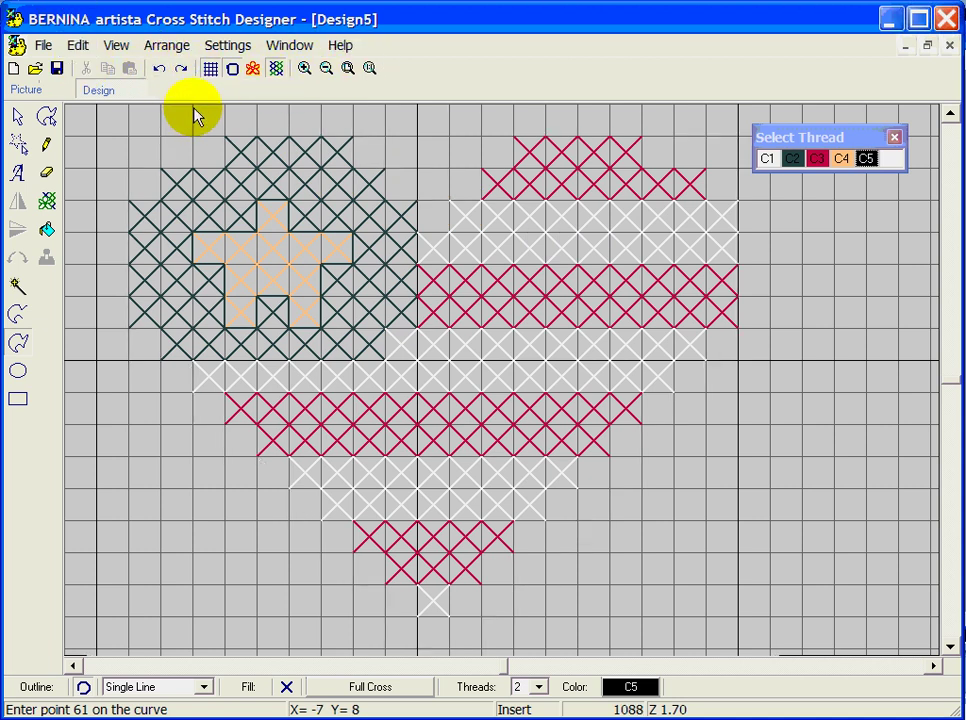
{"action": "left_click", "coordinate": [211, 70]}
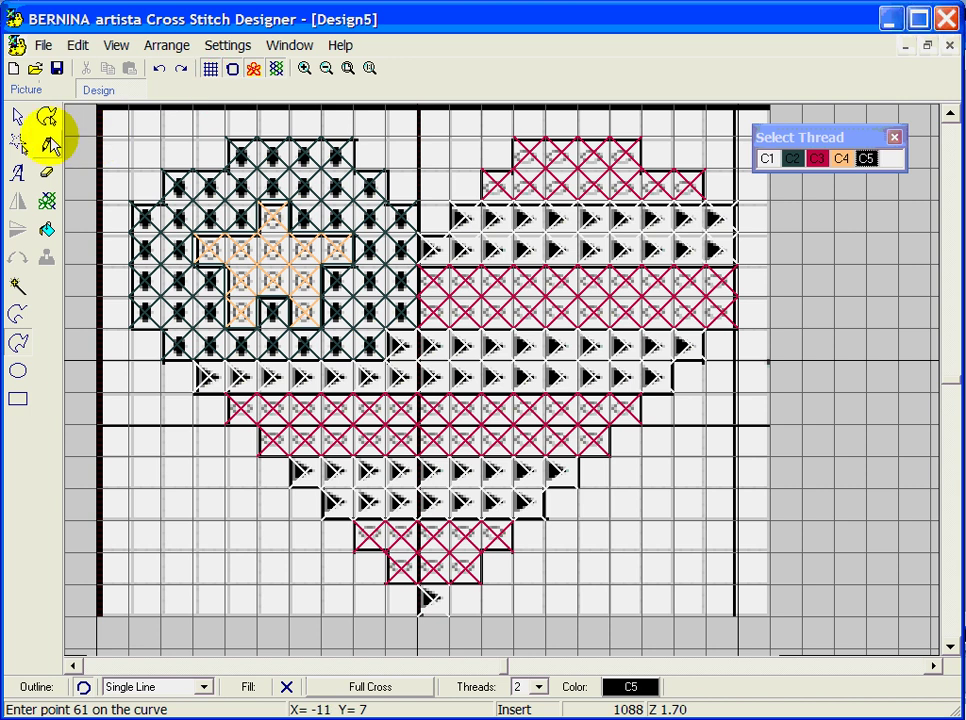
- Outline the heart's bottom tip and the right edge of the lowest red rows with single-line Pencil stitches in thread C5
{"action": "left_click", "coordinate": [46, 145]}
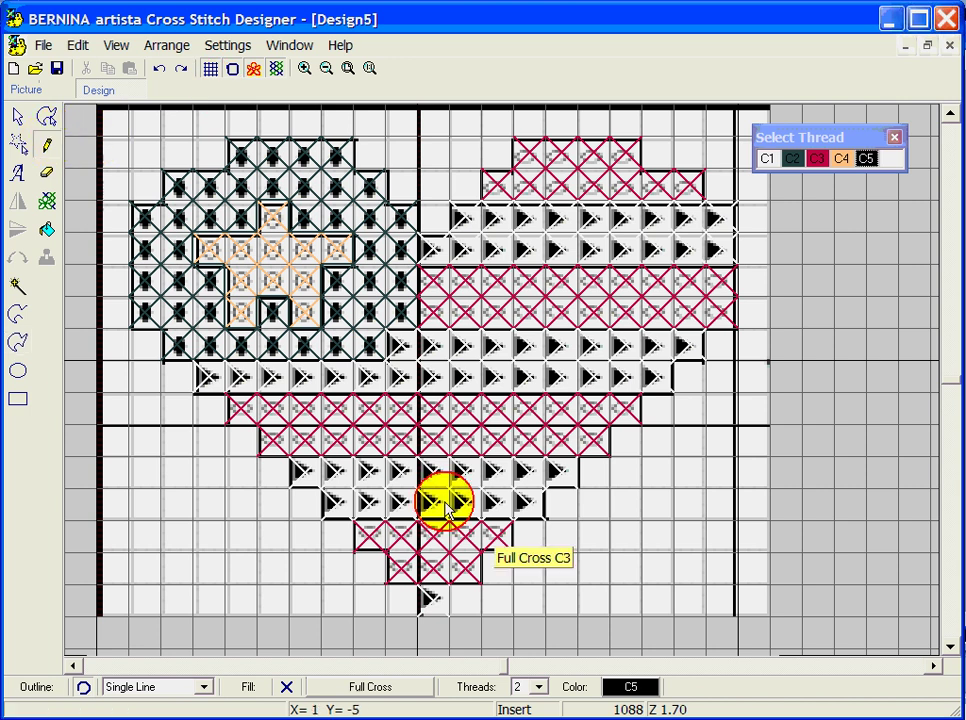
{"action": "left_click", "coordinate": [459, 600]}
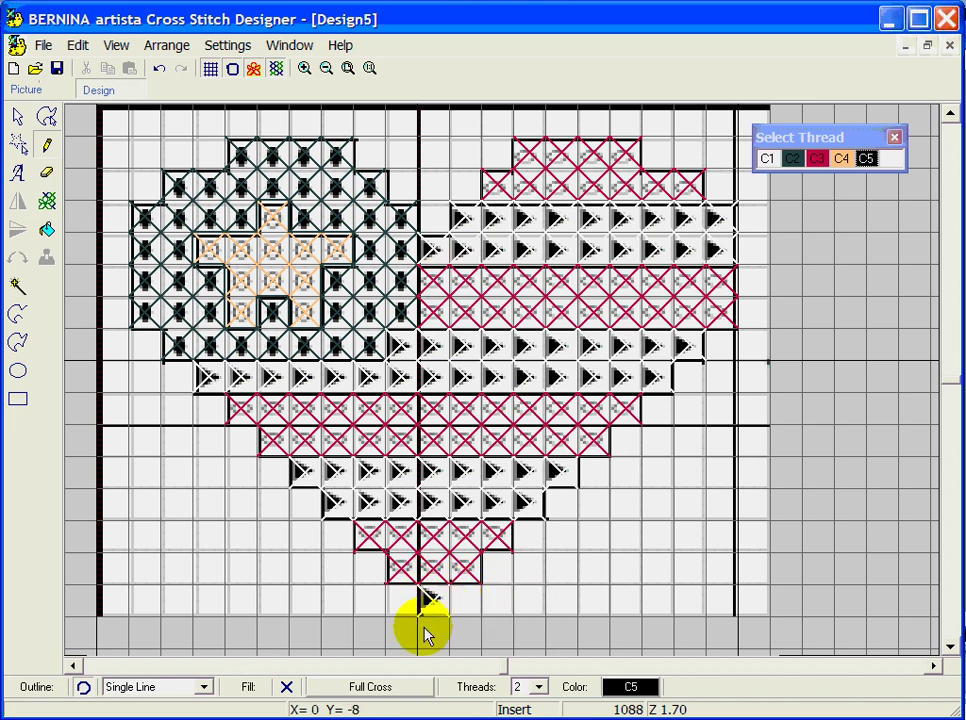
{"action": "left_click", "coordinate": [446, 618]}
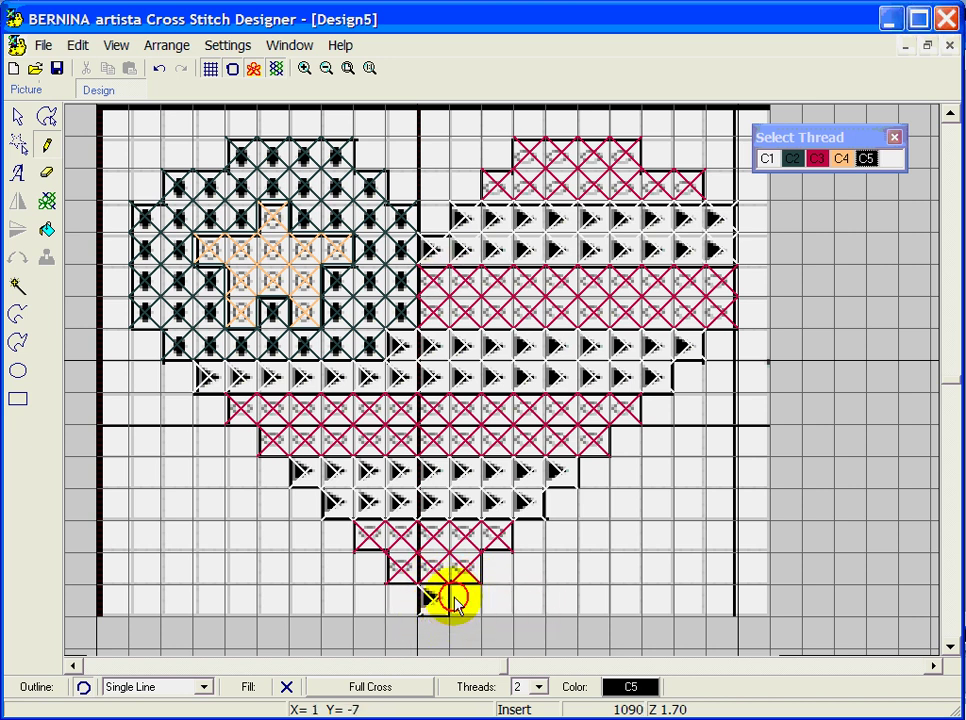
{"action": "left_click", "coordinate": [481, 567]}
{"action": "left_click", "coordinate": [500, 556]}
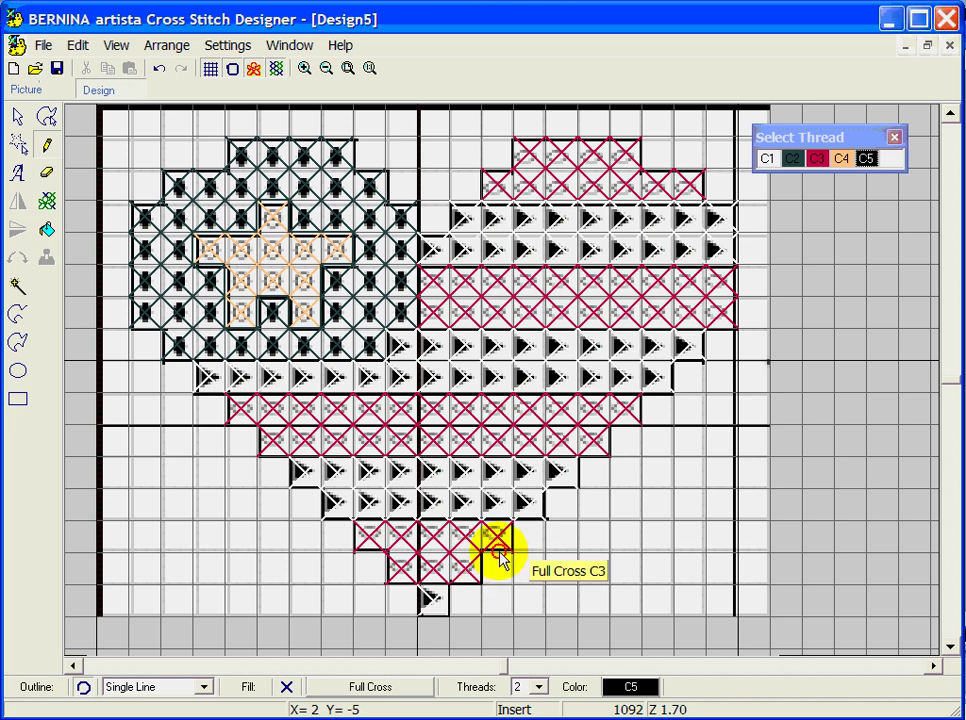
{"action": "left_click", "coordinate": [498, 562]}
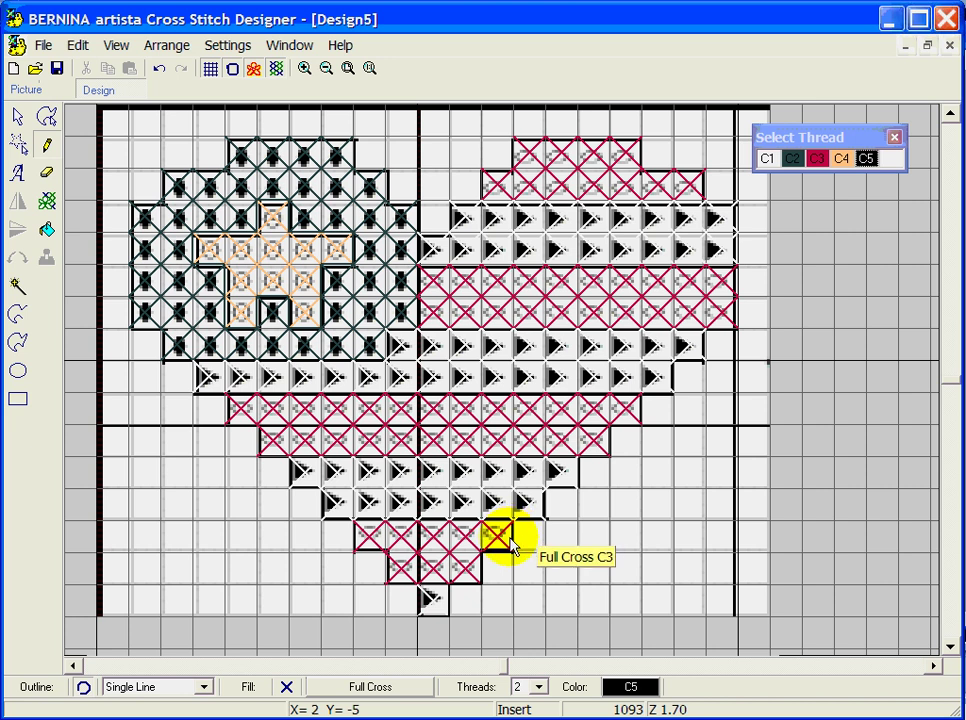
- Continue the C5 Pencil outline up the stepped right edge of the lower white stripe to the middle red stripe
{"action": "left_click", "coordinate": [526, 532]}
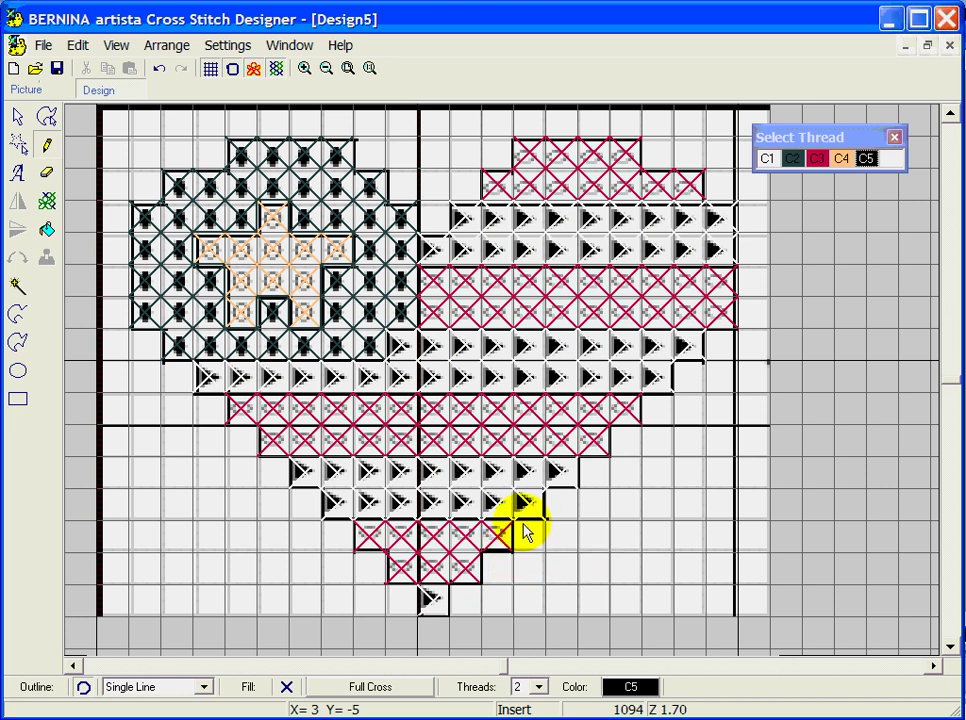
{"action": "left_click", "coordinate": [529, 520]}
{"action": "left_click", "coordinate": [545, 505]}
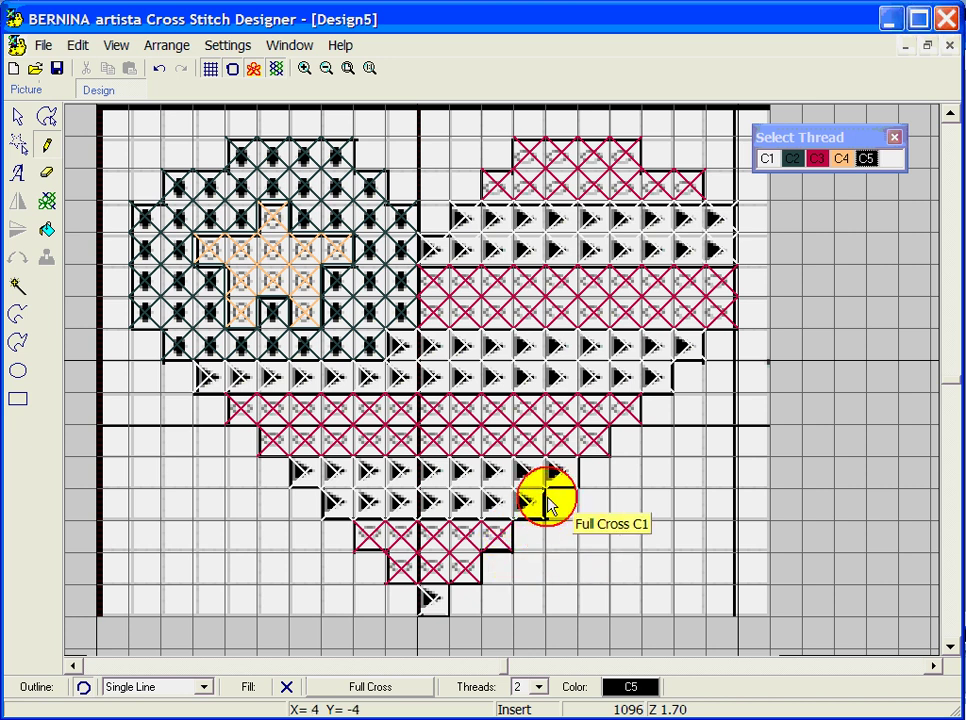
{"action": "left_click", "coordinate": [571, 479]}
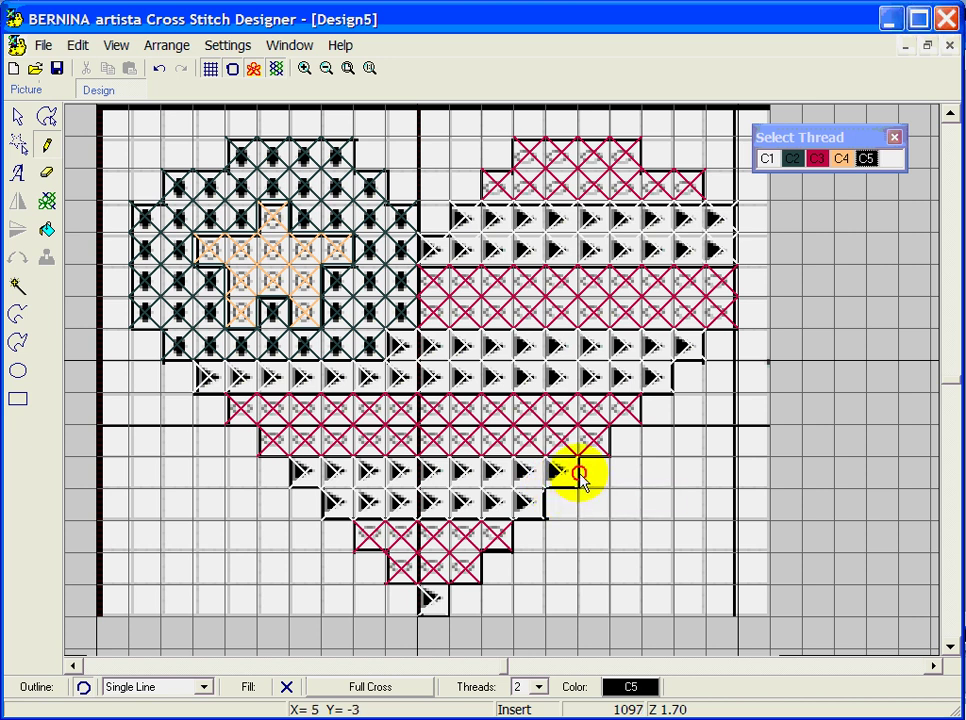
{"action": "left_click", "coordinate": [597, 461]}
{"action": "left_click", "coordinate": [617, 458]}
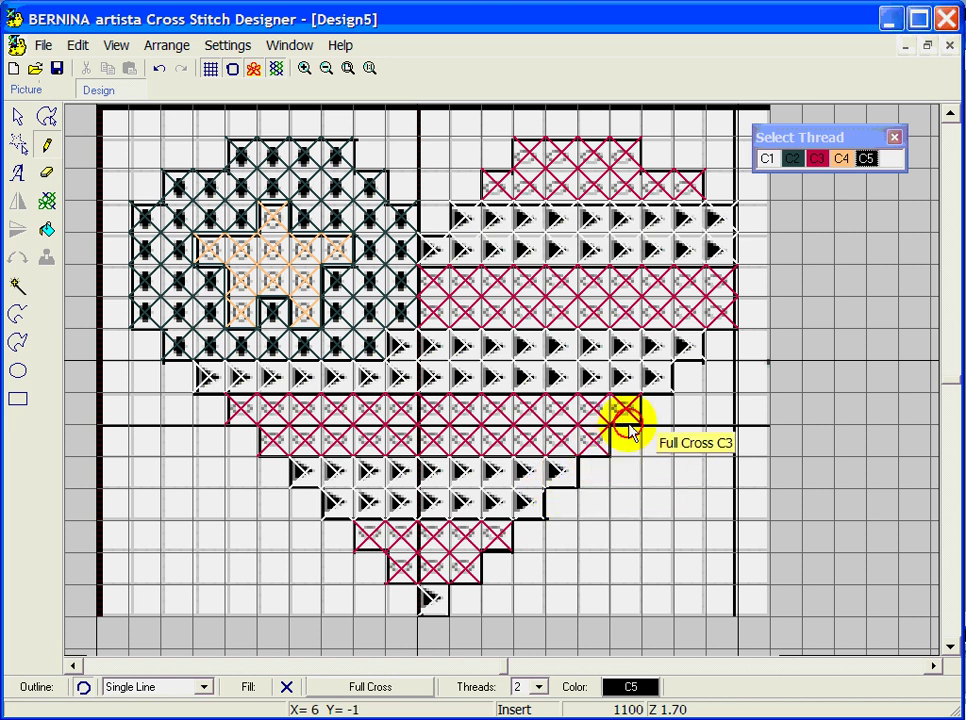
- Outline the stepped right edge of the middle white stripe up to the underside of the widest red stripe
{"action": "left_click", "coordinate": [655, 400]}
{"action": "left_click", "coordinate": [675, 385]}
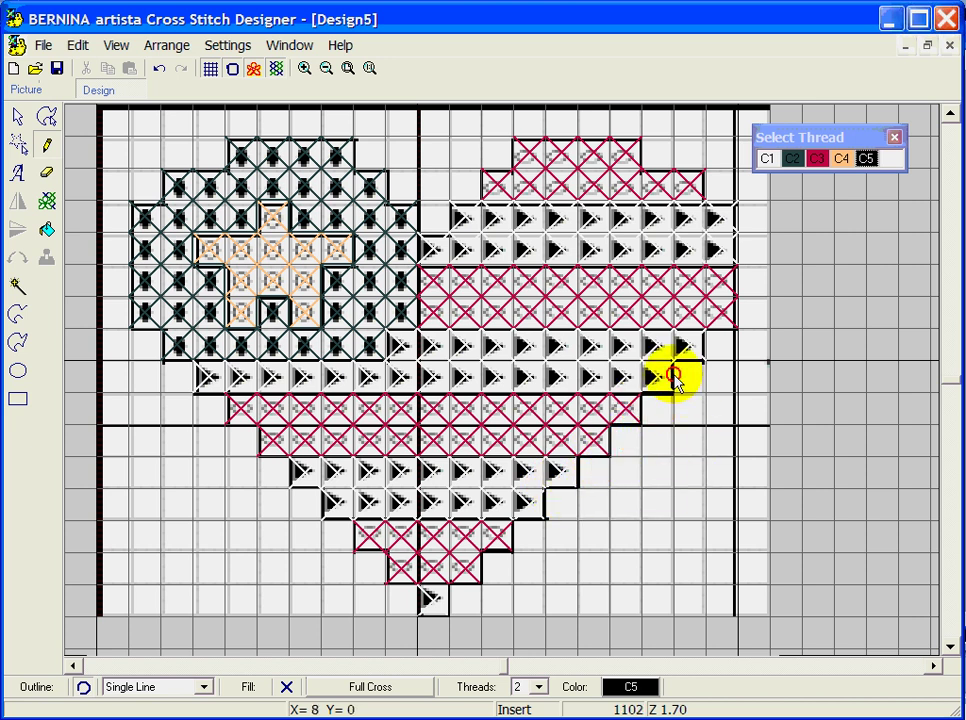
{"action": "left_click", "coordinate": [684, 373]}
{"action": "left_click", "coordinate": [715, 351]}
{"action": "left_click", "coordinate": [718, 333]}
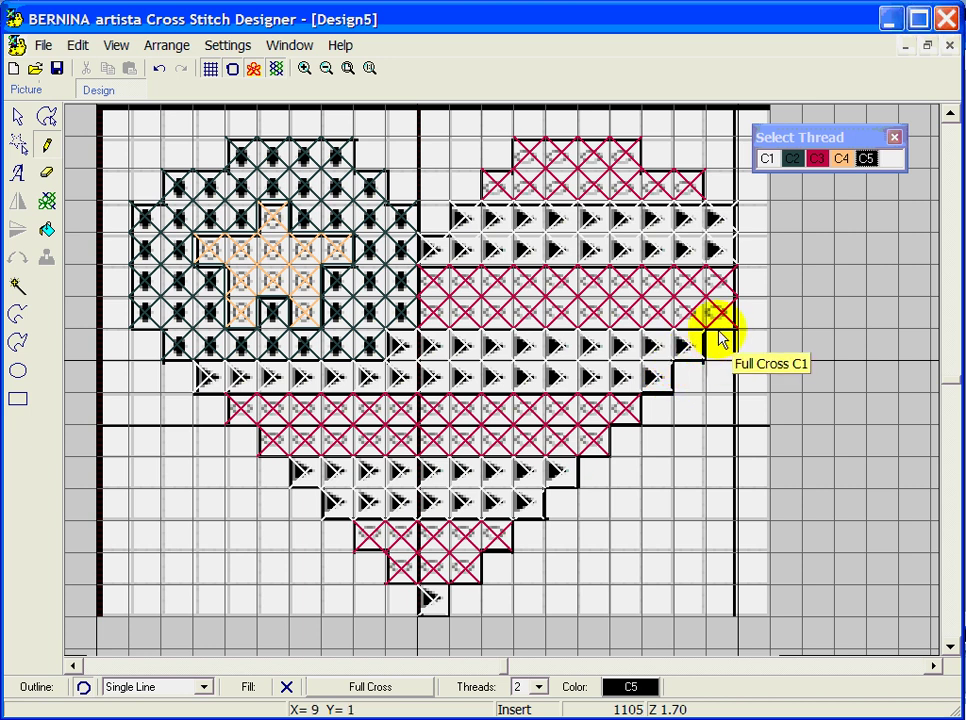
- Outline the heart's straight right side along the widest red stripe and the upper white rows, including the first lobe step
{"action": "left_click", "coordinate": [738, 325]}
{"action": "left_click", "coordinate": [732, 272]}
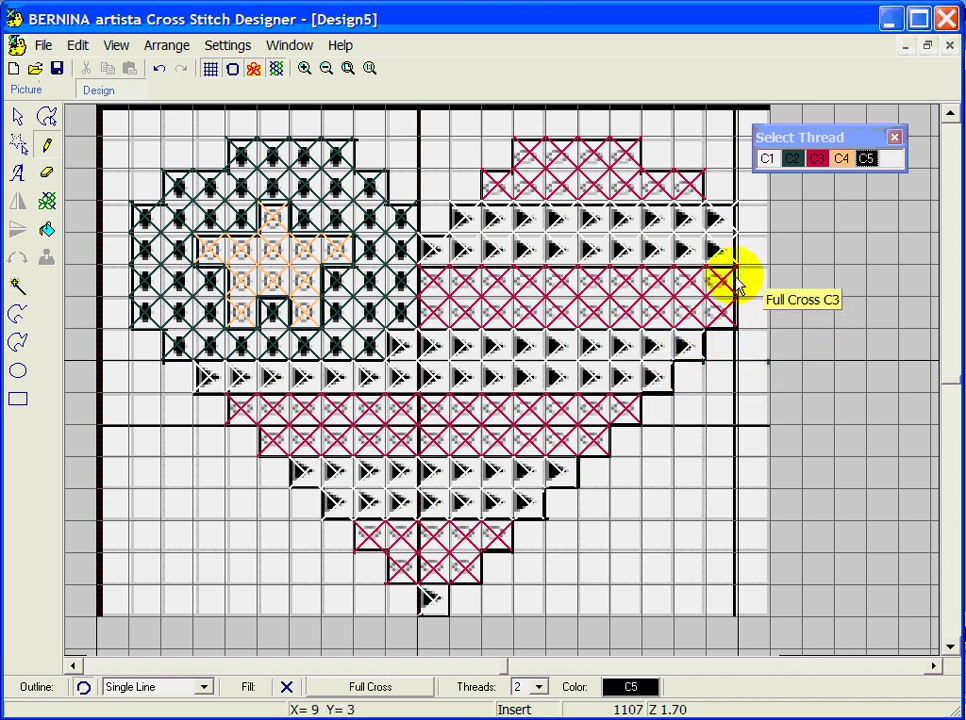
{"action": "left_click", "coordinate": [733, 252]}
{"action": "left_click", "coordinate": [738, 226]}
{"action": "left_click", "coordinate": [727, 210]}
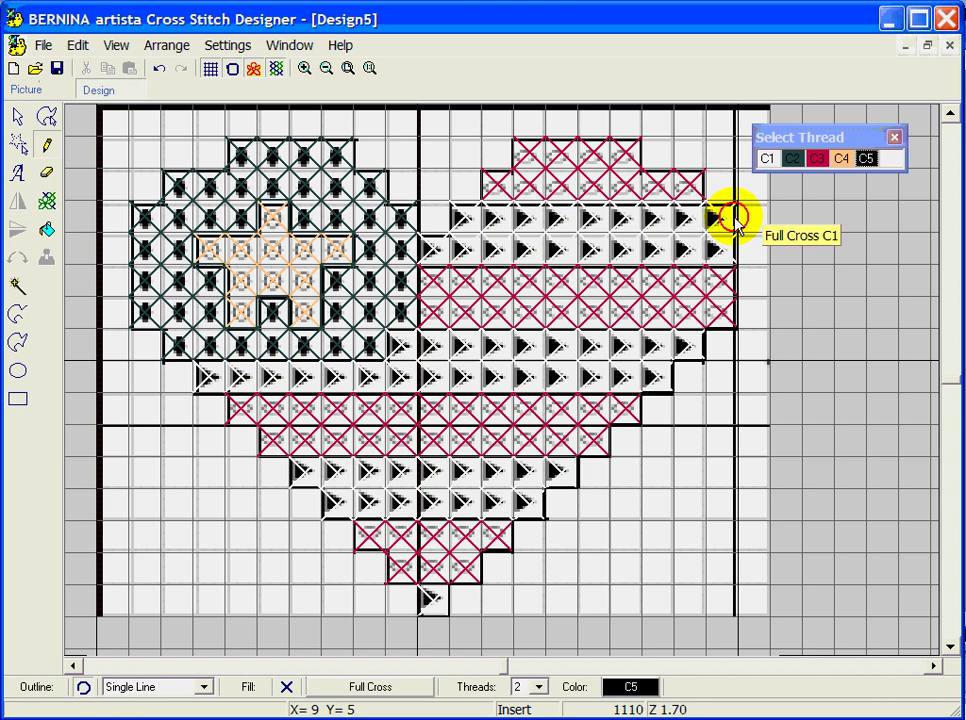
- Continue the C5 Pencil outline around the right lobe's stepped red rows and along its top edge
{"action": "left_click", "coordinate": [707, 194]}
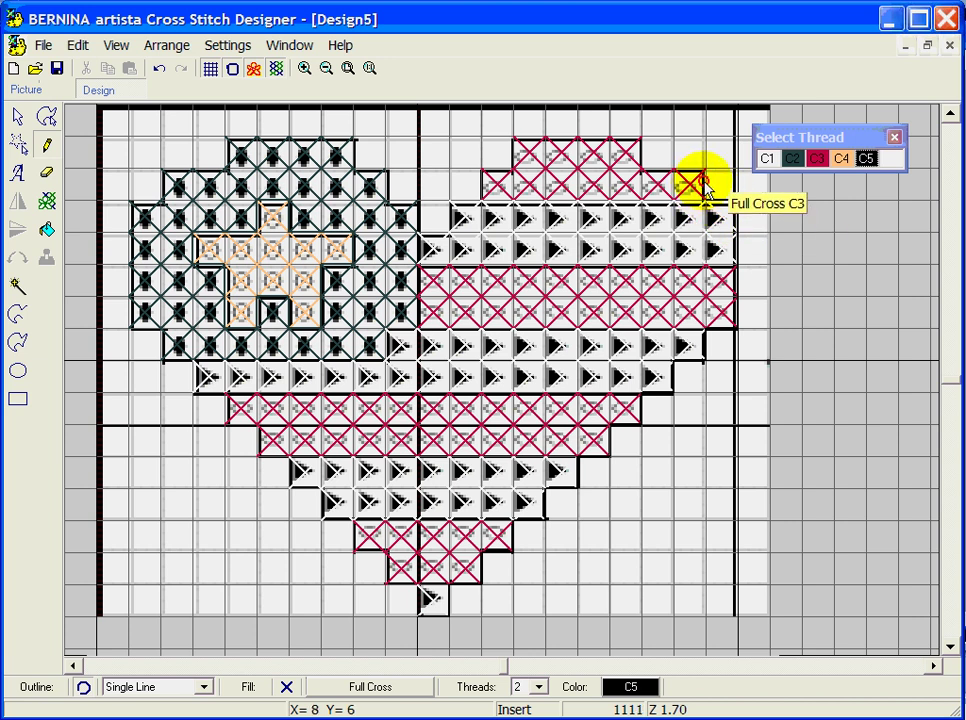
{"action": "left_click", "coordinate": [685, 180]}
{"action": "left_click", "coordinate": [655, 170]}
{"action": "left_click", "coordinate": [642, 163]}
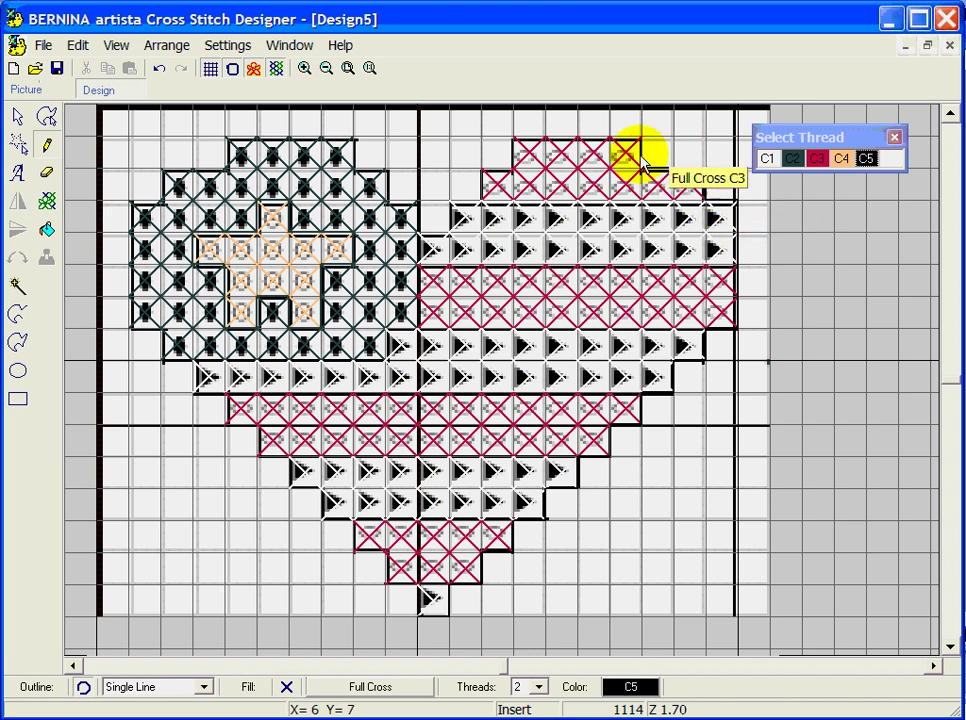
{"action": "left_click", "coordinate": [624, 146]}
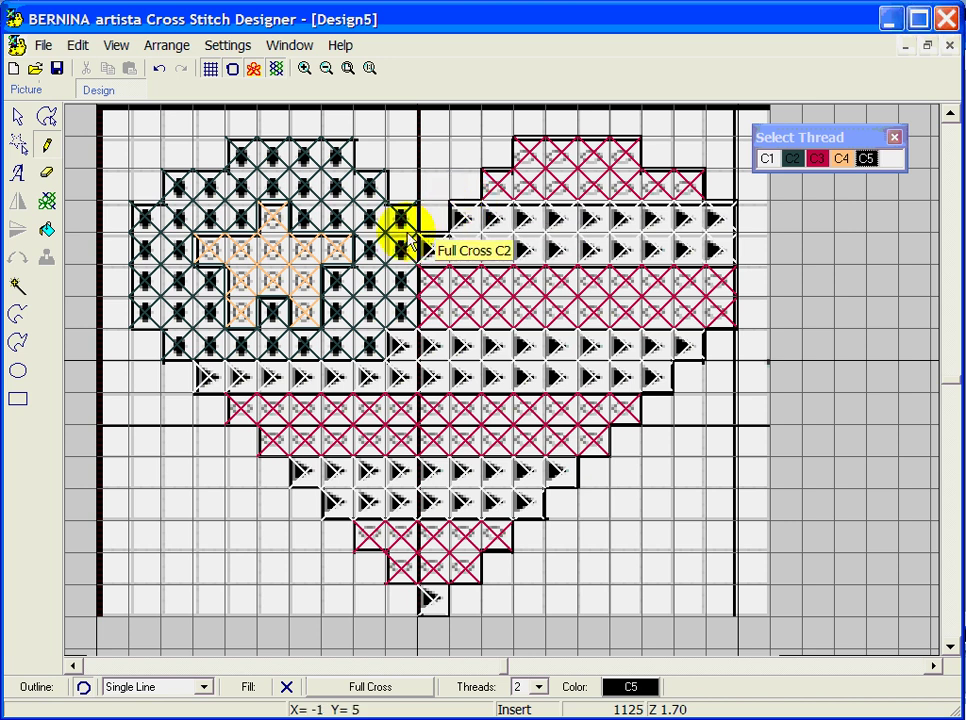
- Continue the C5 Pencil outline up the inner steps of the C2 left lobe and along its top edge
{"action": "left_click", "coordinate": [380, 186]}
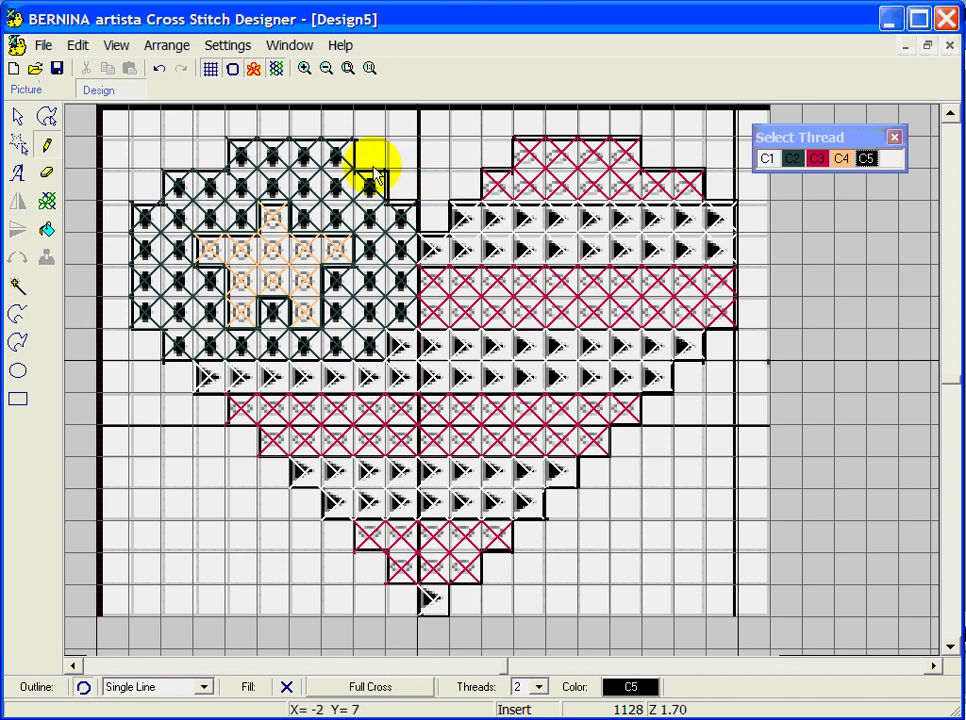
{"action": "left_click", "coordinate": [345, 151]}
{"action": "left_click", "coordinate": [330, 145]}
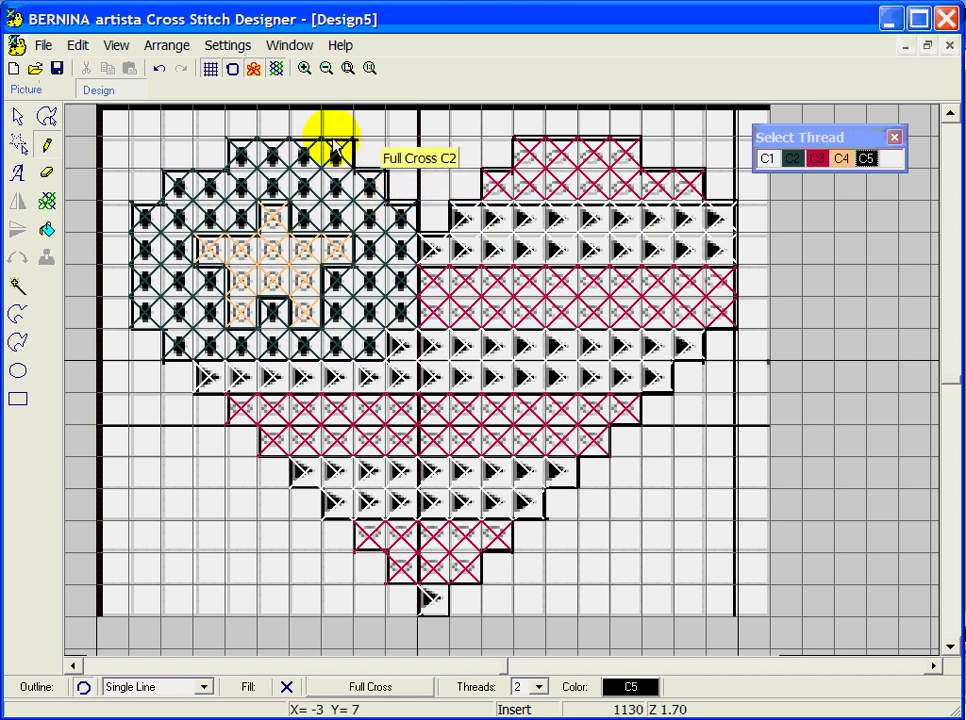
{"action": "left_click", "coordinate": [327, 140]}
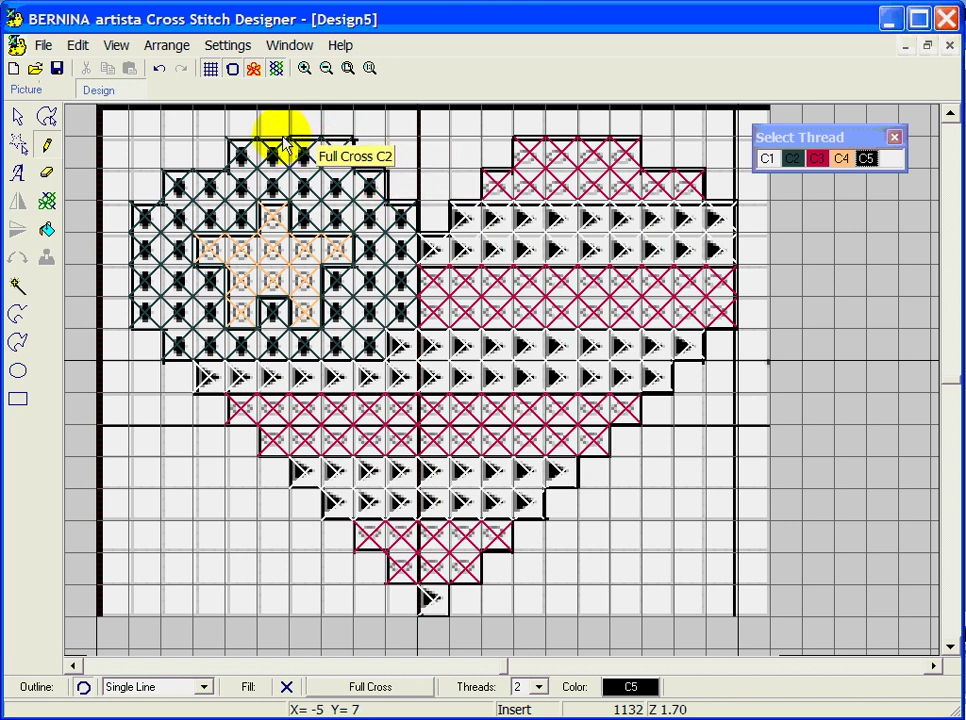
{"action": "left_click", "coordinate": [238, 150]}
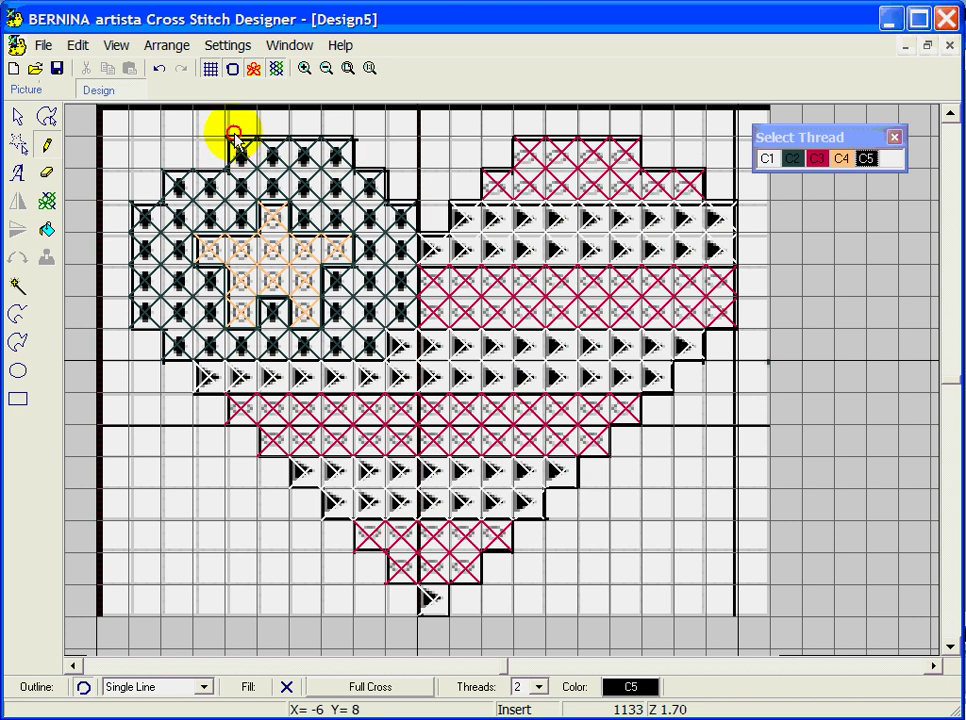
{"action": "left_click", "coordinate": [236, 152]}
- Outline the stepped left shoulder of the C2 lobe down to its outermost column
{"action": "left_click", "coordinate": [216, 176]}
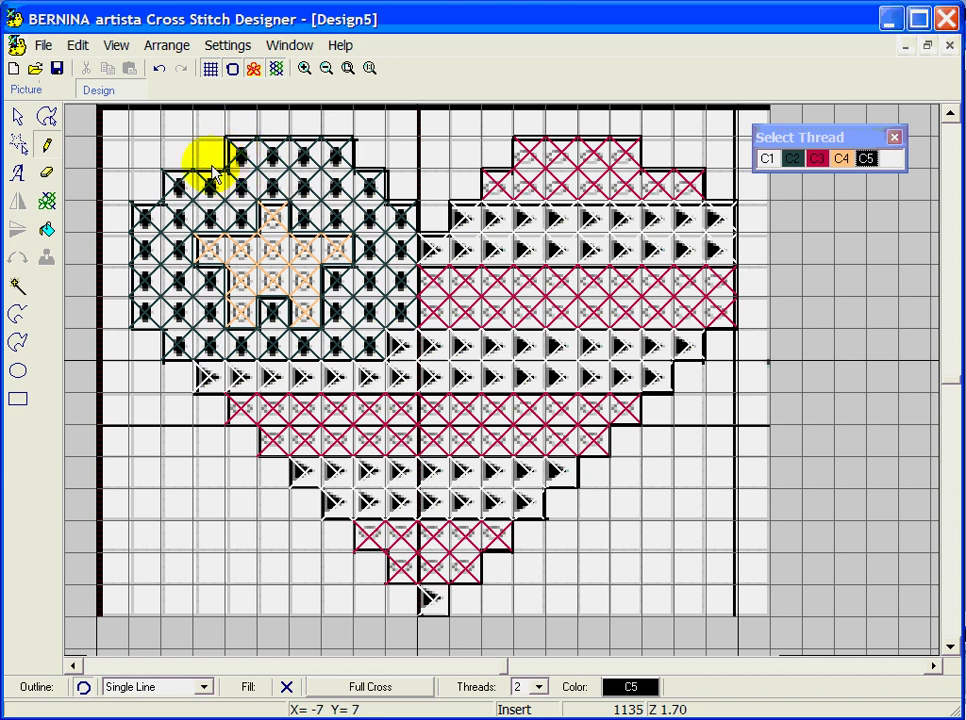
{"action": "left_click", "coordinate": [178, 178]}
{"action": "left_click", "coordinate": [142, 188]}
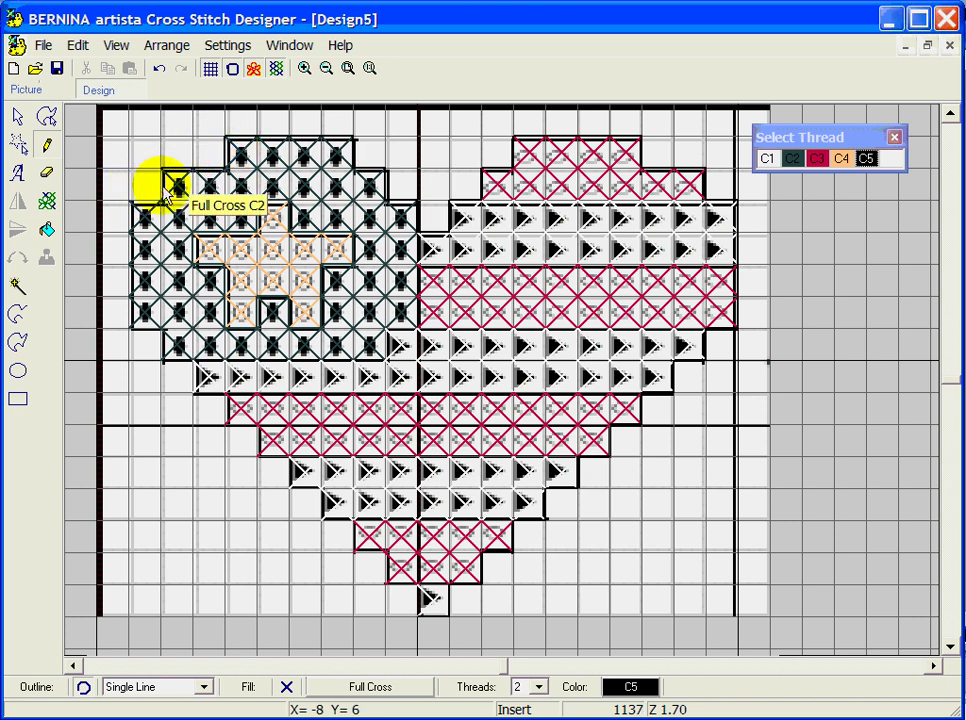
{"action": "left_click", "coordinate": [150, 208]}
{"action": "left_click", "coordinate": [116, 216]}
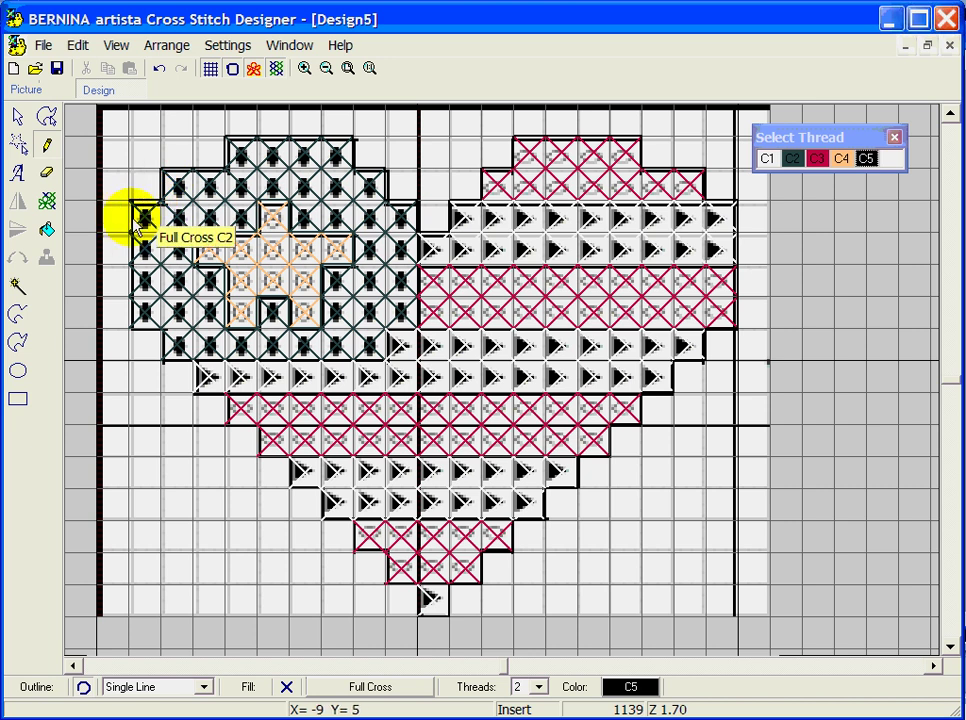
- Outline the heart's straight left side along the C2 field and the underside of its outermost column
{"action": "left_click", "coordinate": [130, 245]}
{"action": "left_click", "coordinate": [132, 280]}
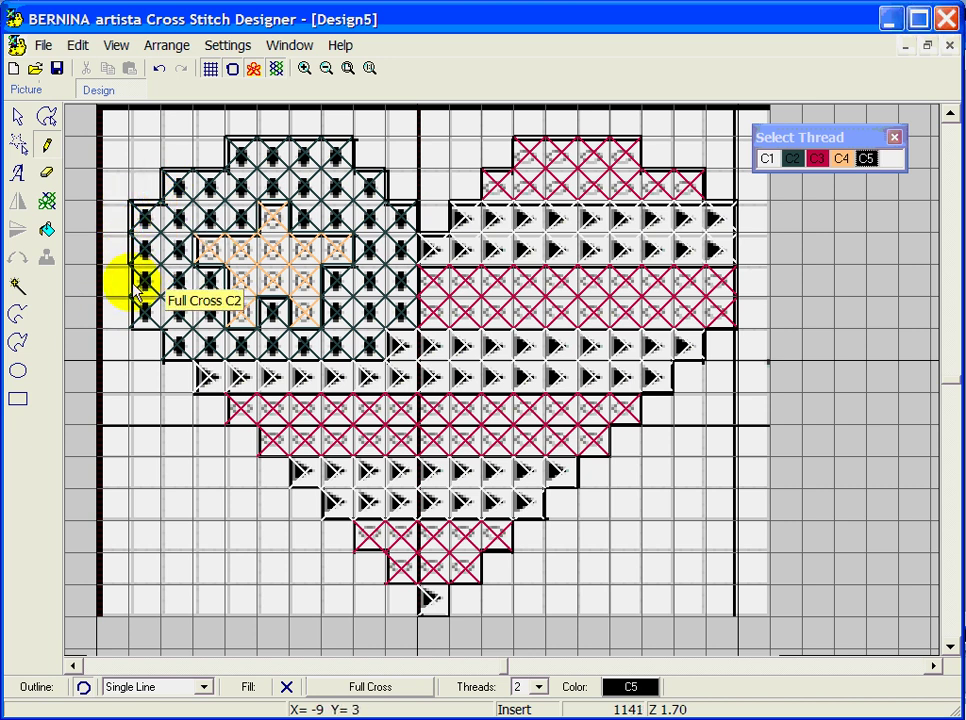
{"action": "left_click", "coordinate": [133, 306]}
{"action": "left_click", "coordinate": [140, 328]}
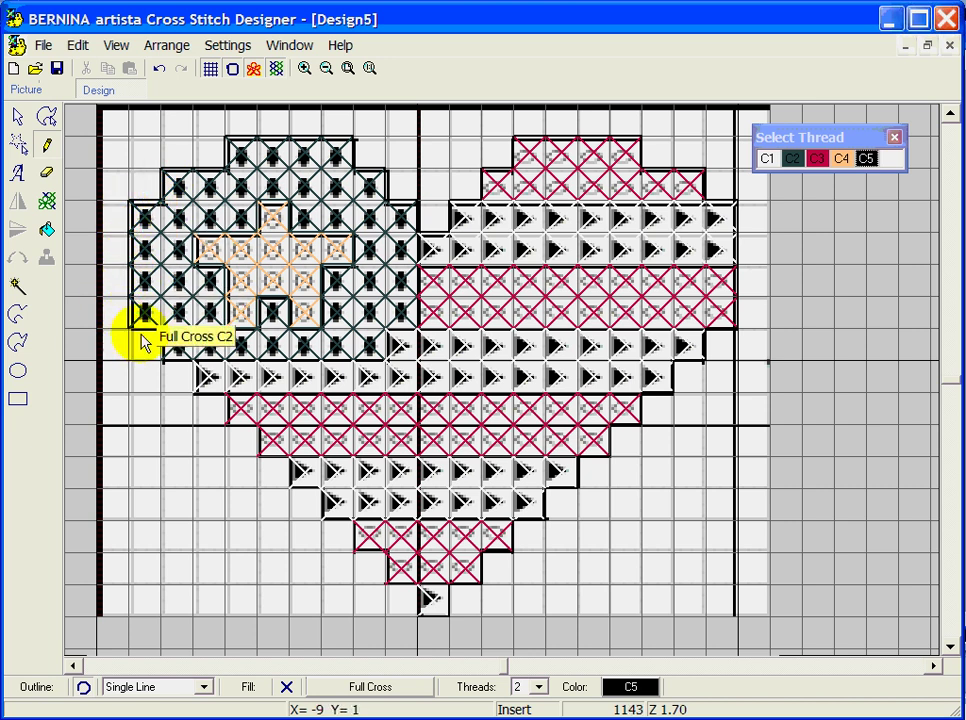
- Continue the C5 outline down the stepped left edge from the lowest C2 row to the first middle red row
{"action": "left_click", "coordinate": [162, 340]}
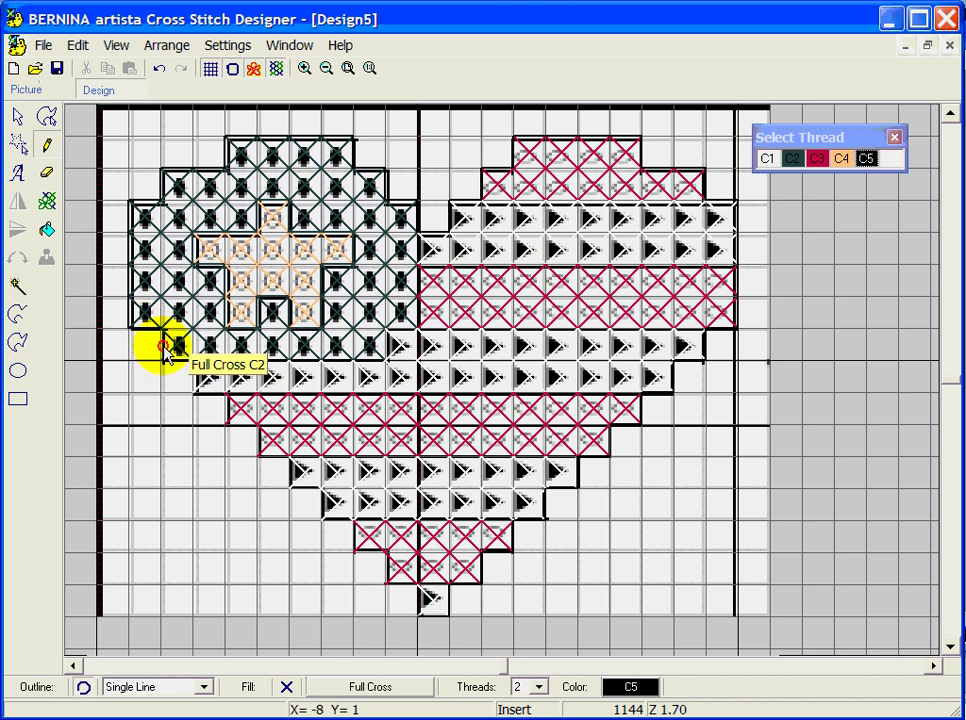
{"action": "left_click", "coordinate": [178, 348]}
{"action": "left_click", "coordinate": [196, 376]}
{"action": "left_click", "coordinate": [198, 378]}
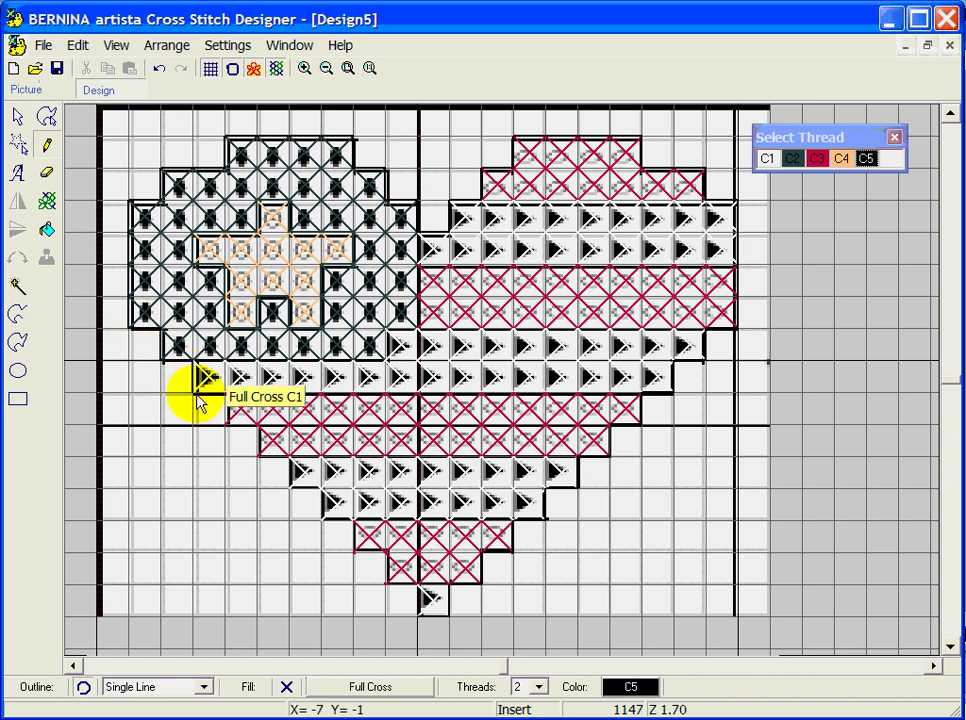
{"action": "left_click", "coordinate": [224, 410]}
{"action": "left_click", "coordinate": [229, 412]}
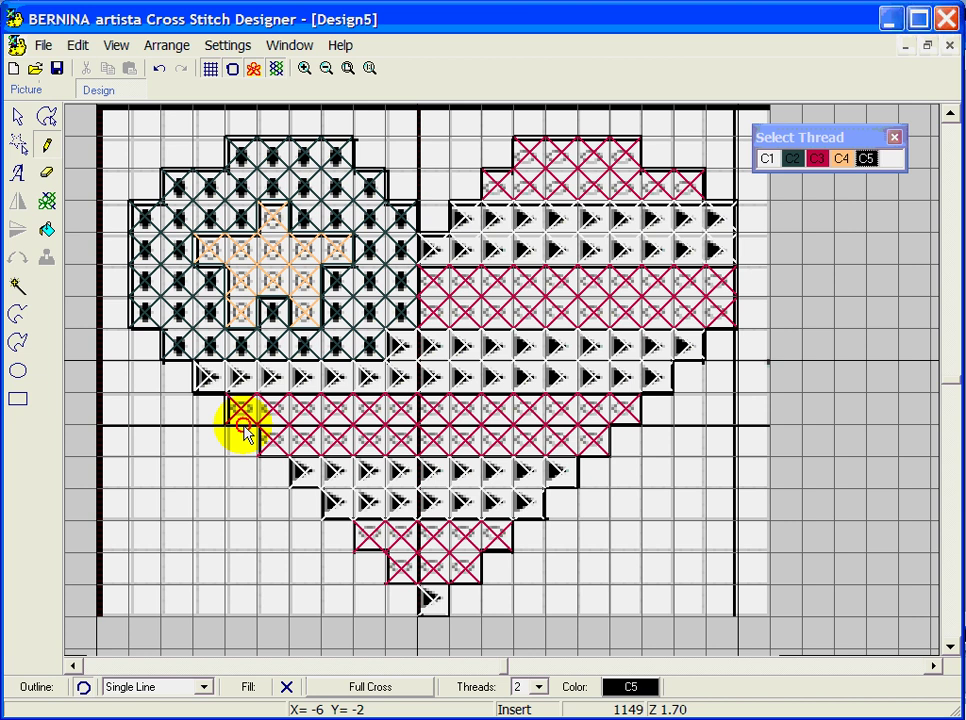
- Outline the stepped left edge of the second middle red row and both rows of the lower white stripe
{"action": "left_click", "coordinate": [250, 436]}
{"action": "left_click", "coordinate": [268, 450]}
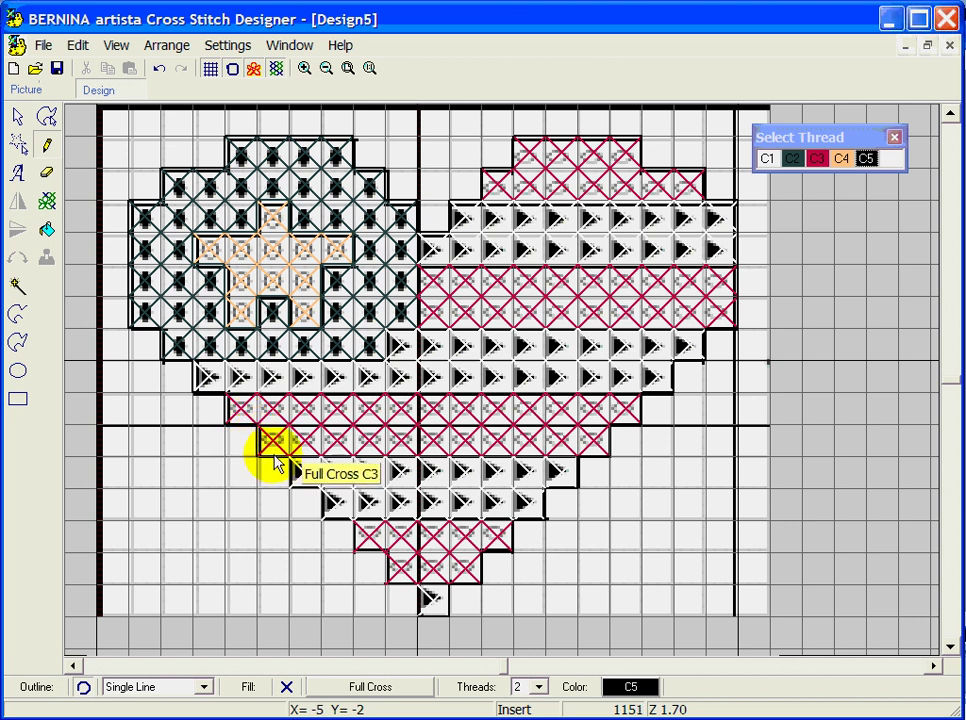
{"action": "left_click", "coordinate": [298, 474]}
{"action": "left_click", "coordinate": [291, 498]}
{"action": "left_click", "coordinate": [302, 492]}
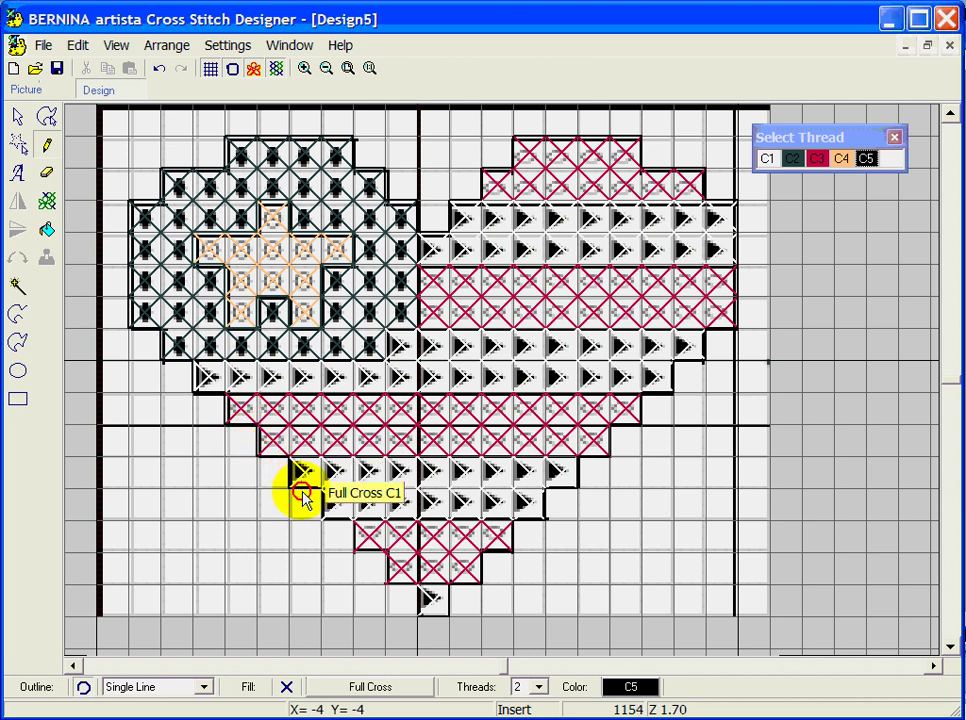
{"action": "left_click", "coordinate": [327, 514]}
{"action": "left_click", "coordinate": [338, 523]}
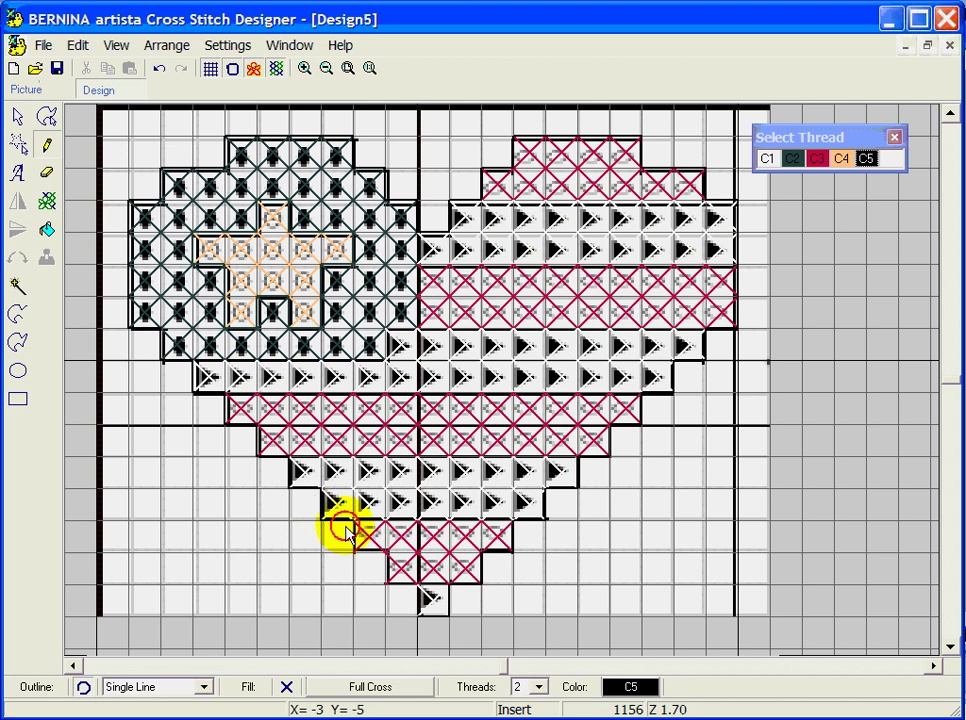
- Finish the C5 outline around the lowest red rows and the heart's bottom tip, and hide the background picture
{"action": "left_click", "coordinate": [362, 542]}
{"action": "left_click", "coordinate": [389, 565]}
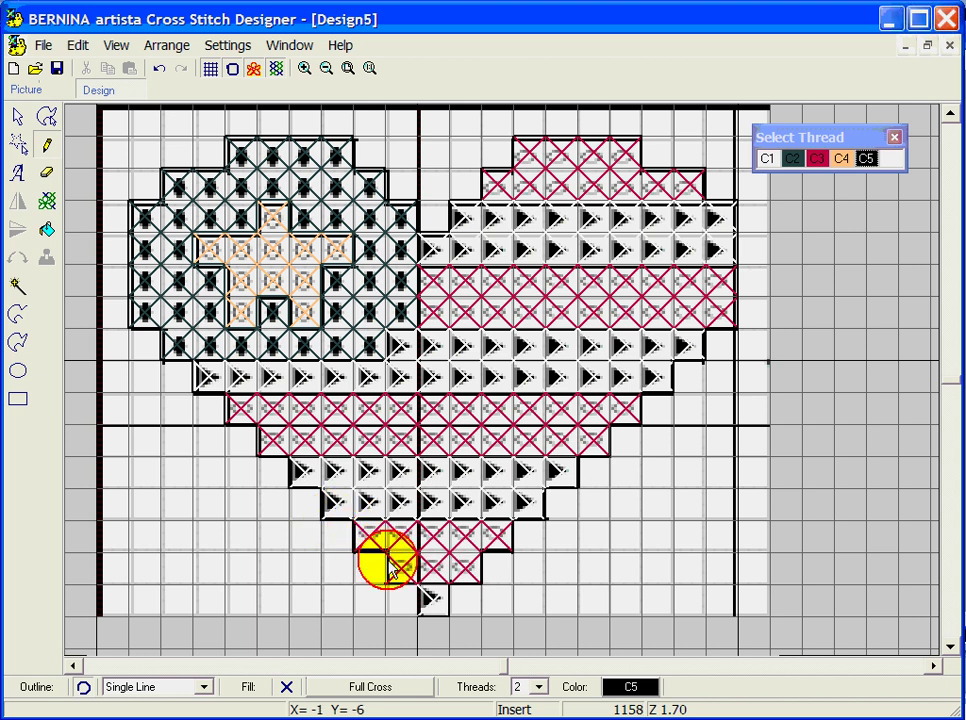
{"action": "left_click", "coordinate": [401, 582]}
{"action": "left_click", "coordinate": [425, 598]}
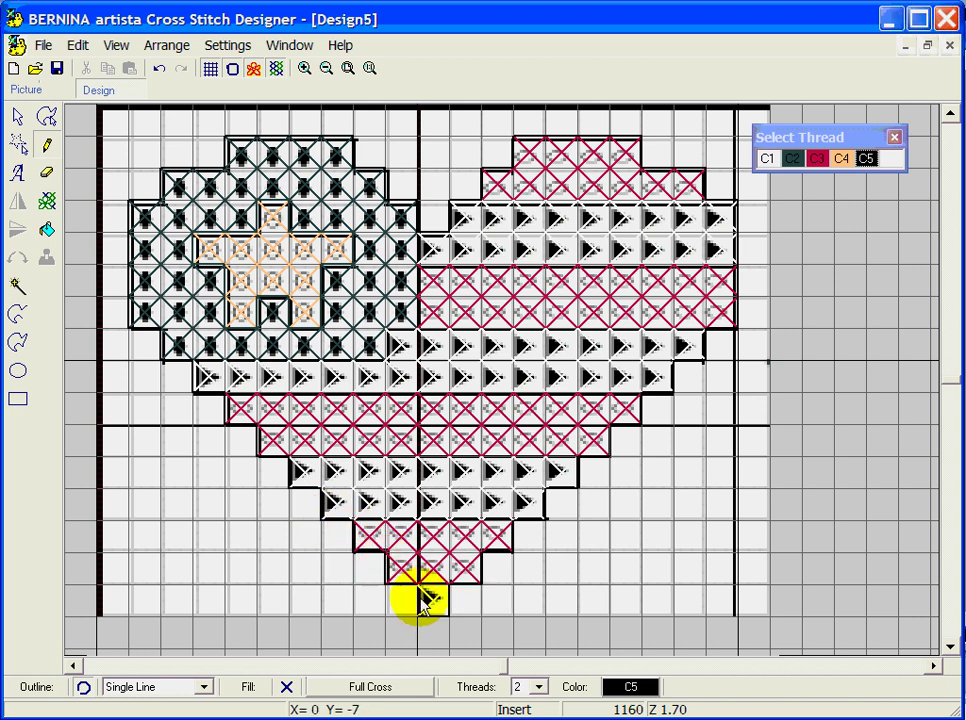
{"action": "left_click", "coordinate": [416, 602]}
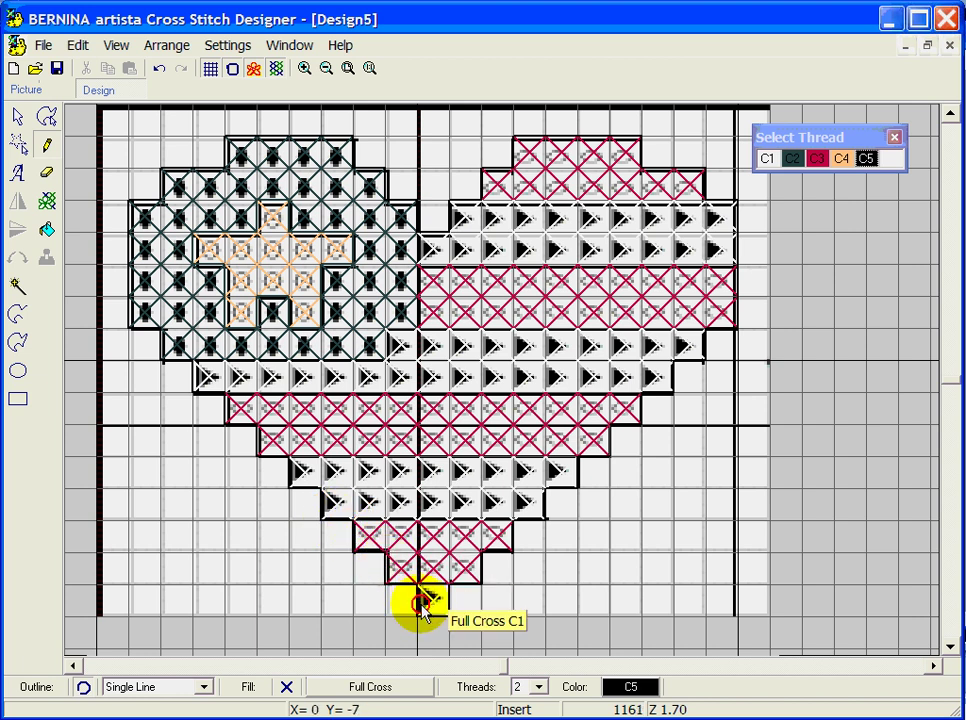
{"action": "left_click", "coordinate": [255, 68]}
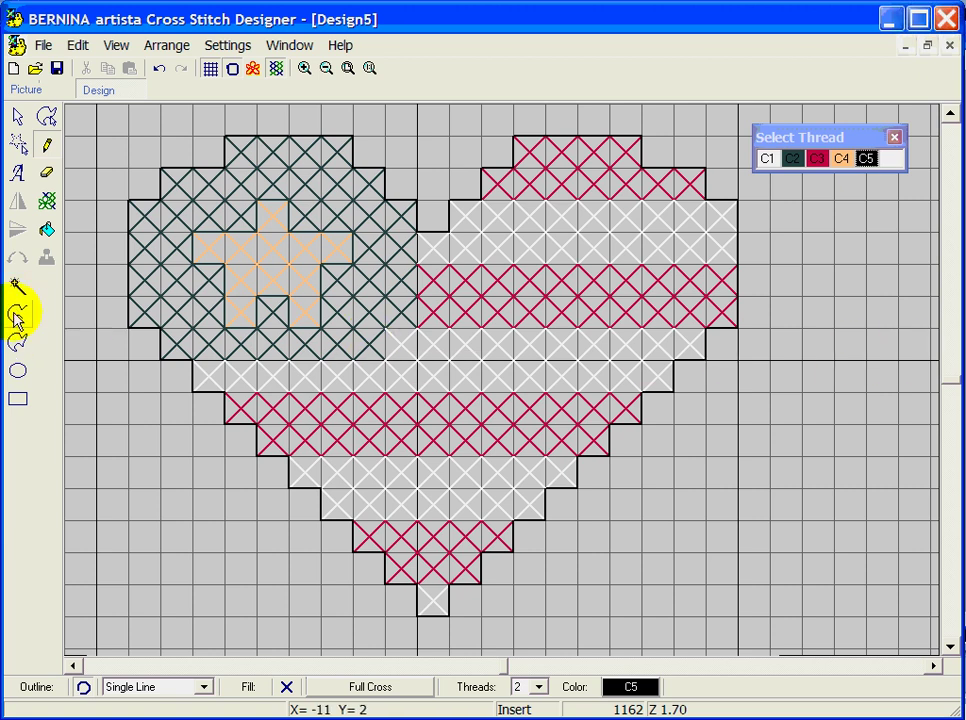
{"action": "left_click", "coordinate": [428, 592]}
- With the point-by-point curve tool, draw a C5 line between the lower white stripe and the lowest red stripe
{"action": "left_click", "coordinate": [18, 315]}
{"action": "left_click", "coordinate": [393, 552]}
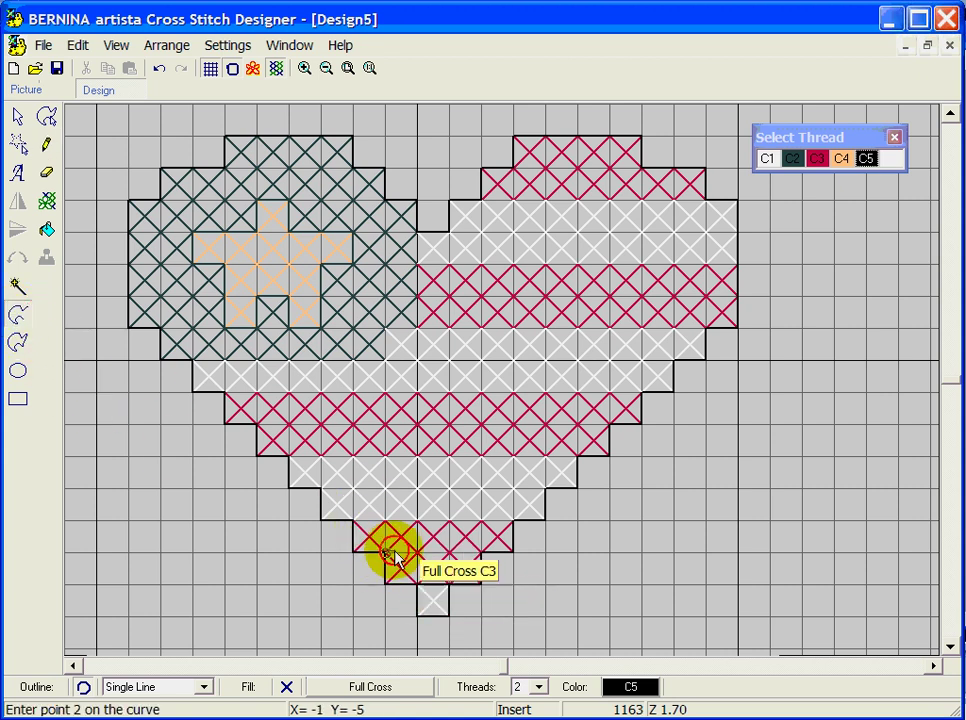
{"action": "left_click", "coordinate": [477, 553]}
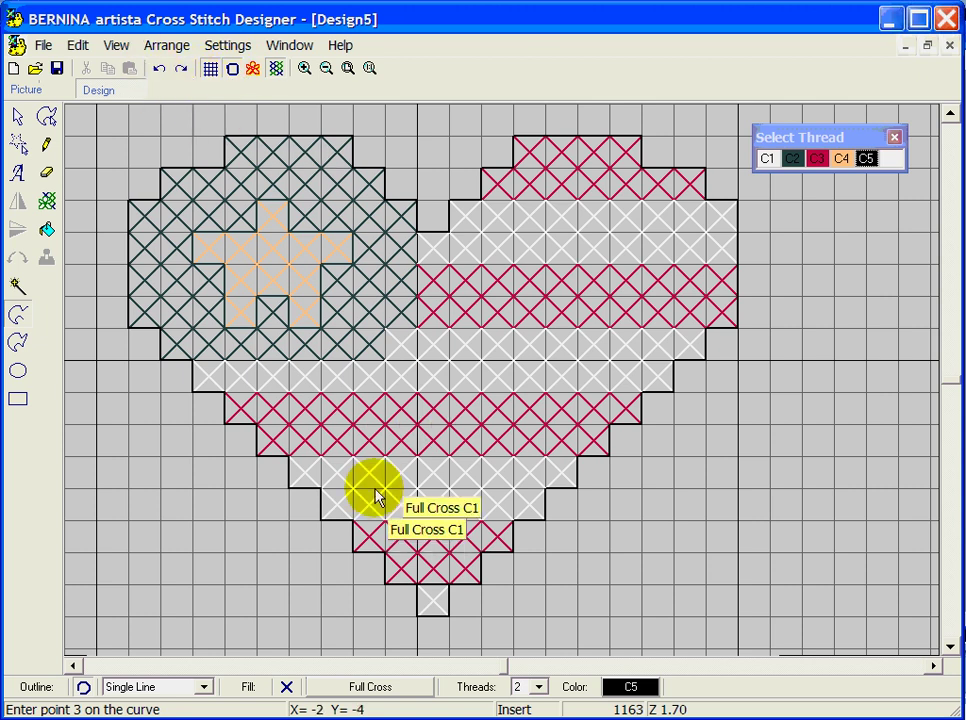
{"action": "left_click", "coordinate": [352, 520]}
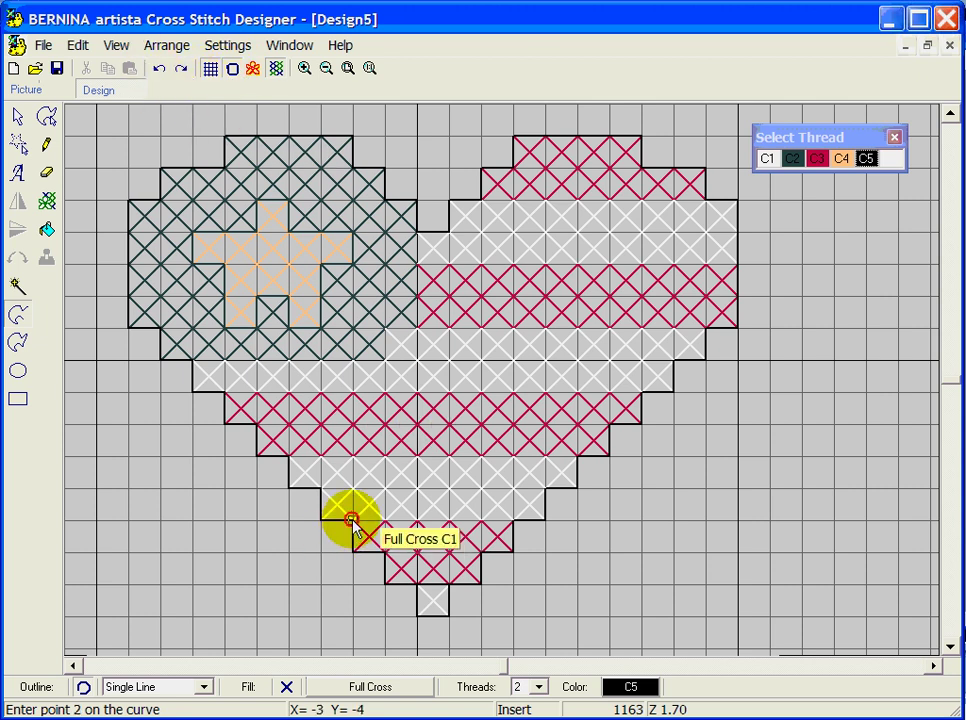
{"action": "left_click", "coordinate": [512, 527]}
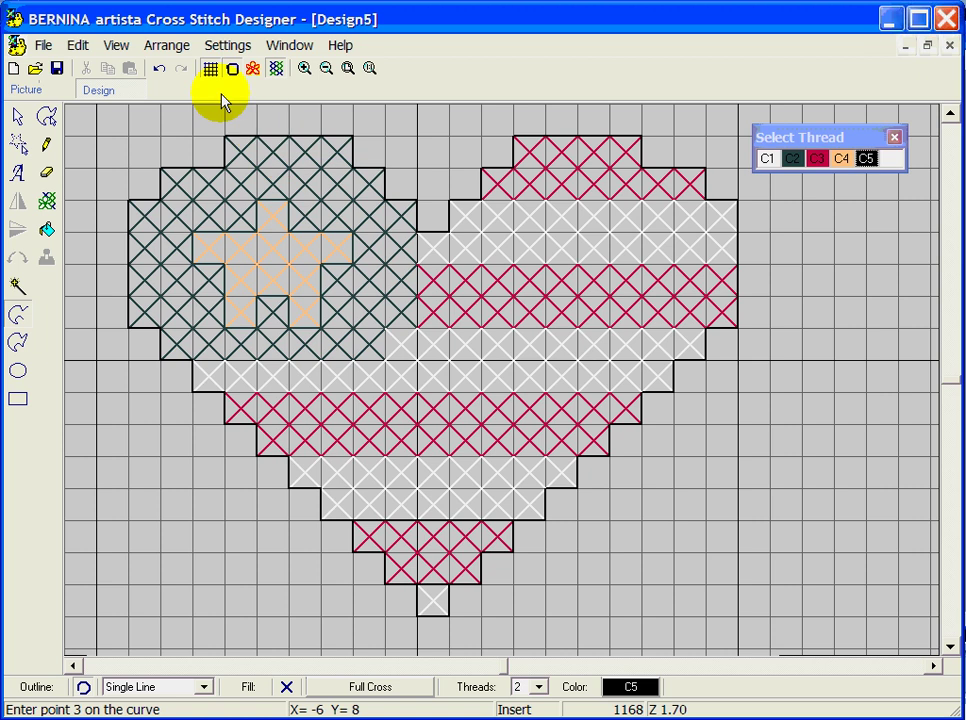
- Compare with the background picture, then draw C5 dividing lines along the lower and upper edges of the middle red stripe
{"action": "left_click", "coordinate": [255, 68]}
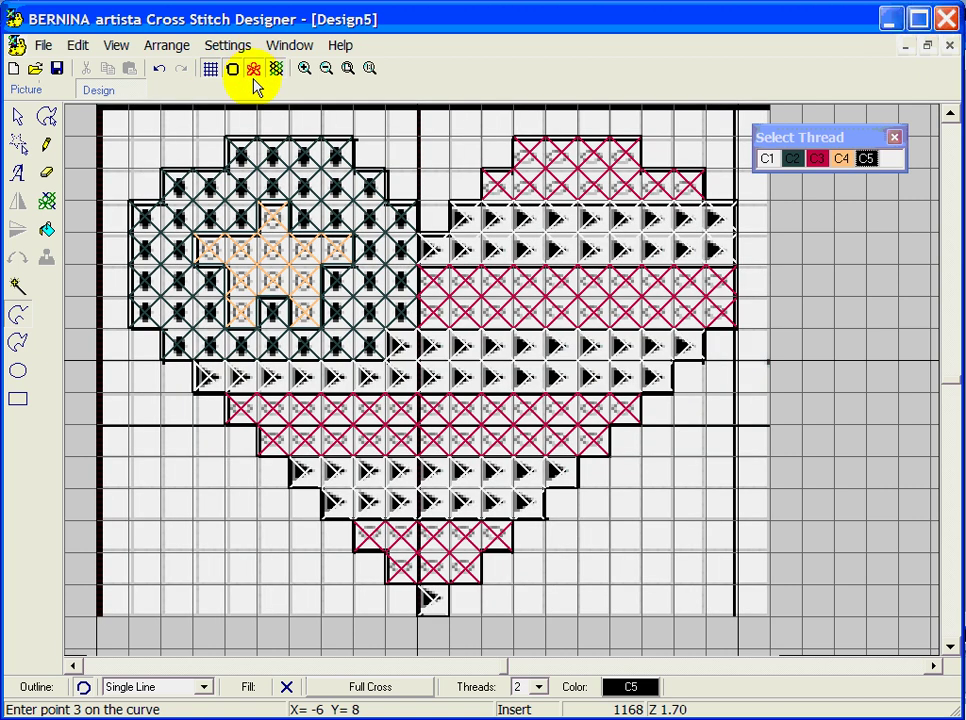
{"action": "left_click", "coordinate": [257, 72]}
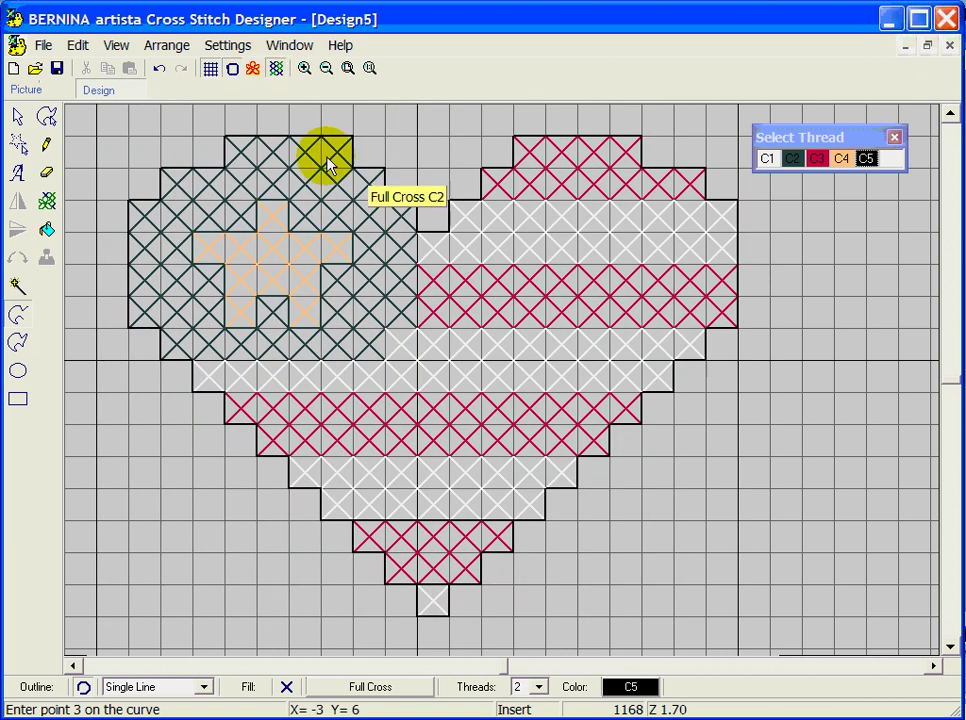
{"action": "left_click", "coordinate": [290, 460]}
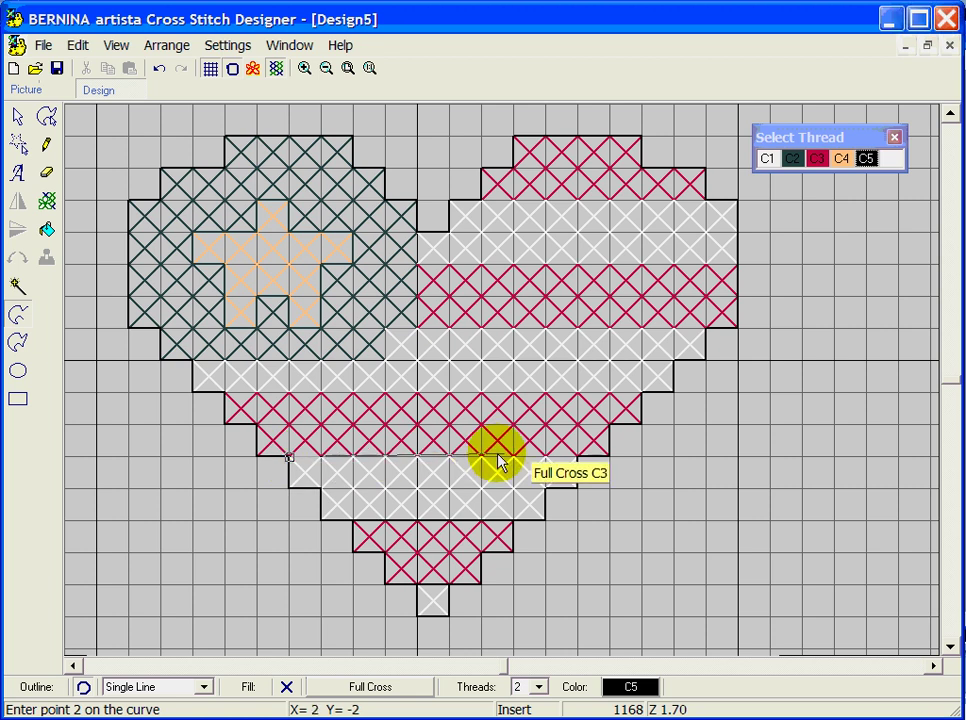
{"action": "left_click", "coordinate": [578, 458]}
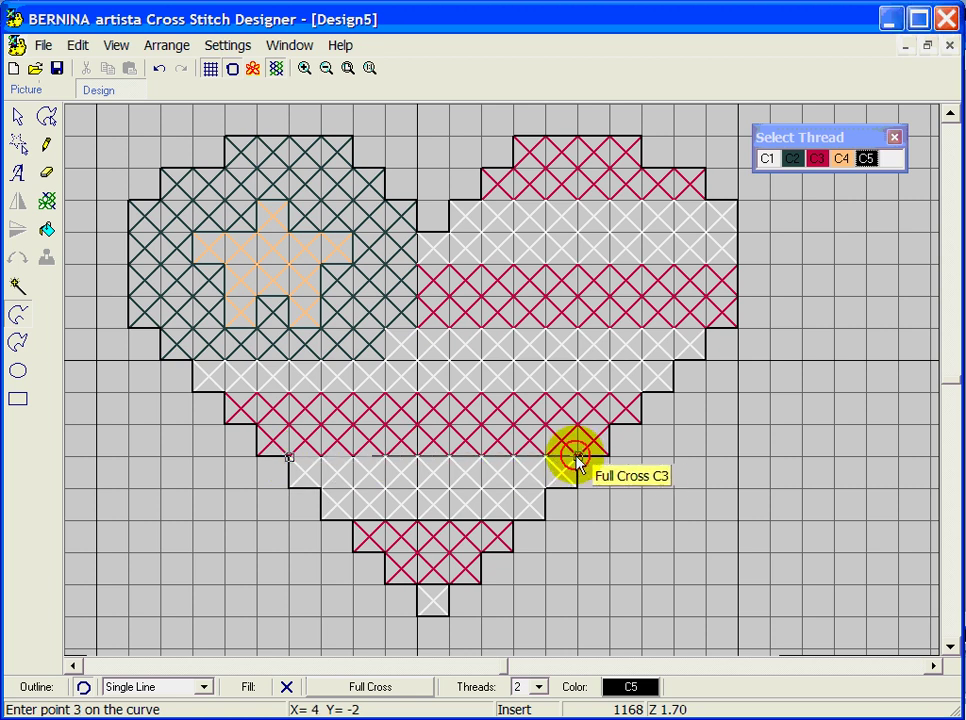
{"action": "left_click", "coordinate": [216, 408]}
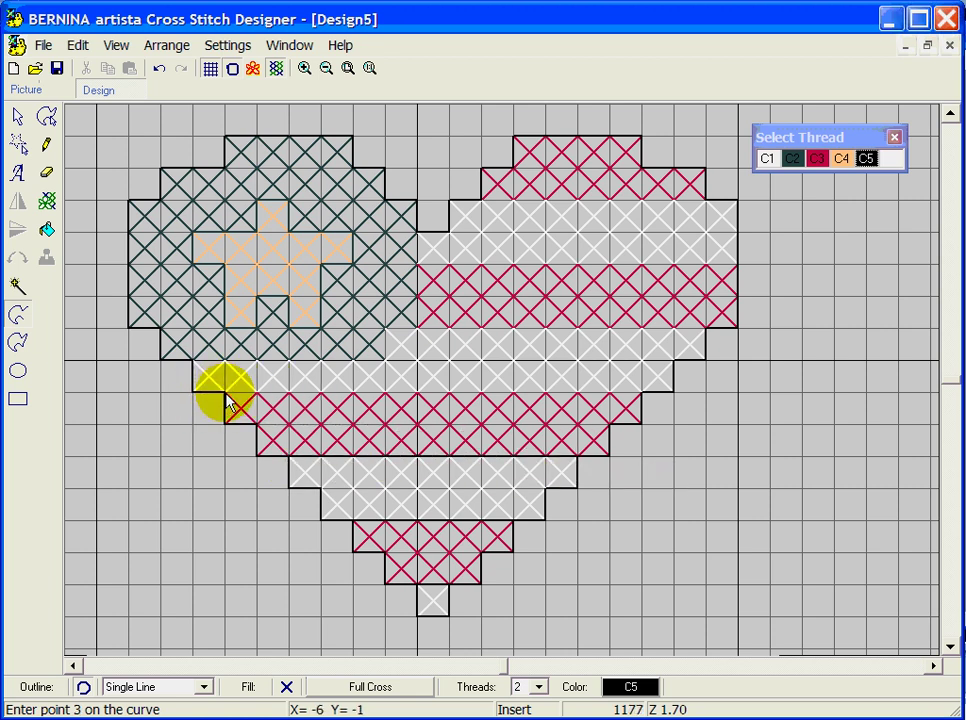
{"action": "left_click", "coordinate": [225, 393]}
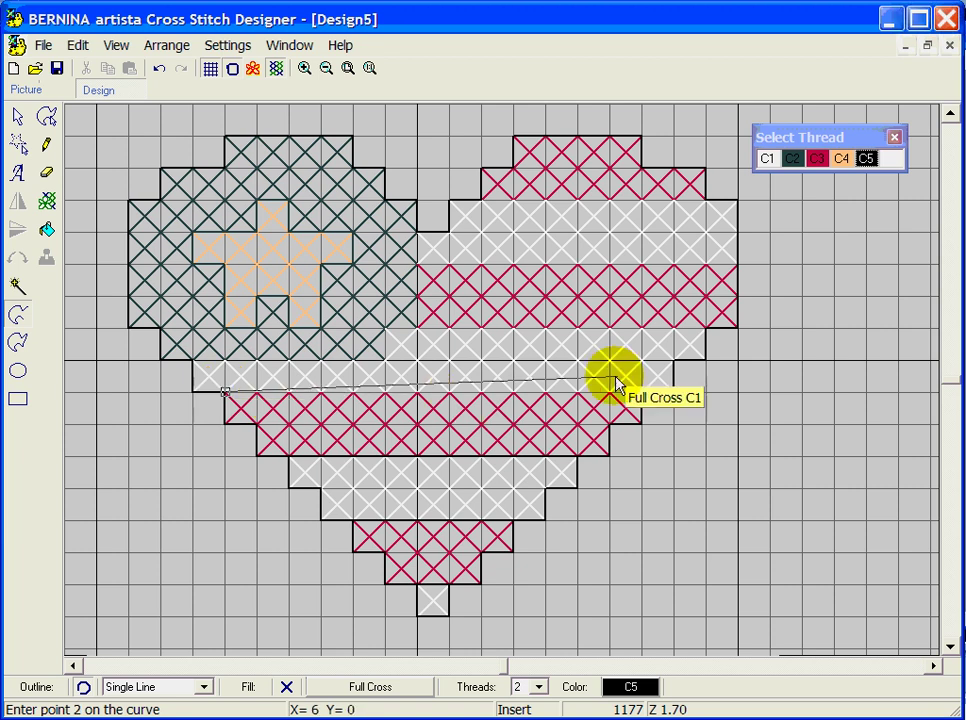
{"action": "left_click", "coordinate": [642, 400]}
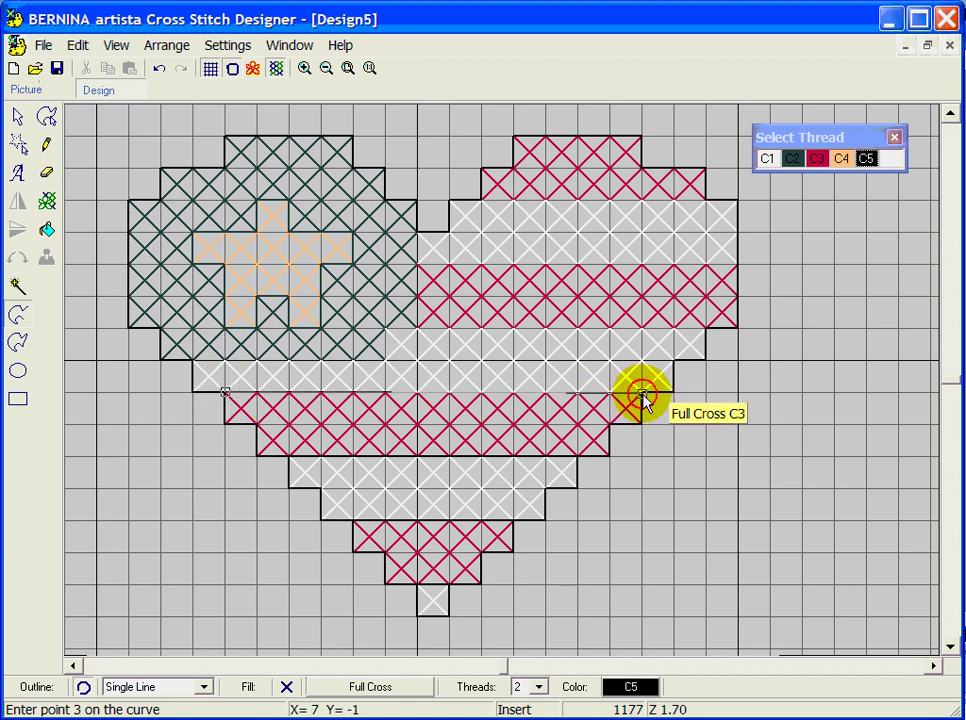
- Draw a C5 line along the C2 field's bottom edge, around its corner step and up its inner side to the notch
{"action": "left_click", "coordinate": [197, 372]}
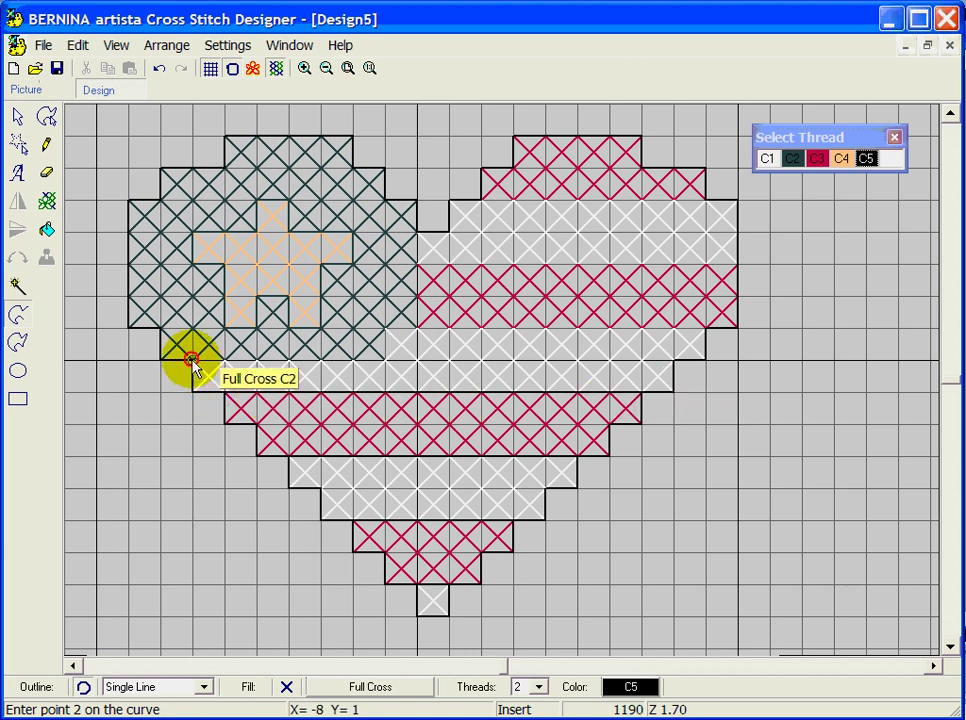
{"action": "left_click", "coordinate": [383, 356]}
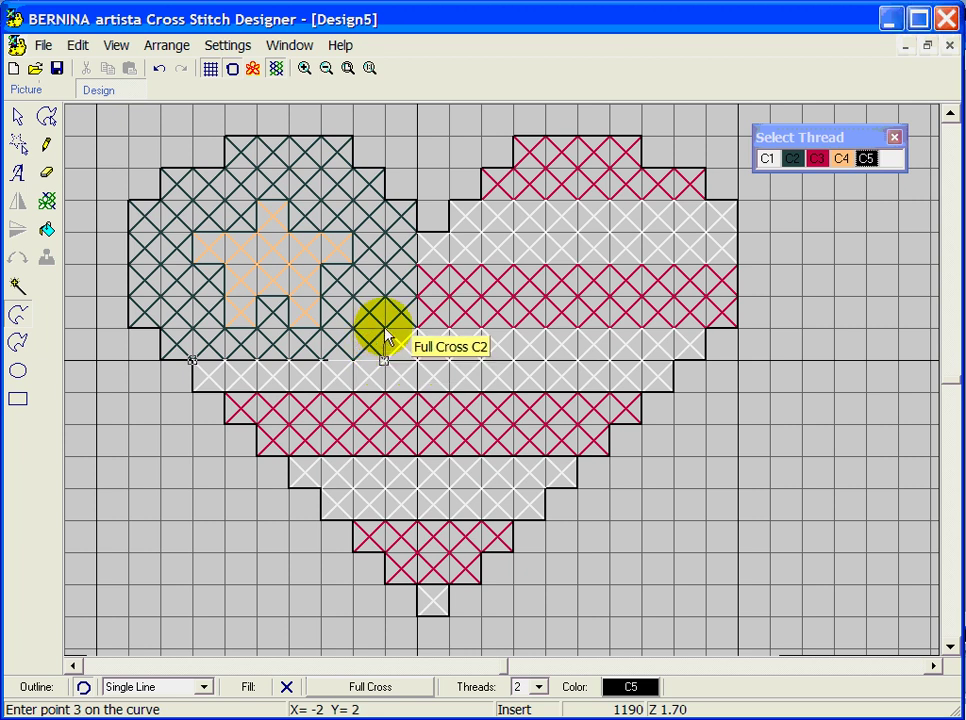
{"action": "left_click", "coordinate": [385, 328]}
{"action": "left_click", "coordinate": [417, 329]}
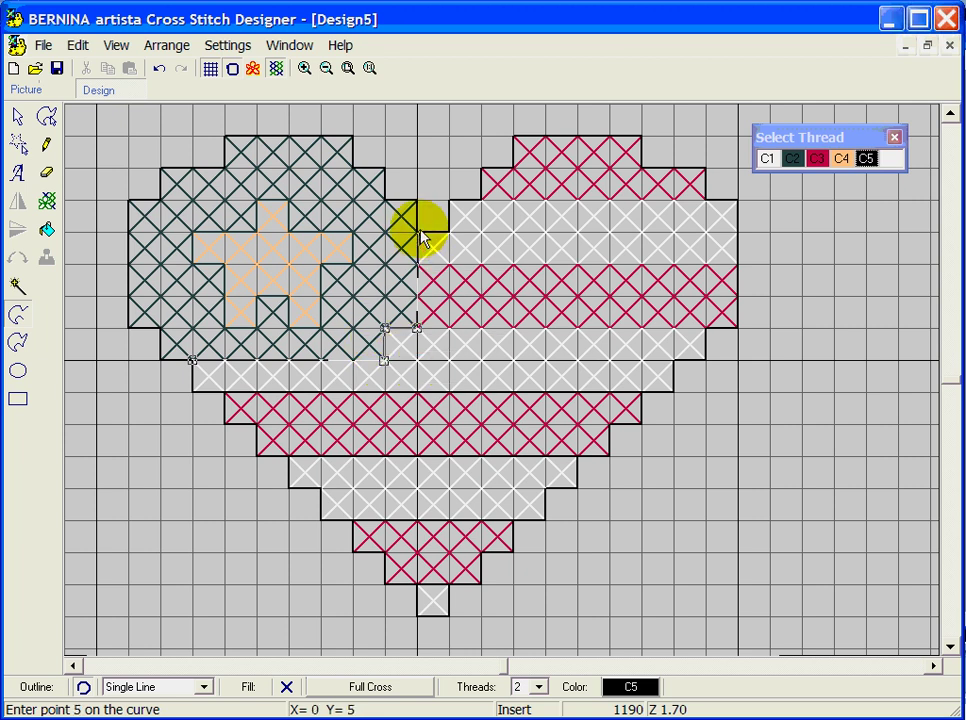
{"action": "left_click", "coordinate": [418, 238]}
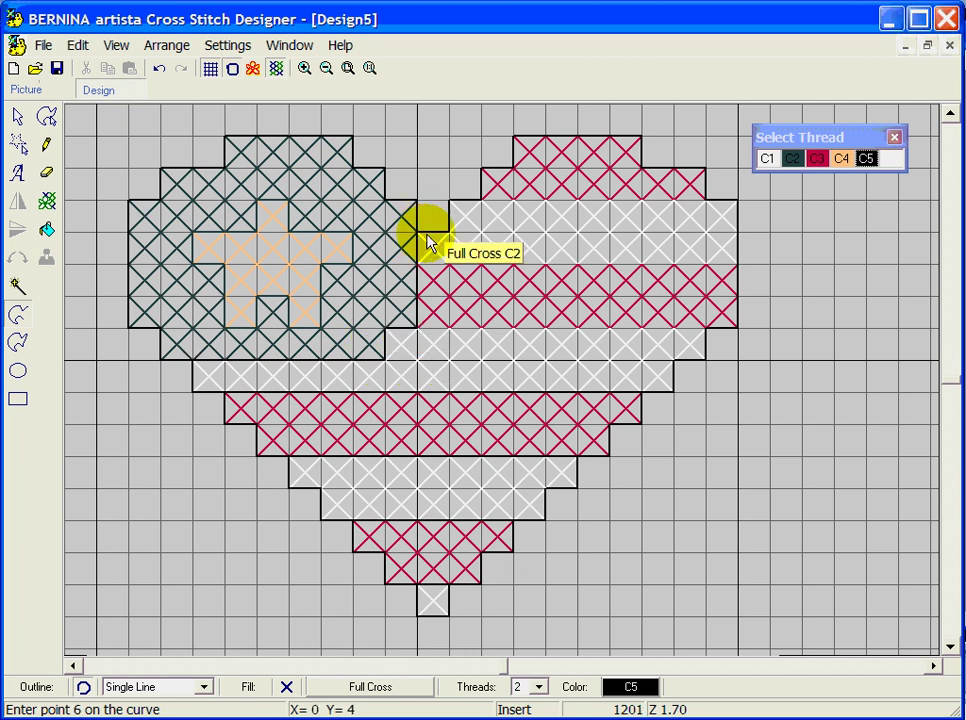
- Draw C5 dividing lines along the lower and upper edges of the red stripe beside the C2 field, and under the top red rows
{"action": "left_click", "coordinate": [416, 328]}
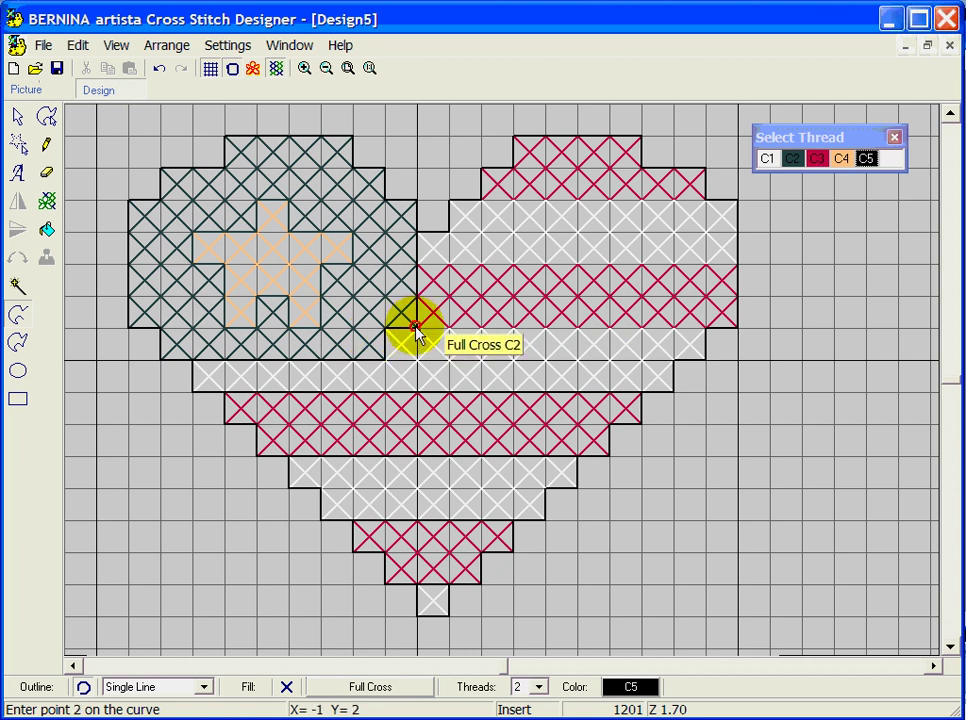
{"action": "left_click", "coordinate": [706, 331]}
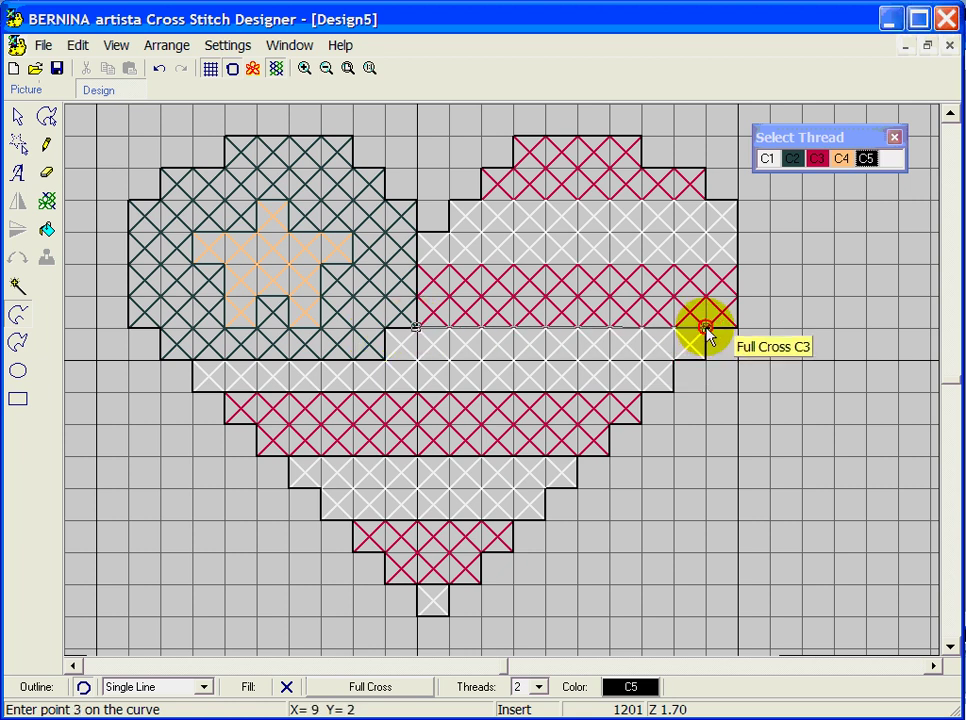
{"action": "left_click", "coordinate": [416, 262]}
{"action": "left_click", "coordinate": [734, 265]}
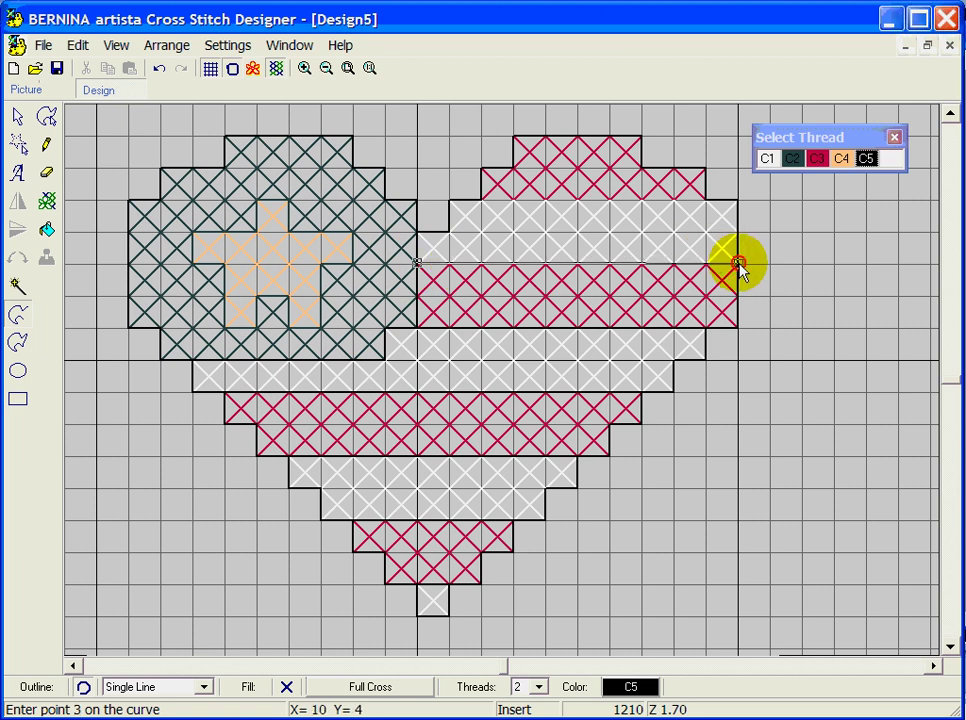
{"action": "left_click", "coordinate": [482, 204]}
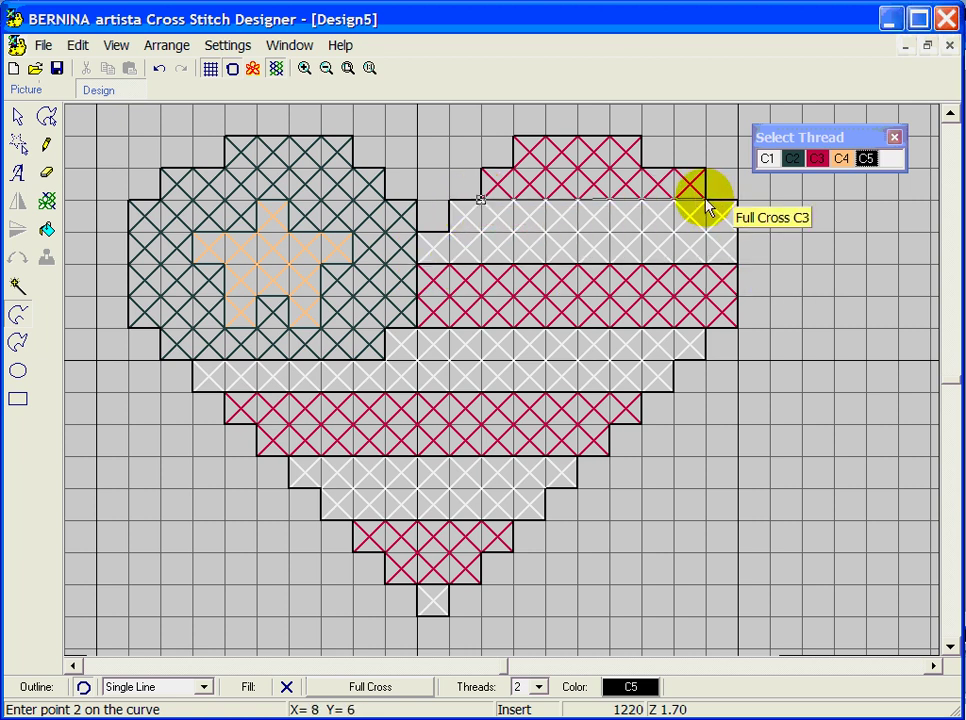
{"action": "left_click", "coordinate": [710, 204]}
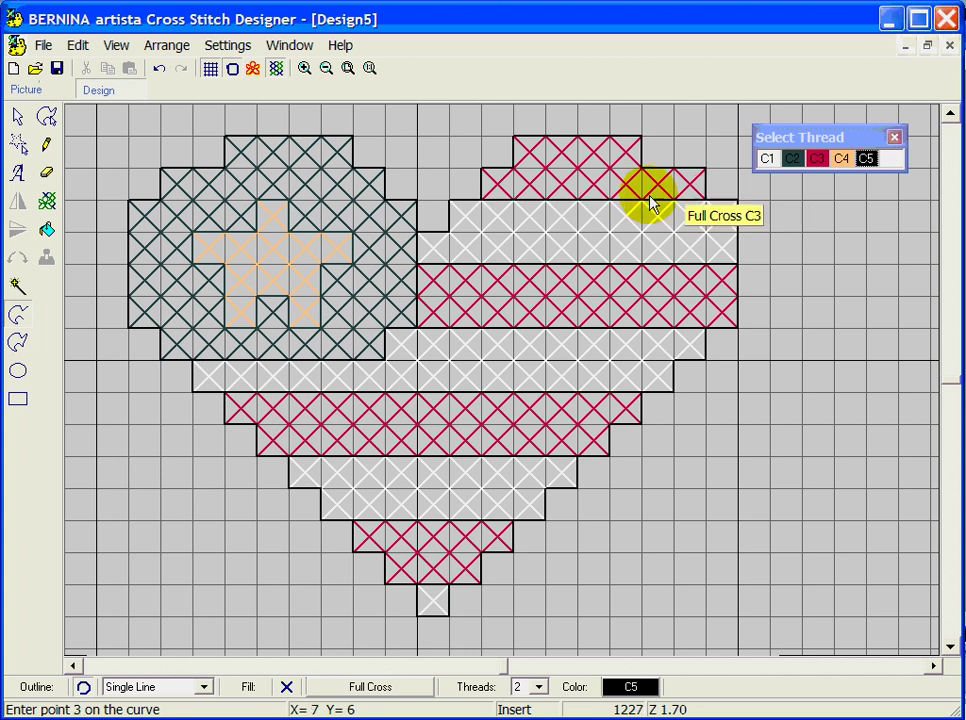
- Preview the design as solid color blocks, return to the cross display and show it at 1:1 scale
{"action": "left_click", "coordinate": [275, 72]}
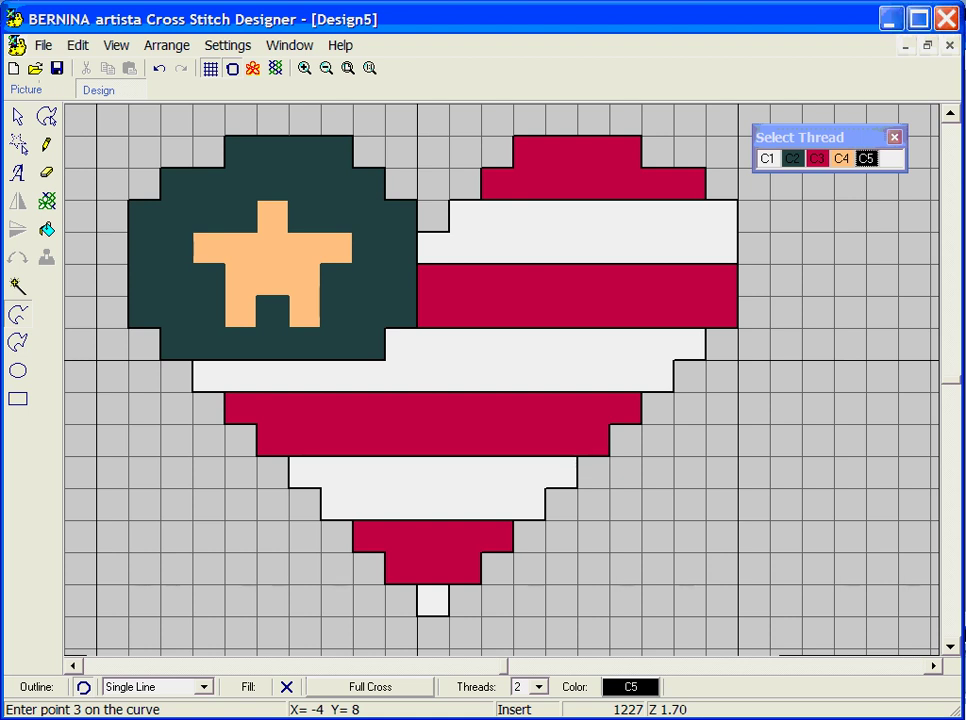
{"action": "left_click", "coordinate": [279, 68]}
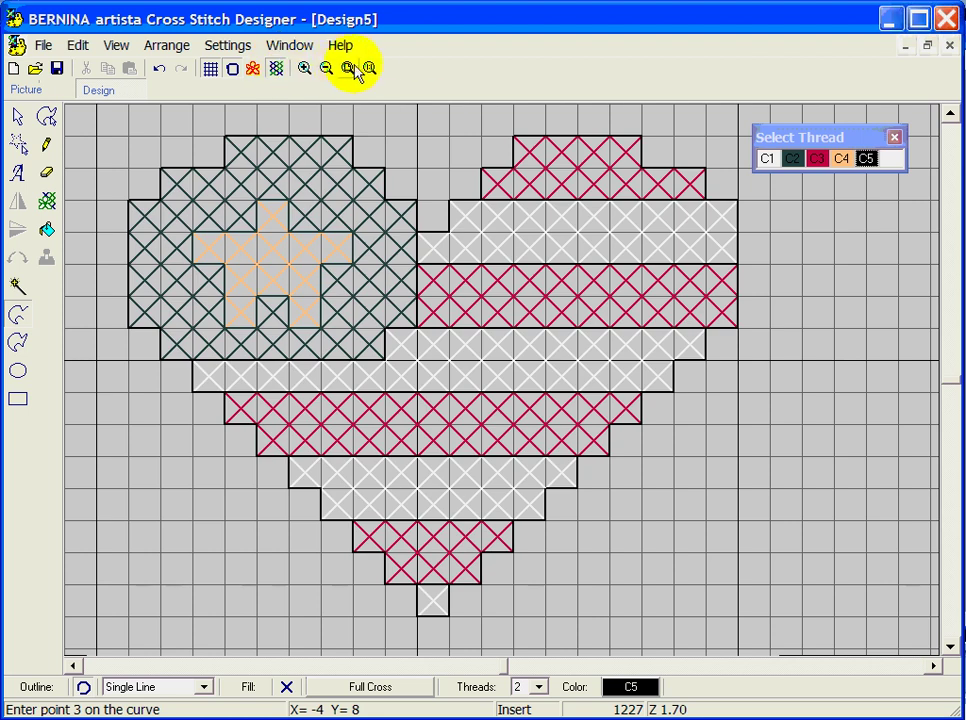
{"action": "left_click", "coordinate": [370, 68]}
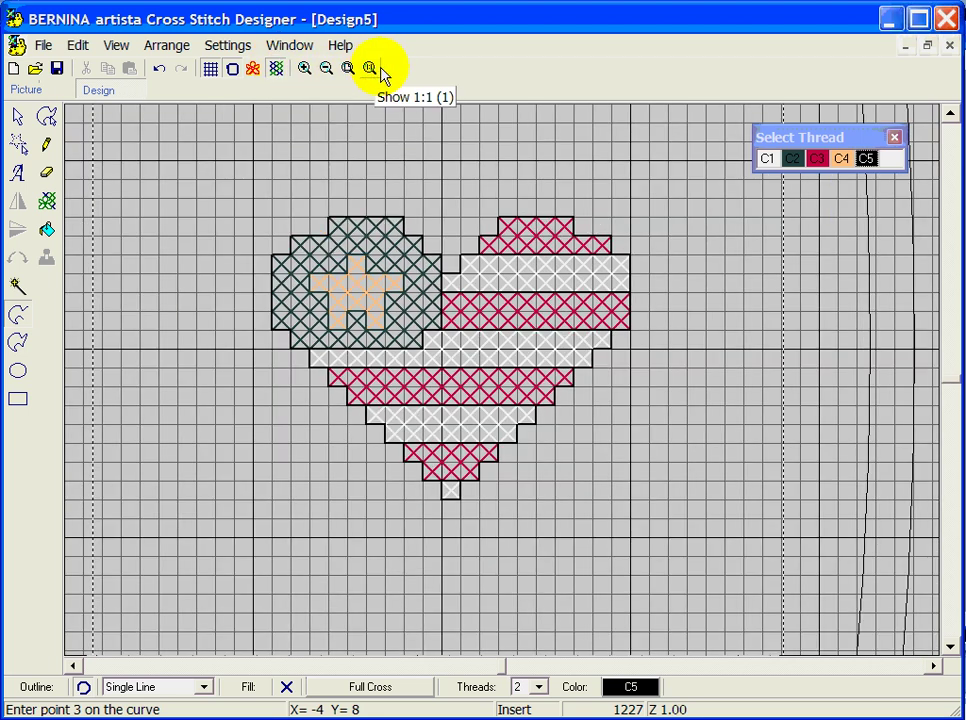
- Exclude outlines from editing so that only crosses can be selected, and check the editing options
{"action": "key", "text": "ctrl+z"}
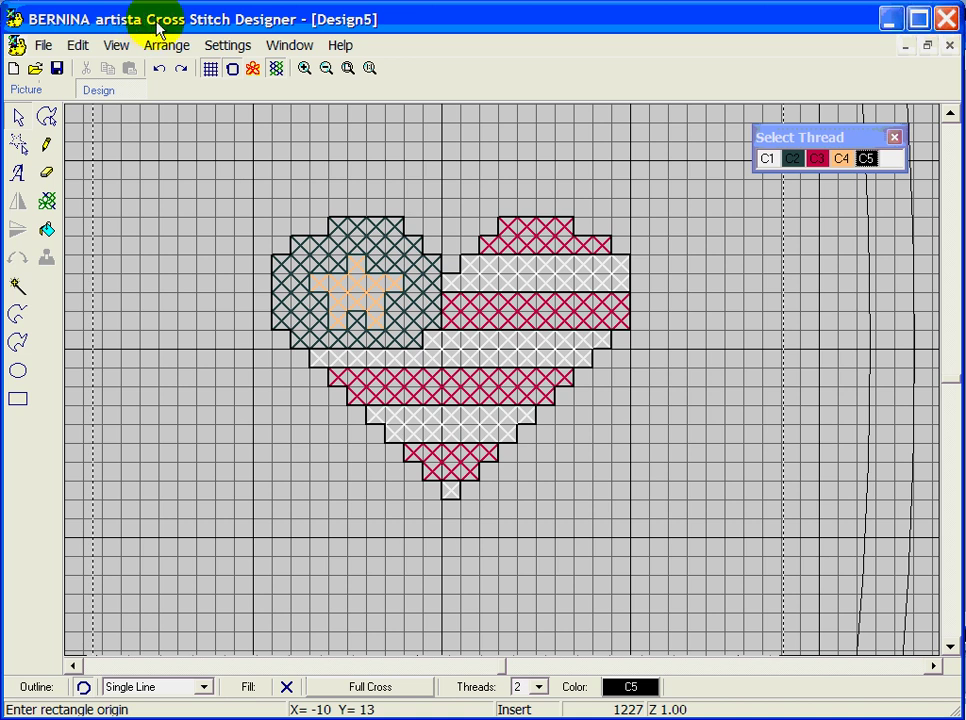
{"action": "left_click", "coordinate": [78, 46]}
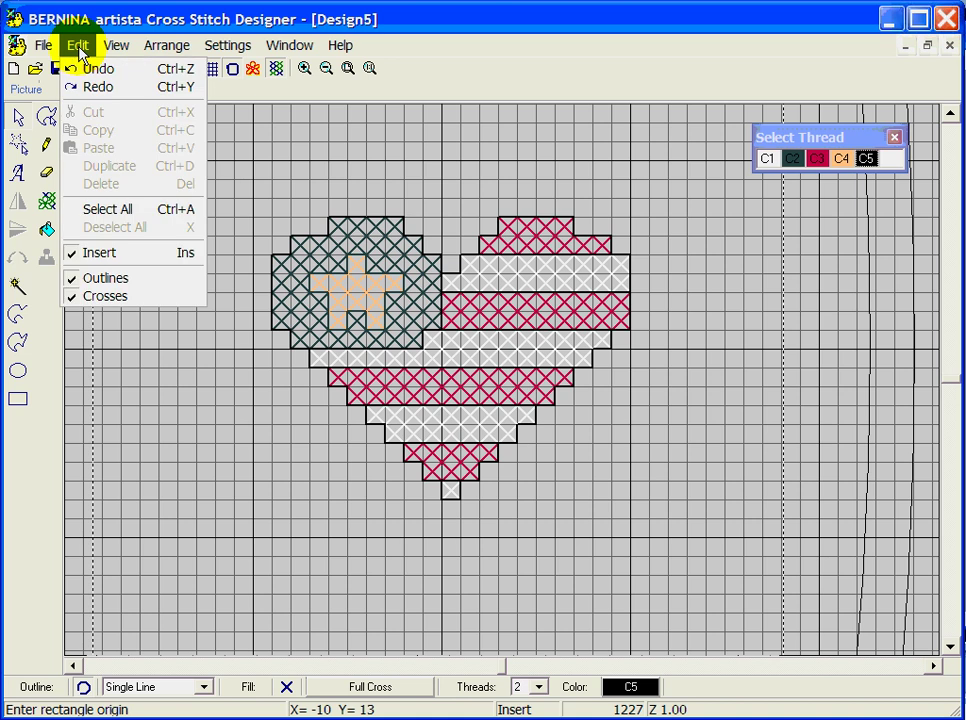
{"action": "left_click", "coordinate": [72, 279]}
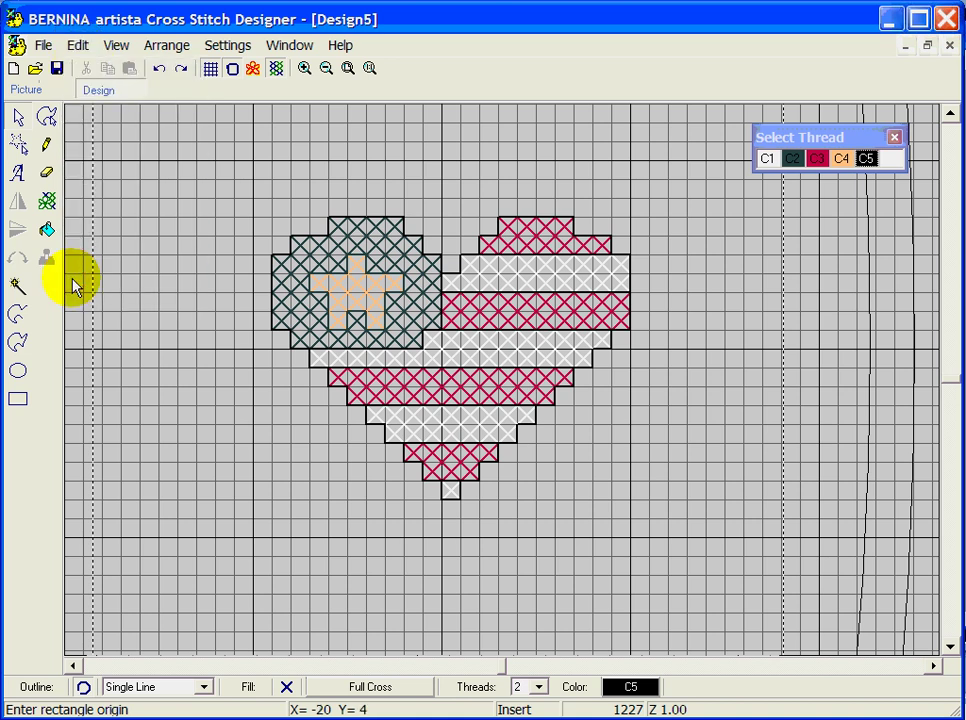
{"action": "left_click", "coordinate": [80, 45]}
{"action": "left_click", "coordinate": [438, 26]}
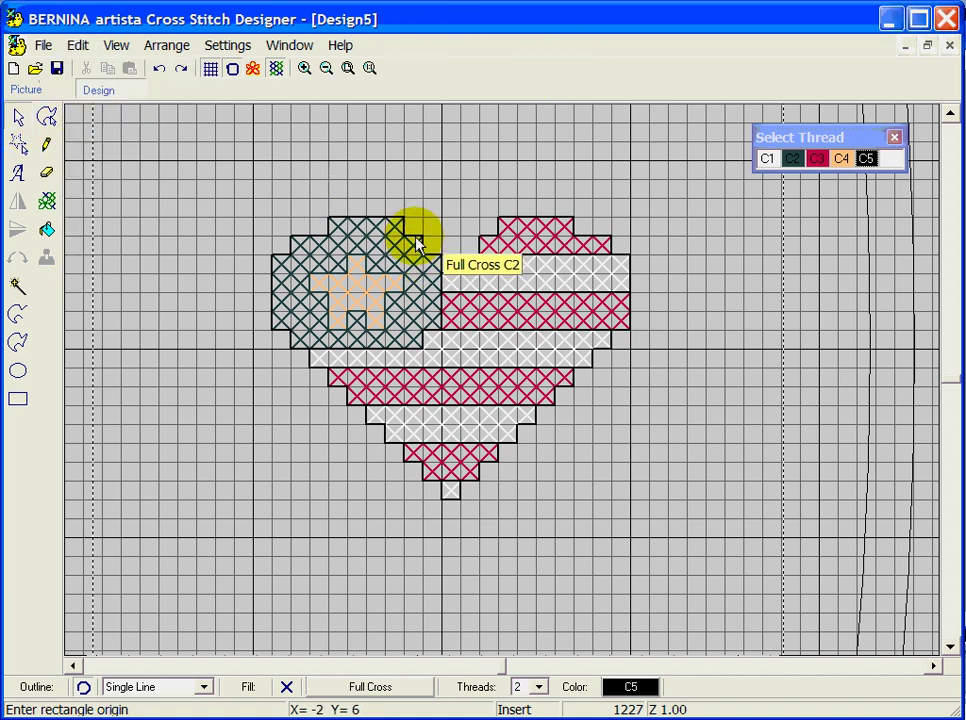
- Try moving a two-column block of C2 crosses from the field's inner edge to beyond the stripes' outer end, and undo the move
{"action": "left_click", "coordinate": [420, 268]}
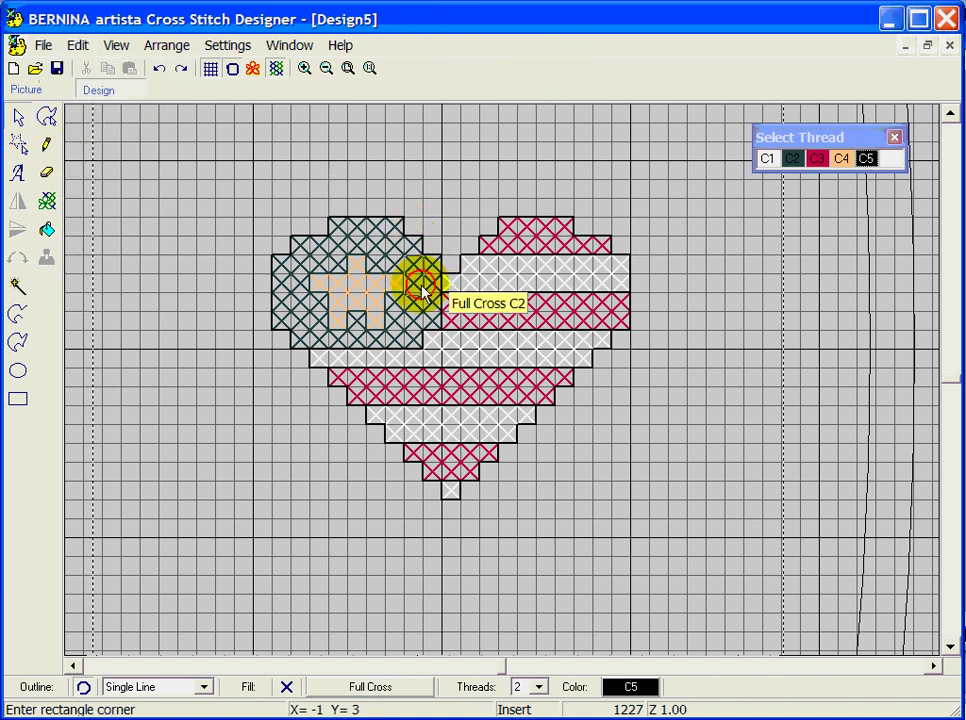
{"action": "left_click", "coordinate": [445, 340]}
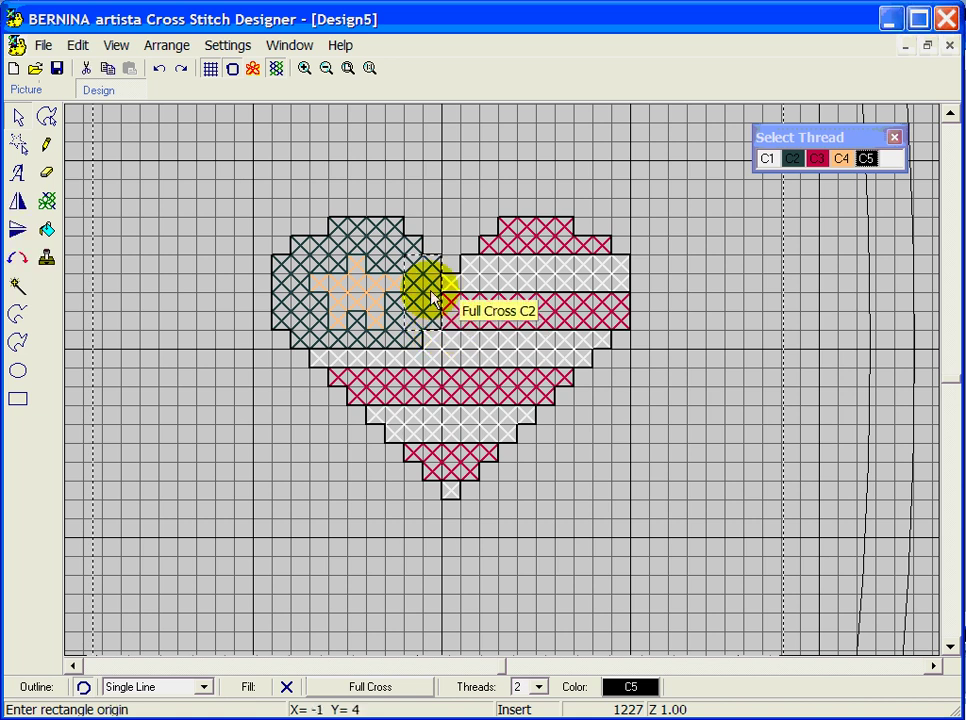
{"action": "left_click_drag", "start_coordinate": [425, 312], "coordinate": [664, 304]}
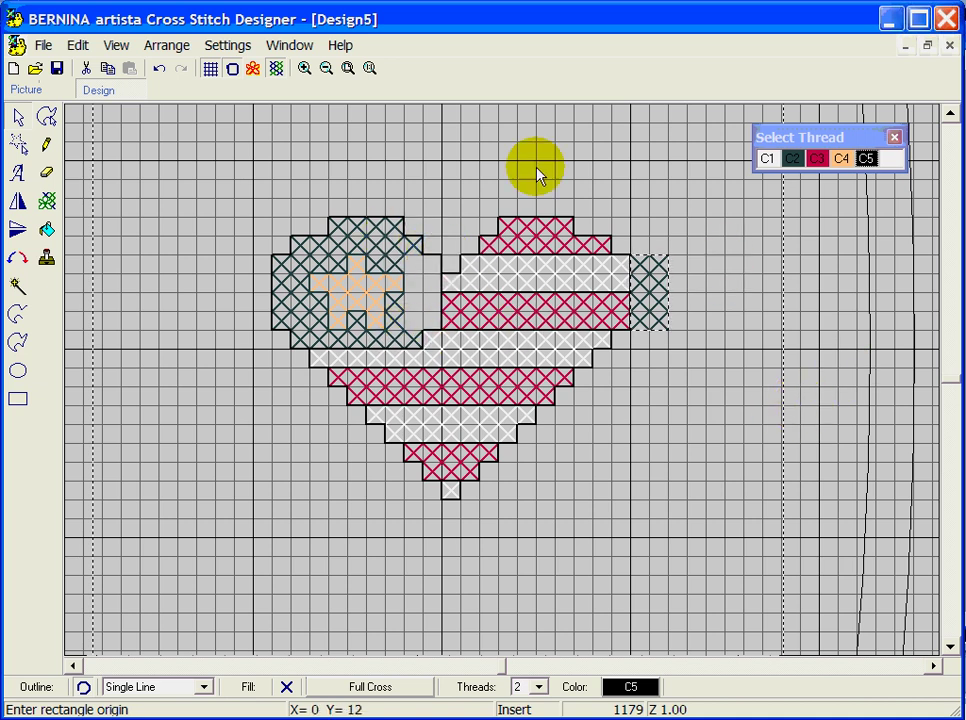
{"action": "left_click", "coordinate": [160, 68]}
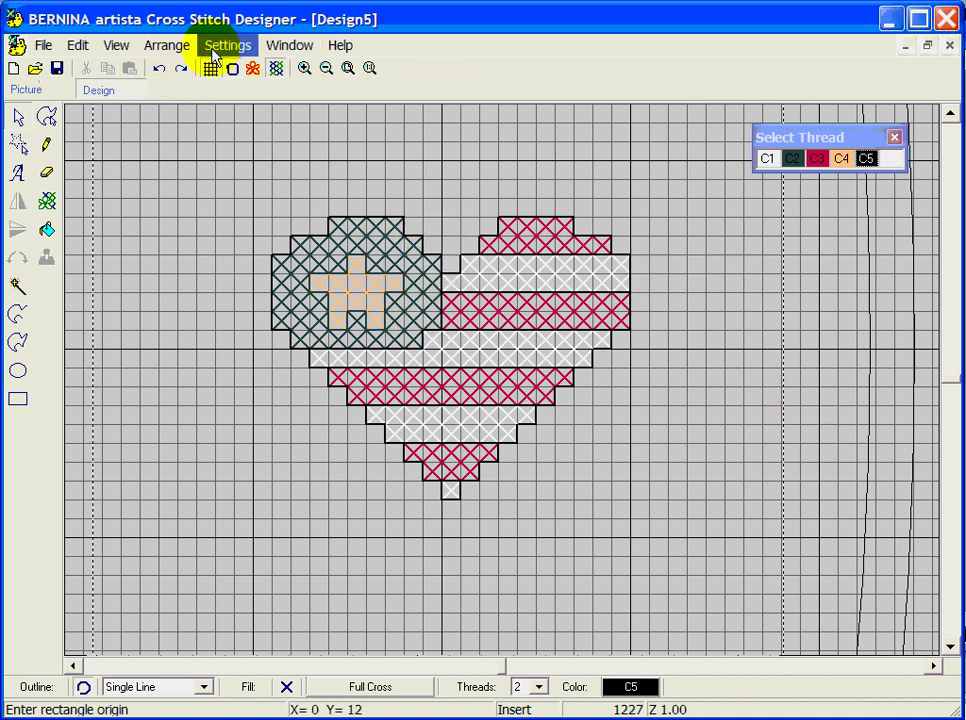
- Include outlines in editing again and exclude crosses, so that only outlines can be selected
{"action": "left_click", "coordinate": [80, 47]}
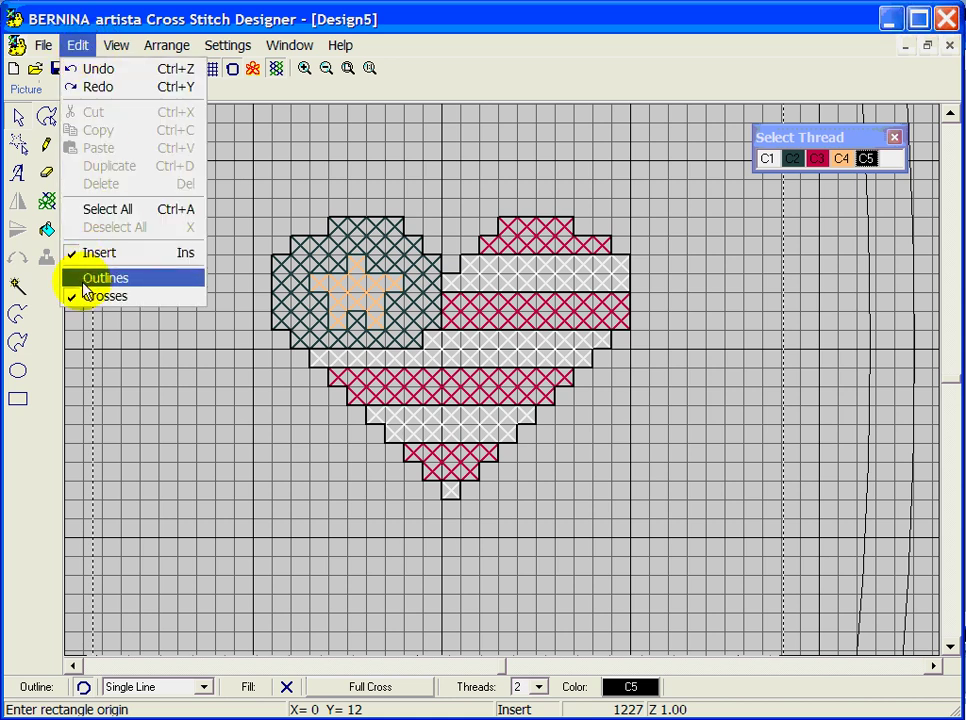
{"action": "left_click", "coordinate": [84, 279]}
{"action": "left_click", "coordinate": [80, 45]}
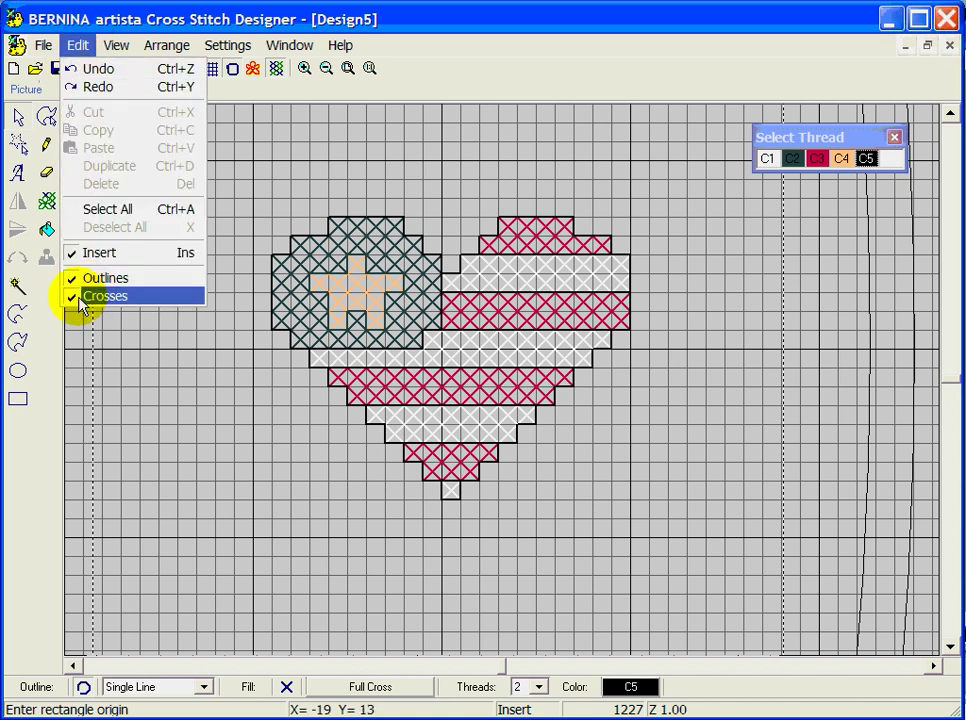
{"action": "left_click", "coordinate": [84, 296]}
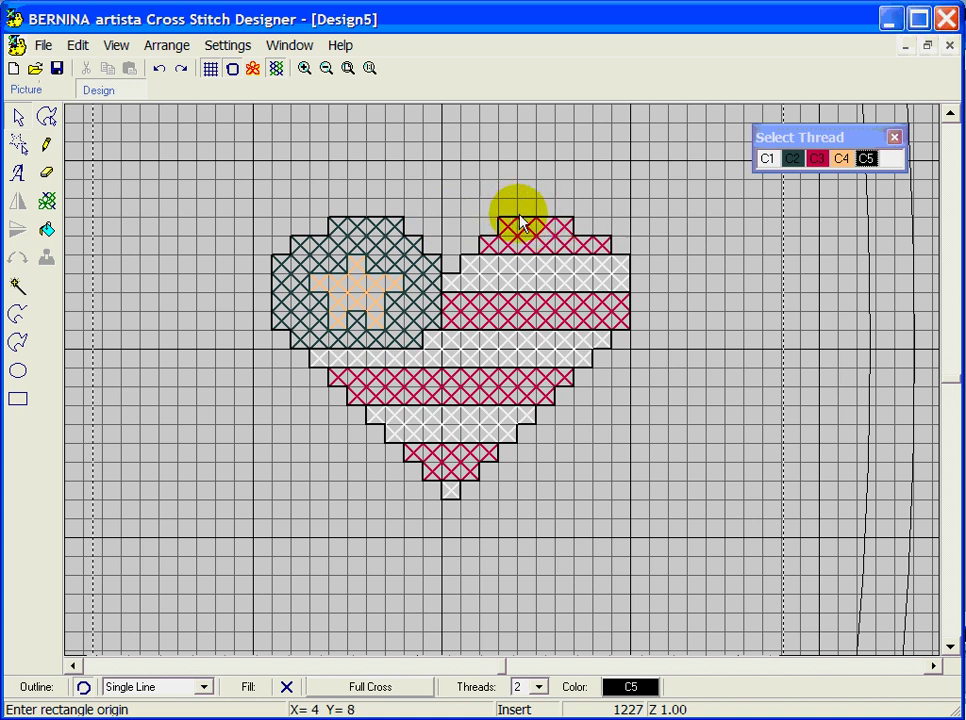
- Try moving only the outlines of the upper white and red stripes below the heart's stripe side, undo it, and re-enable editing of crosses
{"action": "left_click", "coordinate": [500, 298]}
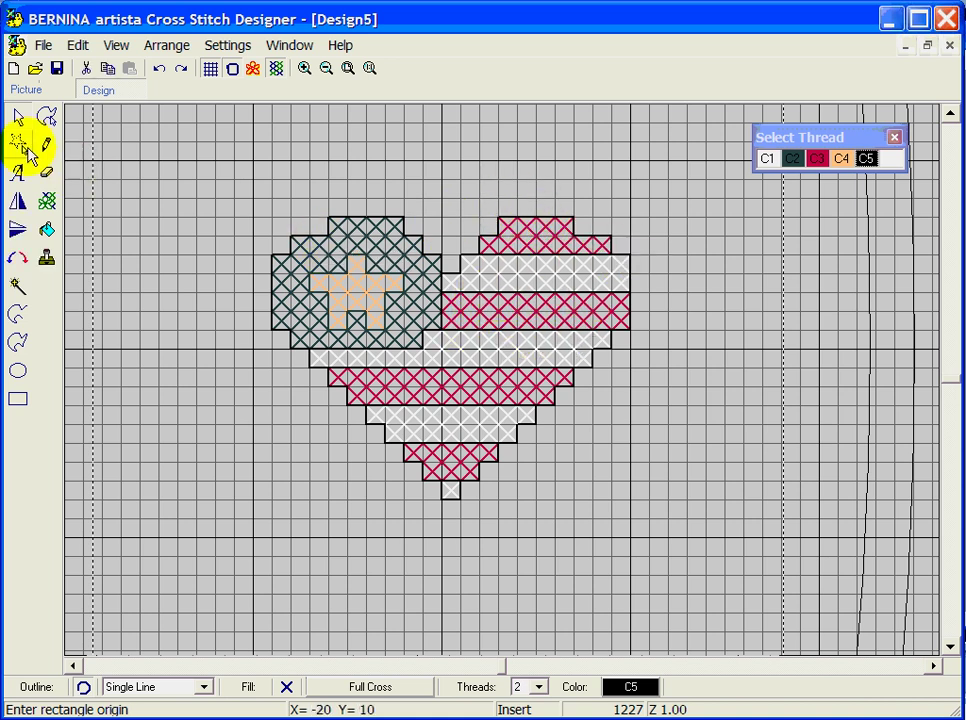
{"action": "left_click", "coordinate": [445, 297]}
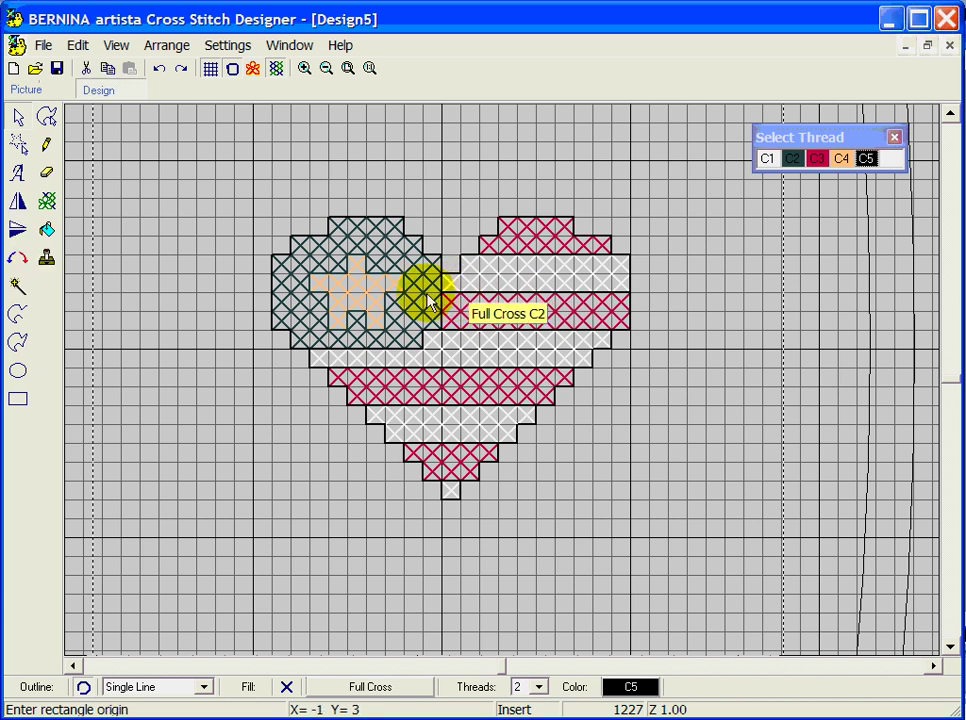
{"action": "left_click_drag", "start_coordinate": [428, 285], "coordinate": [638, 319]}
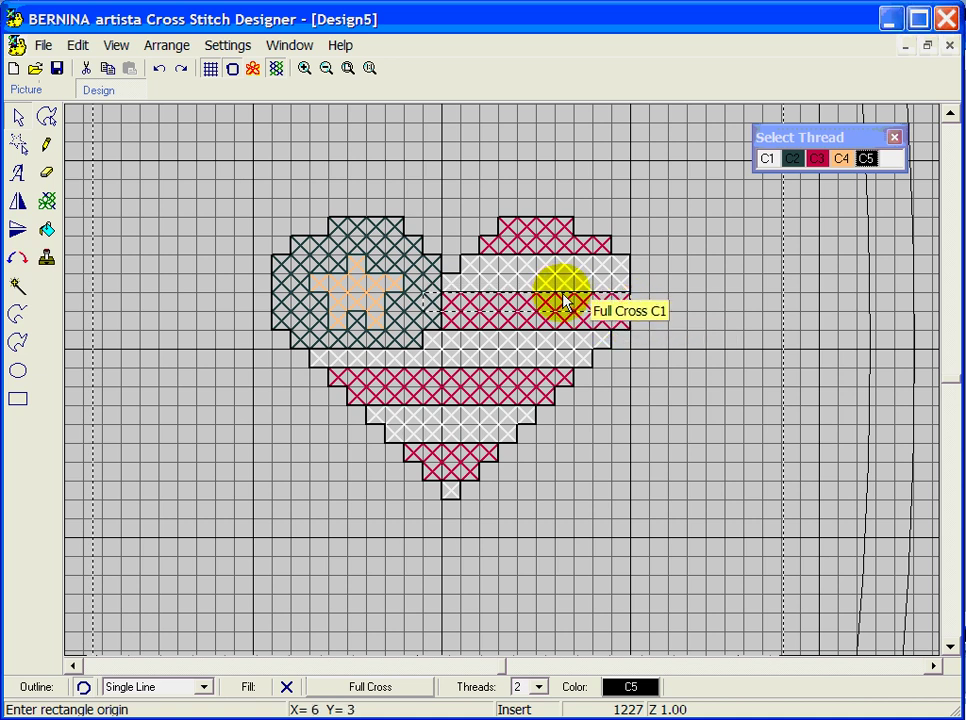
{"action": "left_click_drag", "start_coordinate": [563, 300], "coordinate": [569, 168]}
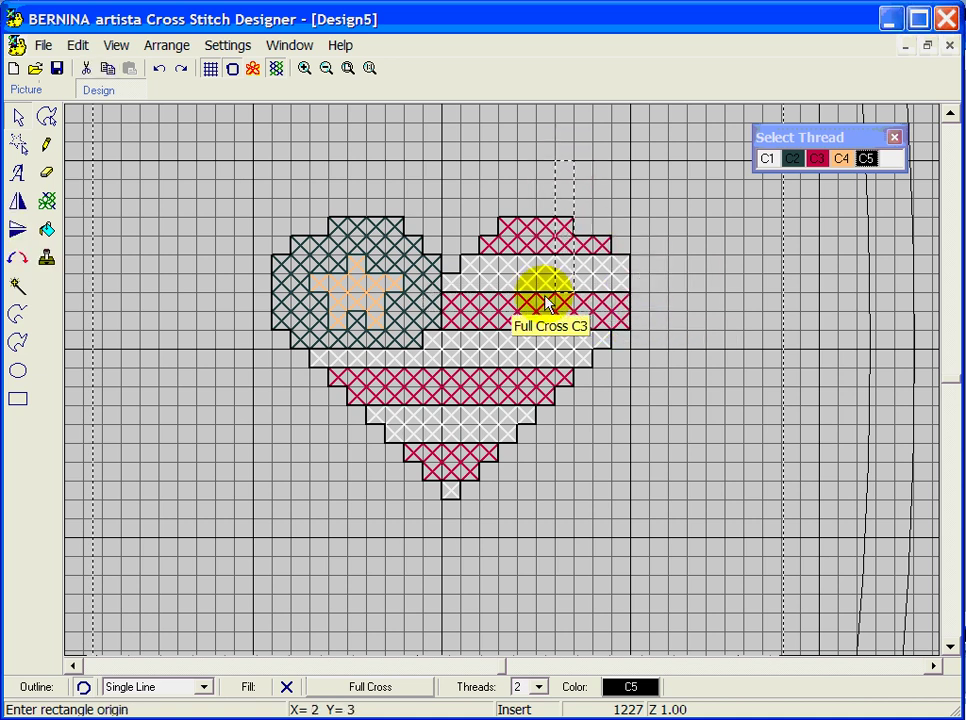
{"action": "left_click_drag", "start_coordinate": [405, 255], "coordinate": [786, 522]}
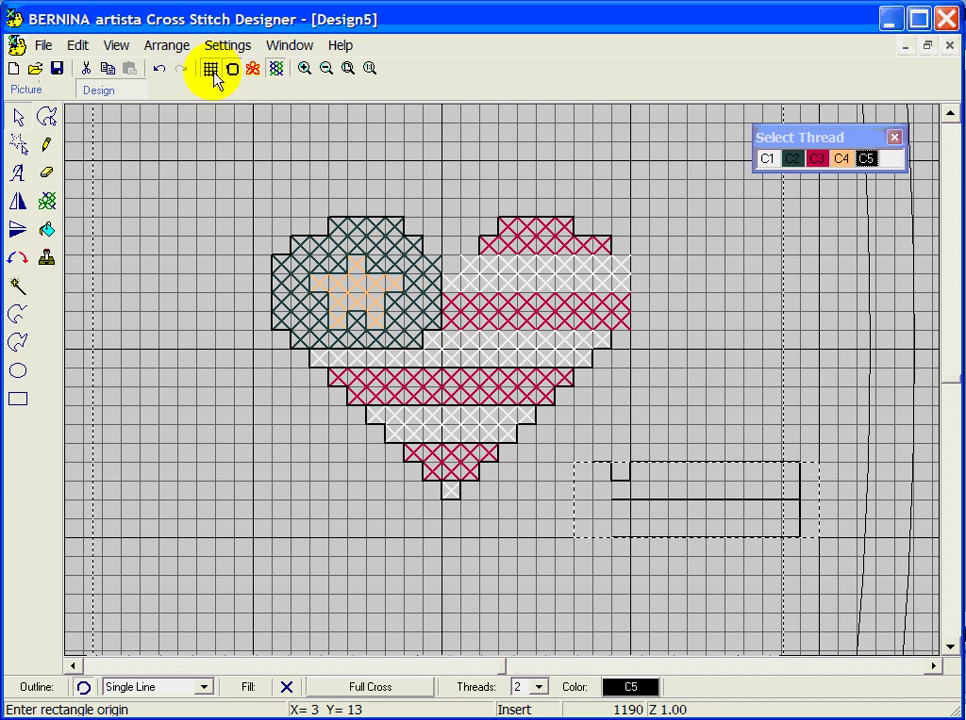
{"action": "left_click", "coordinate": [157, 70]}
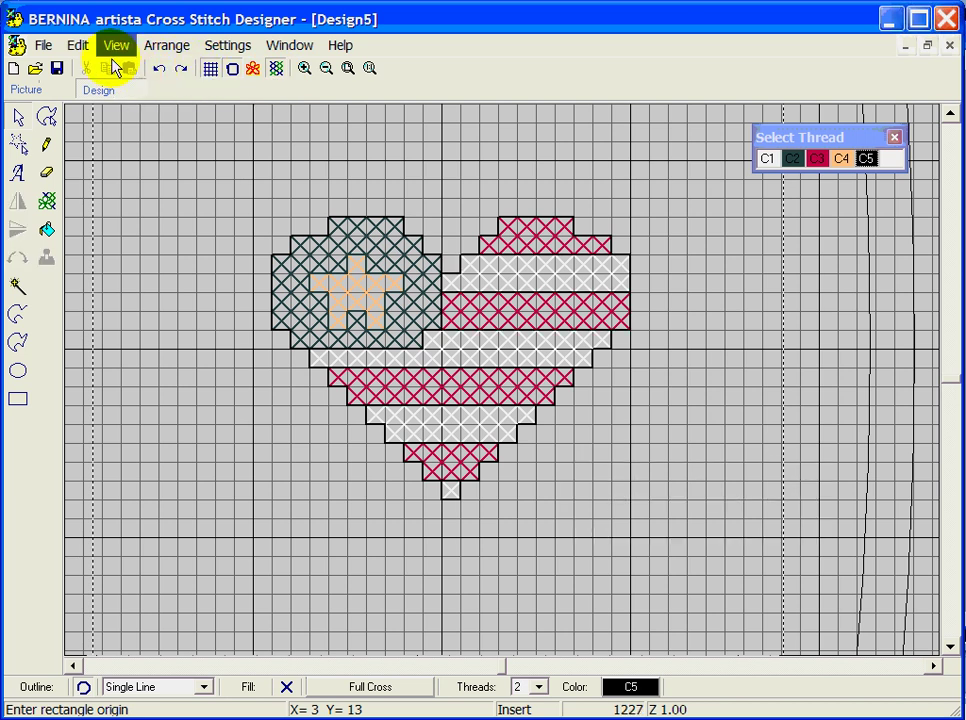
{"action": "left_click", "coordinate": [76, 45]}
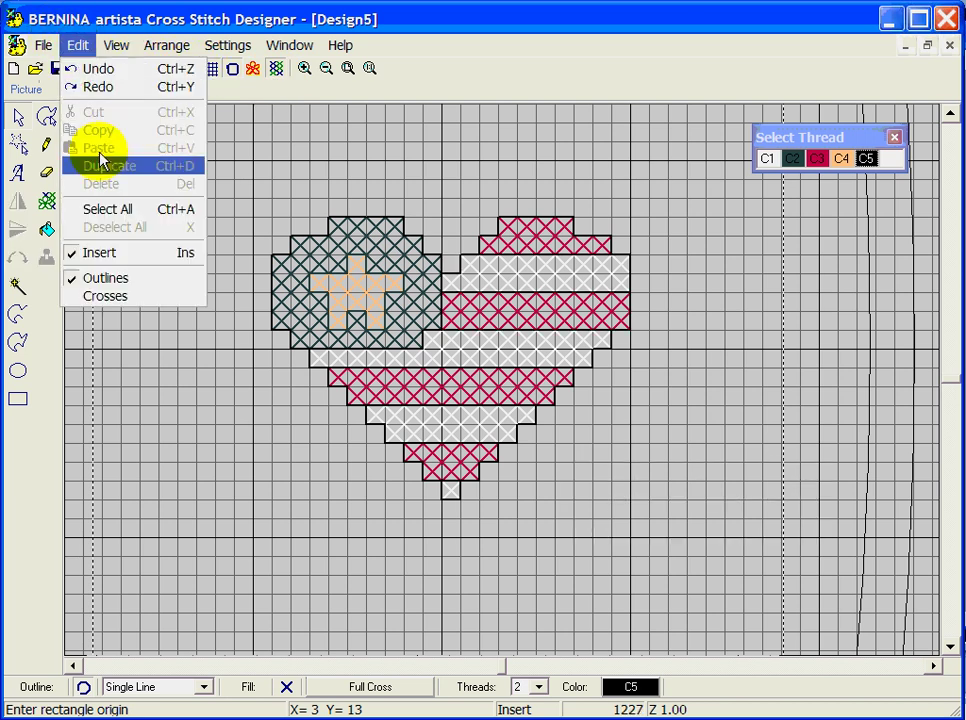
{"action": "left_click", "coordinate": [80, 295]}
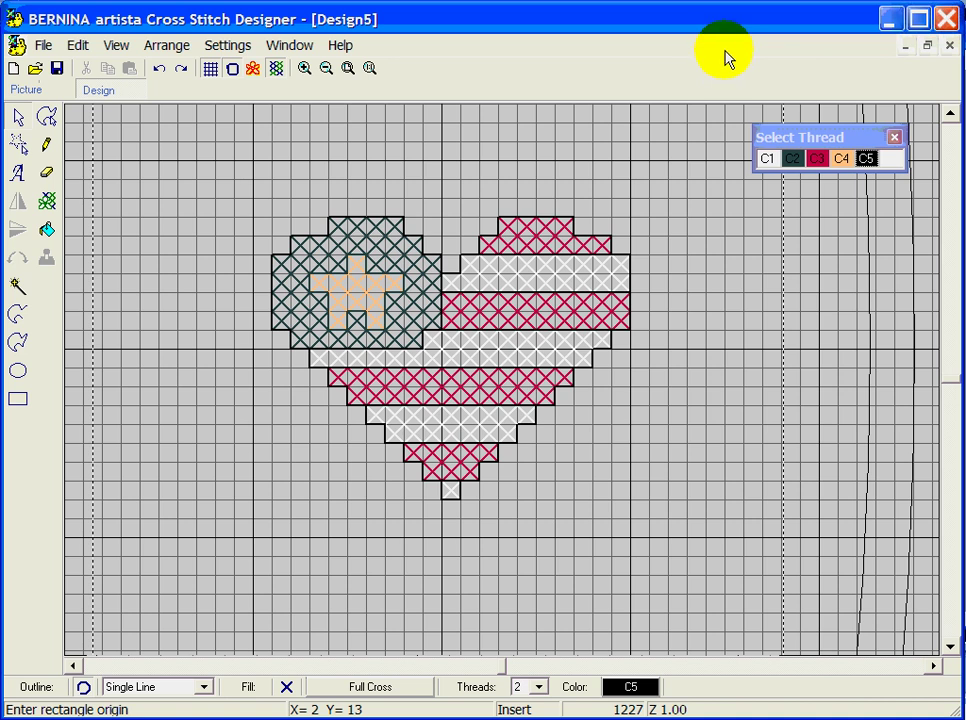
- Delete the background chart picture and return to the cross stitch design
{"action": "left_click", "coordinate": [37, 90]}
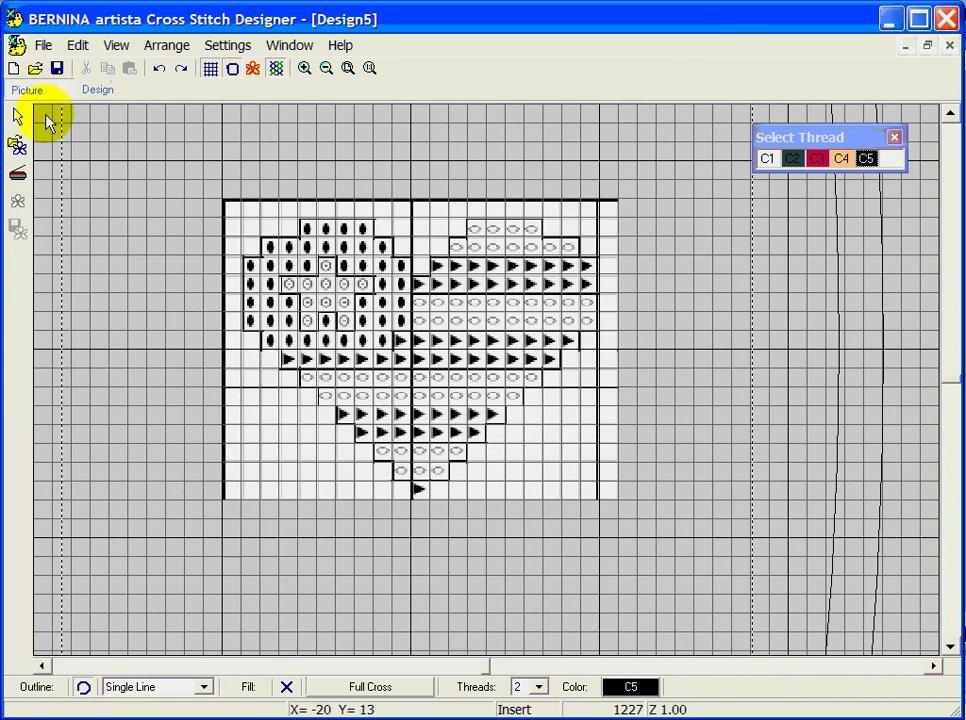
{"action": "left_click", "coordinate": [320, 322]}
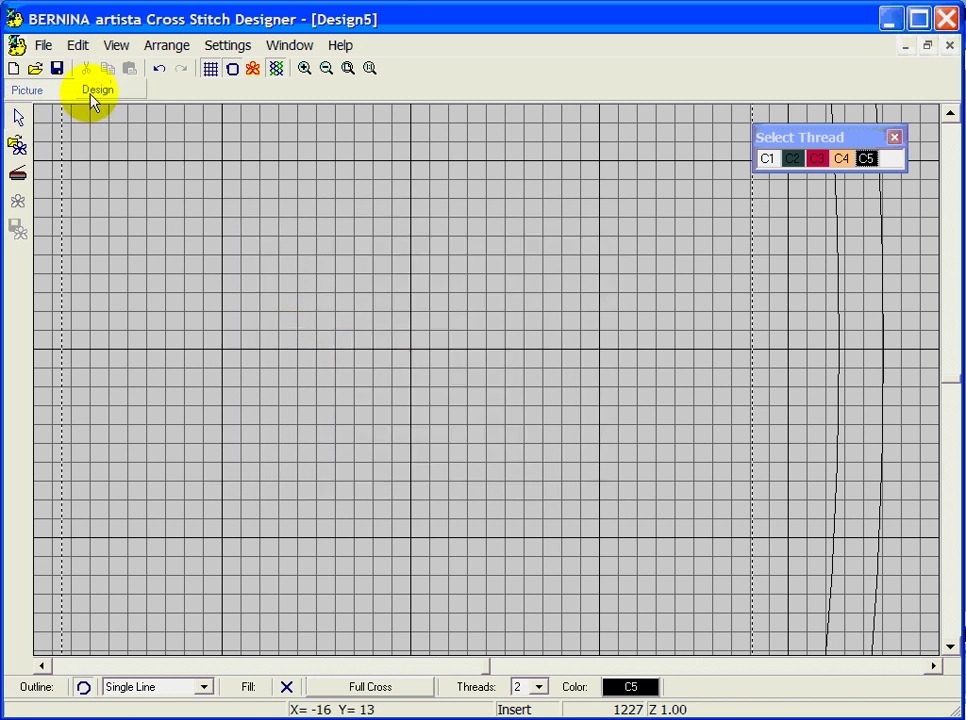
{"action": "left_click", "coordinate": [90, 92]}
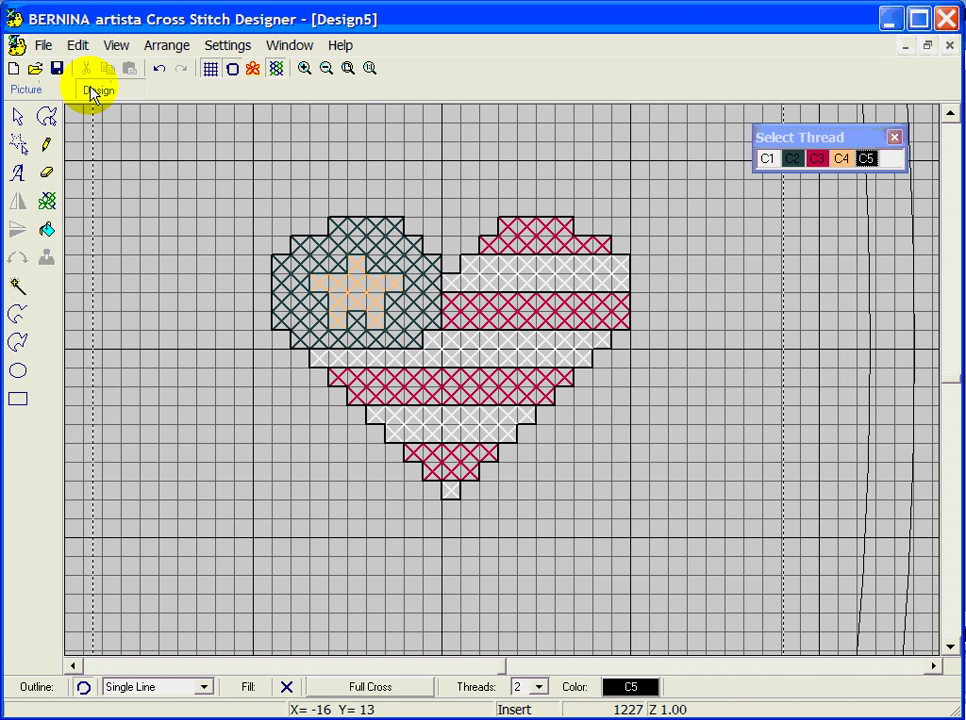
- Start saving the design in artista cross stitch (*.ARX) format under the file name Patriotic Heart
{"action": "left_click", "coordinate": [42, 45]}
{"action": "left_click", "coordinate": [67, 149]}
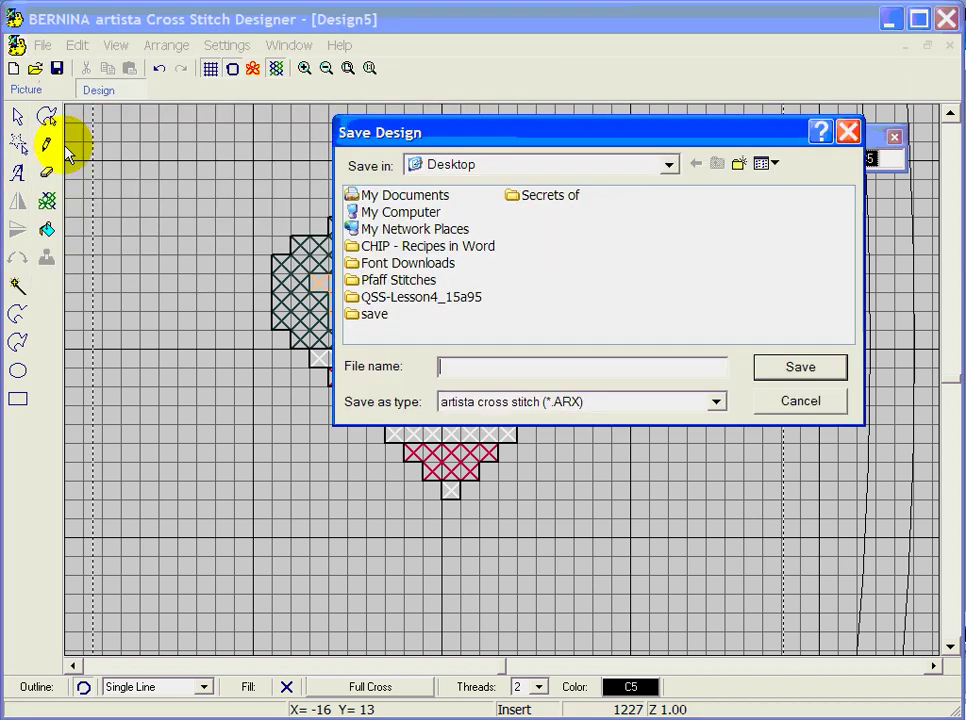
{"action": "left_click", "coordinate": [716, 402]}
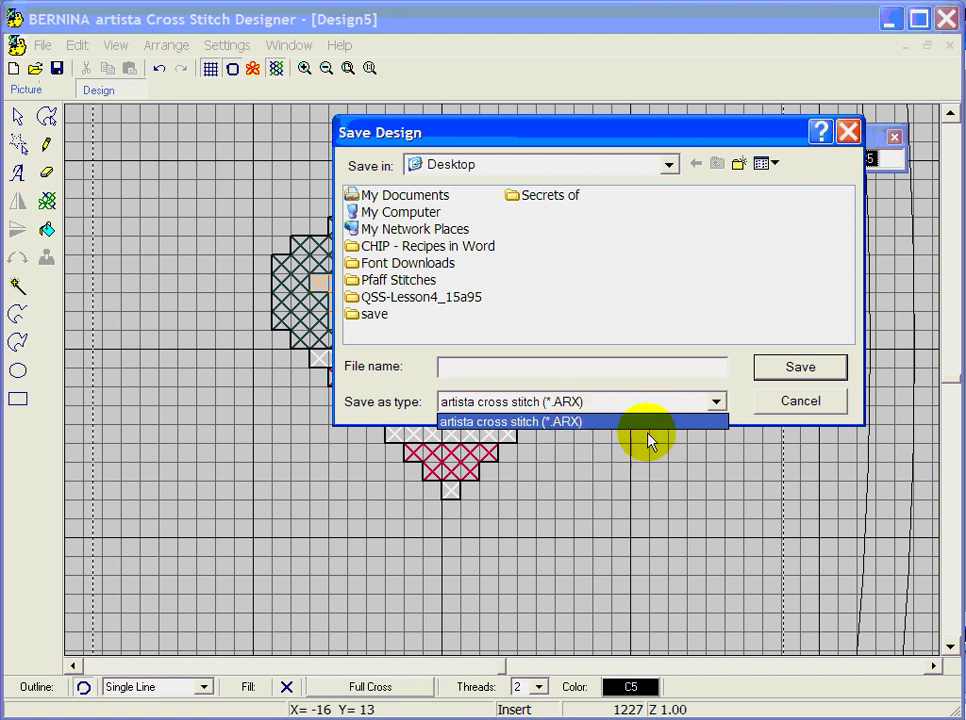
{"action": "left_click", "coordinate": [659, 372]}
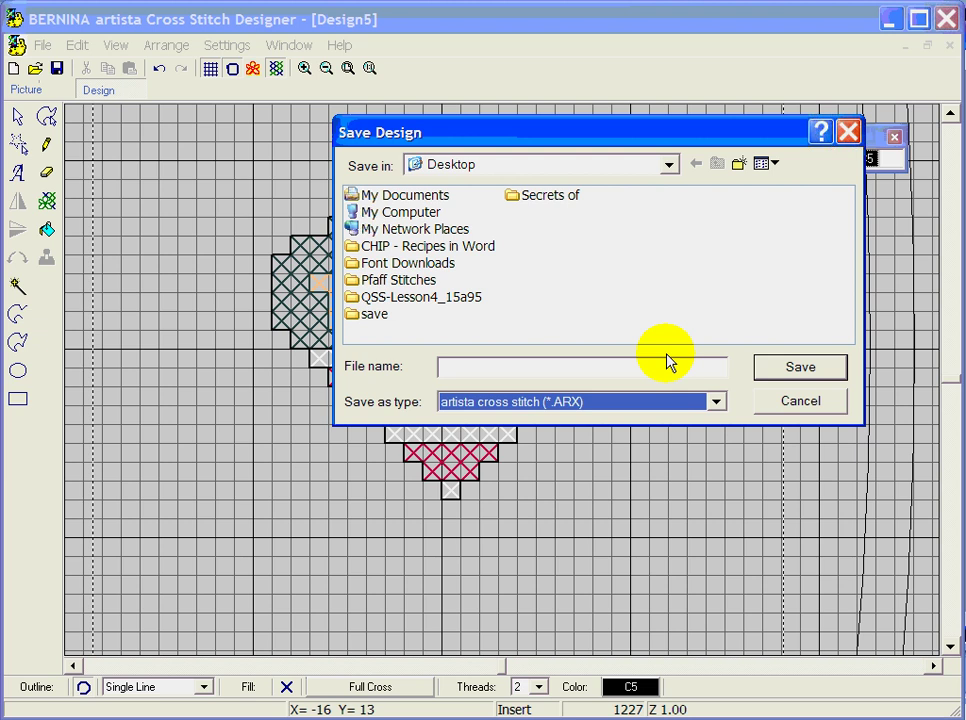
{"action": "left_click", "coordinate": [543, 366]}
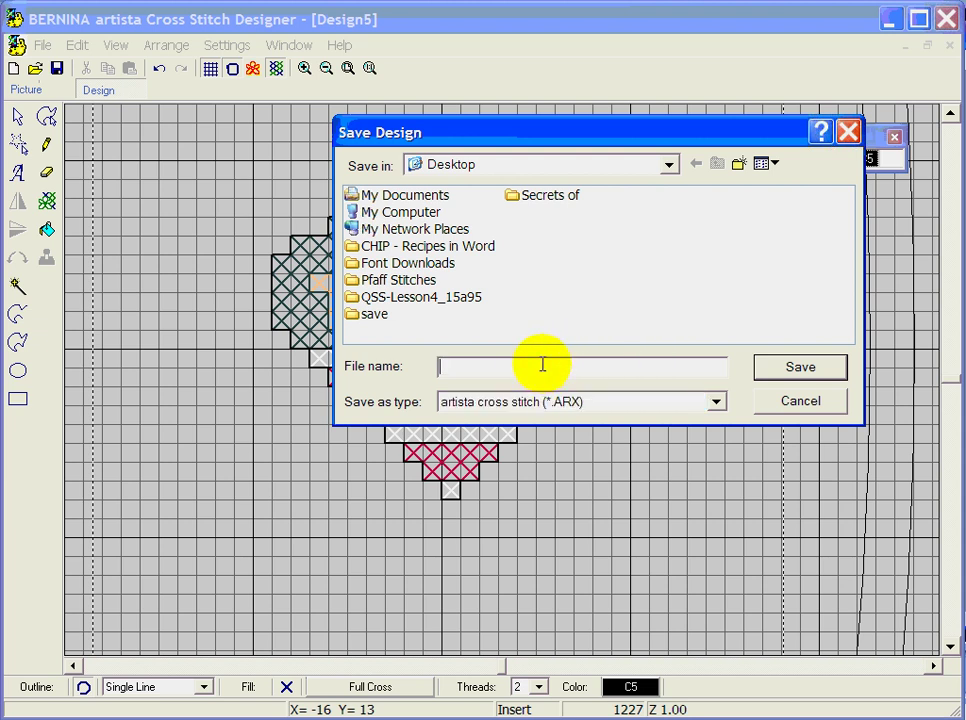
{"action": "type", "text": "Patriotic Heart"}
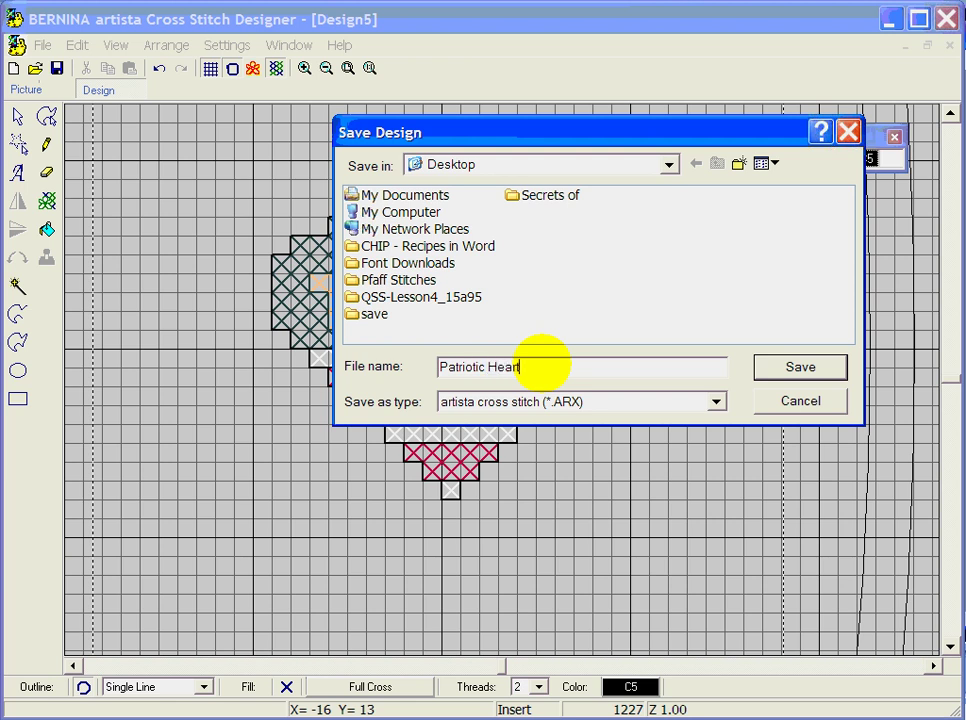
- Save the design in the Software Club folder inside My Designs on Local Disk (C:)
{"action": "double_click", "coordinate": [352, 210]}
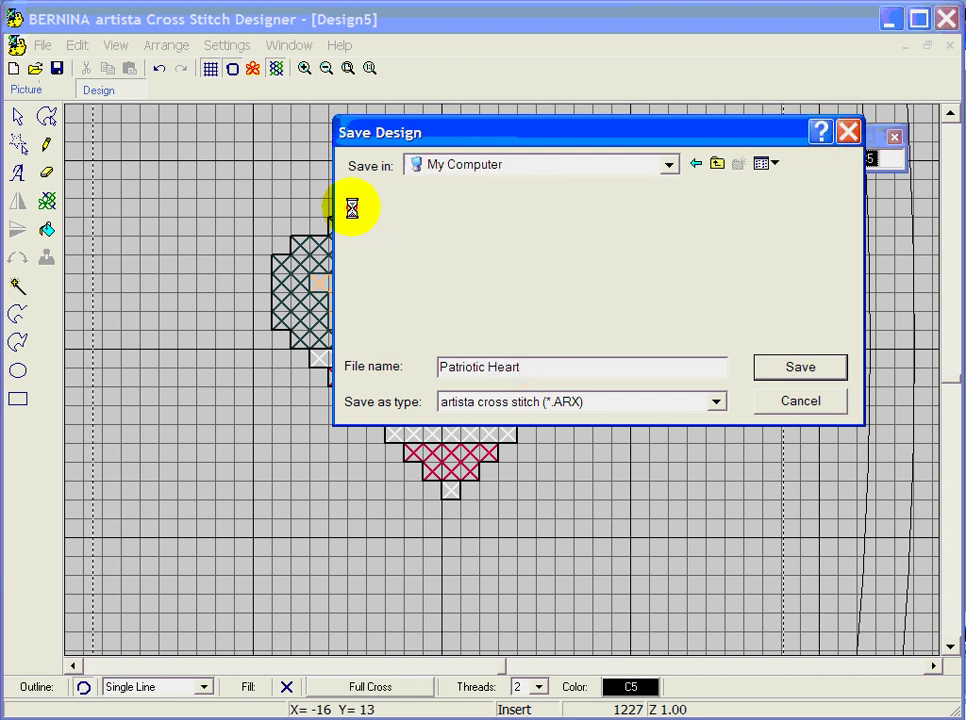
{"action": "double_click", "coordinate": [352, 195]}
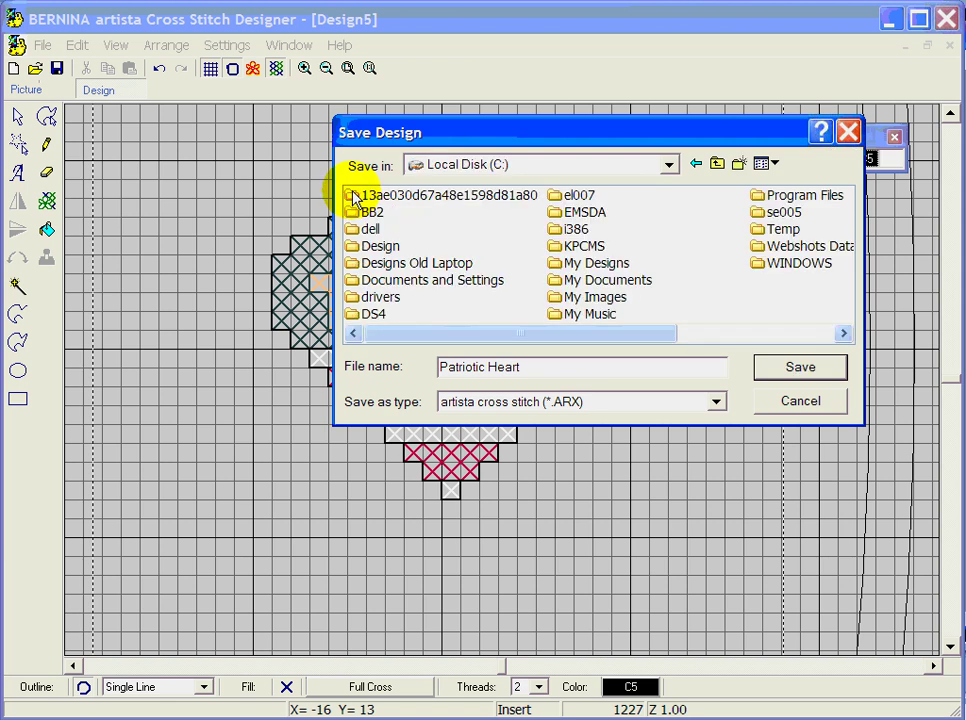
{"action": "double_click", "coordinate": [553, 263]}
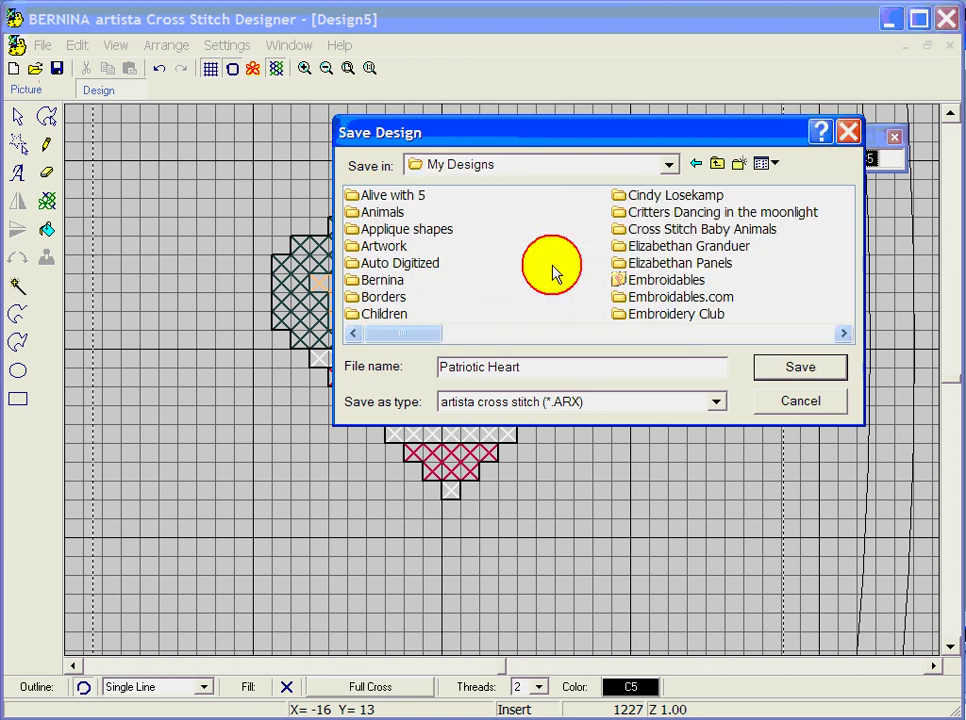
{"action": "left_click", "coordinate": [702, 336]}
{"action": "left_click", "coordinate": [705, 336]}
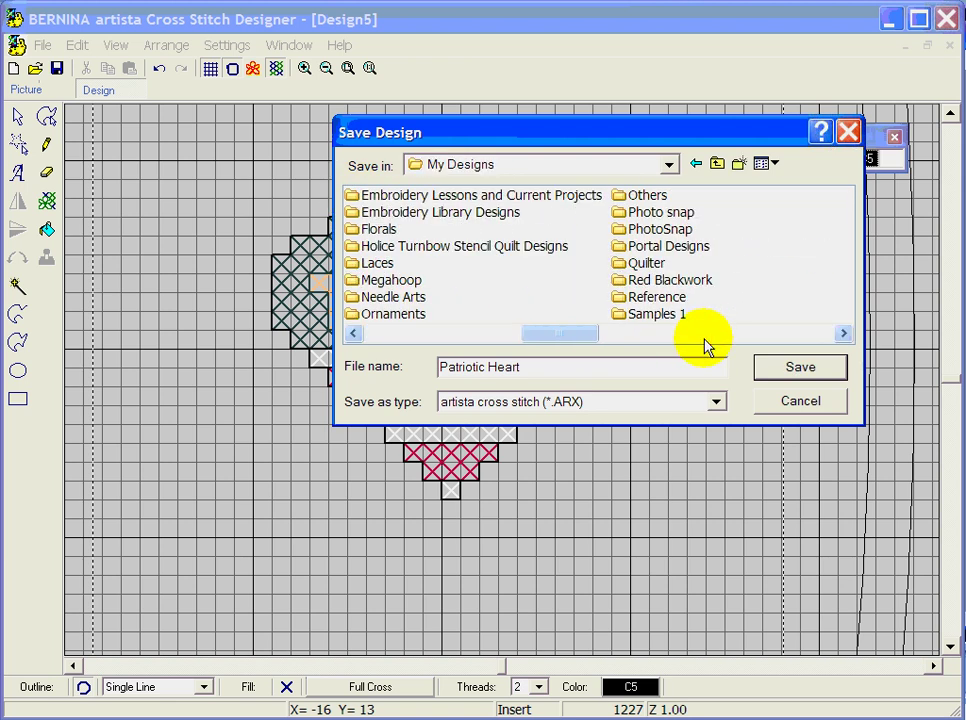
{"action": "left_click", "coordinate": [771, 336]}
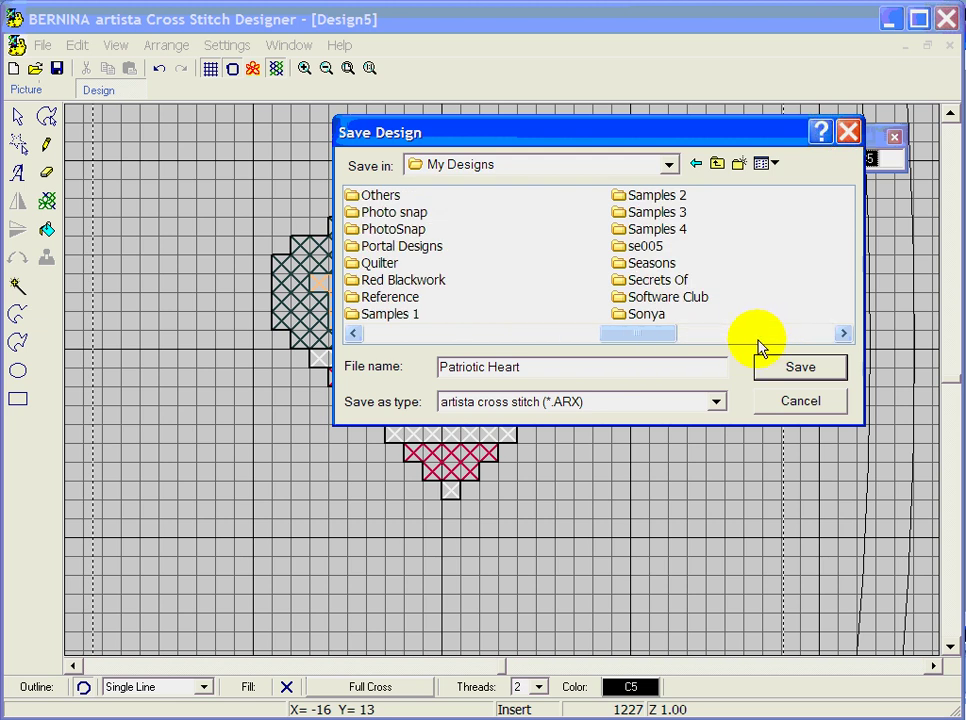
{"action": "double_click", "coordinate": [617, 297]}
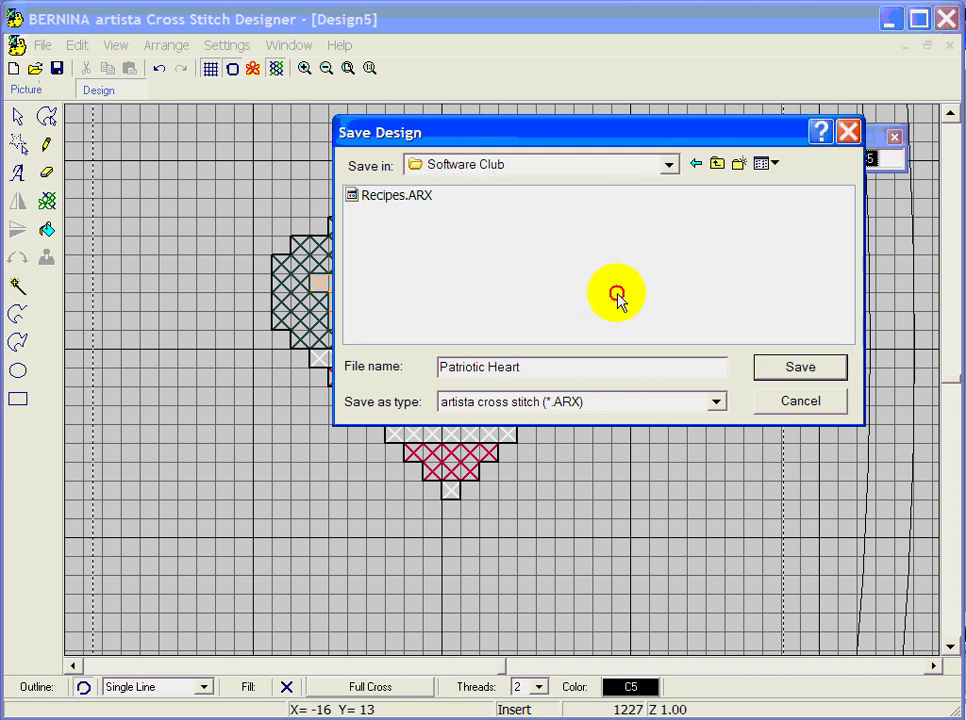
{"action": "left_click", "coordinate": [800, 368]}
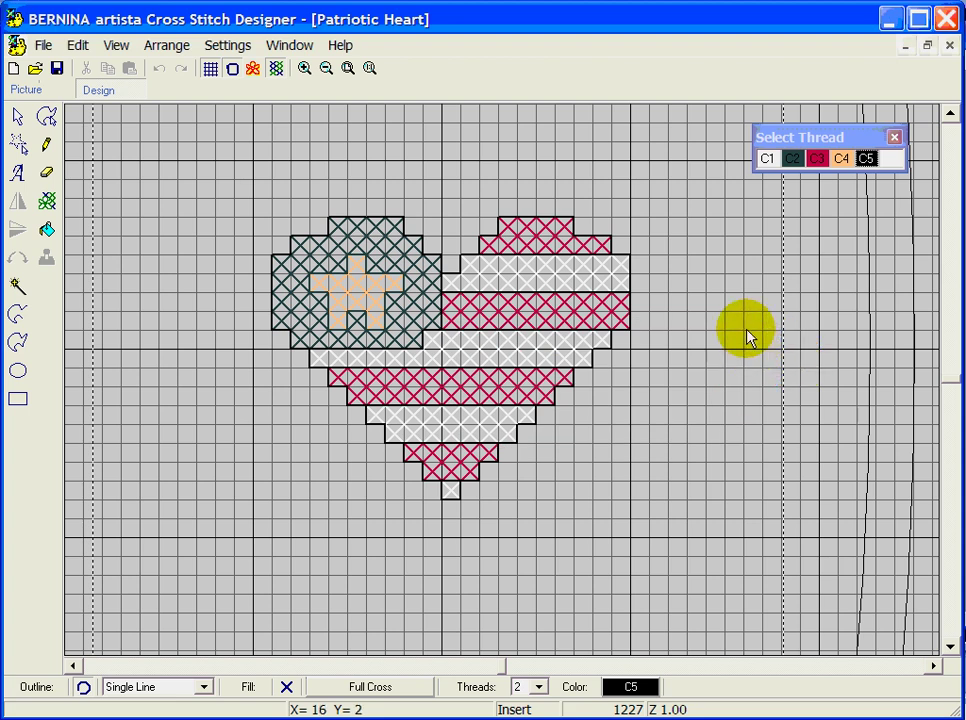
{"action": "scroll", "coordinate": [748, 337], "scroll_direction": "down", "scroll_amount": 1}
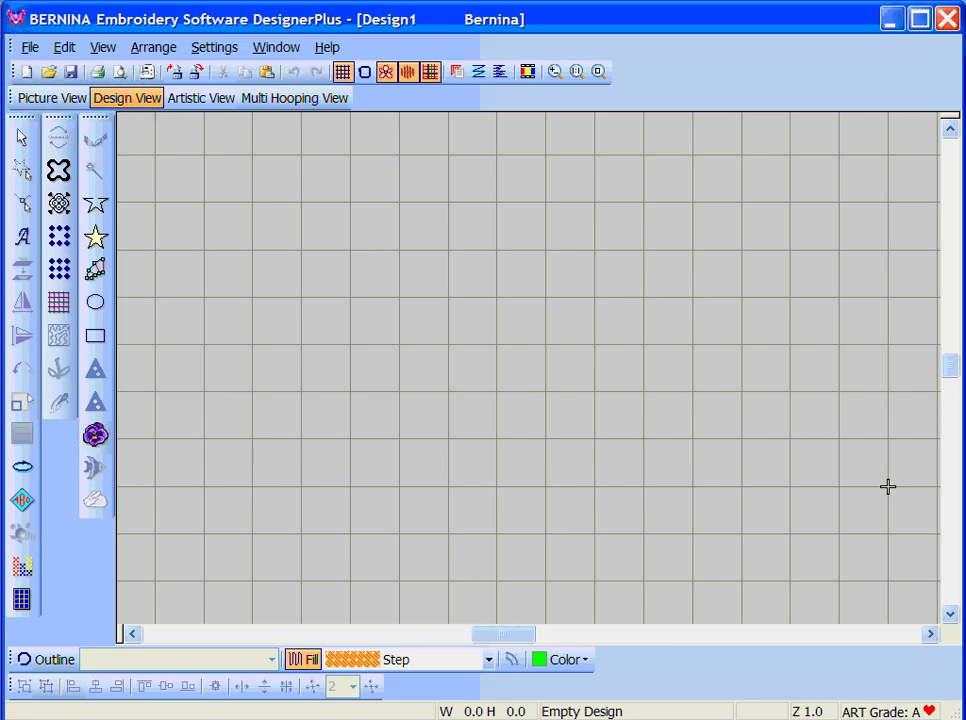
- Switch to BERNINA Embroidery Software DesignerPlus and start opening a design, listing only artista Cross Stitch Files (*.ARX)
{"action": "left_click", "coordinate": [27, 48]}
{"action": "left_click", "coordinate": [45, 91]}
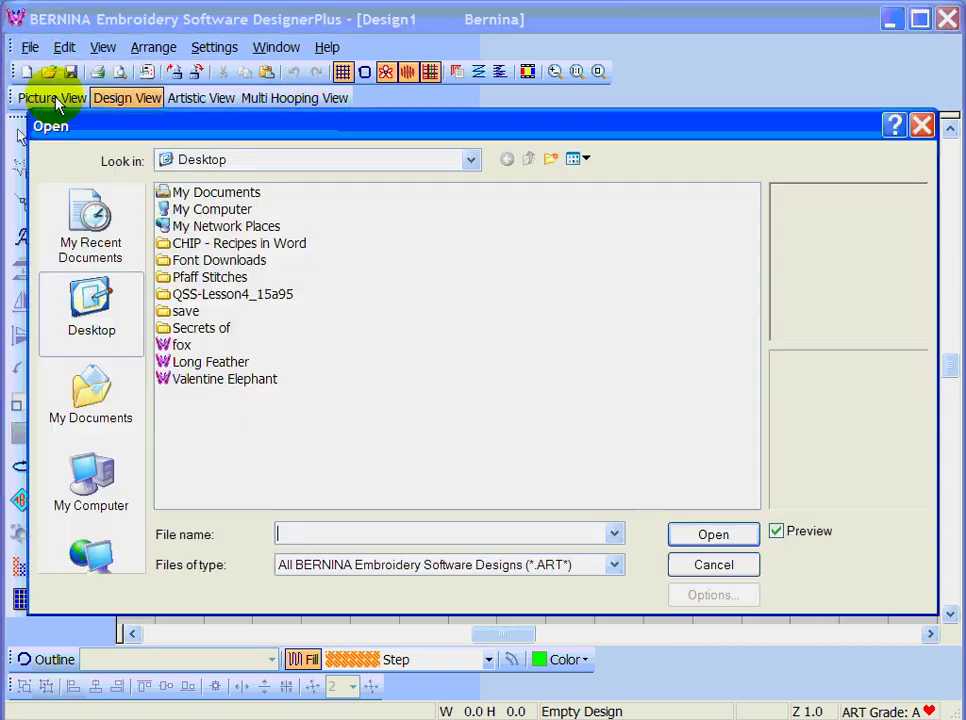
{"action": "left_click", "coordinate": [614, 566]}
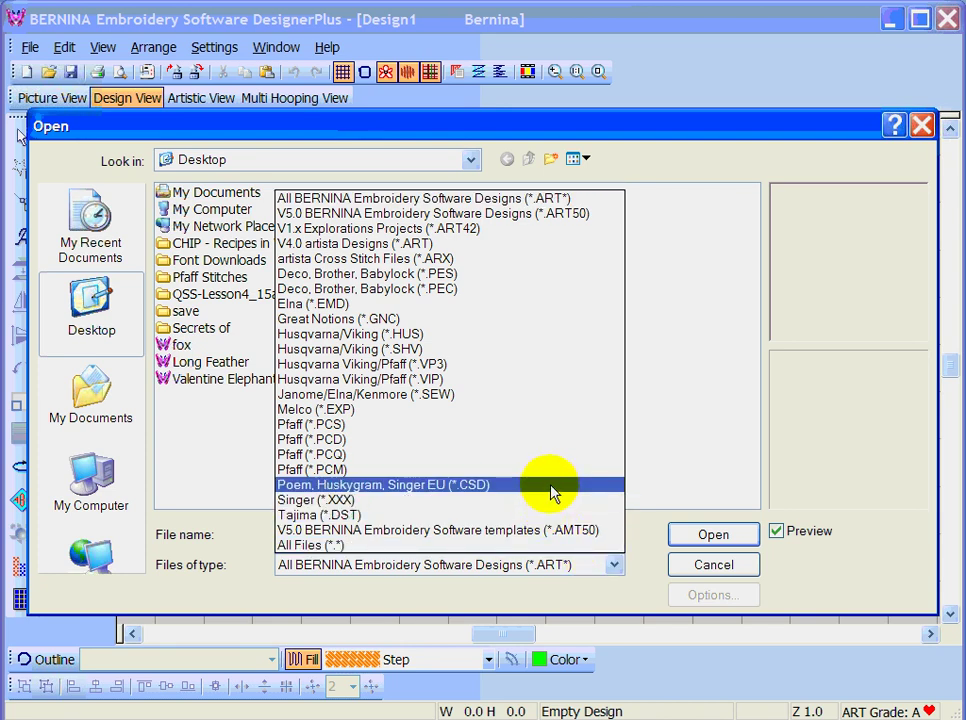
{"action": "left_click", "coordinate": [450, 260]}
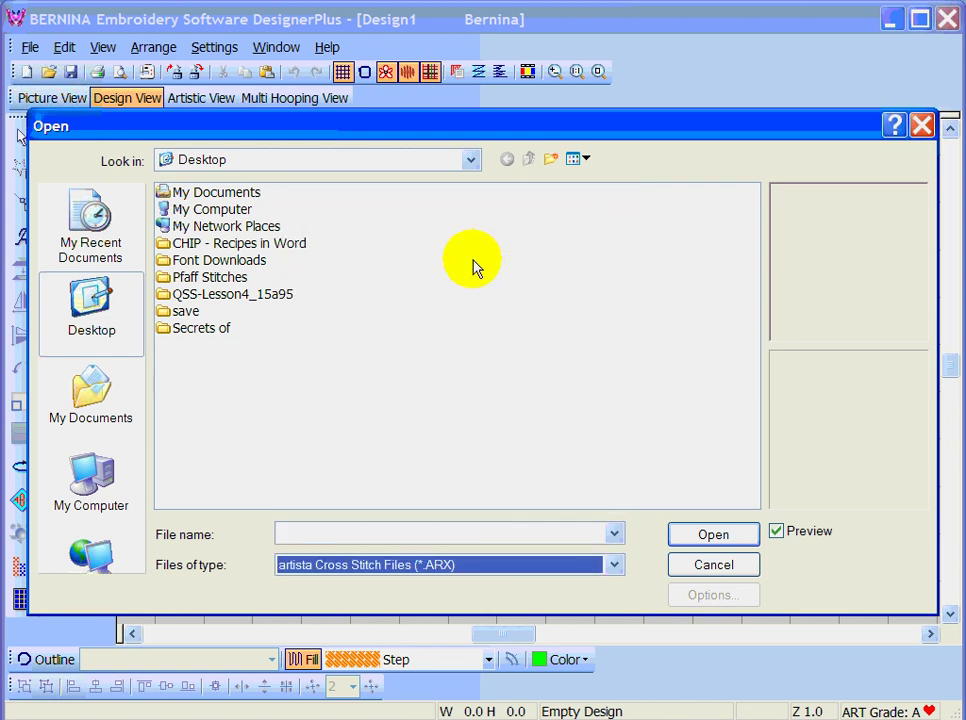
- Open Patriotic Heart.ARX from the Software Club folder inside My Designs on Local Disk (C:)
{"action": "double_click", "coordinate": [167, 209]}
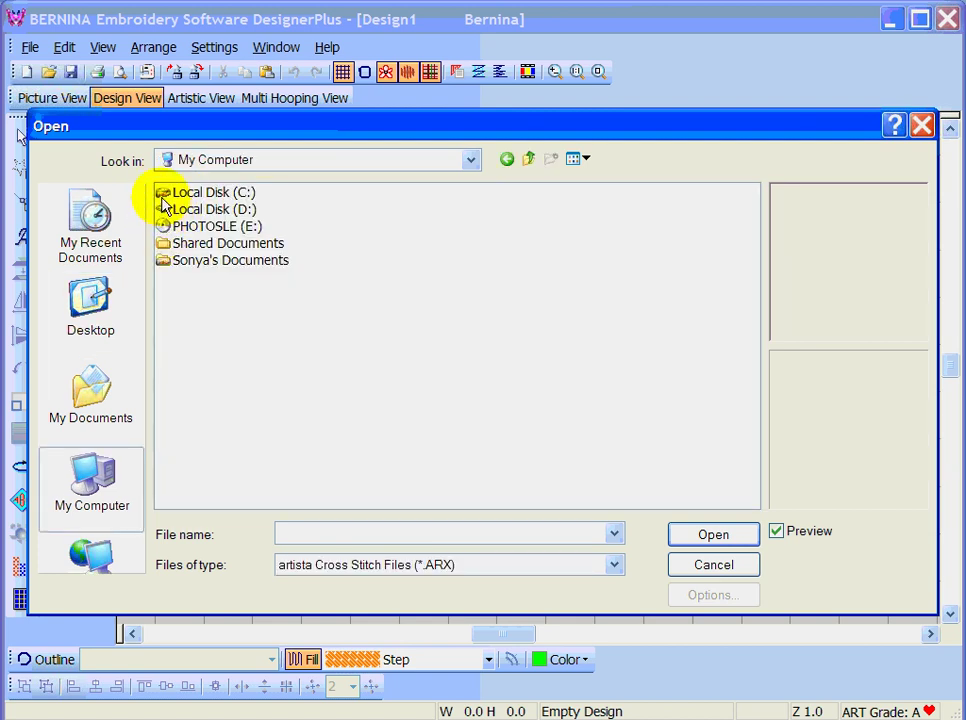
{"action": "left_click", "coordinate": [167, 196]}
{"action": "double_click", "coordinate": [167, 196]}
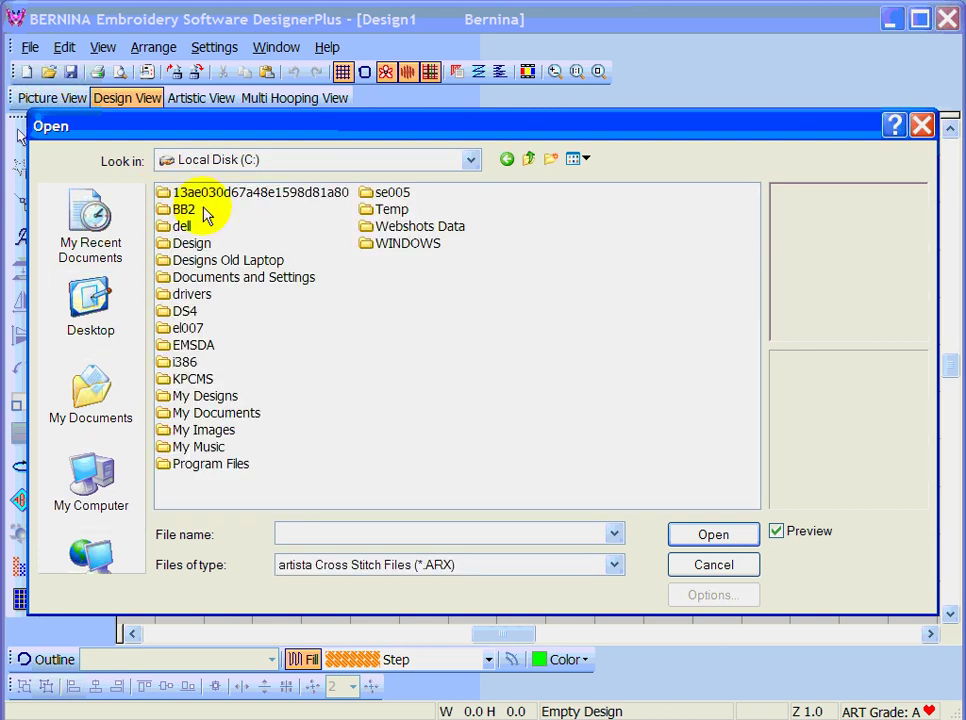
{"action": "double_click", "coordinate": [166, 398]}
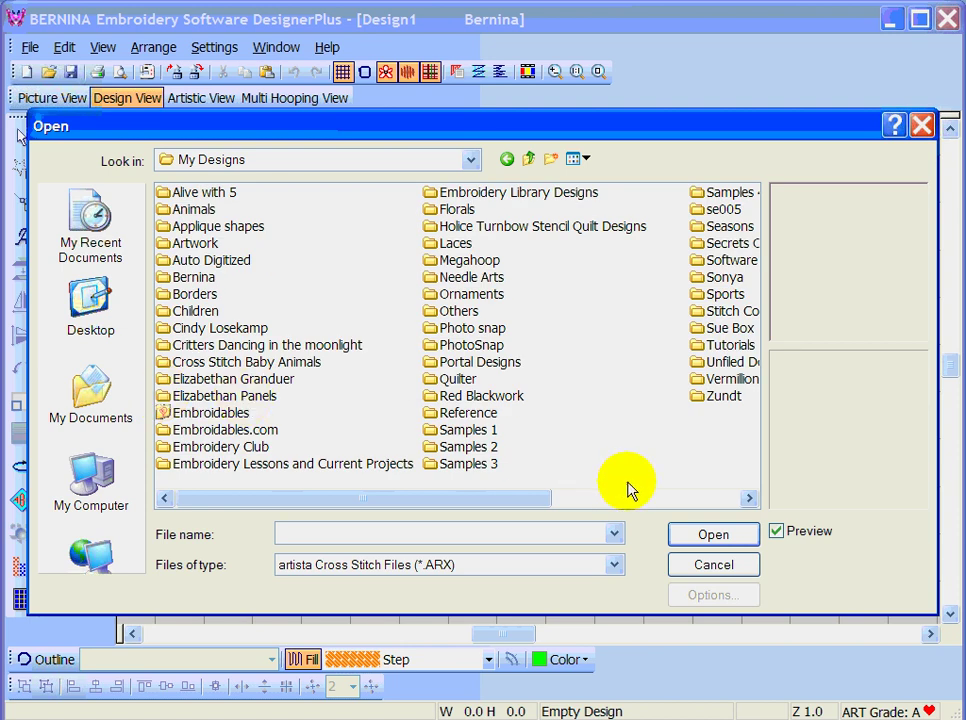
{"action": "double_click", "coordinate": [698, 262]}
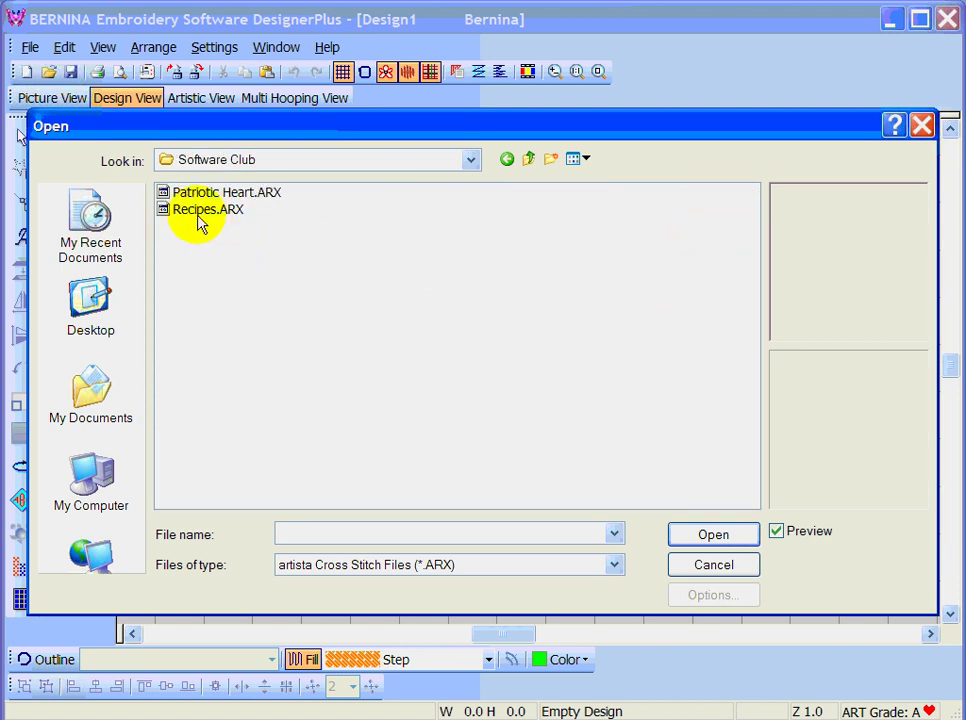
{"action": "left_click", "coordinate": [166, 210]}
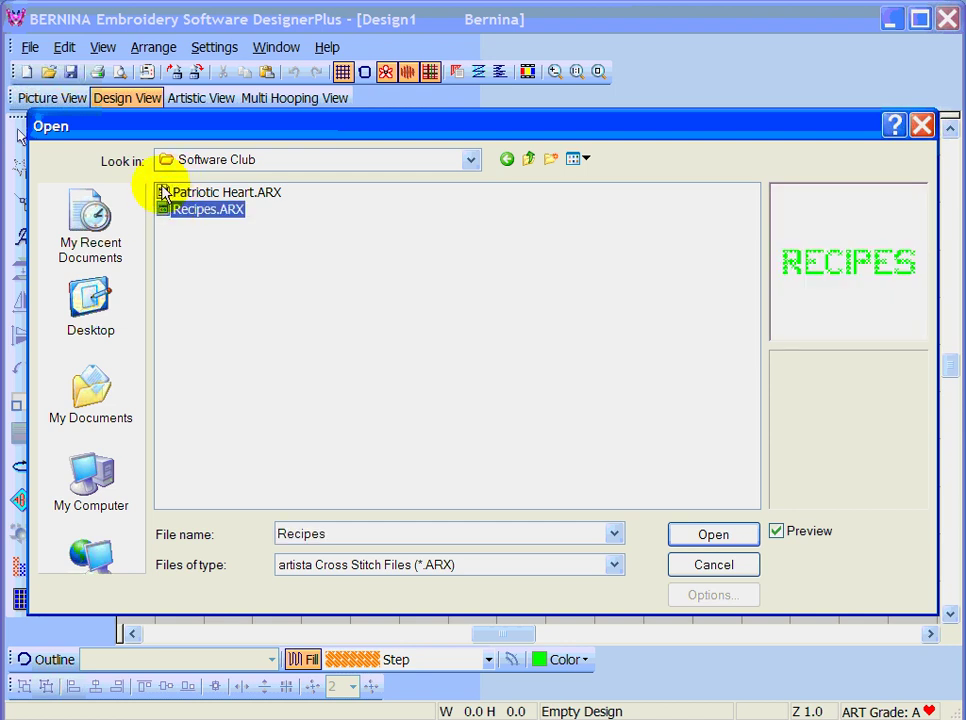
{"action": "left_click", "coordinate": [163, 195]}
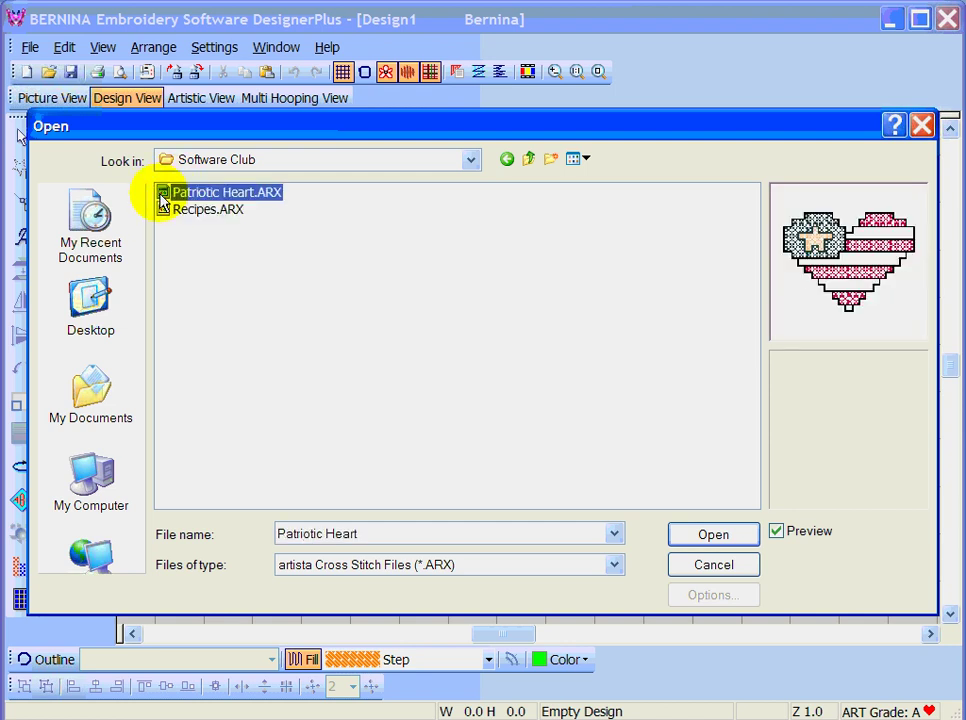
{"action": "left_click", "coordinate": [716, 536]}
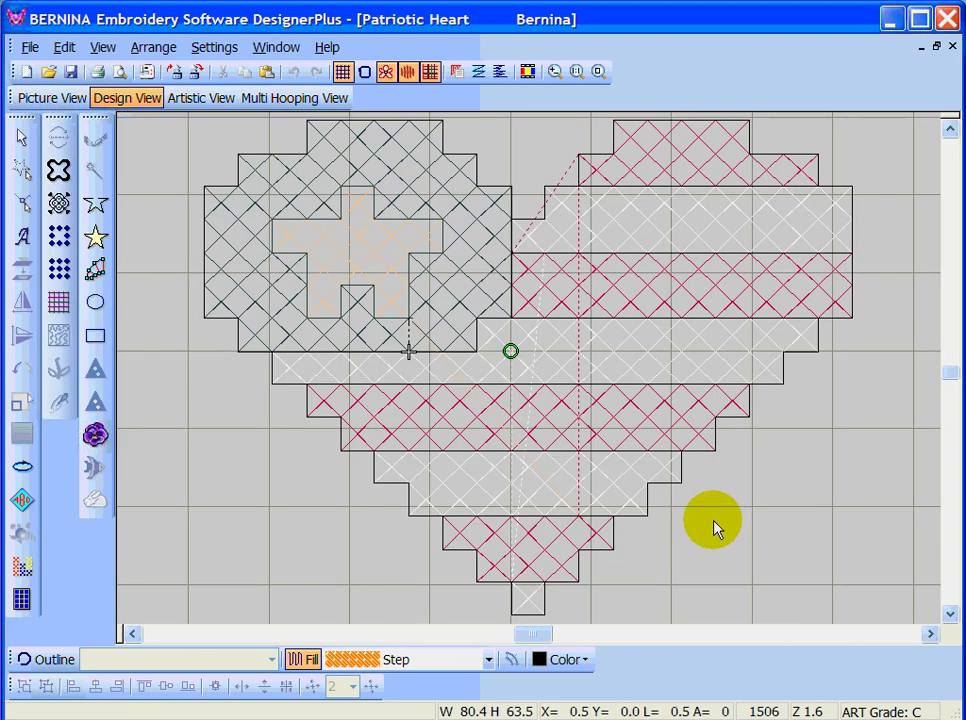
- Examine the heart at actual size in Artistic View, close it, and return to artista Cross Stitch Designer
{"action": "left_click", "coordinate": [578, 72]}
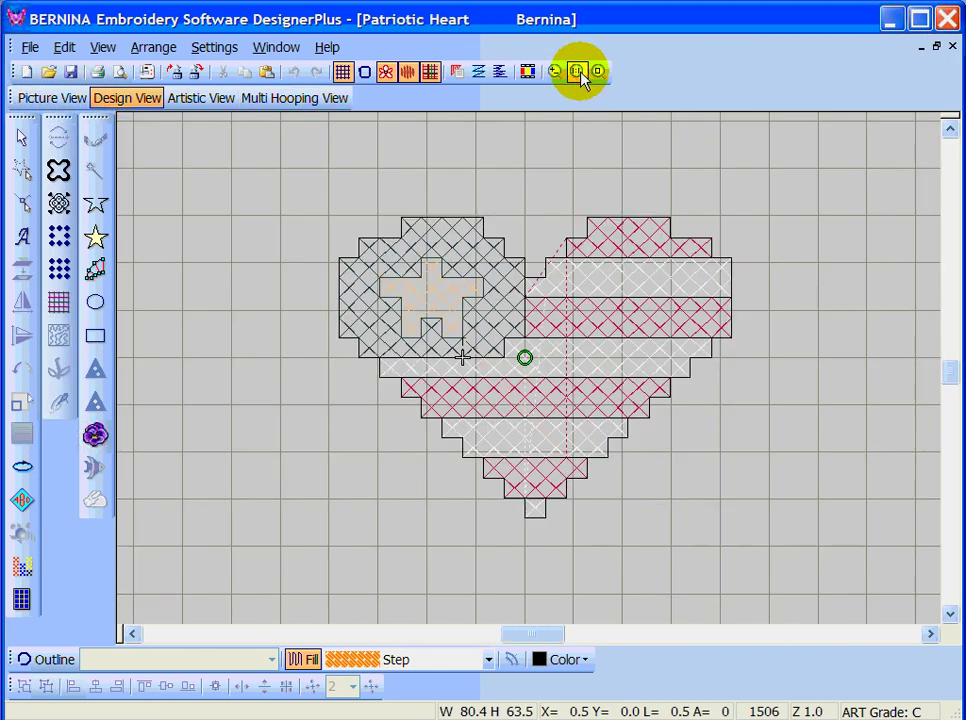
{"action": "left_click", "coordinate": [195, 100]}
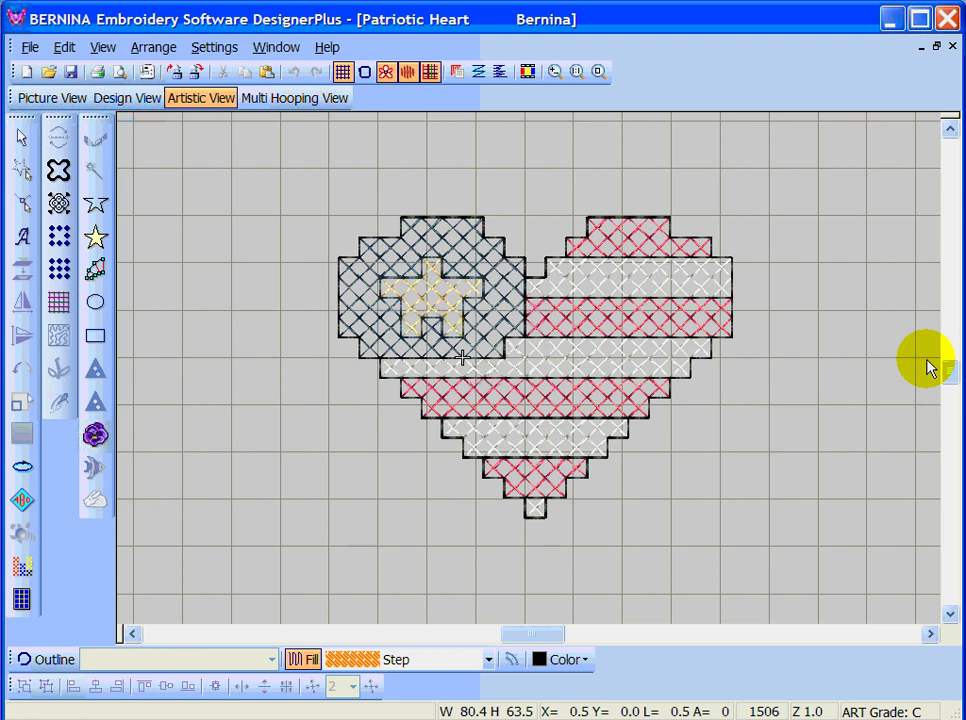
{"action": "left_click", "coordinate": [952, 47]}
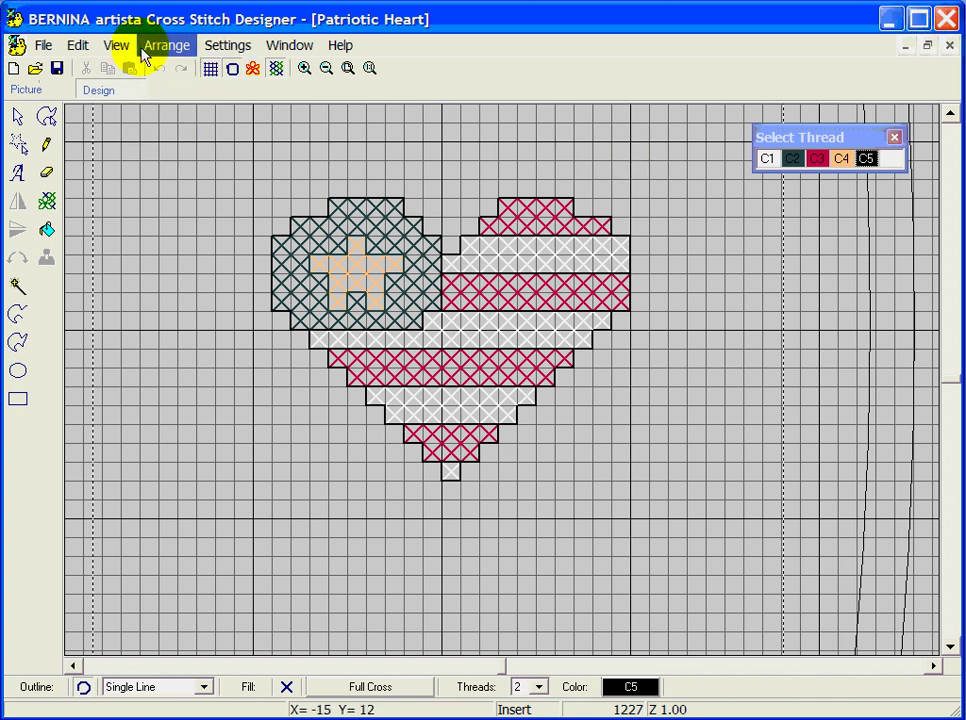
- Set the fabric count to 14 stitches per inch and show the resized heart at actual size
{"action": "left_click", "coordinate": [243, 45]}
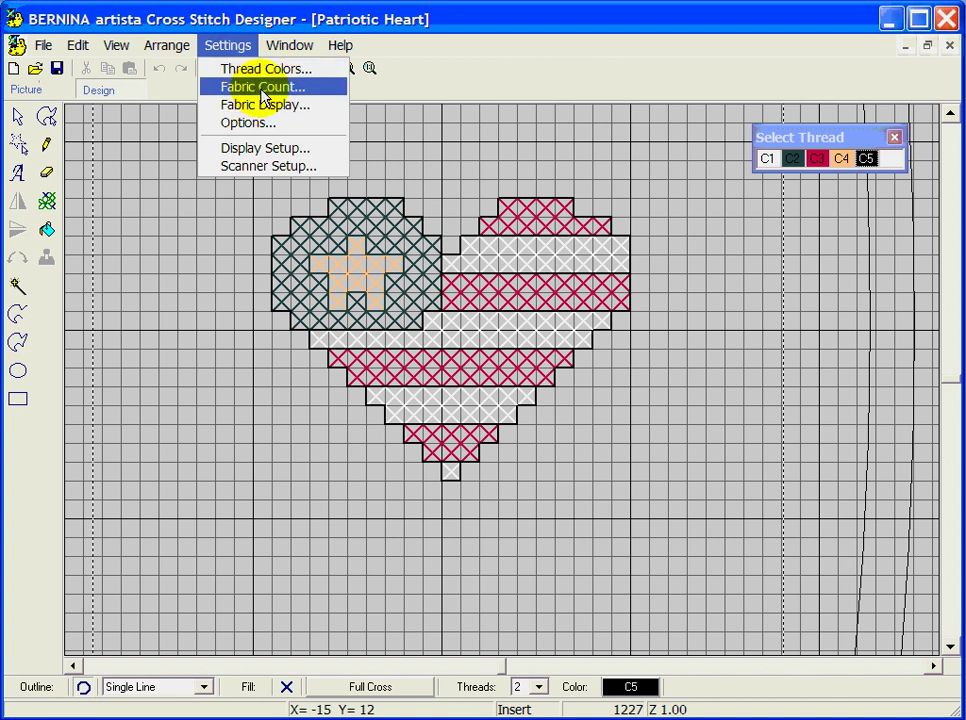
{"action": "left_click", "coordinate": [263, 87]}
{"action": "left_click_drag", "start_coordinate": [216, 339], "coordinate": [134, 336]}
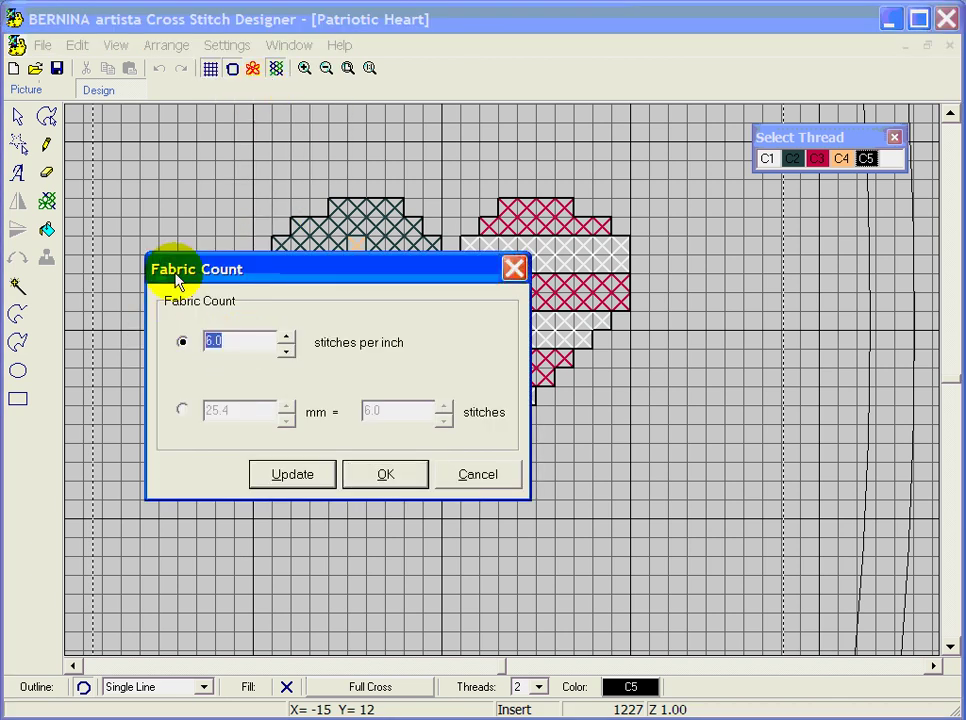
{"action": "type", "text": "14"}
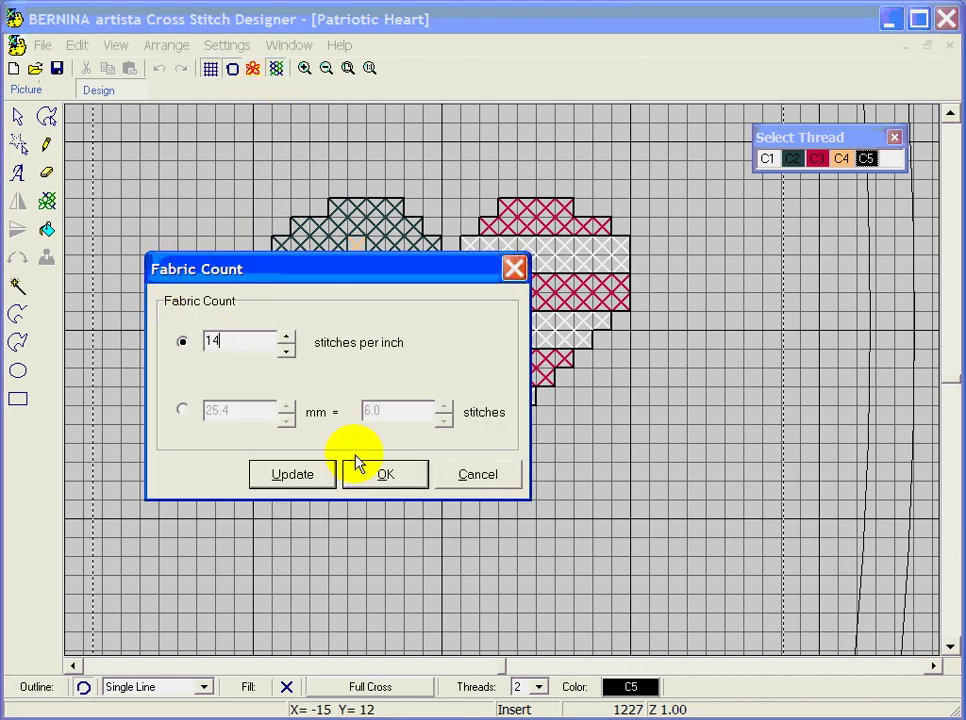
{"action": "left_click", "coordinate": [383, 477]}
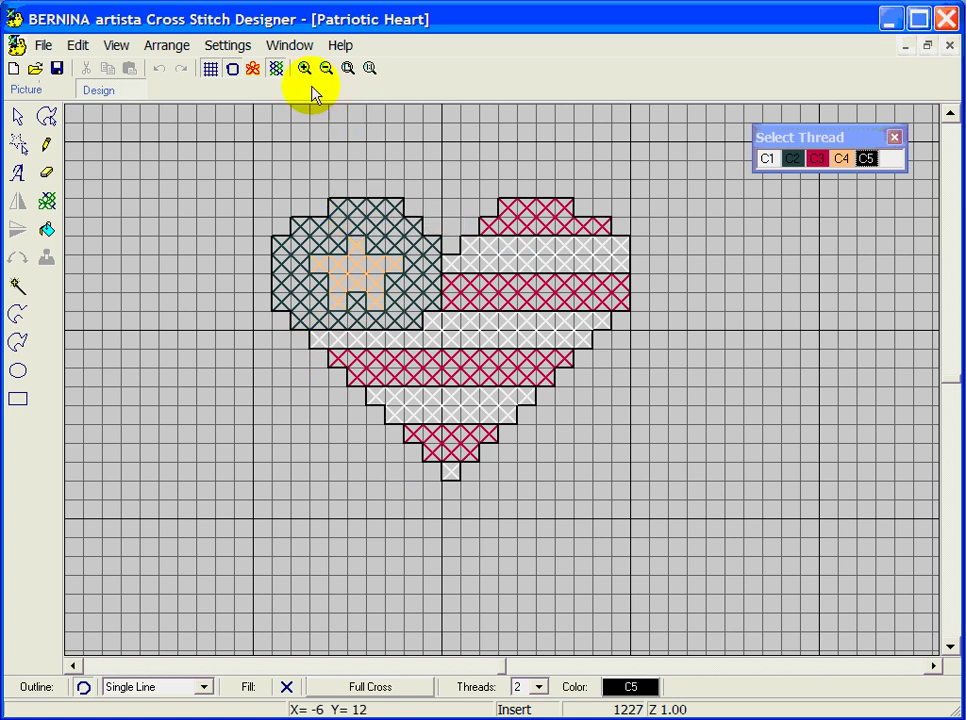
{"action": "left_click", "coordinate": [370, 68]}
- Save the resized design as a separate file named Patriotic Heart 14 ct in the Software Club folder
{"action": "left_click", "coordinate": [38, 50]}
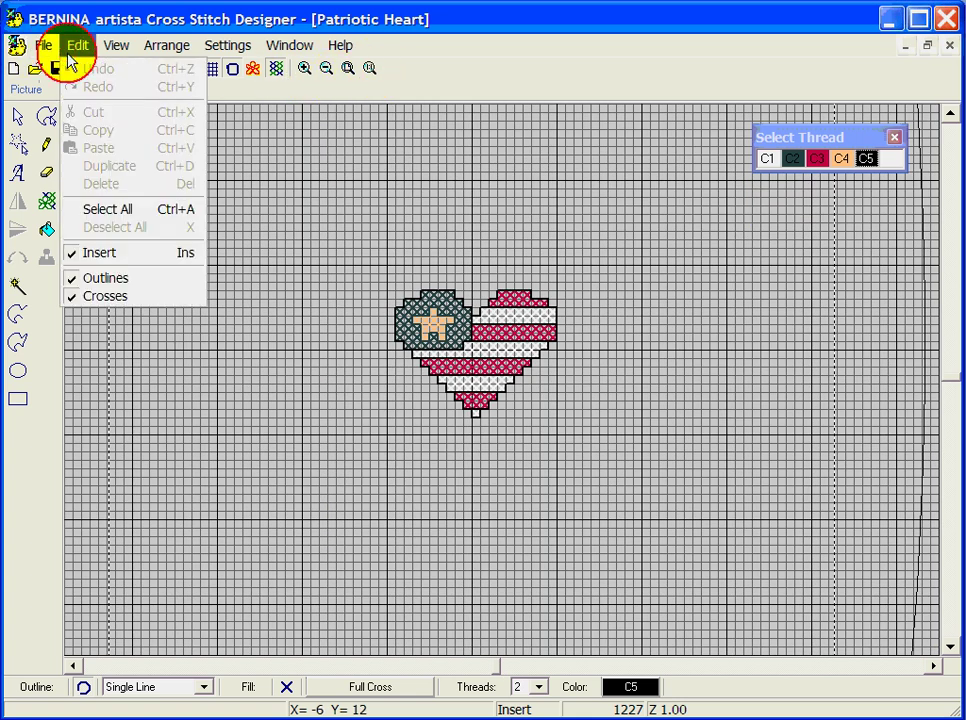
{"action": "left_click", "coordinate": [80, 174]}
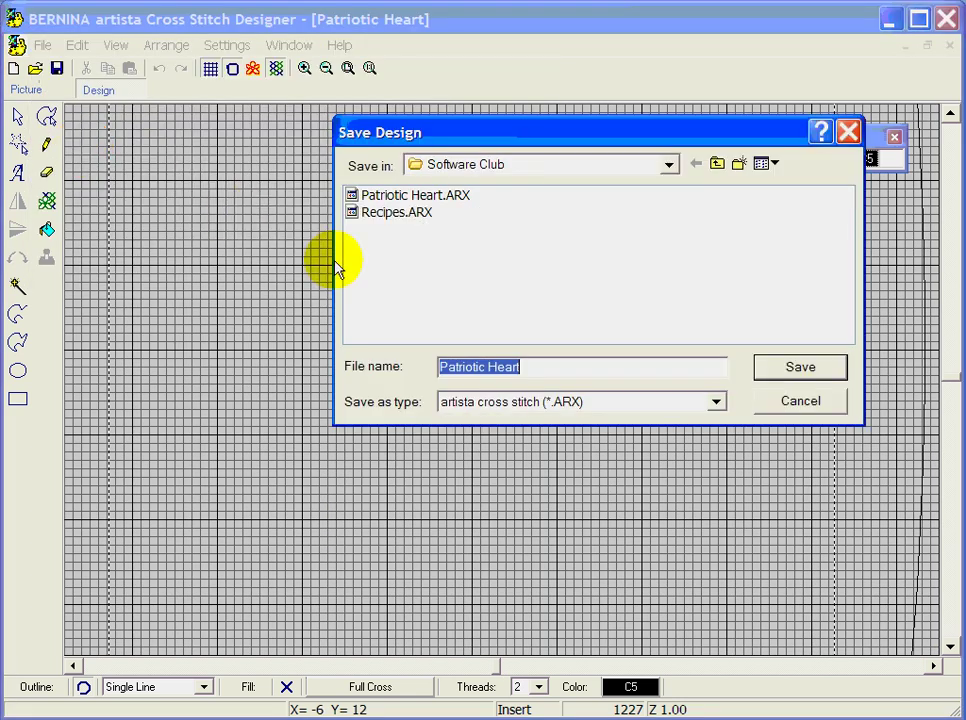
{"action": "left_click", "coordinate": [541, 368]}
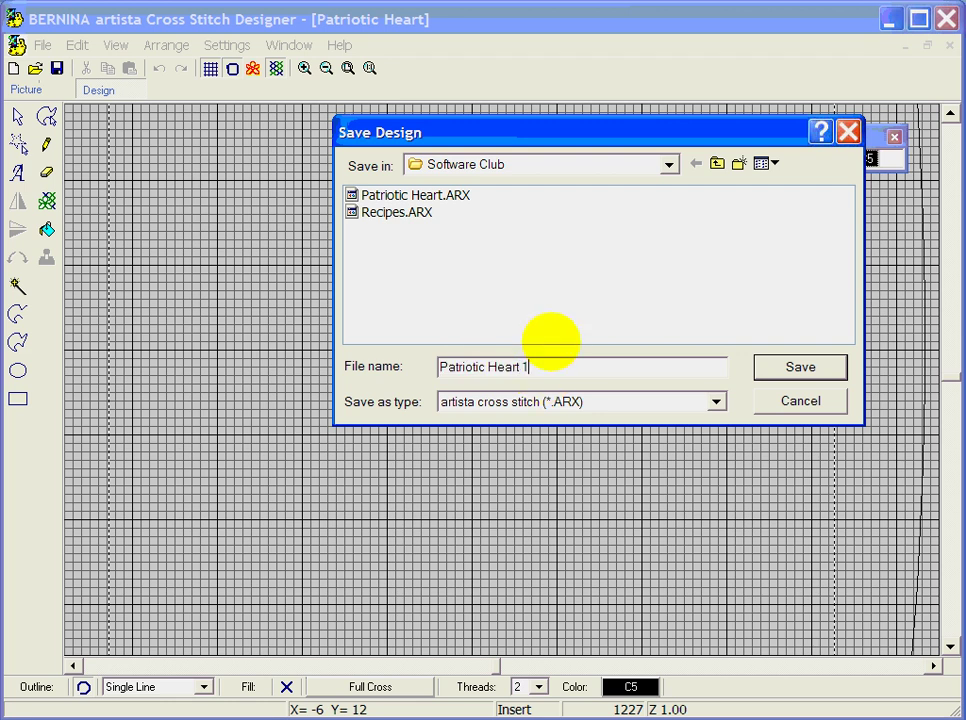
{"action": "type", "text": "14 ct"}
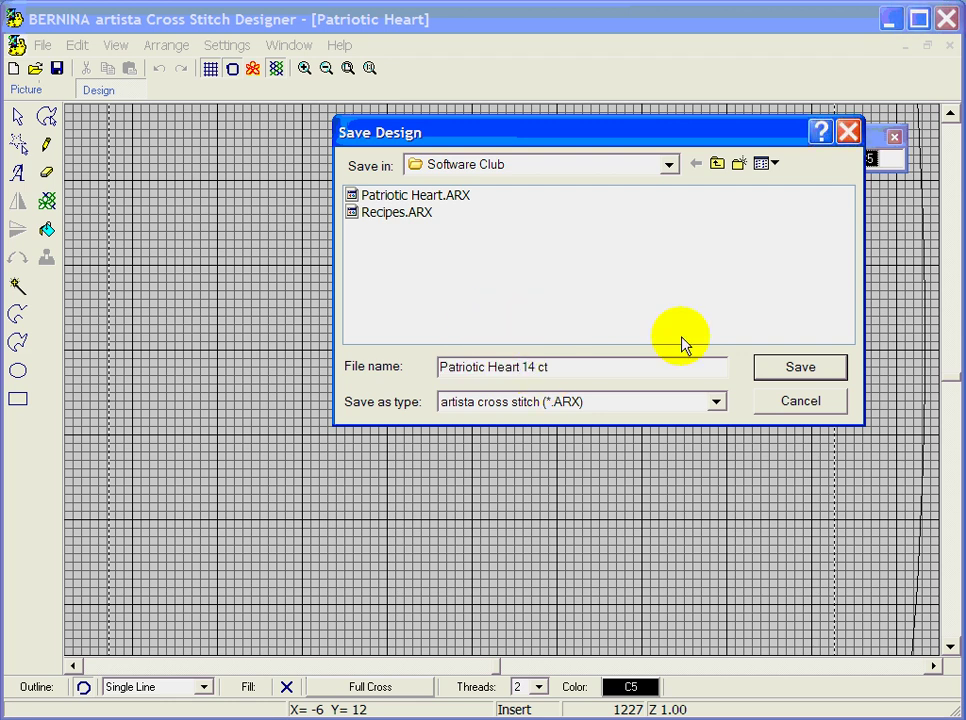
{"action": "left_click", "coordinate": [800, 367]}
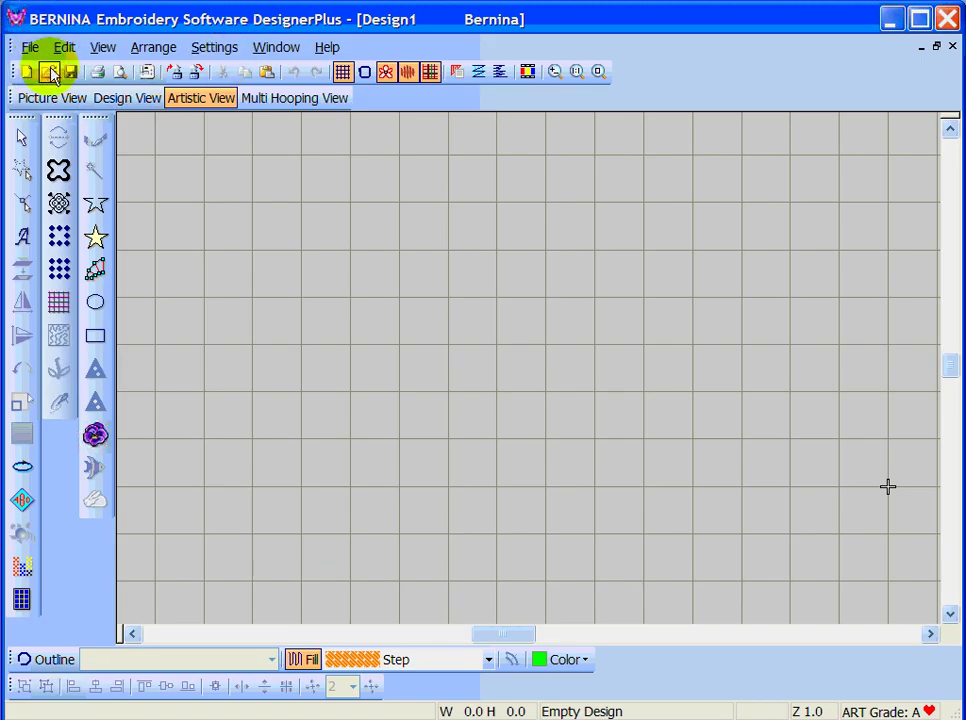
- Open Patriotic Heart 14 ct.ARX from the Software Club folder and show the heart at actual size
{"action": "left_click", "coordinate": [48, 72]}
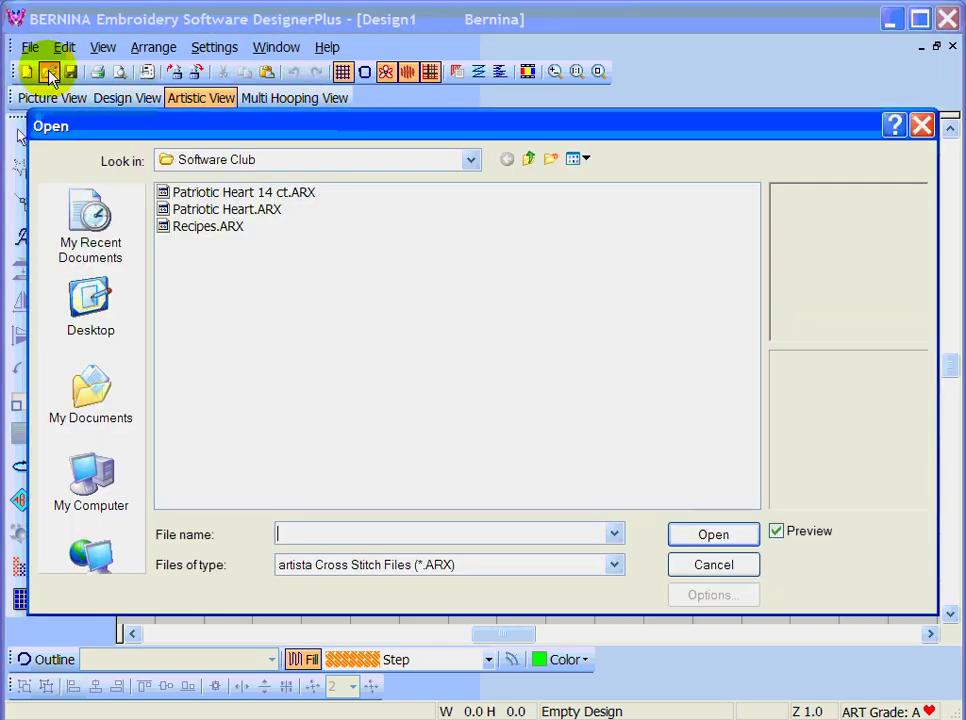
{"action": "left_click", "coordinate": [245, 195]}
{"action": "left_click", "coordinate": [699, 536]}
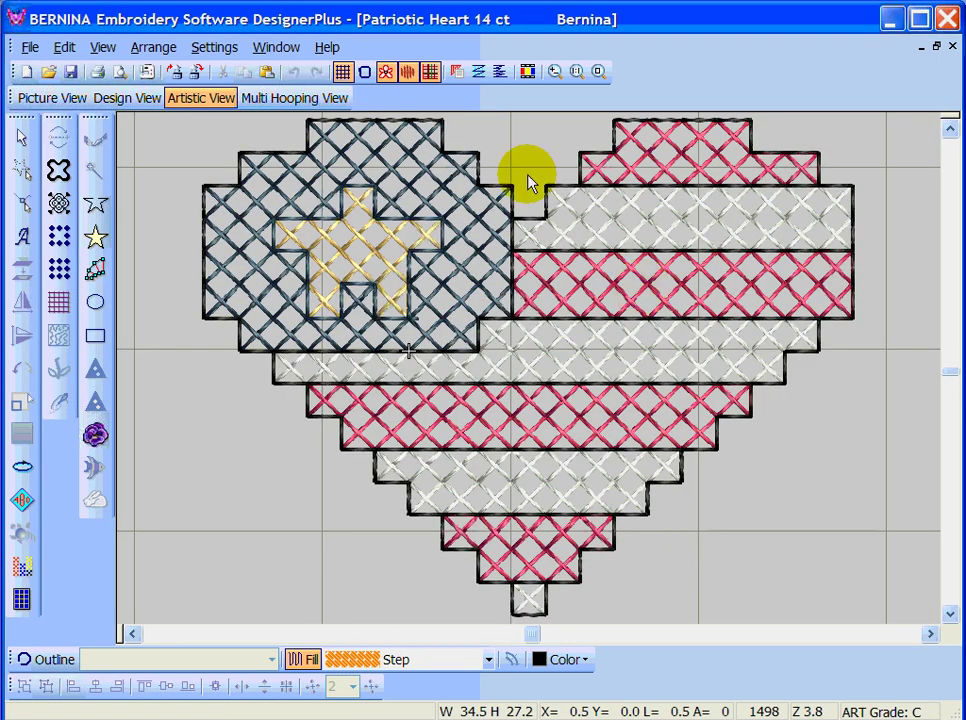
{"action": "left_click", "coordinate": [576, 71]}
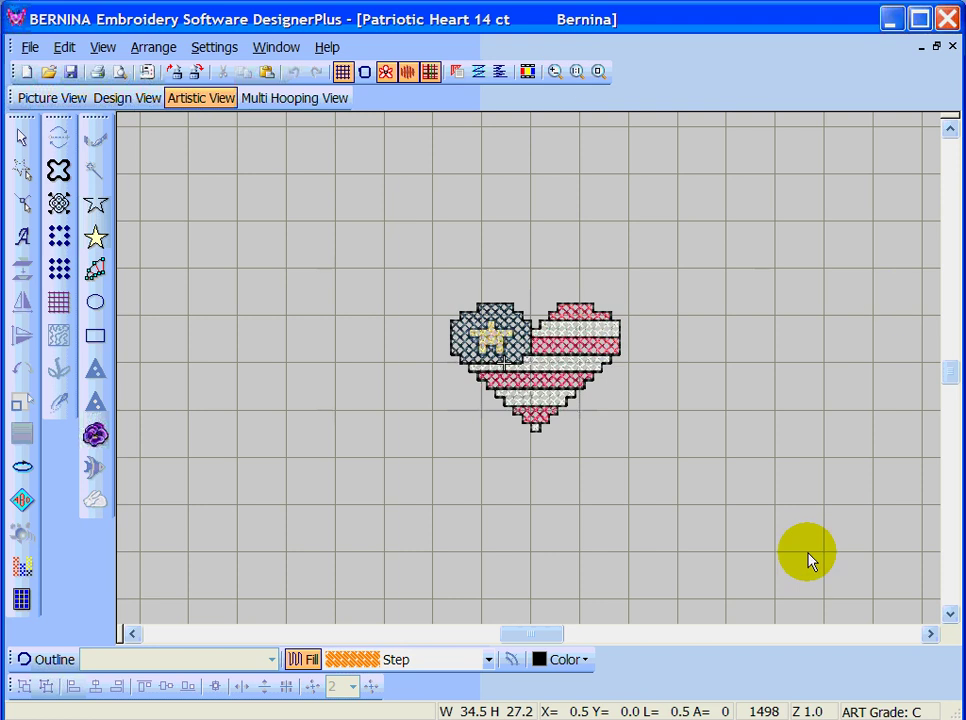
{"action": "left_click", "coordinate": [842, 497]}
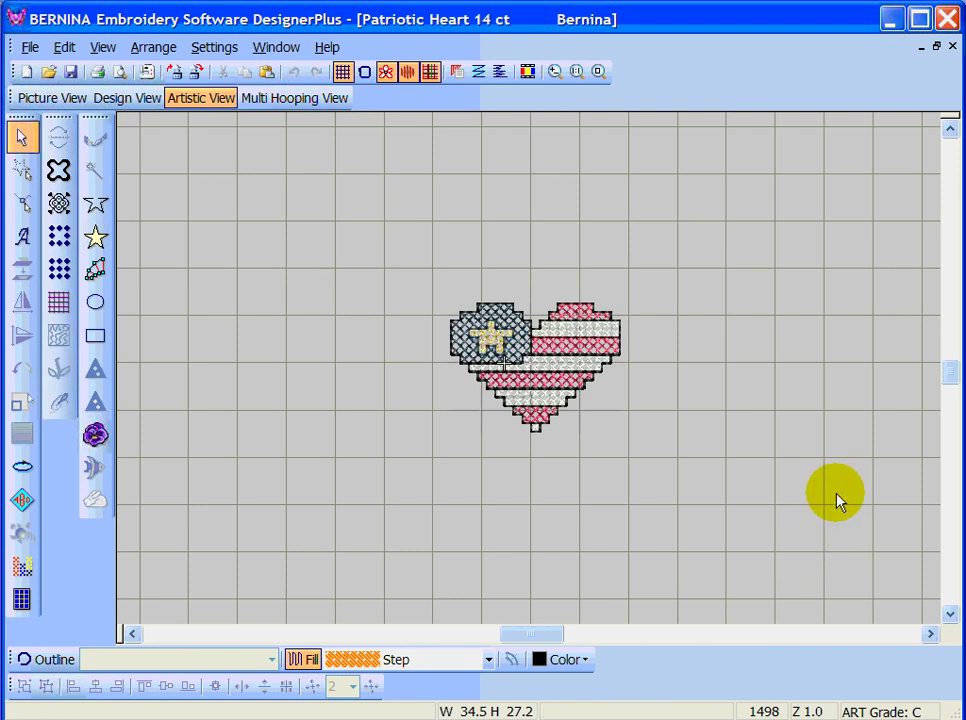
- Compare the heart in Design View and Artistic View, and return to artista Cross Stitch Designer
{"action": "left_click", "coordinate": [128, 100]}
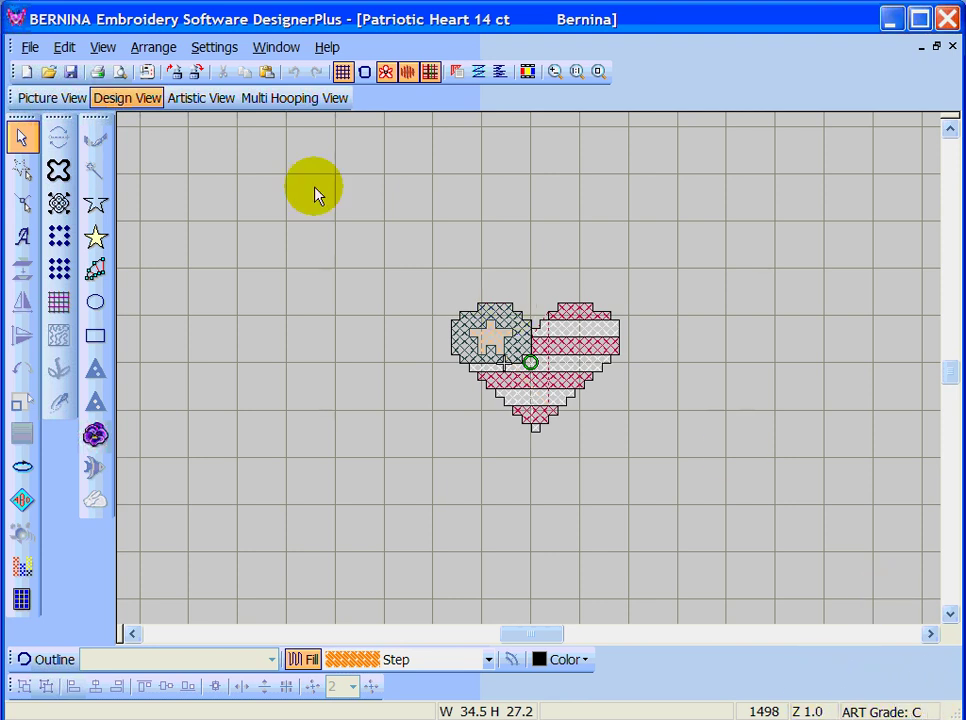
{"action": "left_click", "coordinate": [203, 104]}
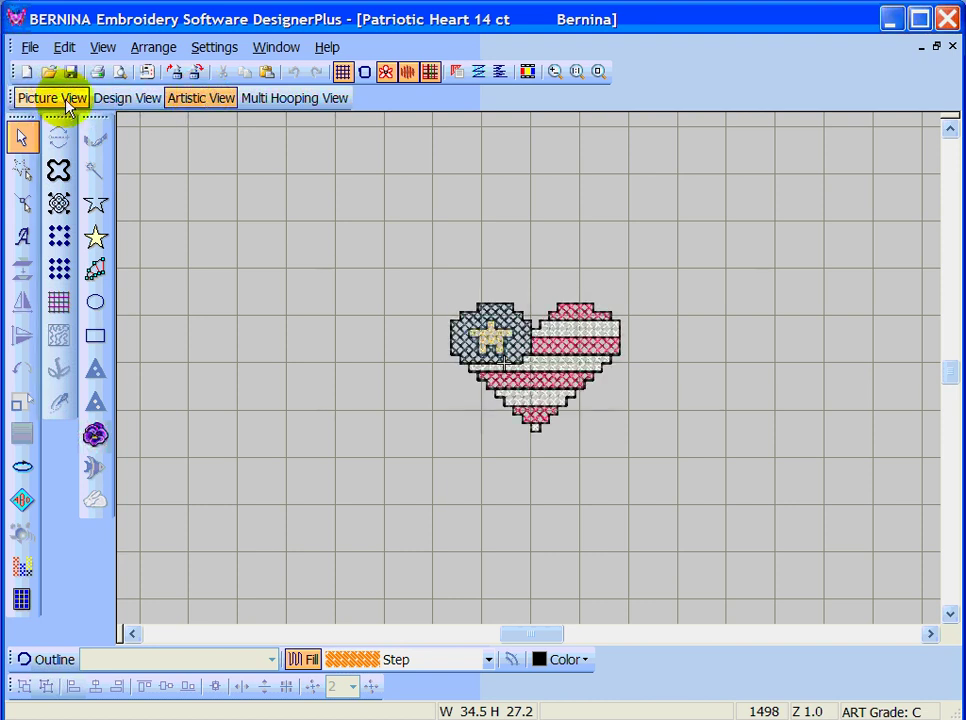
{"action": "left_click", "coordinate": [97, 97]}
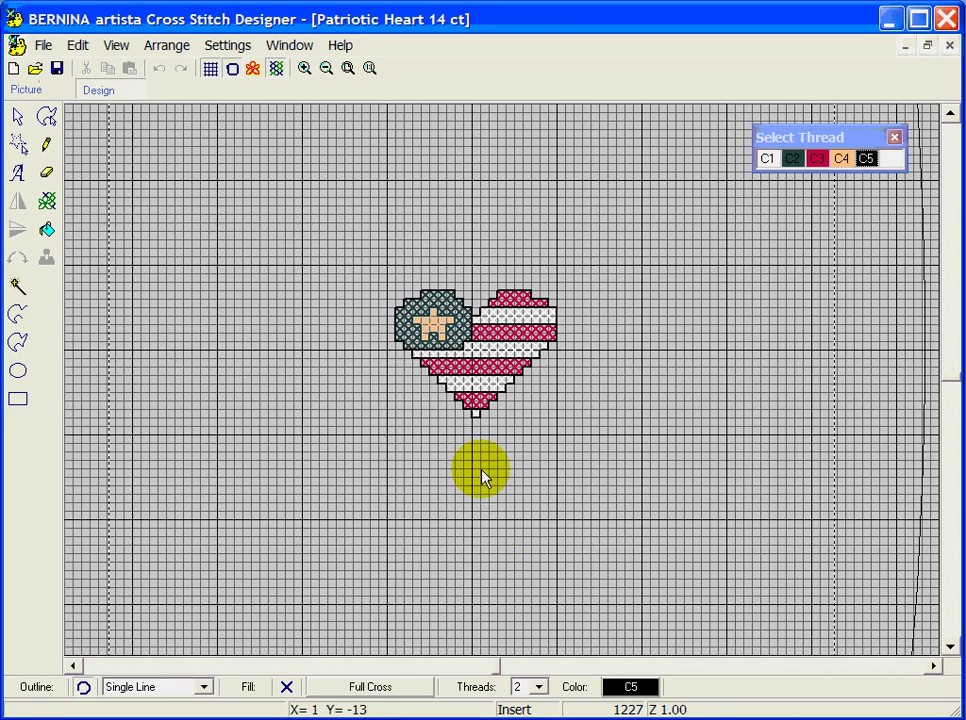
- Close the Patriotic Heart 14 ct and Quilted corner 1GT designs and start a new blank design
{"action": "left_click", "coordinate": [948, 46]}
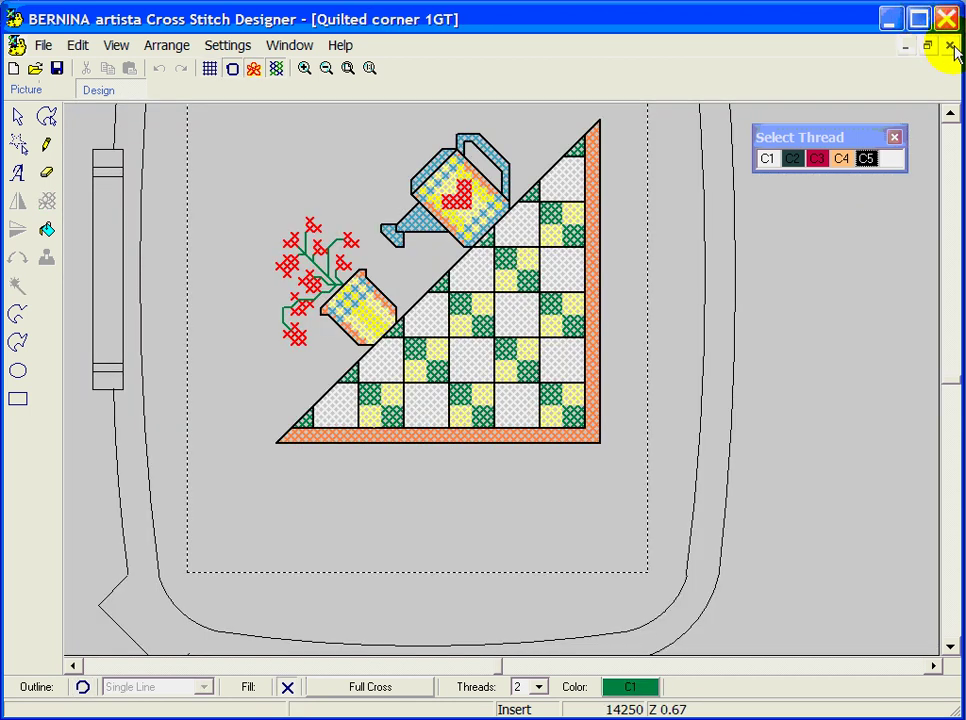
{"action": "left_click", "coordinate": [949, 46]}
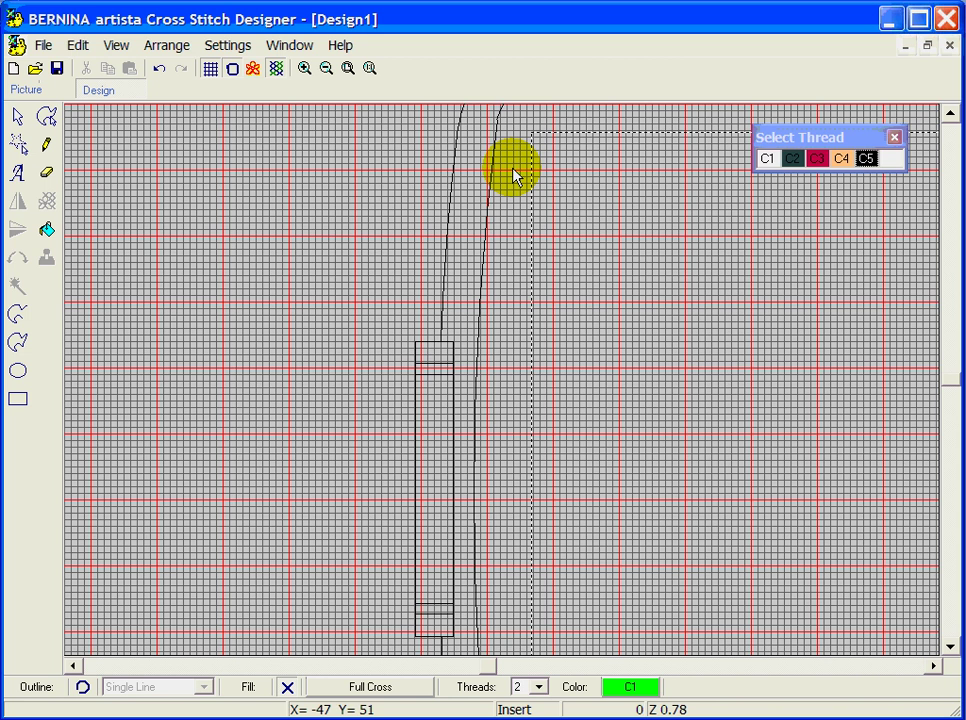
{"action": "double_click", "coordinate": [14, 46]}
{"action": "left_click", "coordinate": [13, 68]}
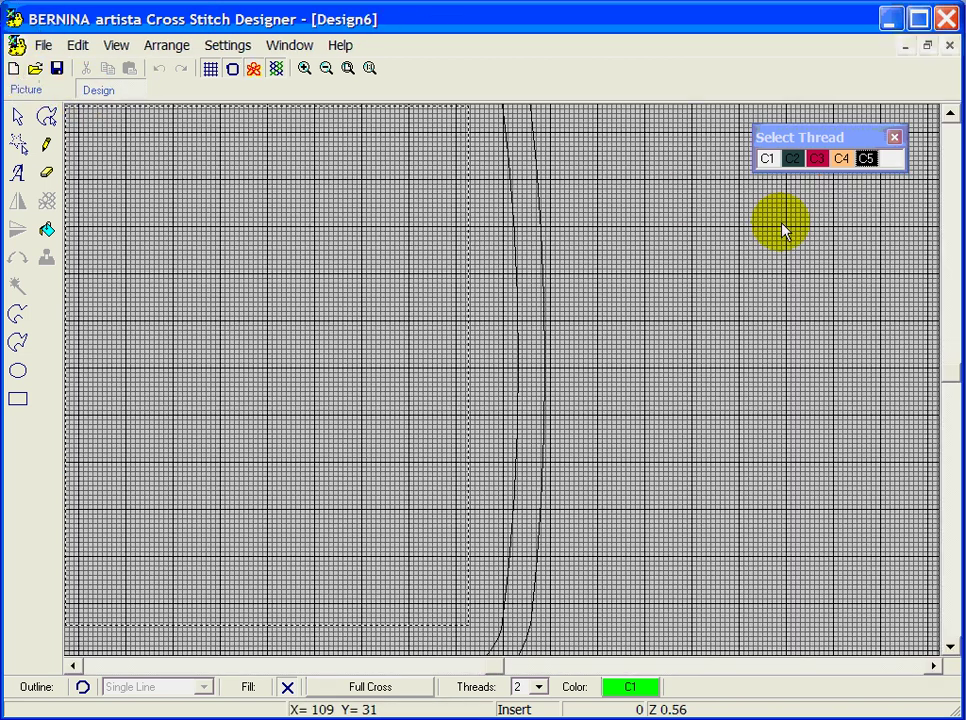
- Draw a green rectangular outline about 31 by 22 grid squares using Current Cross Type with Full Cross stitches
{"action": "left_click", "coordinate": [304, 68]}
{"action": "left_click_drag", "start_coordinate": [254, 216], "coordinate": [566, 470]}
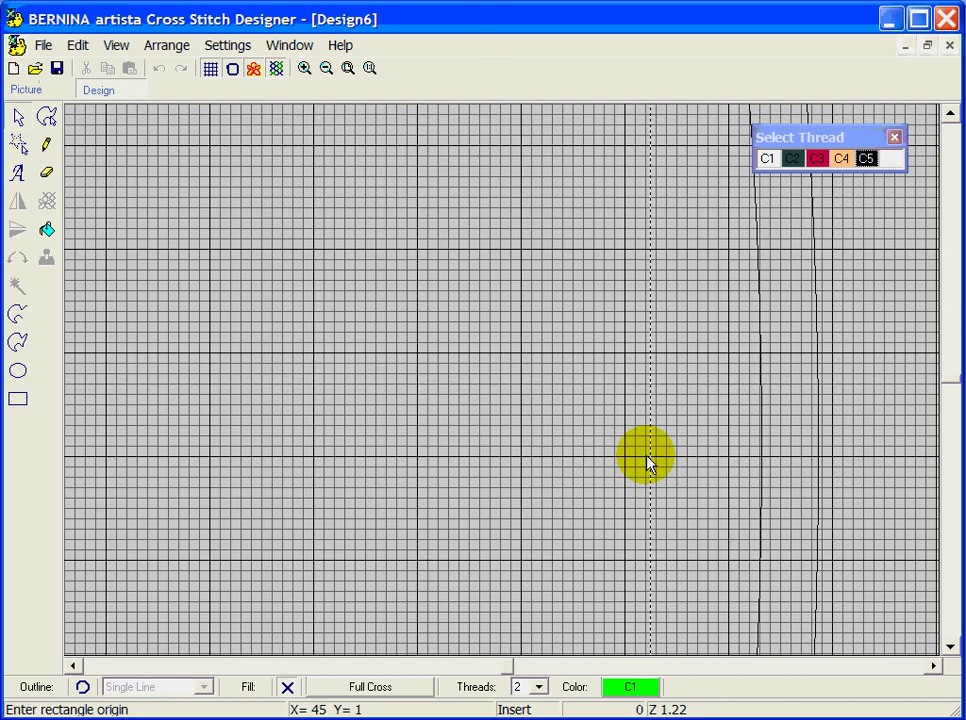
{"action": "left_click", "coordinate": [304, 69]}
{"action": "left_click_drag", "start_coordinate": [192, 198], "coordinate": [616, 545]}
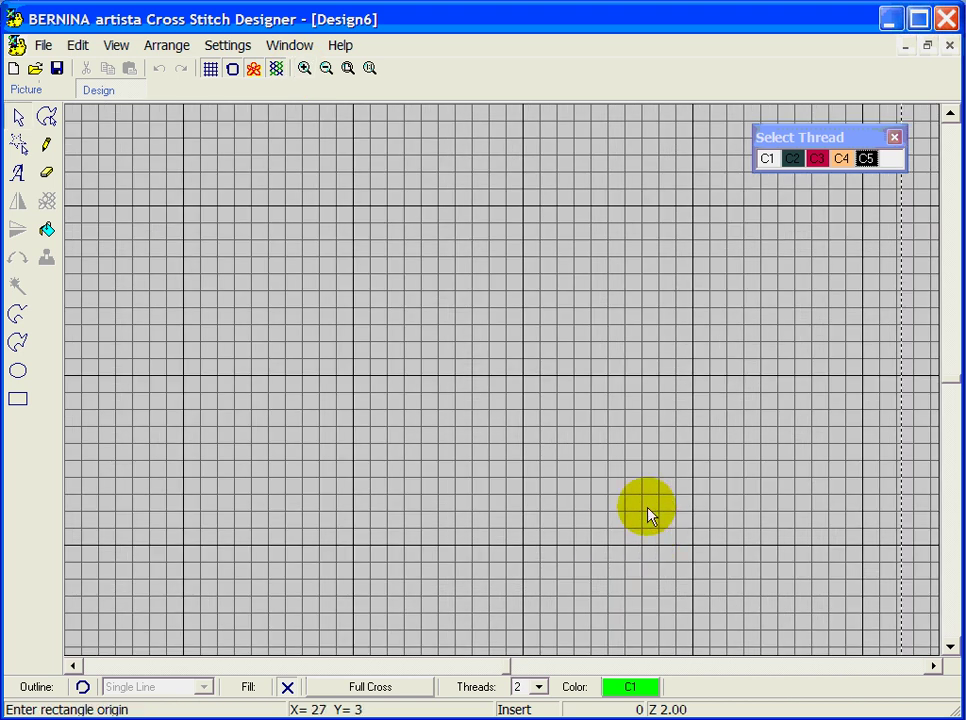
{"action": "left_click", "coordinate": [82, 688]}
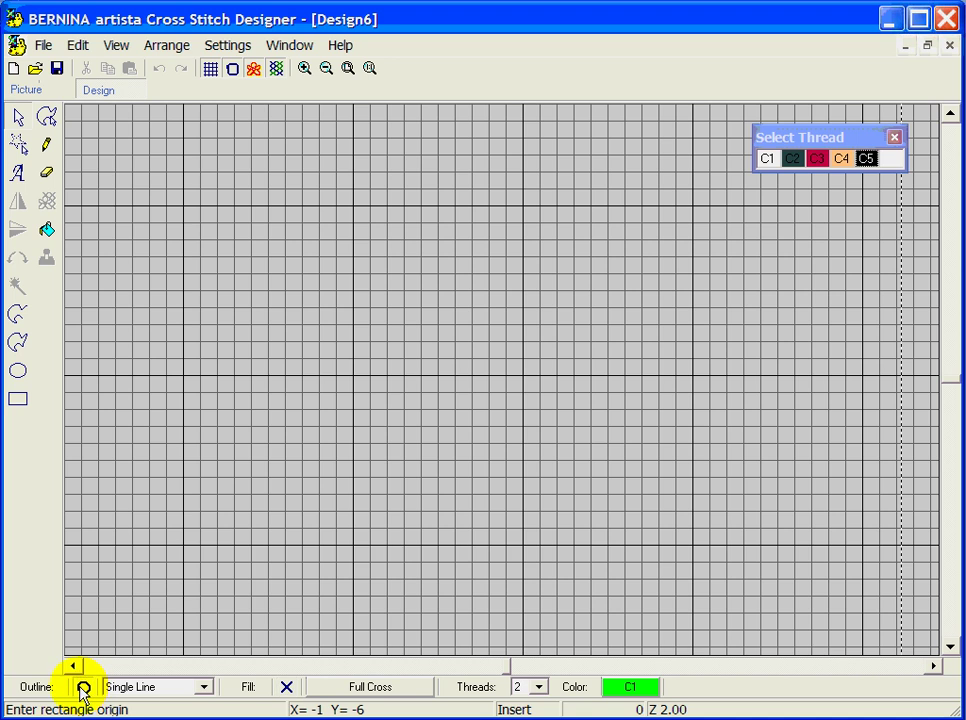
{"action": "left_click", "coordinate": [202, 687]}
{"action": "left_click", "coordinate": [213, 715]}
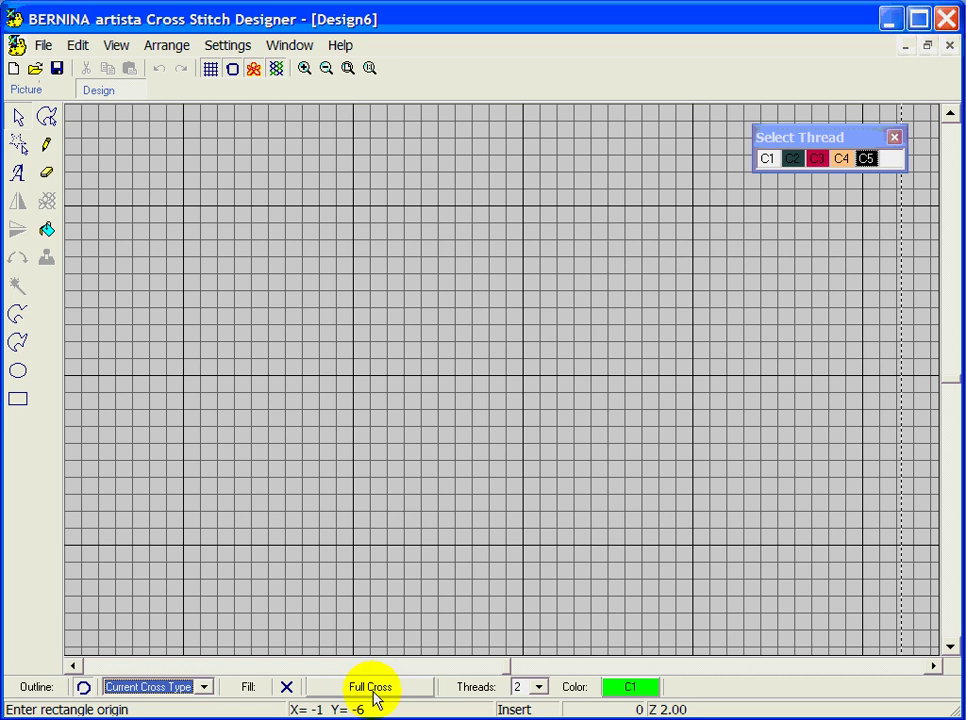
{"action": "left_click", "coordinate": [17, 400]}
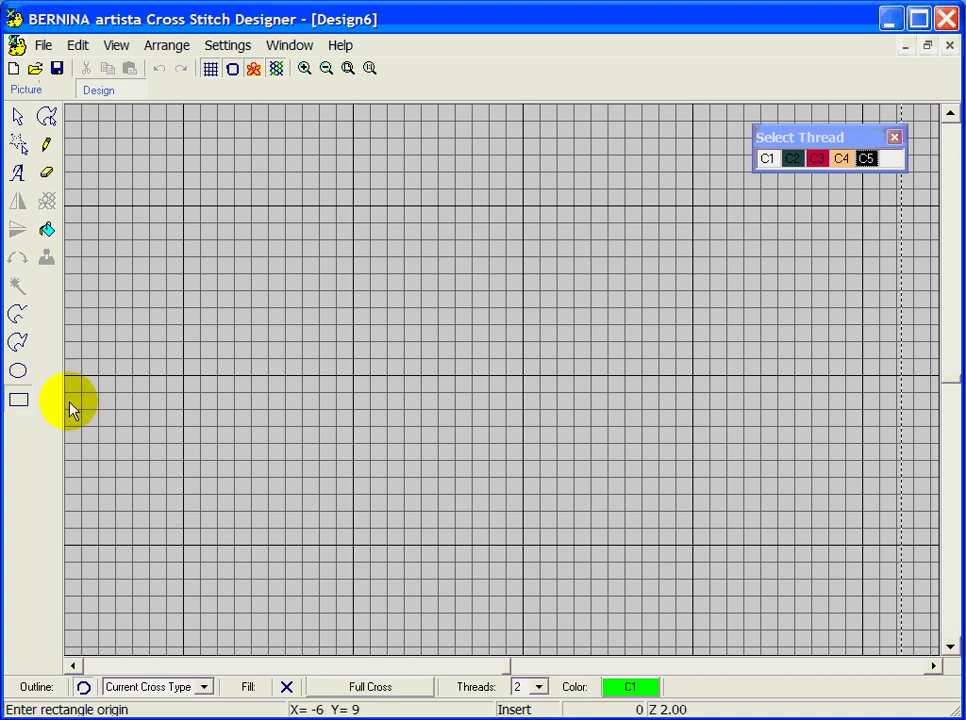
{"action": "left_click", "coordinate": [257, 197]}
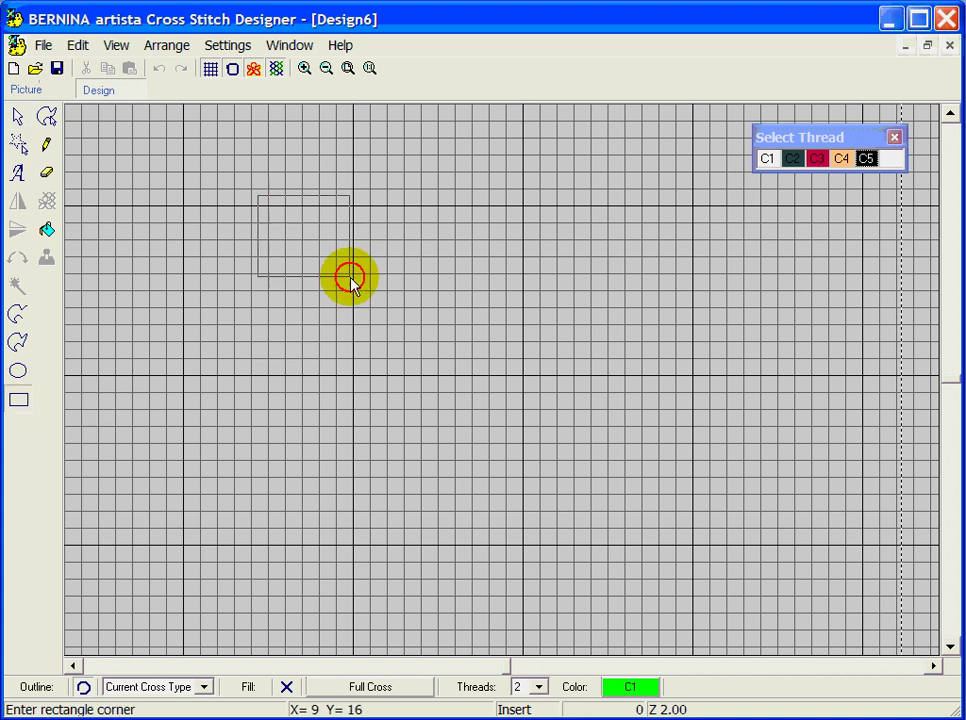
{"action": "left_click", "coordinate": [770, 557]}
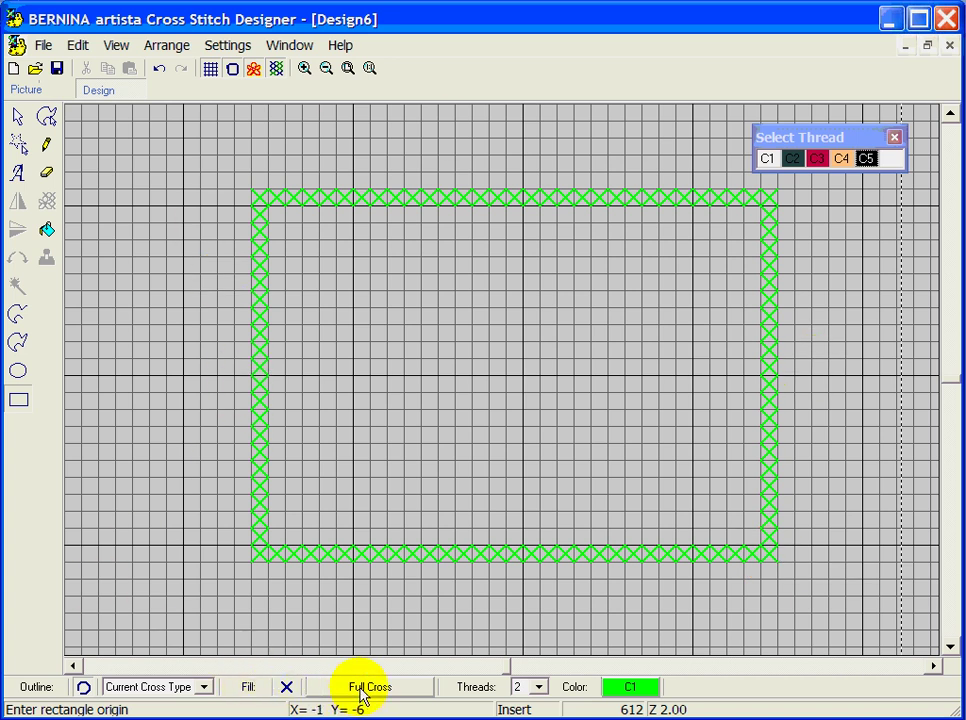
- Switch from outline to fill and choose Mini Cross as the stitch type
{"action": "left_click", "coordinate": [300, 690]}
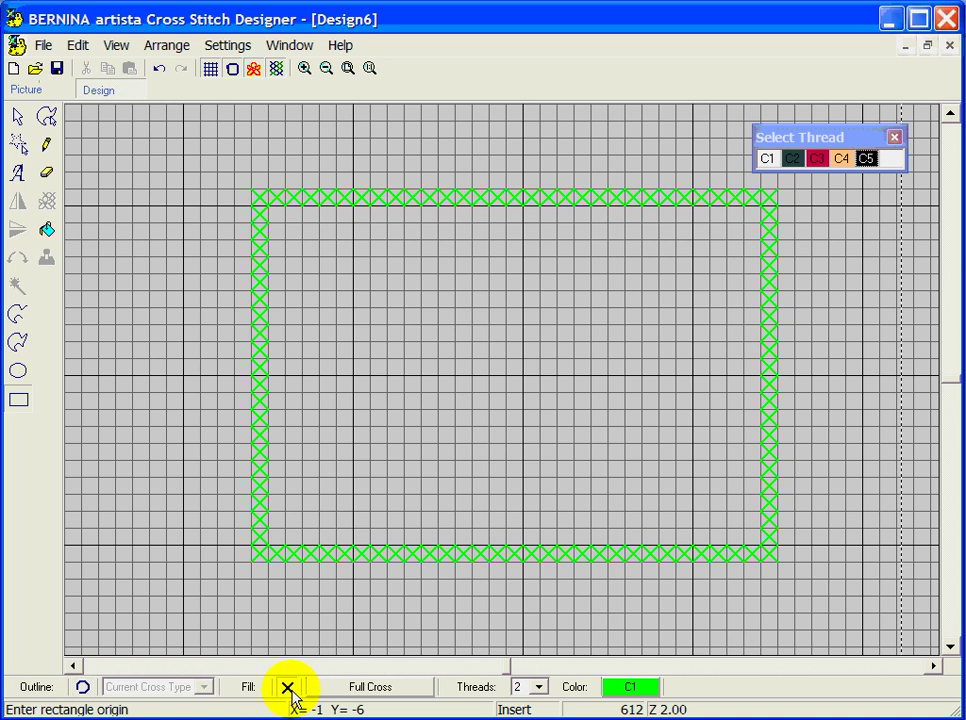
{"action": "left_click", "coordinate": [379, 692]}
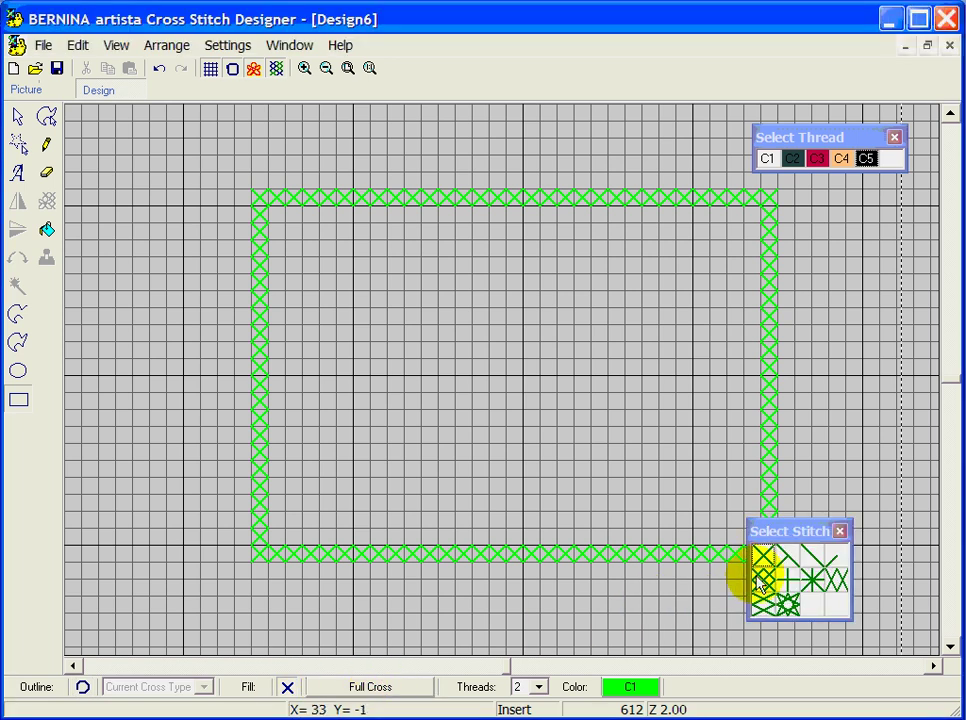
{"action": "left_click", "coordinate": [826, 612]}
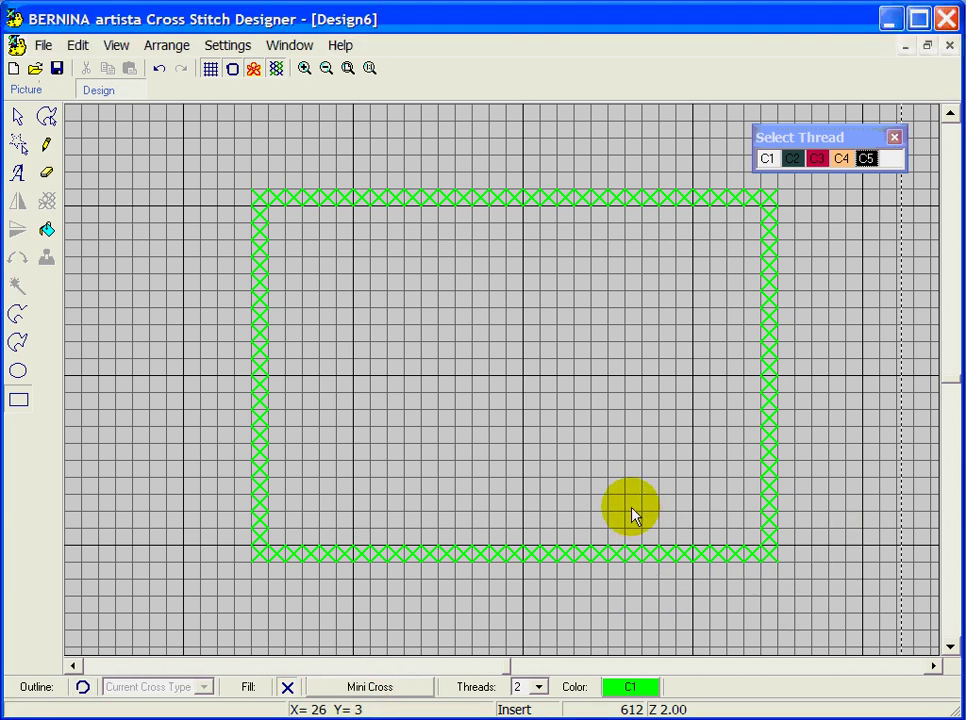
- Try to fill the rectangle's interior with Mini Cross stitches in thread C3, and undo the fill
{"action": "left_click", "coordinate": [817, 167]}
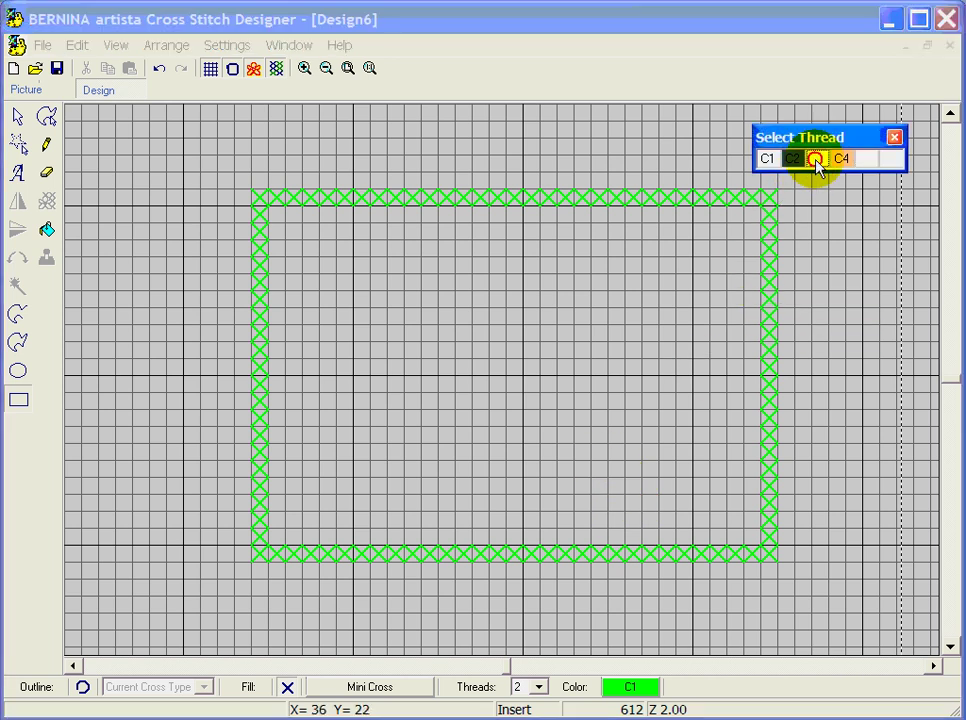
{"action": "left_click", "coordinate": [752, 176]}
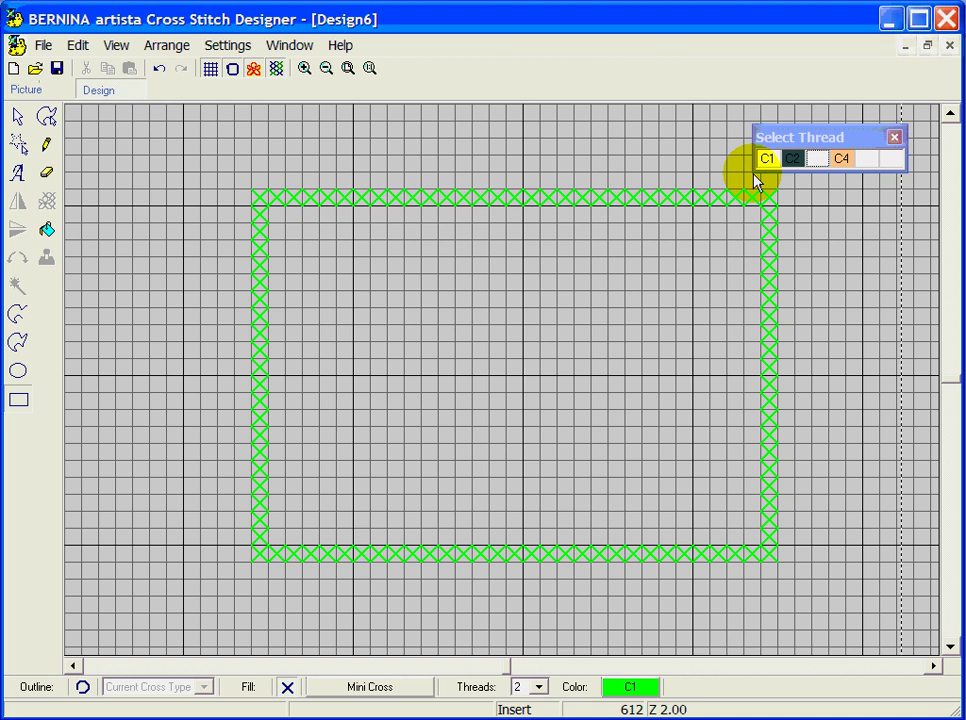
{"action": "left_click", "coordinate": [48, 233]}
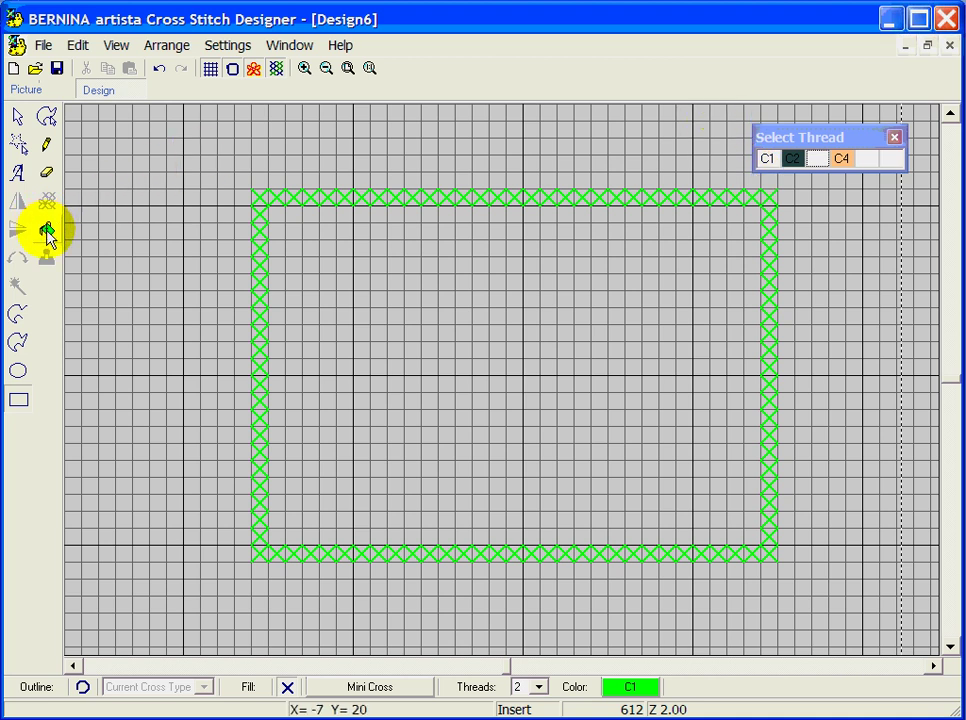
{"action": "left_click", "coordinate": [48, 233]}
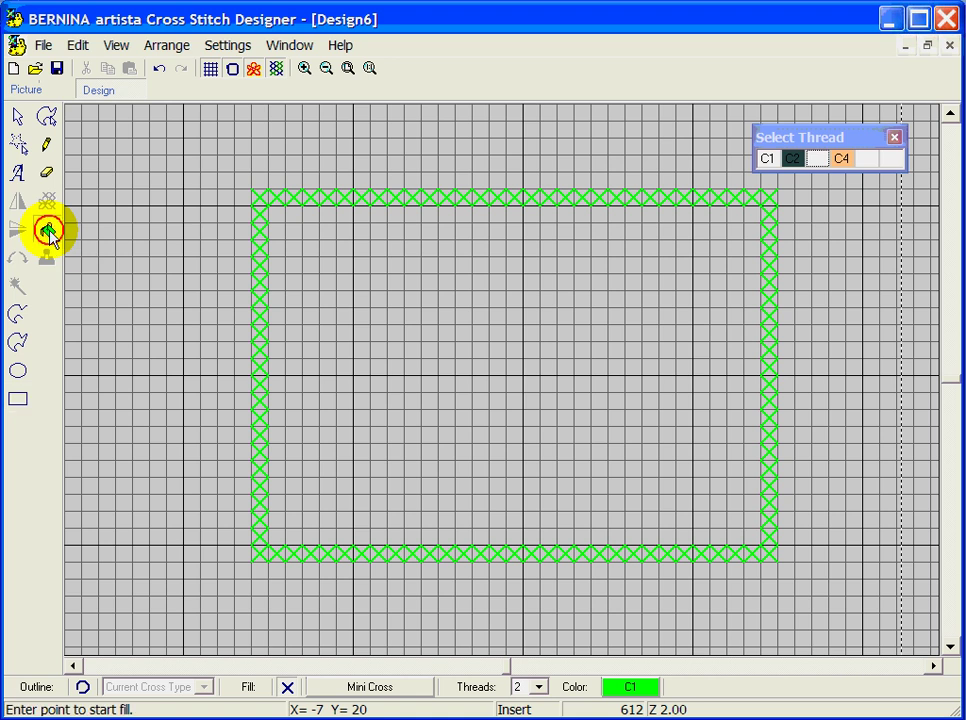
{"action": "left_click", "coordinate": [386, 260]}
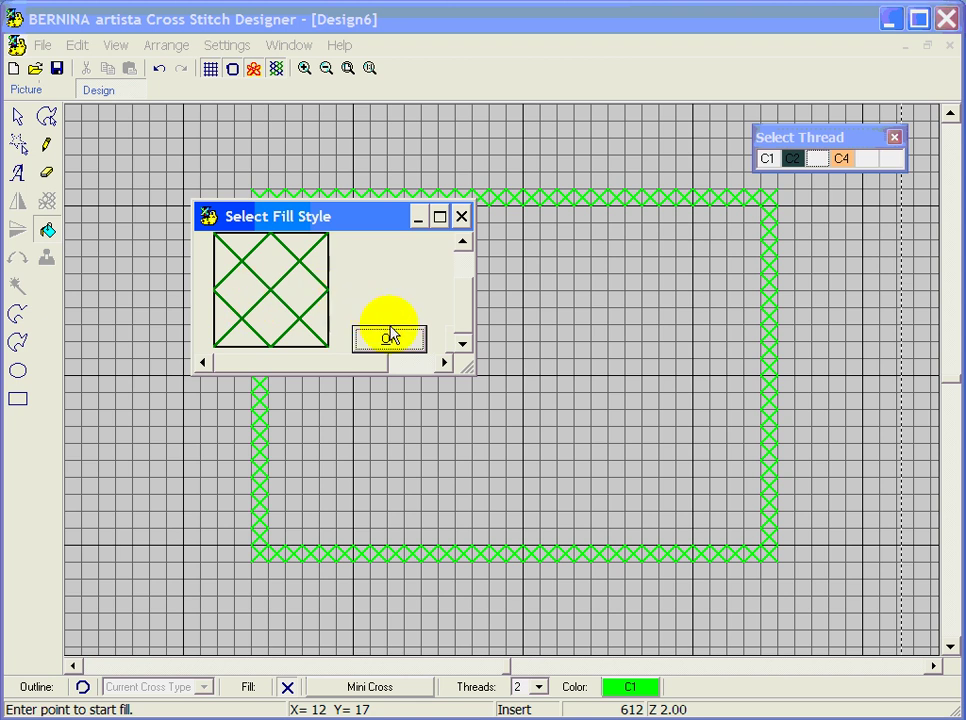
{"action": "left_click", "coordinate": [403, 341]}
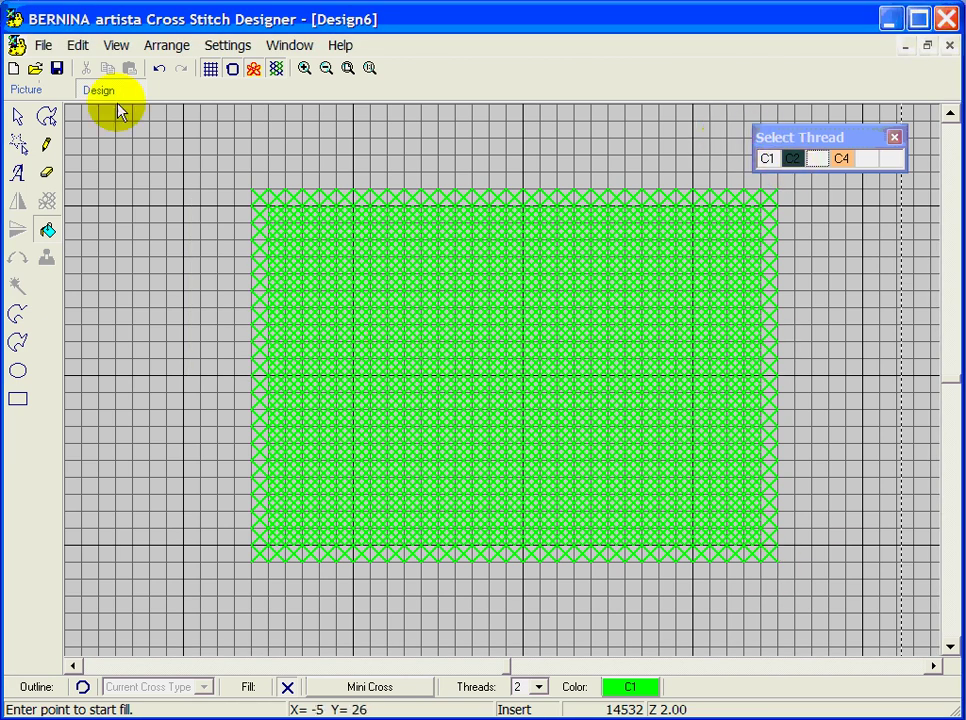
{"action": "left_click", "coordinate": [18, 117]}
{"action": "left_click", "coordinate": [398, 337]}
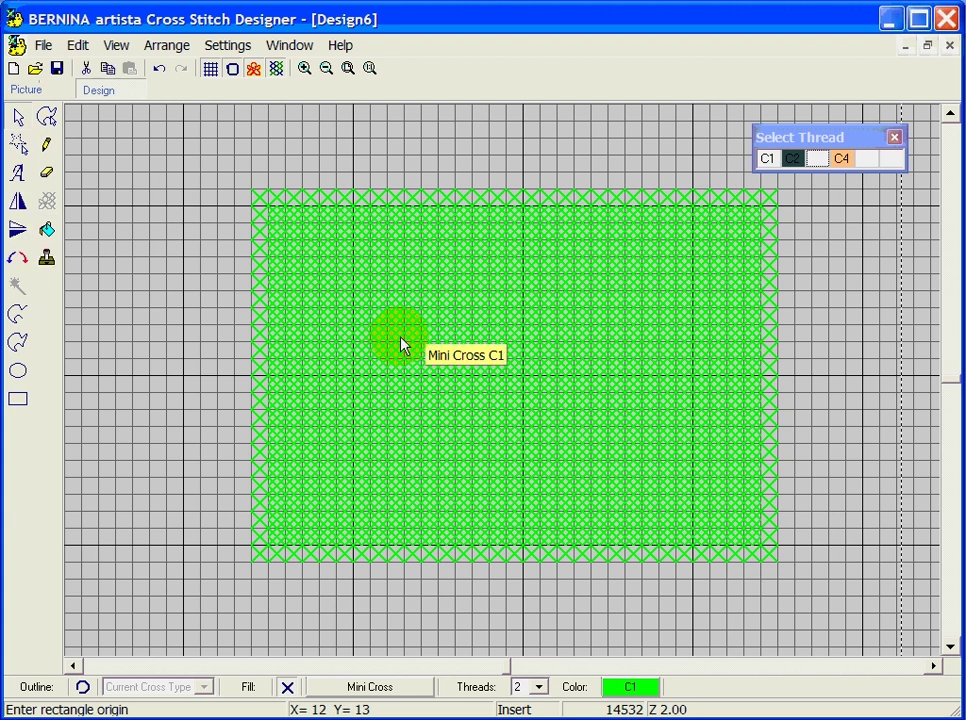
{"action": "left_click", "coordinate": [160, 69]}
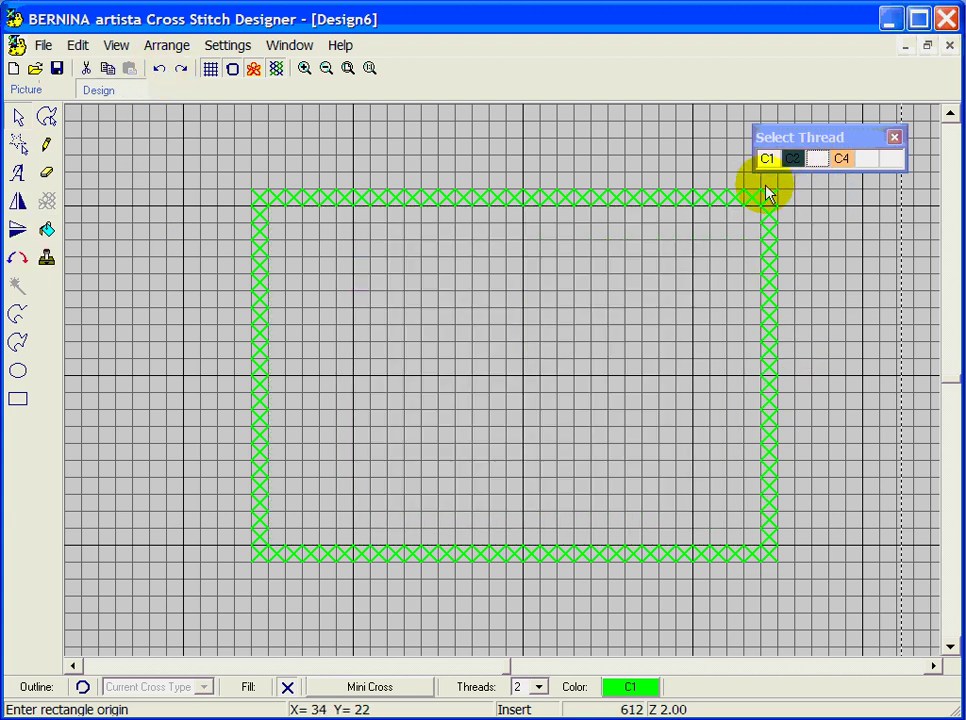
- Try the Mini Cross fill inside the rectangle again with thread C2, and undo it
{"action": "left_click", "coordinate": [791, 160]}
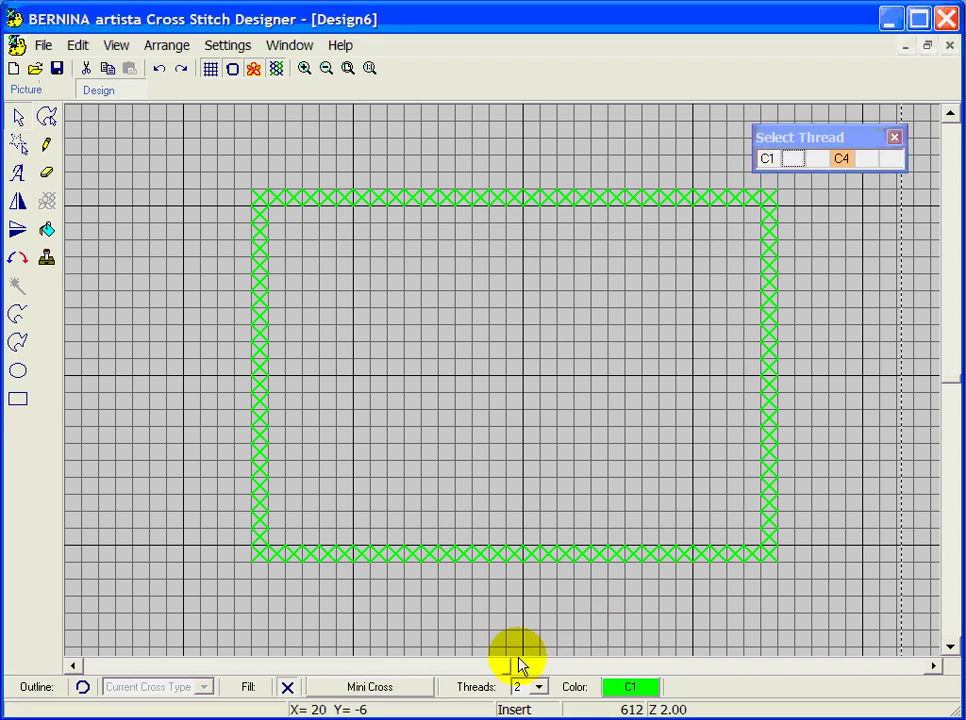
{"action": "left_click", "coordinate": [47, 230]}
{"action": "left_click", "coordinate": [350, 289]}
{"action": "left_click", "coordinate": [390, 340]}
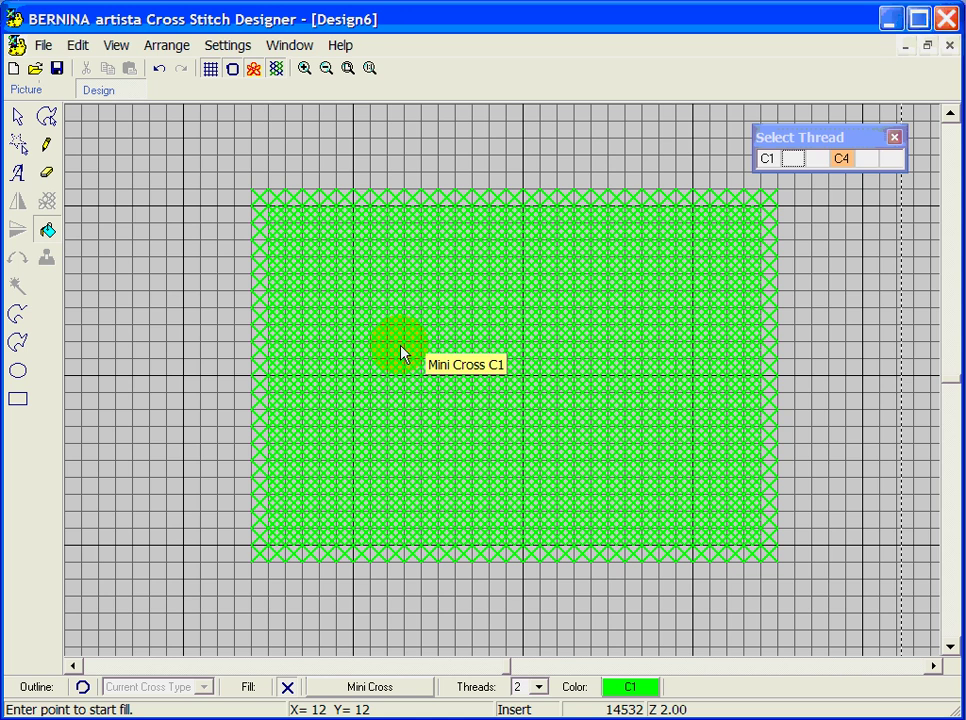
{"action": "left_click", "coordinate": [159, 68]}
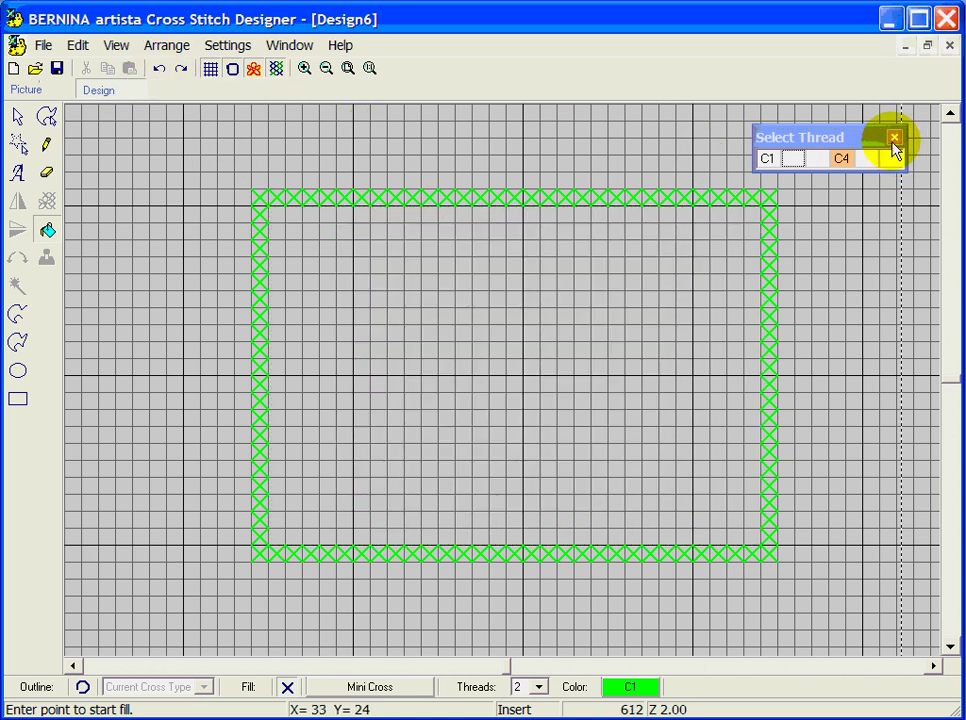
- Review and accept the design's thread colors, and close the Select Thread palette
{"action": "left_click", "coordinate": [229, 46]}
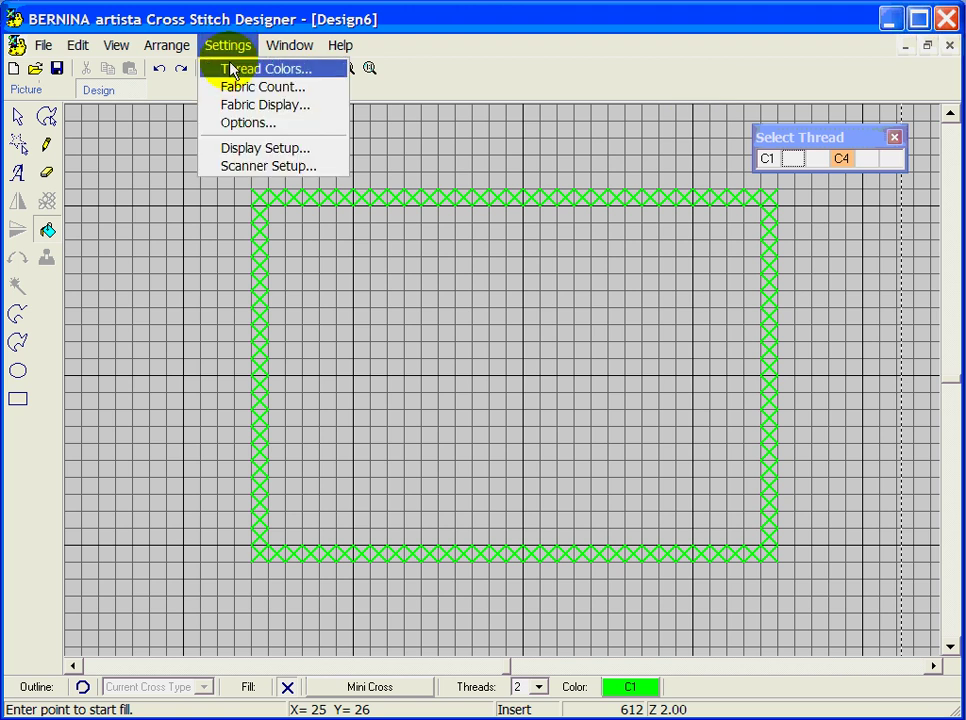
{"action": "left_click", "coordinate": [232, 69]}
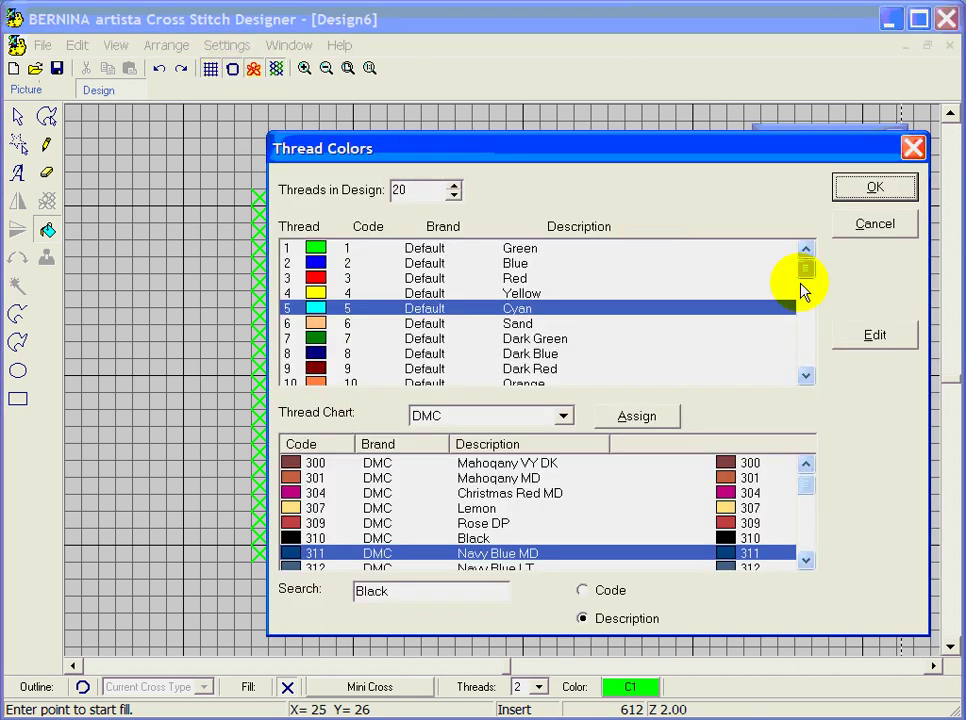
{"action": "left_click", "coordinate": [870, 195]}
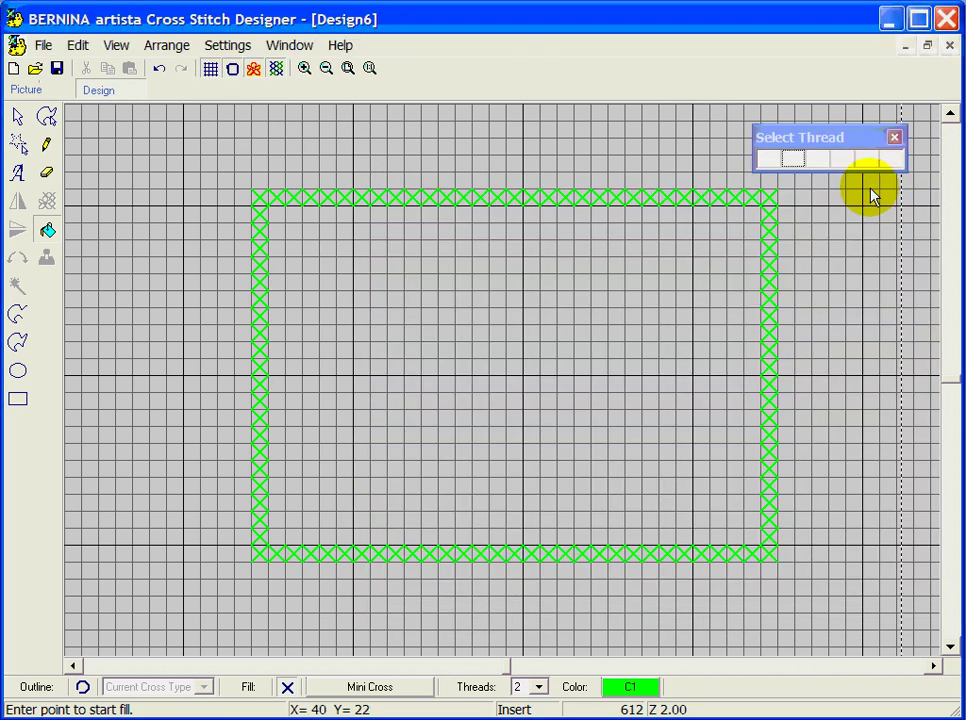
{"action": "left_click", "coordinate": [894, 138]}
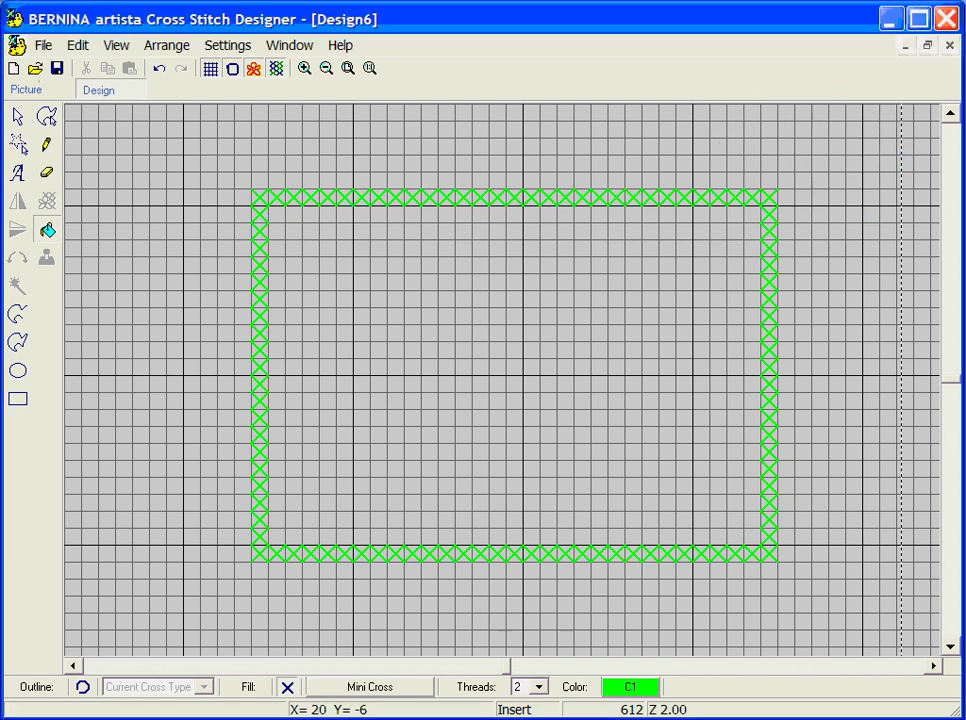
- Fill the green rectangle's interior with Mini Cross stitches in thread C2
{"action": "left_click", "coordinate": [651, 689]}
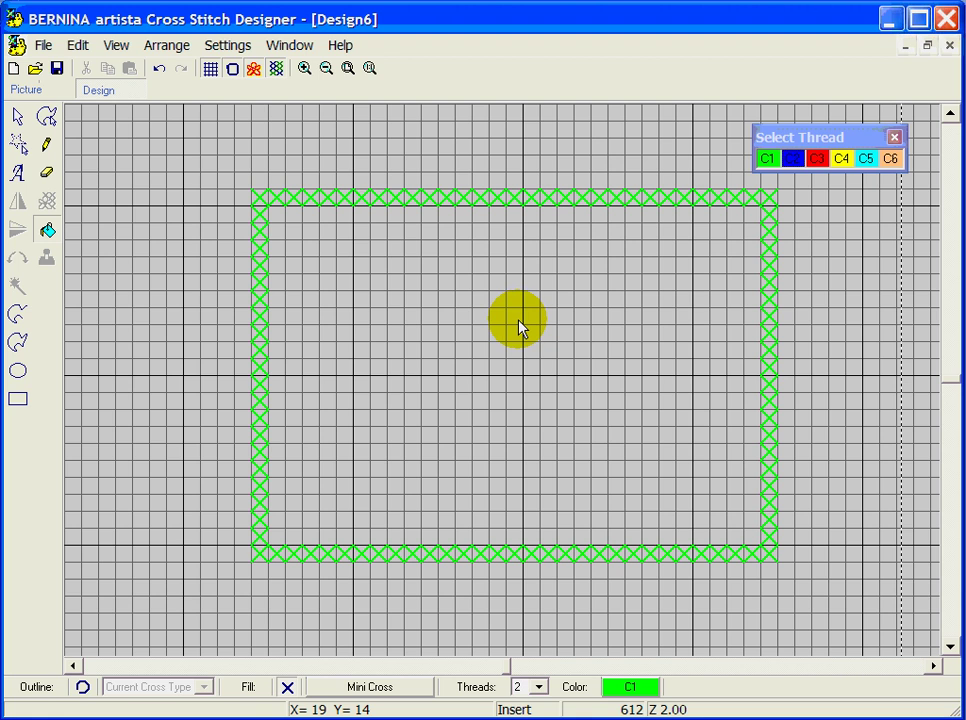
{"action": "left_click", "coordinate": [795, 160]}
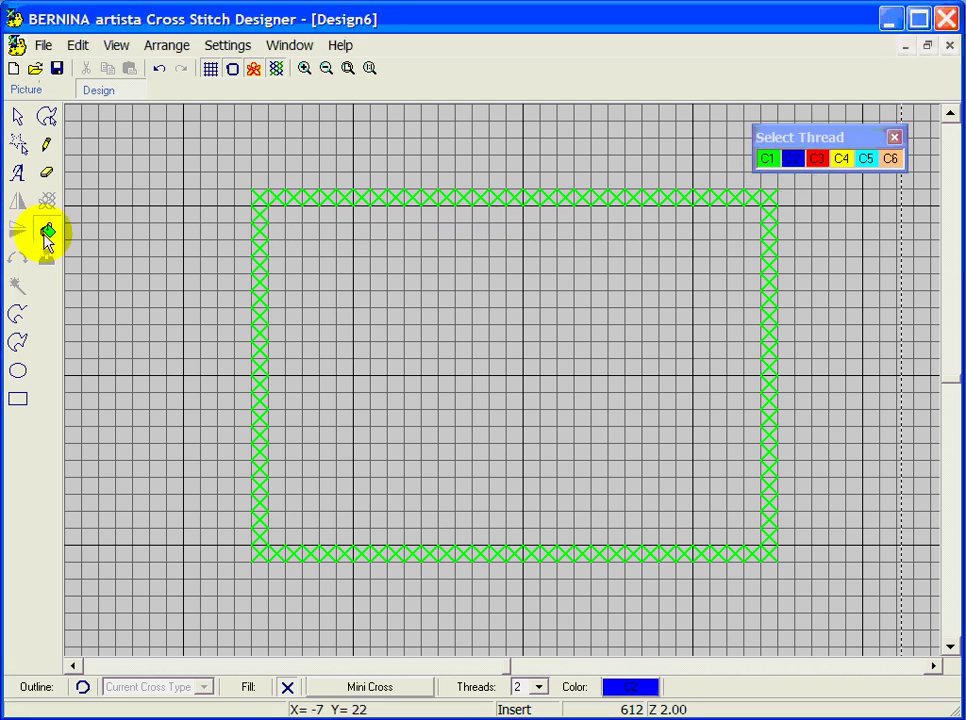
{"action": "left_click", "coordinate": [453, 280]}
{"action": "left_click", "coordinate": [387, 342]}
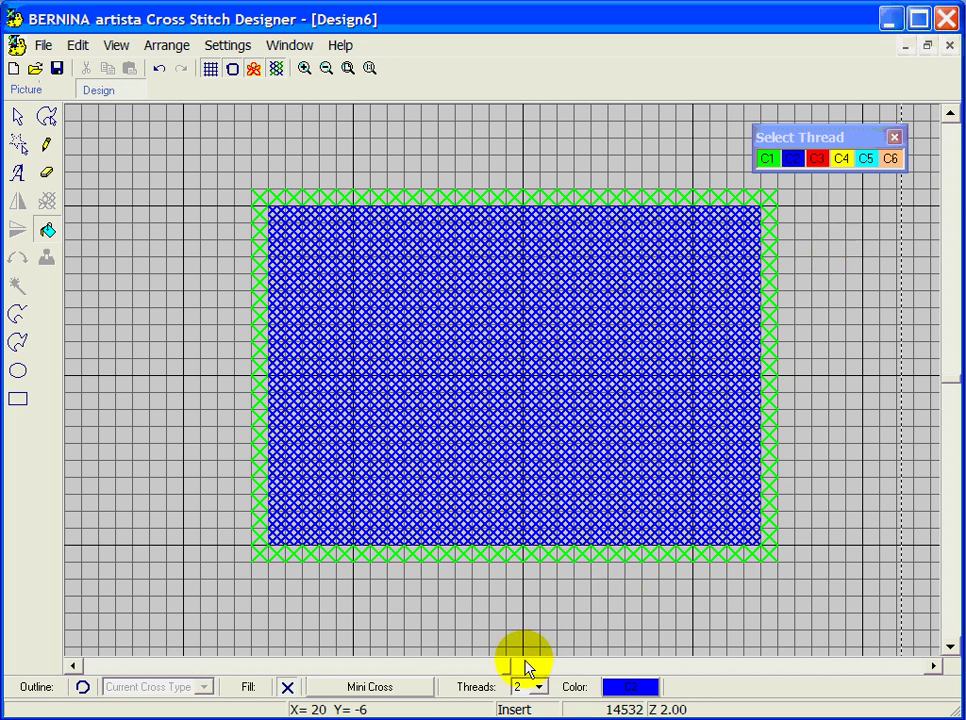
- Try a circle about 21 squares wide filled with Mini Cross in thread C2, left of the rectangle, and undo it
{"action": "left_click", "coordinate": [372, 665]}
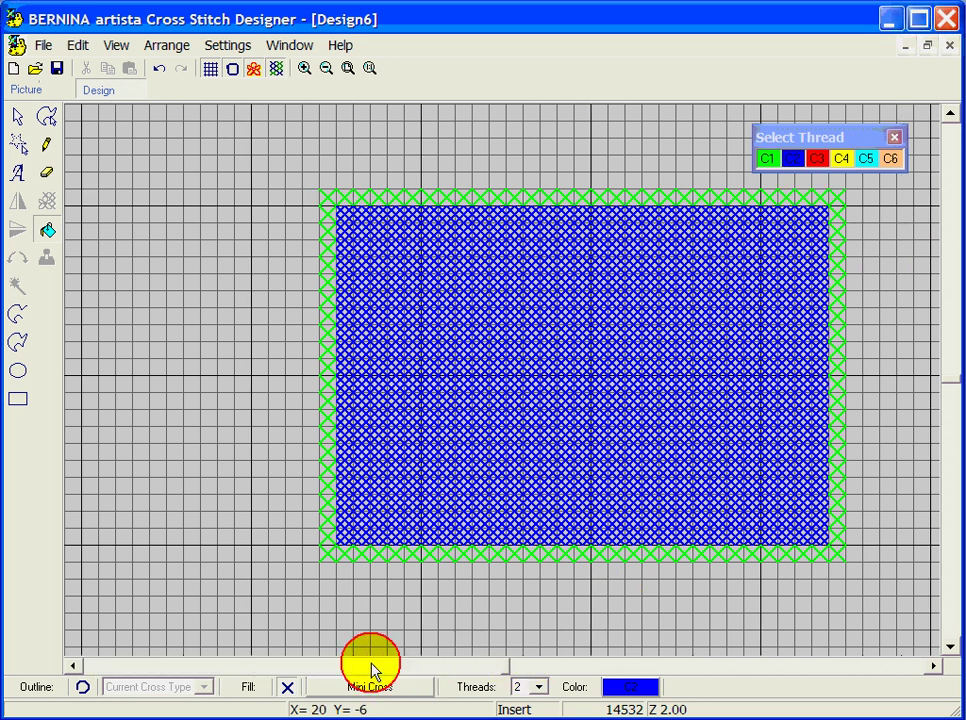
{"action": "left_click", "coordinate": [101, 665]}
{"action": "left_click", "coordinate": [101, 665]}
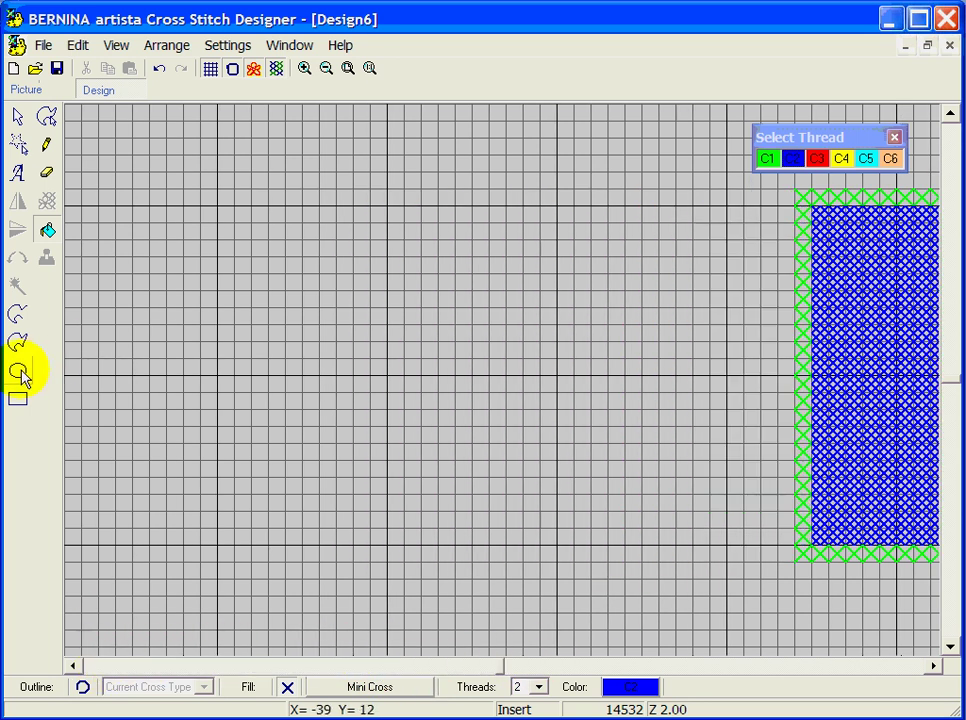
{"action": "left_click", "coordinate": [18, 371]}
{"action": "left_click", "coordinate": [382, 395]}
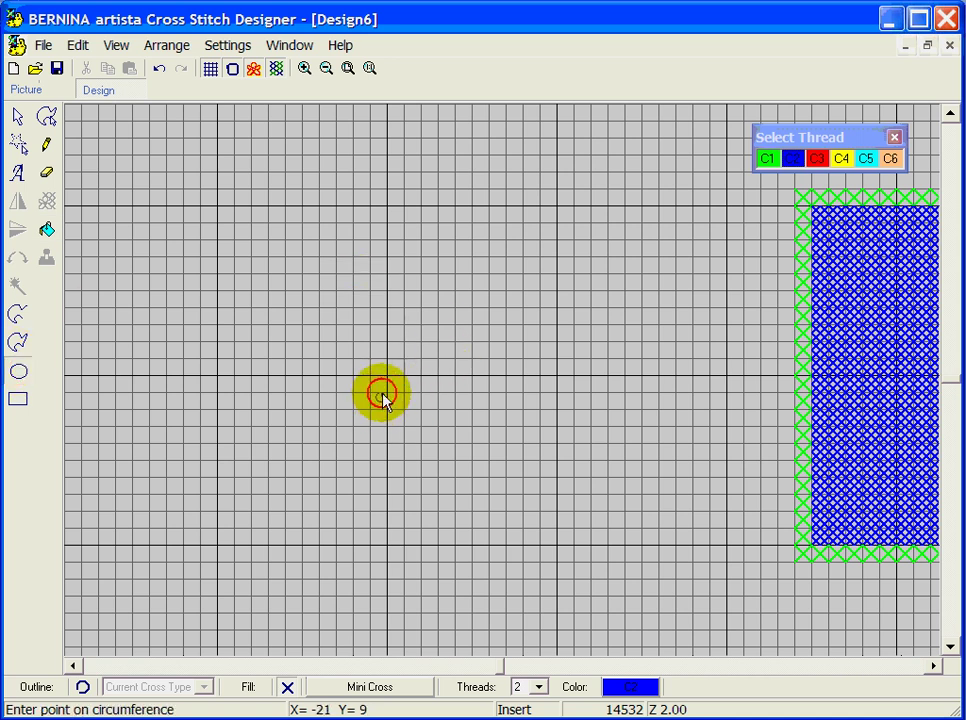
{"action": "left_click", "coordinate": [381, 237]}
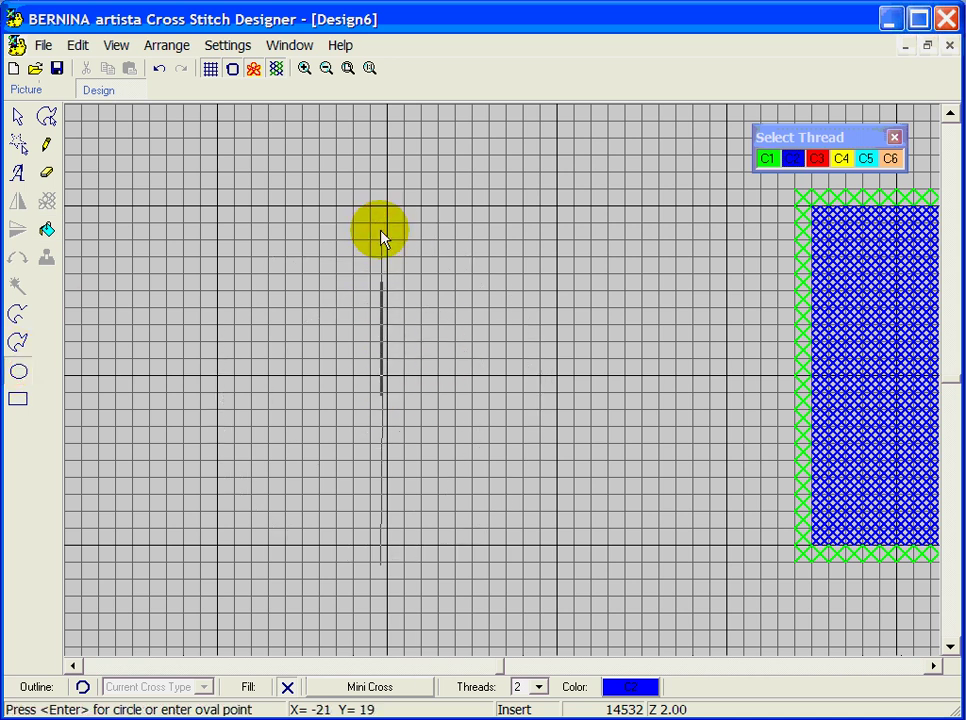
{"action": "key", "text": "Return"}
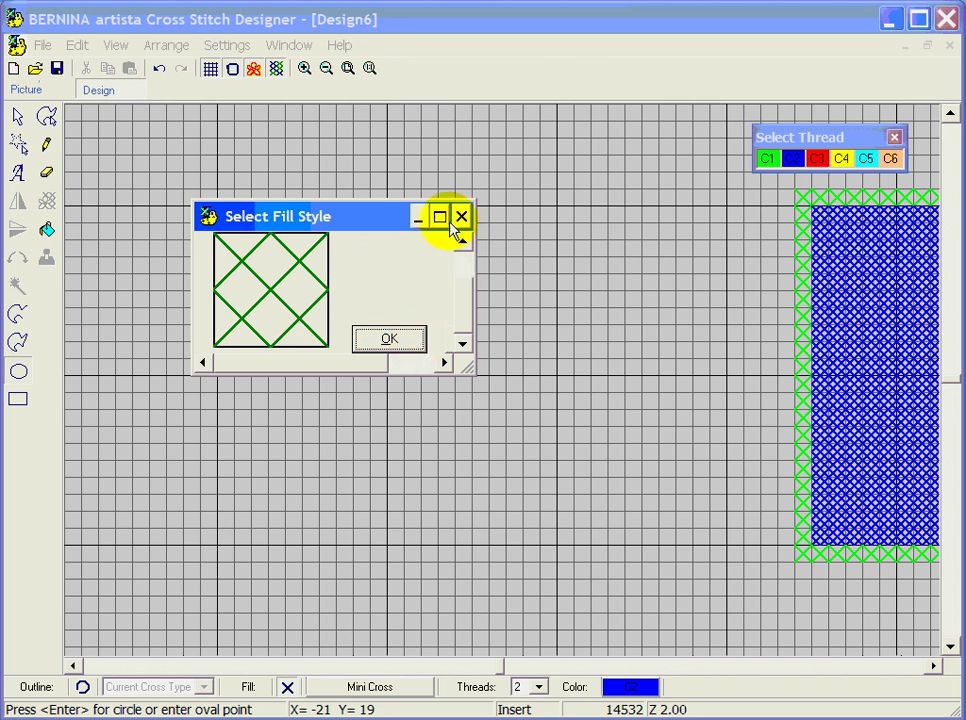
{"action": "left_click", "coordinate": [399, 340]}
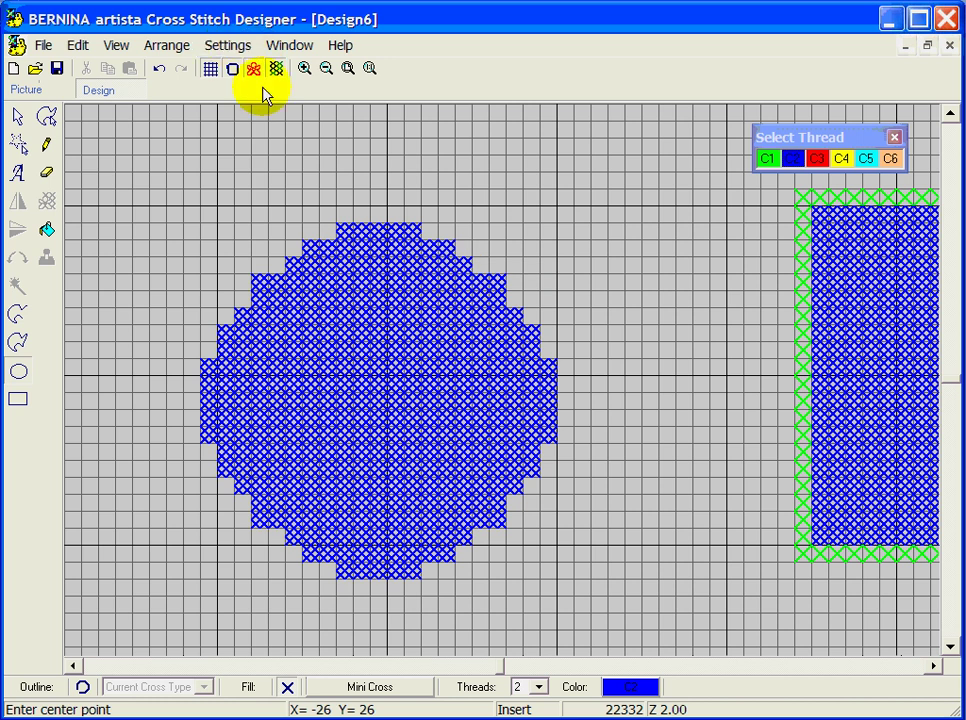
{"action": "left_click", "coordinate": [156, 66]}
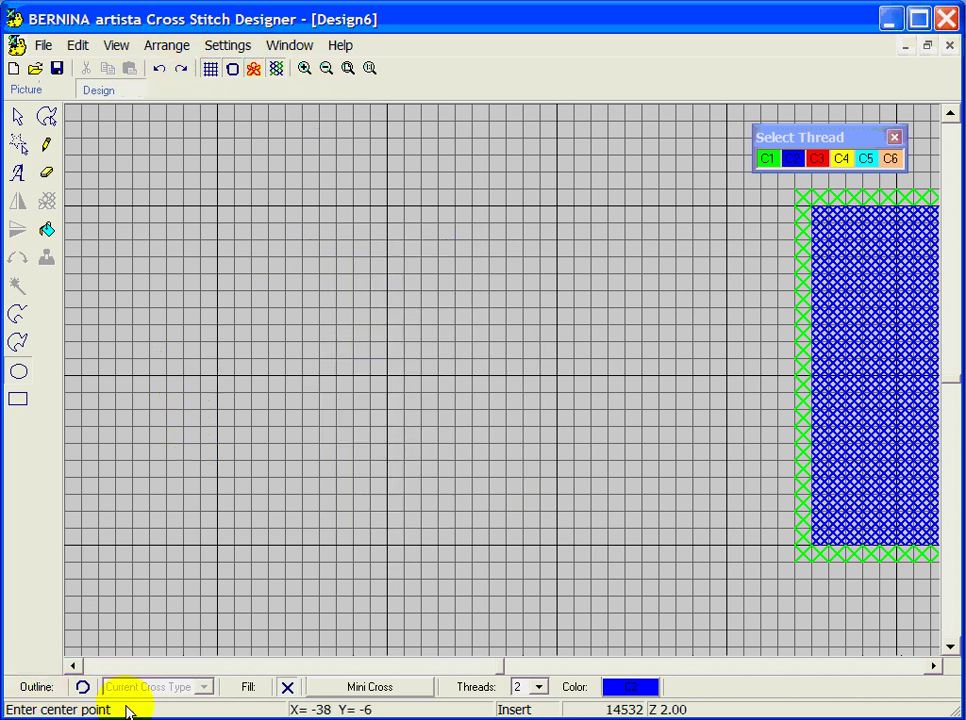
- Draw a Single Line circle outline about 23 squares wide in thread C2, in the empty area left of the rectangle
{"action": "left_click", "coordinate": [84, 687]}
{"action": "left_click", "coordinate": [204, 687]}
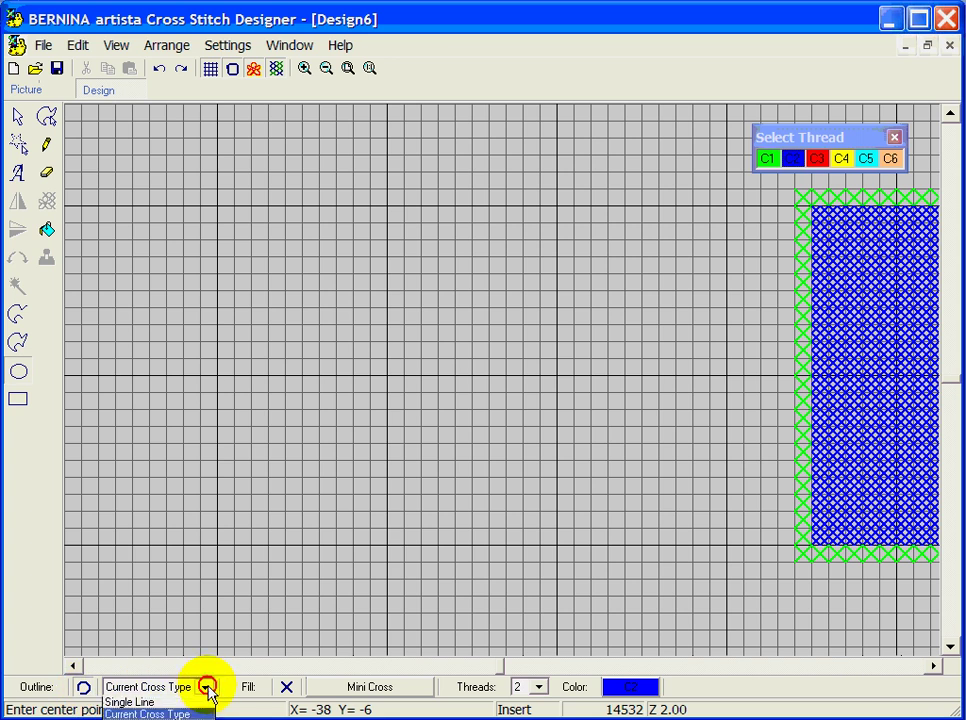
{"action": "left_click", "coordinate": [200, 704]}
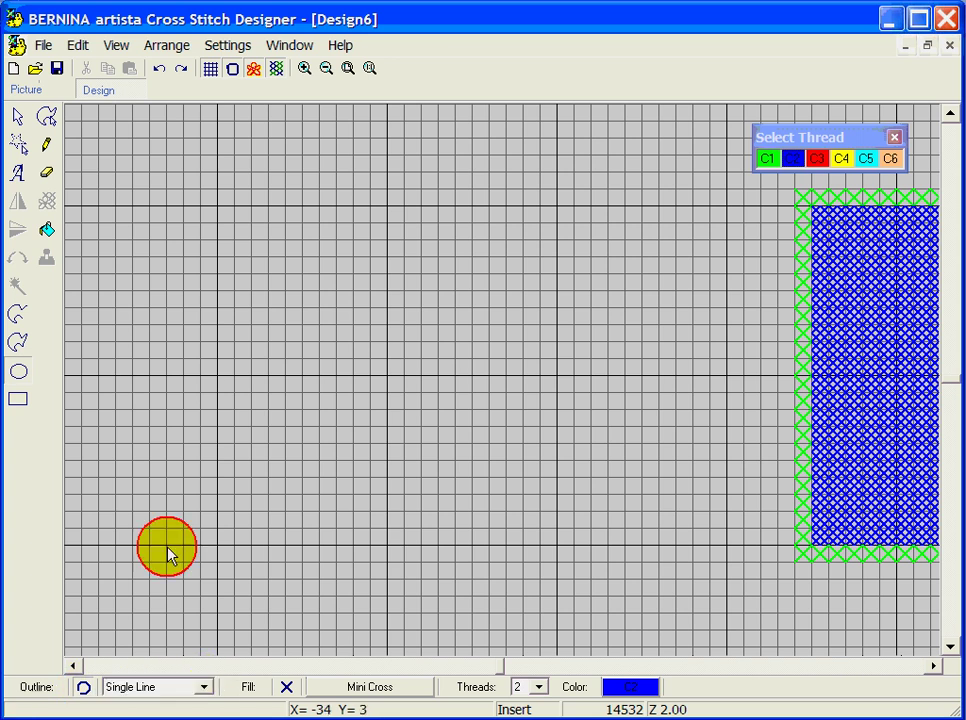
{"action": "left_click", "coordinate": [352, 383]}
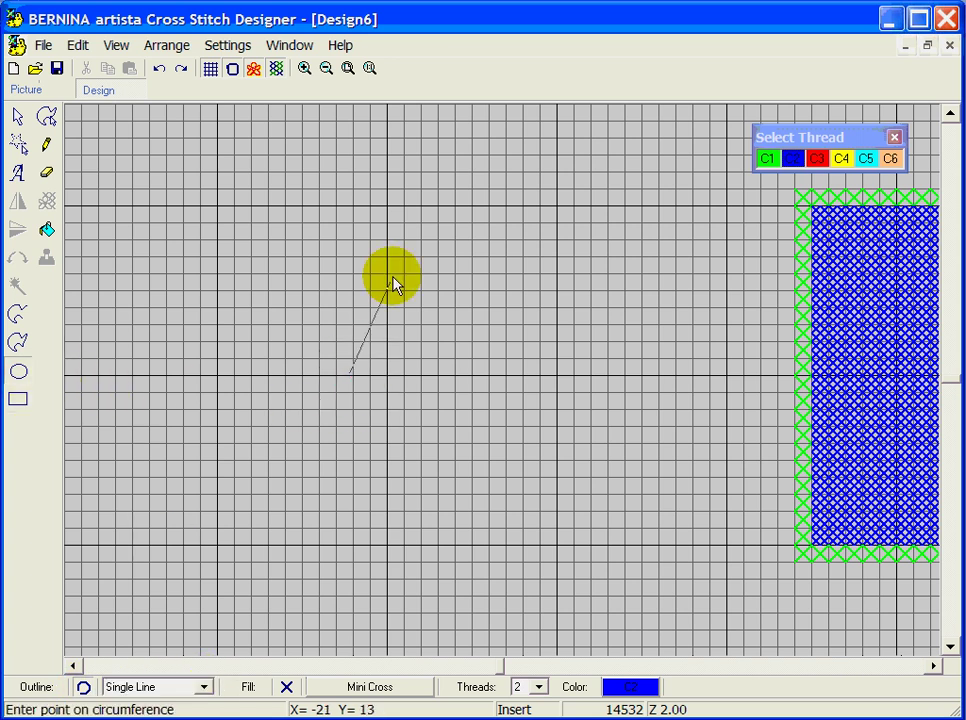
{"action": "left_click", "coordinate": [350, 192]}
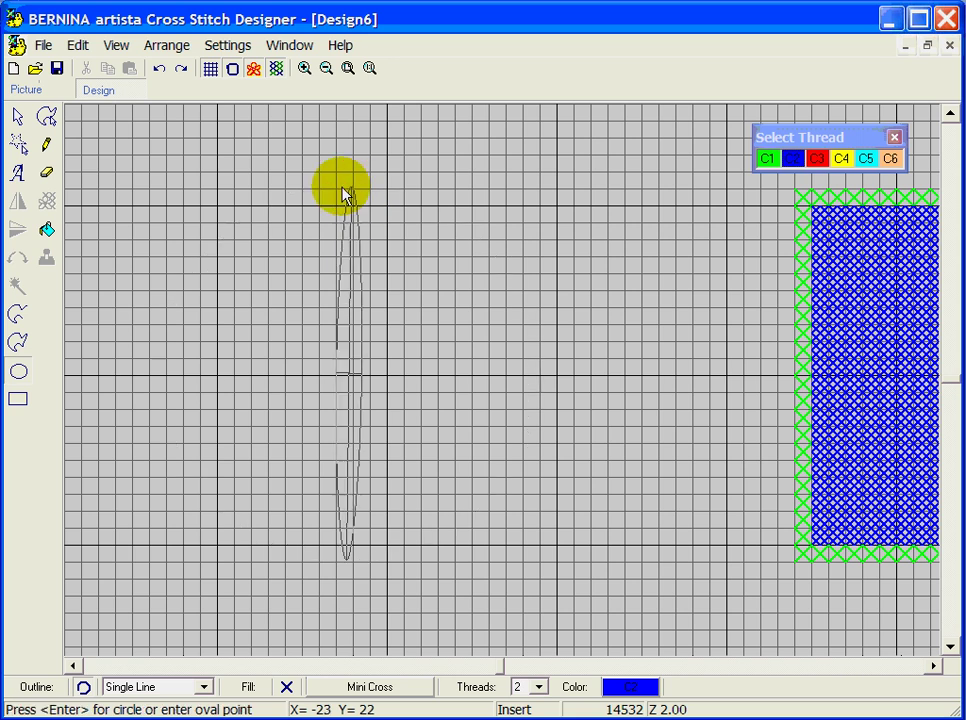
{"action": "key", "text": "Return"}
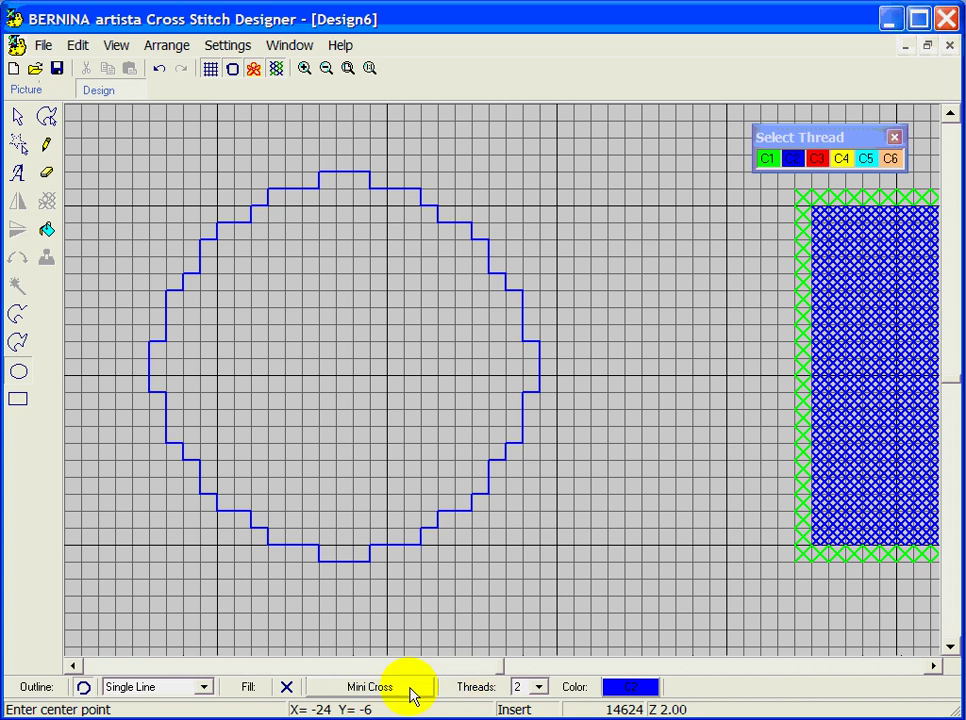
- Try to fill the circle outline's interior with Elongated Vertical Cross stitches in thread C3
{"action": "left_click", "coordinate": [358, 688]}
{"action": "left_click", "coordinate": [290, 687]}
{"action": "left_click", "coordinate": [360, 687]}
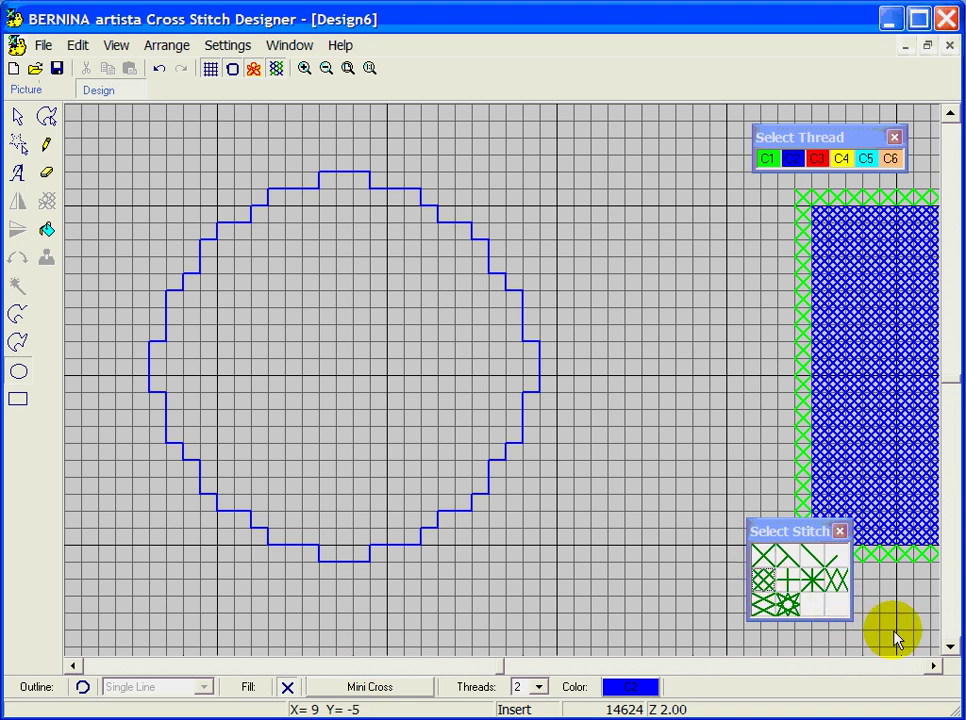
{"action": "left_click", "coordinate": [826, 578]}
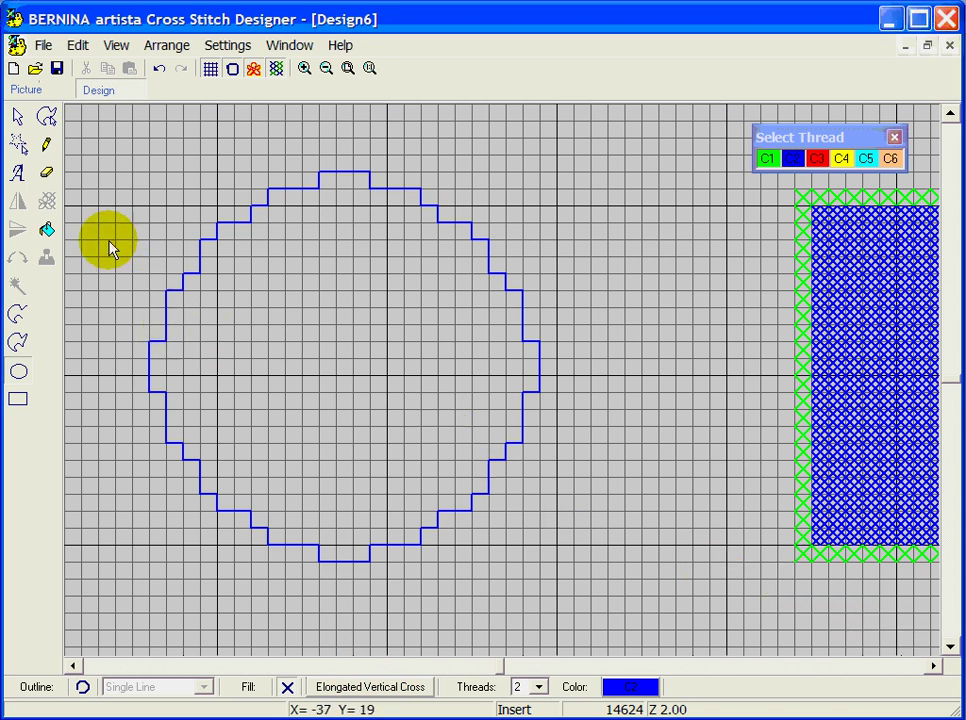
{"action": "left_click", "coordinate": [47, 233]}
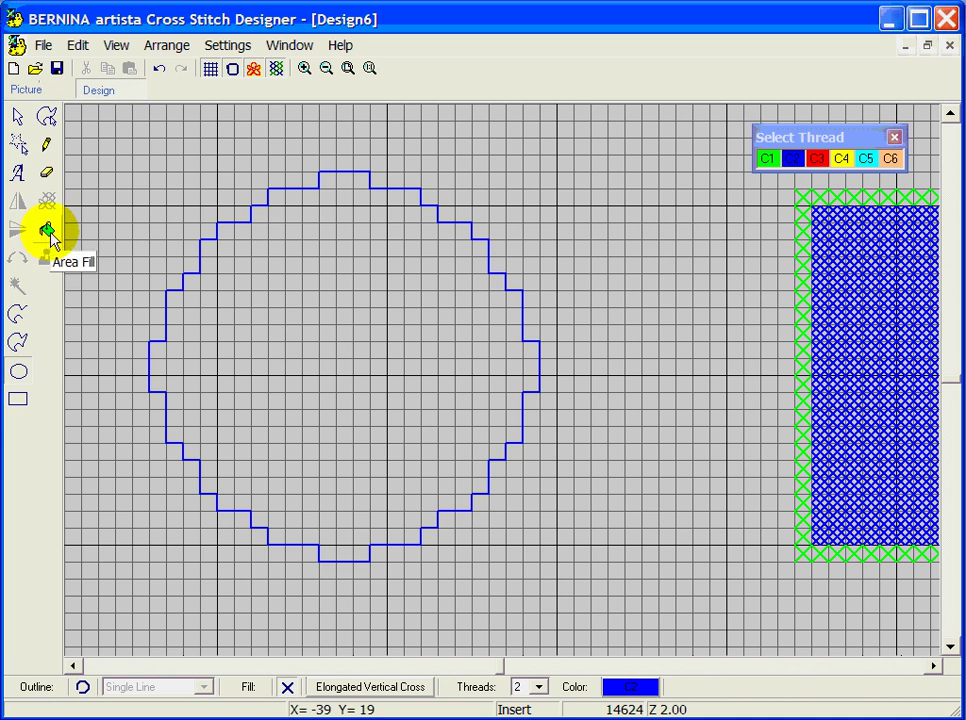
{"action": "left_click", "coordinate": [815, 158]}
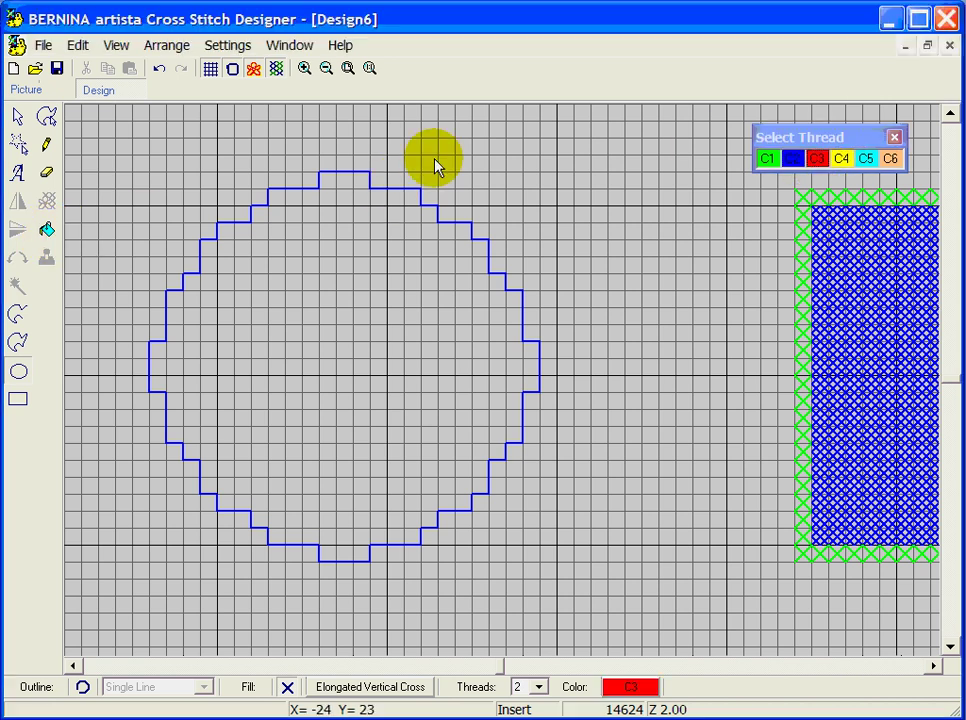
{"action": "left_click", "coordinate": [47, 230]}
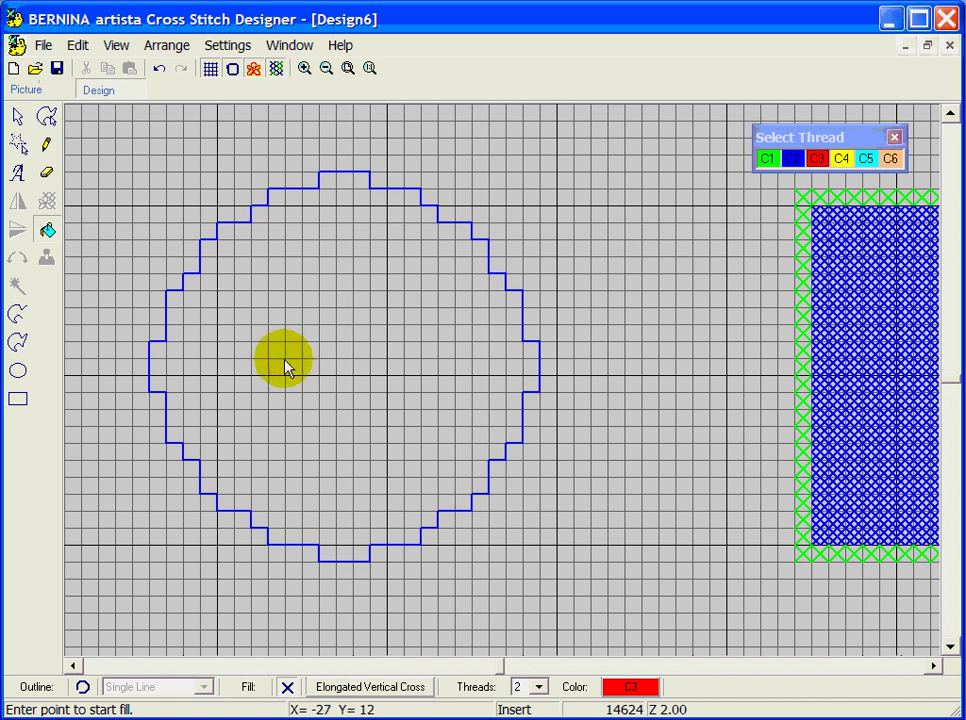
{"action": "left_click", "coordinate": [252, 350]}
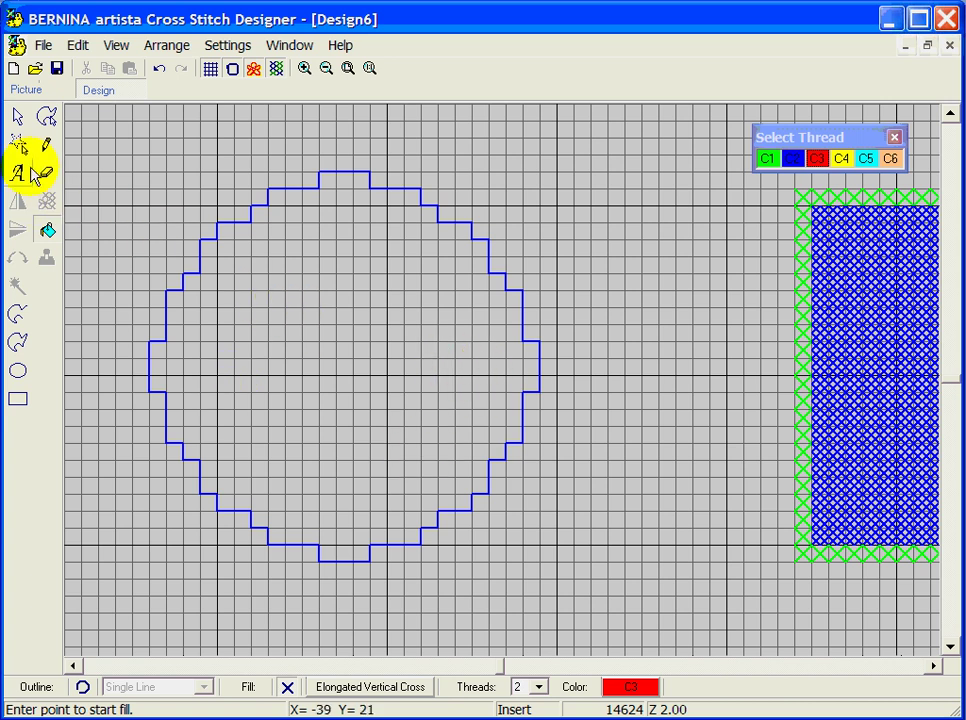
- Select the whole single-line circle outline with a surrounding rectangle and delete it
{"action": "left_click", "coordinate": [19, 118]}
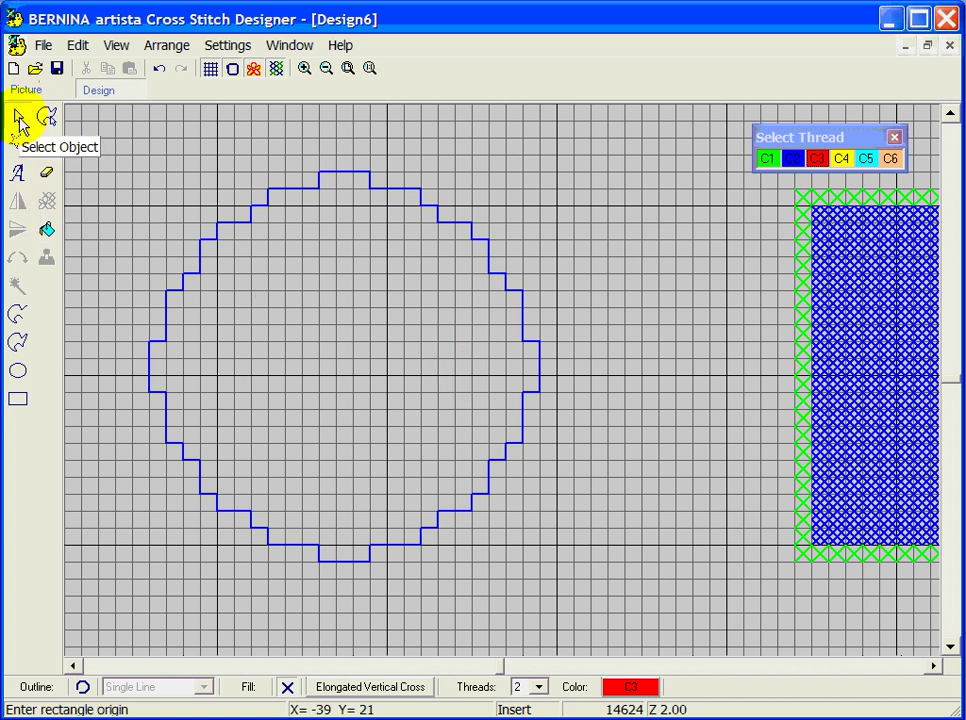
{"action": "left_click", "coordinate": [46, 172]}
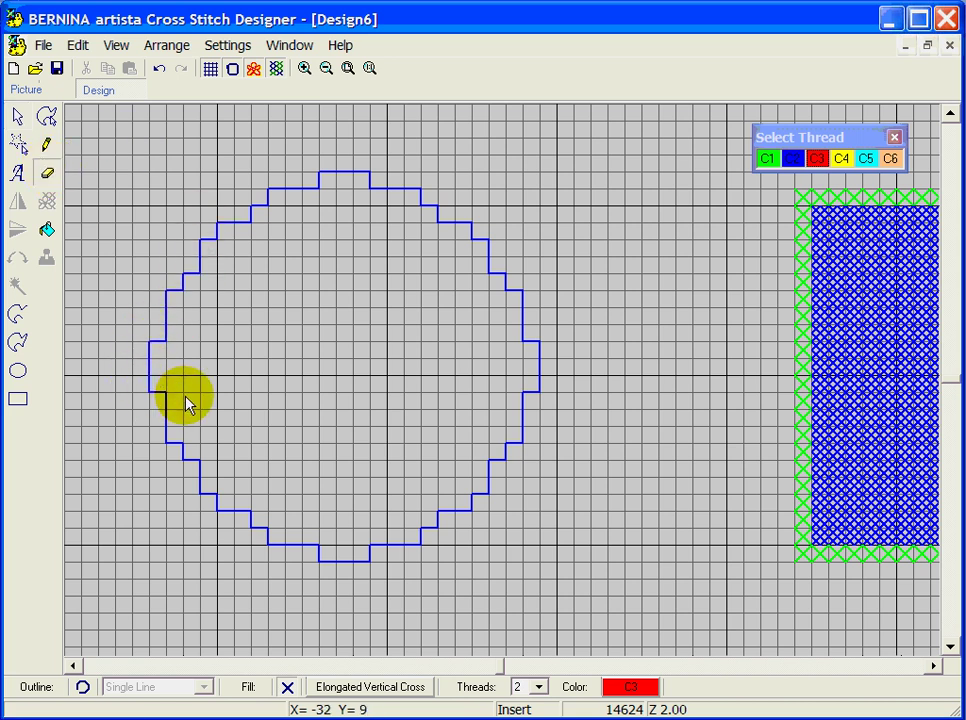
{"action": "left_click", "coordinate": [109, 156]}
{"action": "left_click", "coordinate": [590, 578]}
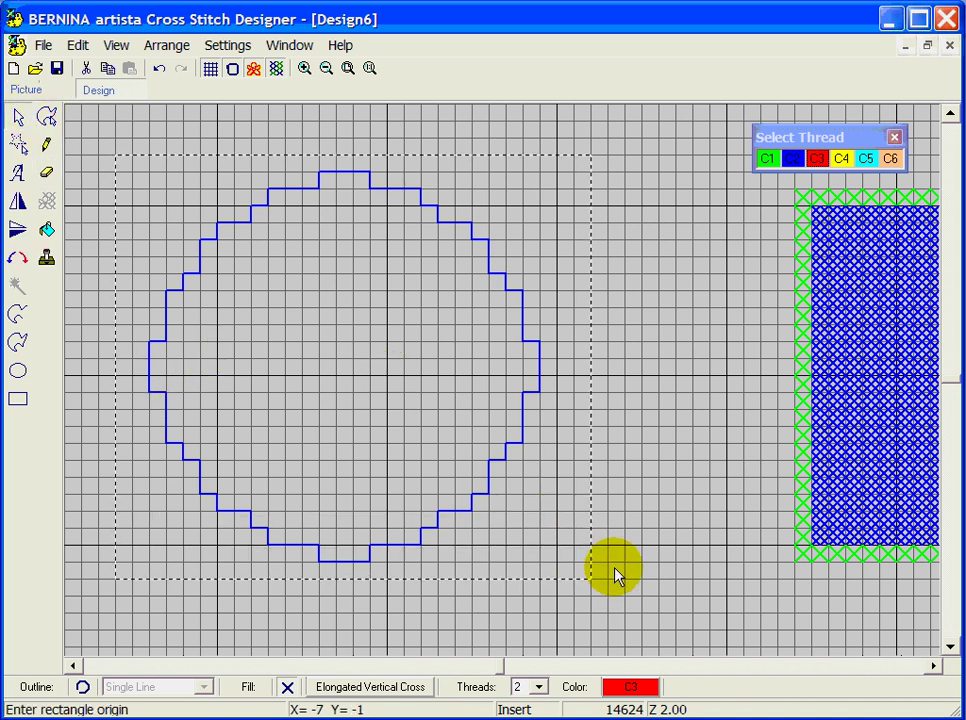
{"action": "key", "text": "Delete"}
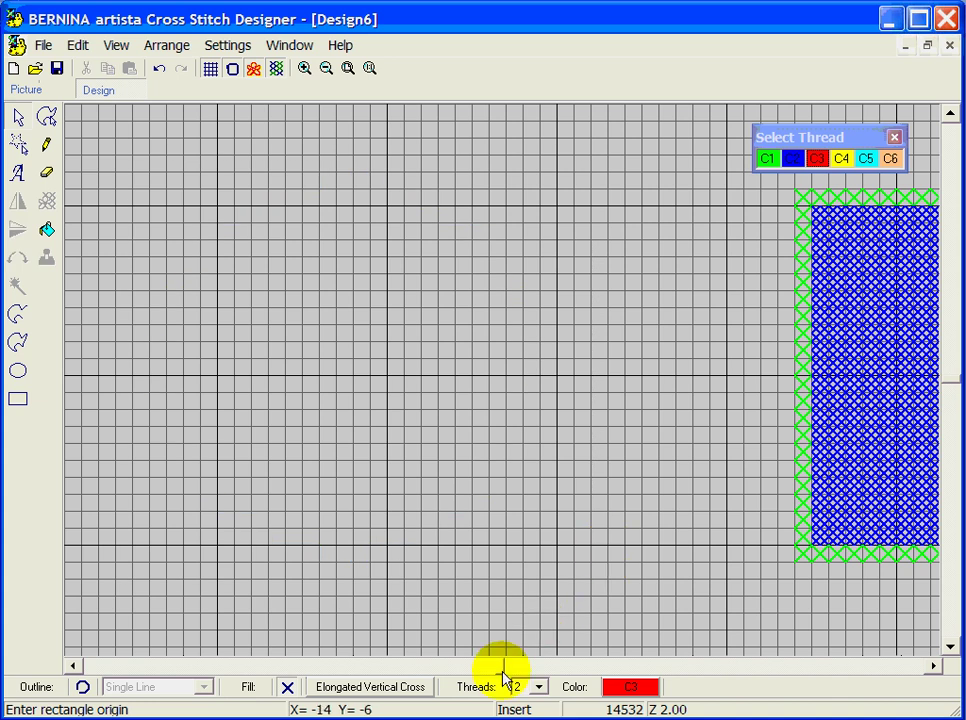
- Set the outline type to Current Cross Type, and switch to fill with Full Cross as the stitch type
{"action": "left_click", "coordinate": [82, 687]}
{"action": "left_click", "coordinate": [203, 687]}
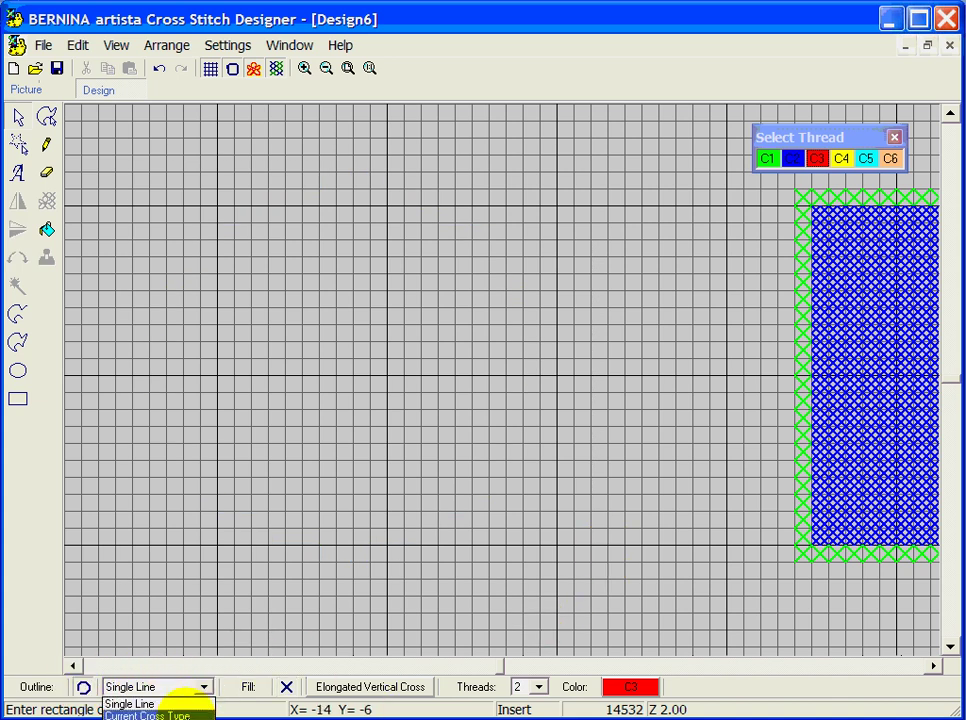
{"action": "left_click", "coordinate": [195, 713]}
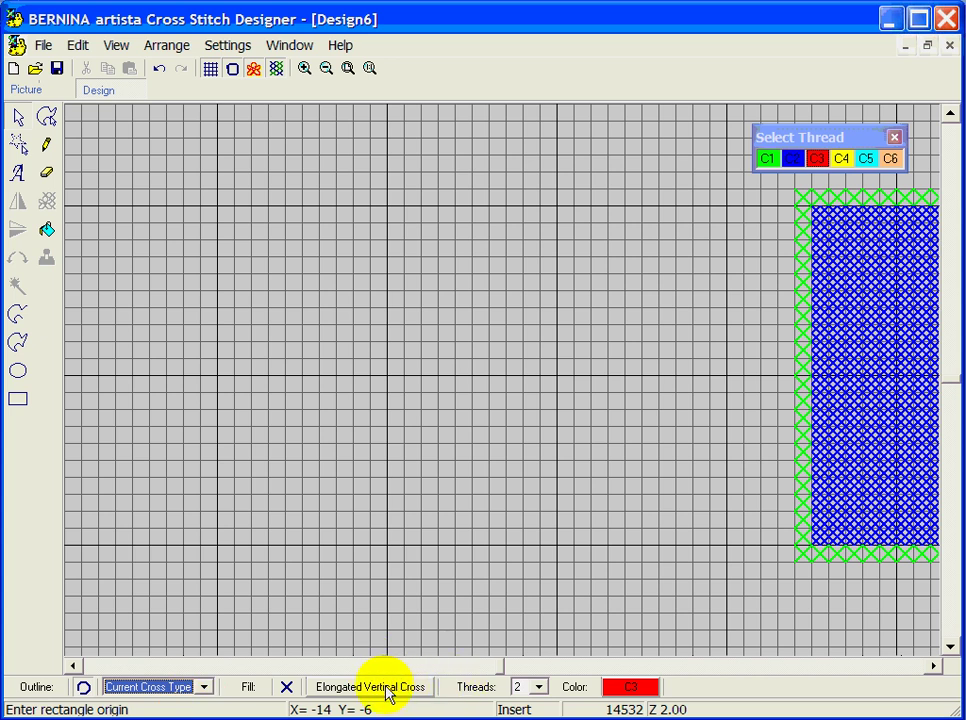
{"action": "left_click", "coordinate": [287, 687]}
{"action": "left_click", "coordinate": [335, 687]}
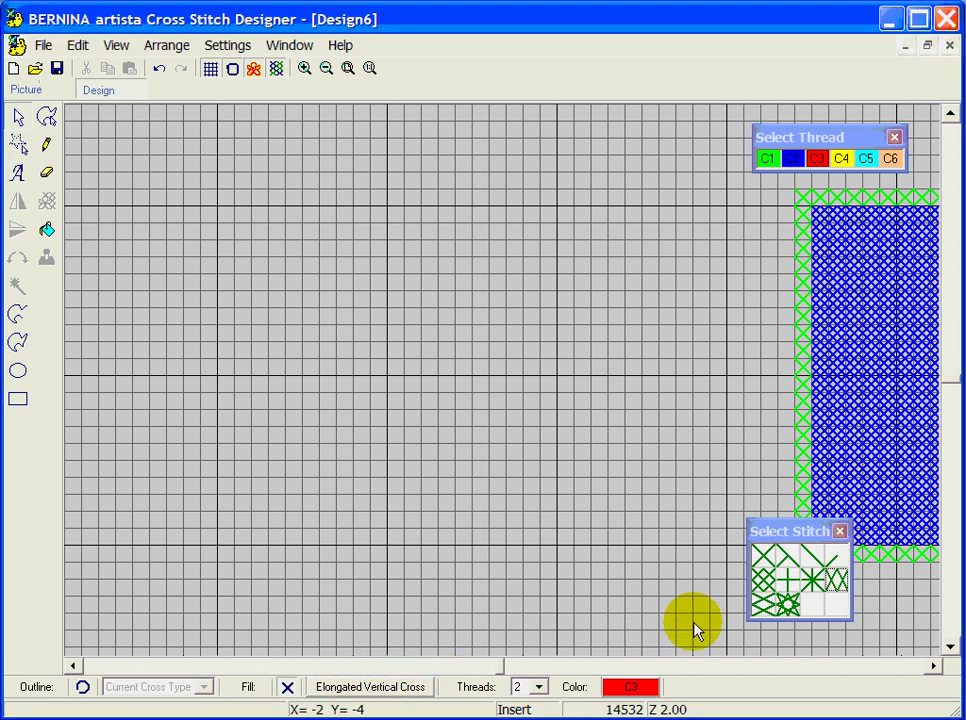
{"action": "left_click", "coordinate": [768, 564]}
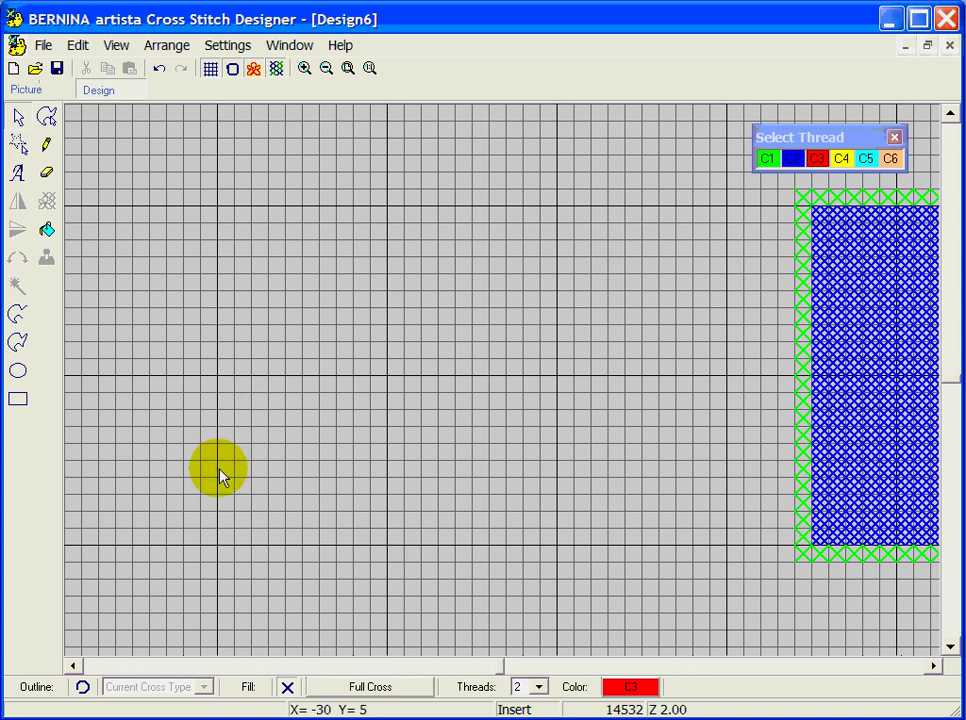
- Try a circle about 21 squares wide filled with Full Cross in thread C3, left of the rectangle, and undo it
{"action": "left_click", "coordinate": [18, 371]}
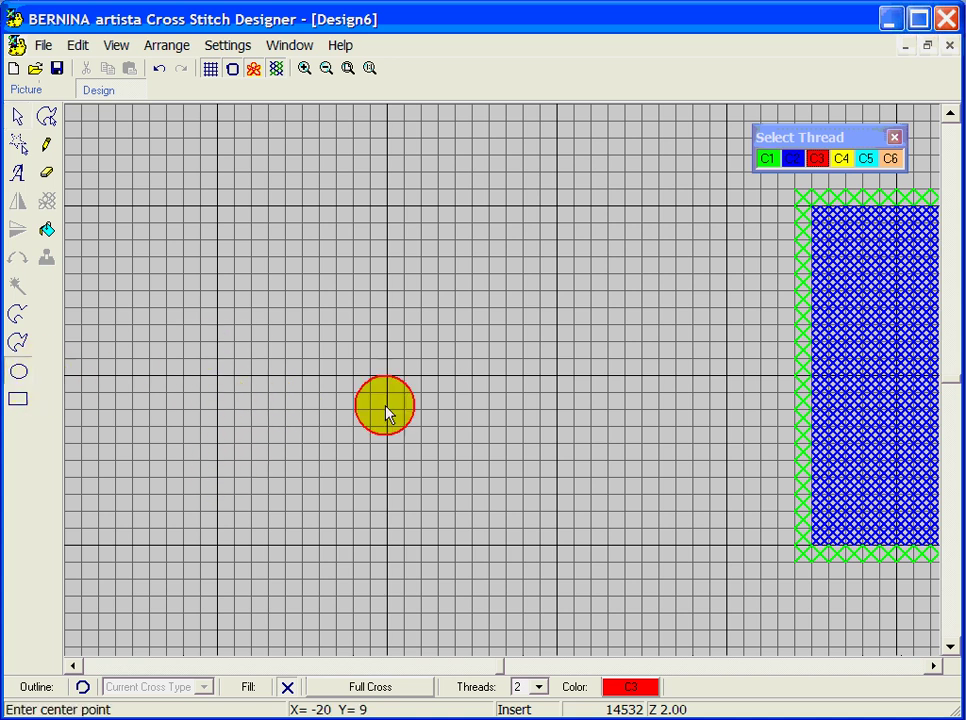
{"action": "left_click", "coordinate": [348, 382]}
{"action": "left_click", "coordinate": [349, 222]}
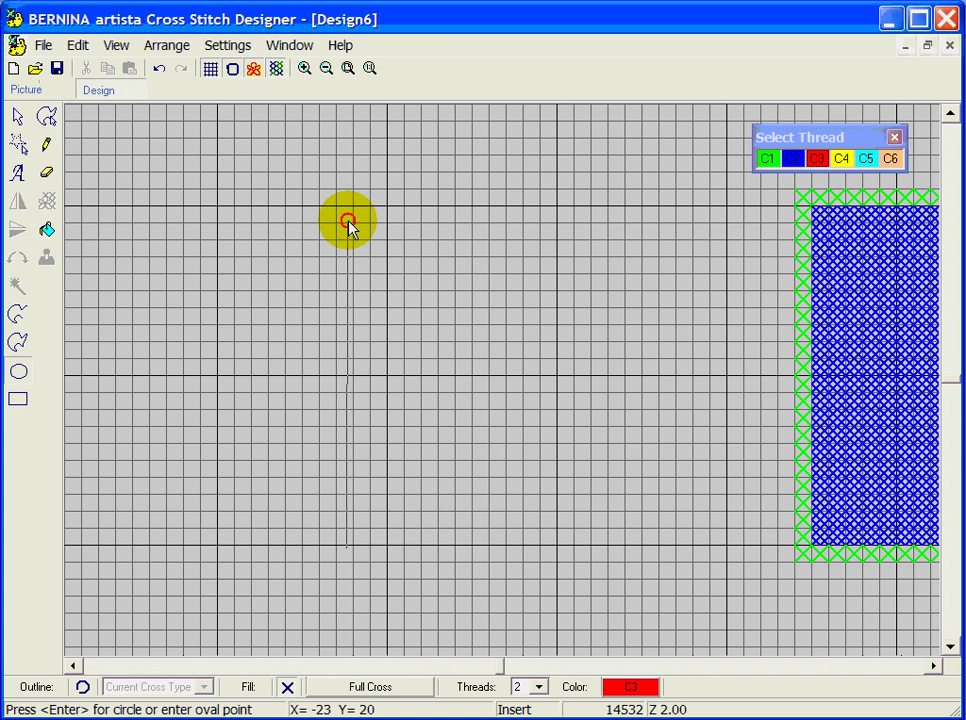
{"action": "key", "text": "Return"}
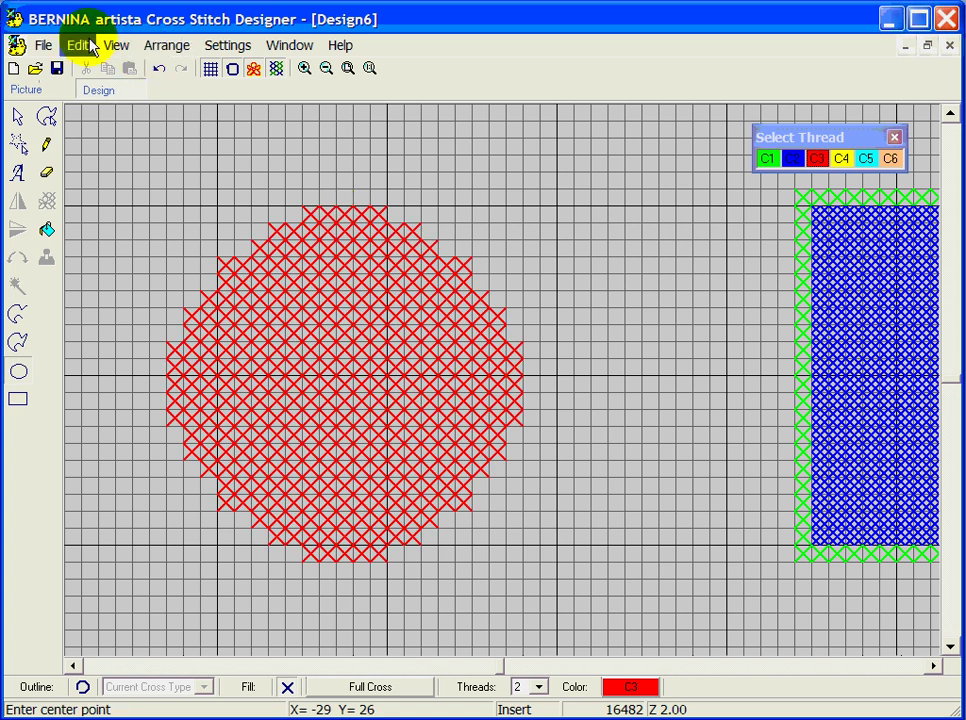
{"action": "left_click", "coordinate": [158, 68]}
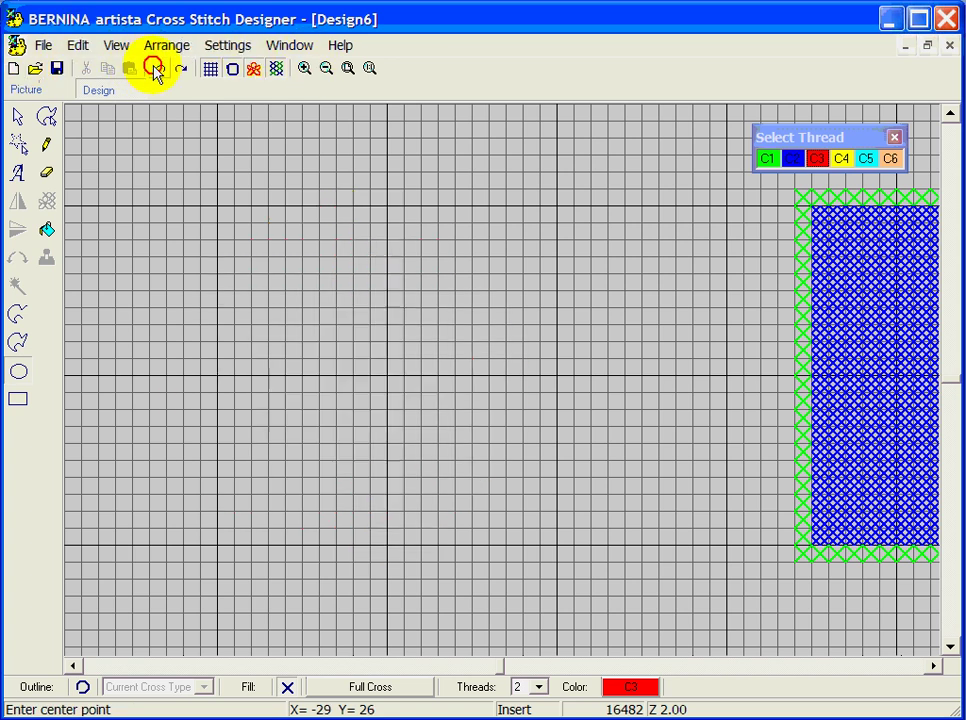
- Draw a circle outline about 25 squares wide in Current Cross Type with Full Cross and thread C3, left of the rectangle
{"action": "left_click", "coordinate": [82, 686]}
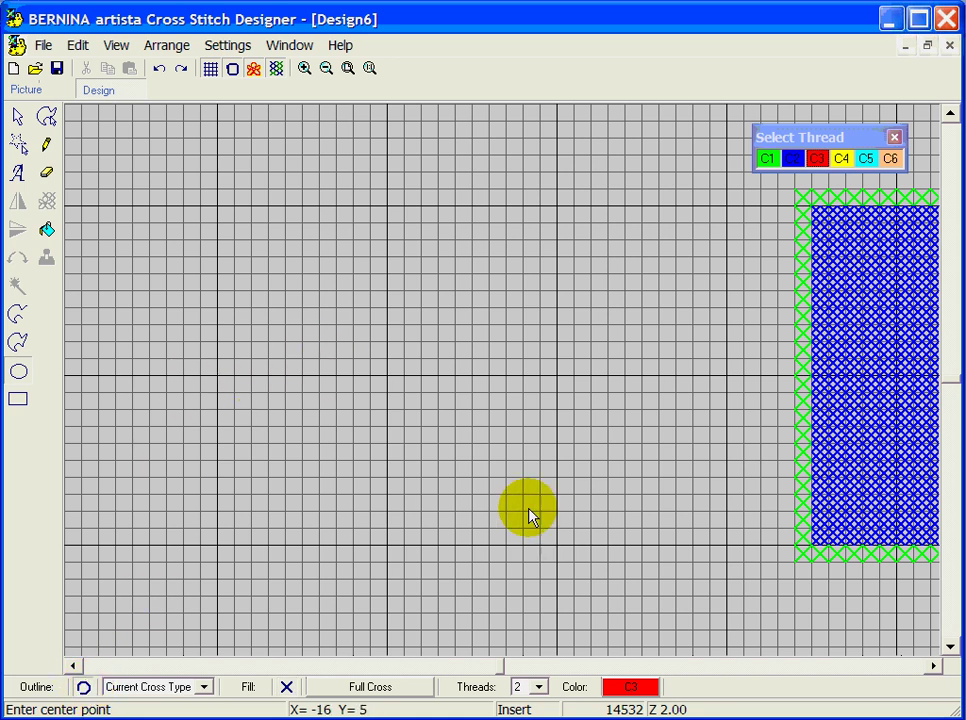
{"action": "left_click", "coordinate": [326, 398]}
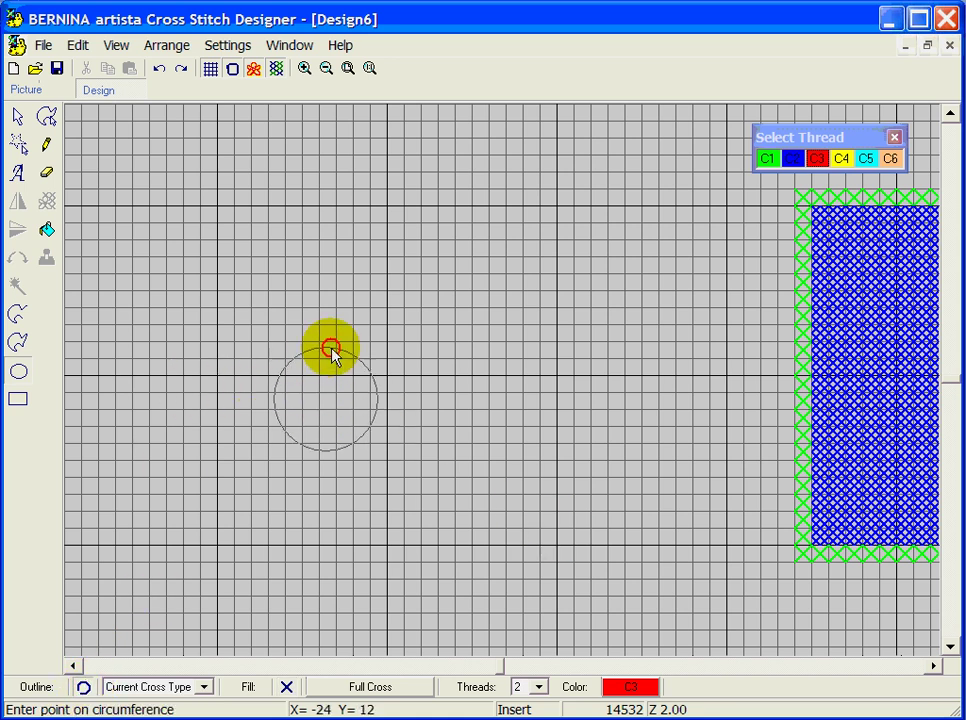
{"action": "left_click", "coordinate": [318, 208]}
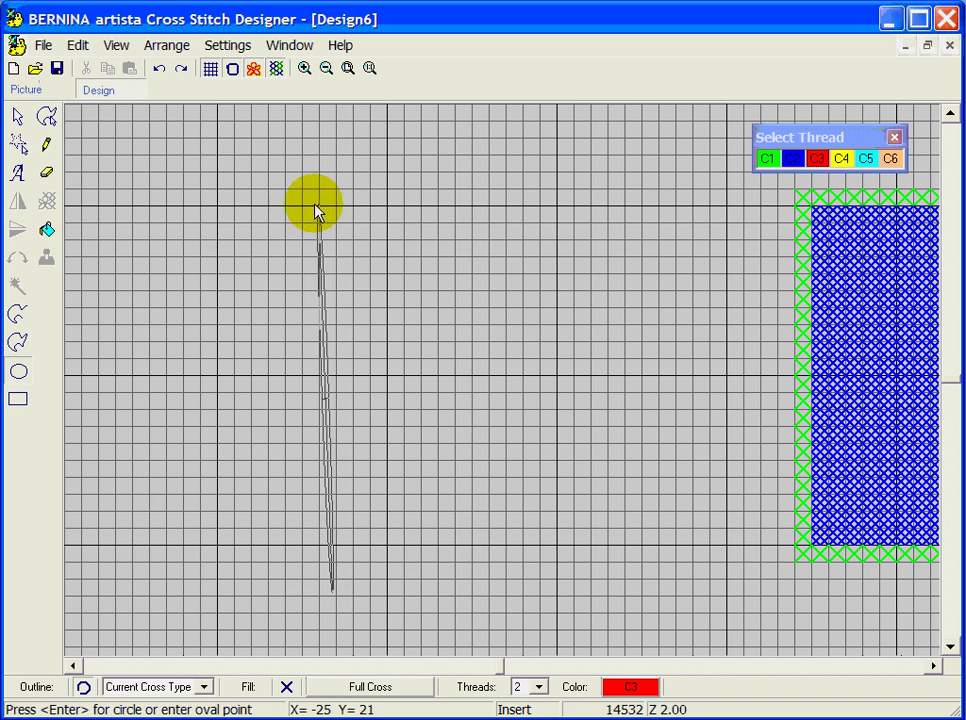
{"action": "key", "text": "Return"}
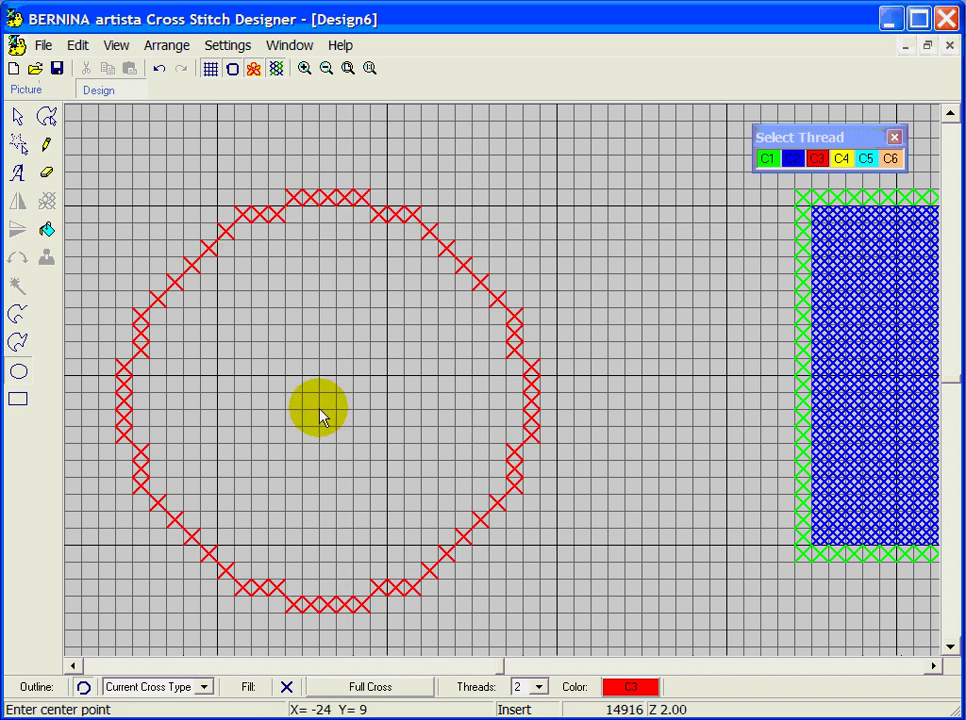
- Draw a second circle outline about 23 squares wide in thread C2, just inside the red circle
{"action": "left_click", "coordinate": [794, 161]}
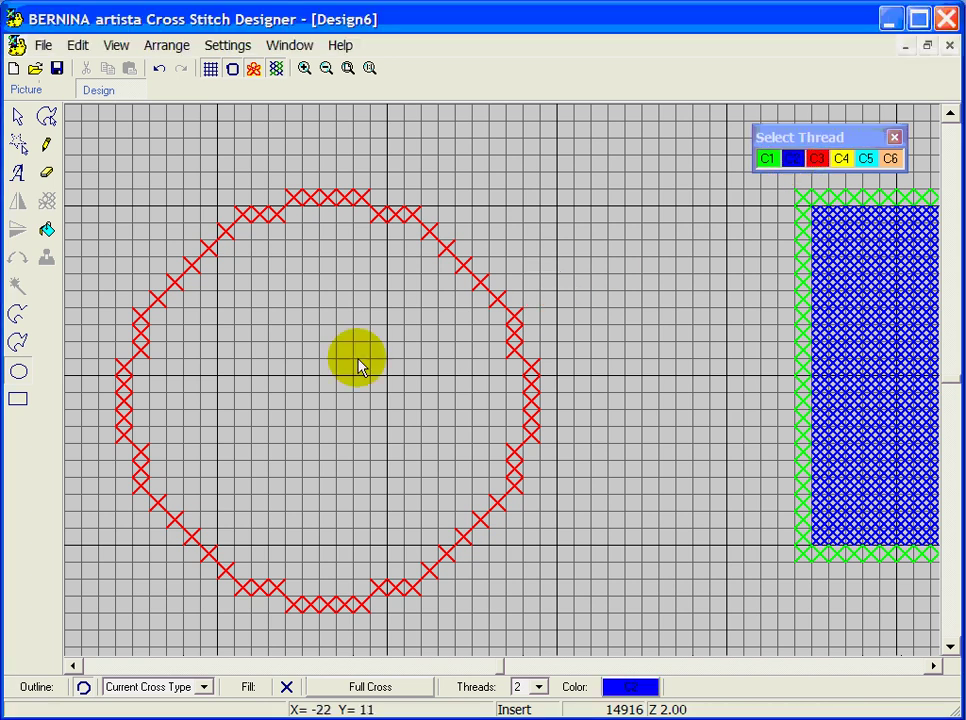
{"action": "left_click", "coordinate": [329, 401]}
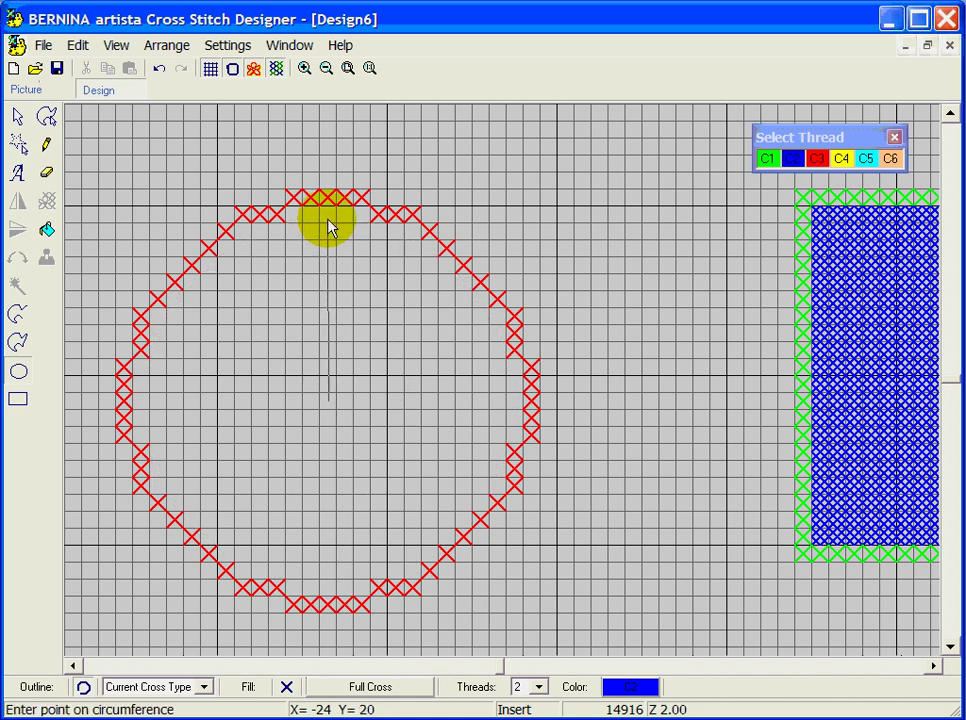
{"action": "left_click", "coordinate": [328, 218]}
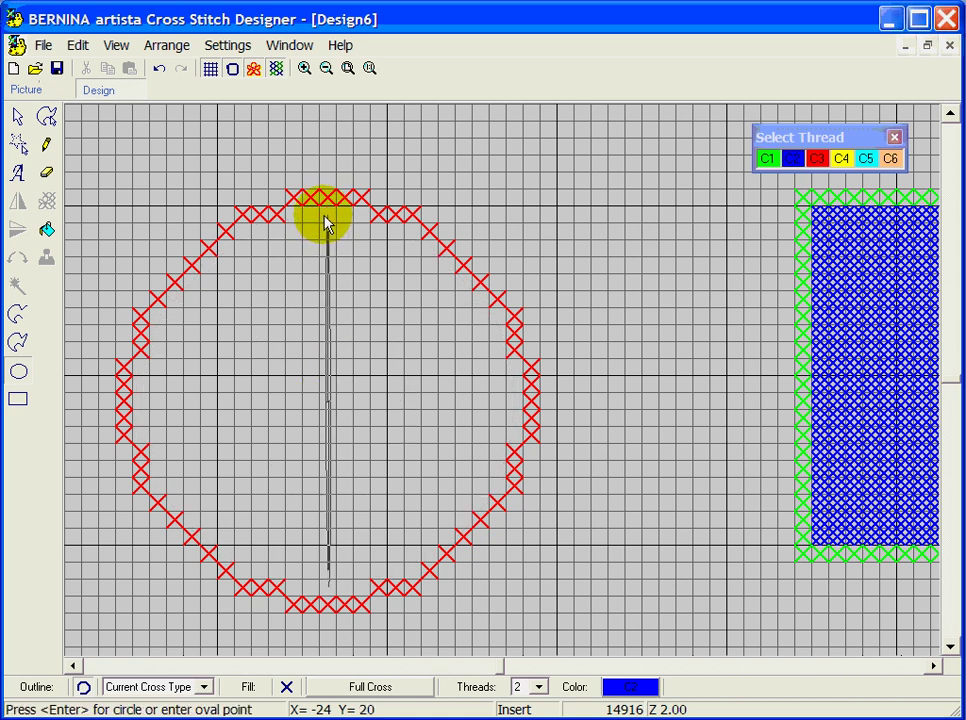
{"action": "key", "text": "Return"}
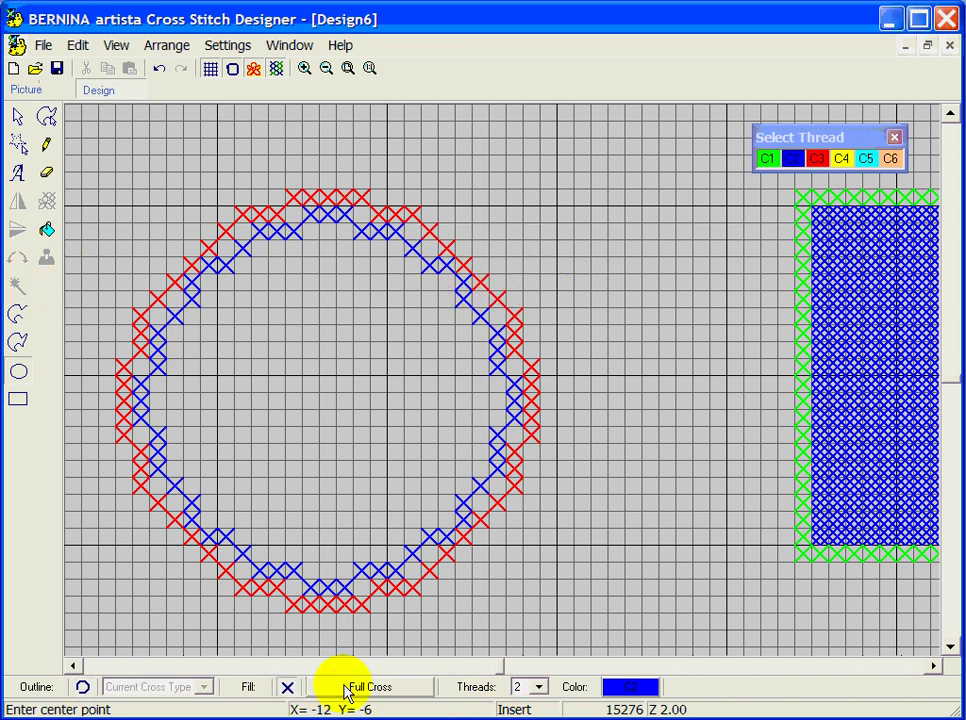
- Fill the inside of the blue circle with Elongated Vertical Cross stitches in thread C4
{"action": "left_click", "coordinate": [376, 688]}
{"action": "left_click", "coordinate": [834, 578]}
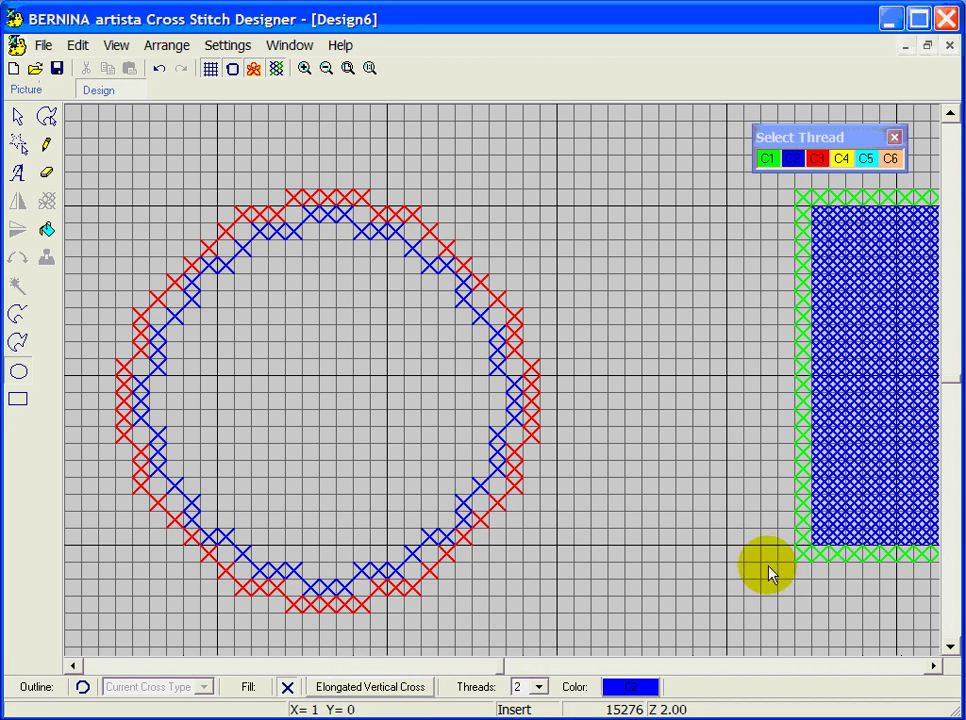
{"action": "left_click", "coordinate": [841, 158]}
{"action": "left_click", "coordinate": [47, 229]}
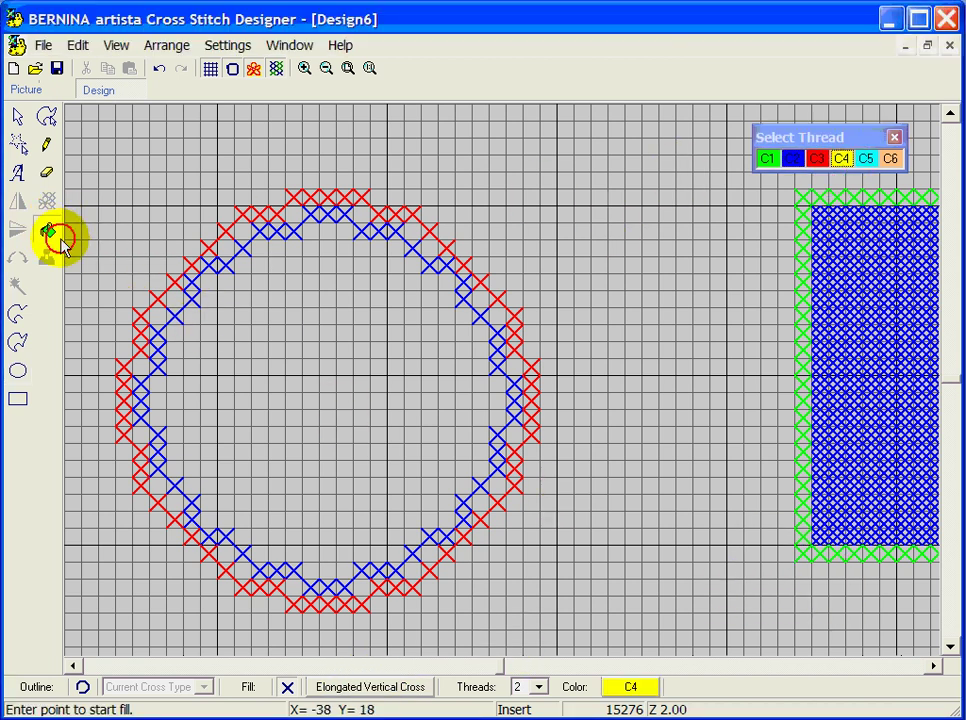
{"action": "left_click", "coordinate": [320, 380]}
{"action": "left_click", "coordinate": [372, 340]}
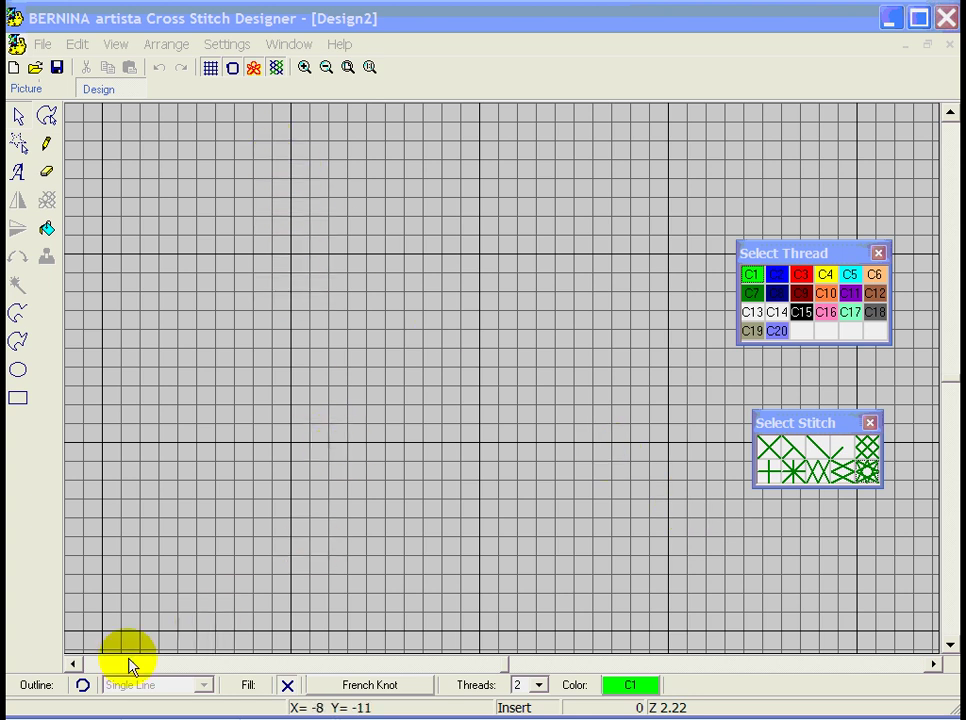
- In the empty design, draw a 21 by 15 square rectangle outline in Current Cross Type with Full Cross and thread C1
{"action": "left_click", "coordinate": [83, 688]}
{"action": "left_click", "coordinate": [202, 686]}
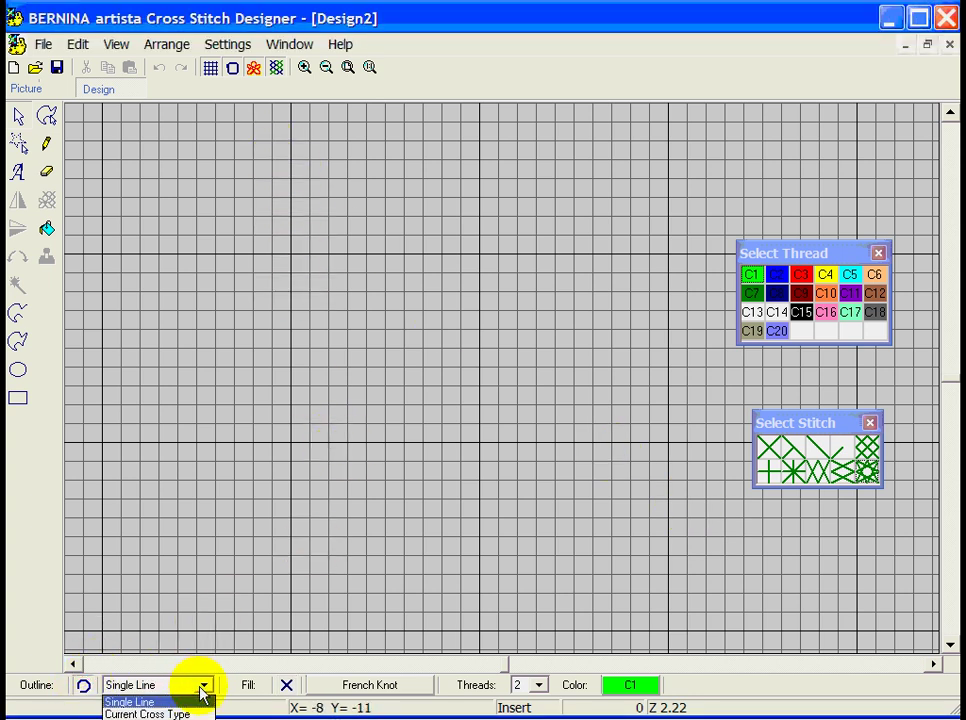
{"action": "left_click", "coordinate": [199, 714]}
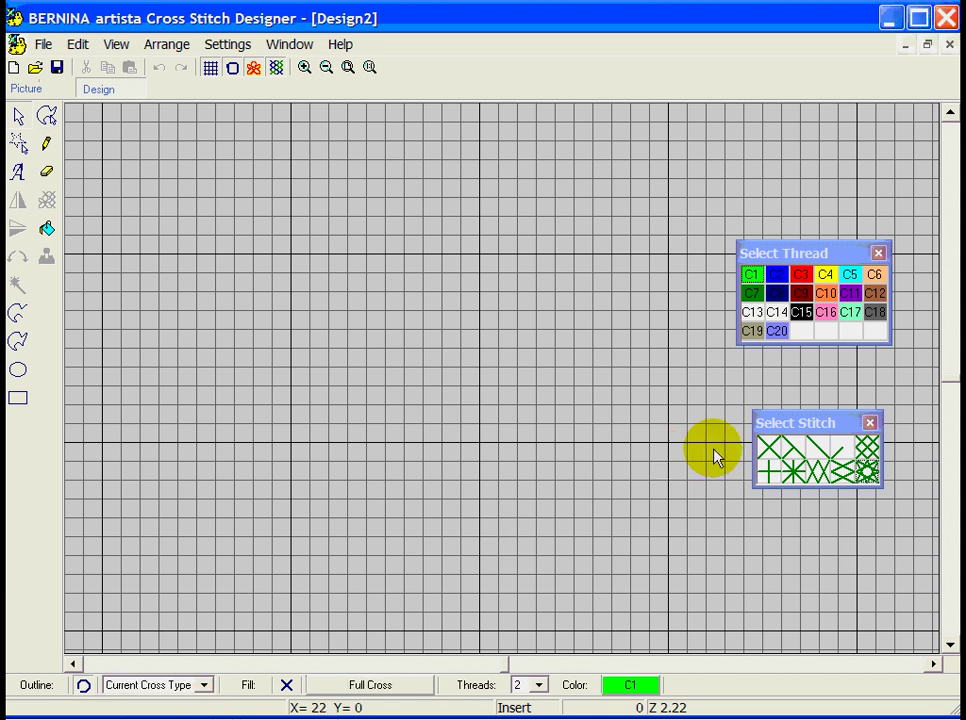
{"action": "left_click", "coordinate": [18, 398]}
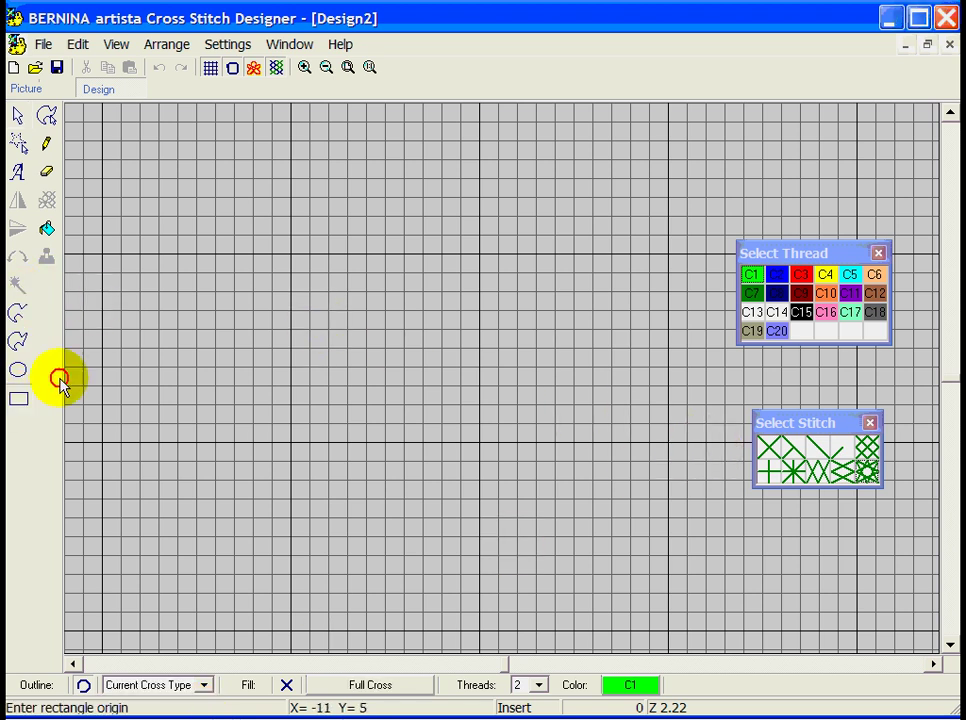
{"action": "left_click", "coordinate": [225, 208]}
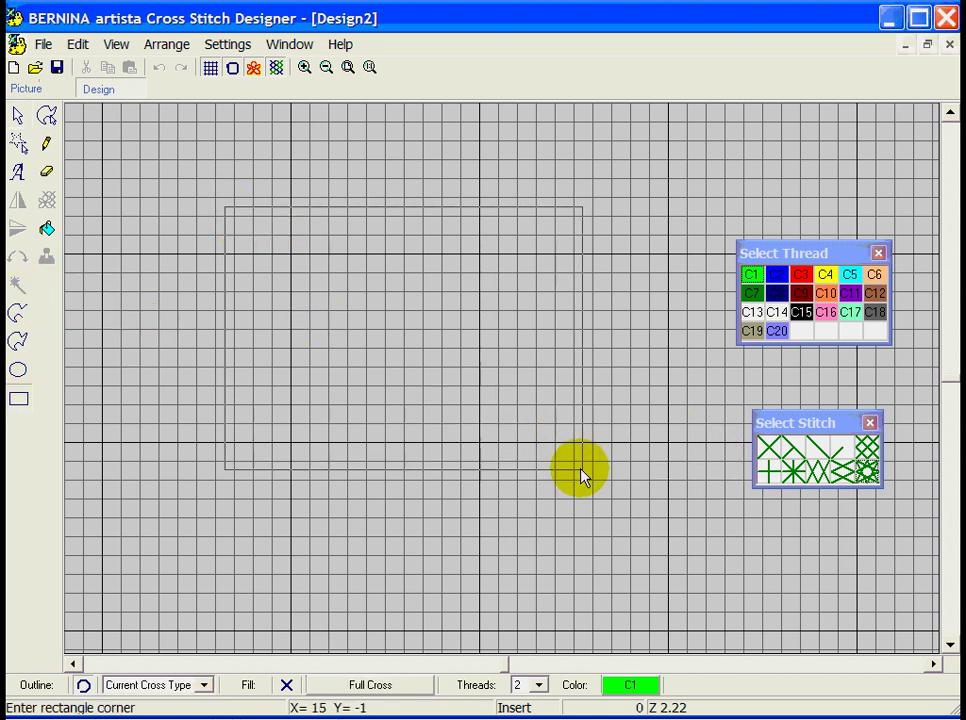
{"action": "left_click", "coordinate": [623, 492]}
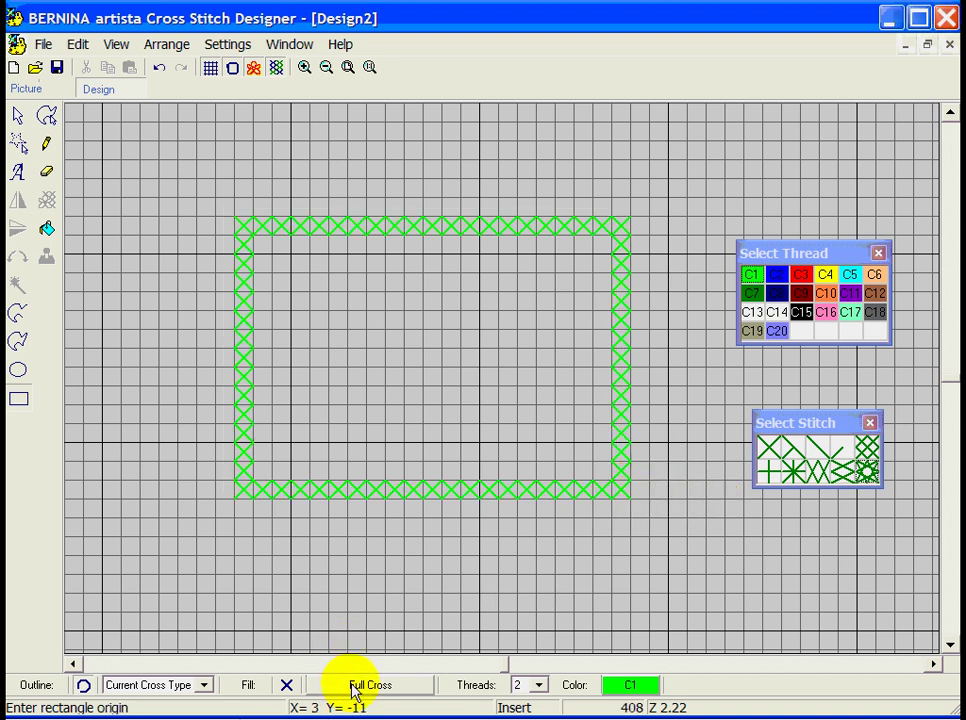
- Switch from outline to fill, with Mini Cross as the stitch type and thread C3, and start the flood fill tool
{"action": "left_click", "coordinate": [287, 686]}
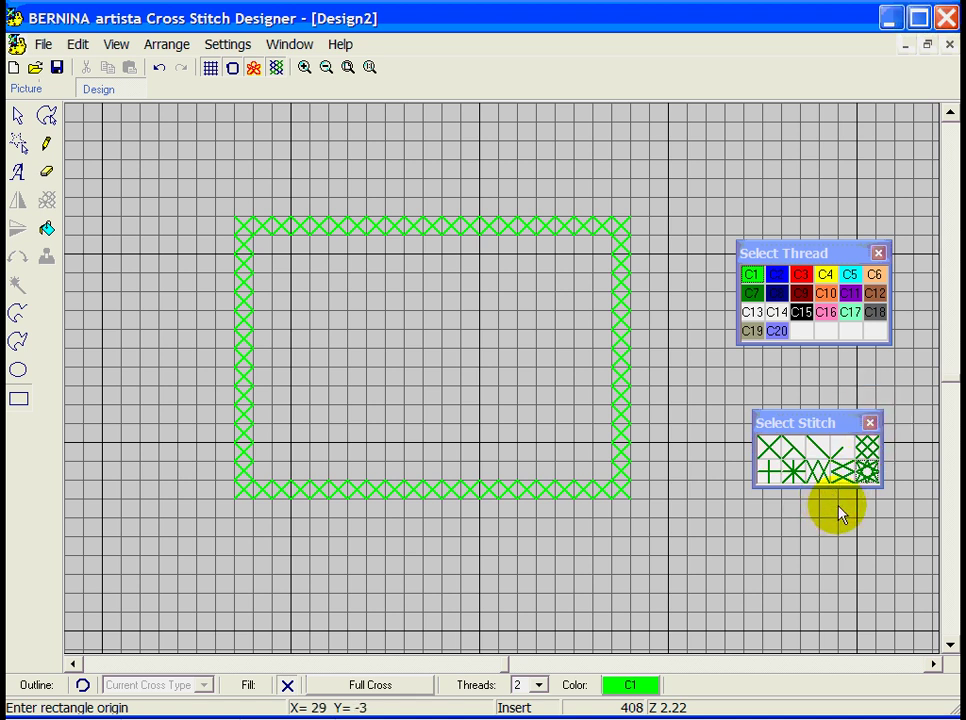
{"action": "left_click", "coordinate": [866, 452]}
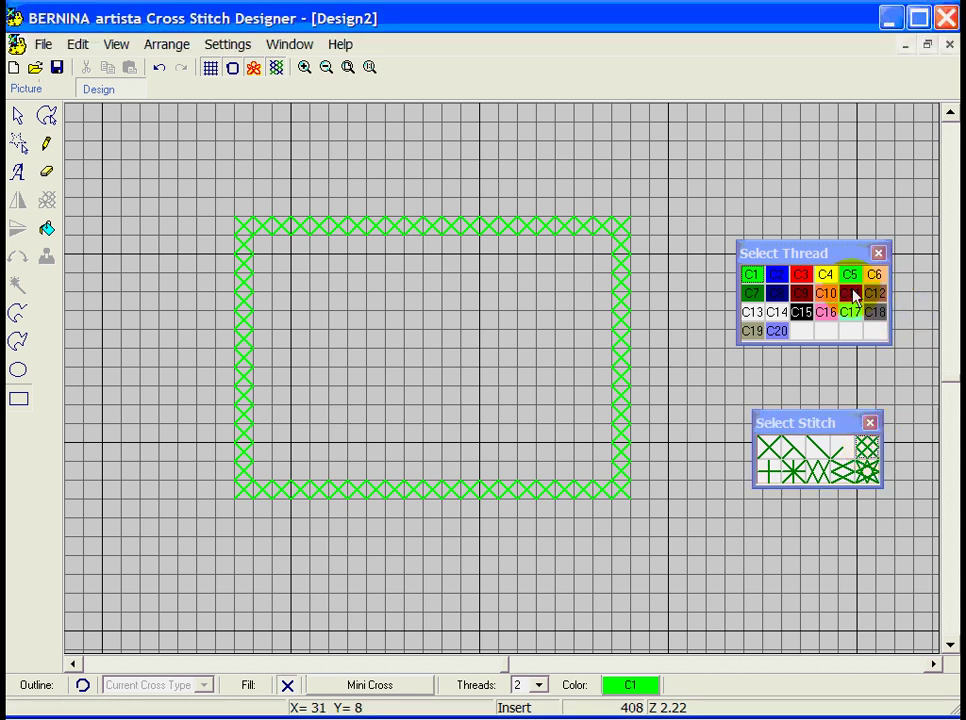
{"action": "left_click", "coordinate": [801, 273]}
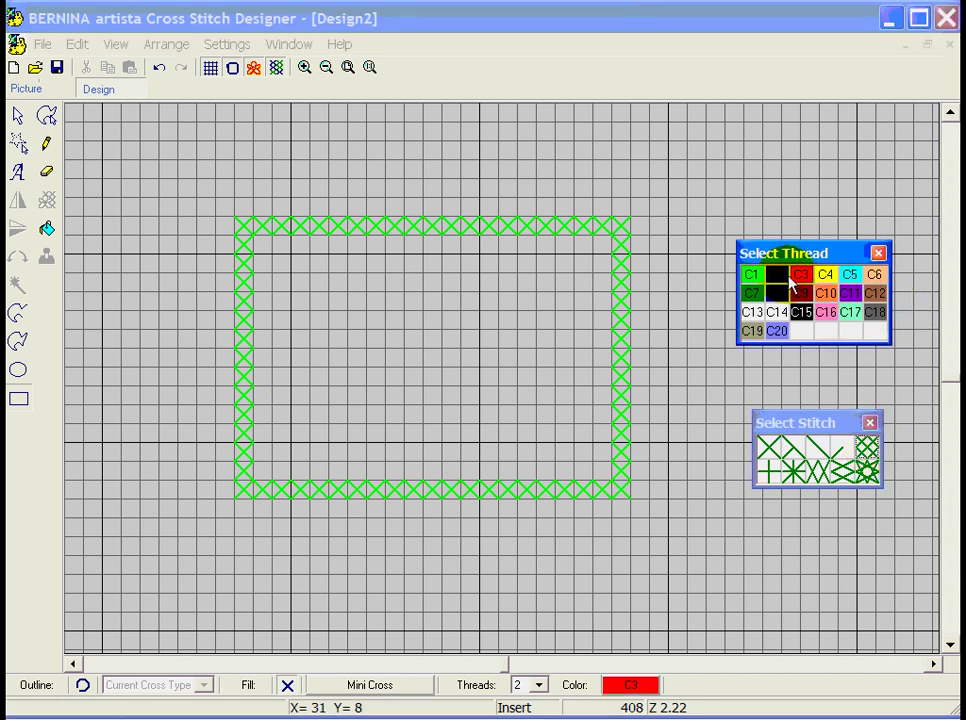
{"action": "left_click", "coordinate": [47, 231]}
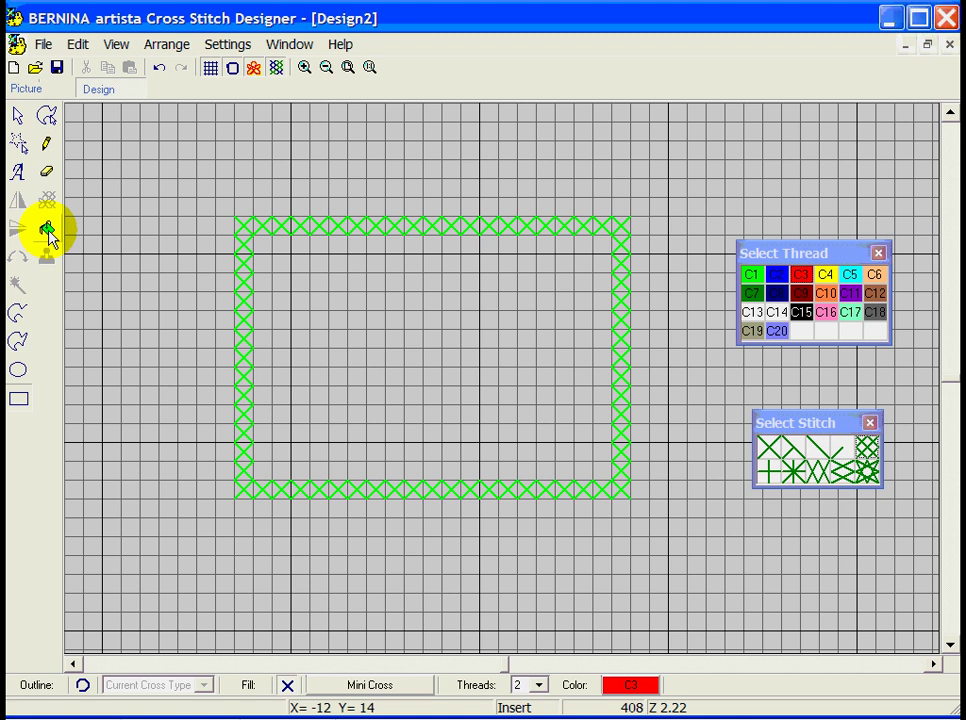
{"action": "left_click", "coordinate": [47, 231]}
- Try filling the rectangle with Mini Crosses in only the upper-left and lower-right quarters of each square, and undo it
{"action": "left_click", "coordinate": [345, 276]}
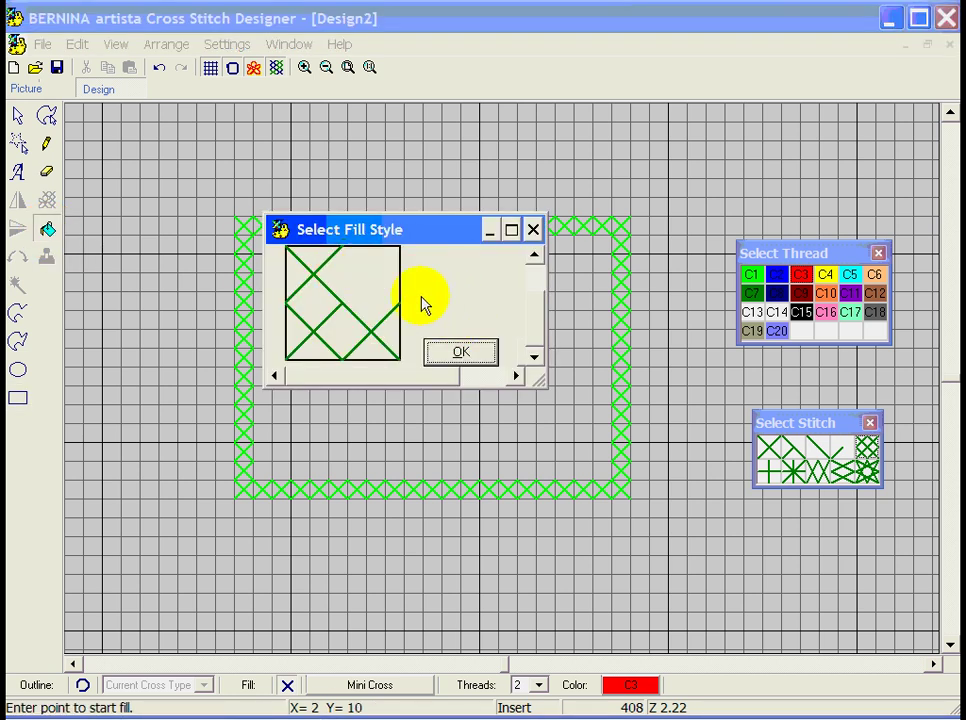
{"action": "left_click", "coordinate": [371, 343]}
{"action": "left_click", "coordinate": [314, 332]}
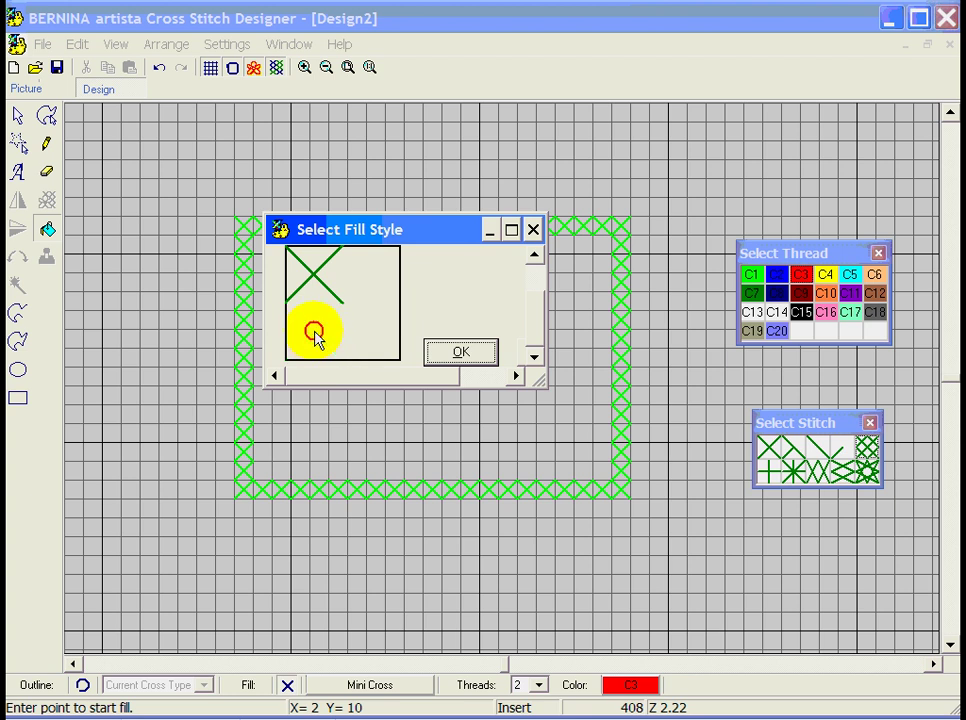
{"action": "left_click", "coordinate": [375, 348]}
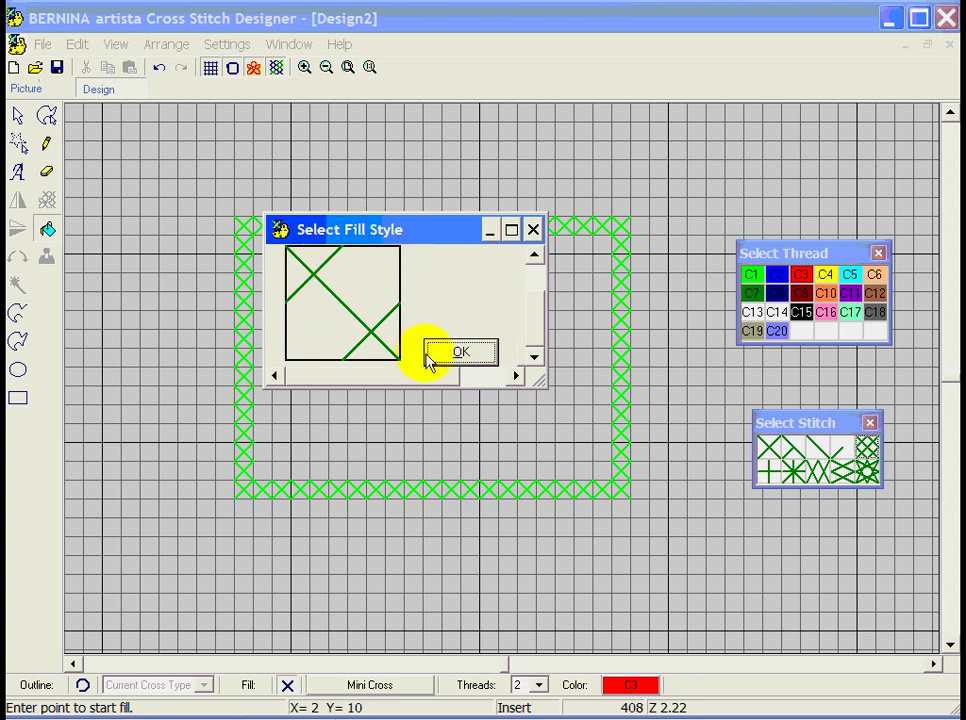
{"action": "left_click", "coordinate": [466, 356]}
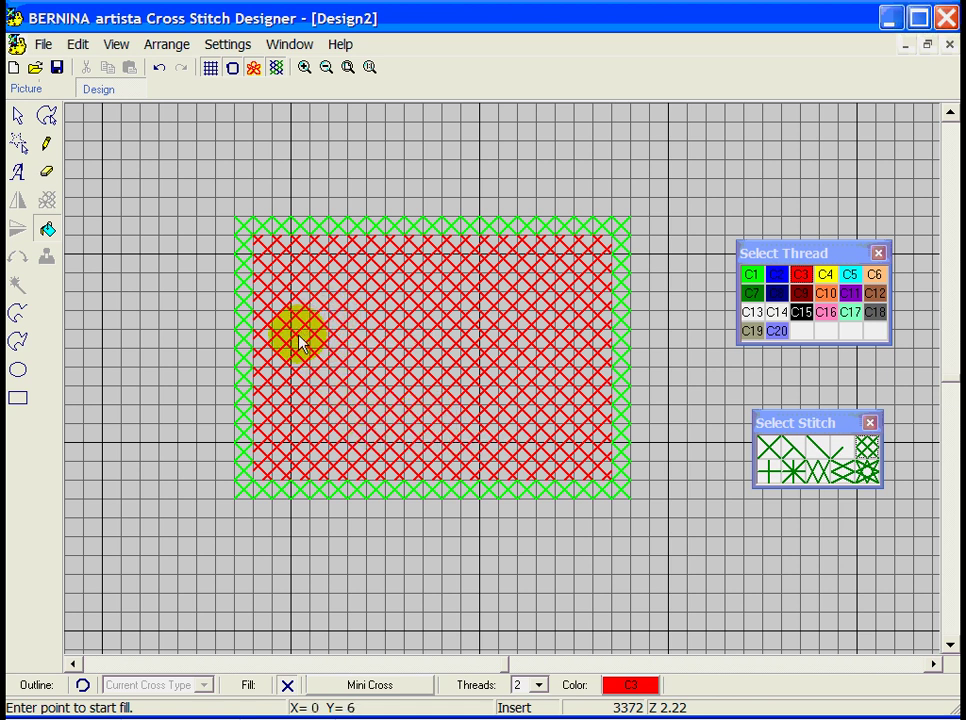
{"action": "left_click", "coordinate": [158, 69]}
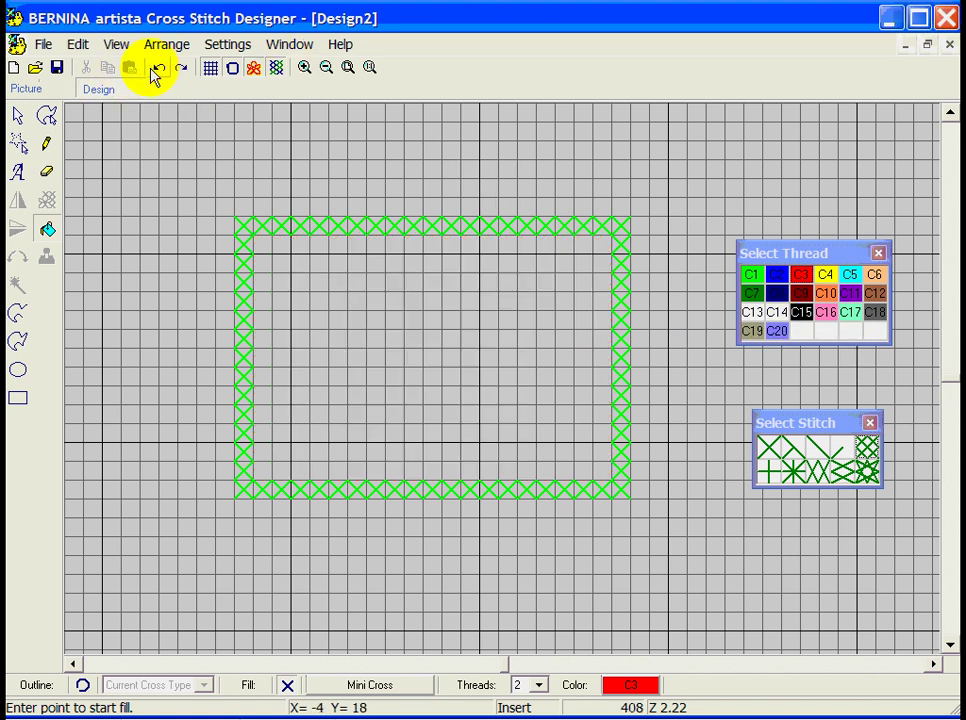
- Try filling the rectangle with Elongated Horizontal Cross stitches in the upper half of each square, and undo it
{"action": "left_click", "coordinate": [844, 474]}
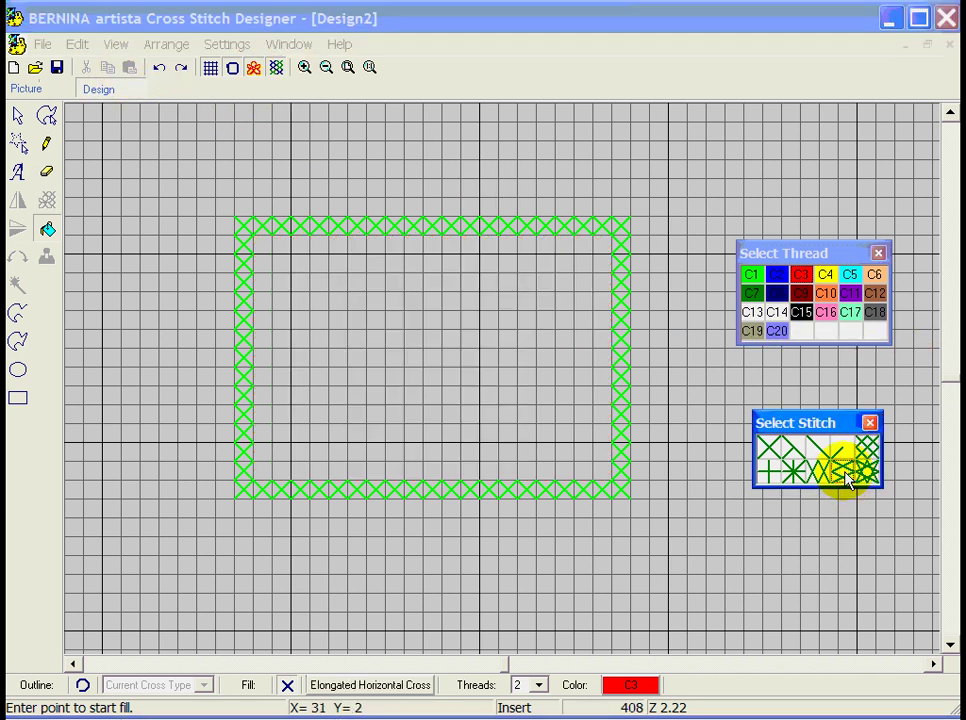
{"action": "left_click", "coordinate": [358, 313]}
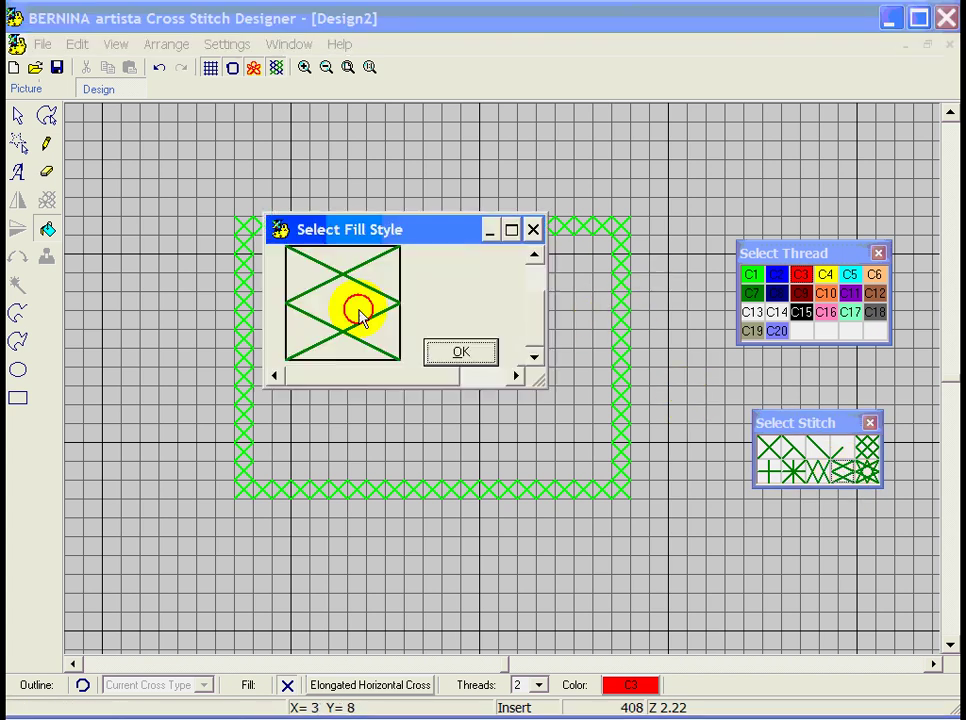
{"action": "left_click", "coordinate": [455, 355]}
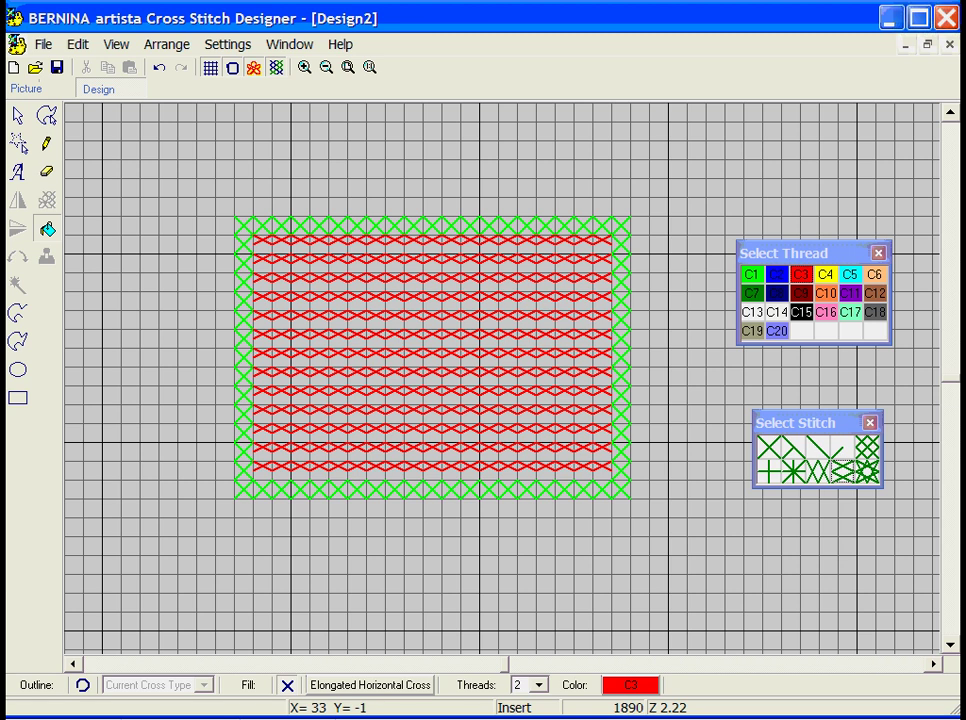
{"action": "left_click", "coordinate": [155, 68]}
- Try filling the rectangle with 1/4 Cross stitches in the lower-left quarter of each square, and undo it
{"action": "left_click", "coordinate": [838, 449]}
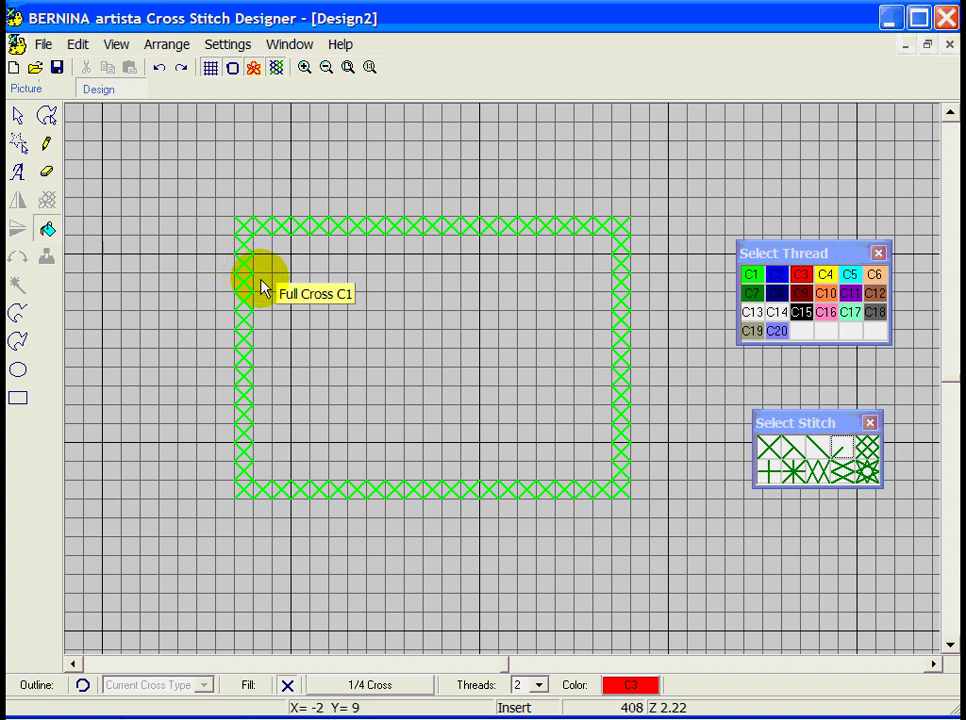
{"action": "left_click", "coordinate": [559, 368]}
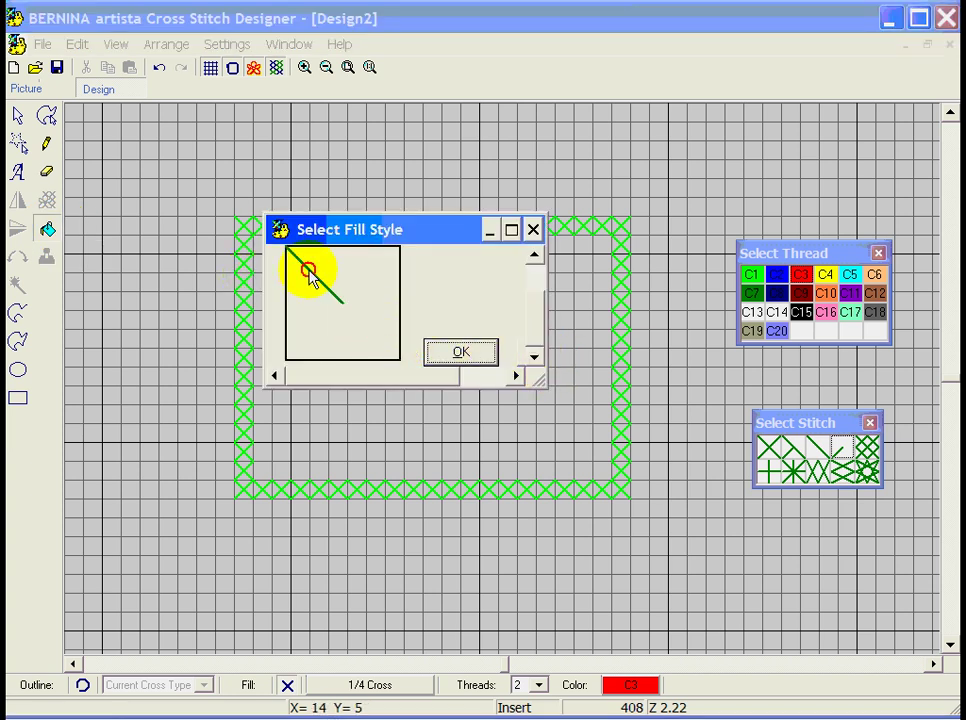
{"action": "left_click", "coordinate": [320, 346]}
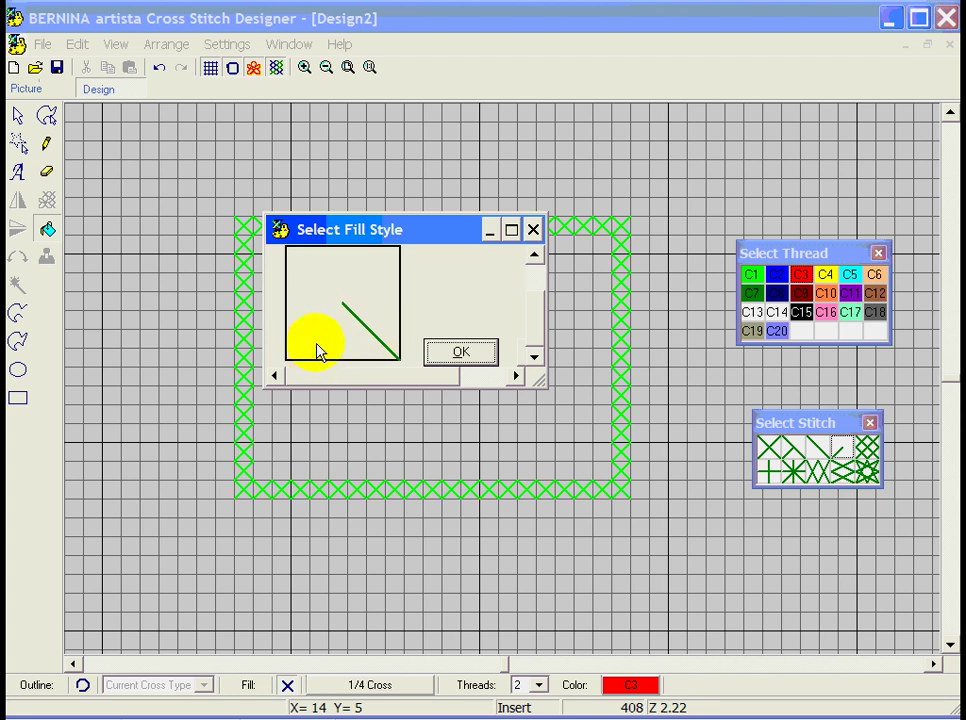
{"action": "left_click", "coordinate": [313, 328]}
{"action": "left_click", "coordinate": [330, 276]}
{"action": "left_click", "coordinate": [364, 283]}
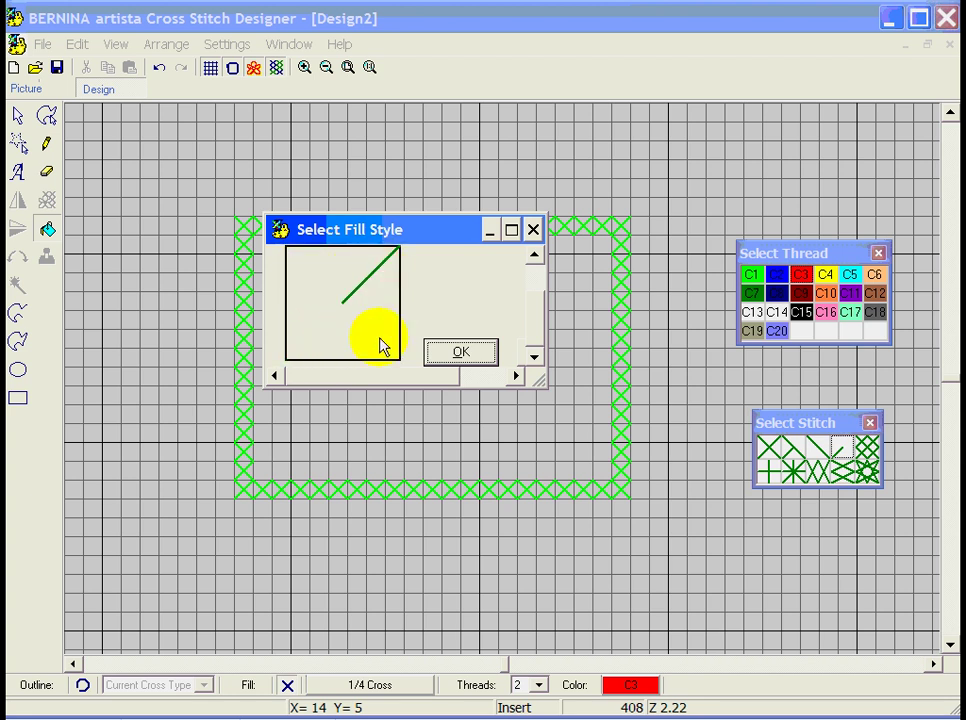
{"action": "left_click", "coordinate": [379, 338]}
{"action": "left_click", "coordinate": [332, 352]}
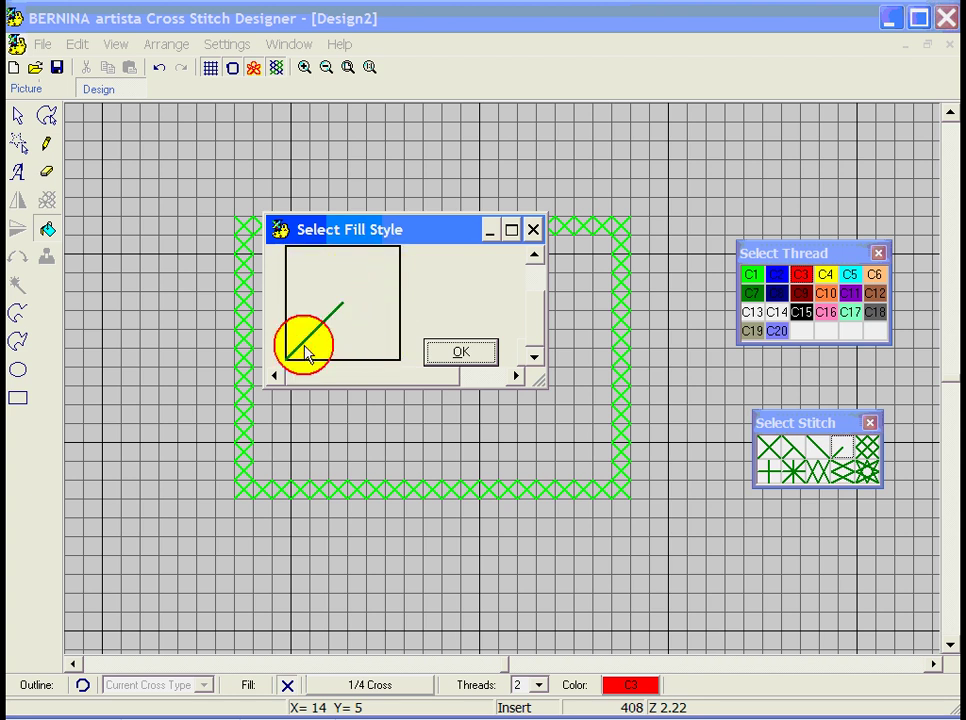
{"action": "left_click", "coordinate": [466, 351]}
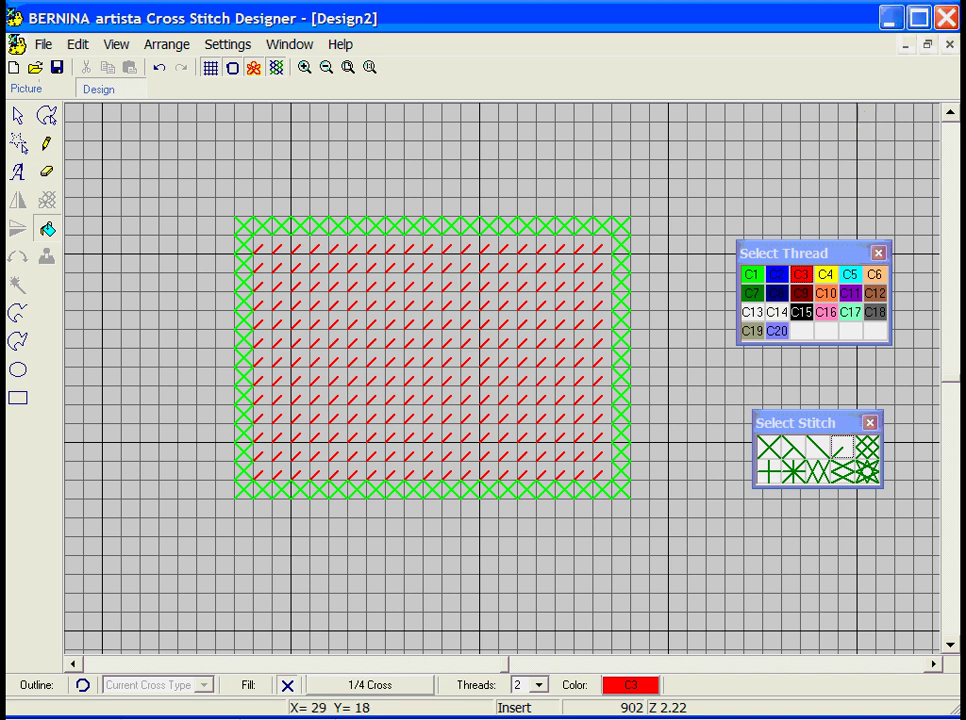
{"action": "left_click", "coordinate": [157, 73]}
- Try filling the rectangle with 3/4 Cross stitches whose short arm sits in the lower-left quarter of each square, and undo it
{"action": "left_click", "coordinate": [790, 452]}
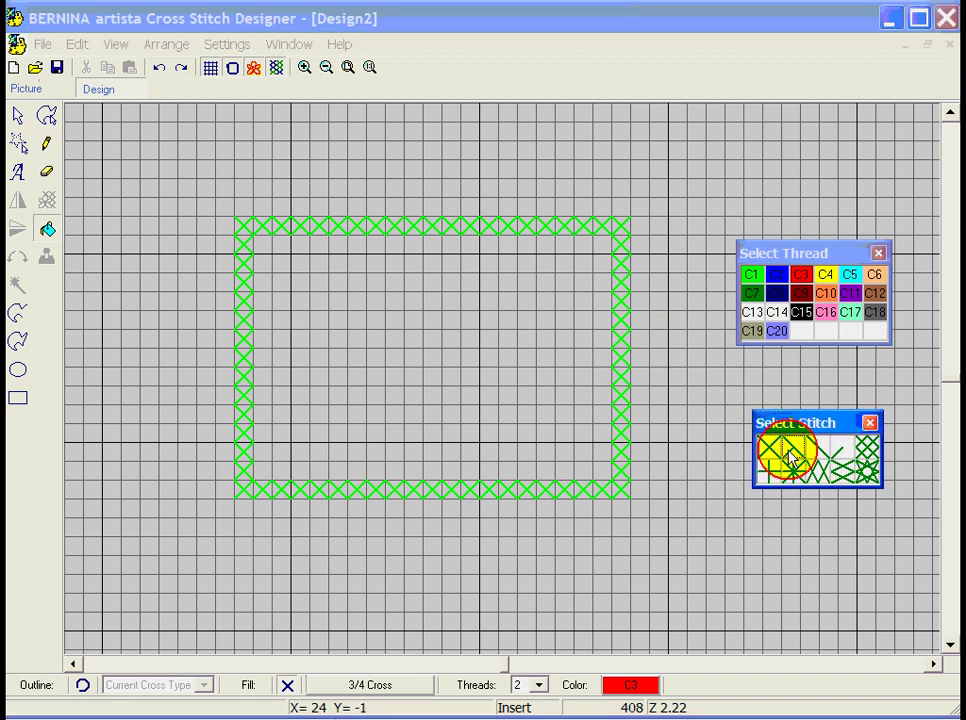
{"action": "left_click", "coordinate": [398, 342]}
{"action": "left_click", "coordinate": [390, 313]}
{"action": "left_click", "coordinate": [384, 276]}
{"action": "left_click", "coordinate": [362, 339]}
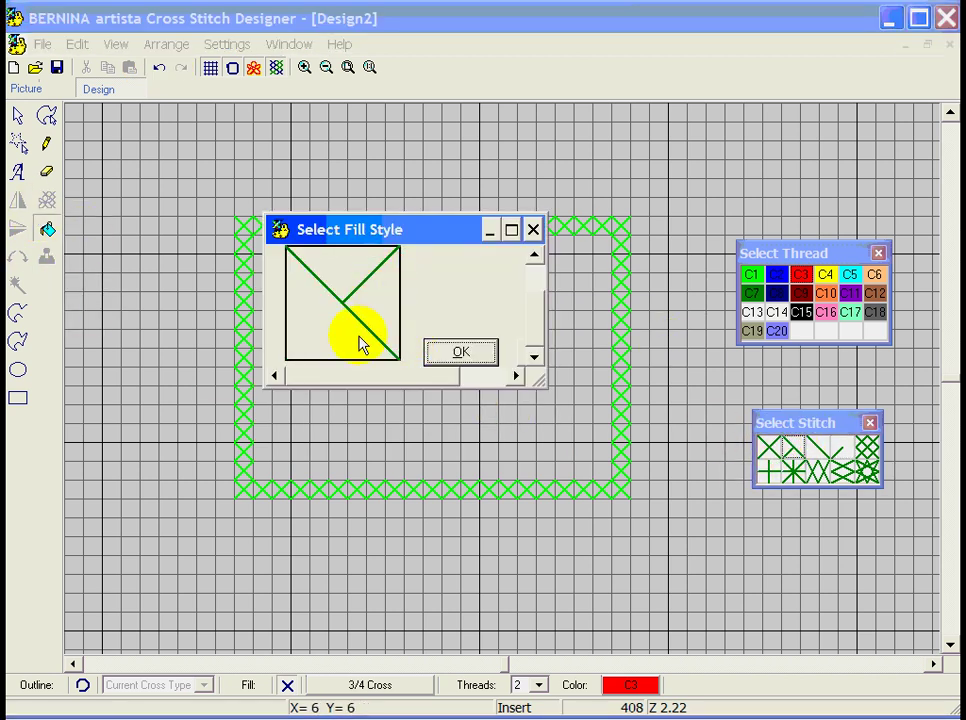
{"action": "left_click", "coordinate": [375, 352]}
{"action": "left_click", "coordinate": [302, 306]}
{"action": "left_click", "coordinate": [308, 313]}
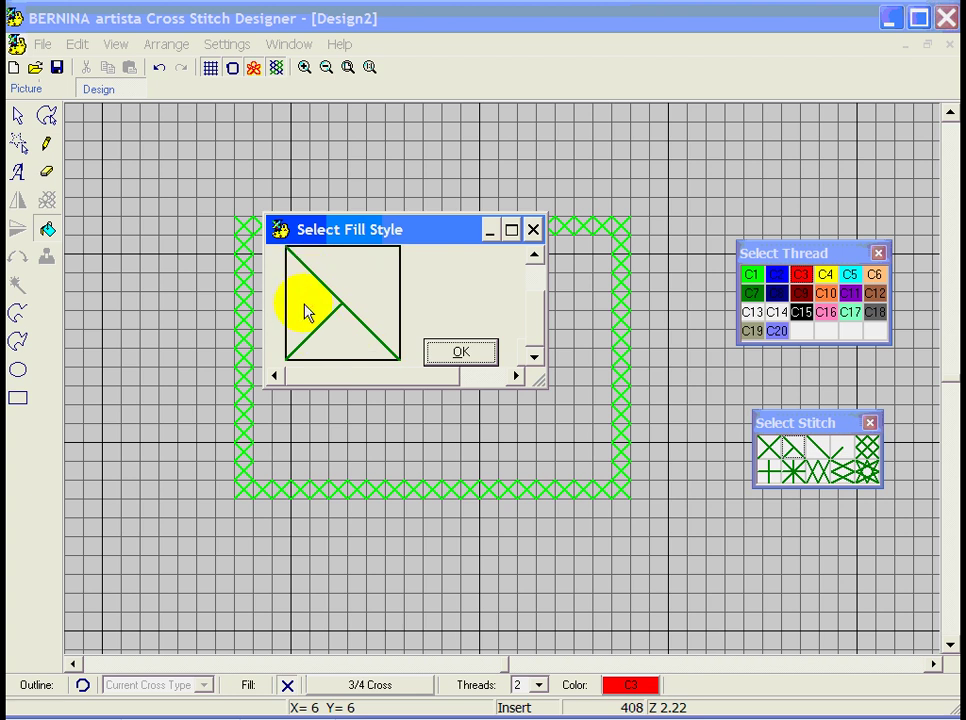
{"action": "left_click", "coordinate": [479, 356]}
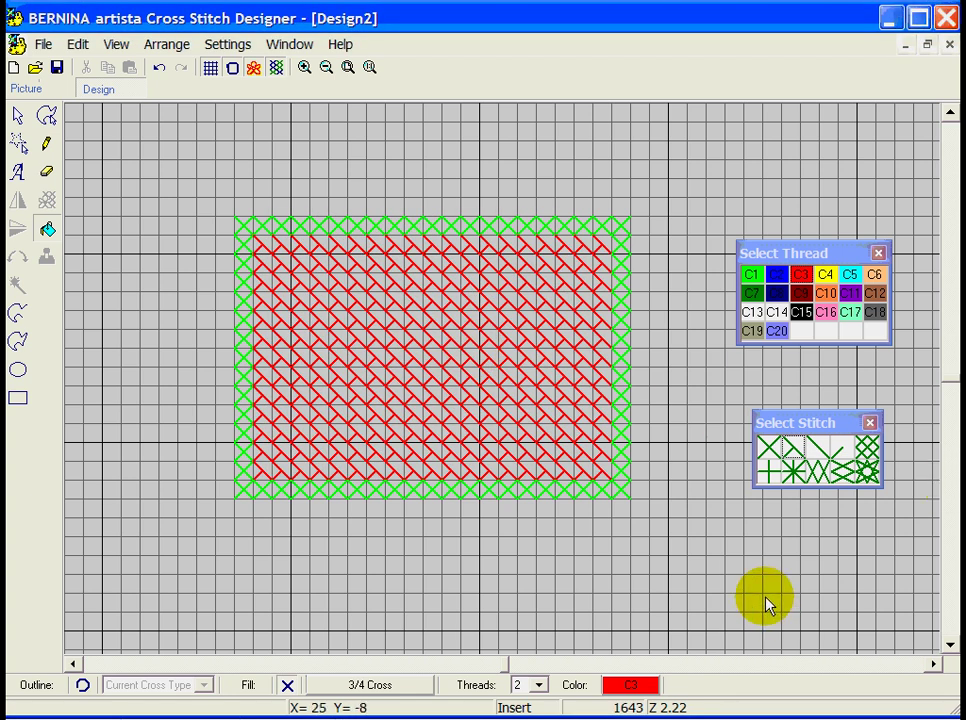
{"action": "left_click", "coordinate": [158, 68]}
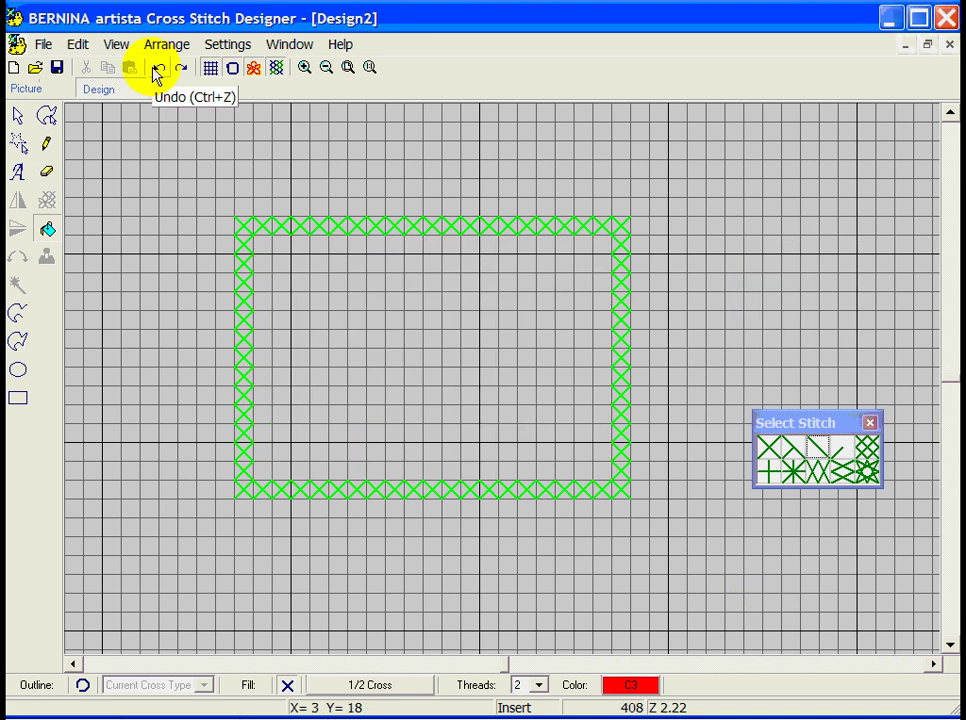
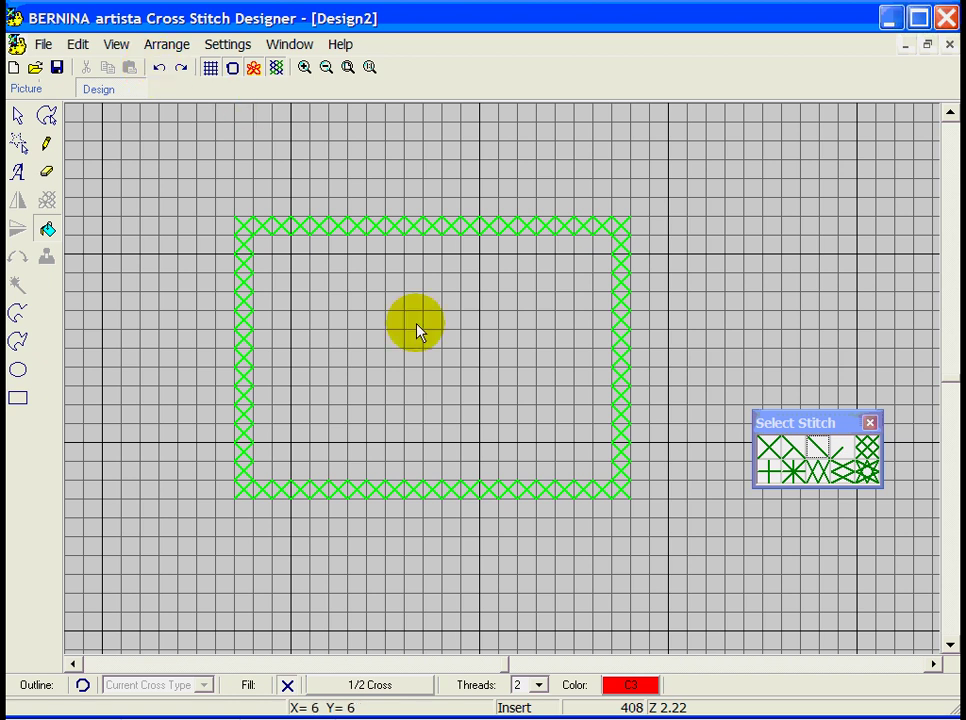
- Fill the rectangle with 1/4 Cross stitches in the upper-right quarter of each square, using thread C3
{"action": "left_click", "coordinate": [383, 688]}
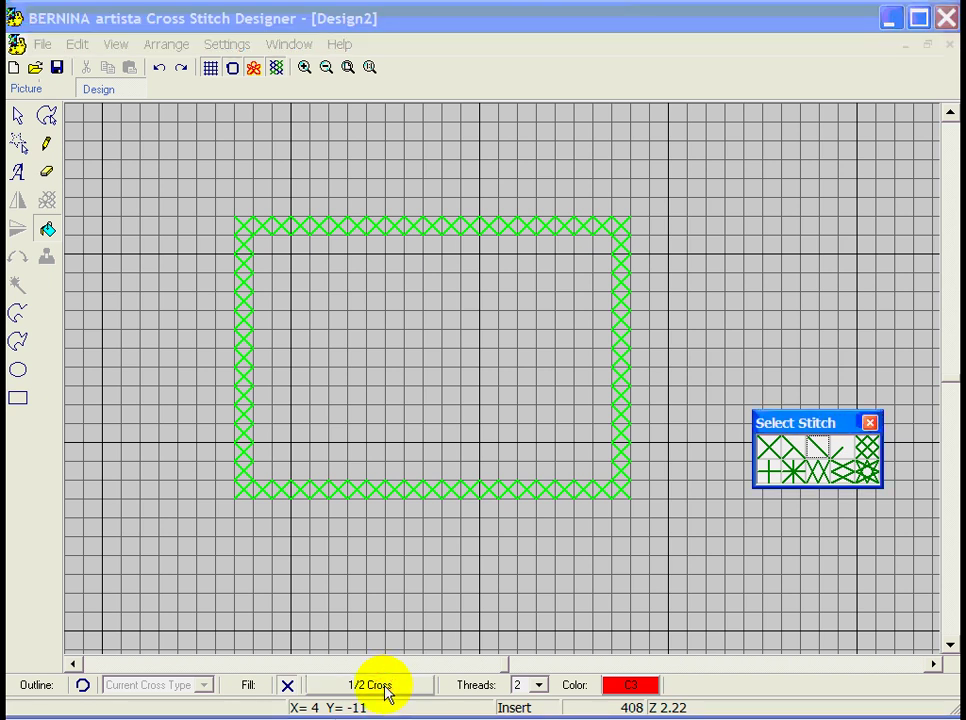
{"action": "left_click", "coordinate": [838, 450]}
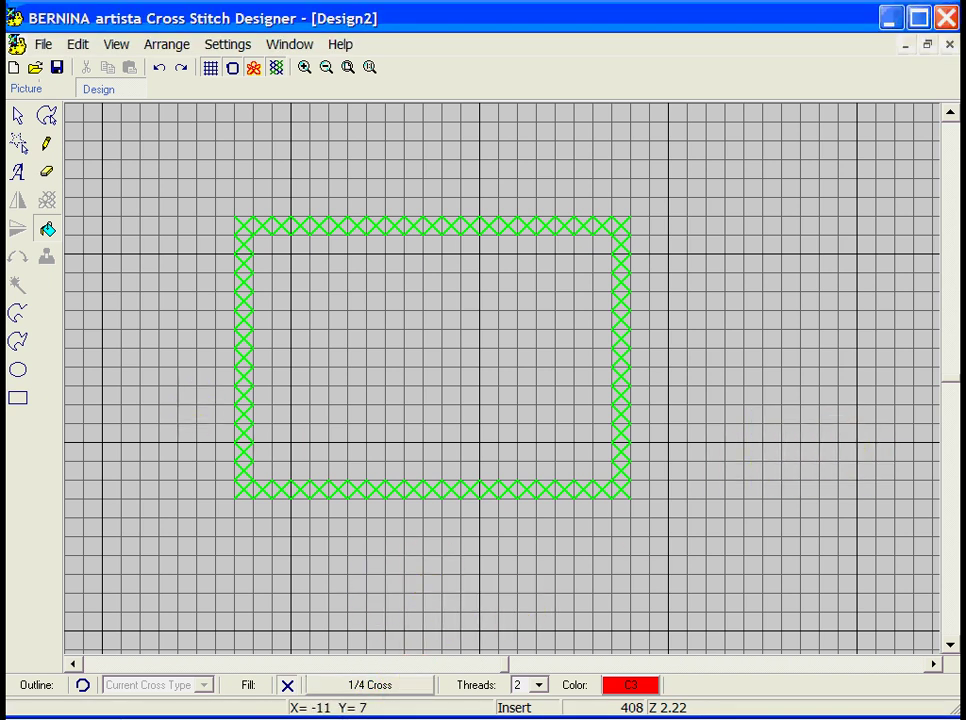
{"action": "left_click", "coordinate": [272, 296]}
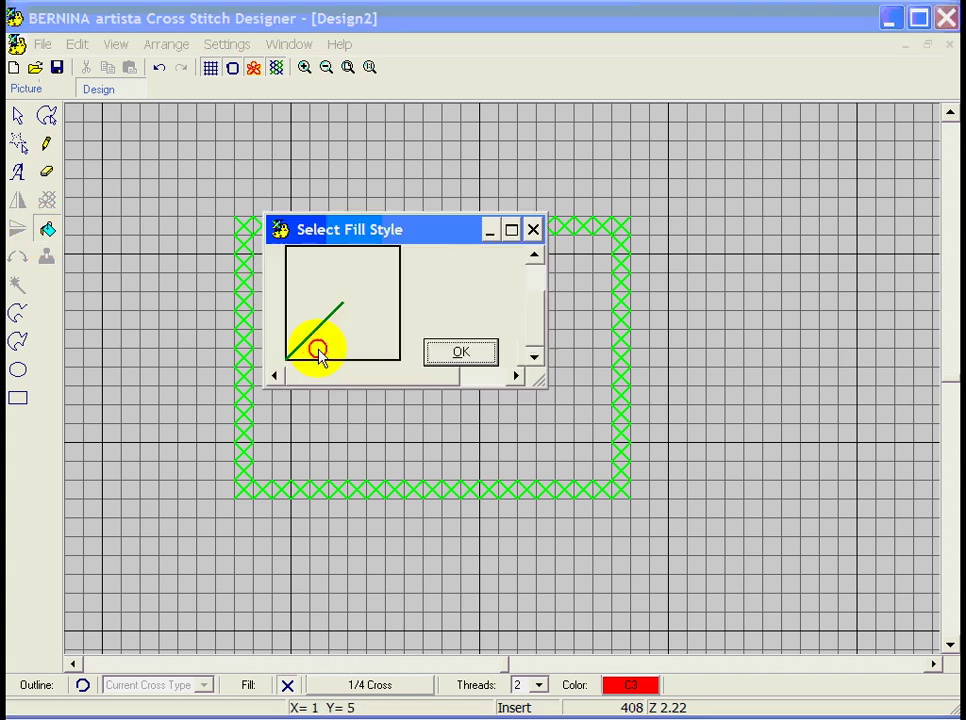
{"action": "left_click", "coordinate": [313, 273]}
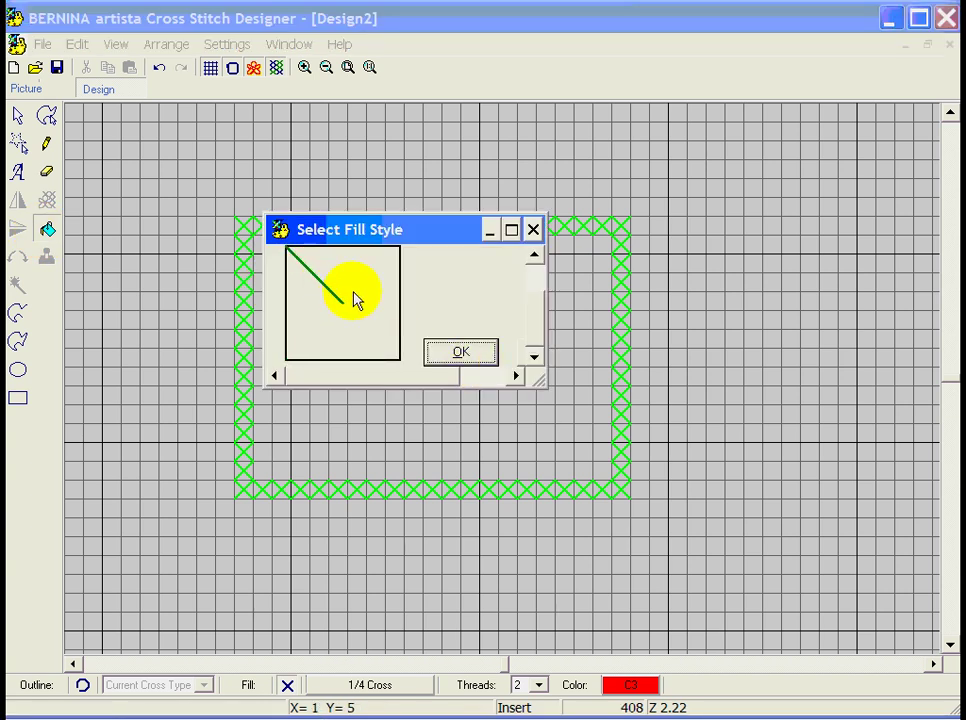
{"action": "left_click", "coordinate": [377, 274]}
{"action": "left_click", "coordinate": [461, 354]}
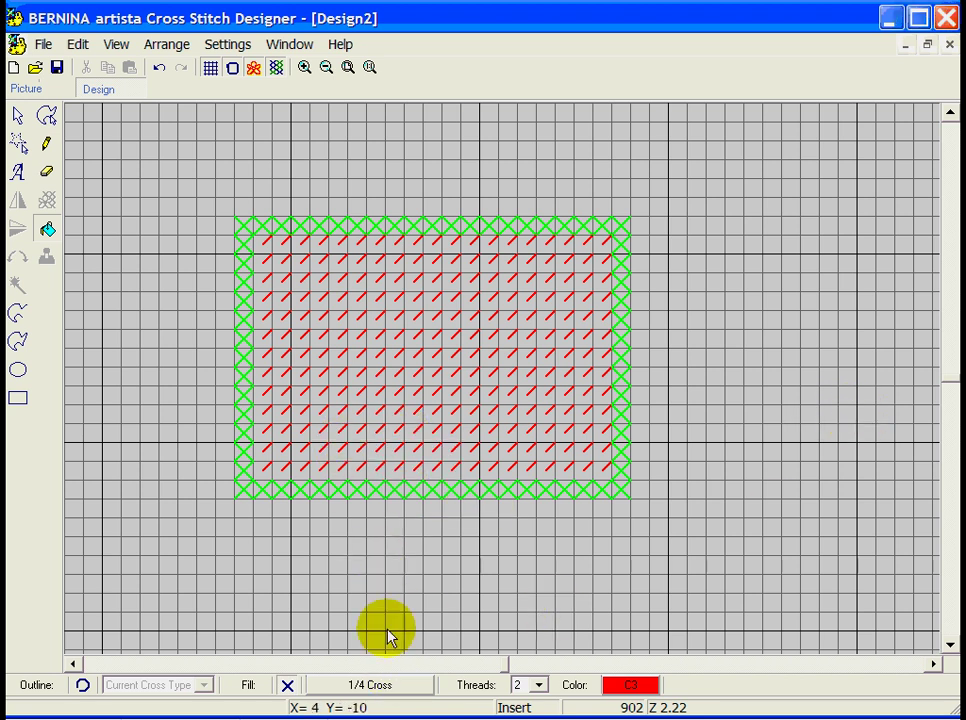
- Try adding 3/4 Cross stitches in thread C2 with the short arm at lower left over the quarter crosses, and undo both fills
{"action": "left_click", "coordinate": [370, 685]}
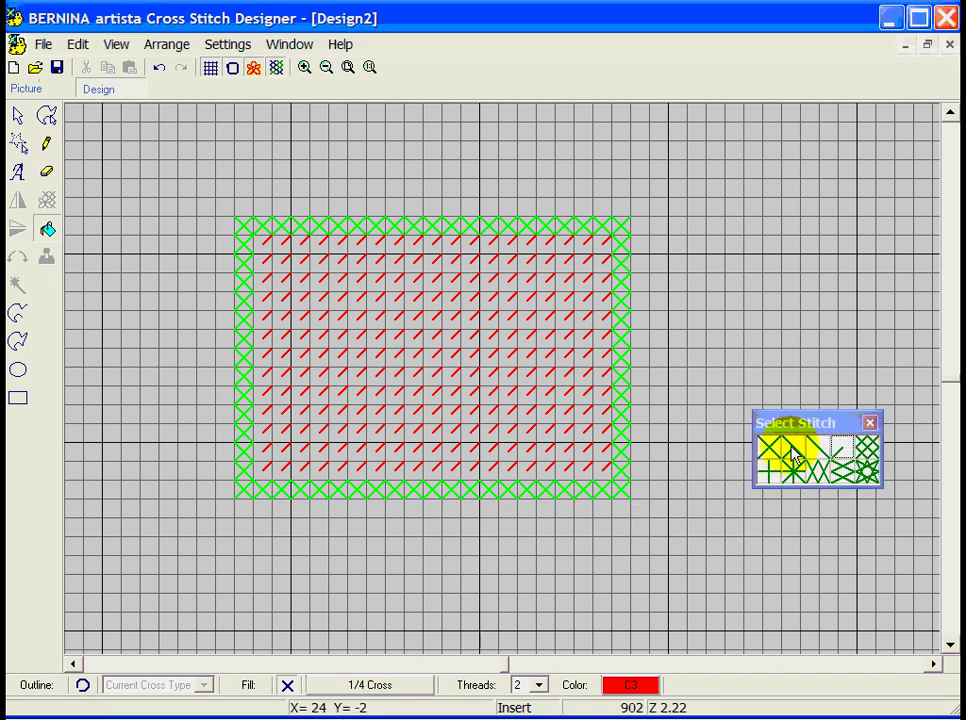
{"action": "left_click", "coordinate": [789, 452]}
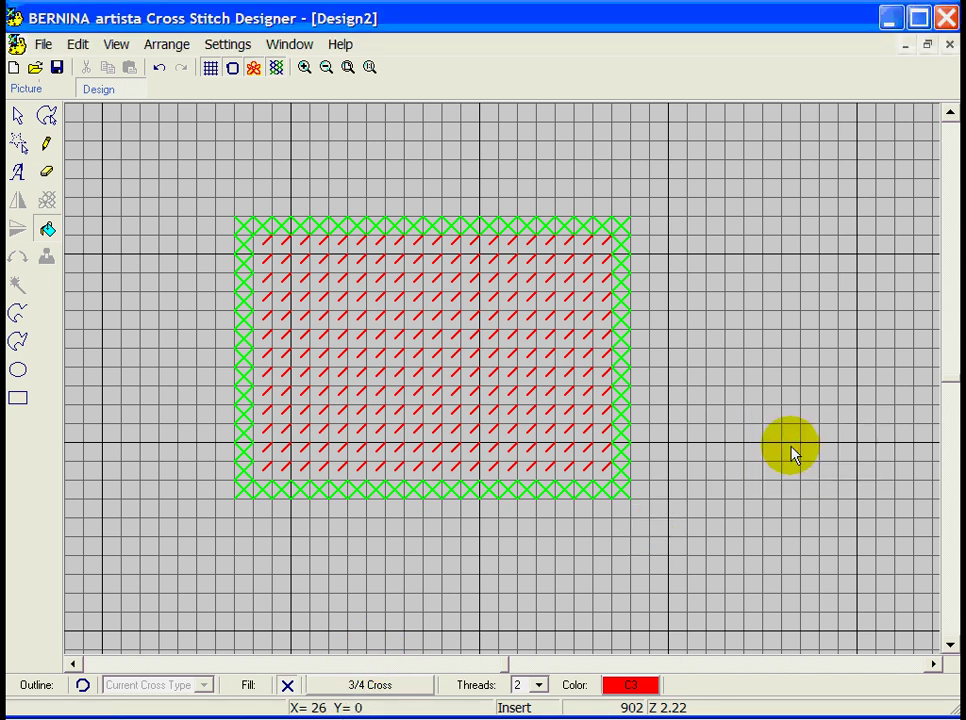
{"action": "left_click", "coordinate": [625, 685]}
{"action": "left_click", "coordinate": [772, 272]}
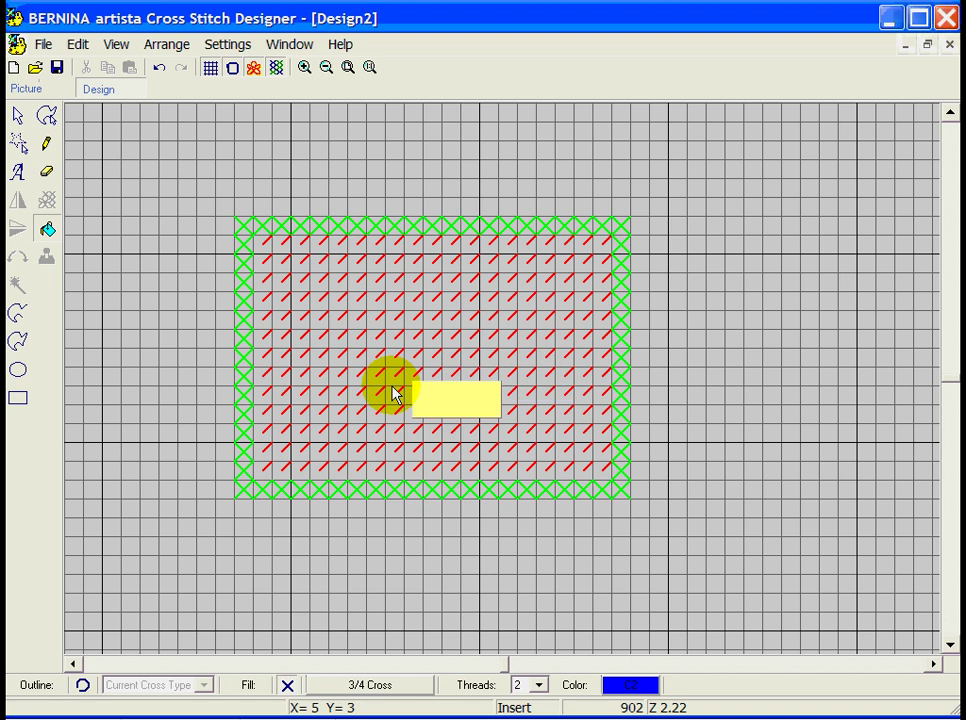
{"action": "left_click", "coordinate": [264, 291]}
{"action": "left_click", "coordinate": [318, 352]}
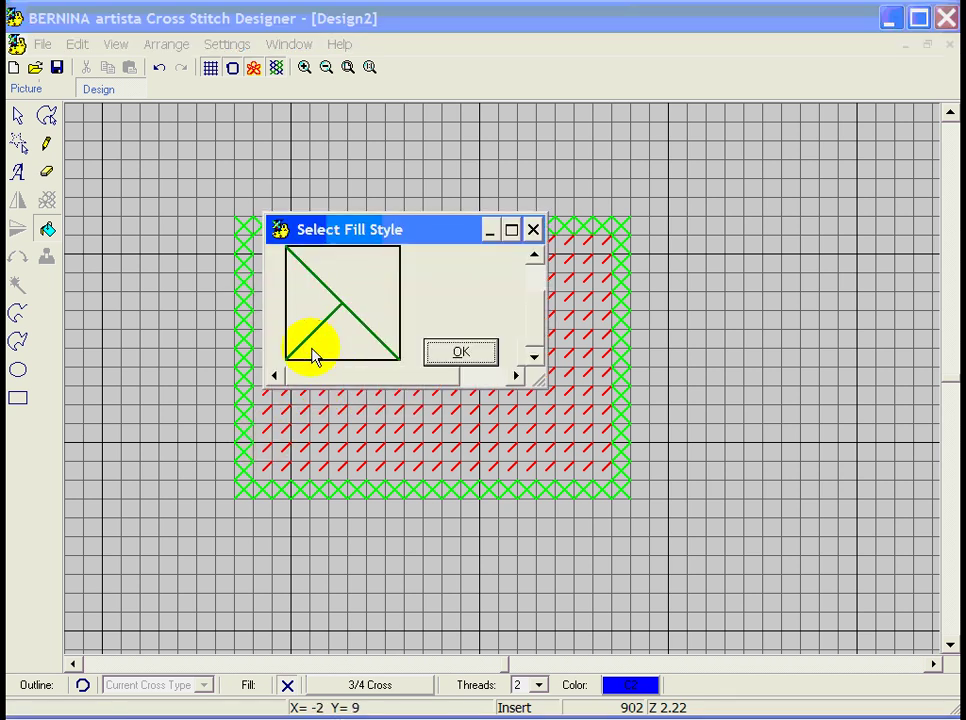
{"action": "left_click", "coordinate": [460, 352]}
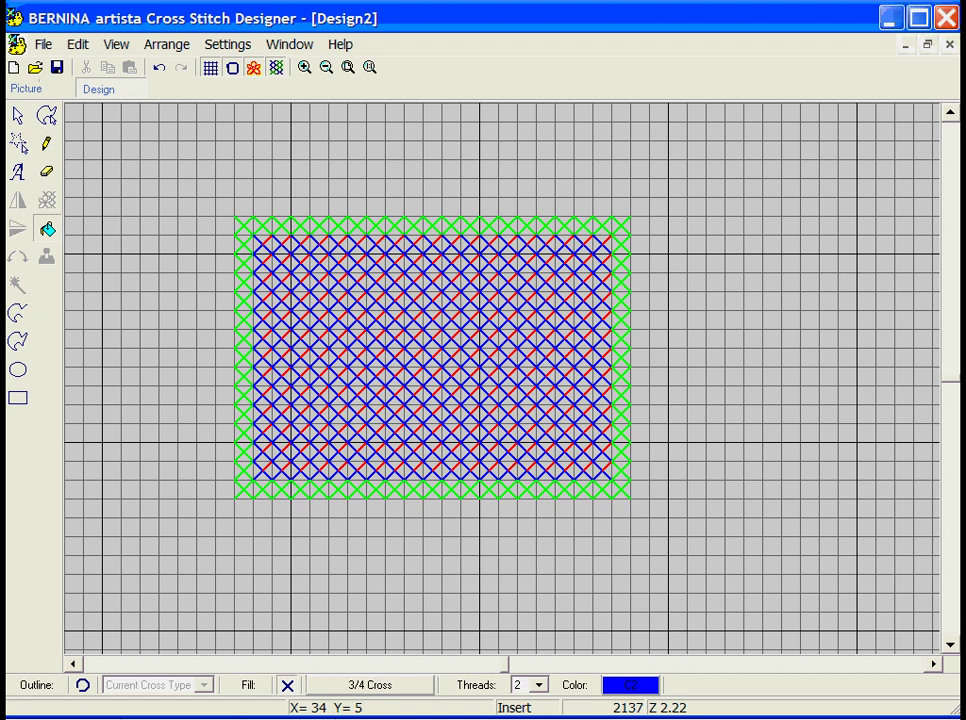
{"action": "left_click", "coordinate": [159, 70]}
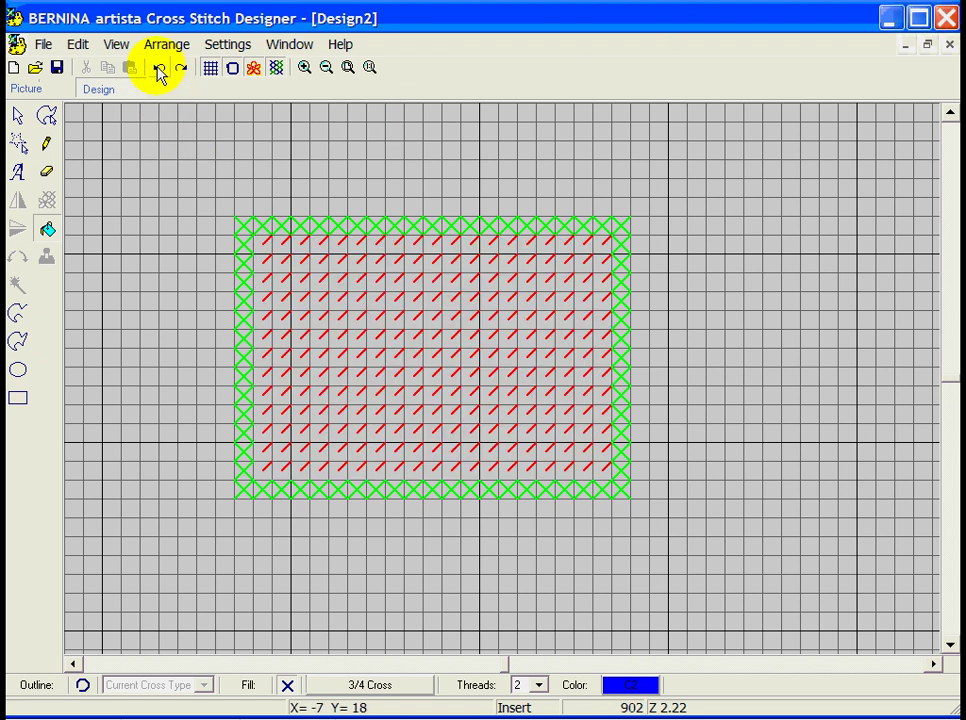
{"action": "left_click", "coordinate": [159, 72]}
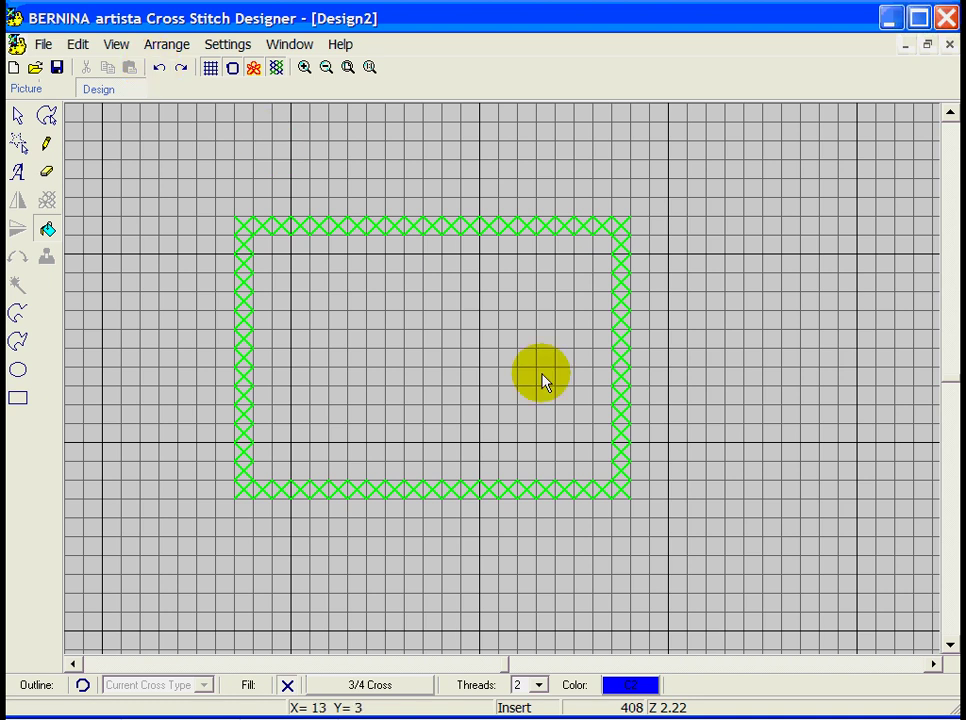
- Fill the rectangle with 1/2 Cross stitches in thread C2, slanting from upper left to lower right
{"action": "left_click", "coordinate": [368, 684]}
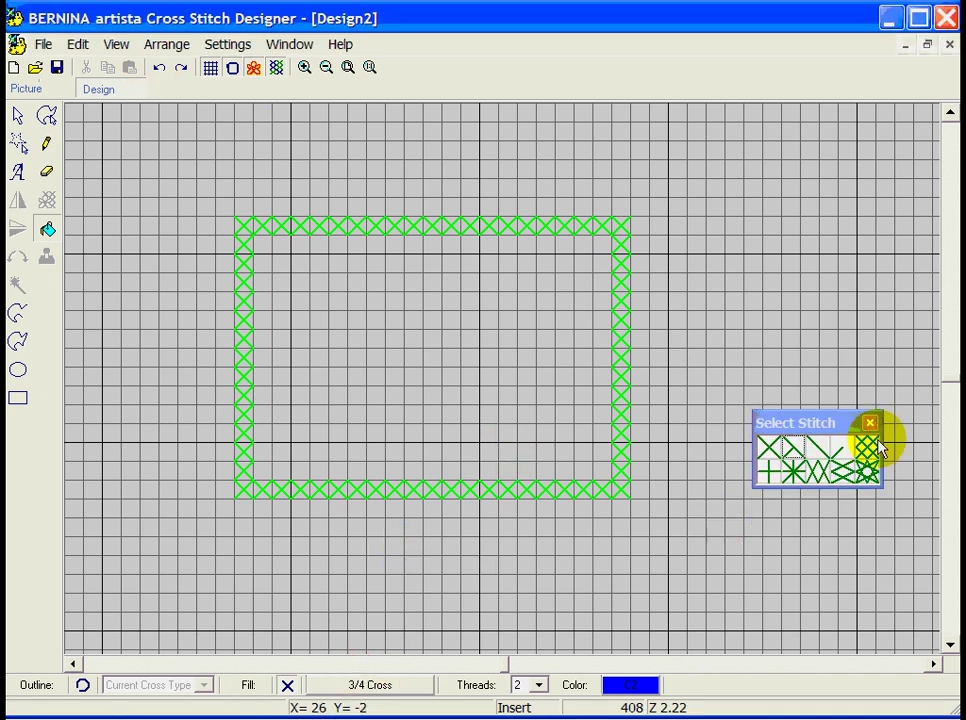
{"action": "left_click", "coordinate": [815, 448]}
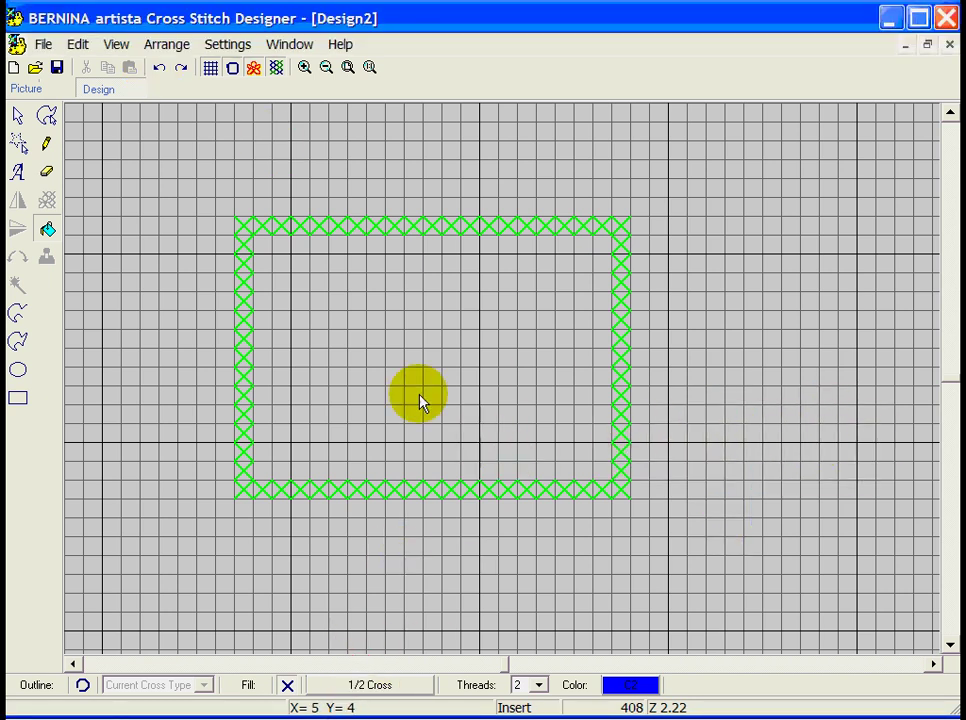
{"action": "left_click", "coordinate": [267, 263]}
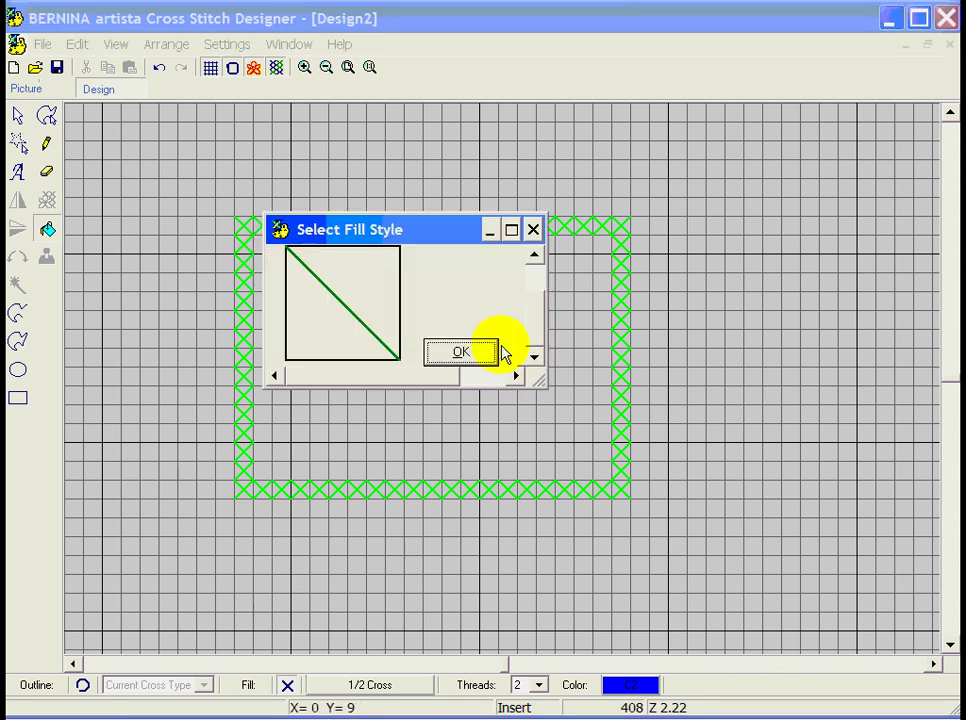
{"action": "left_click", "coordinate": [470, 354]}
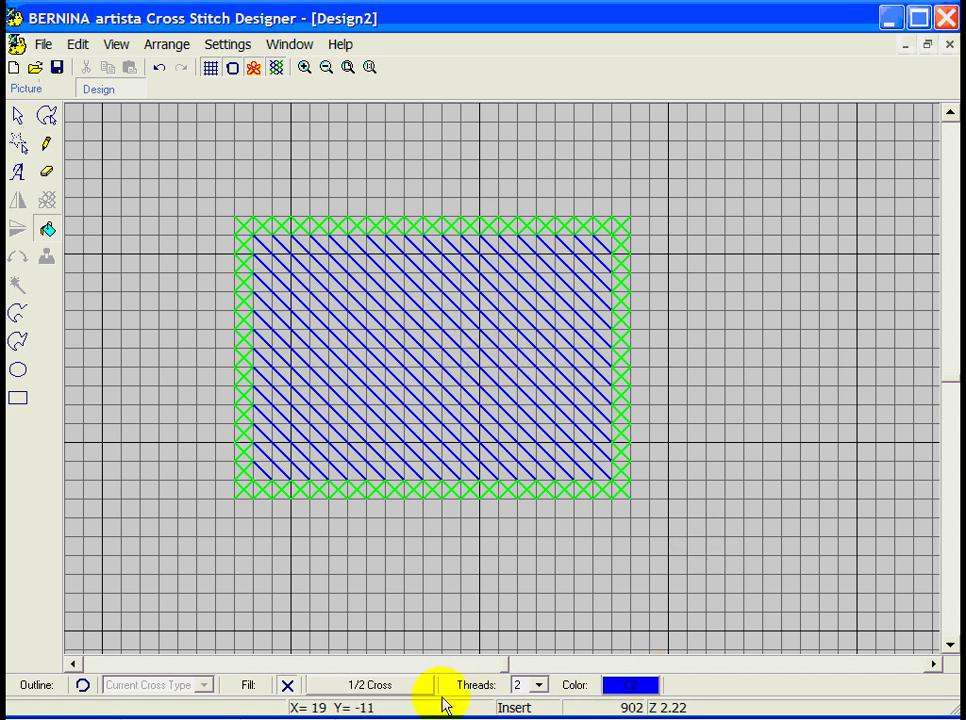
- Try adding 1/2 Cross stitches in thread C3 on the opposite diagonal over the blue fill, and undo both fills
{"action": "left_click", "coordinate": [638, 688]}
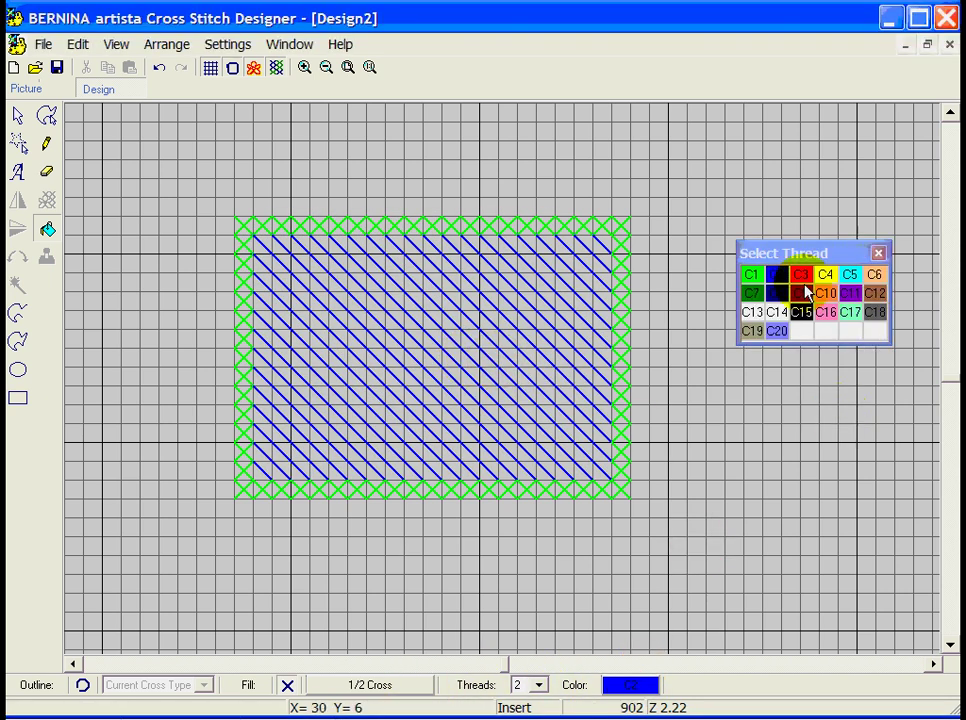
{"action": "left_click", "coordinate": [799, 273]}
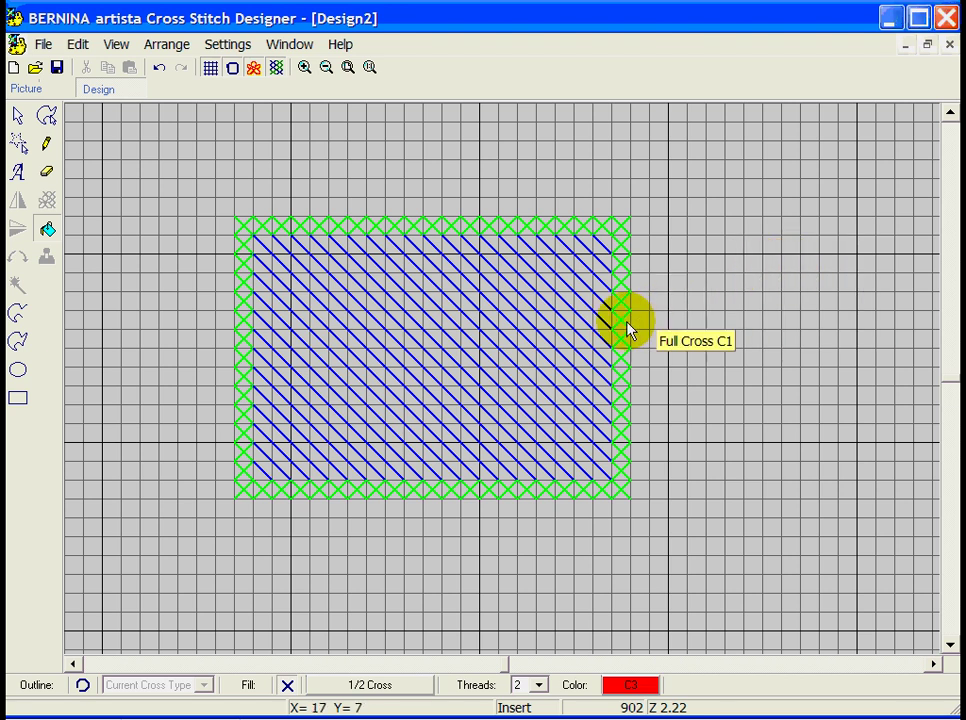
{"action": "left_click", "coordinate": [502, 327]}
{"action": "left_click", "coordinate": [400, 318]}
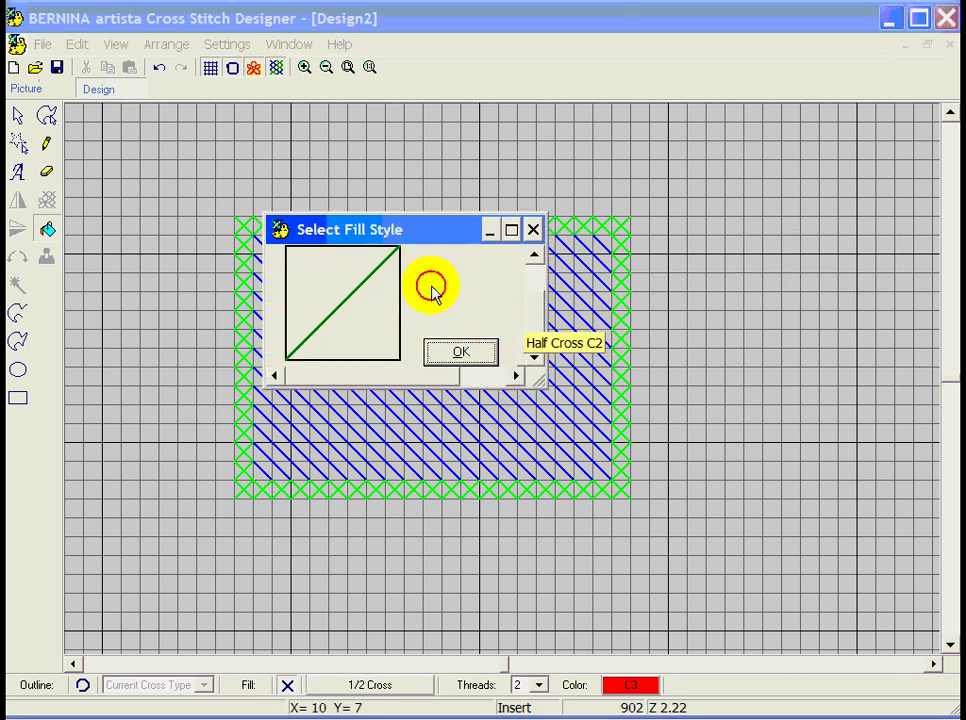
{"action": "left_click", "coordinate": [461, 351]}
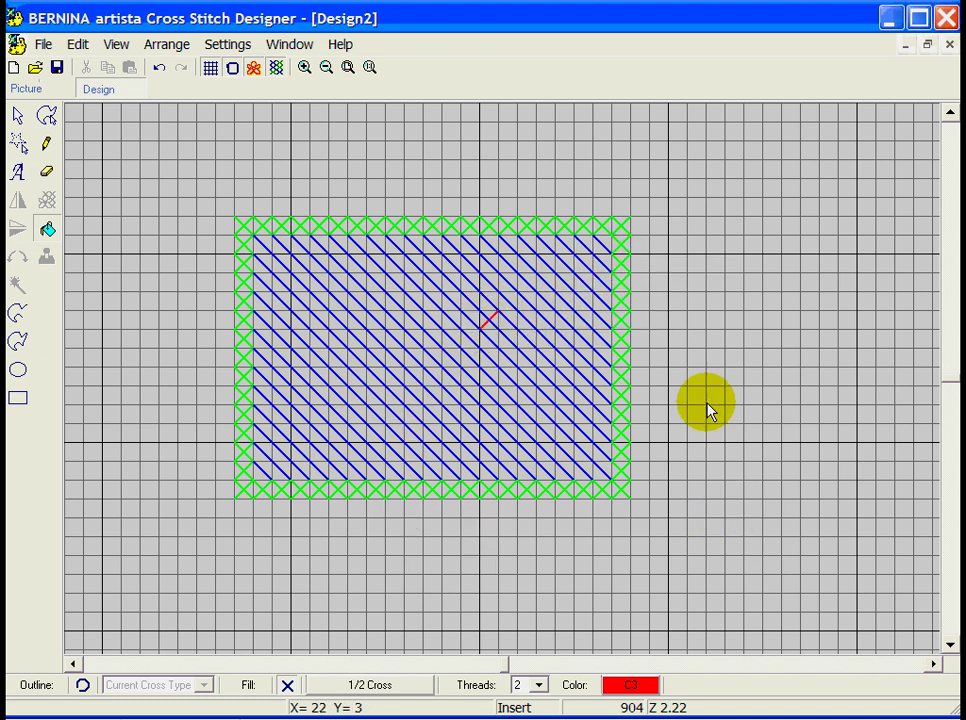
{"action": "left_click", "coordinate": [157, 68]}
{"action": "left_click", "coordinate": [157, 68]}
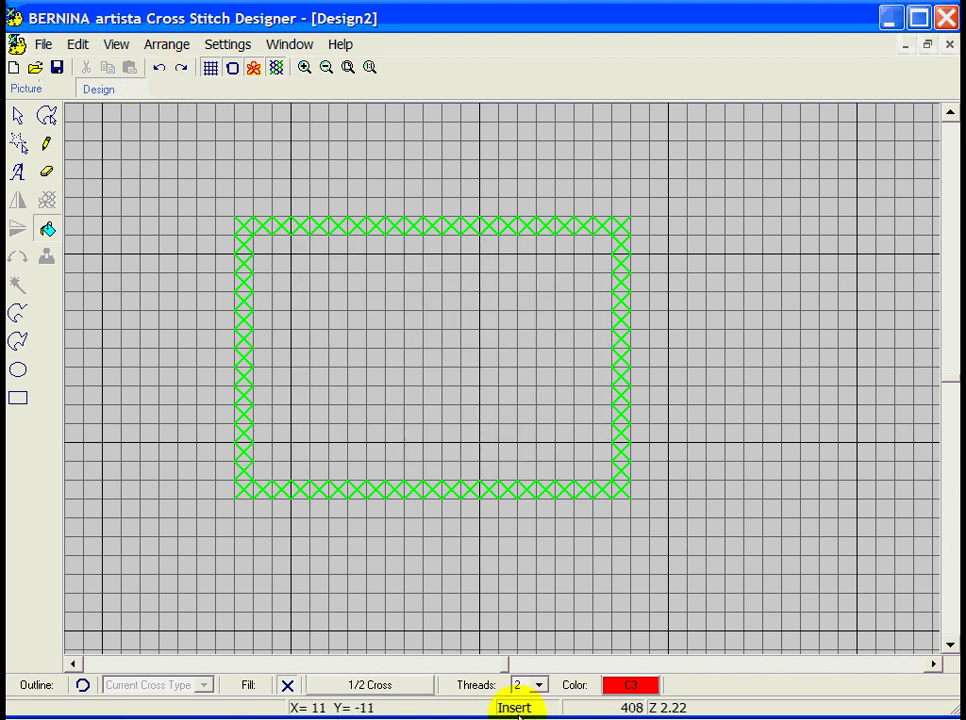
- Fill the rectangle with 1/4 Cross stitches in the upper-left quarter of each square, using thread C3
{"action": "left_click", "coordinate": [390, 690]}
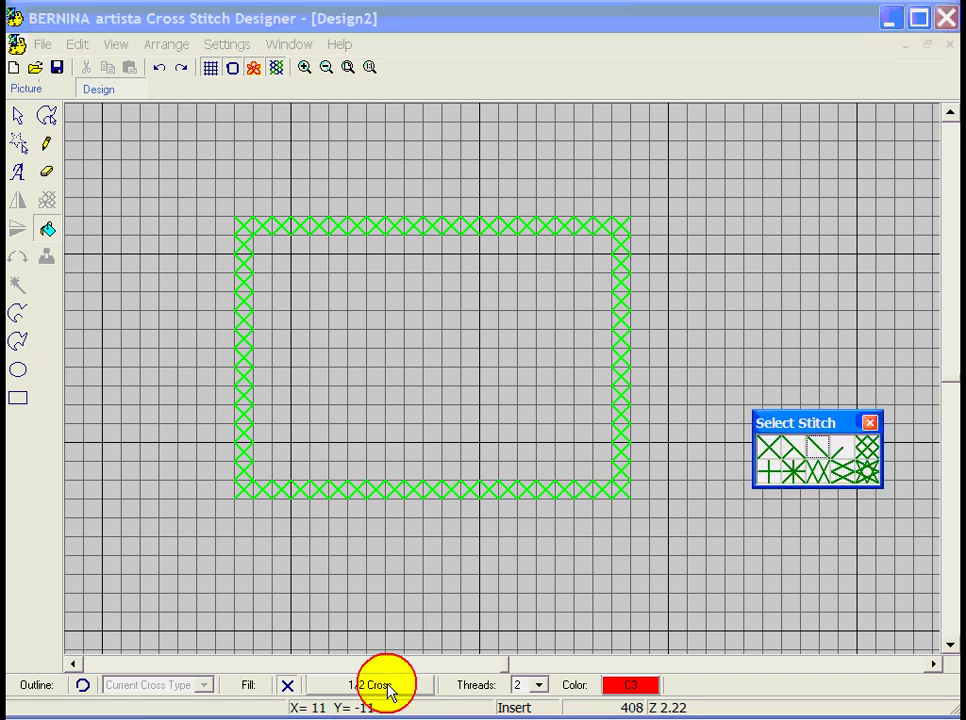
{"action": "left_click", "coordinate": [842, 464]}
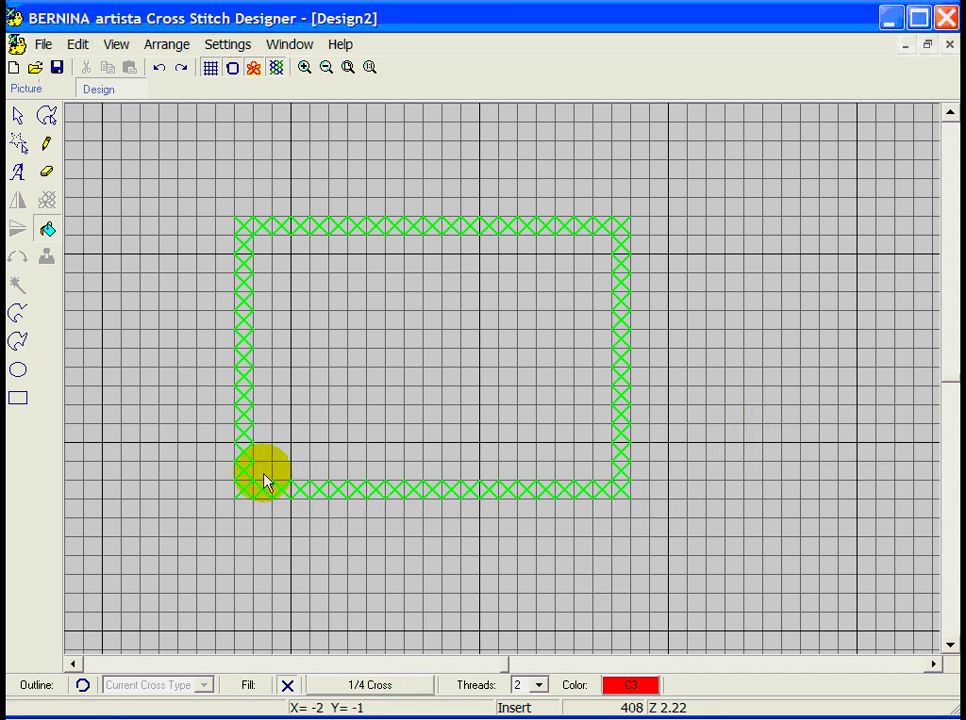
{"action": "left_click", "coordinate": [283, 462]}
{"action": "left_click", "coordinate": [450, 354]}
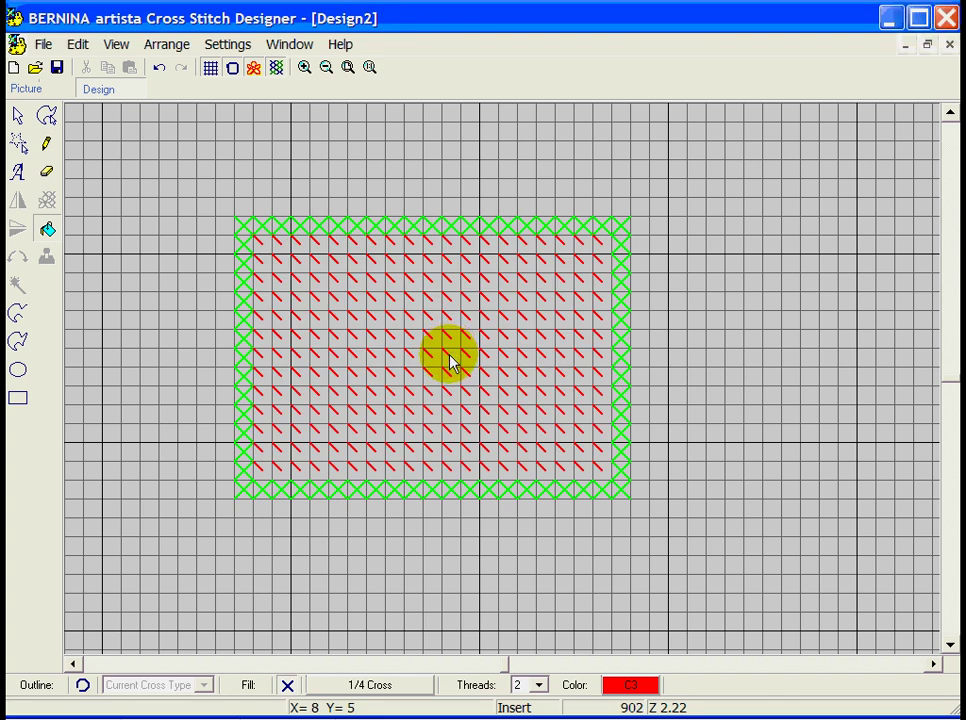
- Add 1/4 Cross stitches in thread C4 to the upper-right quarter of each square in the rectangle
{"action": "left_click", "coordinate": [640, 684]}
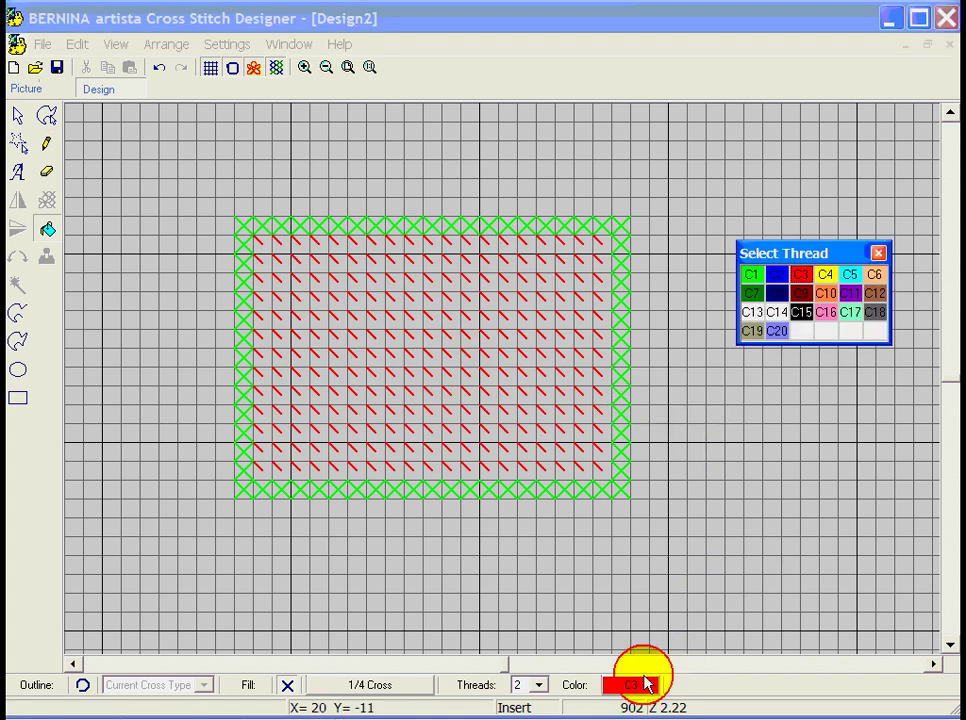
{"action": "left_click", "coordinate": [824, 274]}
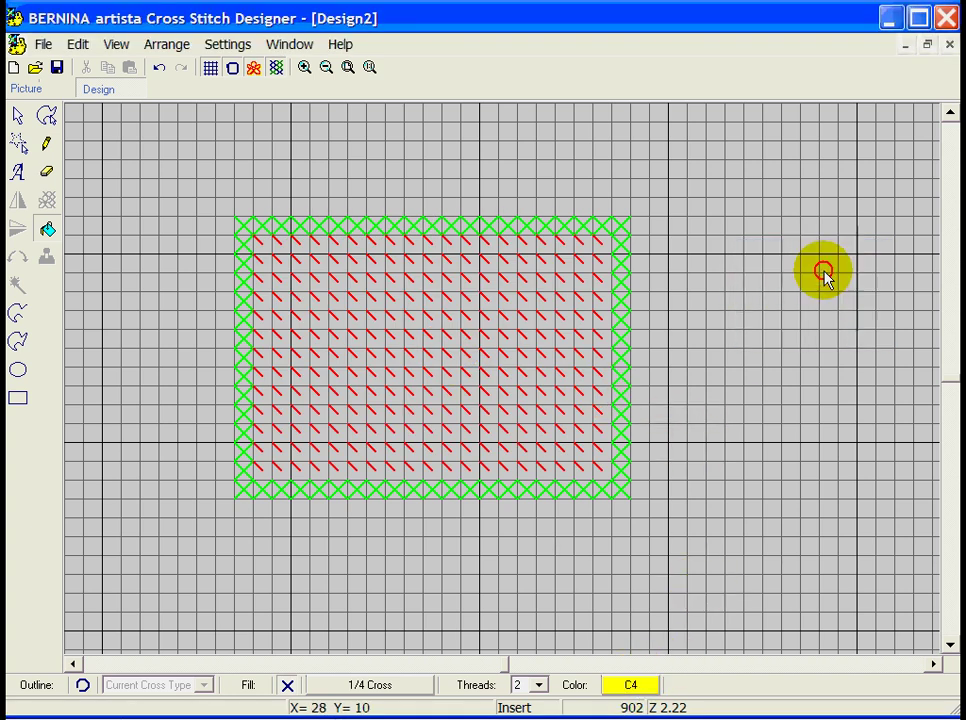
{"action": "left_click", "coordinate": [480, 384]}
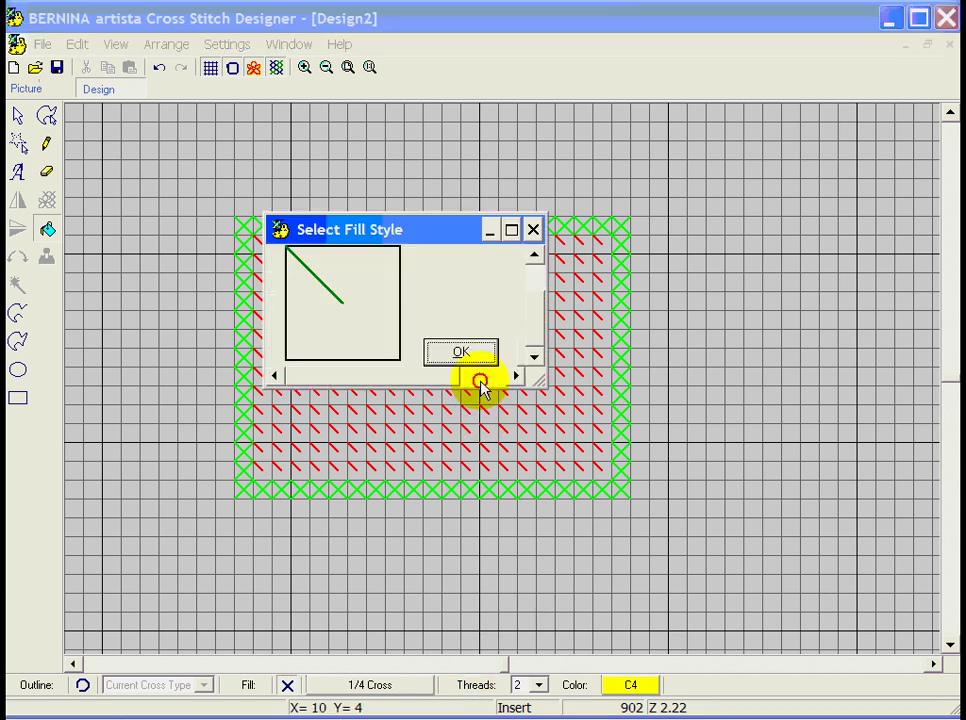
{"action": "left_click", "coordinate": [390, 259]}
{"action": "left_click", "coordinate": [470, 350]}
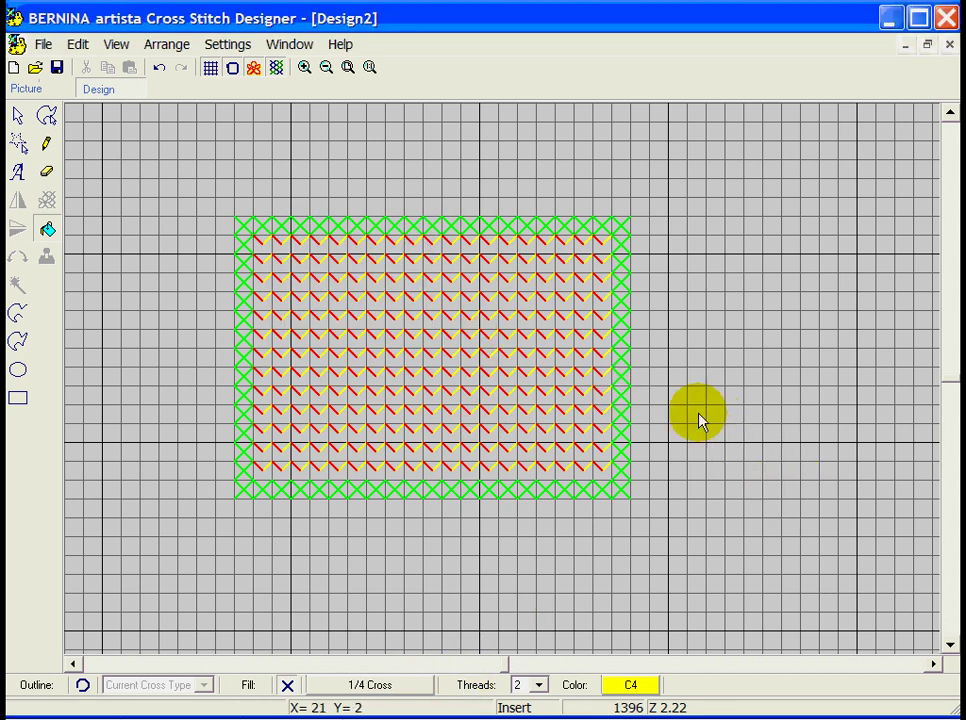
- Reselect 1/4 Cross as the fill stitch and bring up the thread color choices
{"action": "left_click", "coordinate": [398, 687]}
{"action": "left_click", "coordinate": [830, 448]}
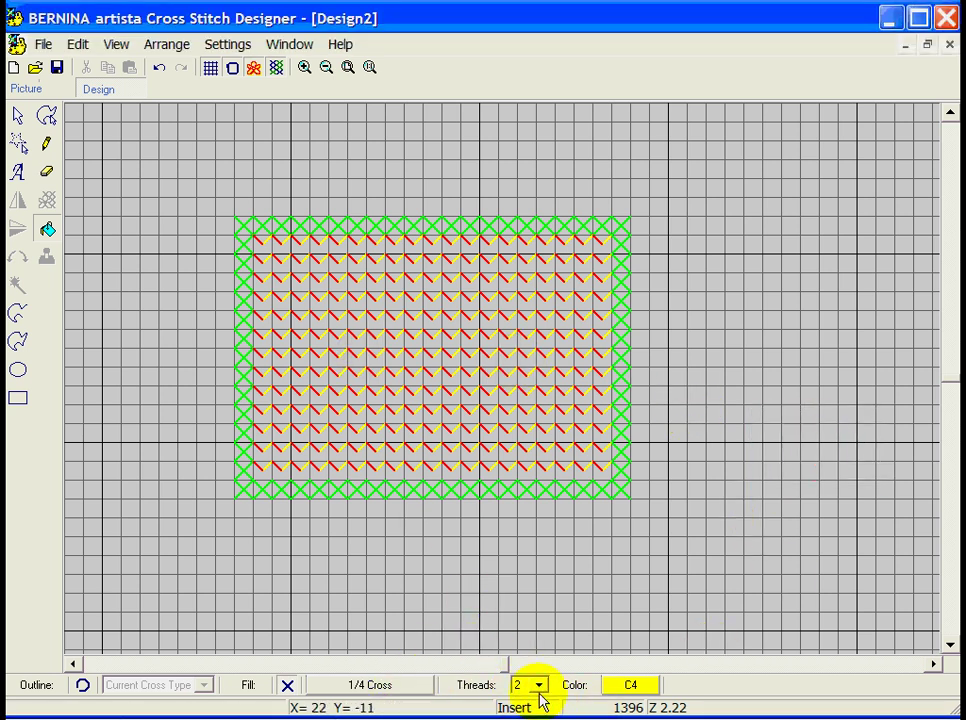
{"action": "left_click", "coordinate": [611, 686]}
{"action": "left_click", "coordinate": [800, 250]}
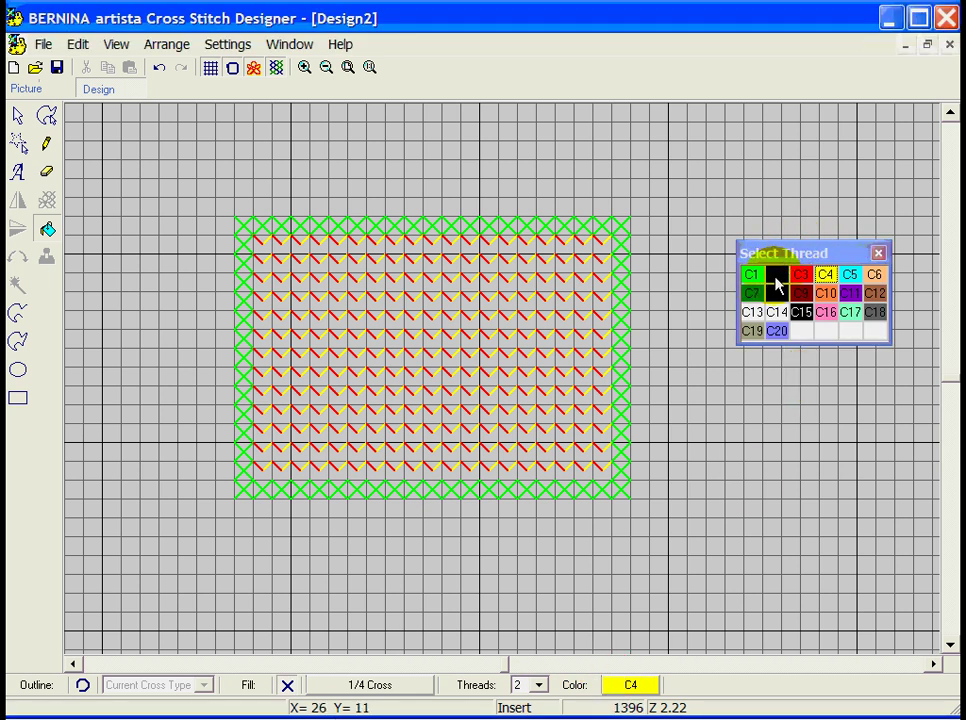
- Fill the green rectangle's interior with blue C2 1/4 Cross stitches in the lower-left quarter of each cell
{"action": "left_click", "coordinate": [782, 280]}
{"action": "left_click", "coordinate": [459, 388]}
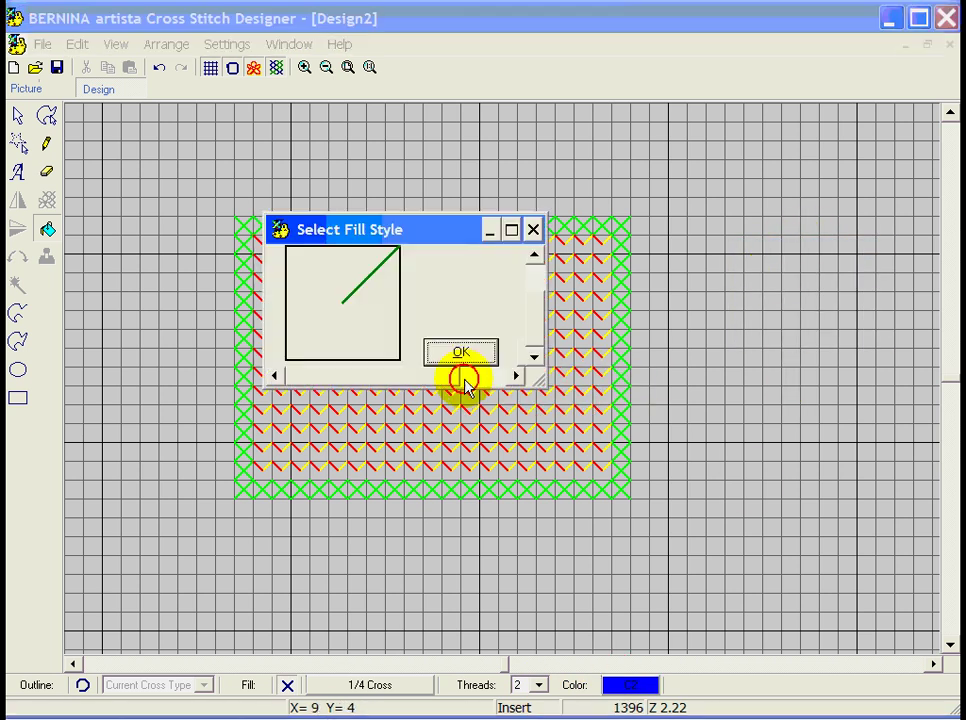
{"action": "left_click", "coordinate": [330, 343]}
{"action": "left_click", "coordinate": [460, 352]}
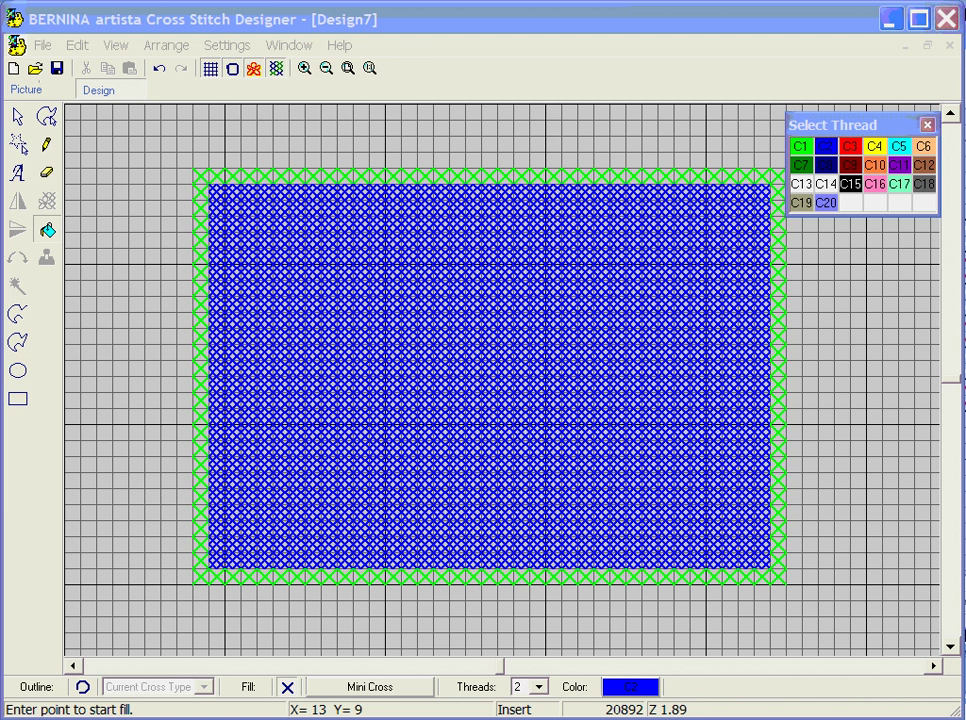
- Recolor the rectangle's green border to red C3 and its blue Mini Cross fill to yellow C4
{"action": "left_click", "coordinate": [47, 117]}
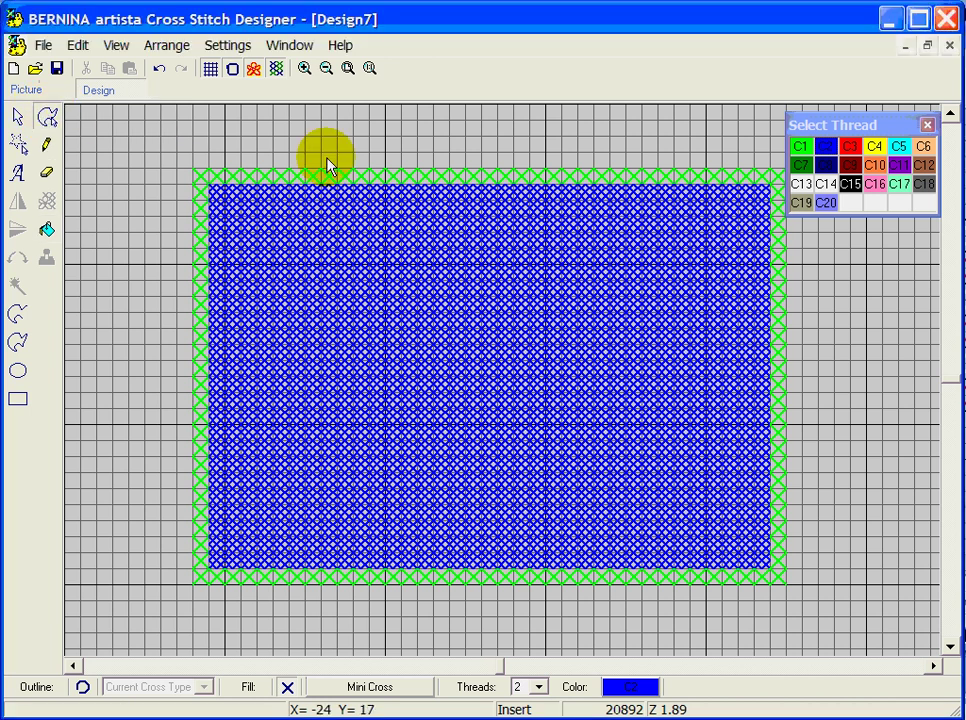
{"action": "left_click", "coordinate": [199, 186]}
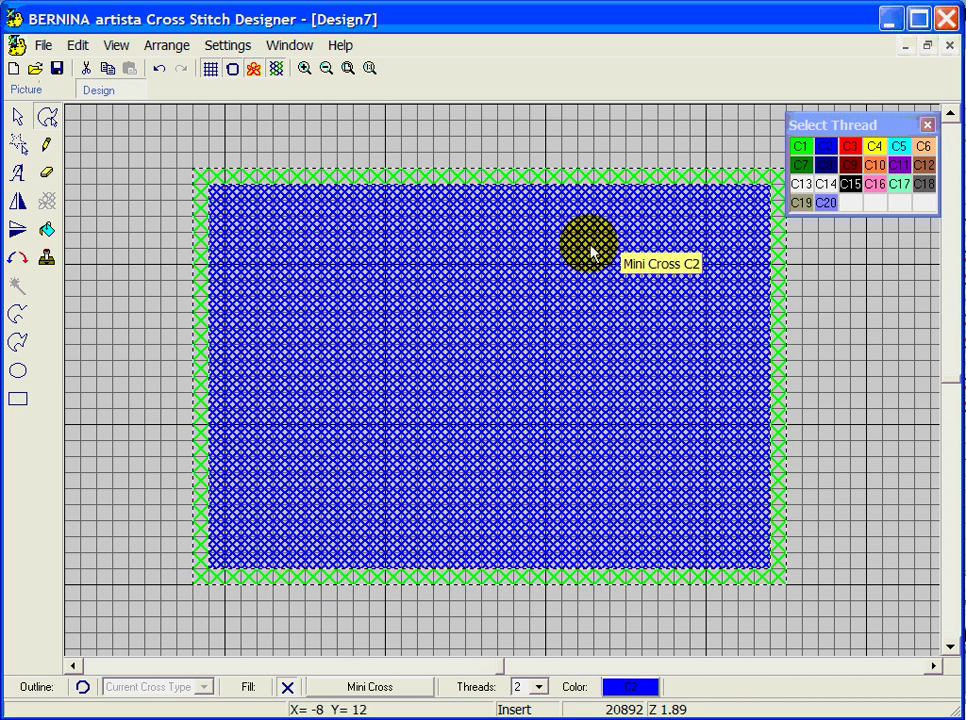
{"action": "left_click", "coordinate": [849, 146]}
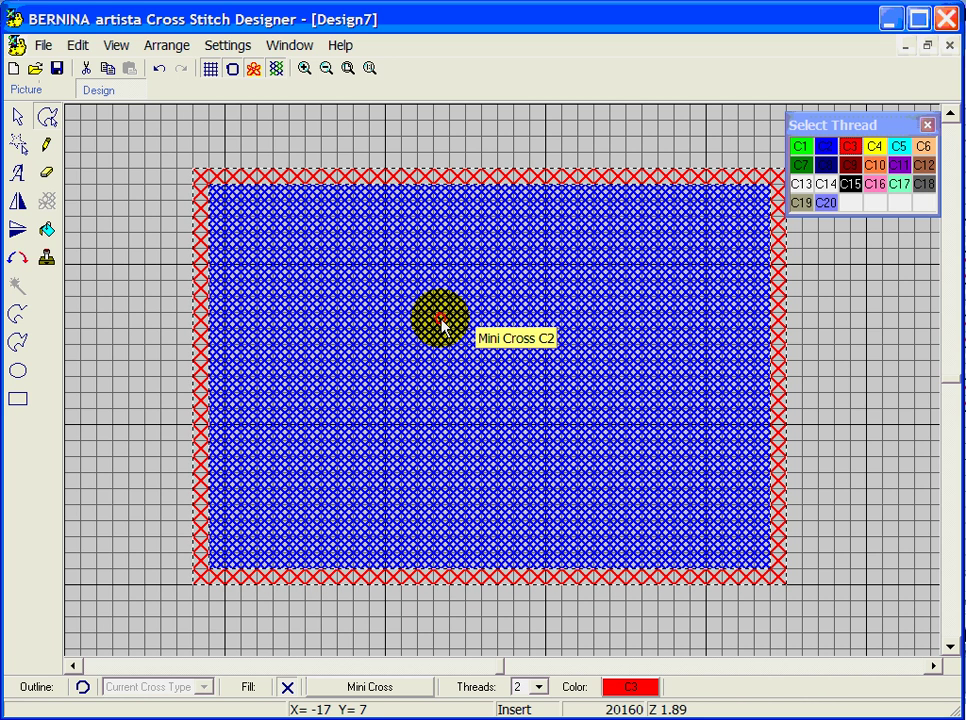
{"action": "left_click", "coordinate": [874, 146]}
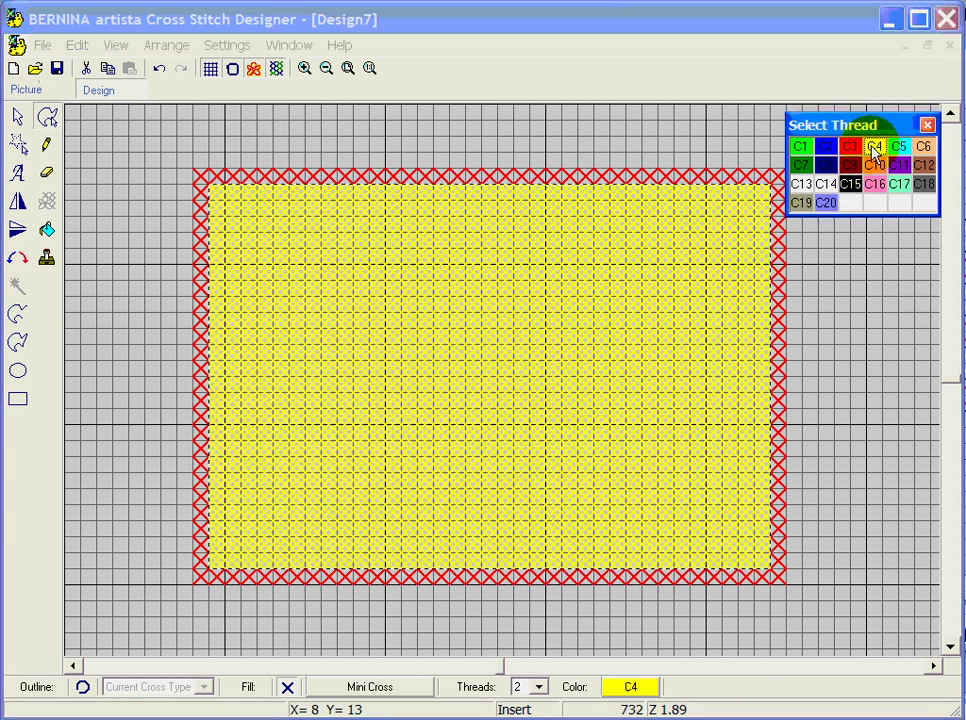
{"action": "left_click", "coordinate": [194, 177]}
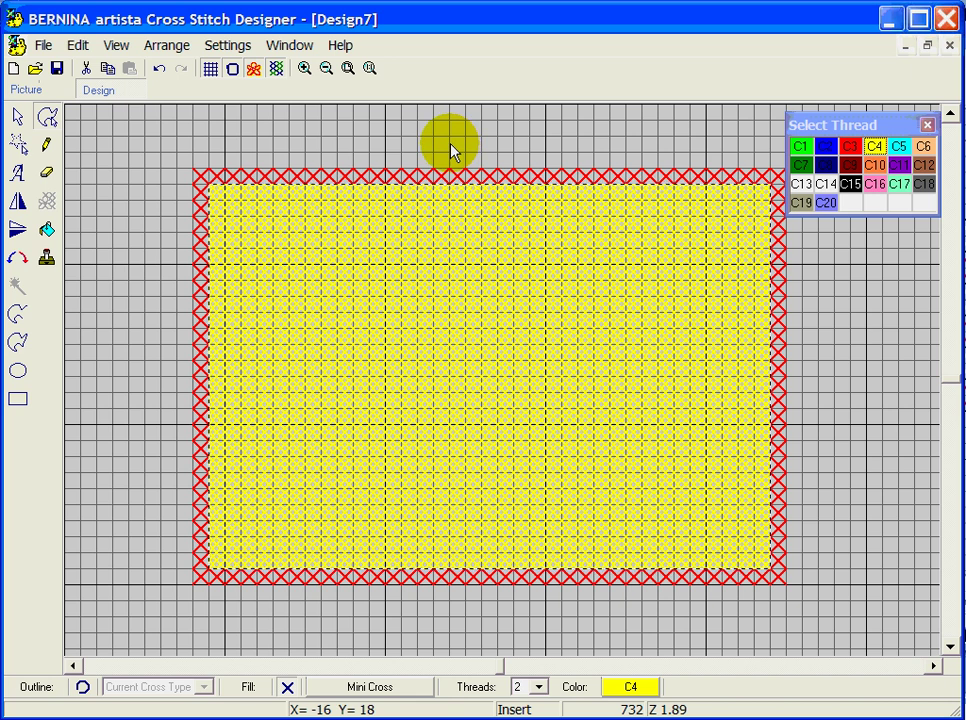
- Close the thread palette and the current rectangle design, and create a new blank design
{"action": "left_click", "coordinate": [927, 125]}
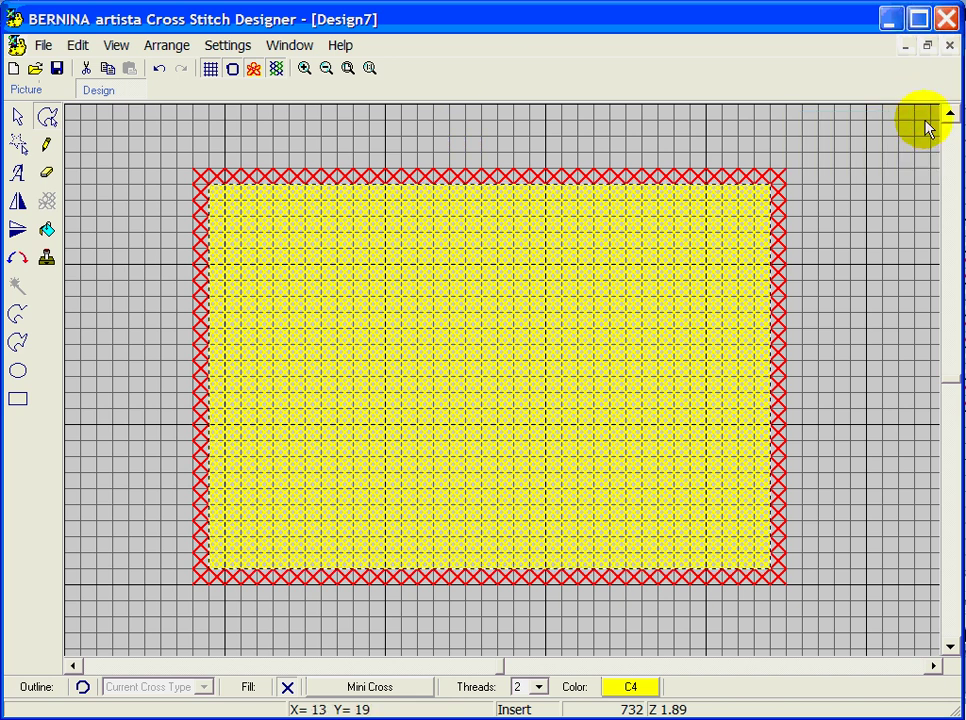
{"action": "left_click", "coordinate": [949, 46]}
{"action": "left_click", "coordinate": [597, 438]}
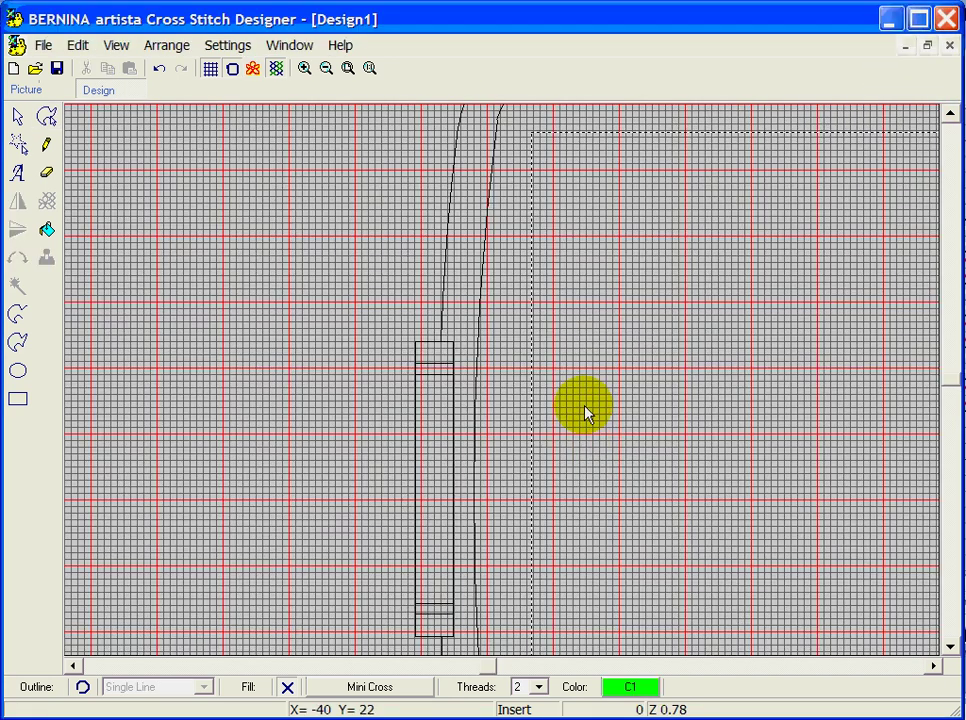
{"action": "left_click", "coordinate": [13, 68]}
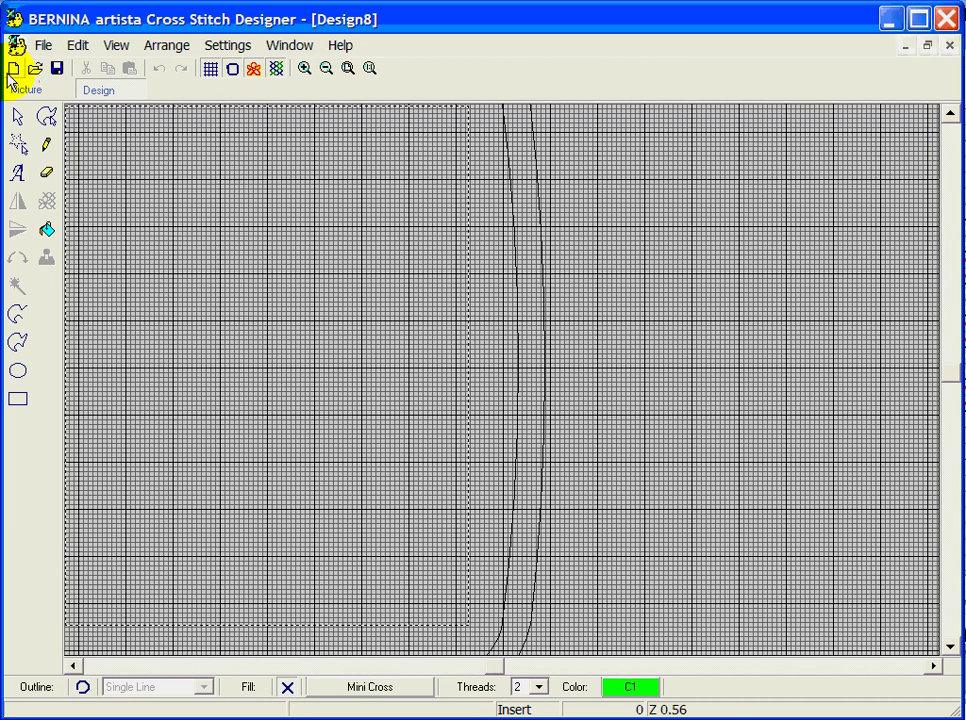
- Place a single yellow C4 Full Cross stitch on the blank grid with the Pencil as the flower's center
{"action": "left_click", "coordinate": [304, 68]}
{"action": "left_click_drag", "start_coordinate": [187, 265], "coordinate": [317, 414]}
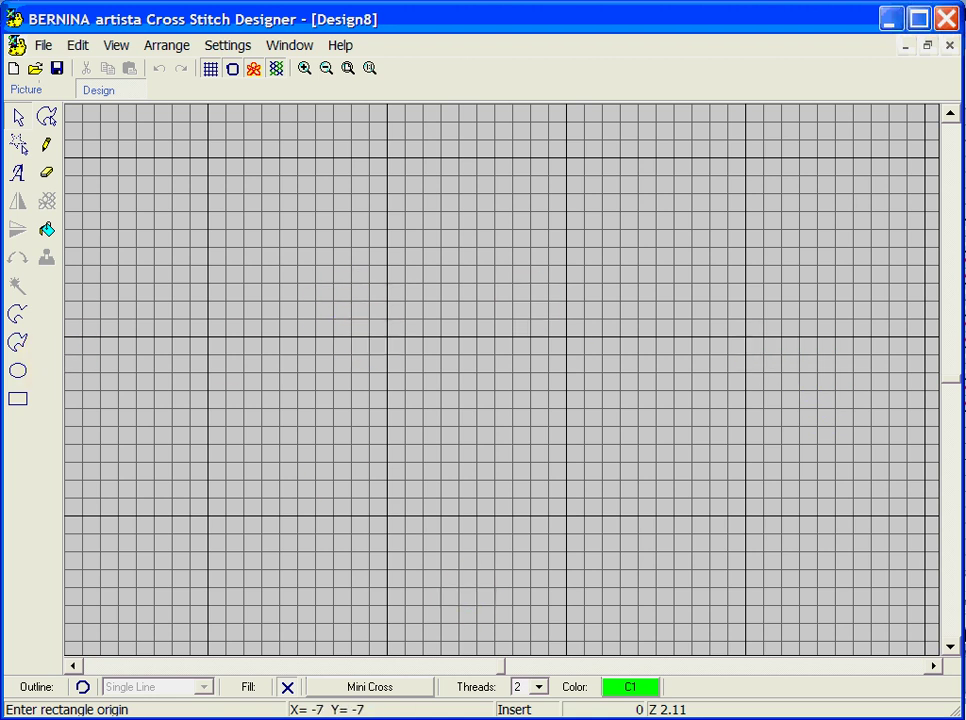
{"action": "left_click", "coordinate": [648, 690]}
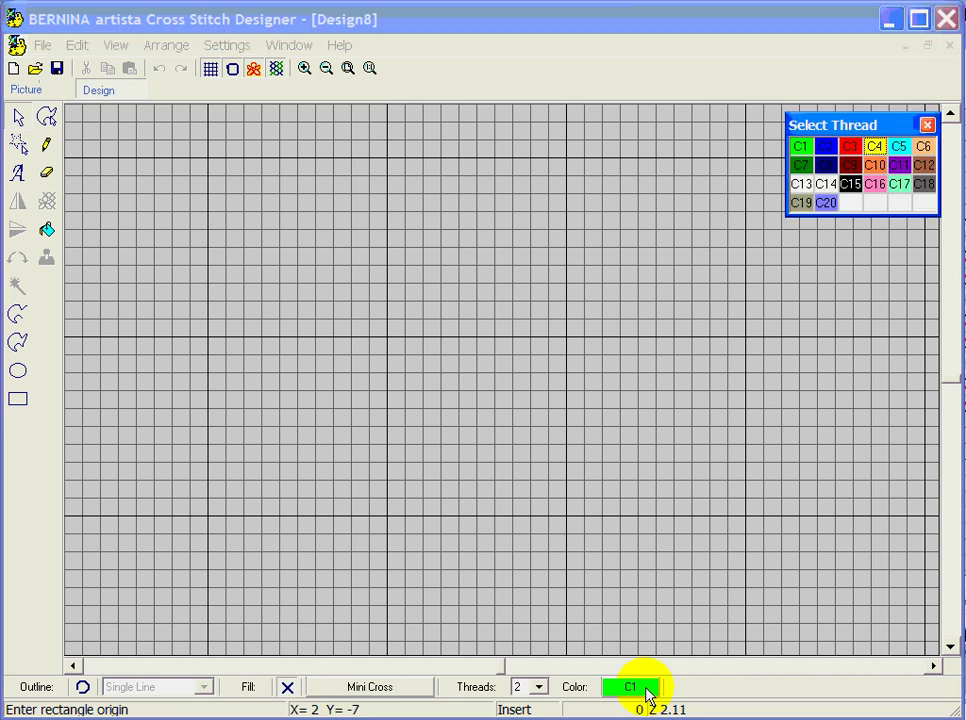
{"action": "left_click", "coordinate": [875, 148]}
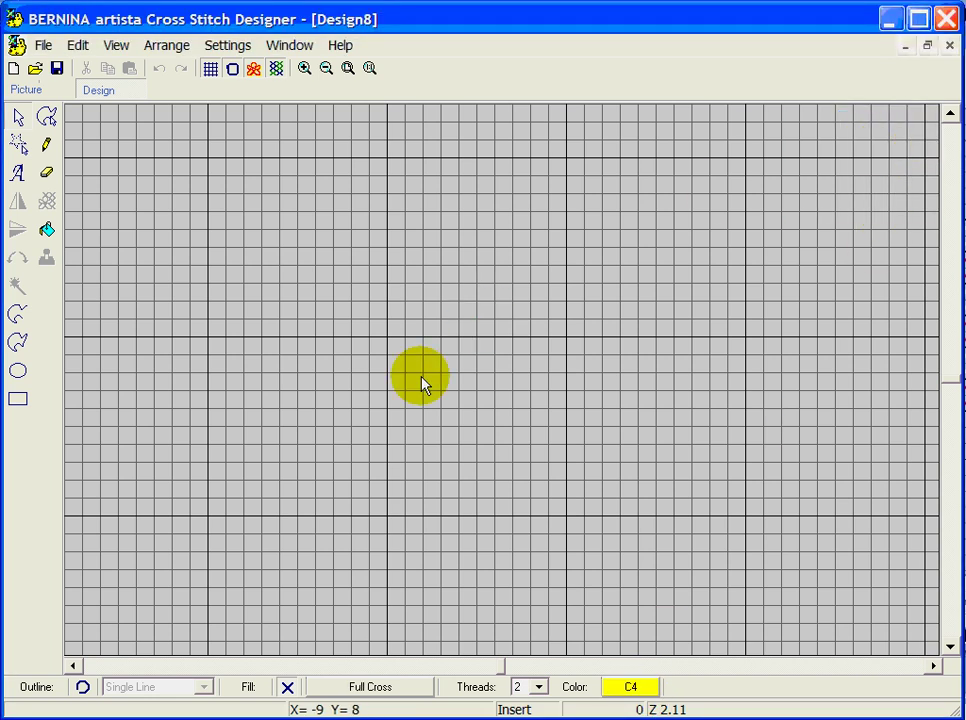
{"action": "left_click", "coordinate": [46, 145]}
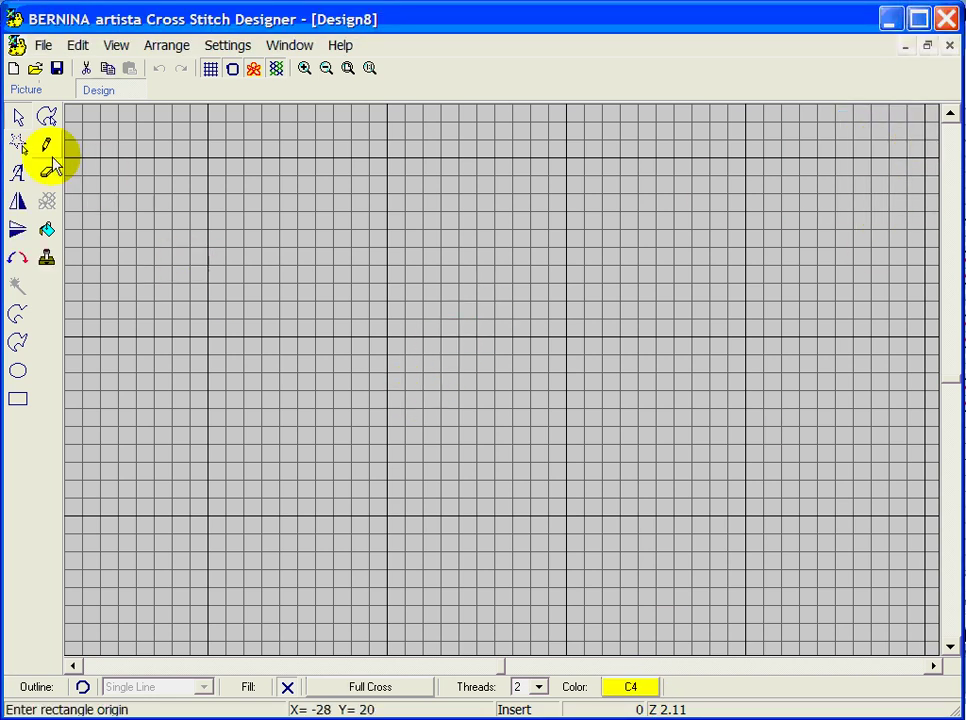
{"action": "left_click", "coordinate": [432, 366]}
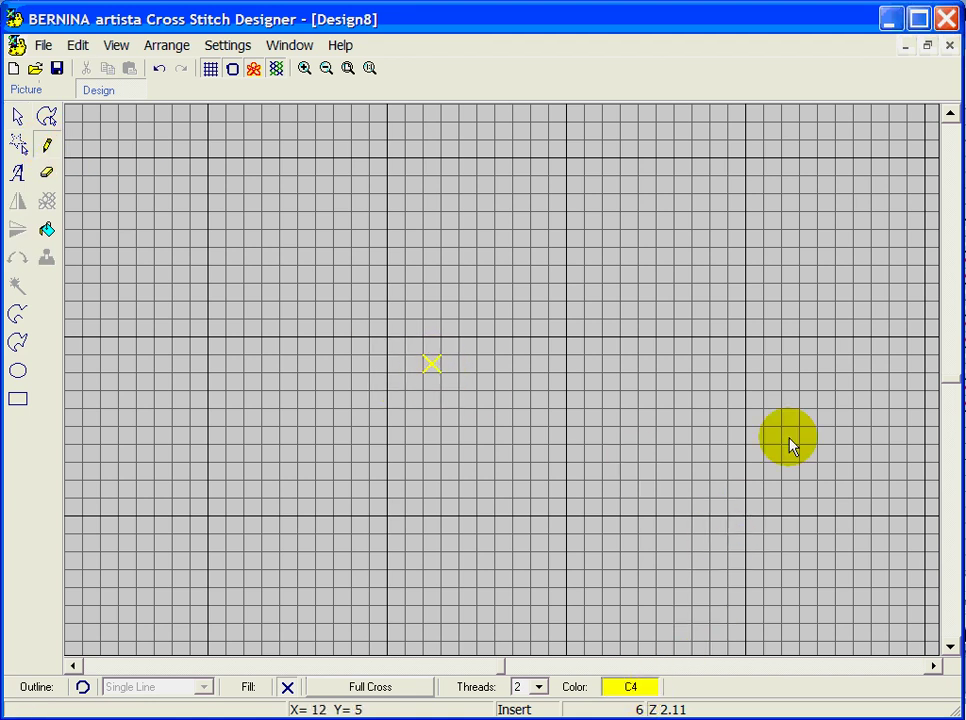
- Add four pink C16 Full Cross petals directly above, below and on both sides of the yellow center stitch
{"action": "left_click", "coordinate": [652, 688]}
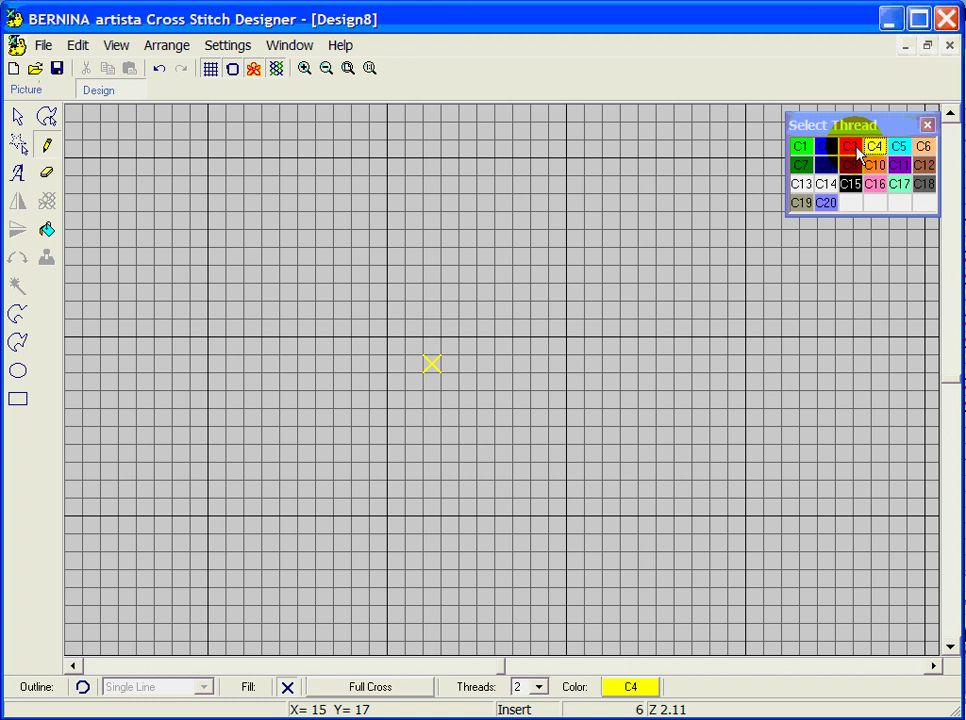
{"action": "left_click", "coordinate": [876, 188]}
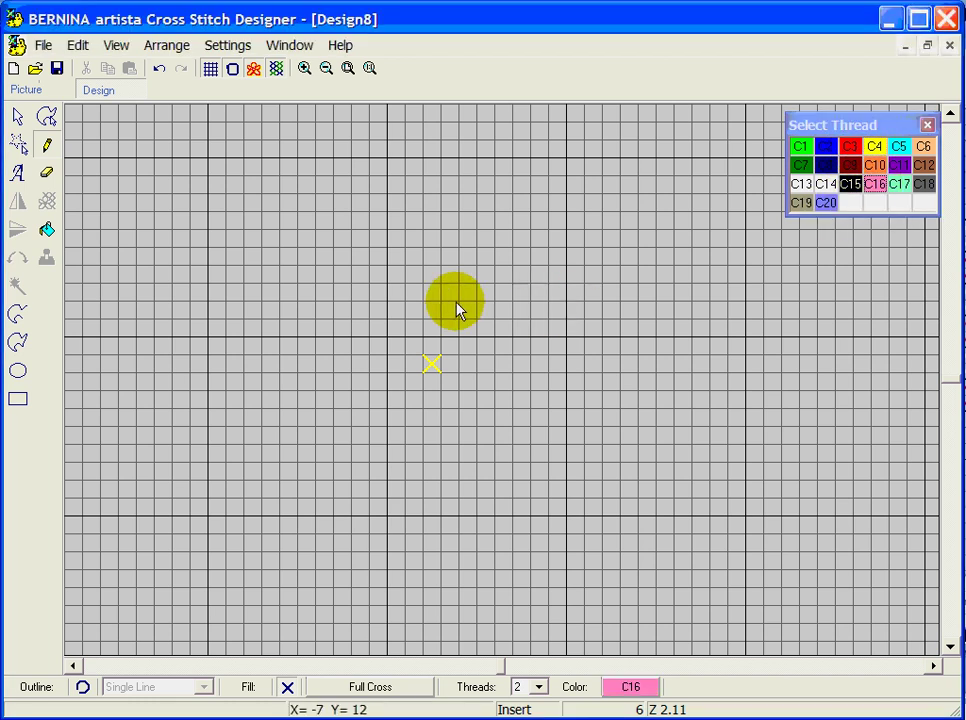
{"action": "left_click", "coordinate": [432, 346]}
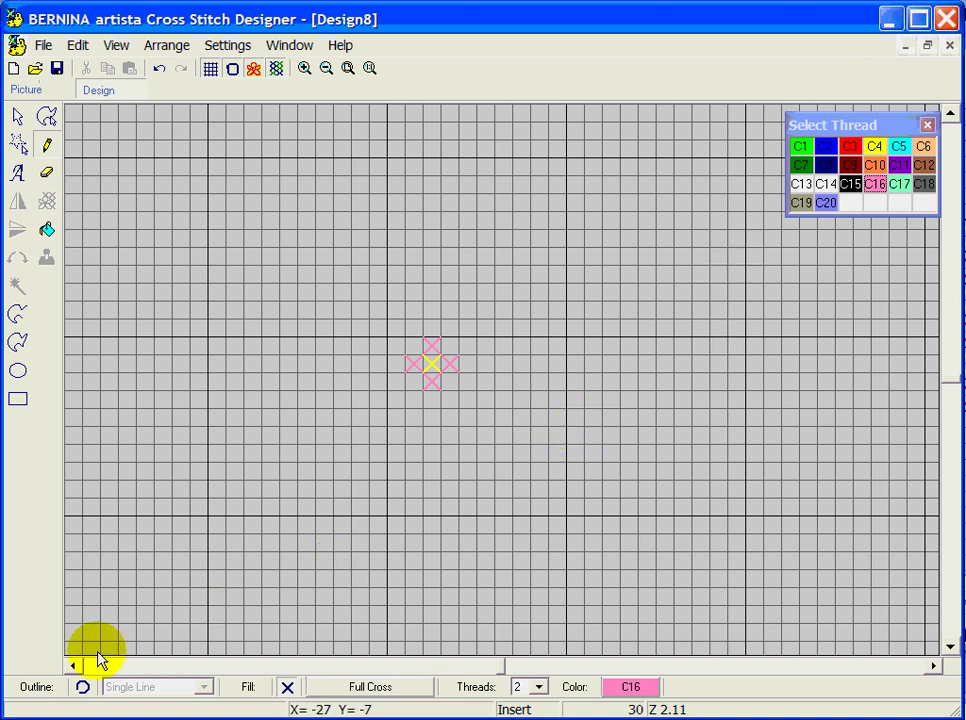
- Draw a dark green C7 Single Line outline stem from the yellow center's lower-right corner, one cell diagonally and three cells straight down
{"action": "left_click", "coordinate": [82, 687]}
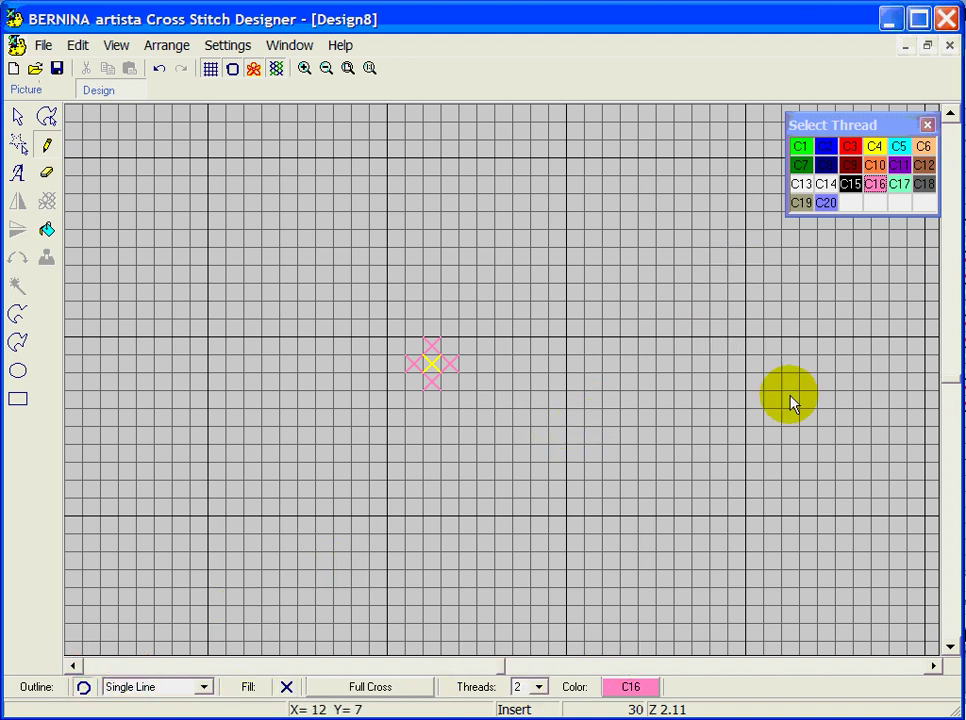
{"action": "left_click", "coordinate": [799, 164]}
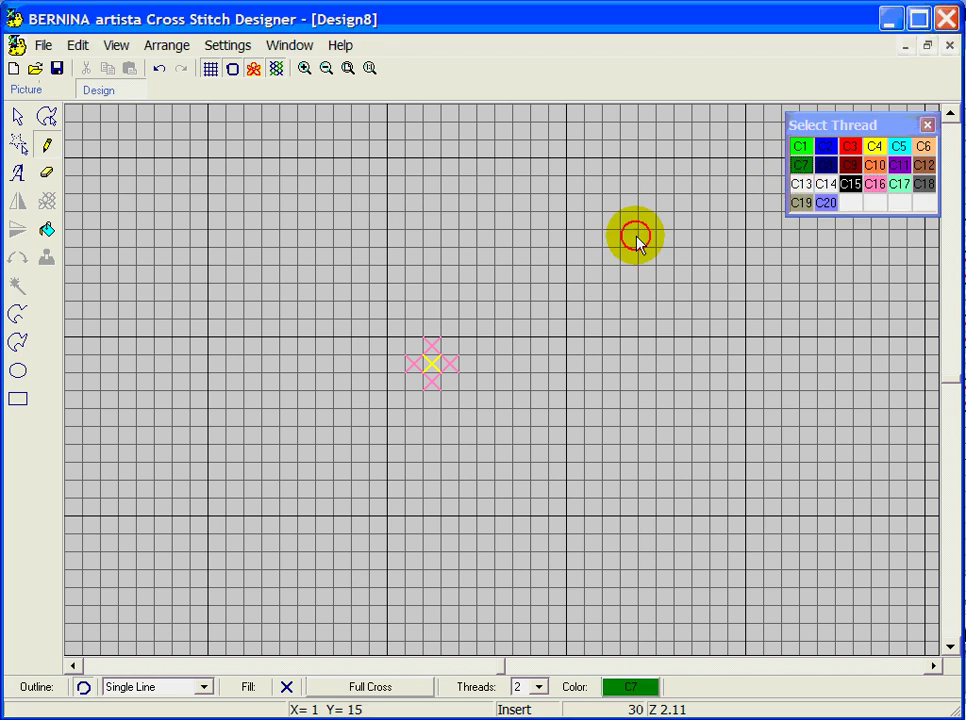
{"action": "left_click", "coordinate": [449, 389]}
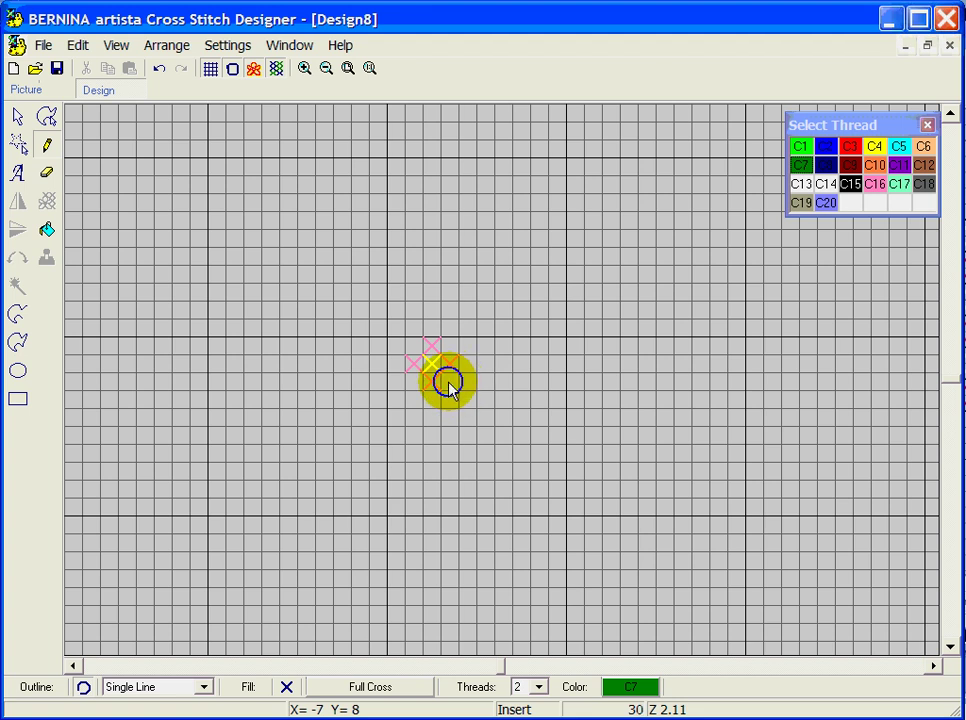
{"action": "left_click", "coordinate": [450, 386]}
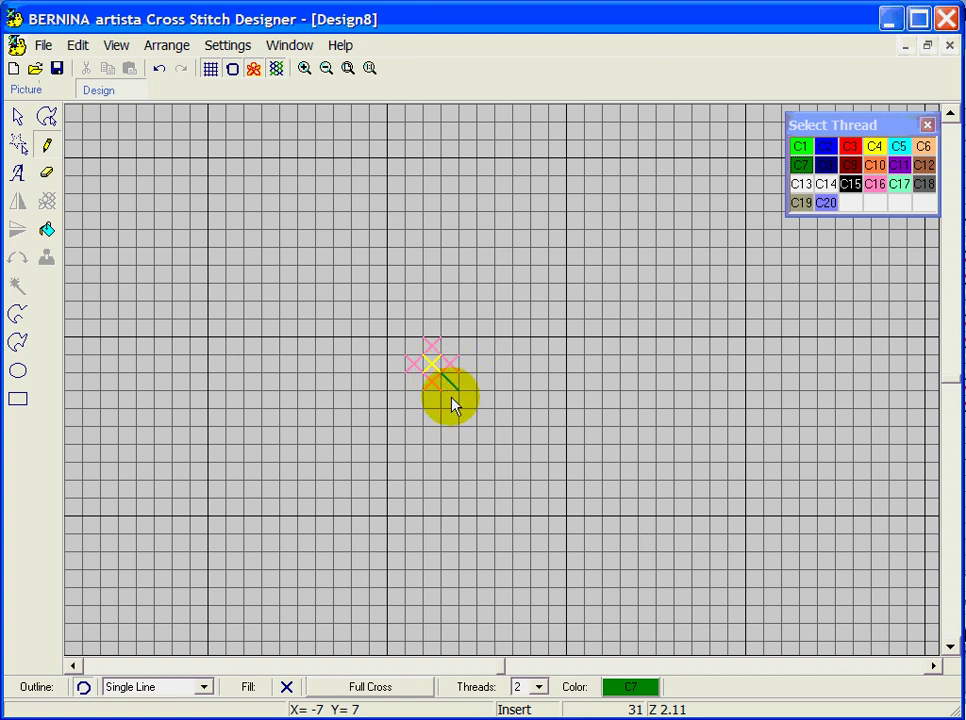
{"action": "left_click", "coordinate": [459, 420]}
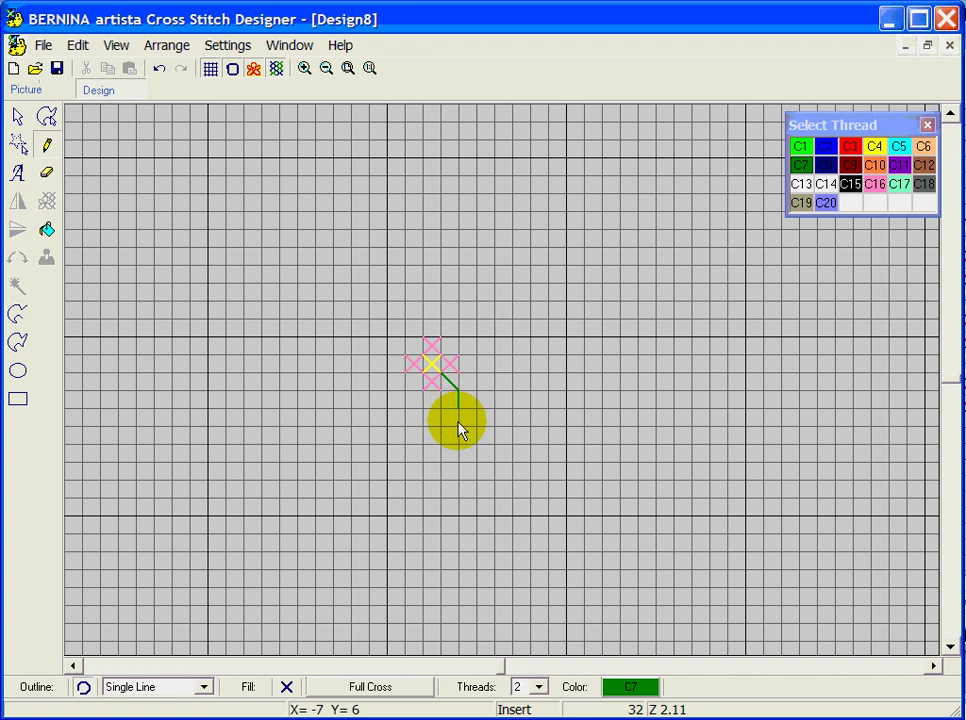
{"action": "left_click", "coordinate": [461, 434]}
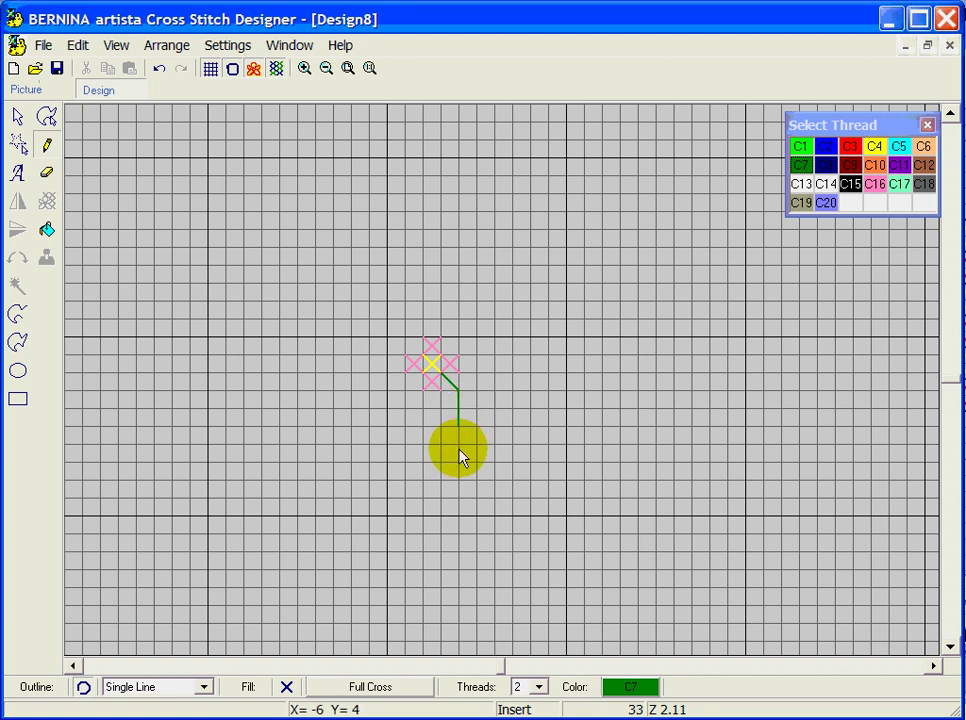
{"action": "left_click", "coordinate": [459, 452]}
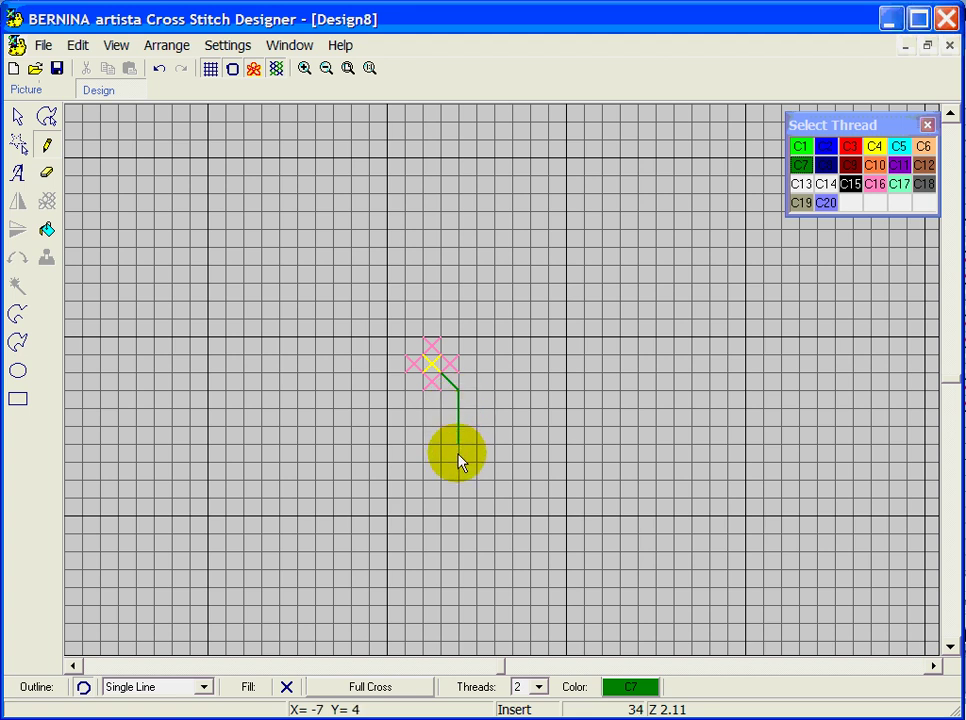
{"action": "left_click", "coordinate": [487, 482]}
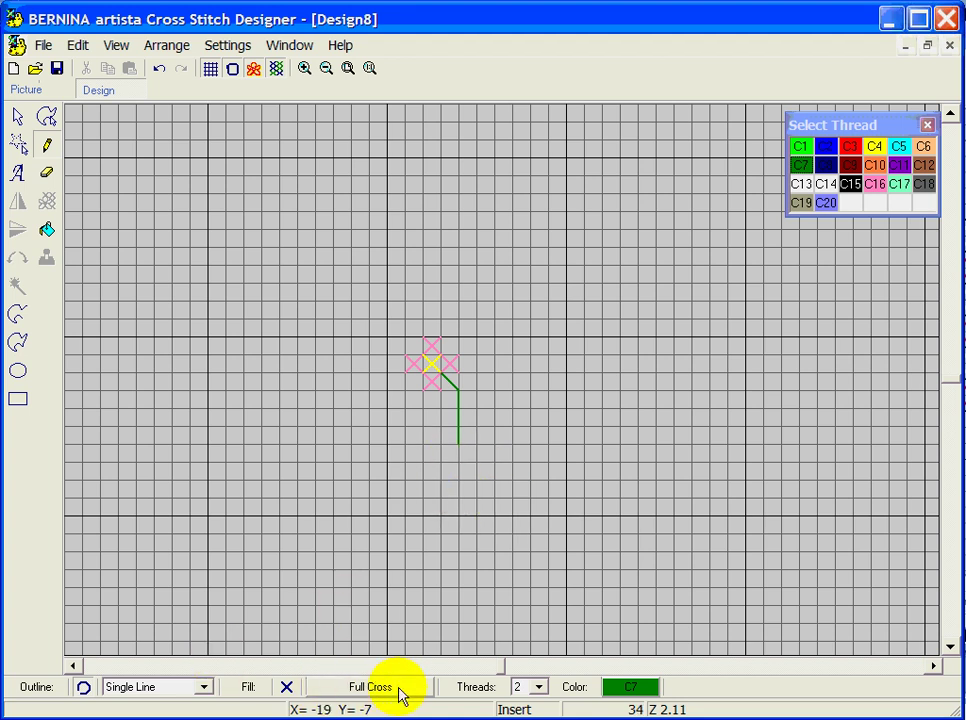
- Place a dark green C7 Full Cross fill stitch as a leaf just right of the stem's lower end
{"action": "left_click", "coordinate": [290, 688]}
{"action": "left_click", "coordinate": [356, 686]}
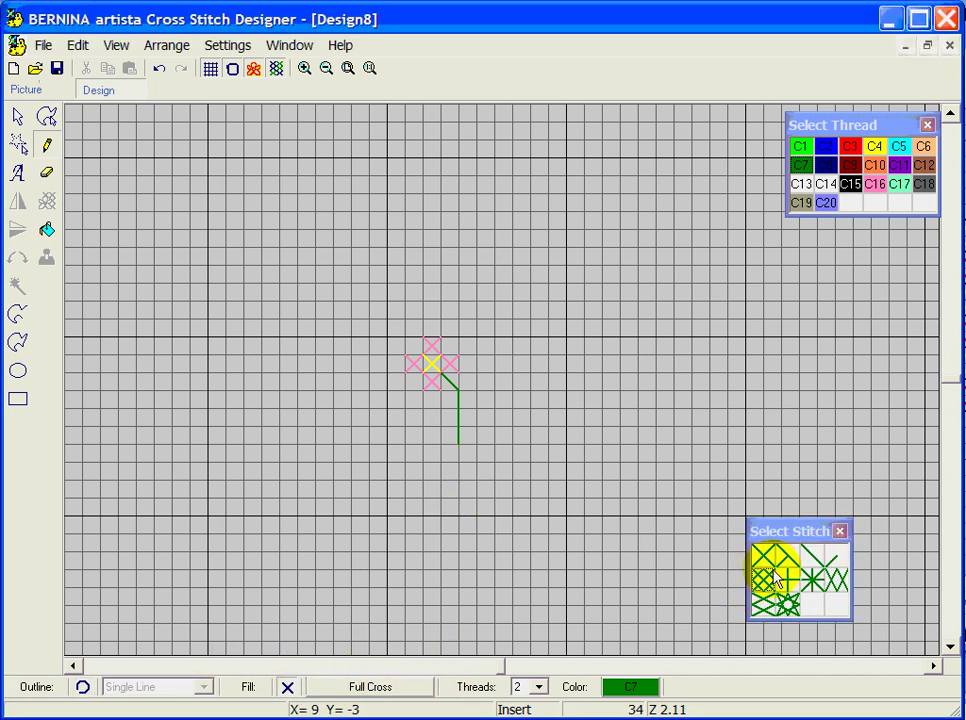
{"action": "left_click", "coordinate": [788, 556]}
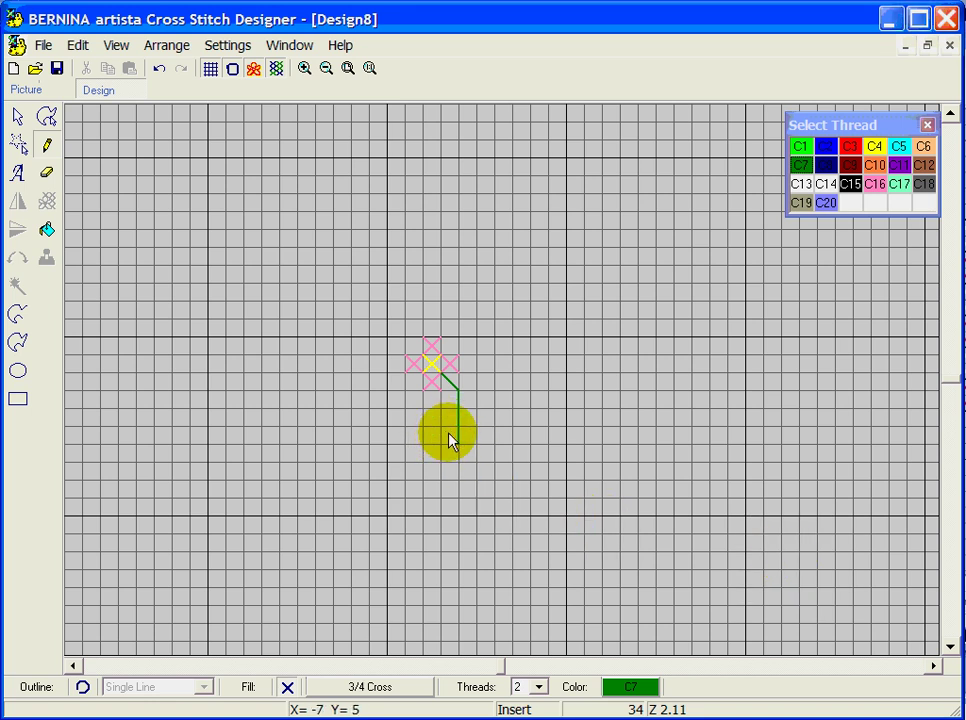
{"action": "left_click", "coordinate": [381, 688]}
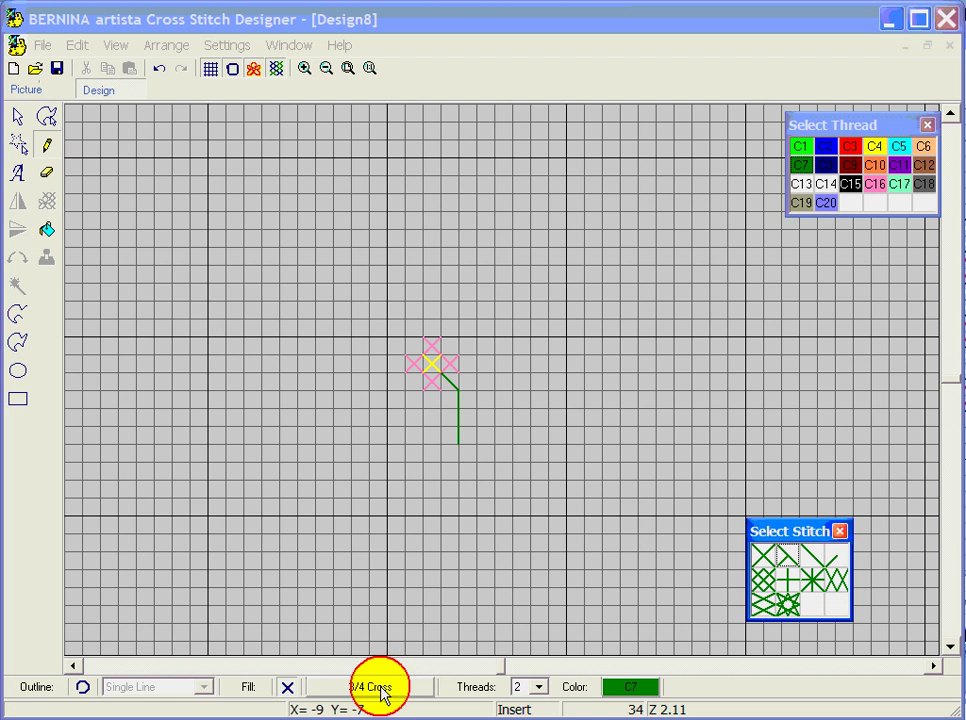
{"action": "left_click", "coordinate": [760, 556]}
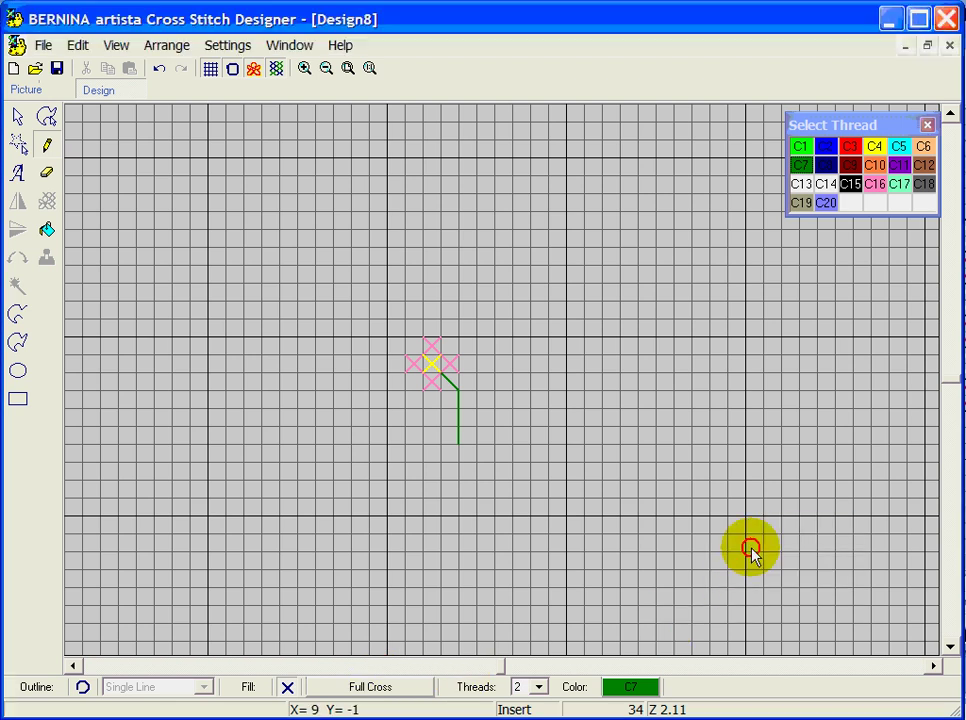
{"action": "left_click", "coordinate": [469, 437]}
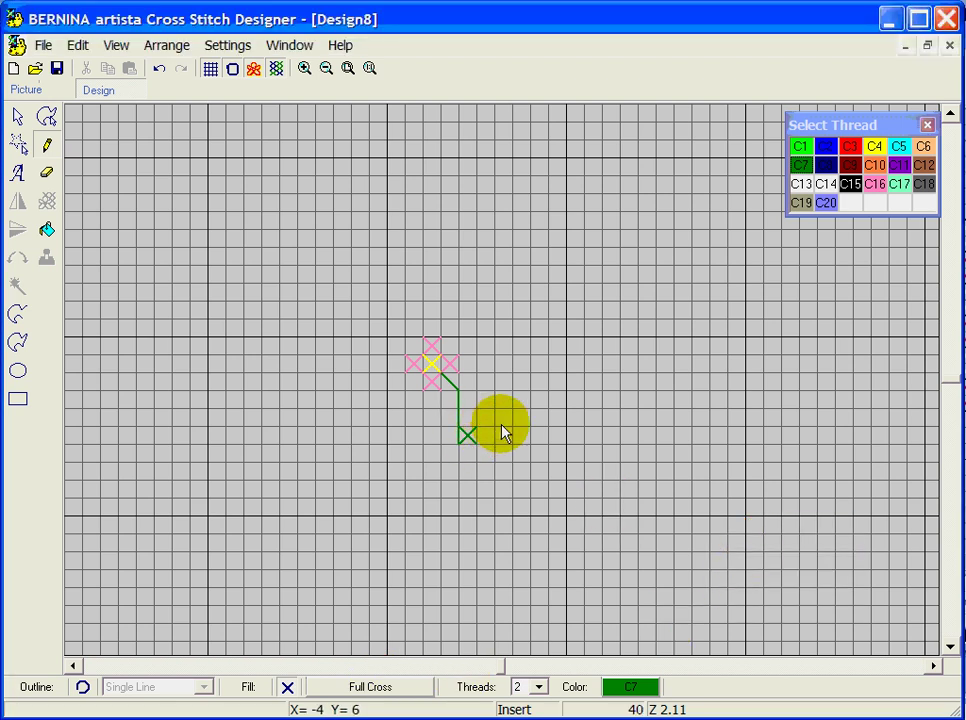
- Add dark green C7 3/4 Cross leaf stitches above the full-cross leaf and diagonally up to the left from the stem's base
{"action": "left_click", "coordinate": [366, 688]}
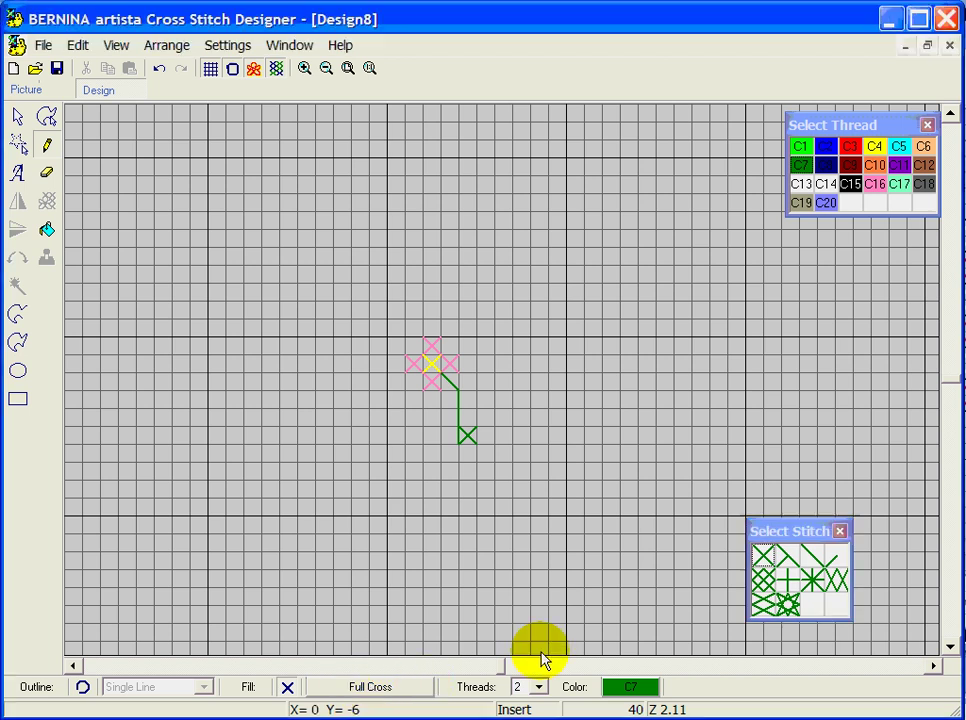
{"action": "left_click", "coordinate": [787, 556]}
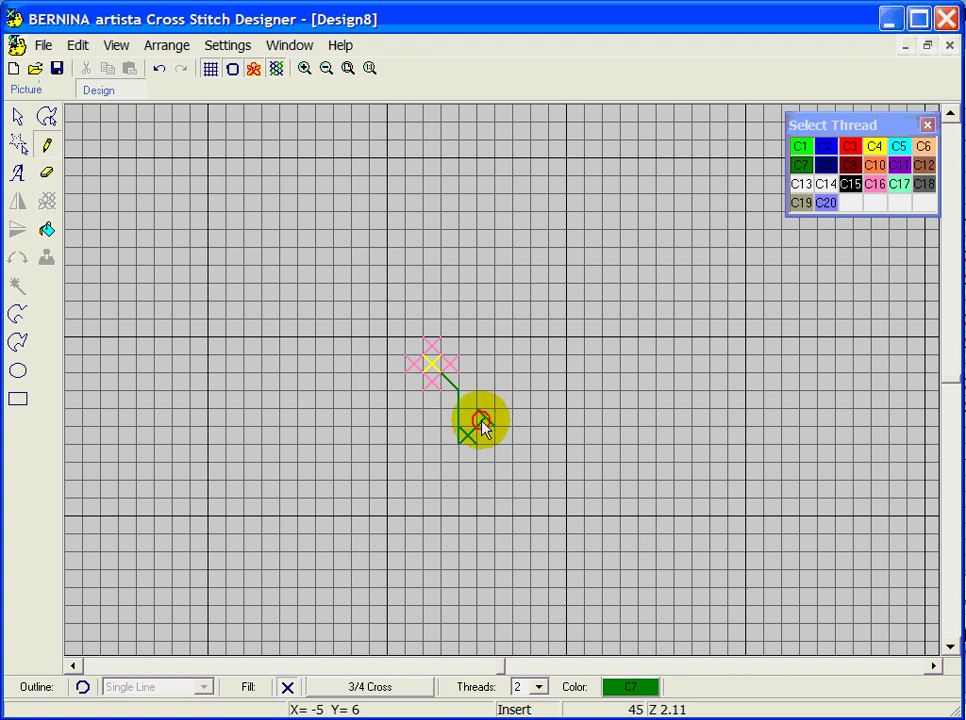
{"action": "left_click", "coordinate": [484, 419]}
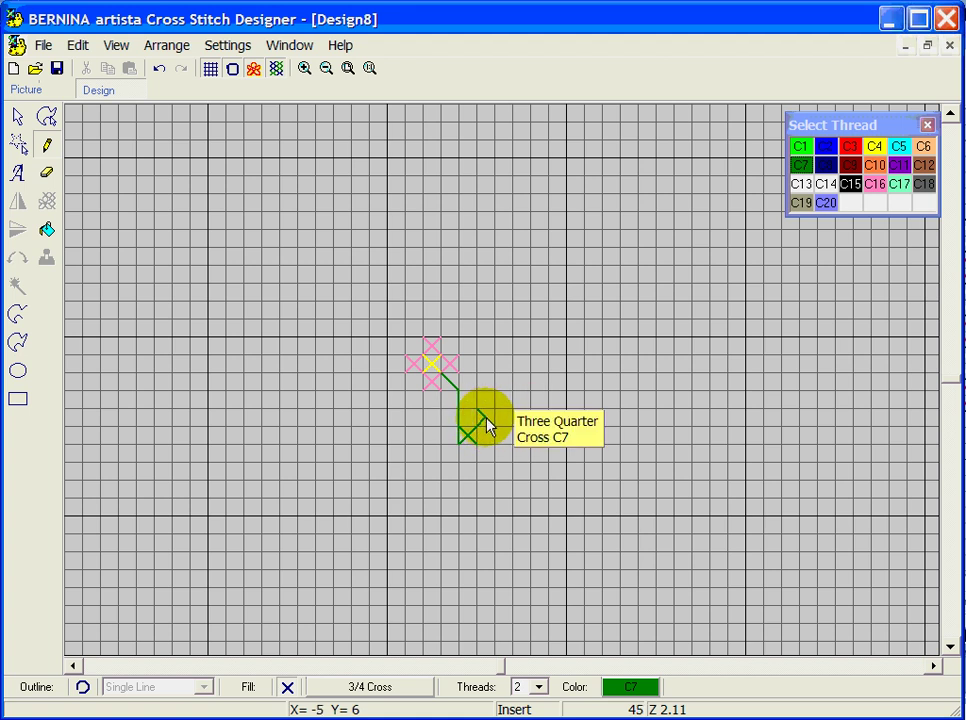
{"action": "left_click", "coordinate": [484, 421]}
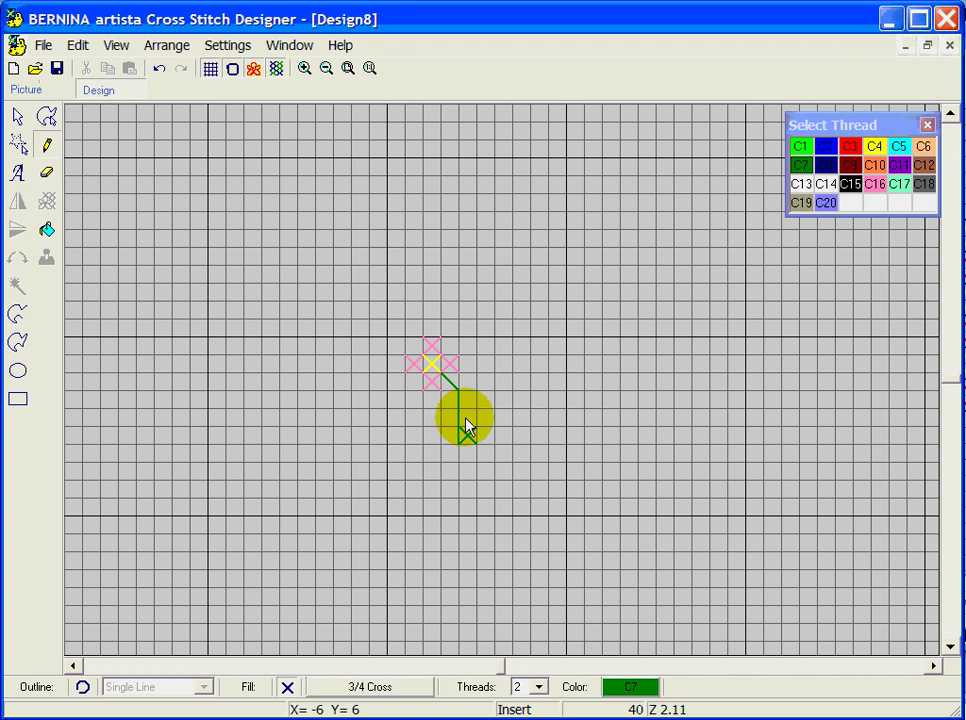
{"action": "left_click", "coordinate": [467, 425]}
{"action": "left_click", "coordinate": [467, 425]}
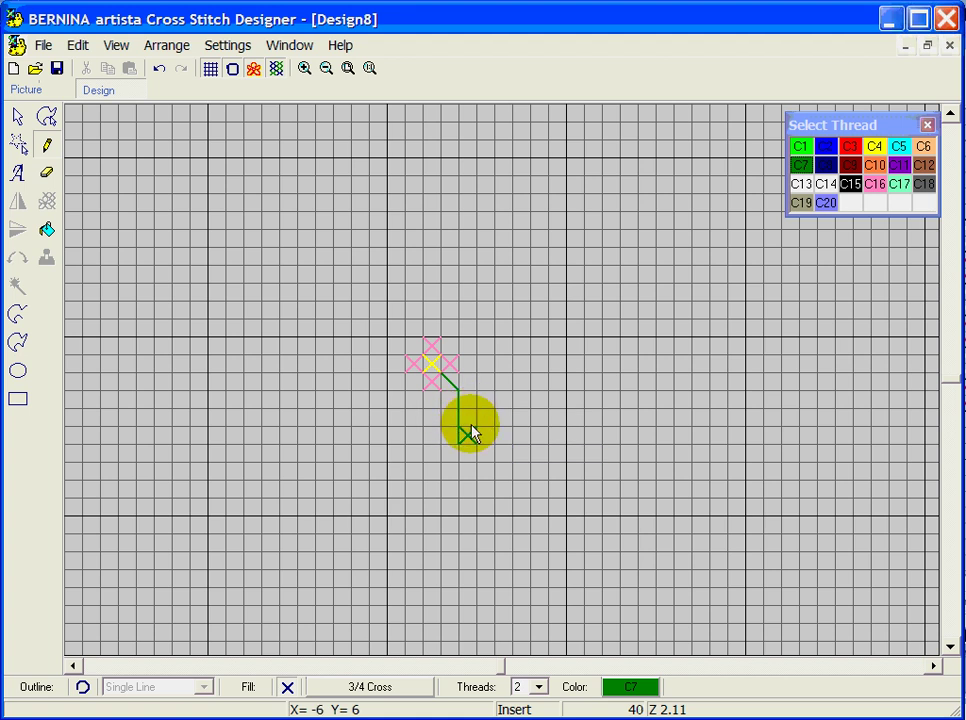
{"action": "left_click", "coordinate": [468, 427]}
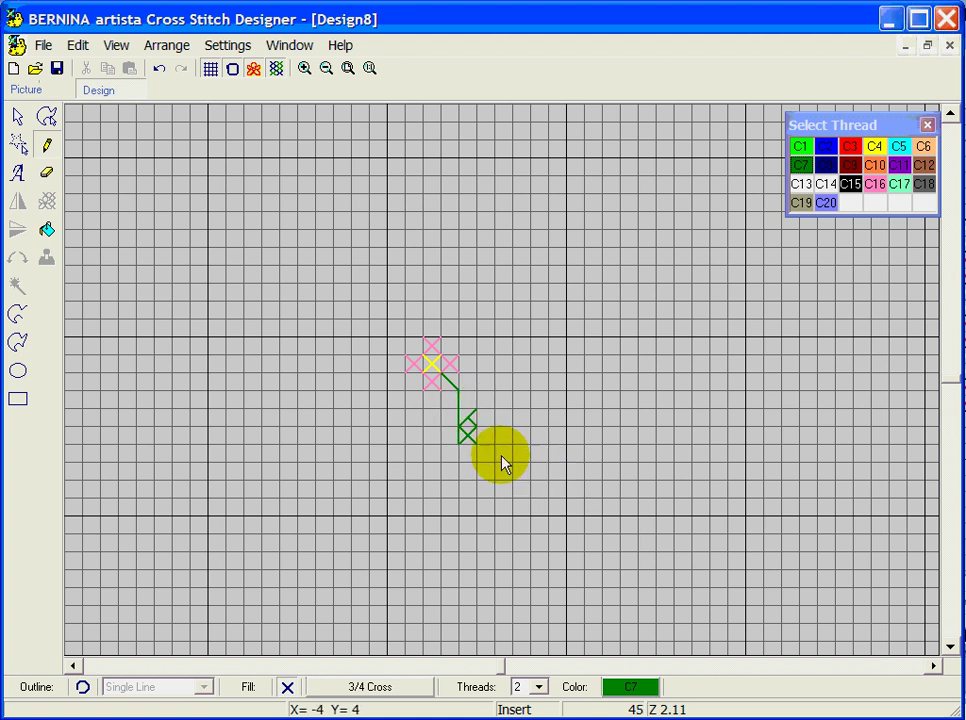
{"action": "left_click", "coordinate": [443, 440]}
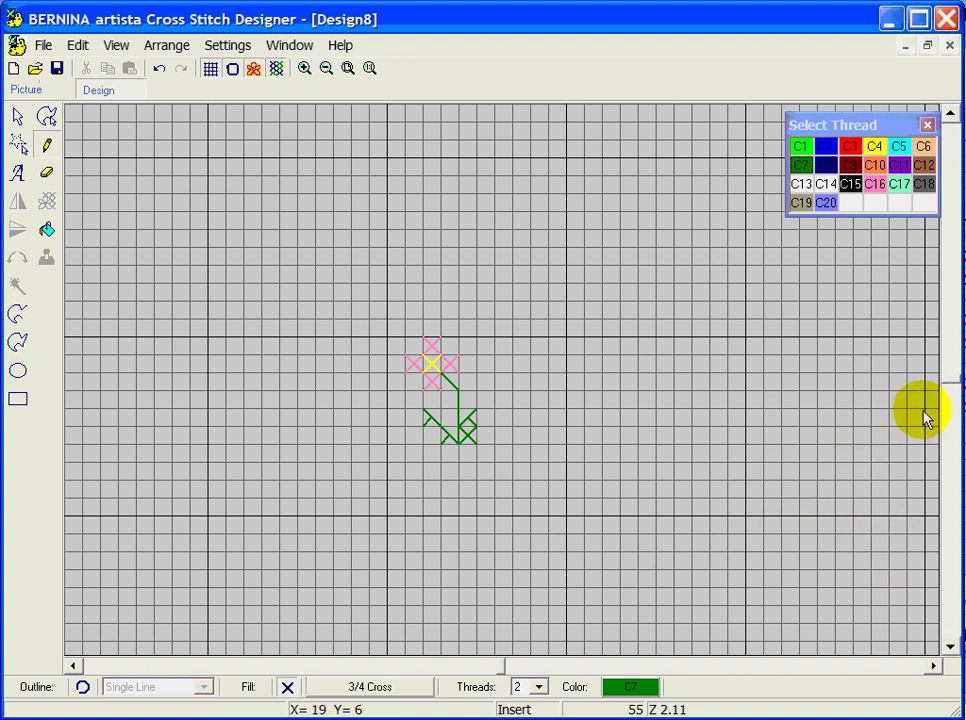
{"action": "key", "text": "ctrl+v"}
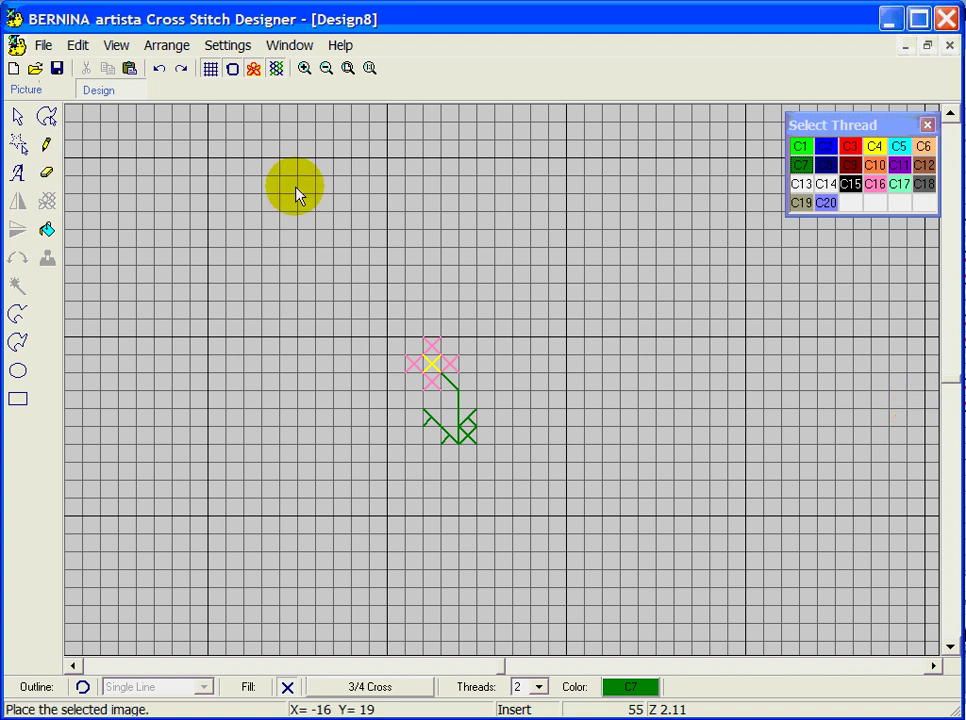
{"action": "left_click", "coordinate": [18, 118]}
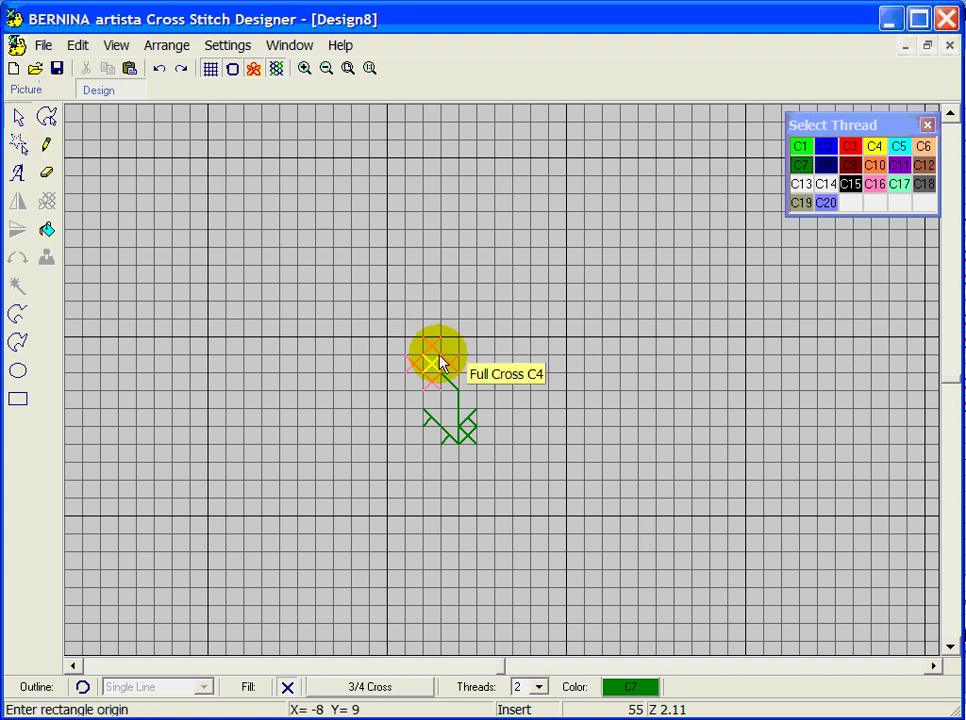
{"action": "left_click_drag", "start_coordinate": [406, 338], "coordinate": [478, 455]}
{"action": "left_click", "coordinate": [478, 455]}
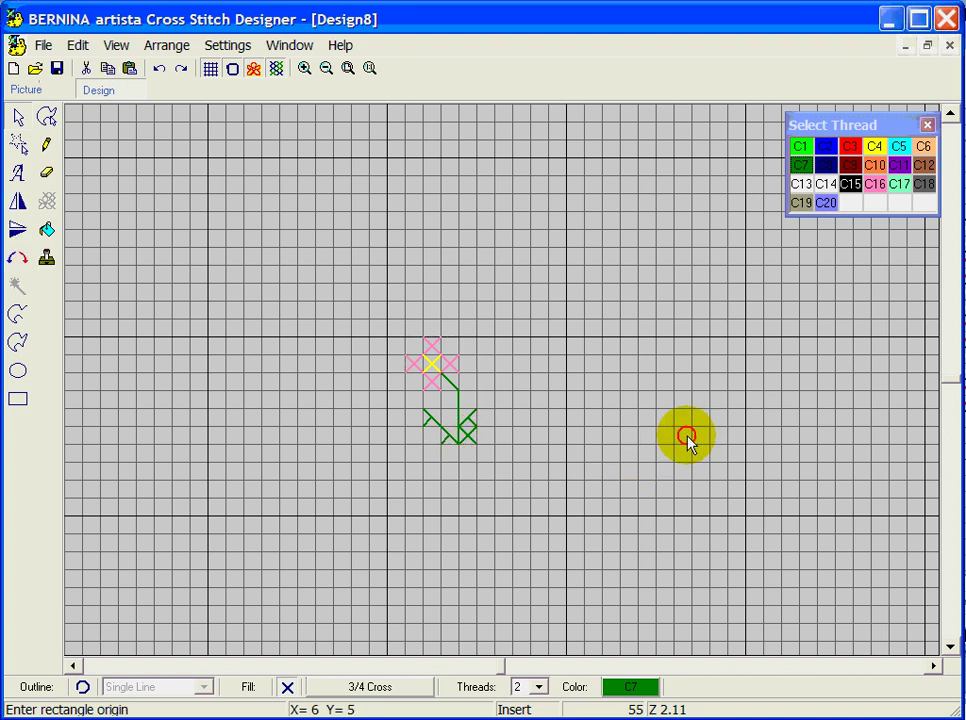
{"action": "left_click", "coordinate": [20, 146]}
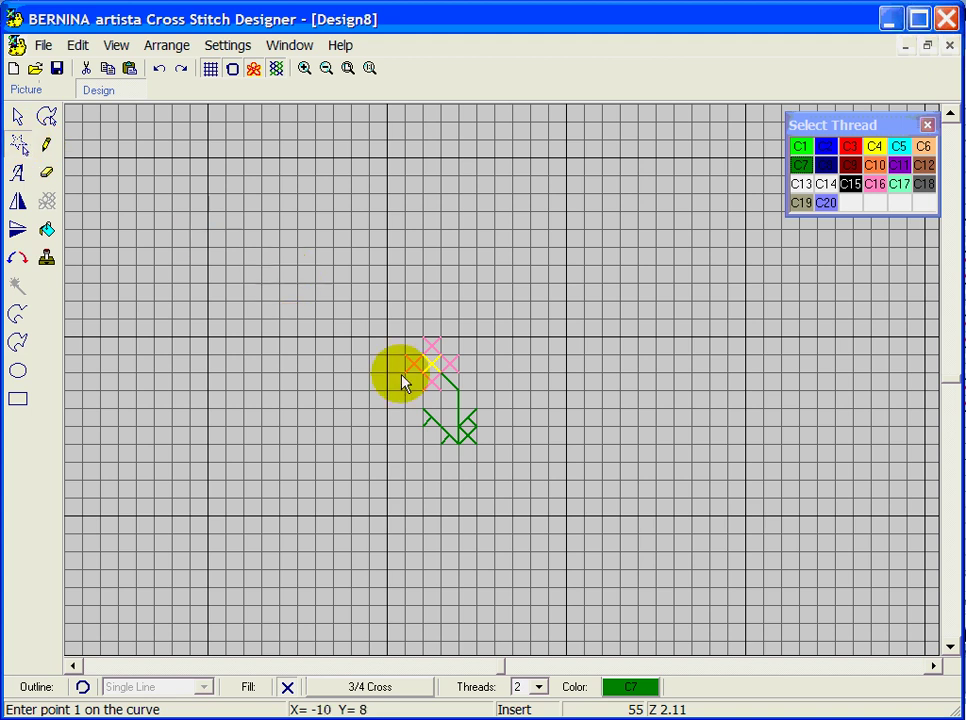
{"action": "left_click", "coordinate": [422, 443]}
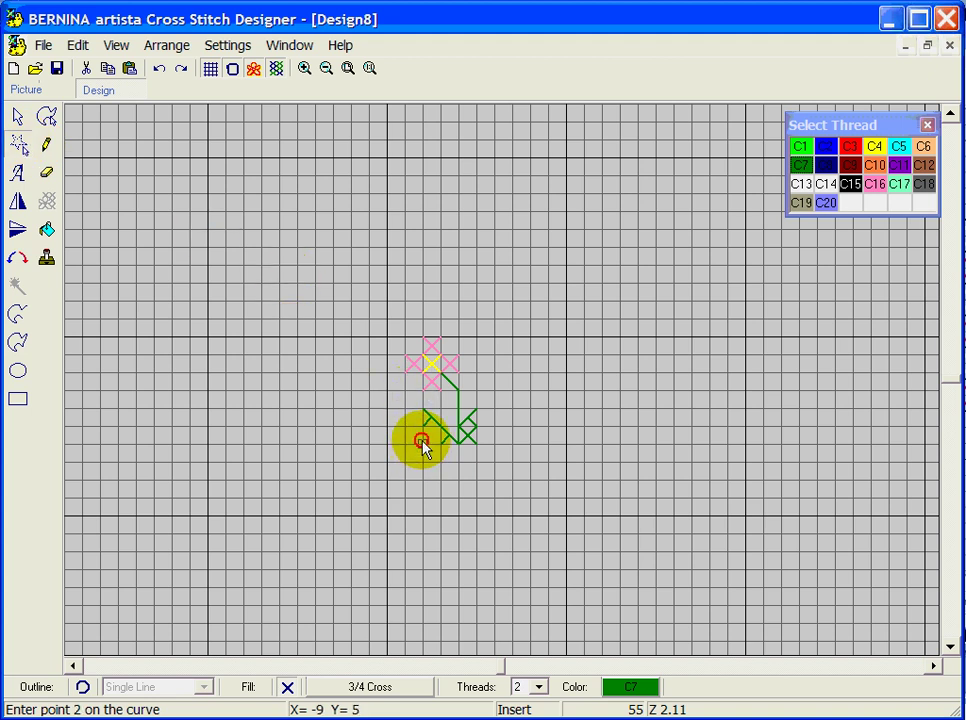
{"action": "left_click", "coordinate": [399, 379]}
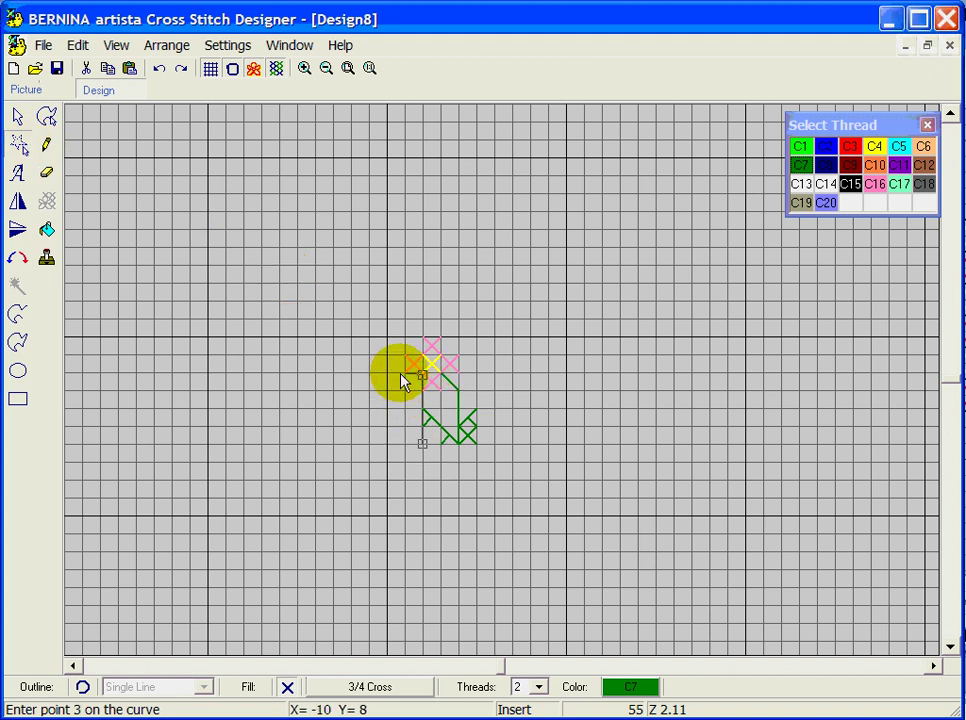
{"action": "left_click", "coordinate": [402, 342]}
{"action": "left_click", "coordinate": [401, 356]}
{"action": "left_click", "coordinate": [417, 352]}
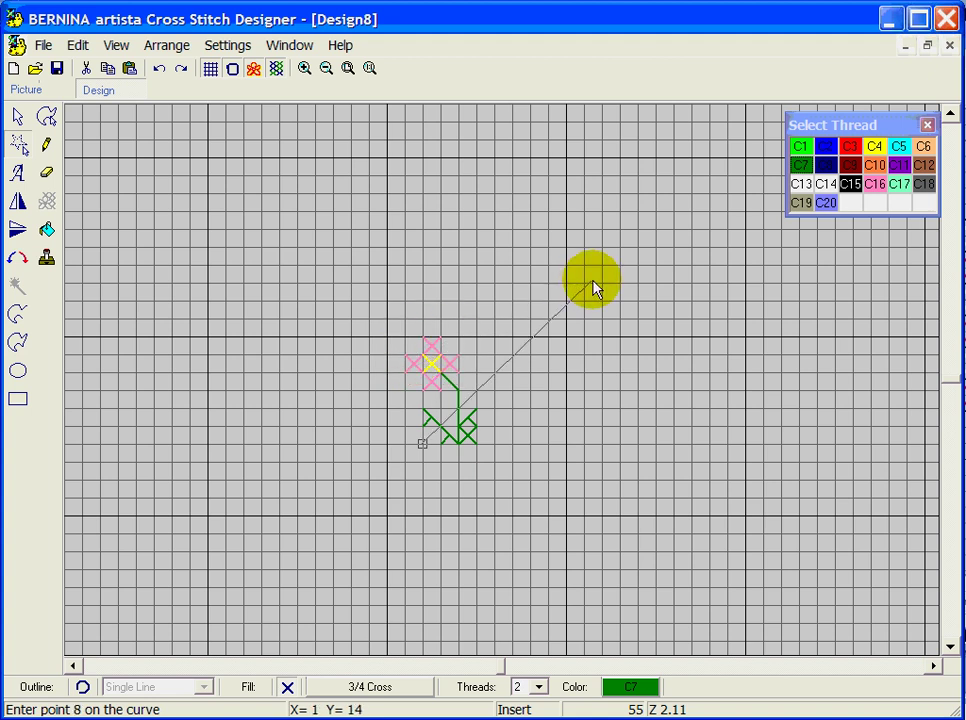
- Select the whole flower with a rectangular selection and stamp three copies in a row to its right
{"action": "left_click", "coordinate": [18, 116]}
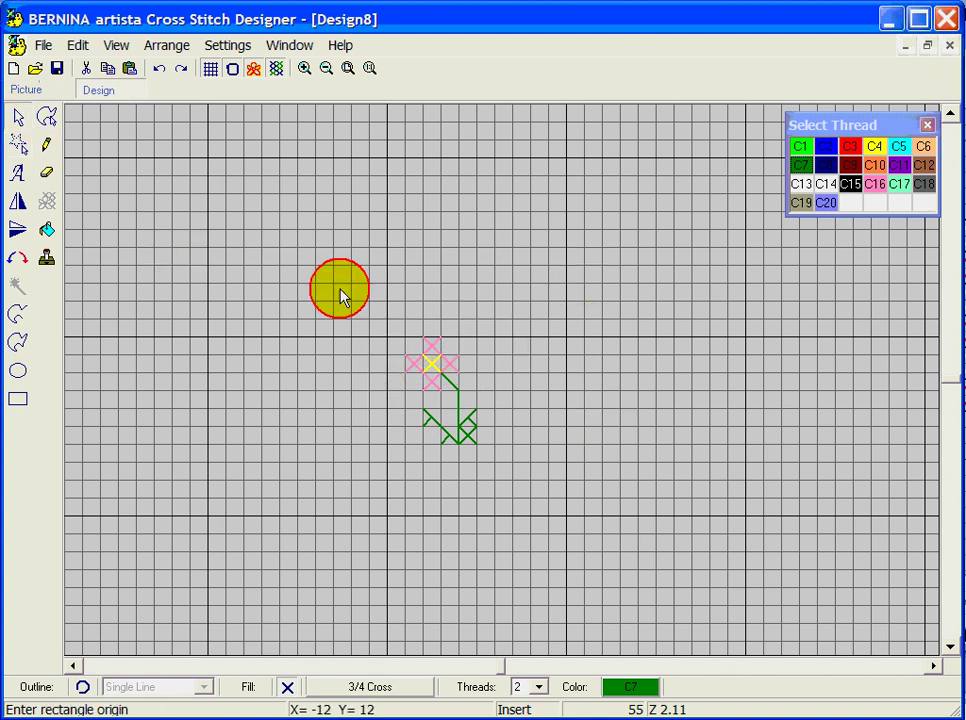
{"action": "left_click_drag", "start_coordinate": [339, 293], "coordinate": [482, 448]}
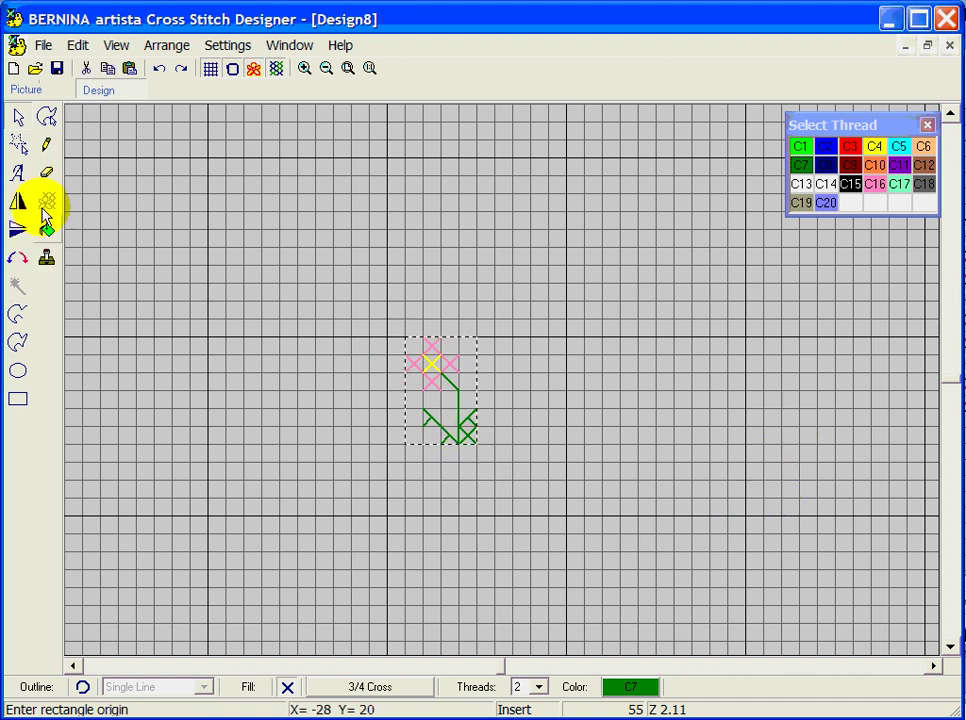
{"action": "left_click", "coordinate": [46, 259]}
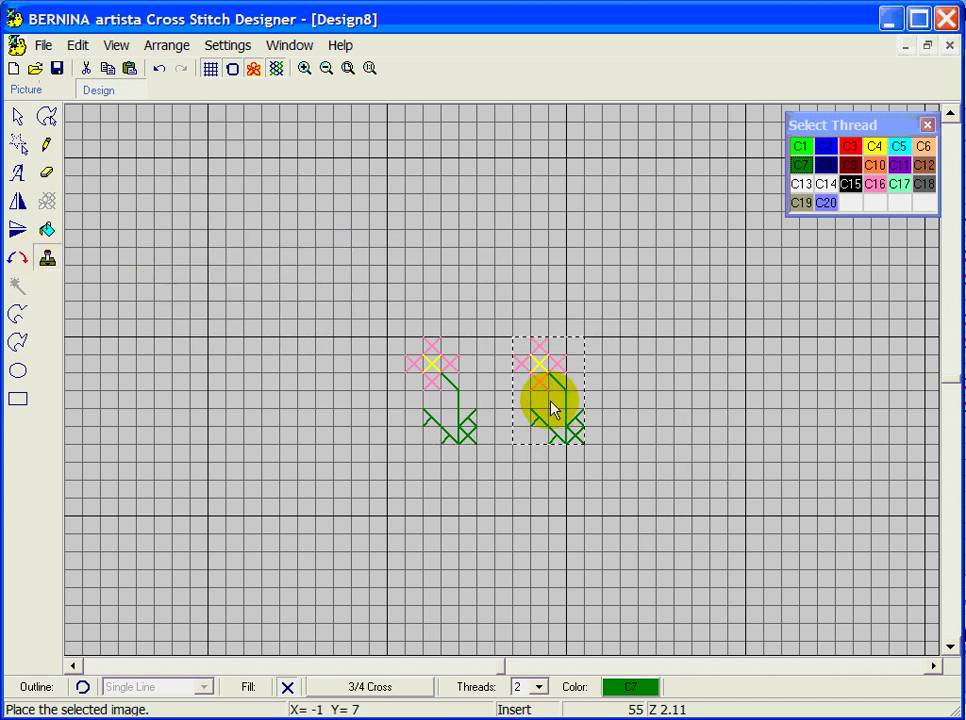
{"action": "left_click", "coordinate": [552, 405]}
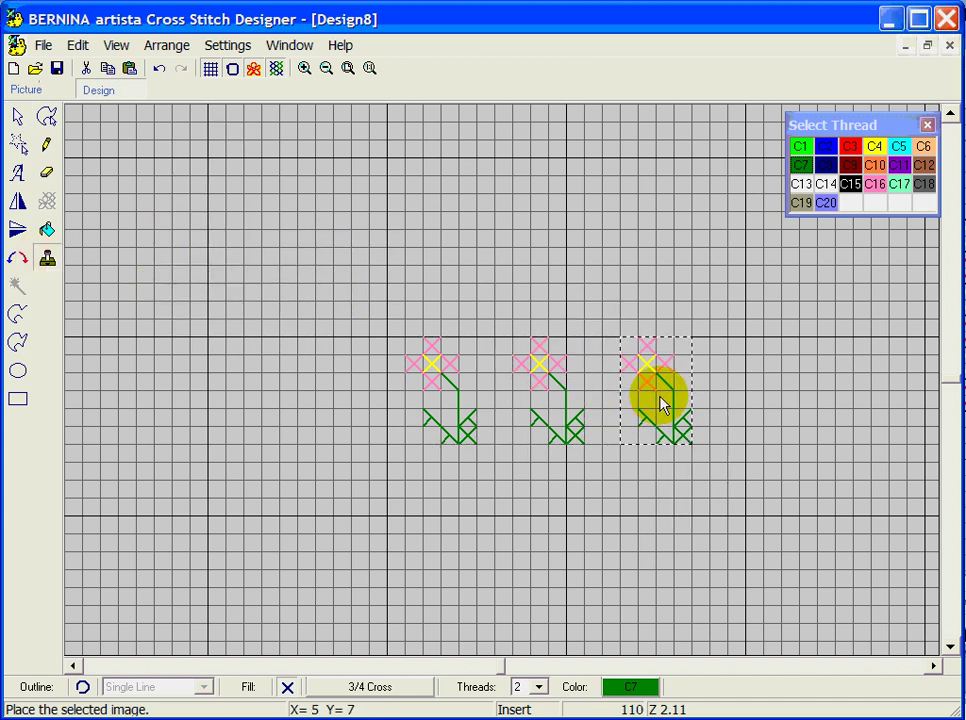
{"action": "left_click", "coordinate": [674, 404]}
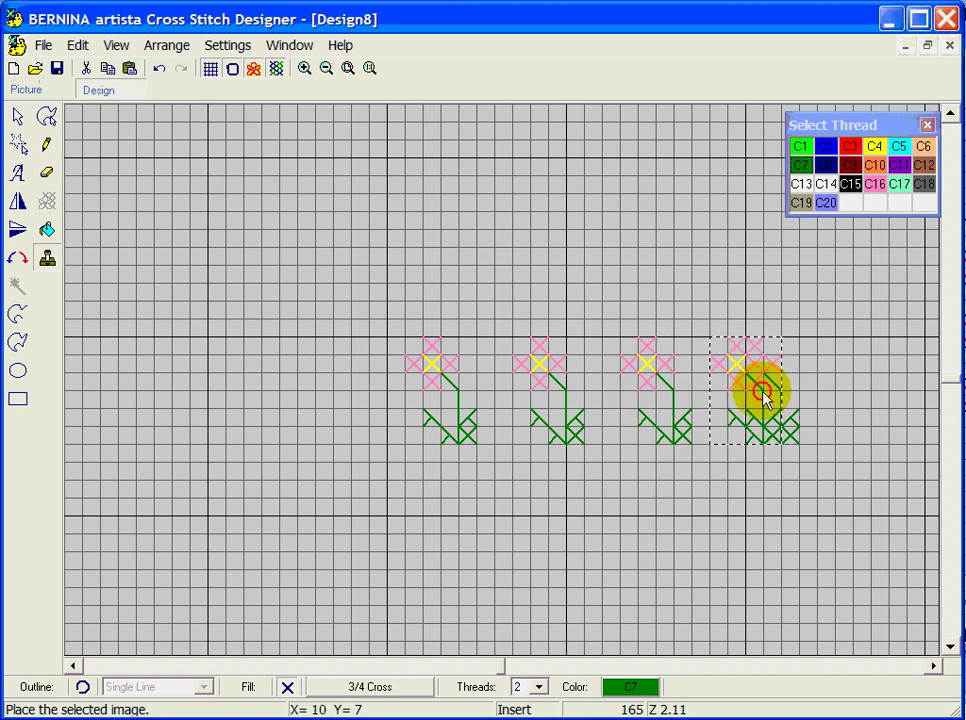
{"action": "left_click", "coordinate": [780, 404]}
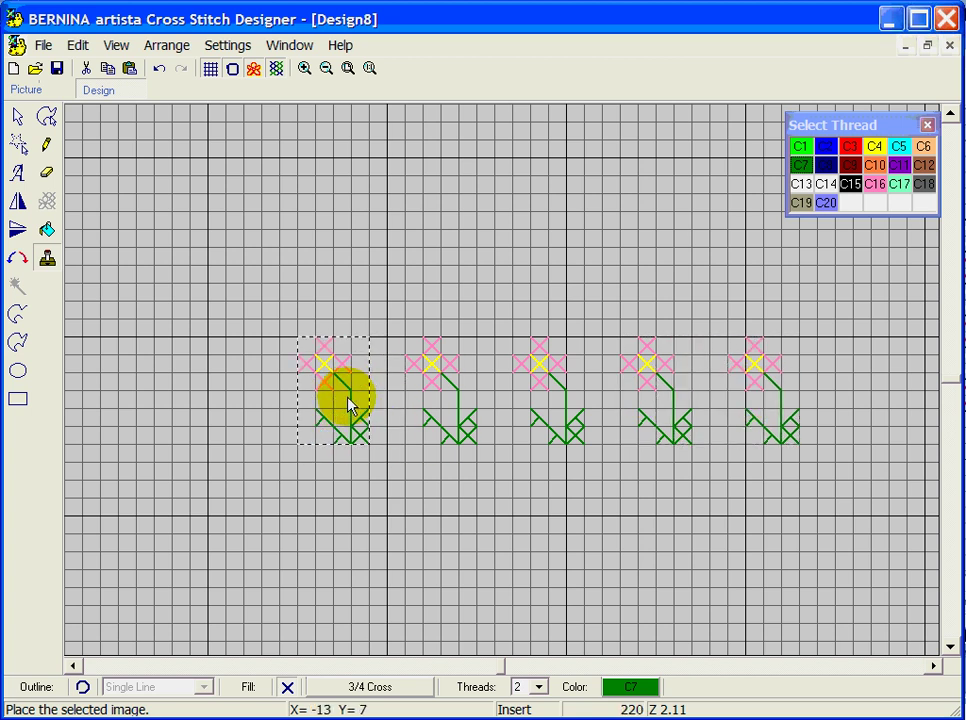
- Stamp three more flower copies in the same row to the left of the original, and end stamping
{"action": "left_click", "coordinate": [340, 405]}
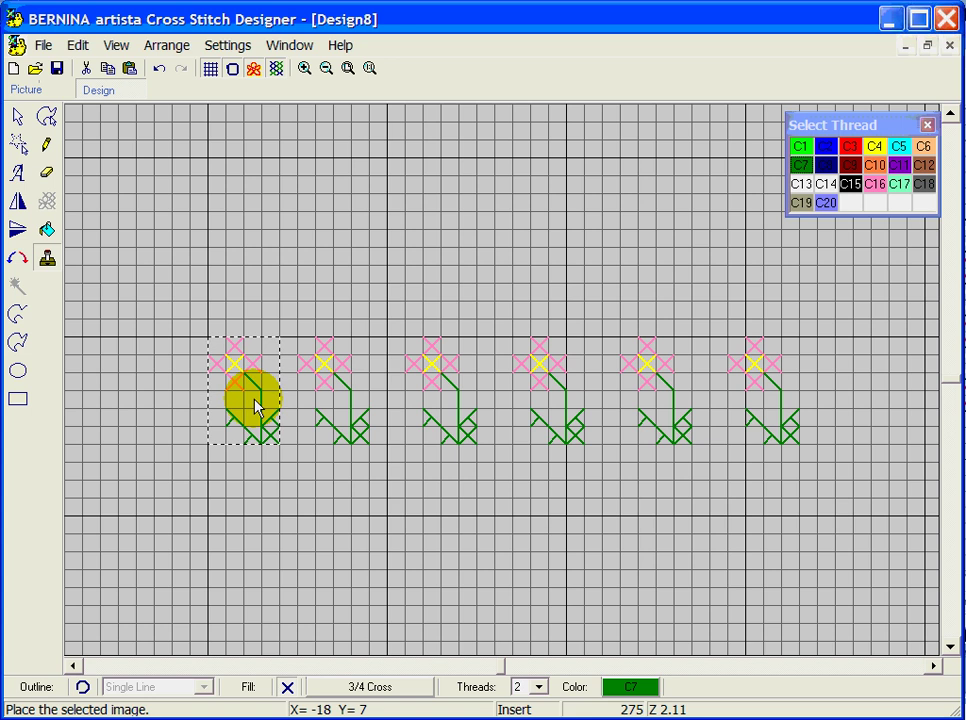
{"action": "left_click", "coordinate": [251, 405]}
{"action": "left_click", "coordinate": [150, 405]}
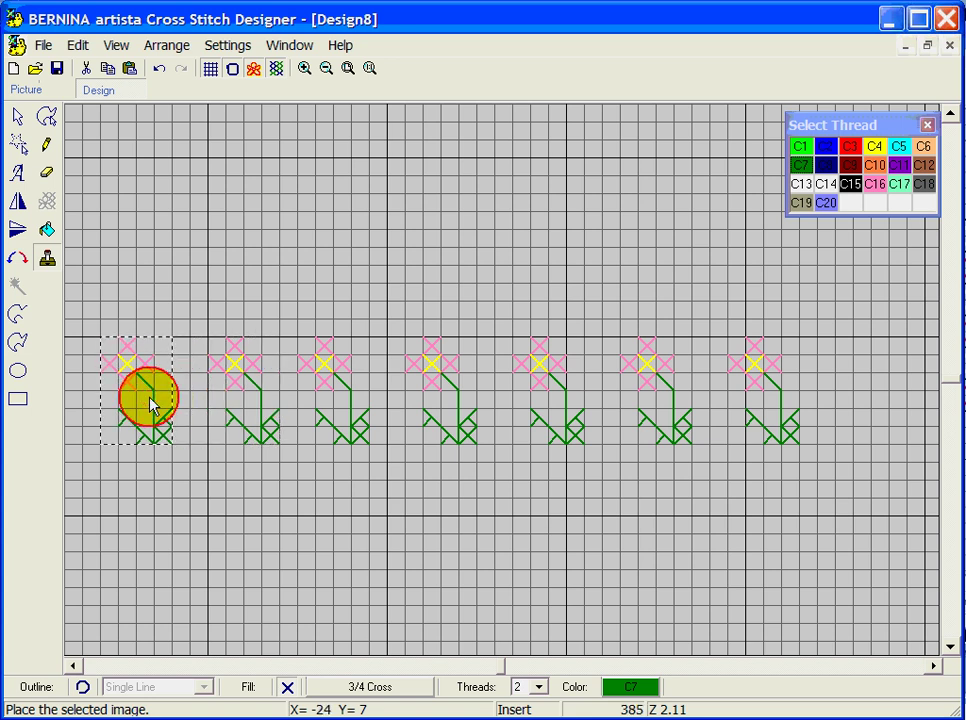
{"action": "key", "text": "Escape"}
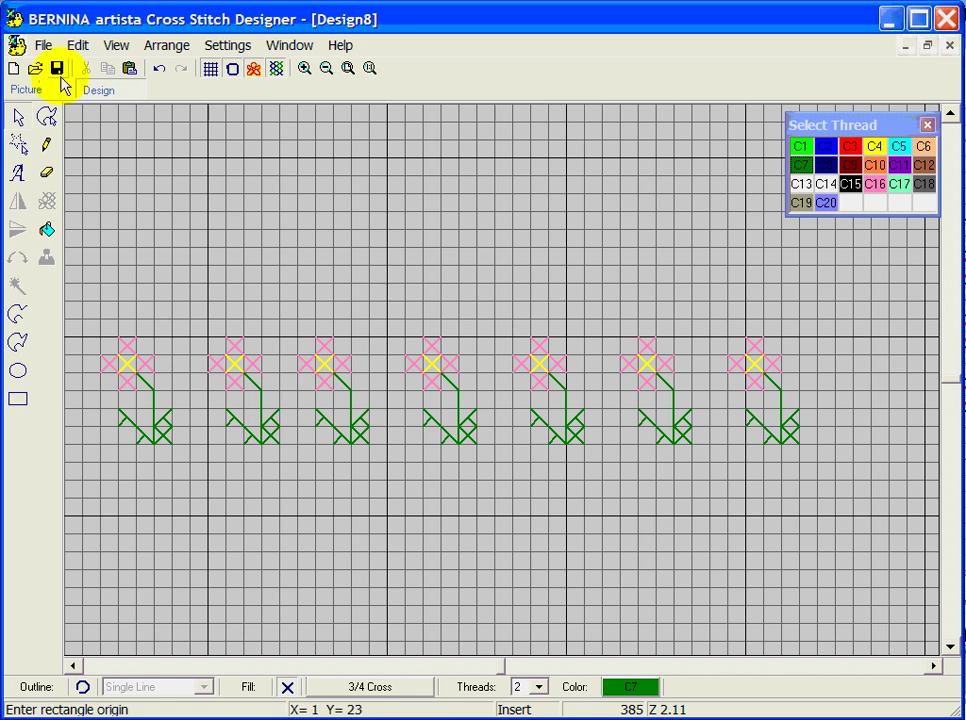
- Close the flower design without saving it and create a new blank design
{"action": "left_click", "coordinate": [949, 45]}
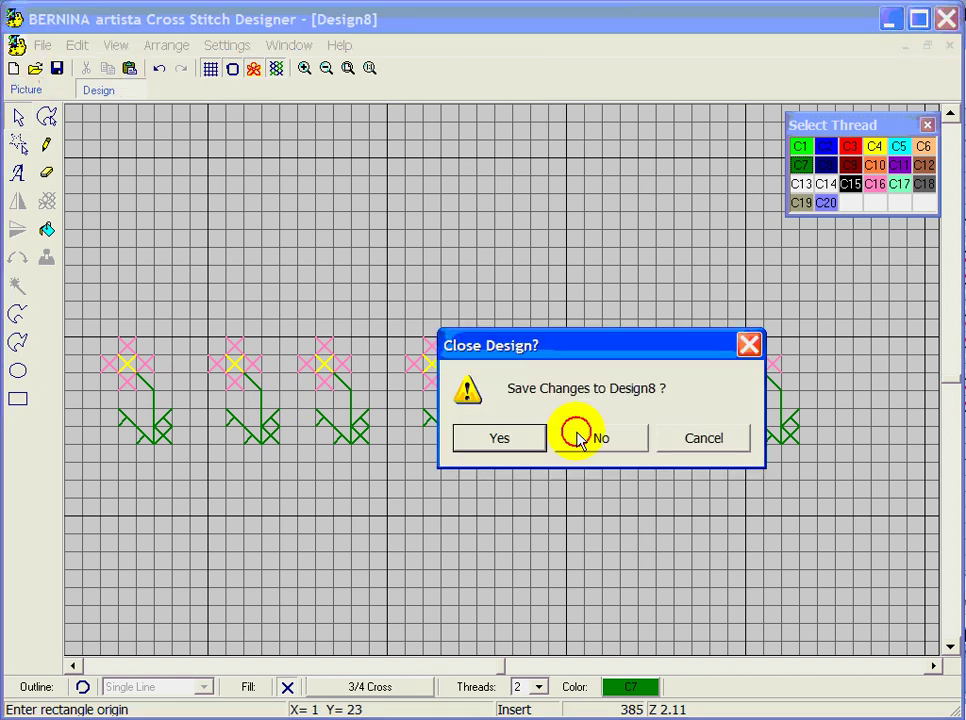
{"action": "left_click", "coordinate": [590, 438]}
{"action": "left_click", "coordinate": [13, 70]}
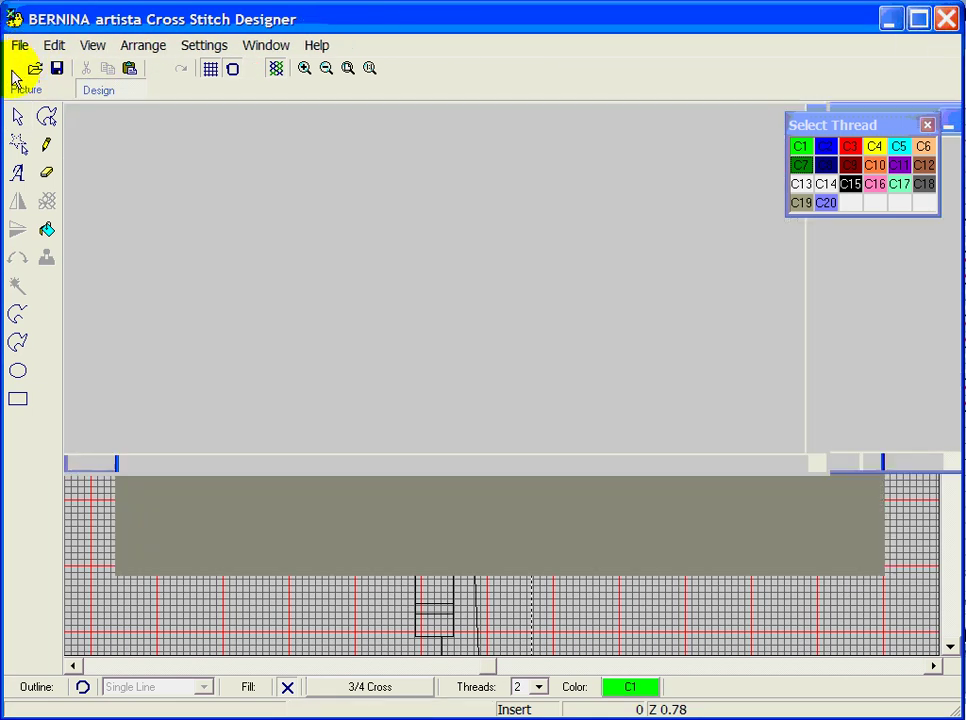
{"action": "left_click", "coordinate": [304, 68]}
{"action": "left_click", "coordinate": [539, 442]}
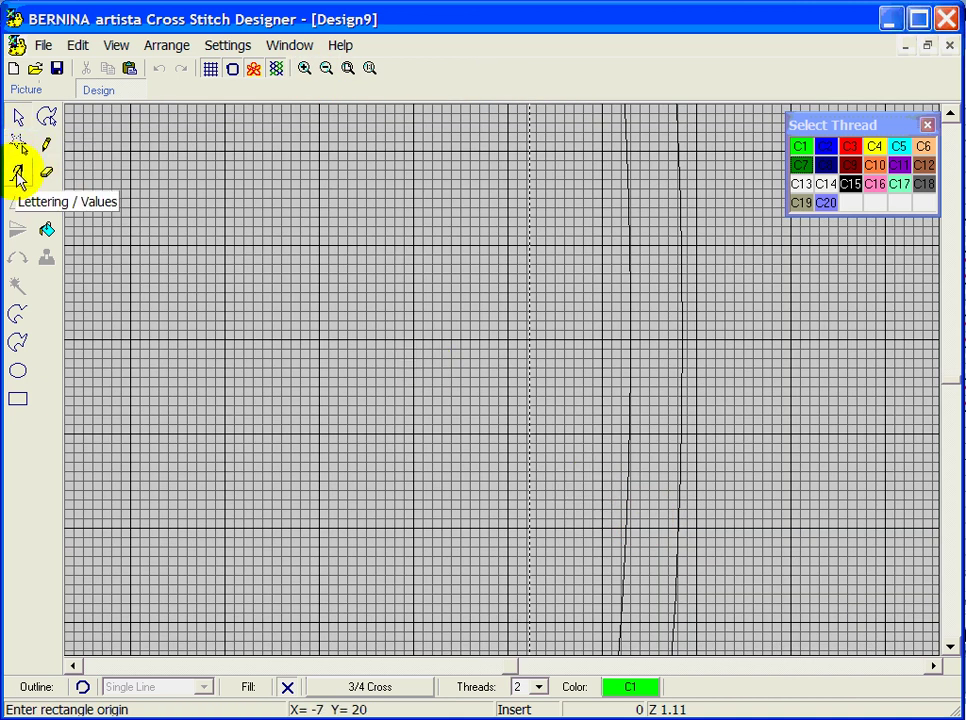
- Open the lettering font settings and look through the available fonts from Arial to BRADDON and back to the list's beginning
{"action": "left_click", "coordinate": [18, 175]}
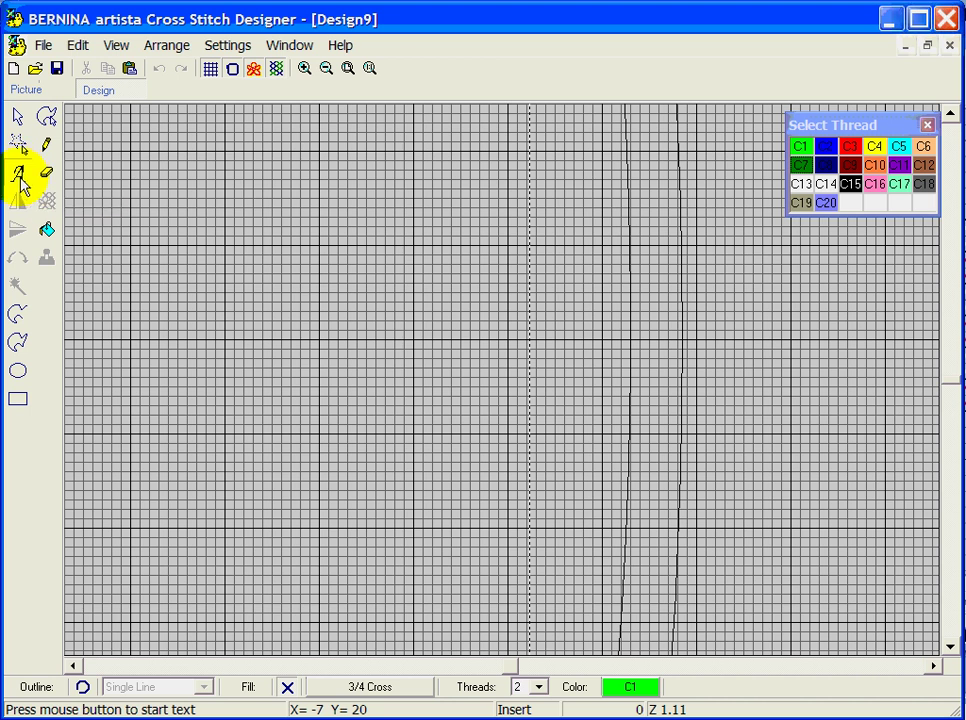
{"action": "left_click", "coordinate": [20, 180]}
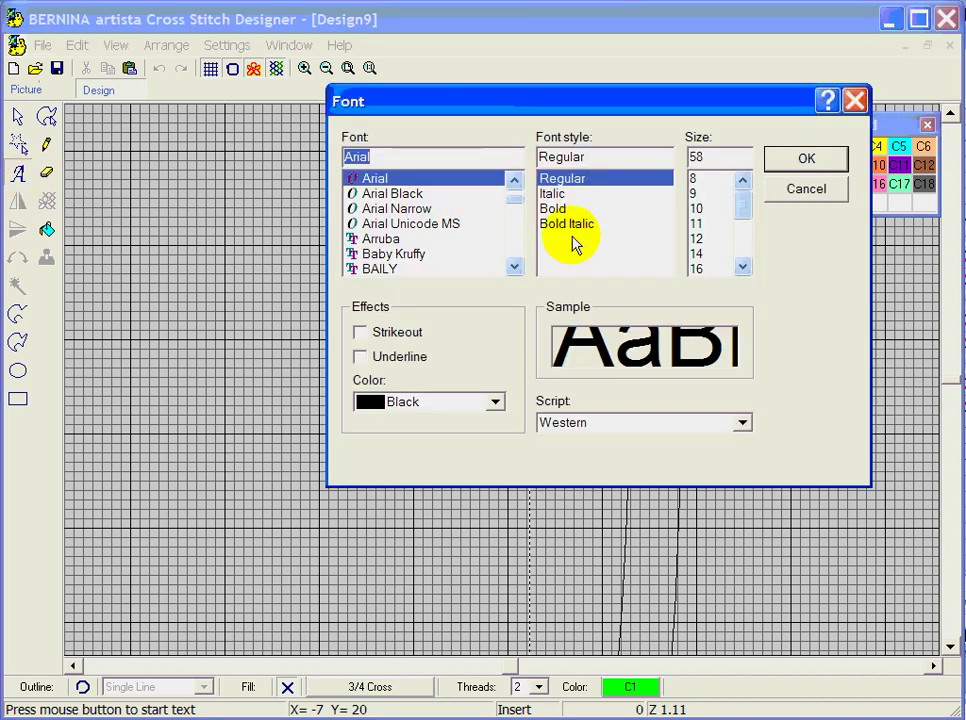
{"action": "left_click", "coordinate": [510, 201]}
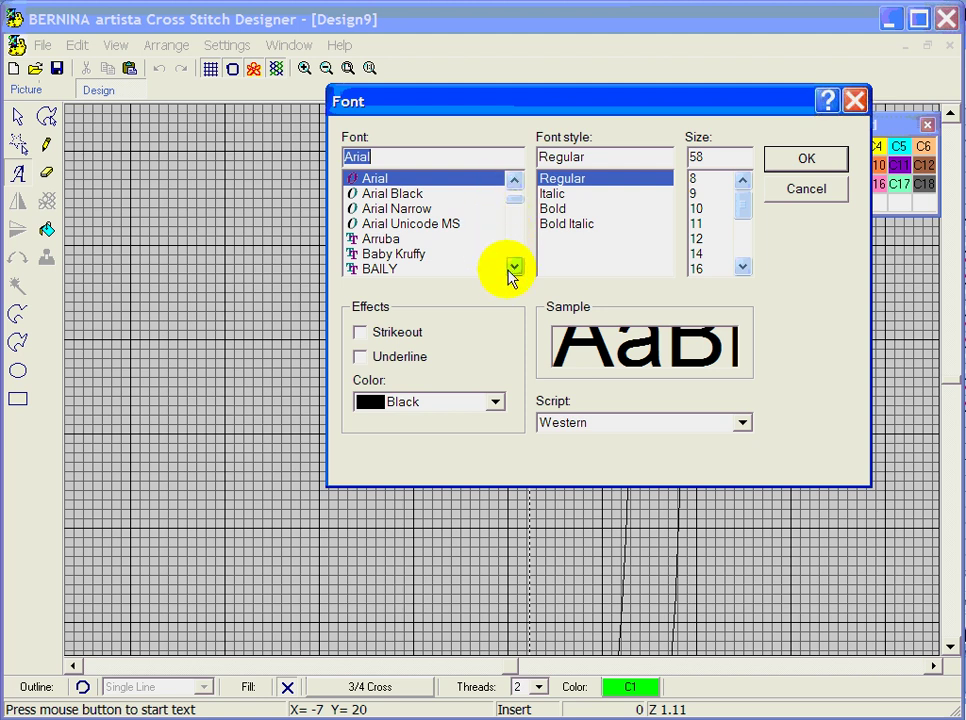
{"action": "left_click", "coordinate": [514, 267]}
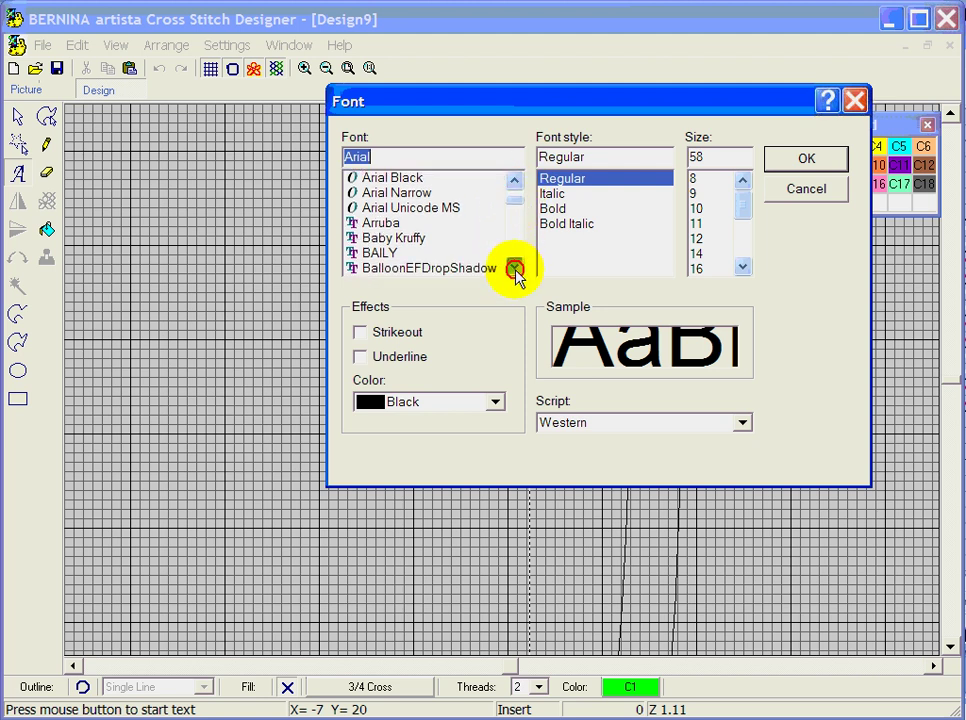
{"action": "left_click", "coordinate": [514, 268]}
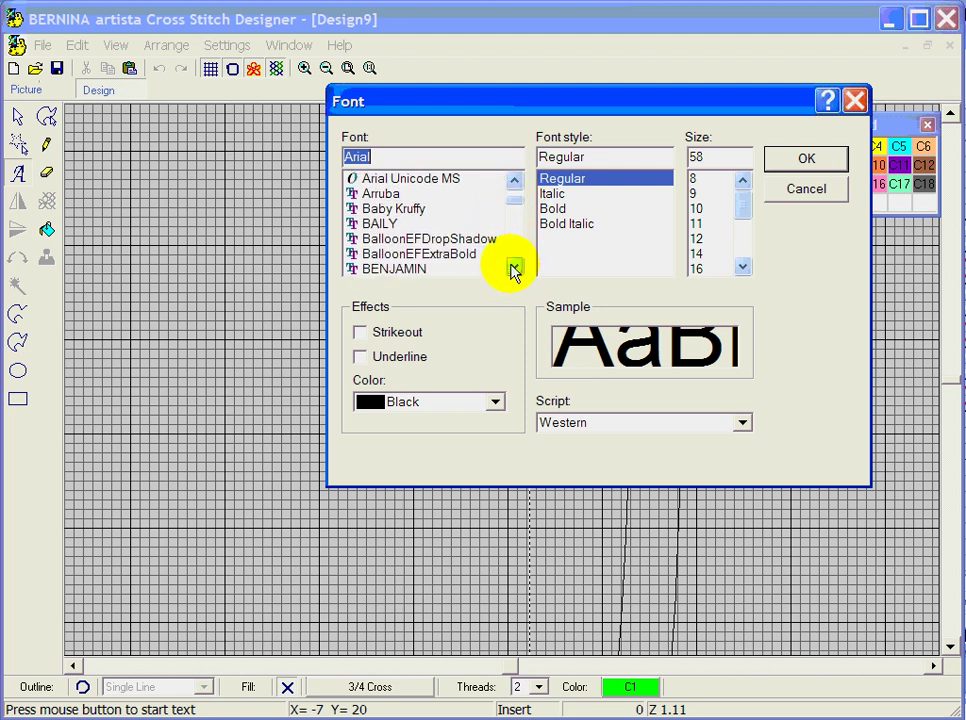
{"action": "left_click", "coordinate": [514, 268]}
{"action": "left_click", "coordinate": [514, 268]}
{"action": "left_click", "coordinate": [513, 268]}
{"action": "left_click", "coordinate": [512, 268]}
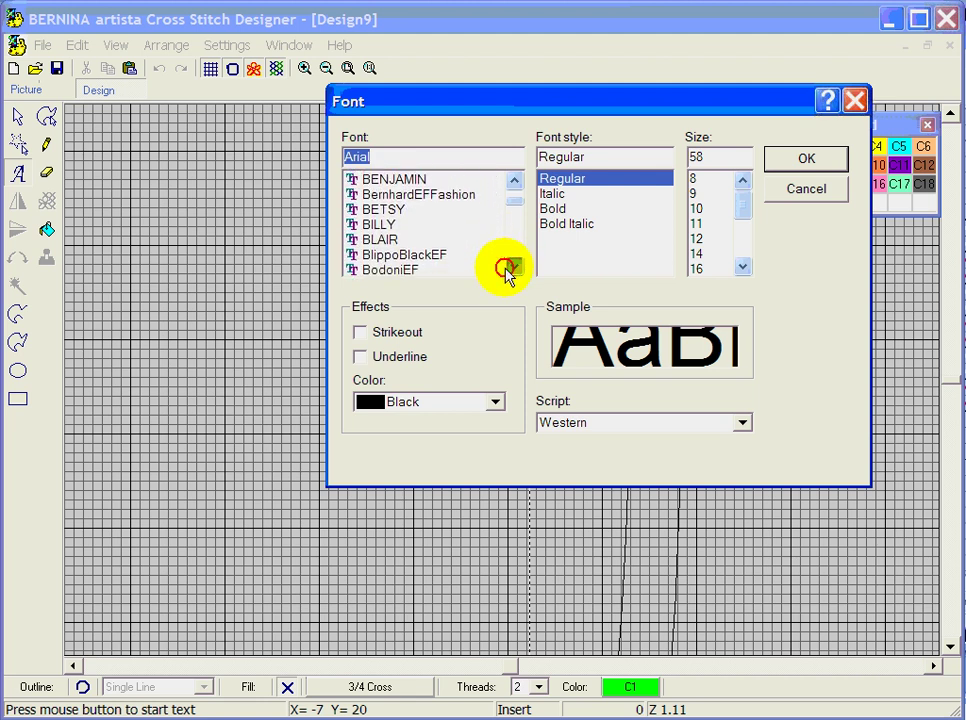
{"action": "left_click", "coordinate": [513, 268]}
{"action": "left_click", "coordinate": [513, 268]}
{"action": "left_click", "coordinate": [513, 268]}
{"action": "left_click", "coordinate": [513, 268]}
{"action": "left_click", "coordinate": [513, 268]}
{"action": "left_click", "coordinate": [505, 270]}
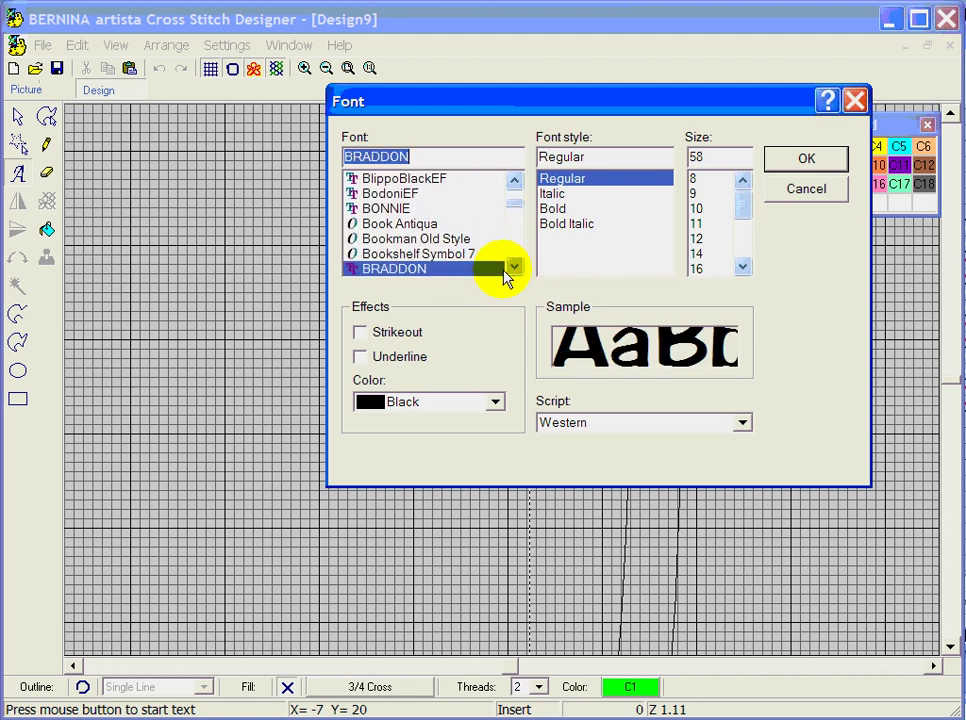
{"action": "left_click", "coordinate": [513, 180]}
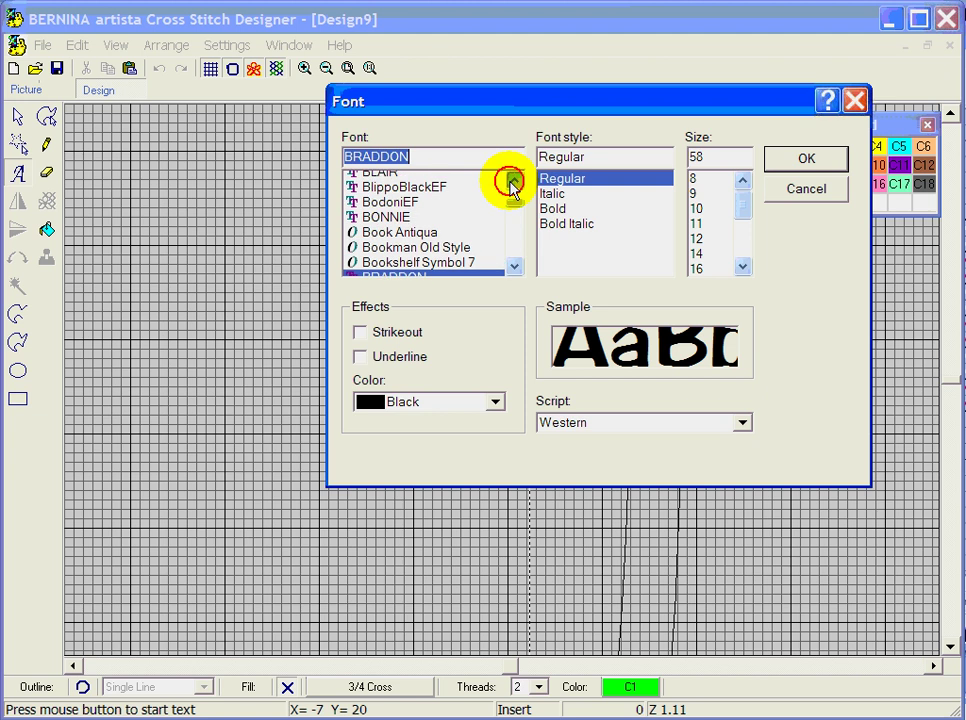
{"action": "left_click", "coordinate": [513, 180]}
{"action": "left_click", "coordinate": [513, 180]}
{"action": "left_click", "coordinate": [513, 185]}
{"action": "left_click", "coordinate": [513, 185]}
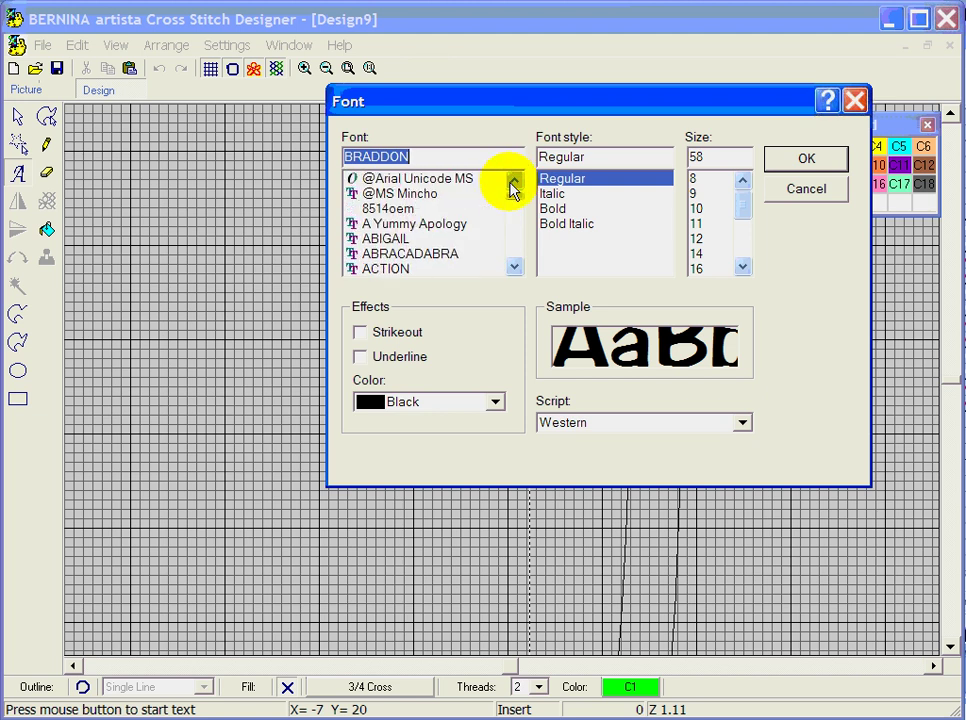
- Choose the Arial font in Regular style at size 58 for the lettering and accept the font settings
{"action": "left_click", "coordinate": [513, 267]}
{"action": "left_click", "coordinate": [513, 267]}
{"action": "left_click", "coordinate": [513, 267]}
{"action": "left_click", "coordinate": [513, 267]}
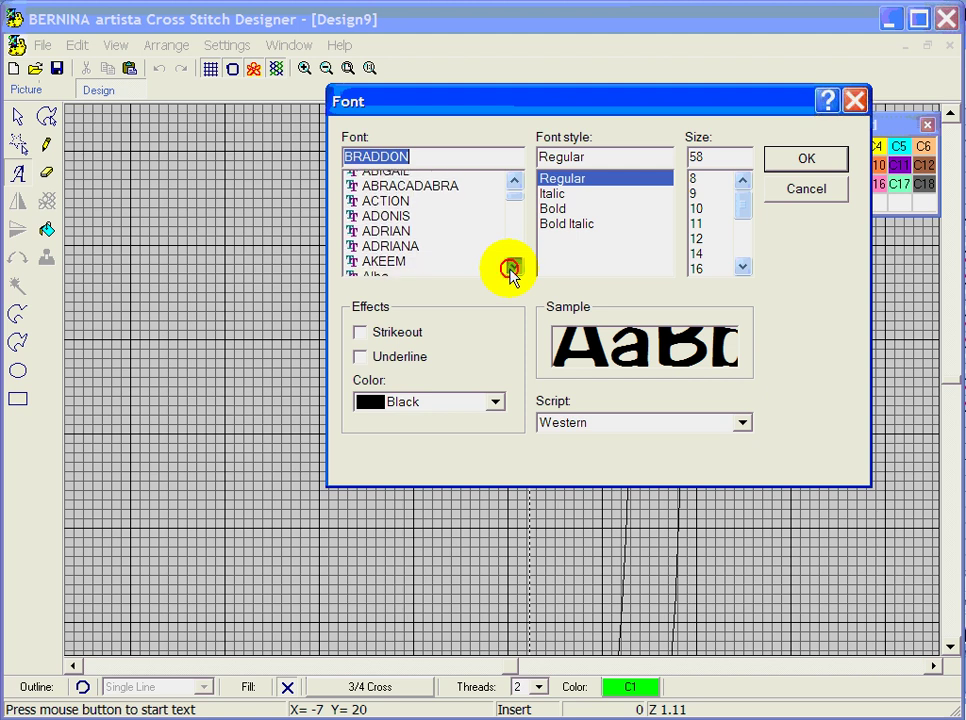
{"action": "left_click", "coordinate": [513, 267]}
{"action": "left_click", "coordinate": [513, 267]}
{"action": "left_click", "coordinate": [513, 267]}
{"action": "left_click", "coordinate": [513, 267]}
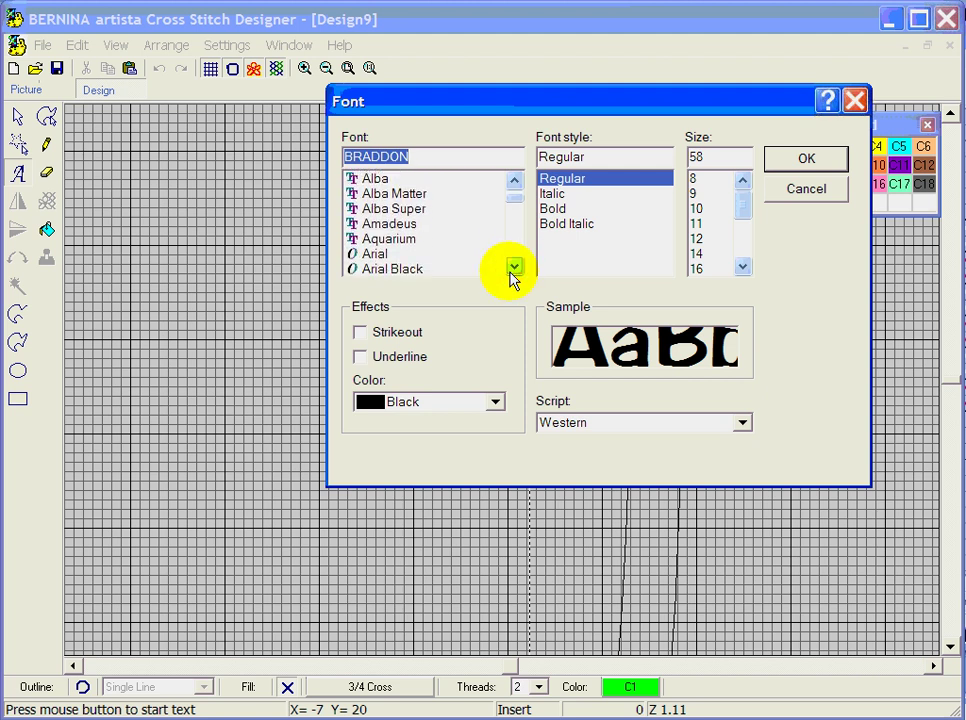
{"action": "left_click", "coordinate": [385, 254]}
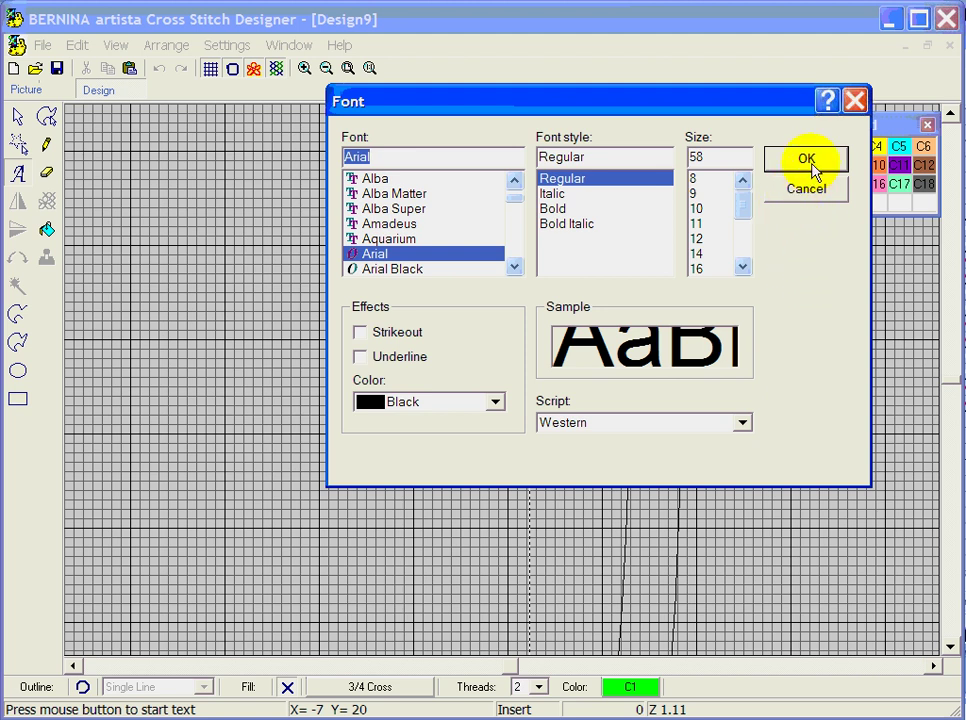
{"action": "double_click", "coordinate": [694, 157]}
{"action": "left_click", "coordinate": [727, 157]}
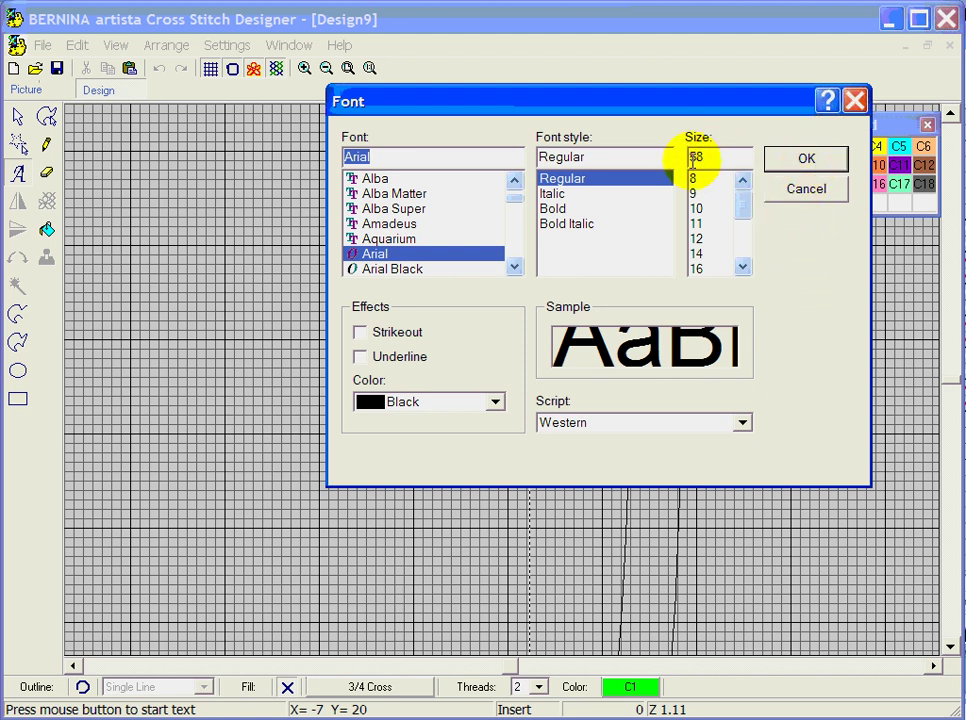
{"action": "left_click", "coordinate": [806, 161]}
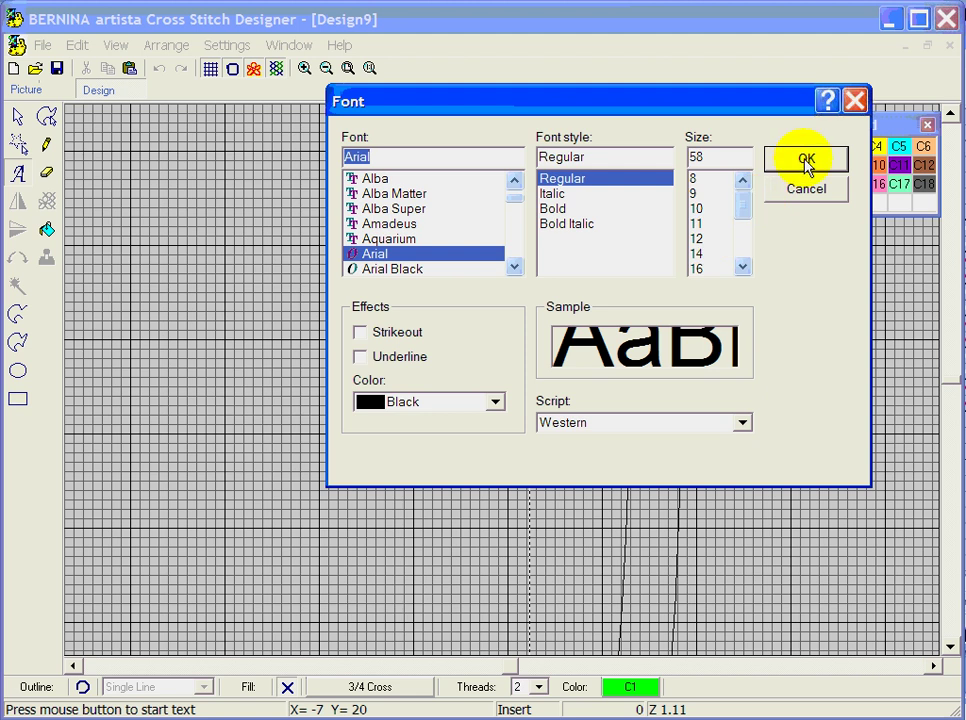
{"action": "left_click", "coordinate": [806, 161]}
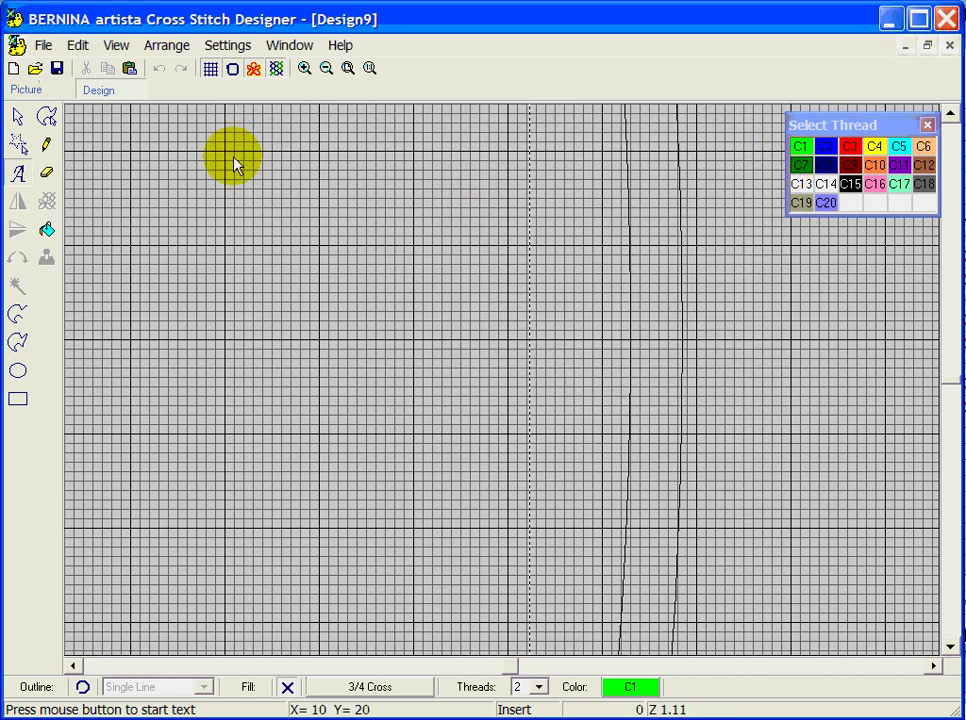
- Add a first name in mixed-case green C1 lettering on the grid, left of the dashed centre line, and undo it
{"action": "left_click", "coordinate": [196, 339]}
{"action": "type", "text": "Sonya"}
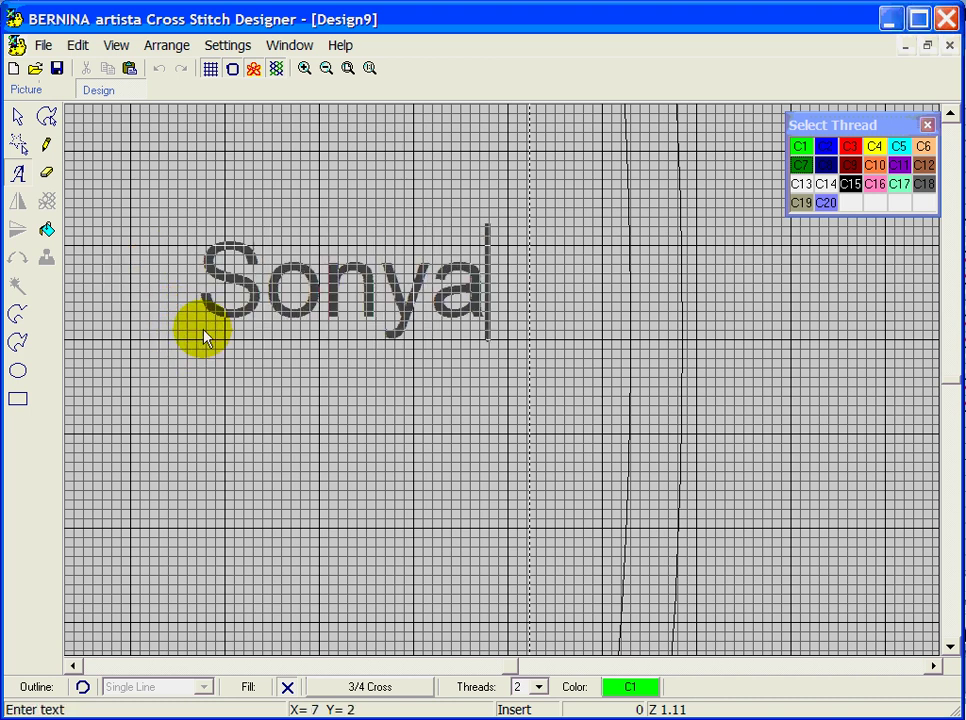
{"action": "key", "text": "Return"}
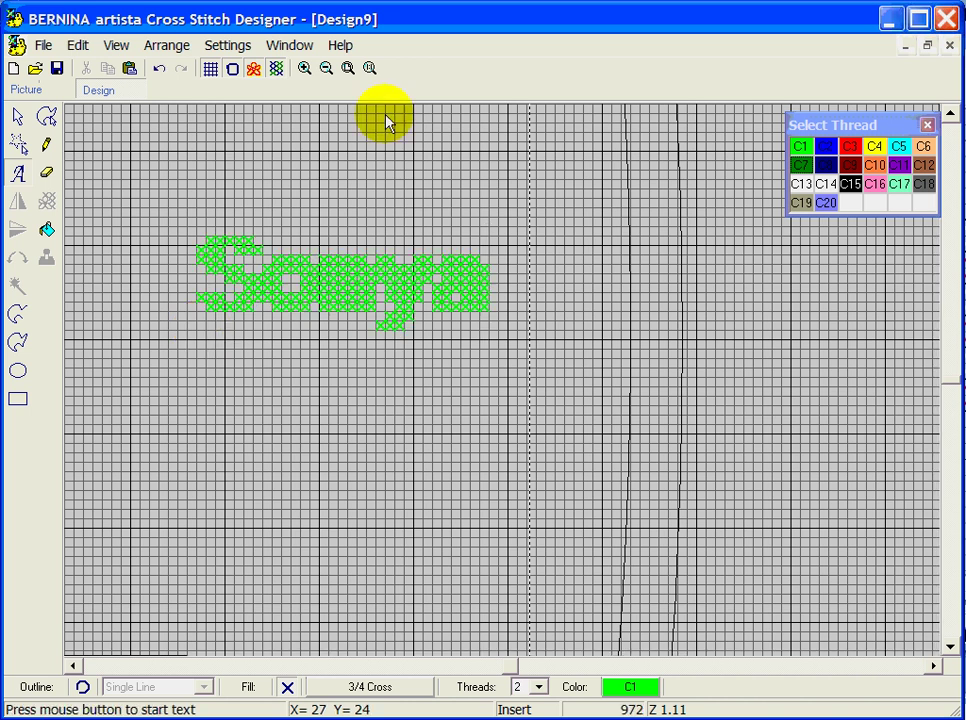
{"action": "left_click", "coordinate": [304, 69]}
{"action": "left_click", "coordinate": [167, 179]}
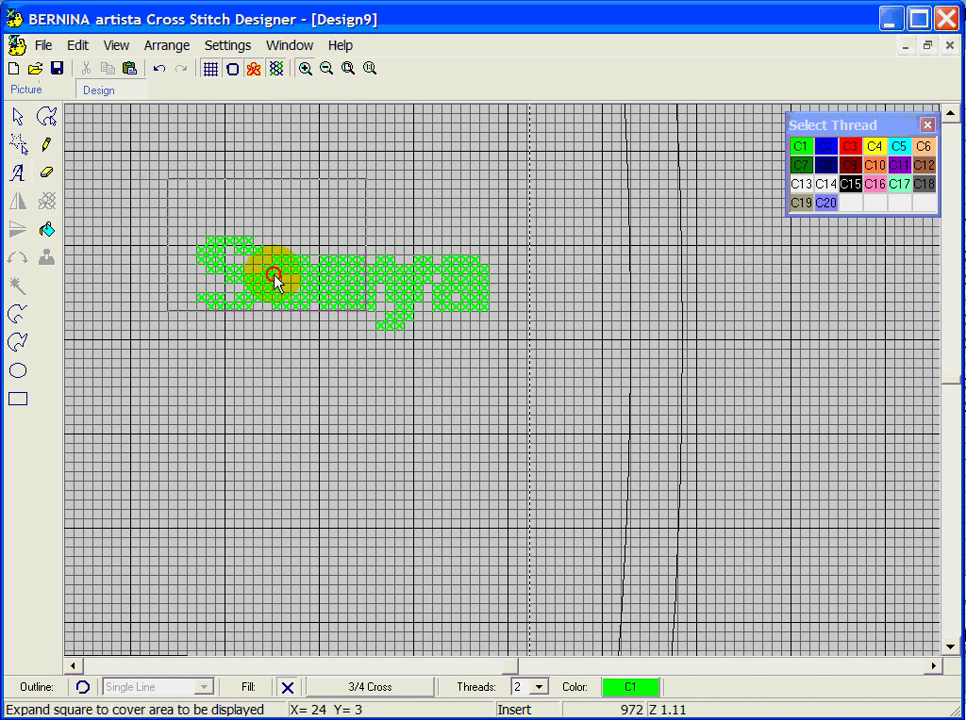
{"action": "left_click", "coordinate": [500, 347]}
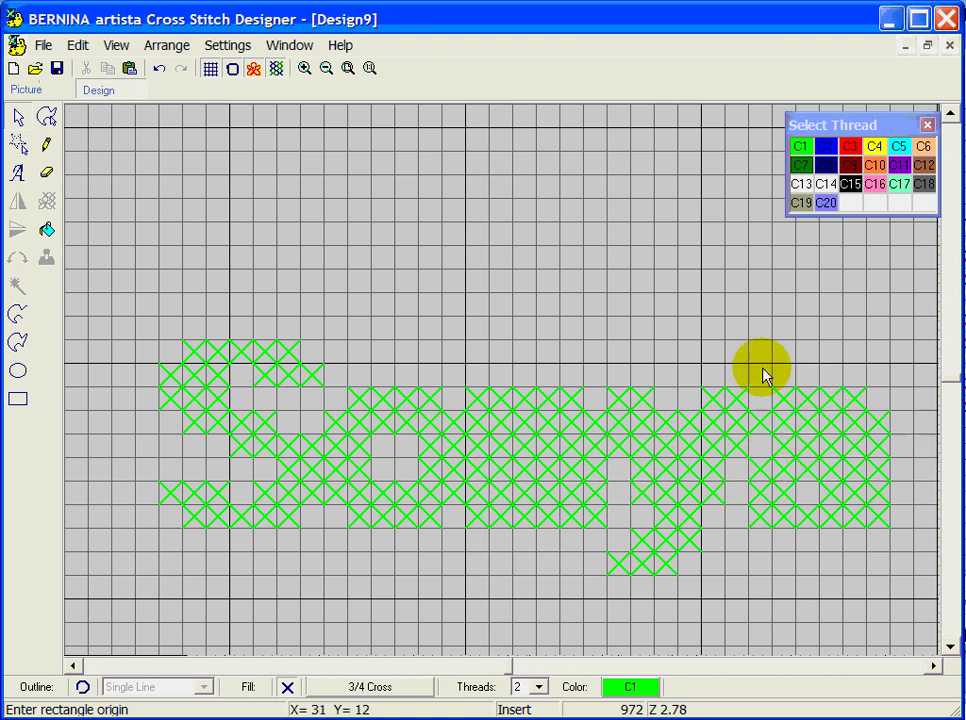
{"action": "left_click", "coordinate": [159, 68]}
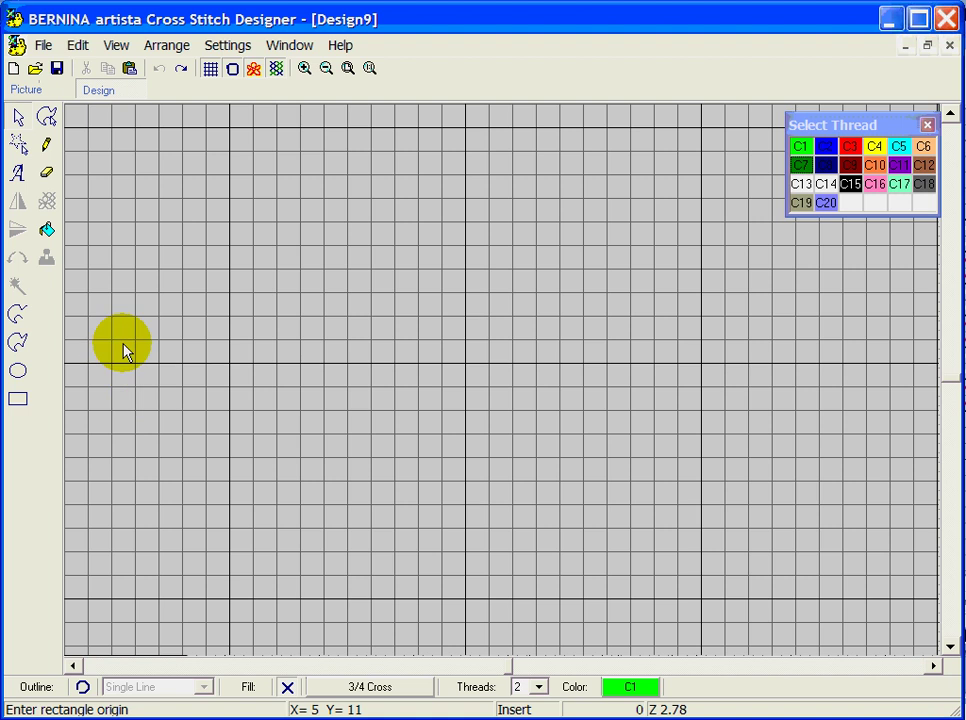
- Add the same first name in all capitals as green C1 3/4 Cross lettering on the grid
{"action": "left_click", "coordinate": [18, 173]}
{"action": "left_click", "coordinate": [268, 364]}
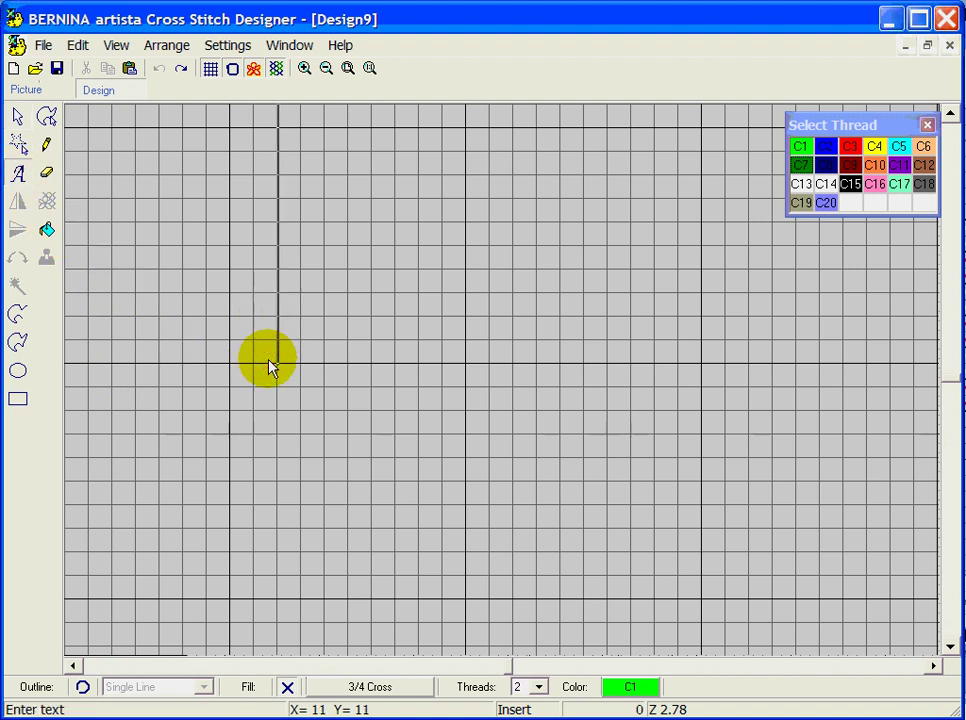
{"action": "type", "text": "SONY"}
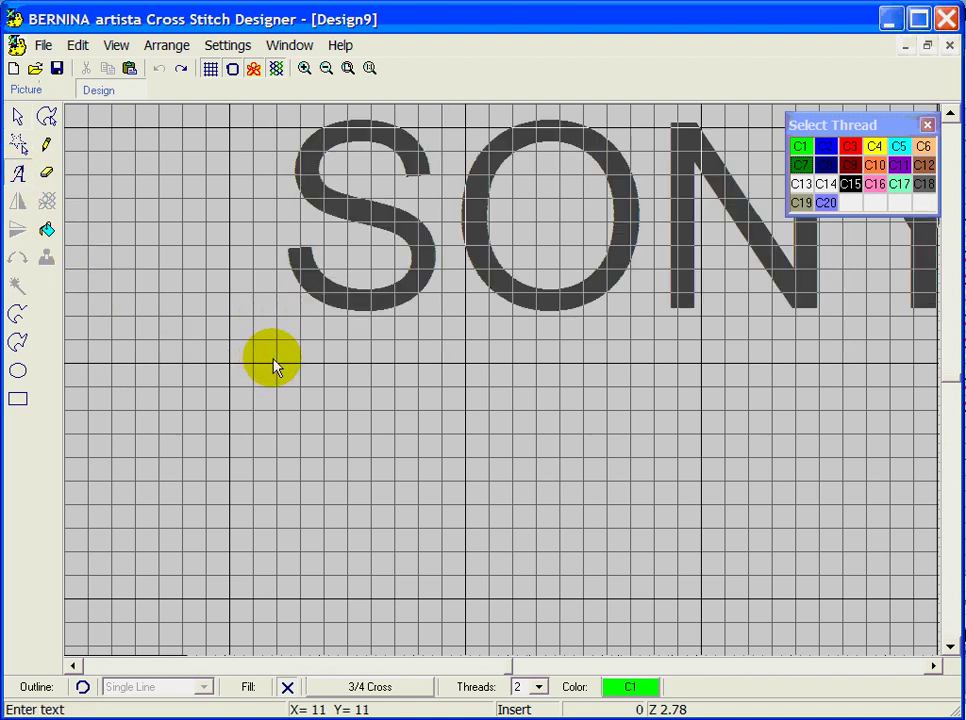
{"action": "key", "text": "Return"}
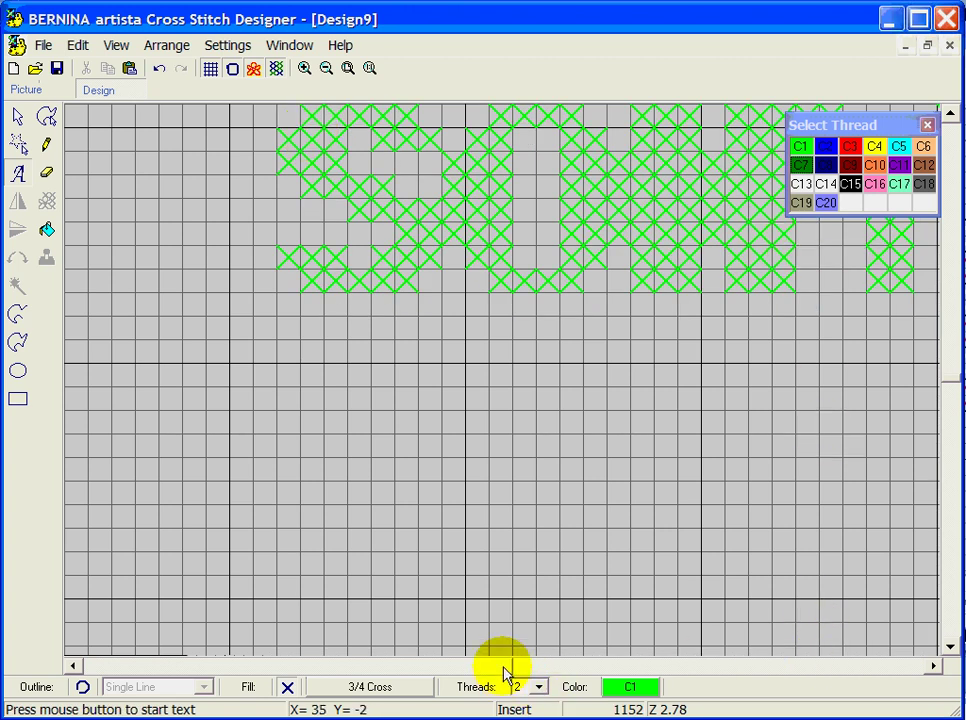
- Examine the stitched letter shapes of the capital name, both close up and at actual size
{"action": "left_click", "coordinate": [933, 665]}
{"action": "left_click", "coordinate": [933, 665]}
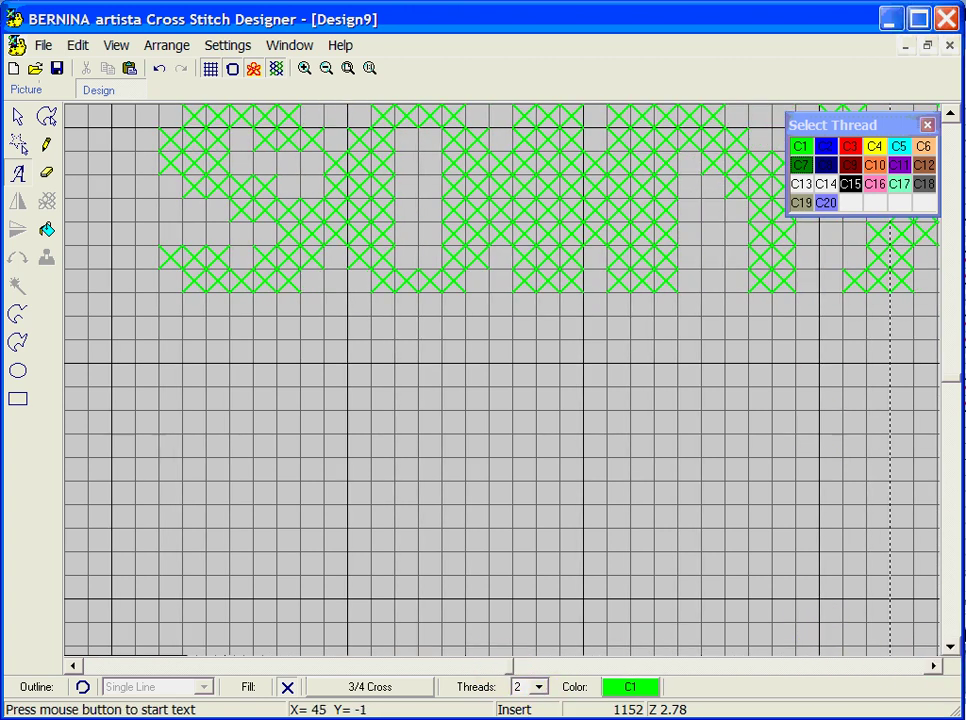
{"action": "left_click", "coordinate": [949, 108]}
{"action": "left_click", "coordinate": [949, 108]}
{"action": "left_click", "coordinate": [949, 108]}
{"action": "left_click", "coordinate": [949, 108]}
{"action": "left_click", "coordinate": [949, 108]}
{"action": "left_click", "coordinate": [949, 108]}
{"action": "left_click", "coordinate": [949, 108]}
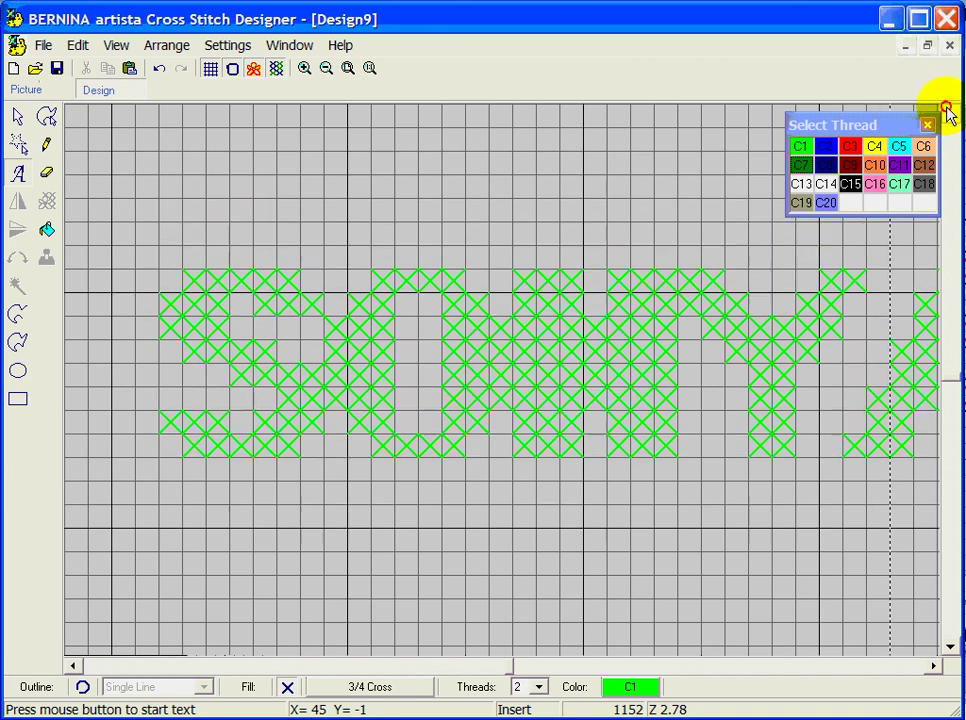
{"action": "left_click", "coordinate": [949, 108]}
{"action": "left_click", "coordinate": [949, 108]}
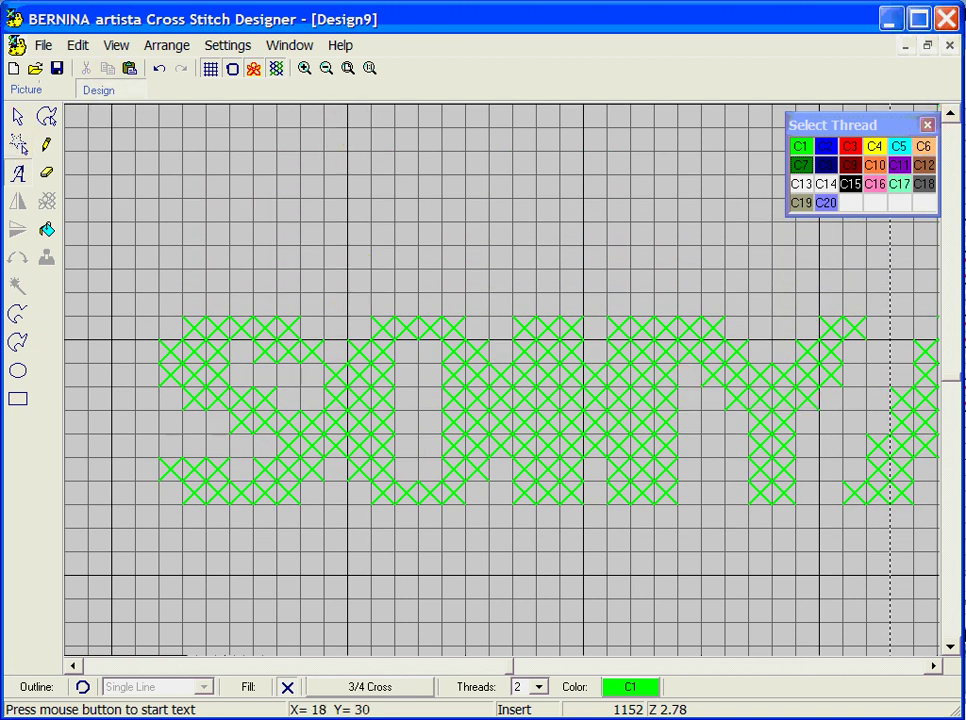
{"action": "left_click", "coordinate": [369, 68]}
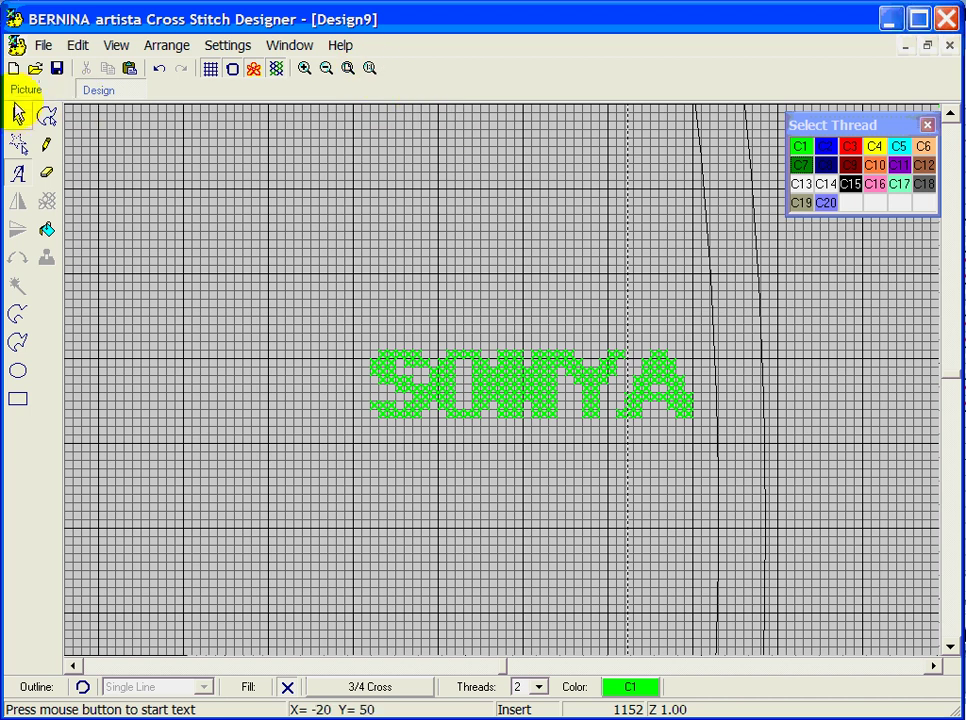
- Select the whole capital name with a rectangular selection and delete it
{"action": "left_click", "coordinate": [18, 114]}
{"action": "left_click_drag", "start_coordinate": [361, 326], "coordinate": [742, 462]}
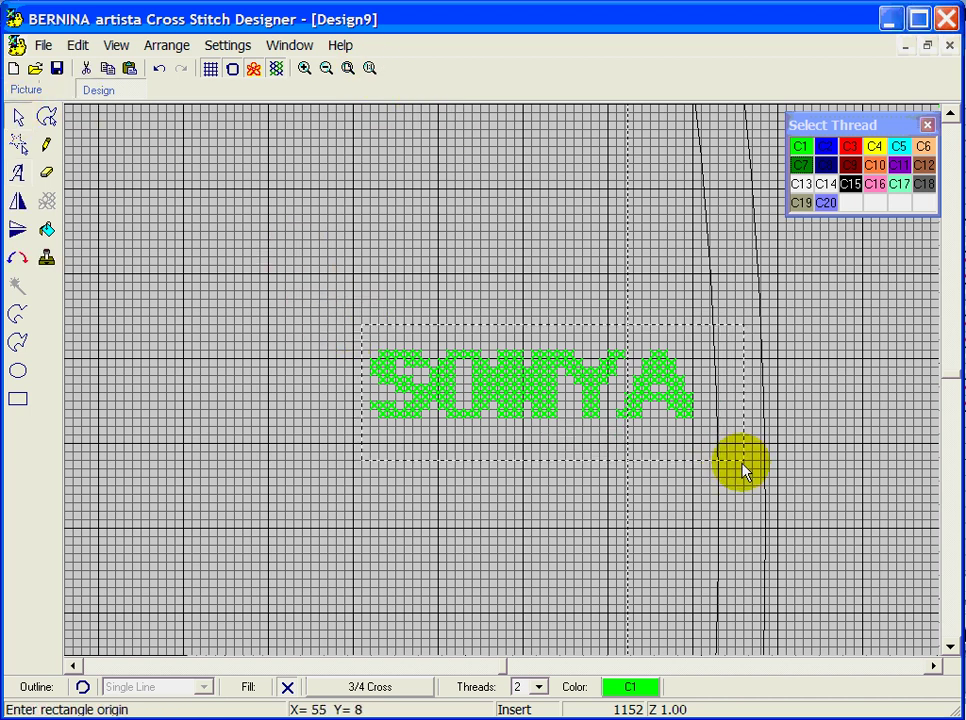
{"action": "key", "text": "Delete"}
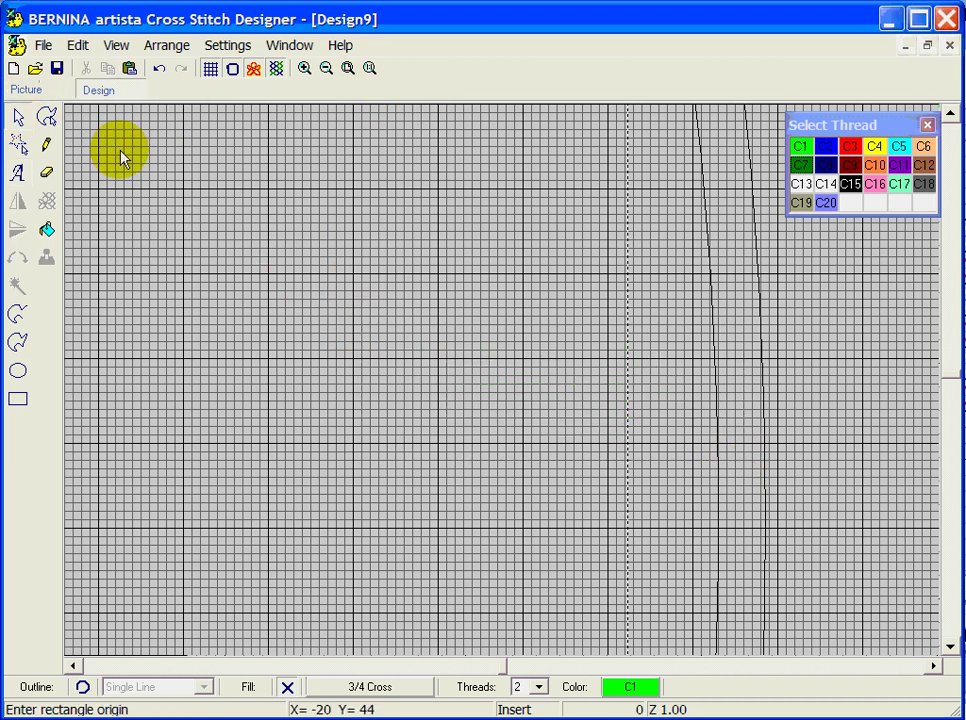
- Set the lettering font size to 72 in Arial Regular
{"action": "left_click", "coordinate": [17, 172]}
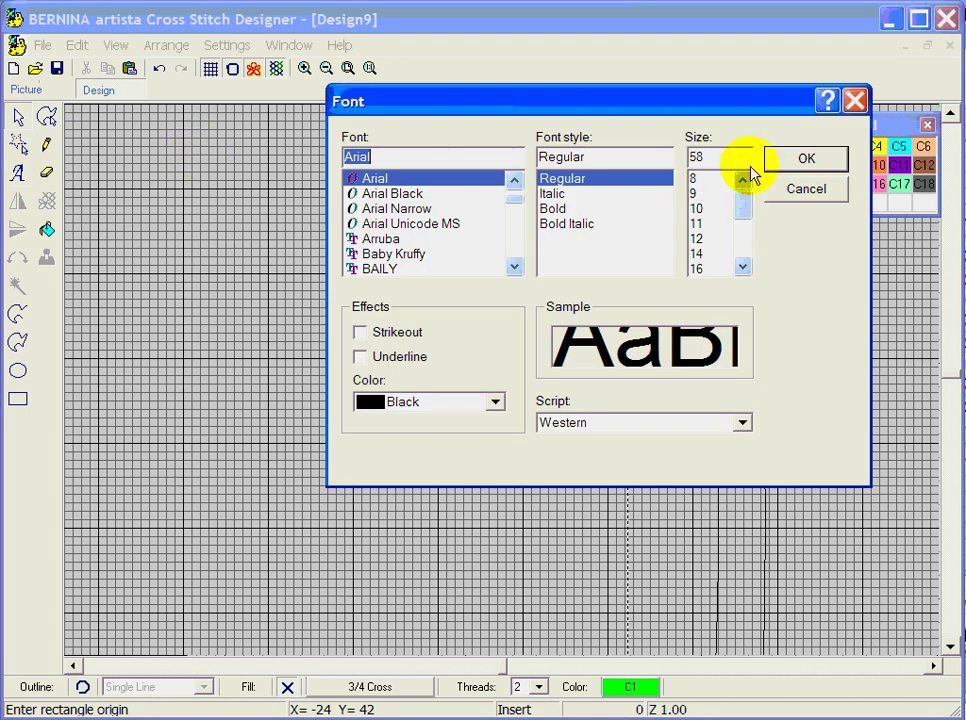
{"action": "left_click_drag", "start_coordinate": [744, 205], "coordinate": [744, 265]}
{"action": "left_click", "coordinate": [706, 269]}
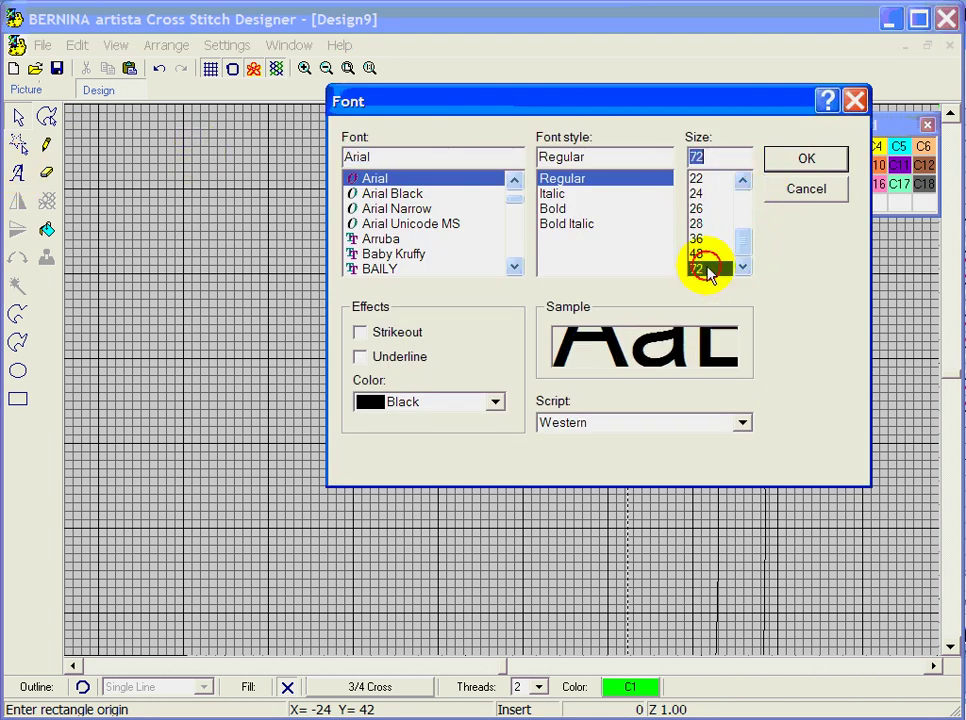
{"action": "left_click", "coordinate": [804, 164]}
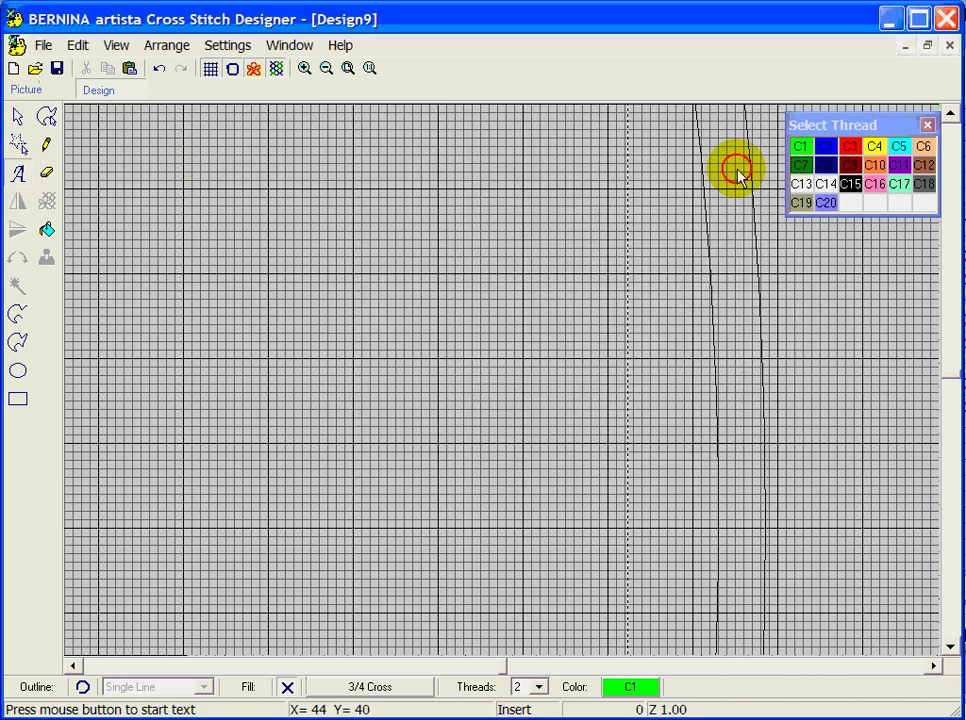
- Add the lettering "SO" on the grid left of the dashed centre line and undo it
{"action": "left_click", "coordinate": [192, 358]}
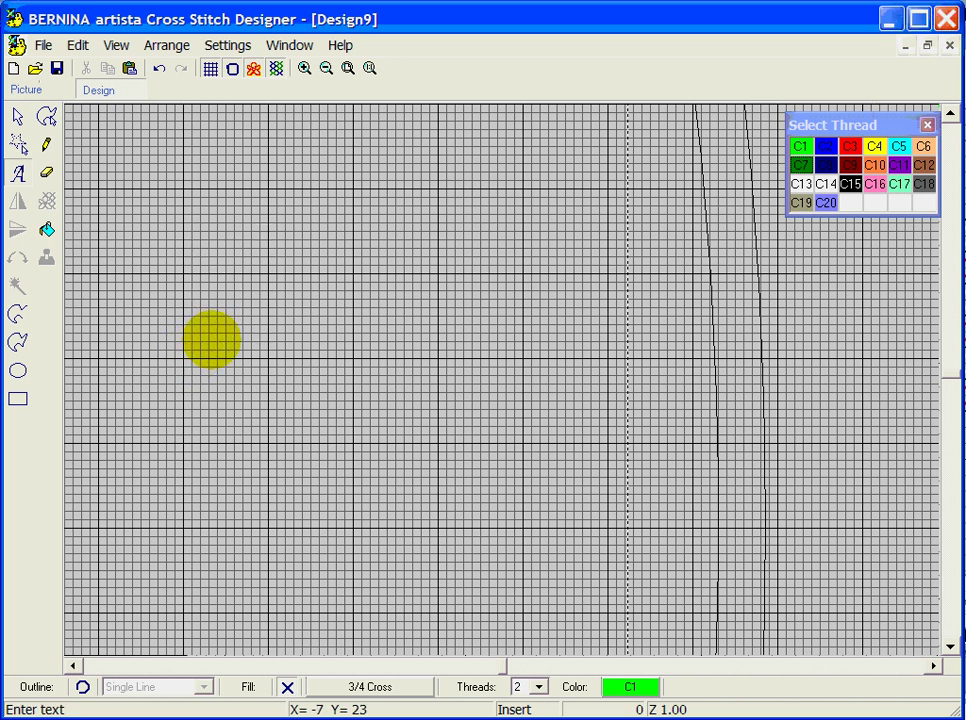
{"action": "type", "text": "SO"}
{"action": "key", "text": "Return"}
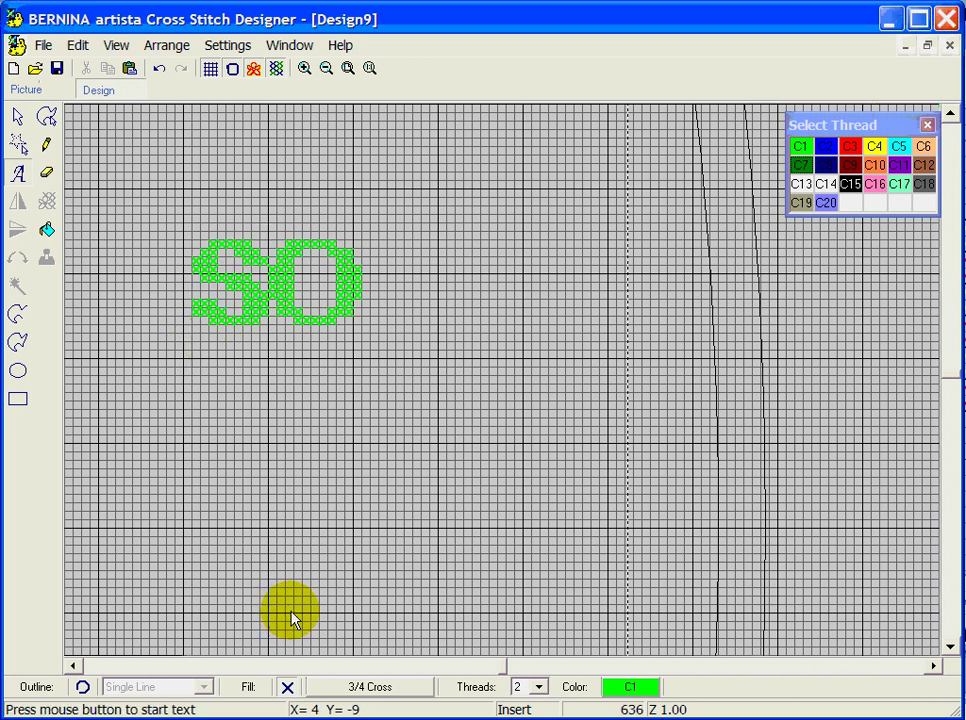
{"action": "left_click", "coordinate": [159, 68]}
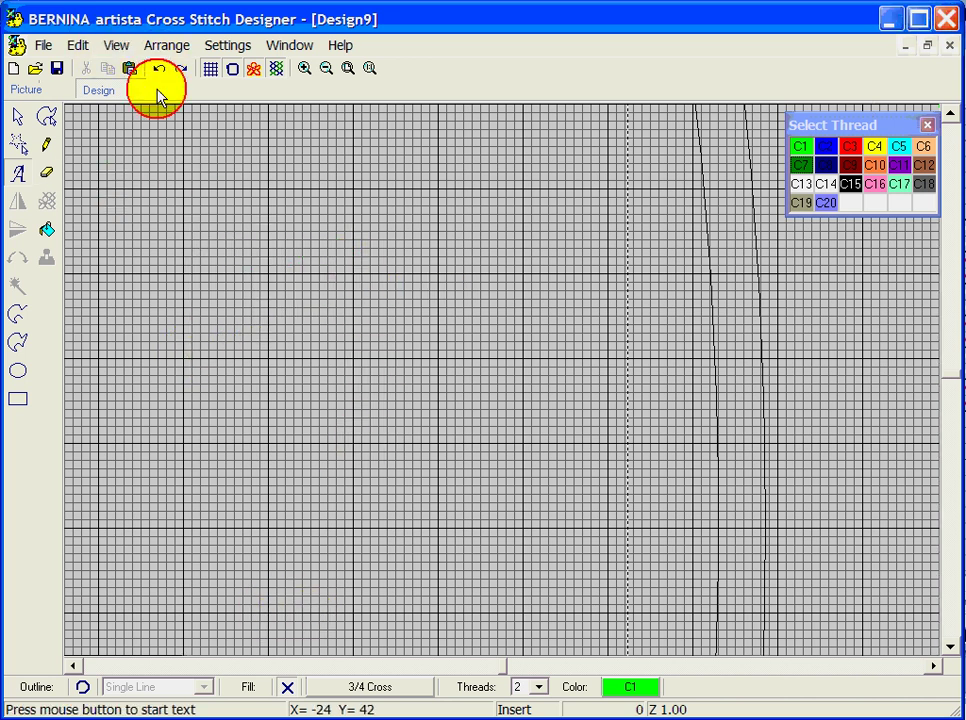
- Add the full capital name as green lettering beside the dashed line, enlarge the view of it and close the thread palette
{"action": "left_click", "coordinate": [211, 393]}
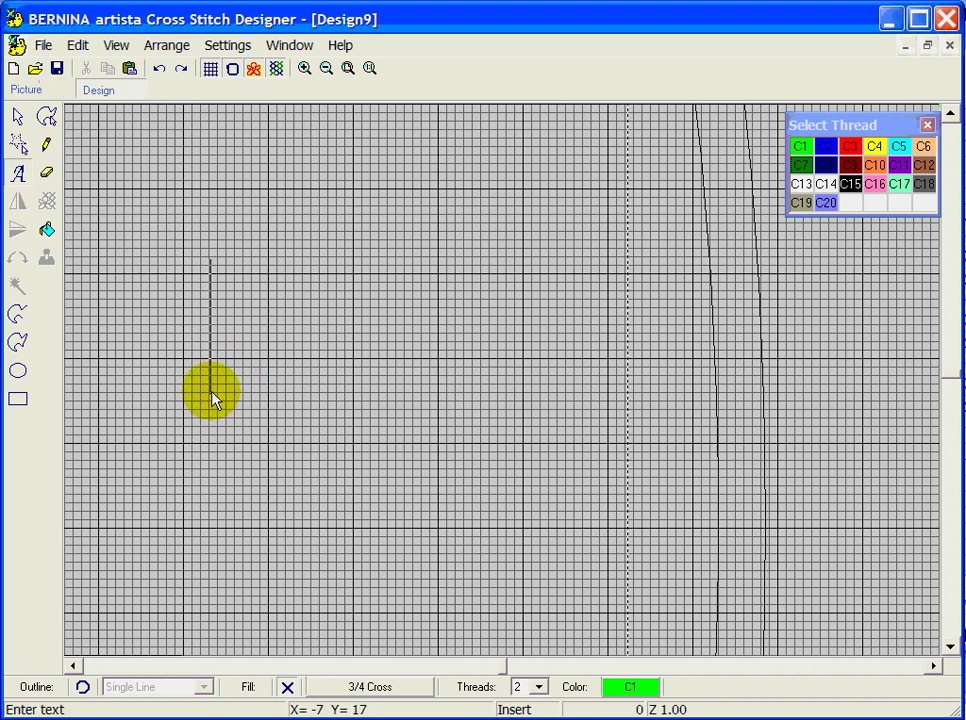
{"action": "type", "text": "SONYA"}
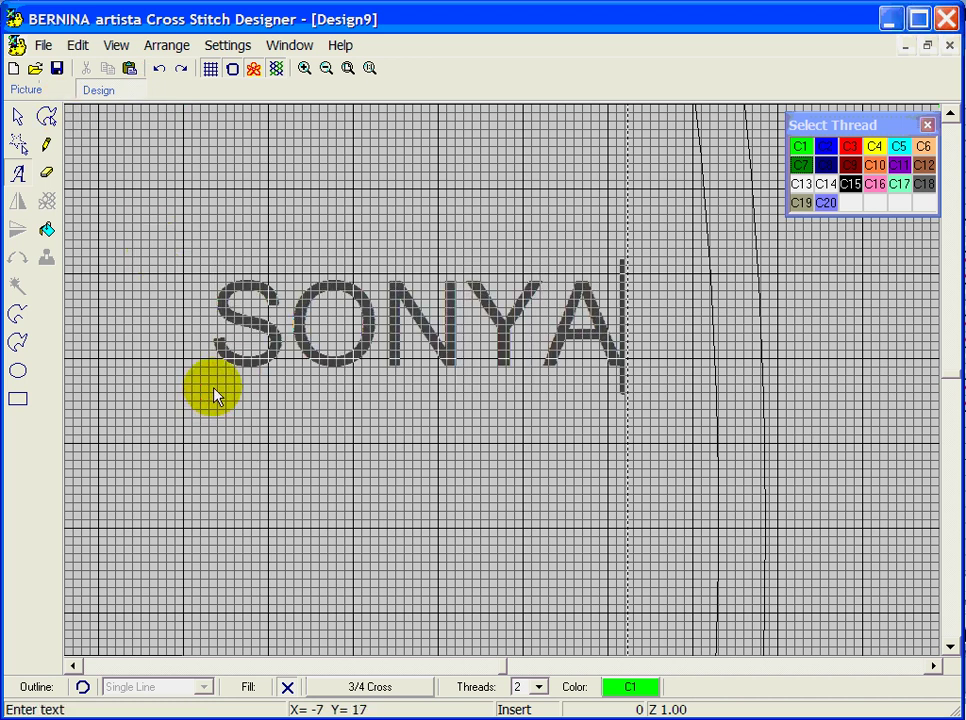
{"action": "key", "text": "Return"}
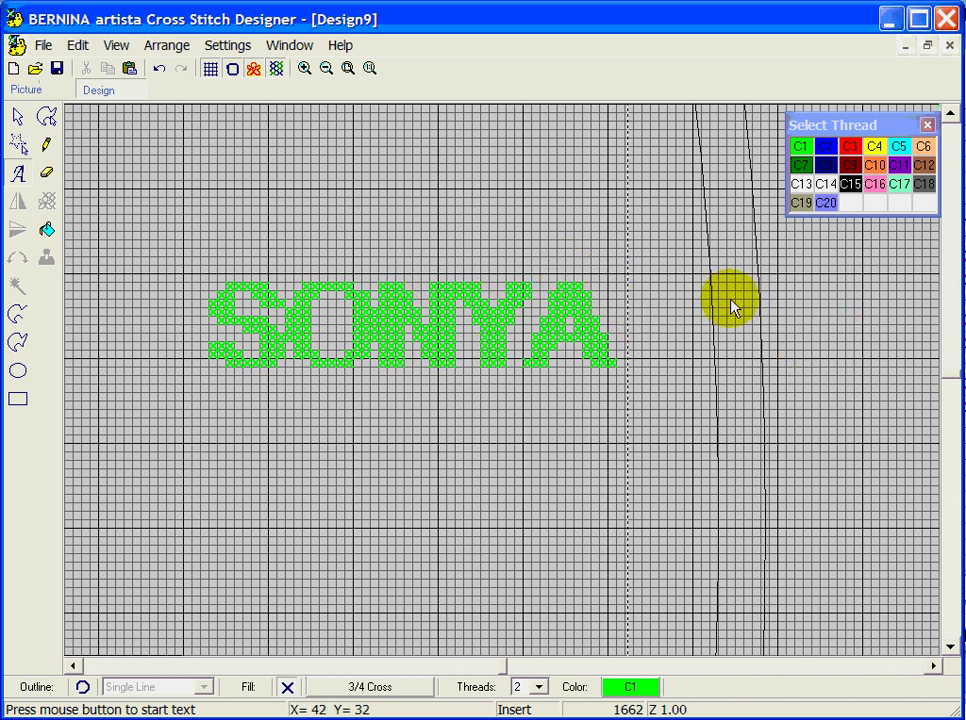
{"action": "left_click", "coordinate": [304, 68]}
{"action": "left_click", "coordinate": [927, 125]}
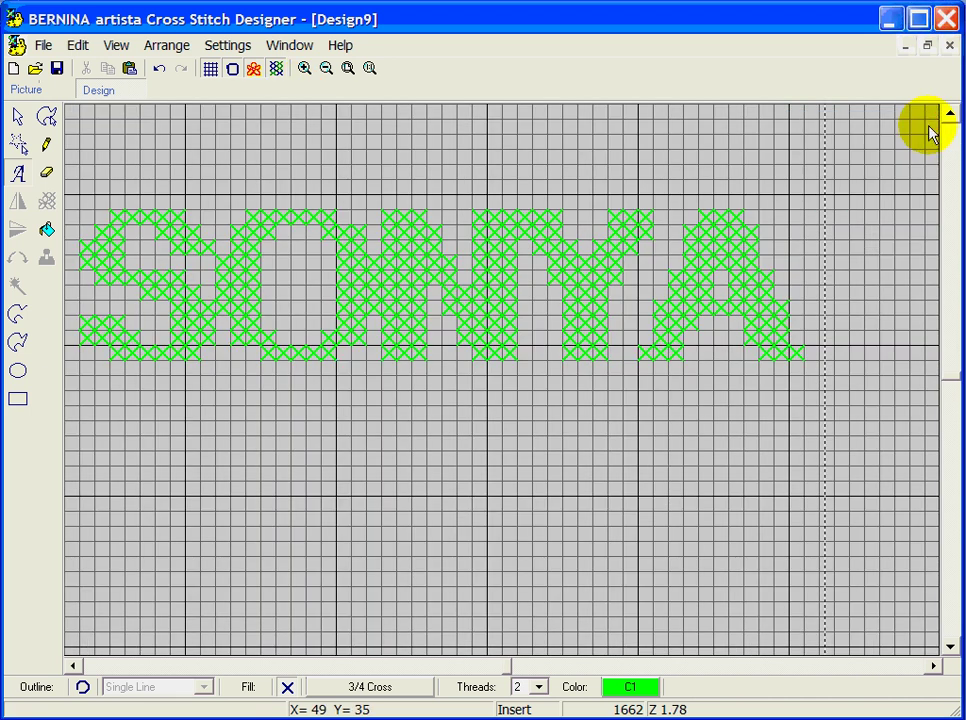
- Start a new design and browse to the Artwork folder in My Designs for a picture to insert
{"action": "left_click", "coordinate": [12, 70]}
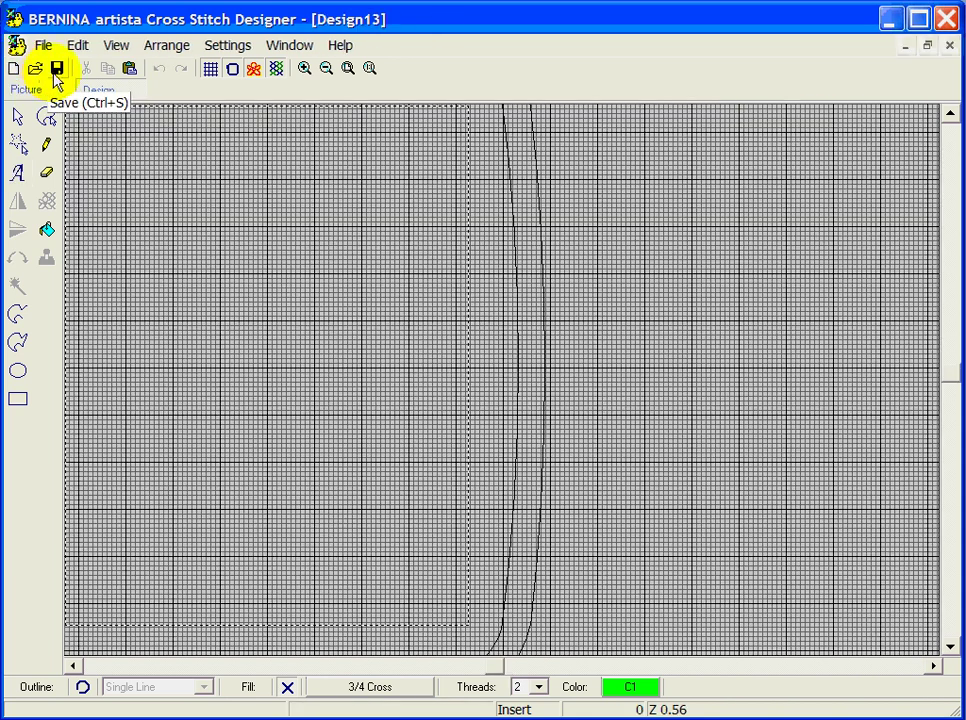
{"action": "left_click", "coordinate": [30, 90]}
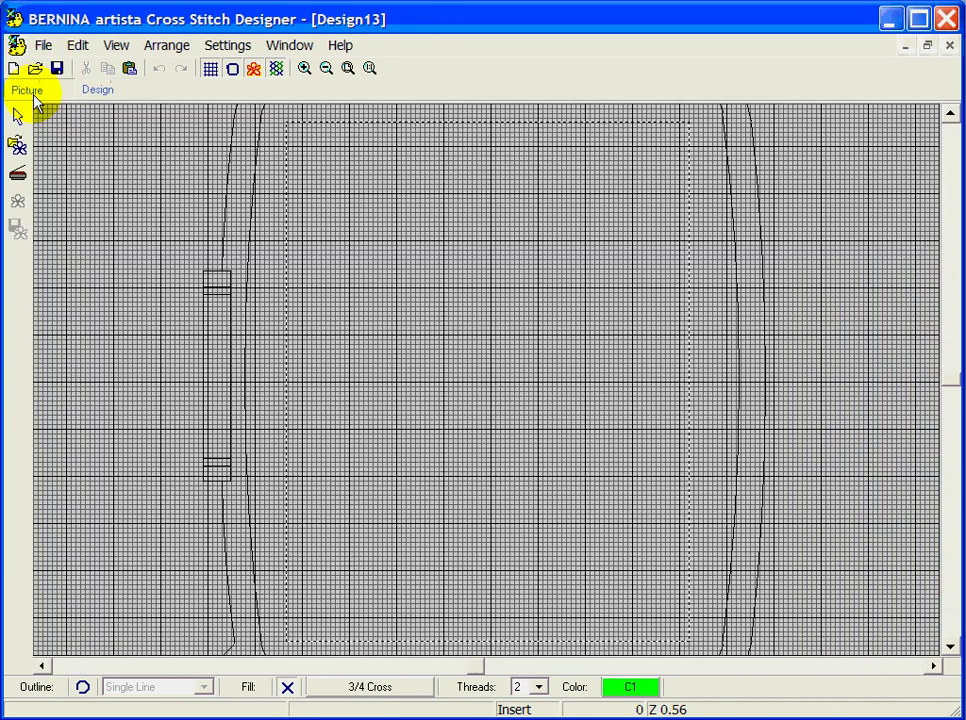
{"action": "left_click", "coordinate": [17, 146]}
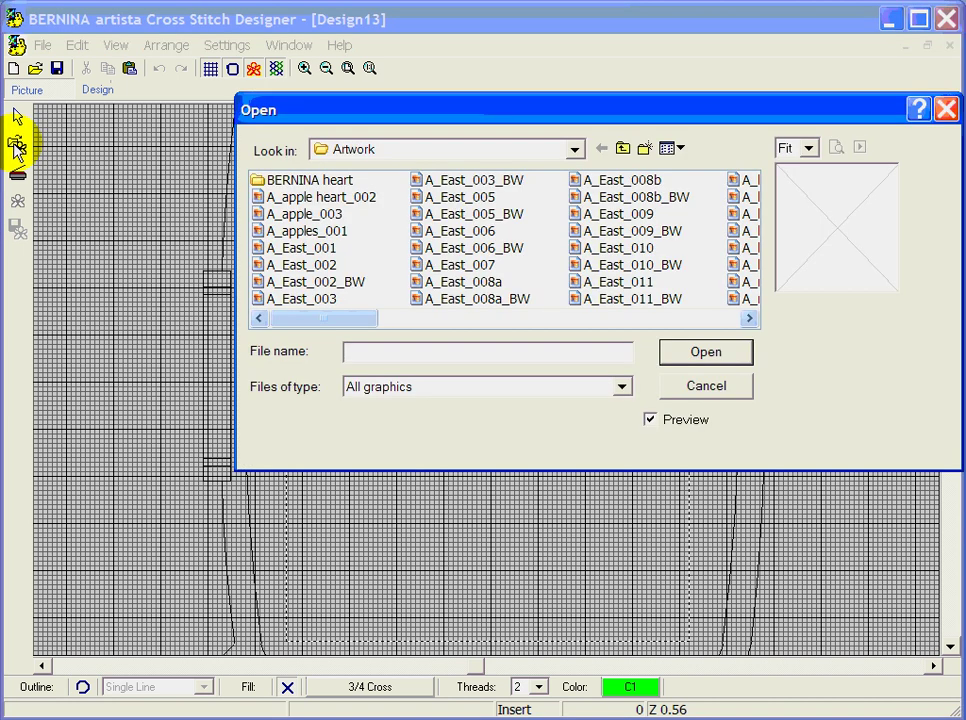
{"action": "left_click", "coordinate": [576, 150]}
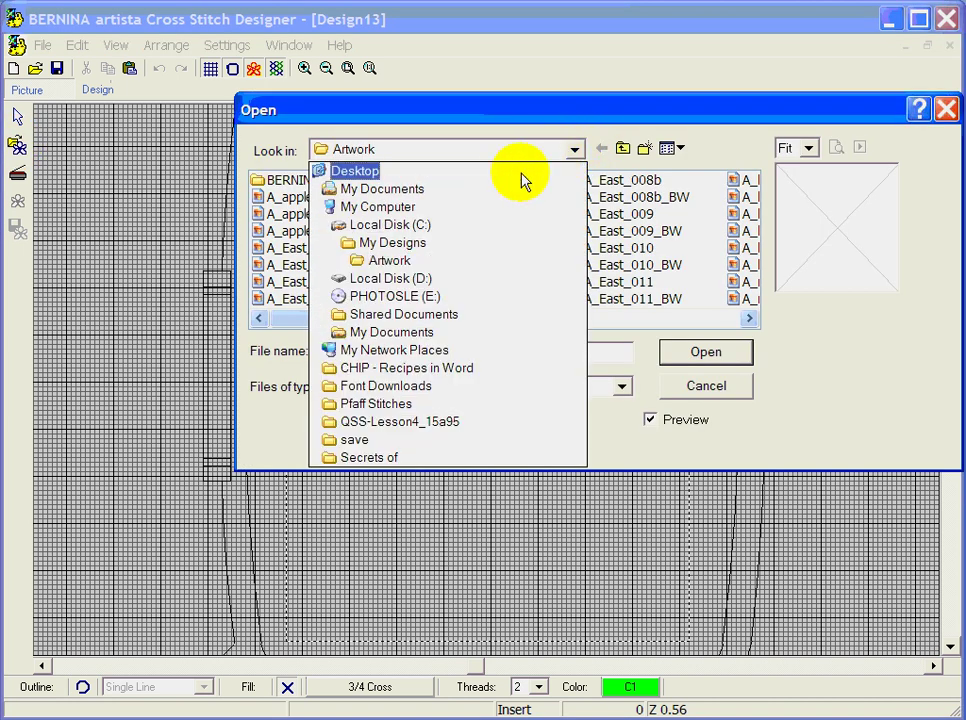
{"action": "left_click", "coordinate": [397, 245]}
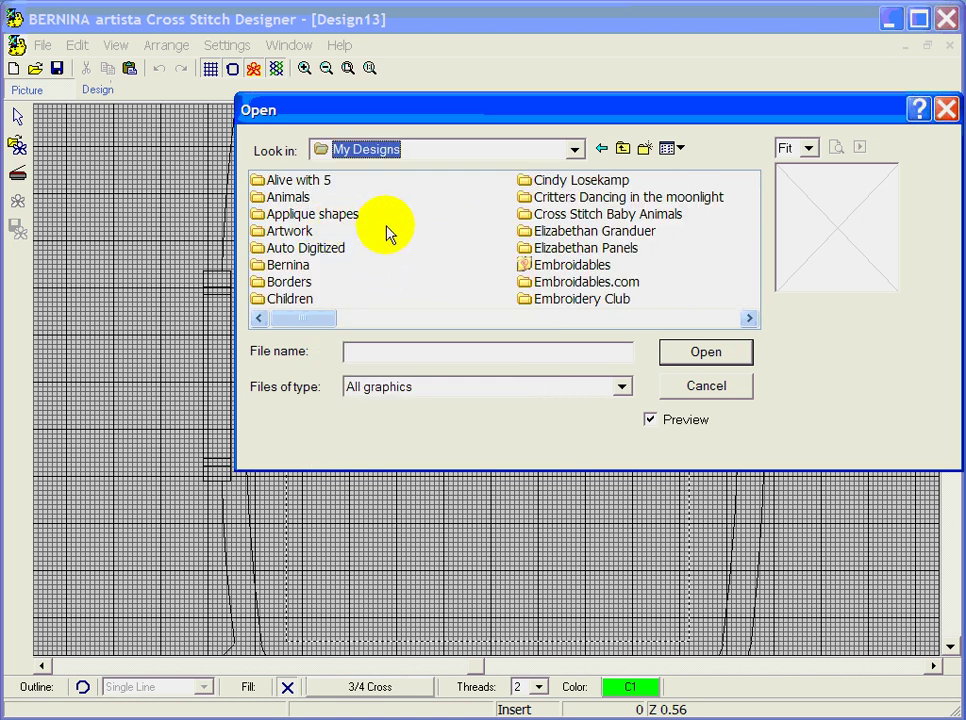
{"action": "left_click", "coordinate": [259, 236]}
{"action": "double_click", "coordinate": [259, 236]}
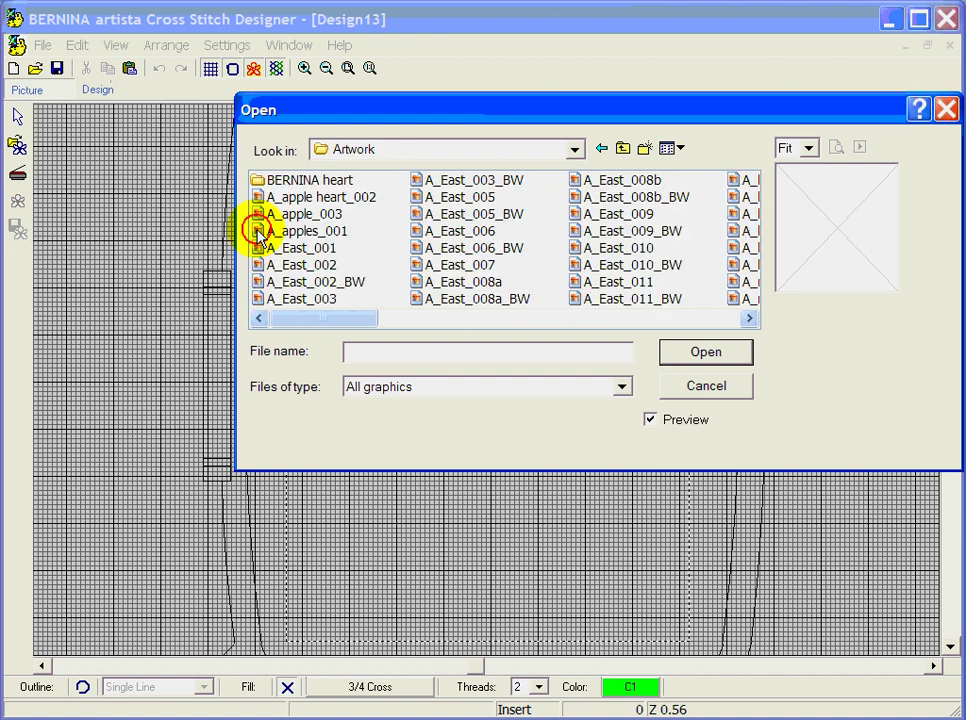
- Keep the file type at All graphics and show the Artwork files as thumbnails
{"action": "left_click", "coordinate": [622, 387]}
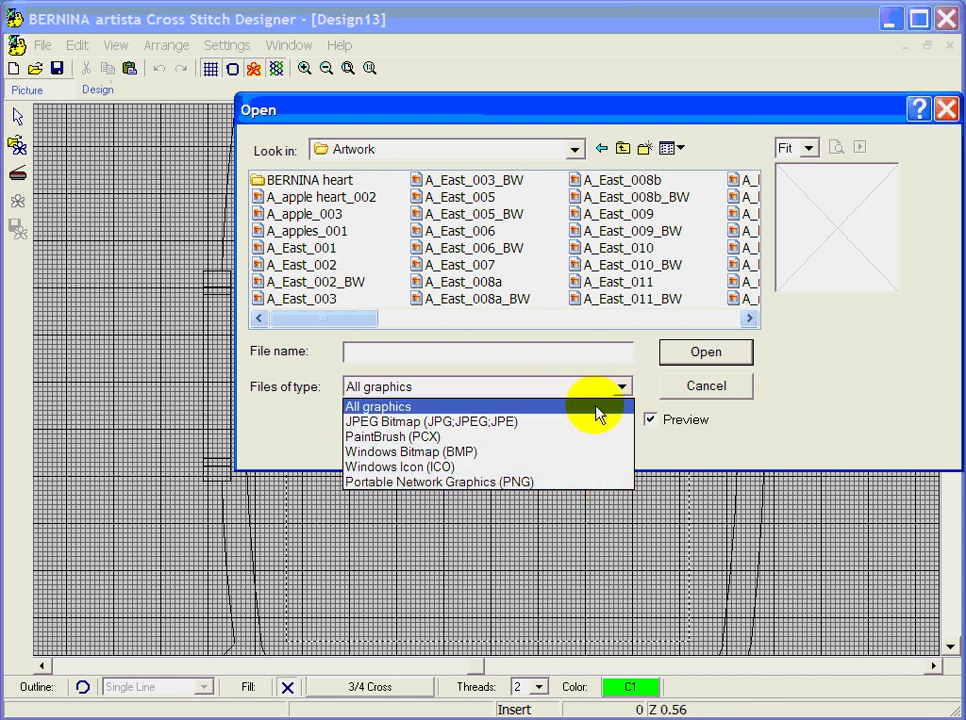
{"action": "left_click", "coordinate": [597, 408]}
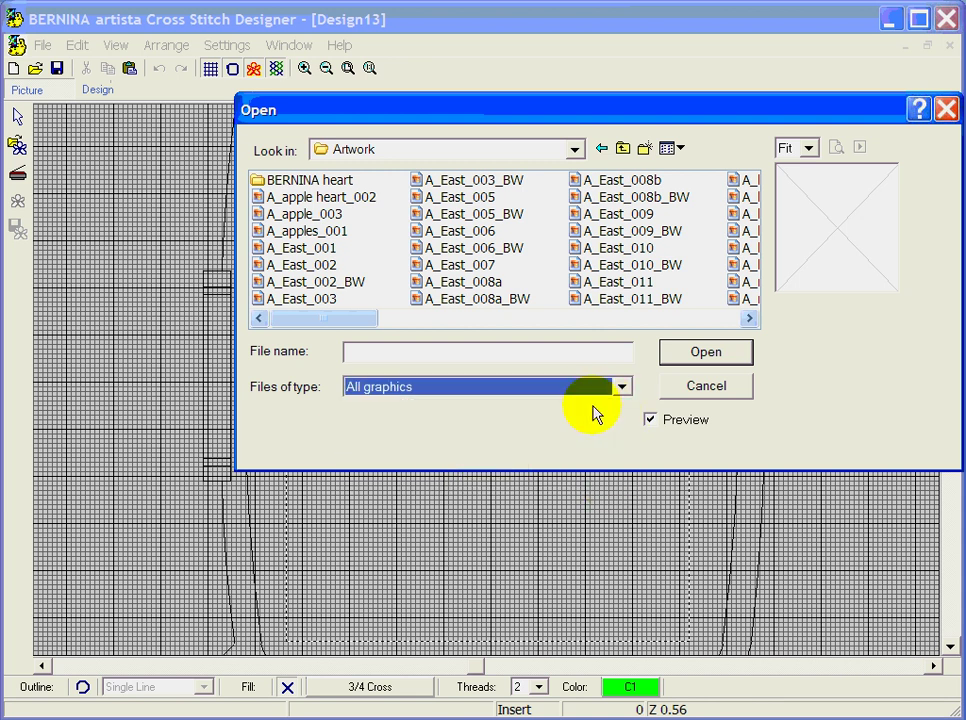
{"action": "left_click", "coordinate": [681, 149]}
{"action": "left_click", "coordinate": [683, 168]}
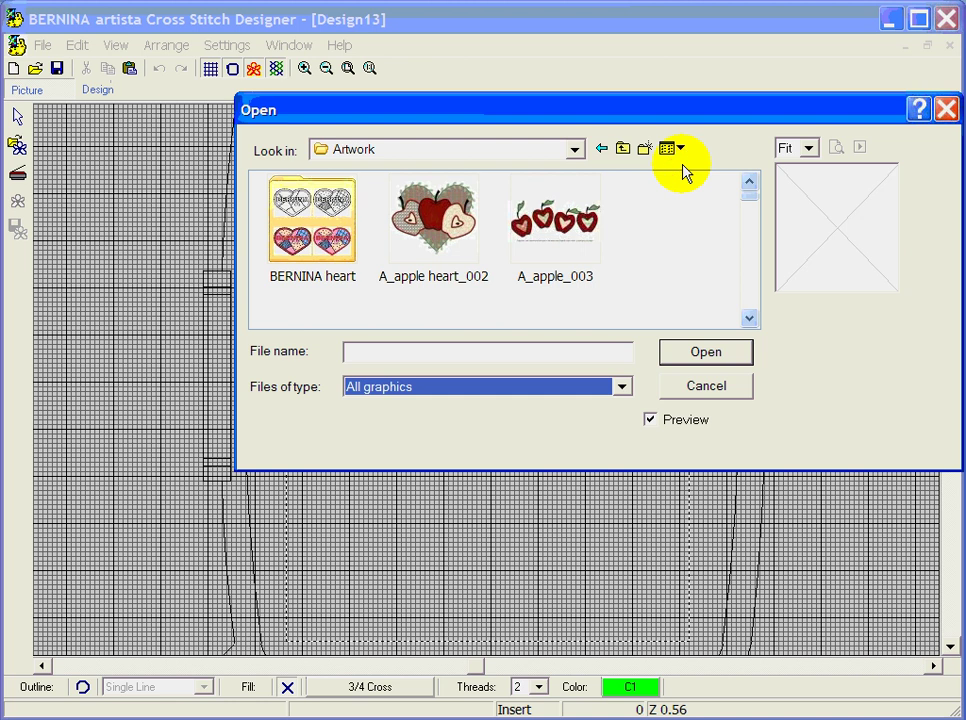
- Find the guitar picture among the Artwork thumbnails and insert it into the design
{"action": "left_click", "coordinate": [748, 319]}
{"action": "left_click", "coordinate": [748, 319]}
{"action": "left_click", "coordinate": [748, 319]}
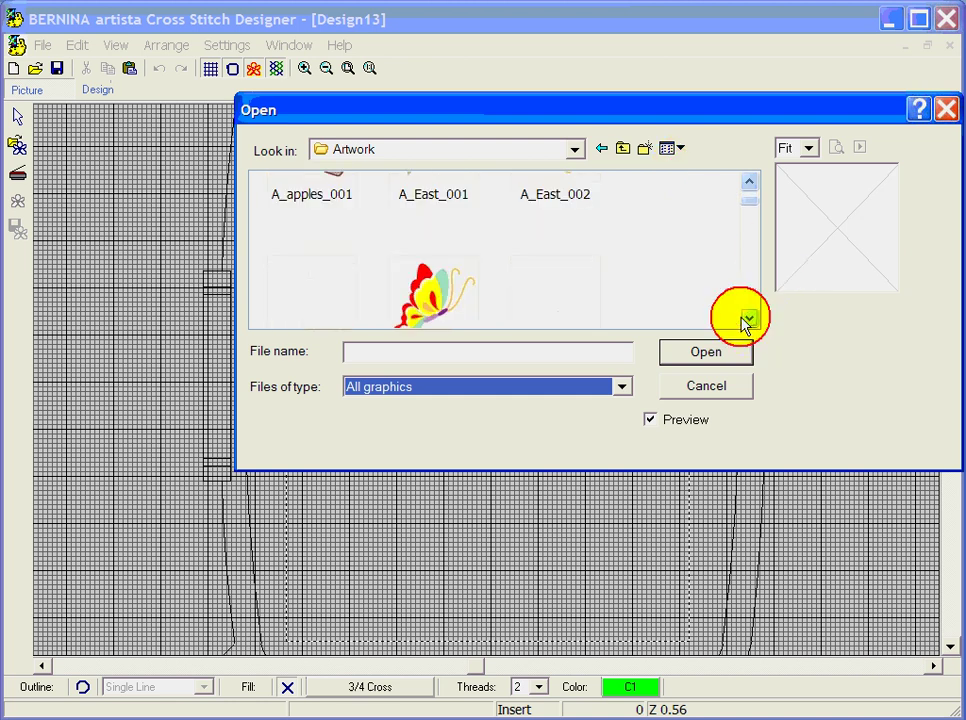
{"action": "left_click", "coordinate": [748, 319]}
{"action": "left_click", "coordinate": [749, 319]}
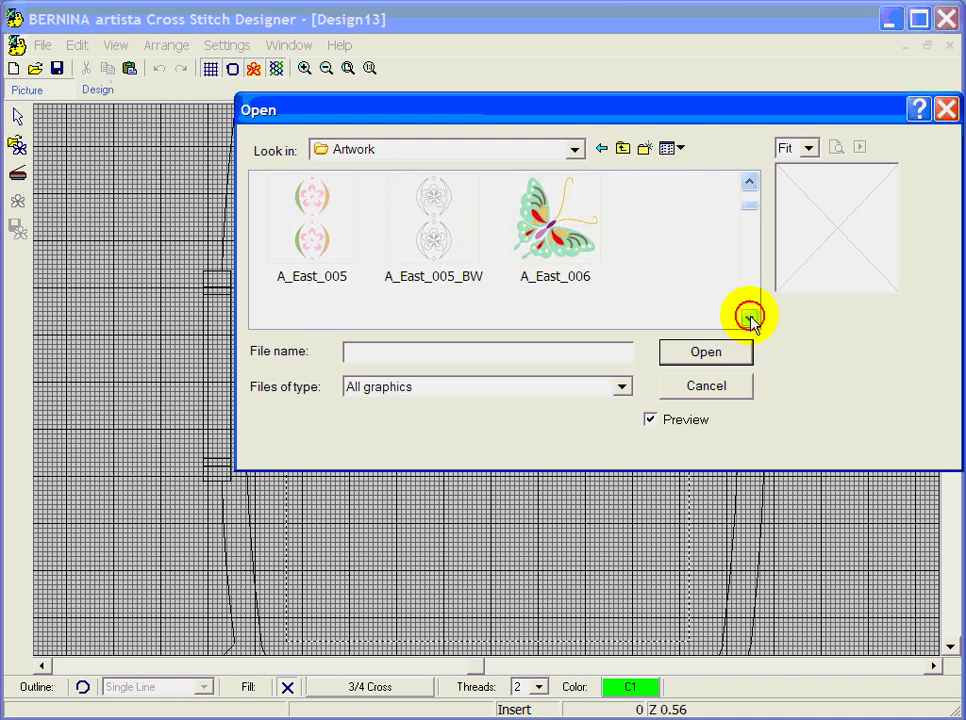
{"action": "left_click", "coordinate": [749, 319]}
{"action": "left_click", "coordinate": [749, 319]}
{"action": "left_click", "coordinate": [749, 319]}
{"action": "left_click", "coordinate": [749, 319]}
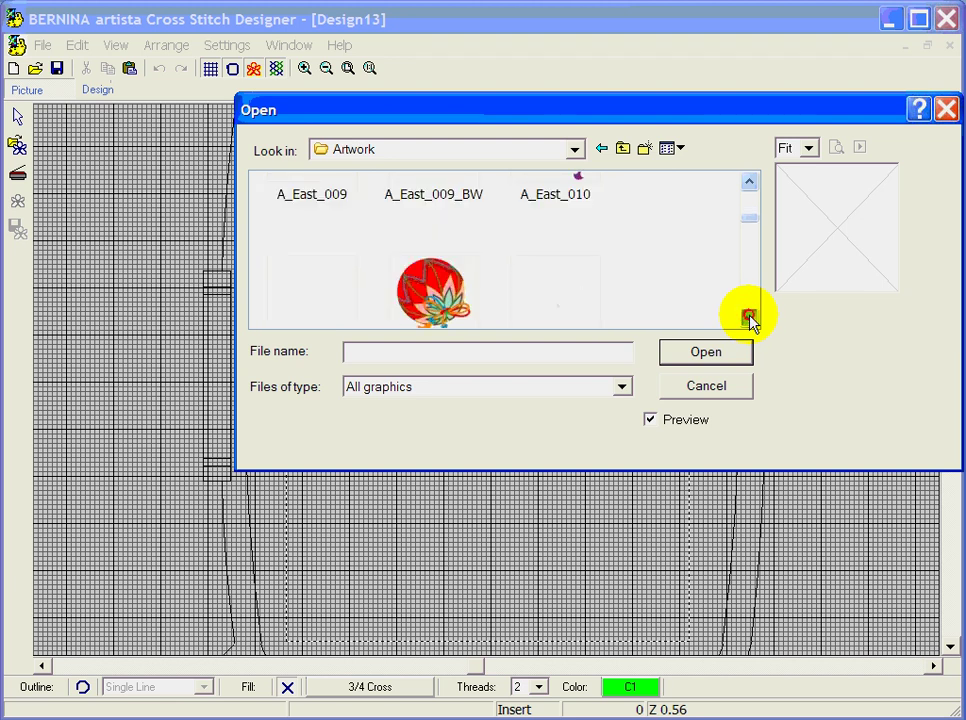
{"action": "left_click", "coordinate": [749, 319]}
{"action": "left_click", "coordinate": [749, 319]}
{"action": "left_click", "coordinate": [749, 319]}
{"action": "left_click", "coordinate": [748, 319]}
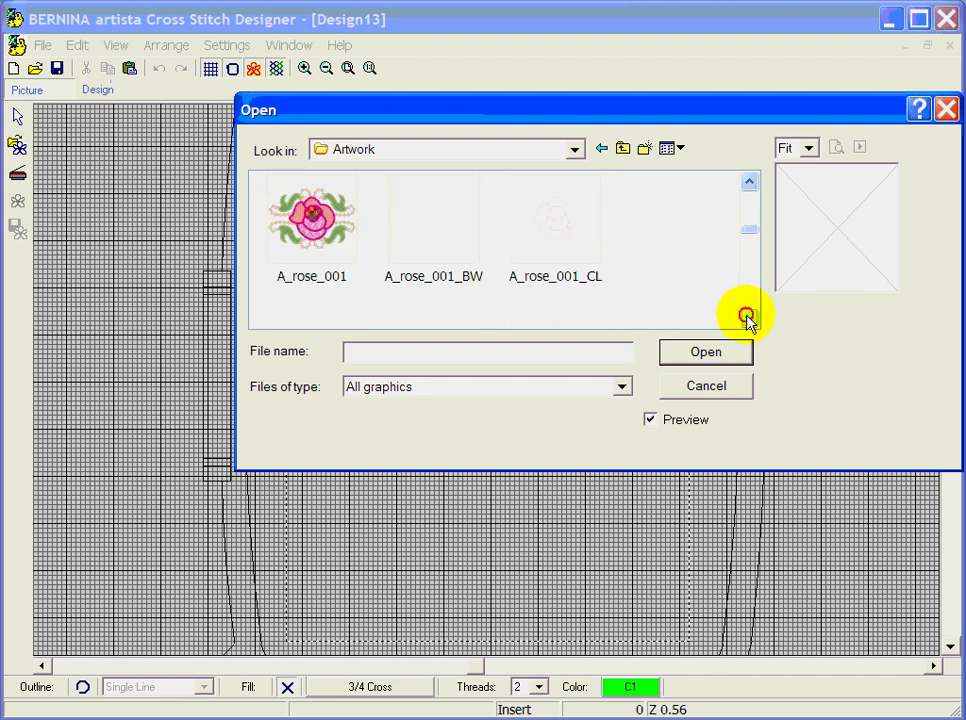
{"action": "left_click", "coordinate": [749, 319]}
{"action": "left_click", "coordinate": [749, 319]}
{"action": "left_click", "coordinate": [749, 319]}
{"action": "left_click", "coordinate": [748, 319]}
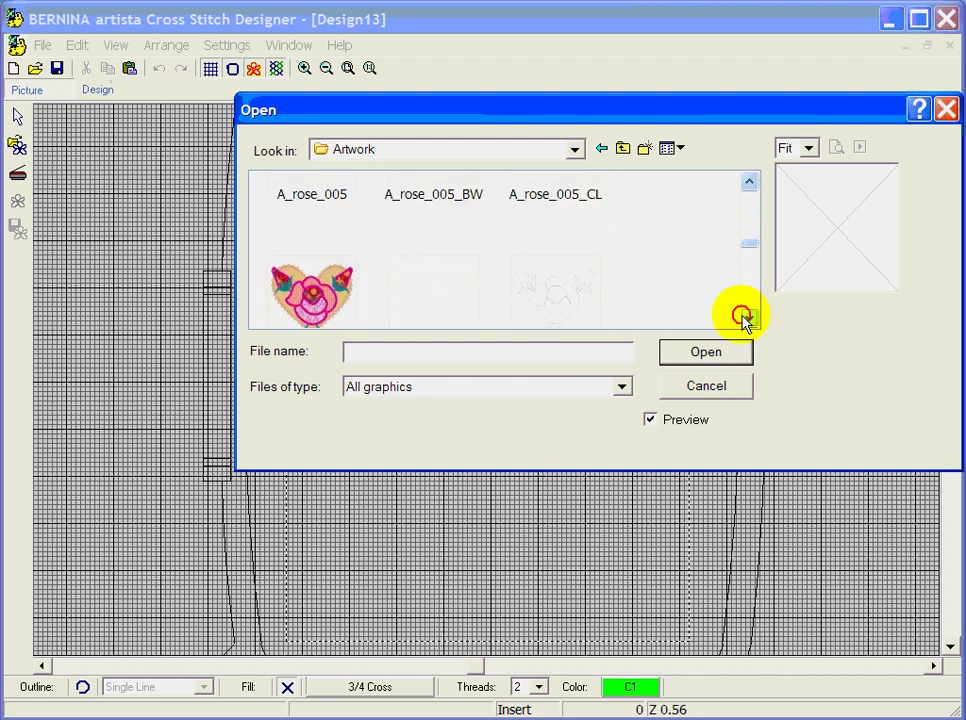
{"action": "left_click", "coordinate": [748, 319]}
{"action": "left_click", "coordinate": [748, 319]}
{"action": "left_click", "coordinate": [748, 319]}
{"action": "left_click", "coordinate": [748, 319]}
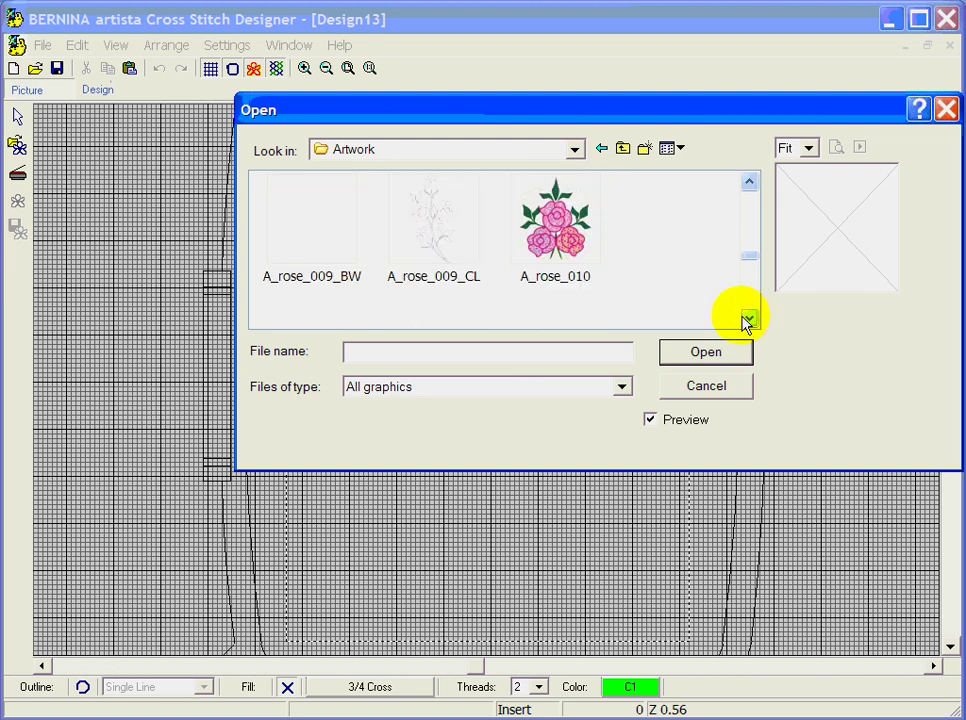
{"action": "left_click", "coordinate": [748, 319]}
{"action": "left_click", "coordinate": [748, 319]}
{"action": "left_click", "coordinate": [748, 319]}
{"action": "left_click", "coordinate": [748, 319]}
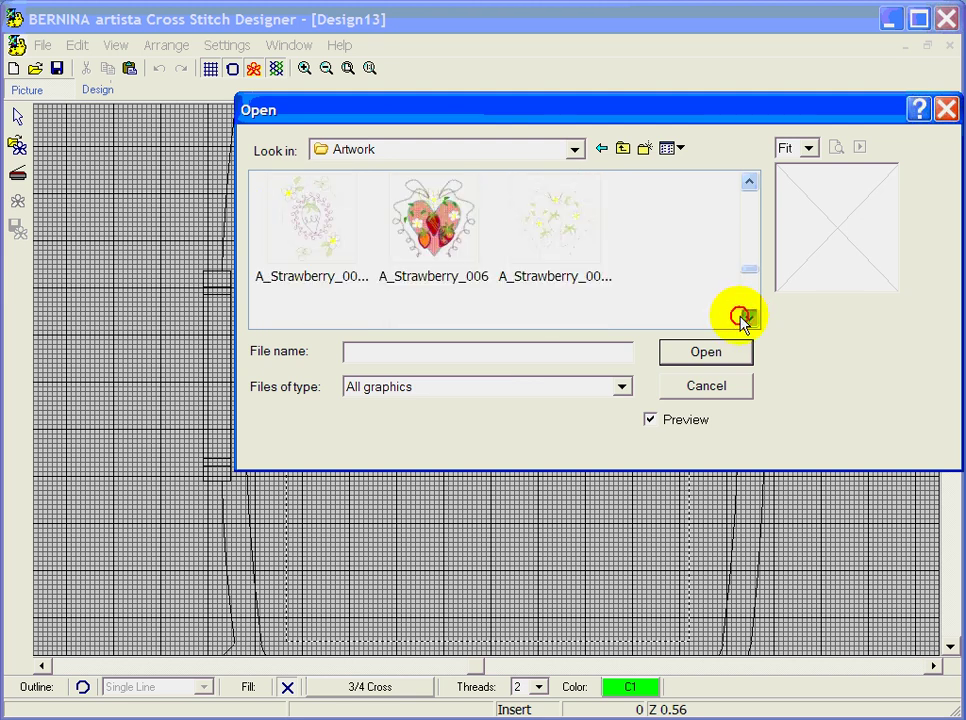
{"action": "left_click", "coordinate": [748, 319]}
{"action": "left_click", "coordinate": [748, 319]}
{"action": "left_click", "coordinate": [748, 319]}
{"action": "left_click", "coordinate": [748, 319]}
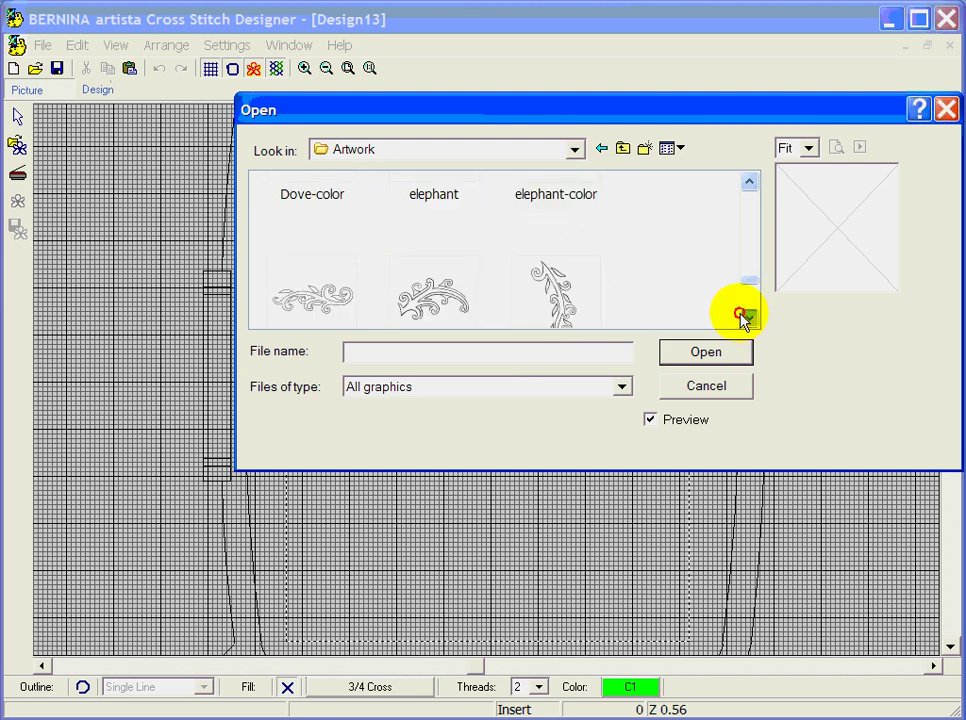
{"action": "left_click", "coordinate": [748, 319]}
{"action": "left_click", "coordinate": [748, 319]}
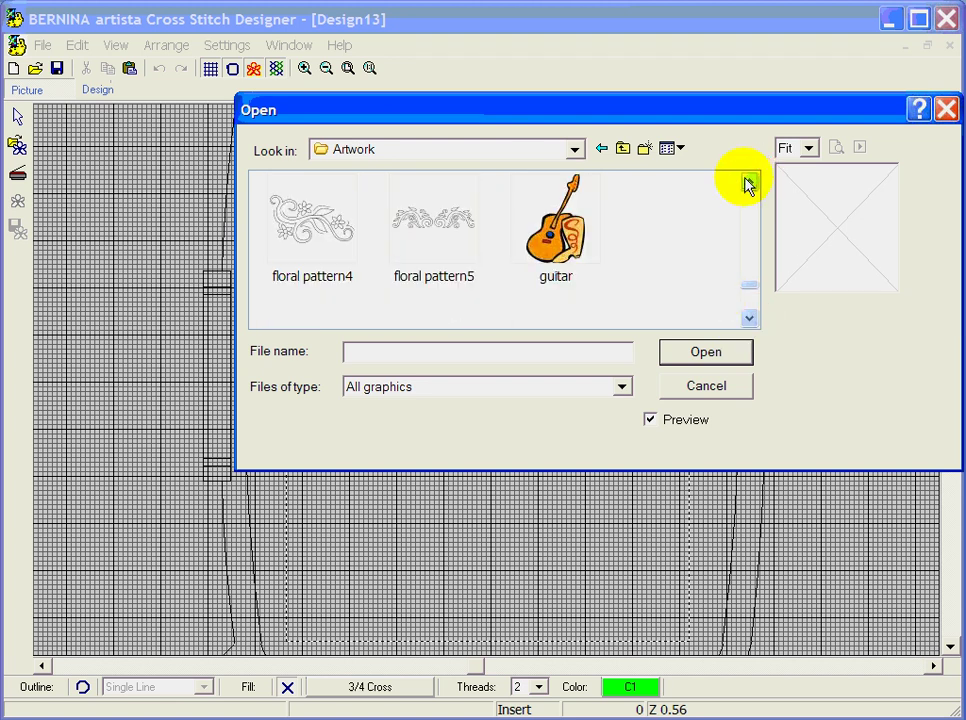
{"action": "left_click", "coordinate": [566, 181]}
{"action": "left_click", "coordinate": [694, 351]}
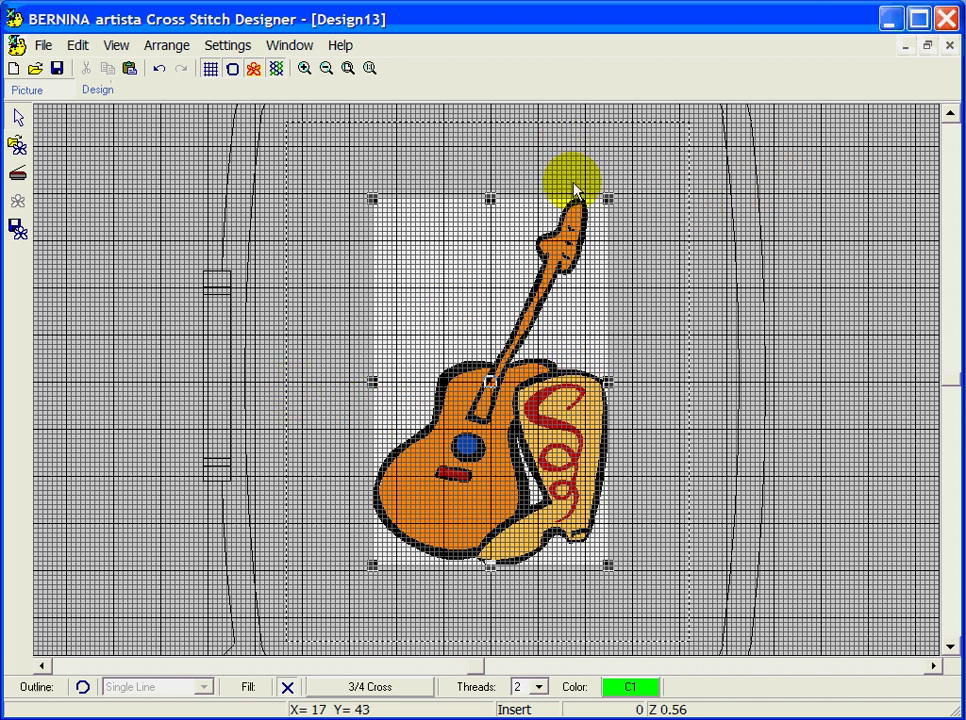
- Enlarge the guitar picture from two opposite corners to fill most of the dashed frame, and switch to design mode
{"action": "left_click_drag", "start_coordinate": [607, 199], "coordinate": [649, 152]}
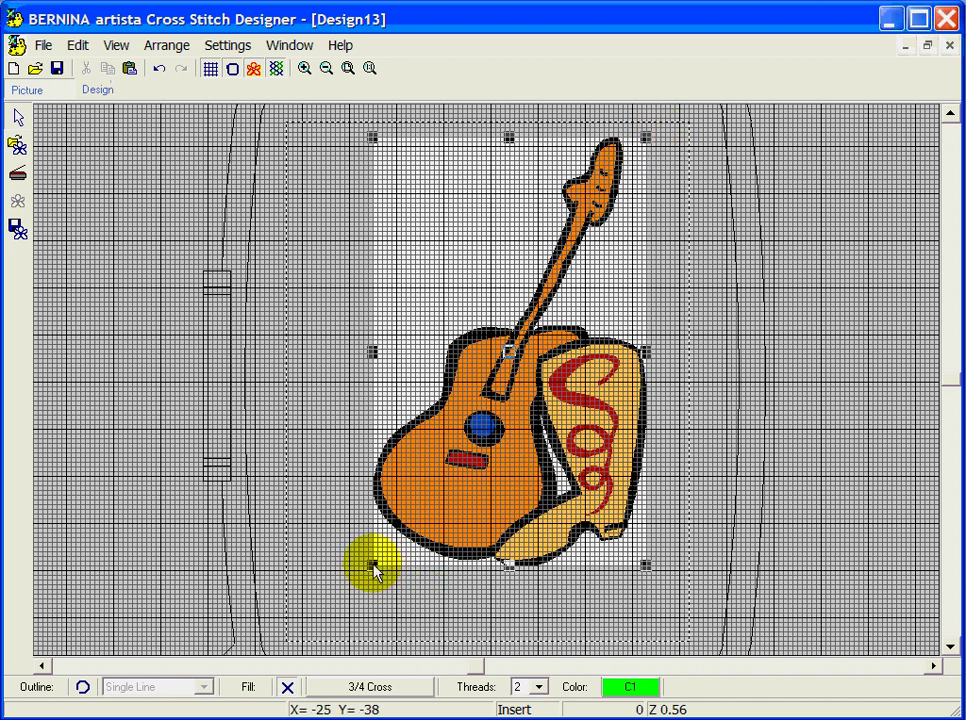
{"action": "left_click_drag", "start_coordinate": [374, 567], "coordinate": [304, 632]}
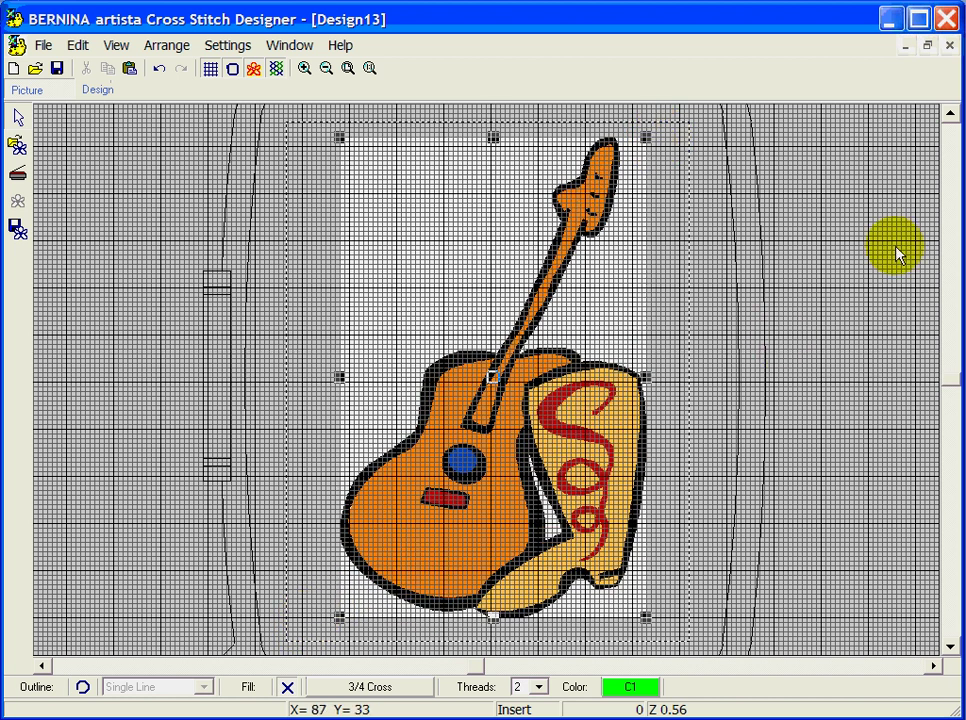
{"action": "left_click", "coordinate": [98, 92]}
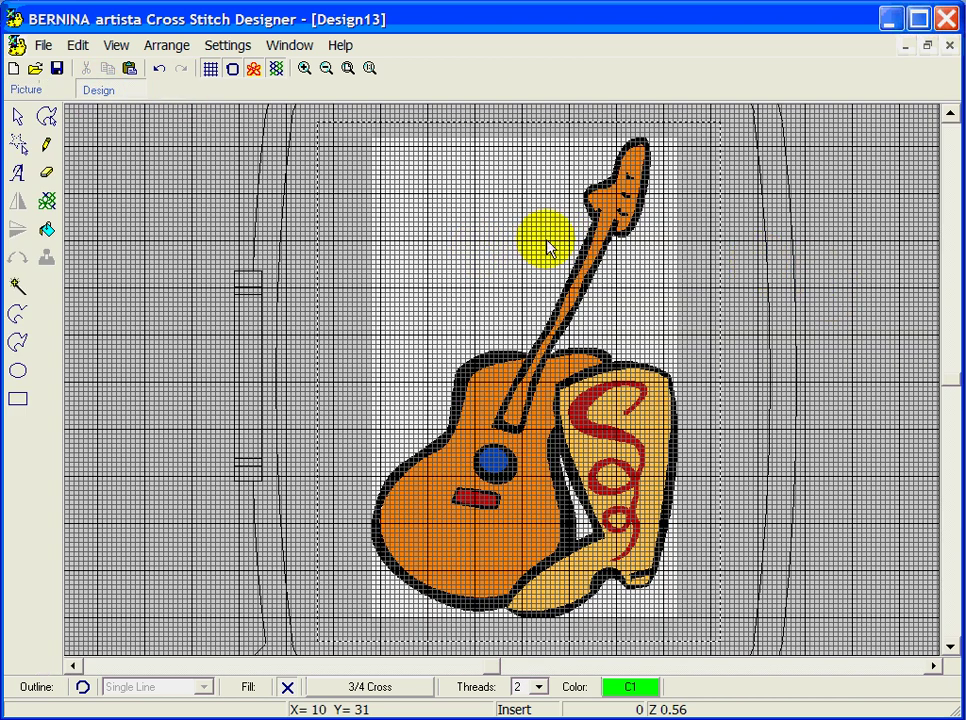
- Auto-stitch the guitar picture, mapping it to the custom thread chart that carries the owner's name and omitting the background
{"action": "left_click", "coordinate": [45, 205]}
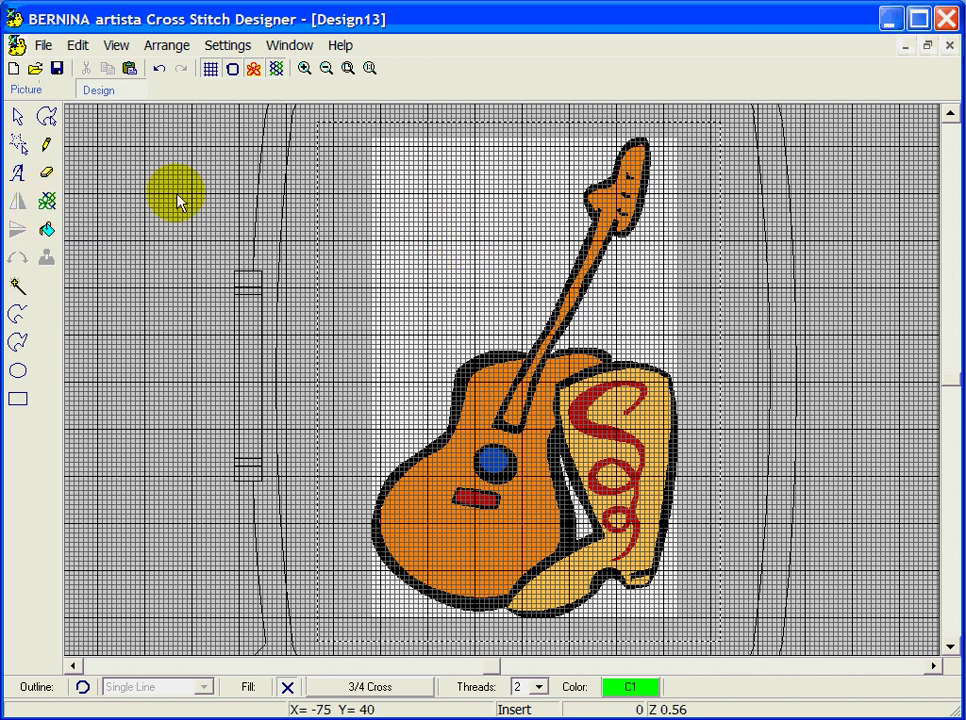
{"action": "left_click", "coordinate": [521, 405]}
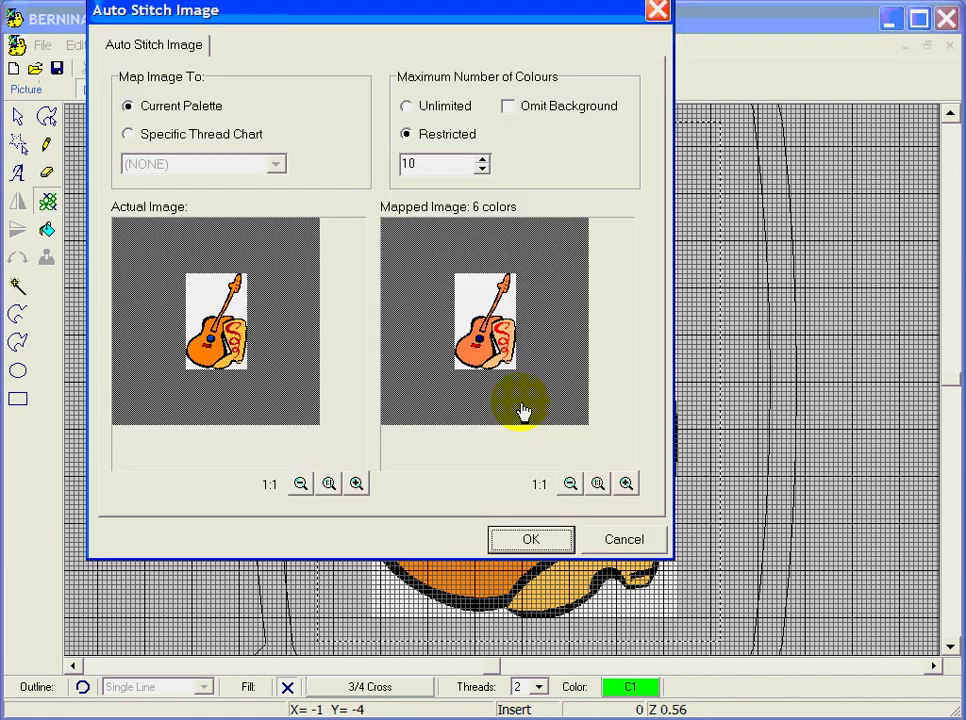
{"action": "left_click", "coordinate": [139, 132]}
{"action": "left_click", "coordinate": [276, 163]}
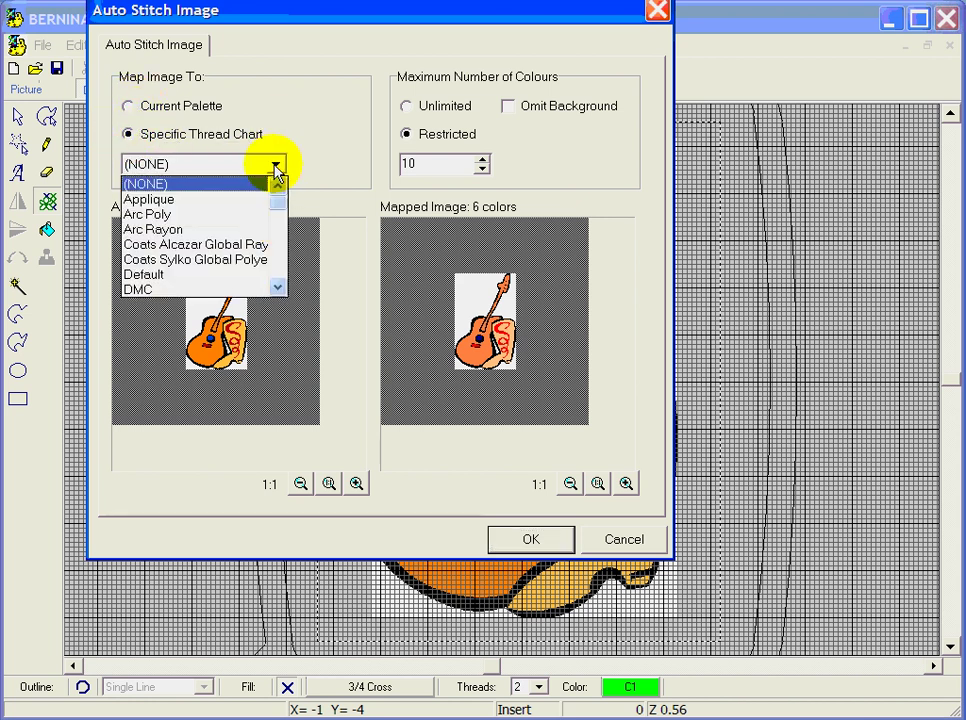
{"action": "left_click_drag", "start_coordinate": [277, 202], "coordinate": [277, 255]}
{"action": "left_click", "coordinate": [207, 287]}
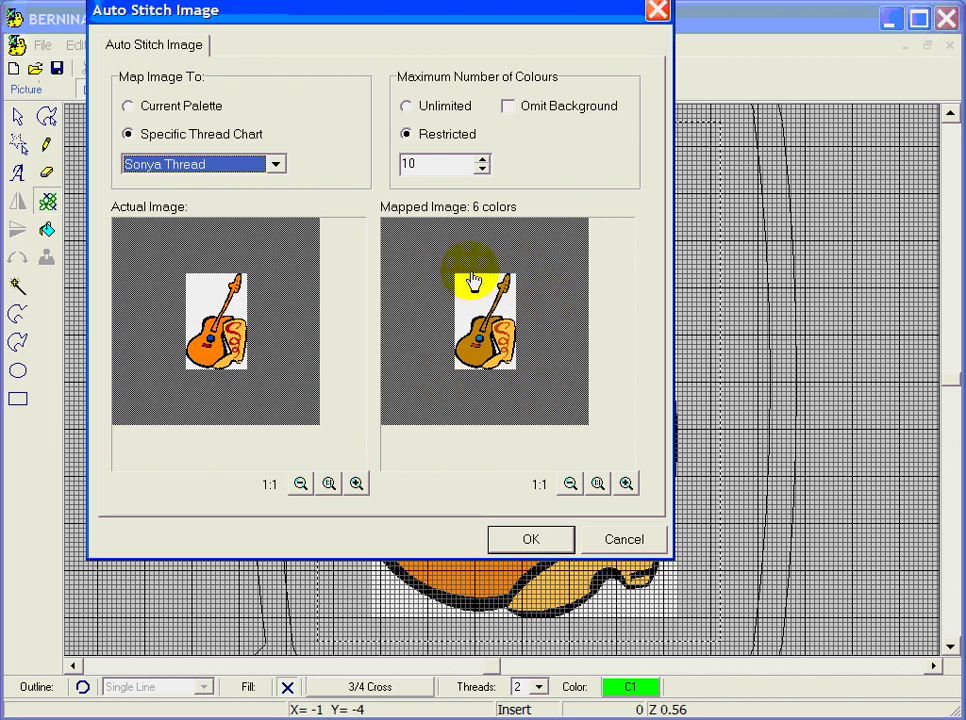
{"action": "left_click", "coordinate": [508, 107]}
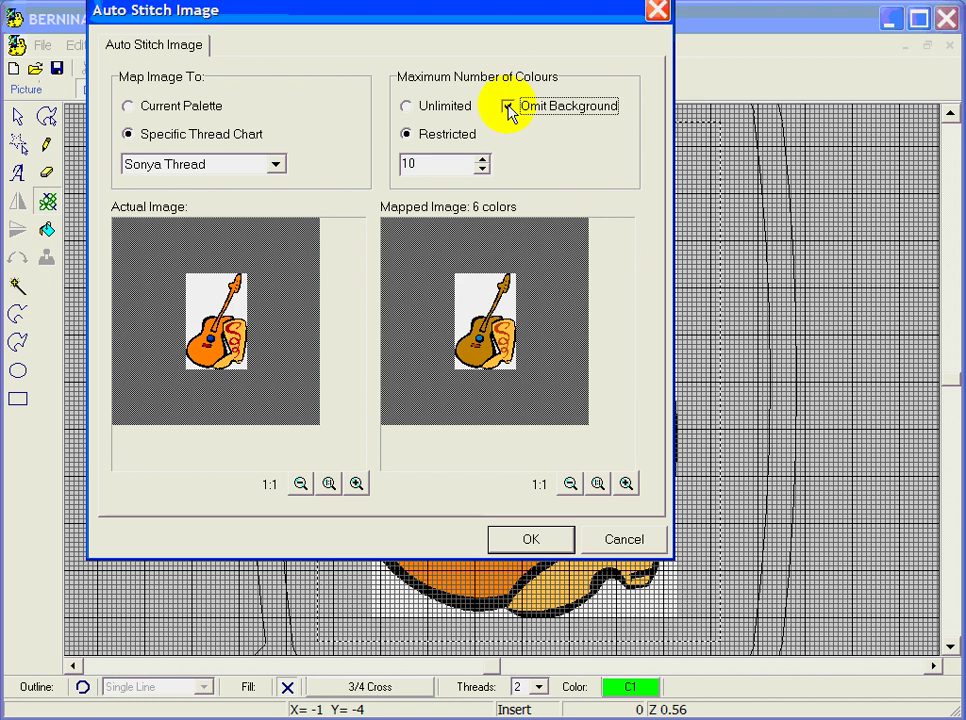
{"action": "left_click", "coordinate": [528, 541]}
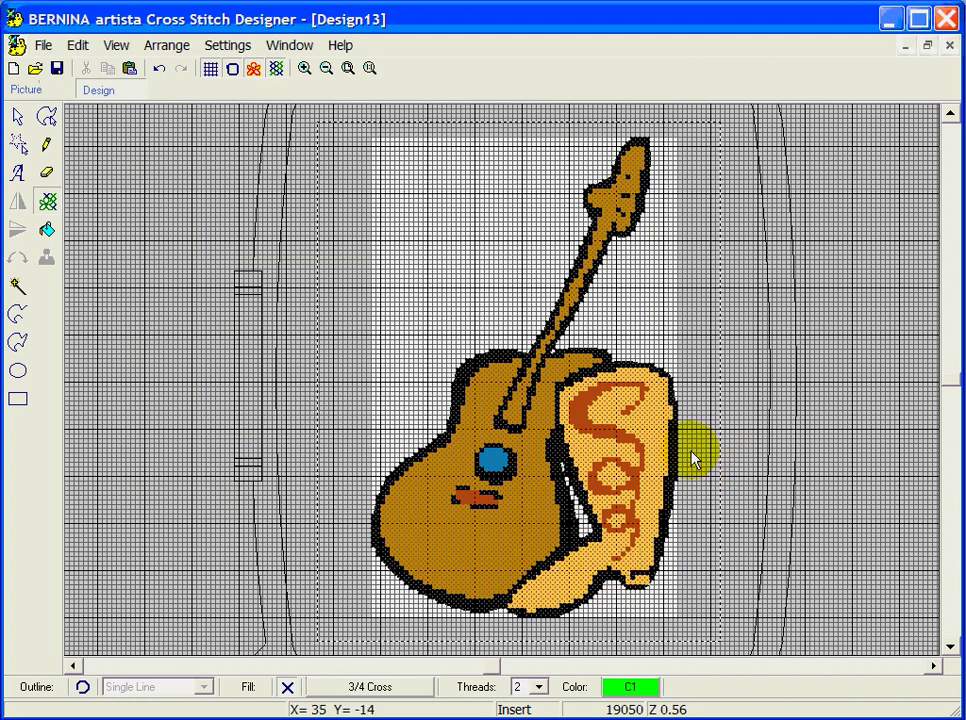
- Hide the source picture and the grid to examine the guitar's cross stitches at 1:1 scale
{"action": "left_click", "coordinate": [255, 72]}
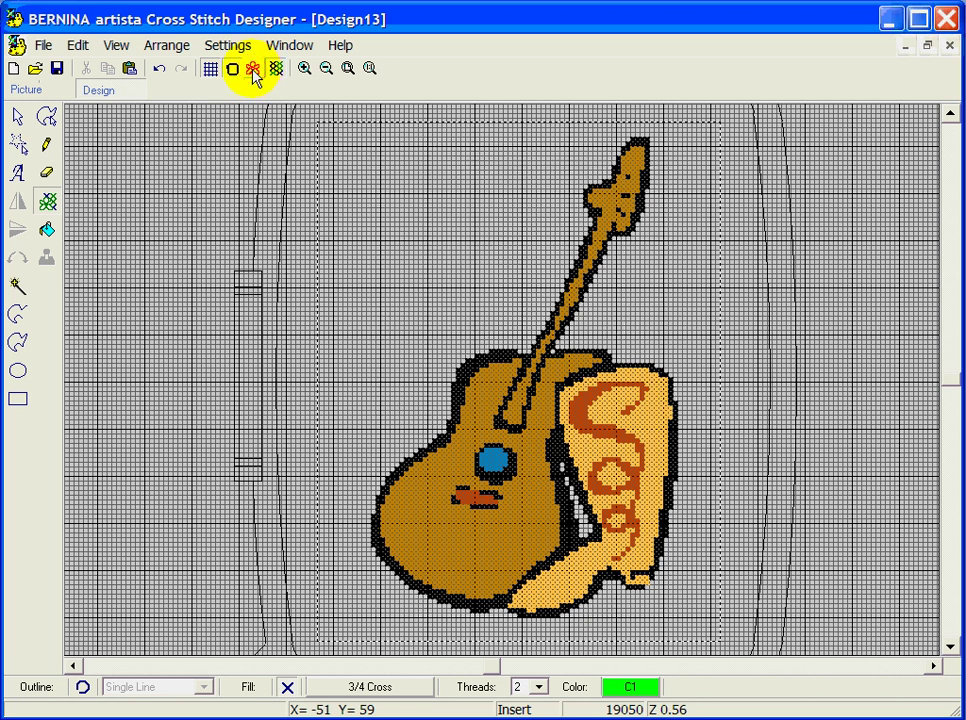
{"action": "left_click", "coordinate": [370, 68]}
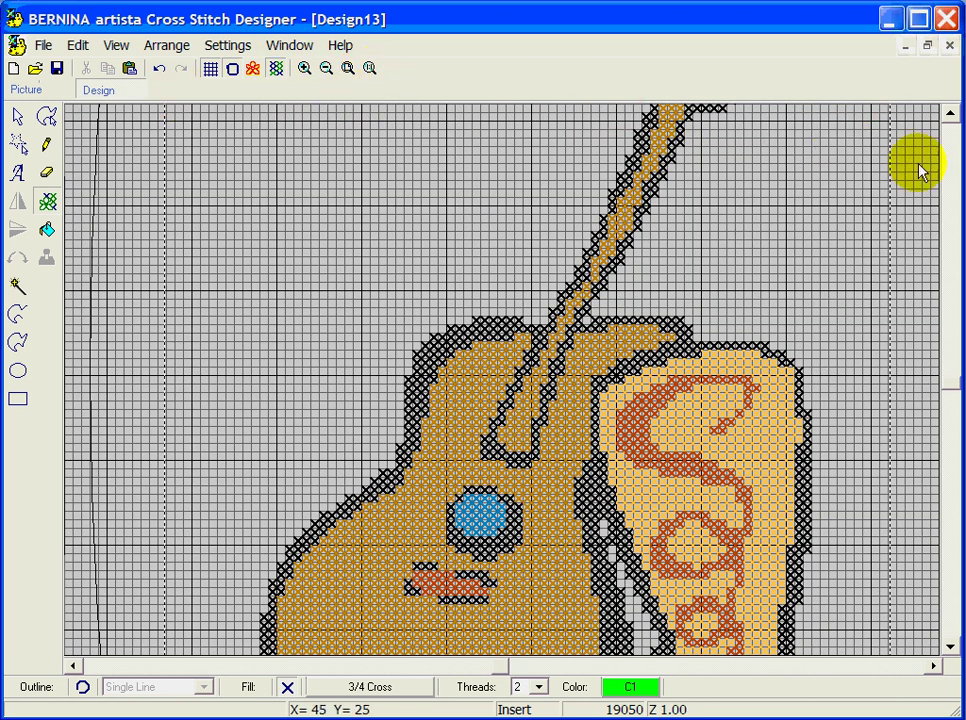
{"action": "left_click", "coordinate": [211, 68]}
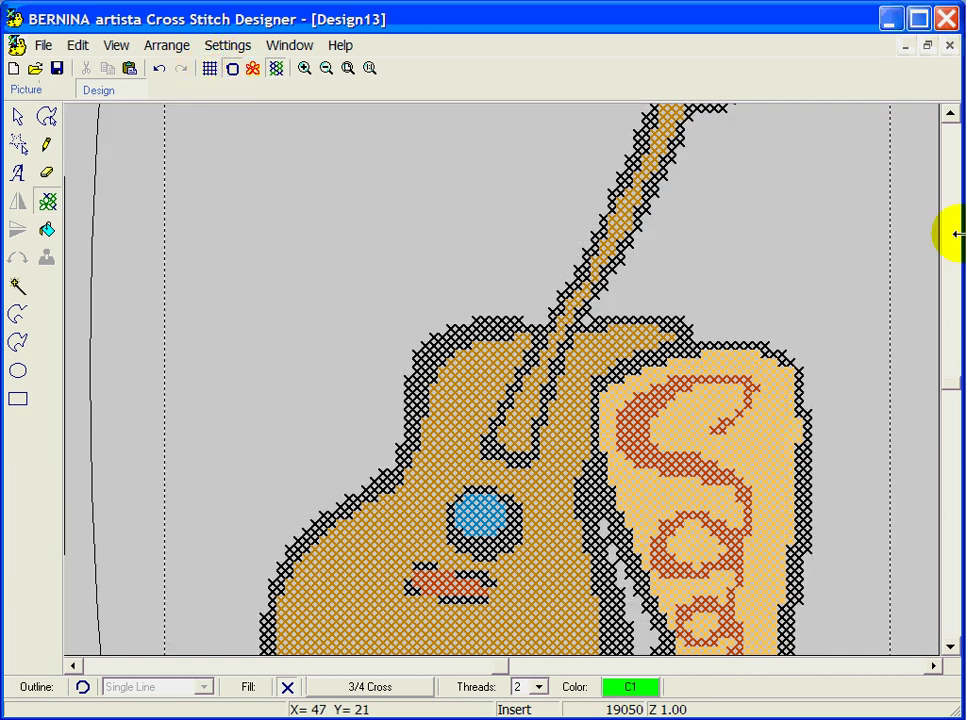
- Show the grid and the source picture again, and undo the auto-stitching of the guitar
{"action": "left_click", "coordinate": [950, 648]}
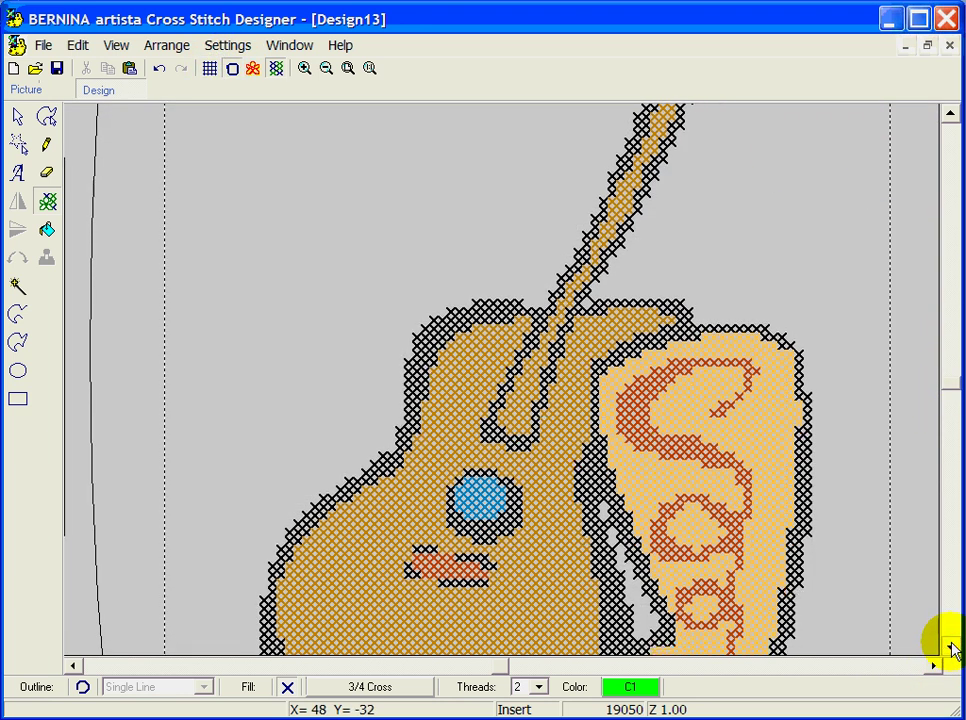
{"action": "left_click", "coordinate": [950, 113]}
{"action": "left_click", "coordinate": [950, 117]}
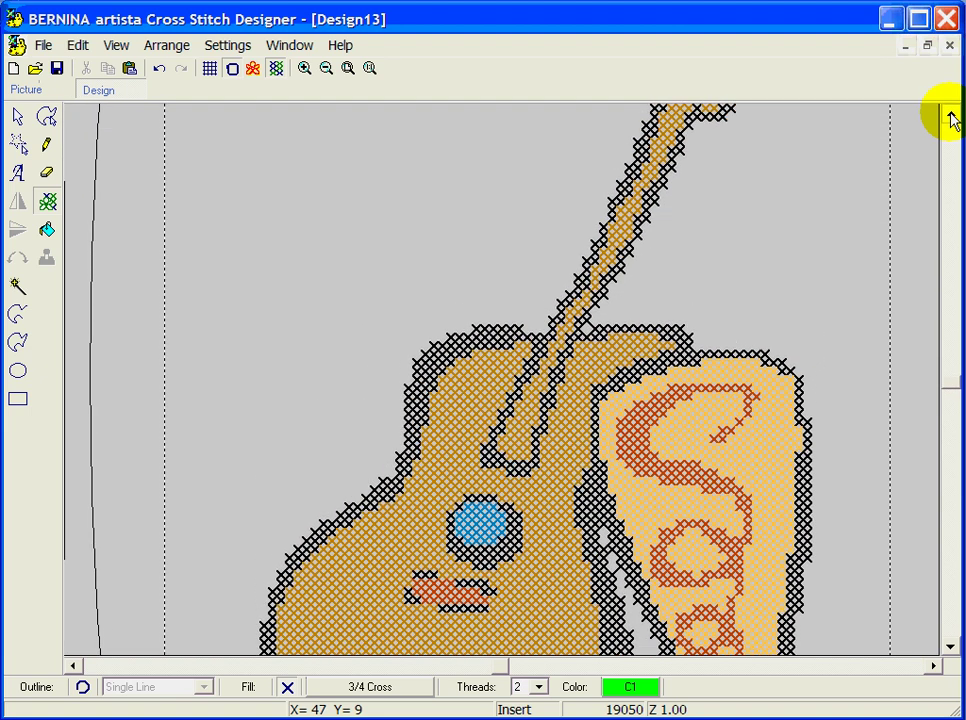
{"action": "left_click", "coordinate": [211, 69]}
{"action": "left_click", "coordinate": [255, 71]}
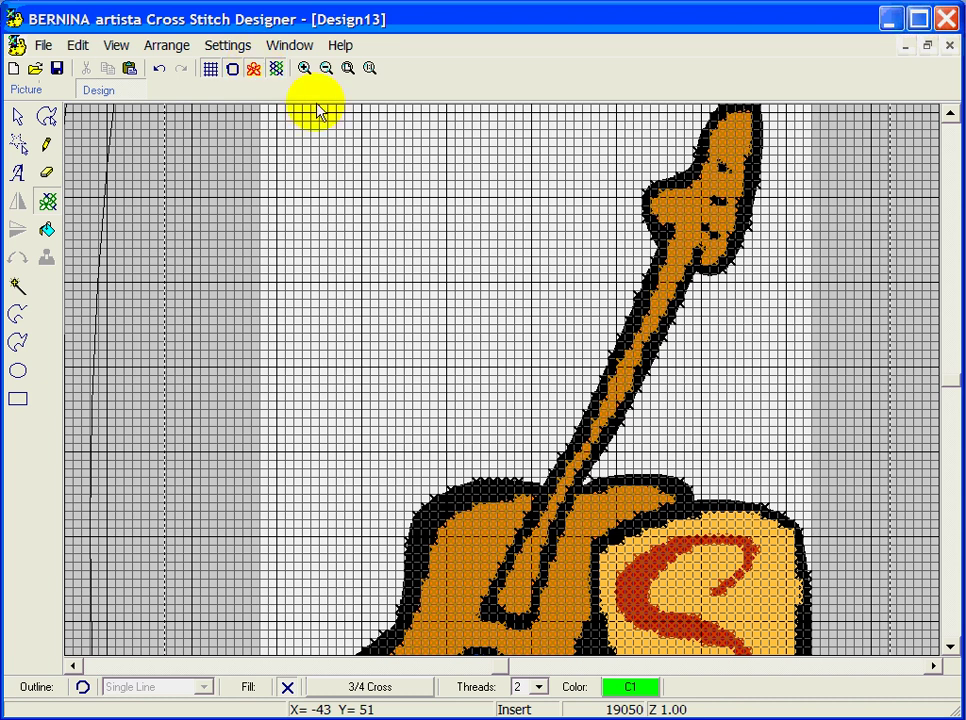
{"action": "left_click", "coordinate": [158, 69]}
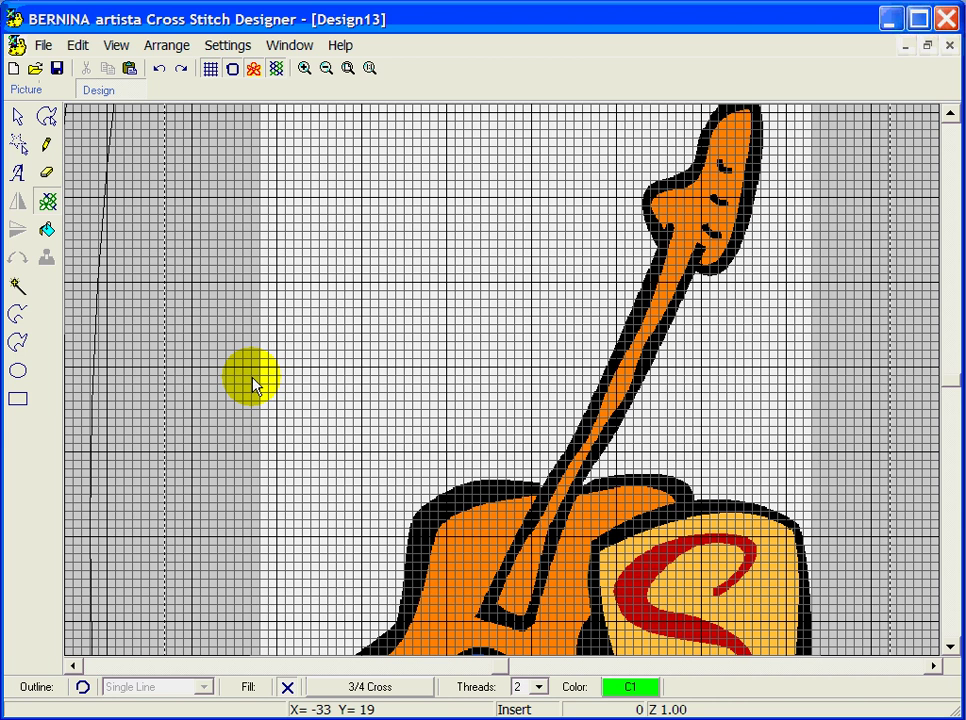
- Fill the picture's red areas with Mini Cross stitches in red thread C3 using the Magic Wand
{"action": "left_click", "coordinate": [18, 287]}
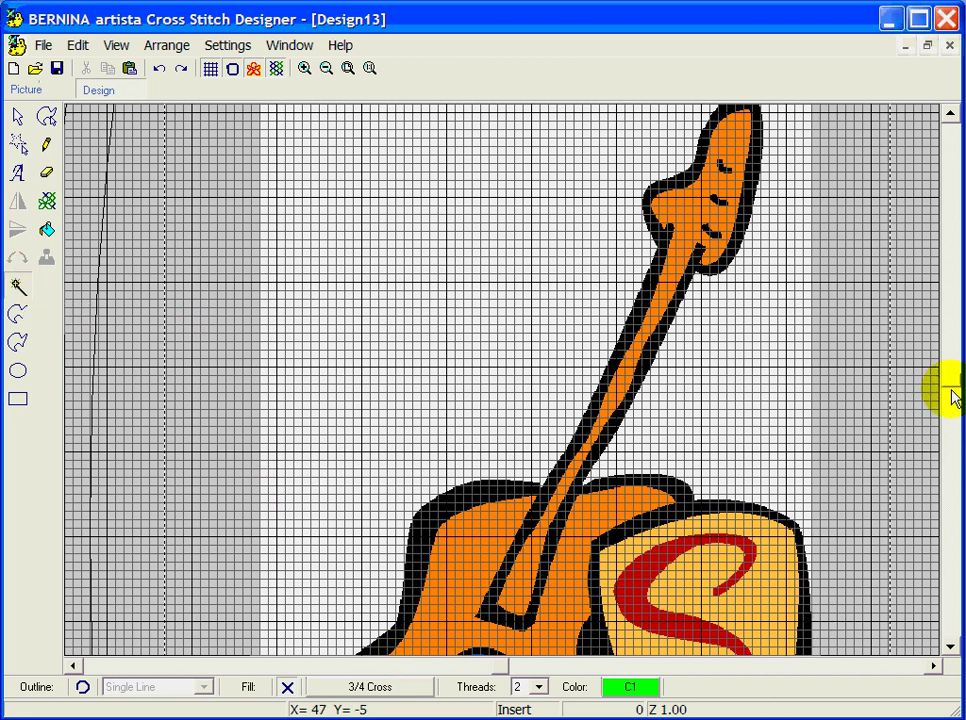
{"action": "left_click", "coordinate": [405, 687]}
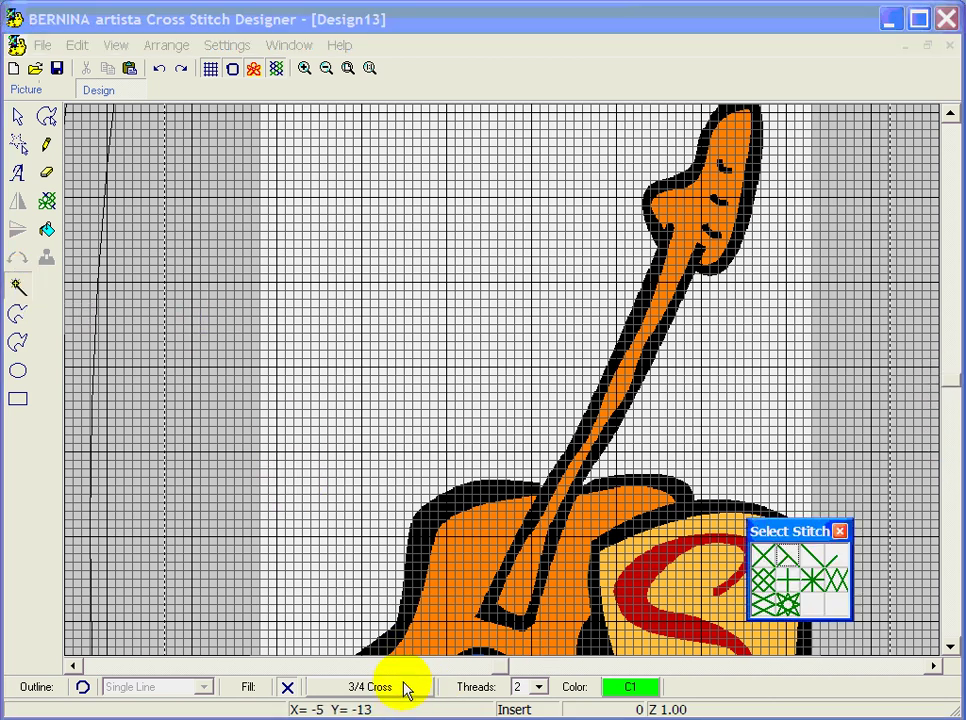
{"action": "left_click", "coordinate": [760, 574]}
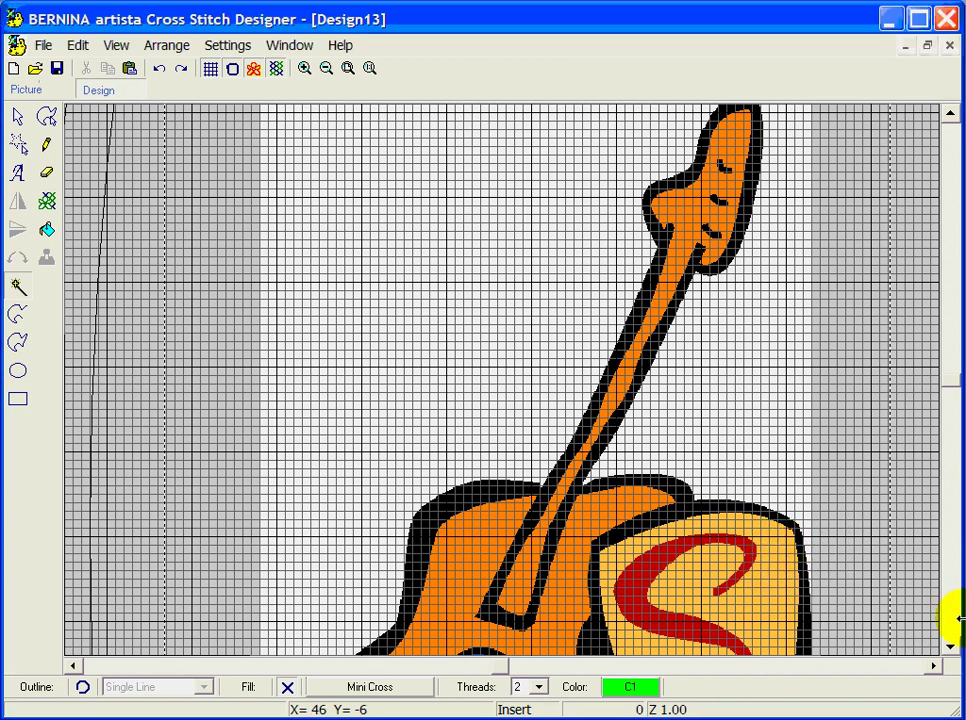
{"action": "left_click", "coordinate": [950, 647]}
{"action": "left_click", "coordinate": [950, 647]}
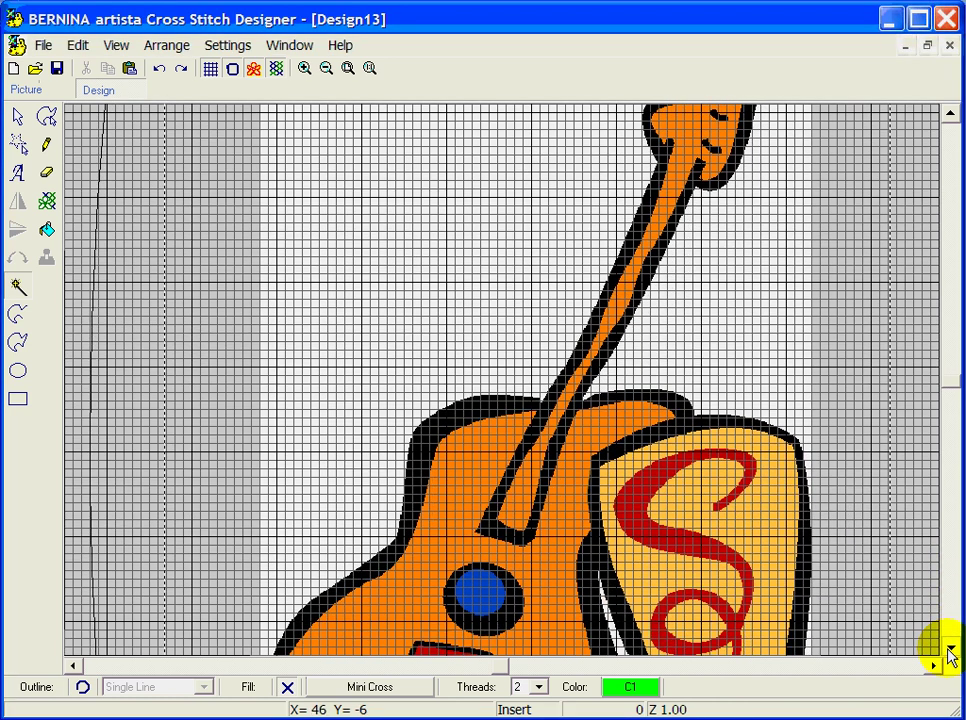
{"action": "left_click", "coordinate": [950, 650]}
{"action": "left_click", "coordinate": [950, 650]}
{"action": "left_click", "coordinate": [950, 650]}
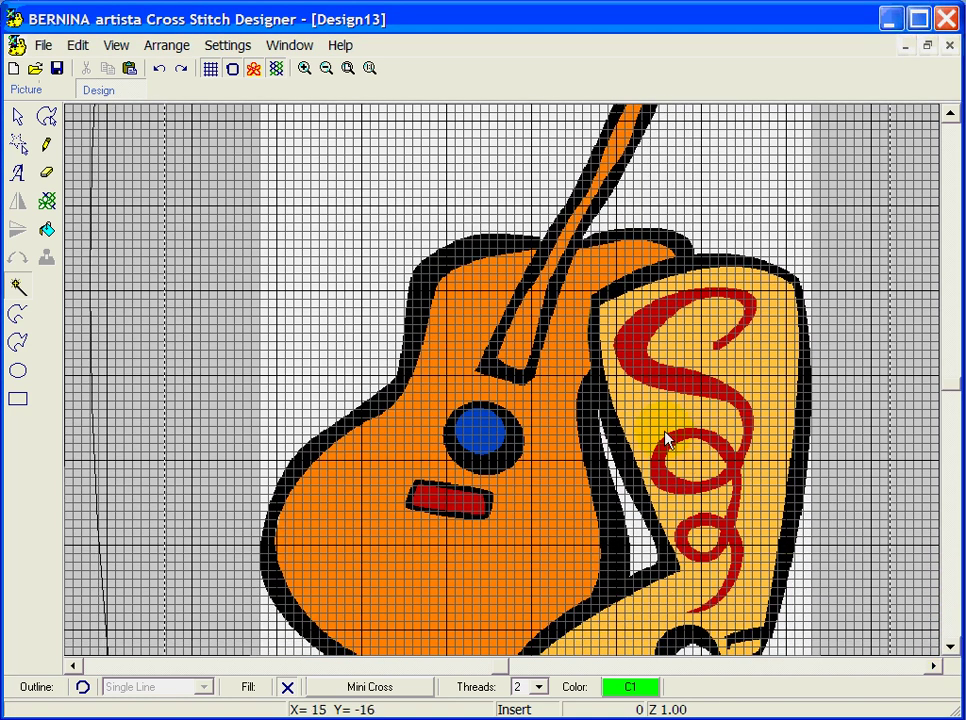
{"action": "left_click", "coordinate": [632, 686]}
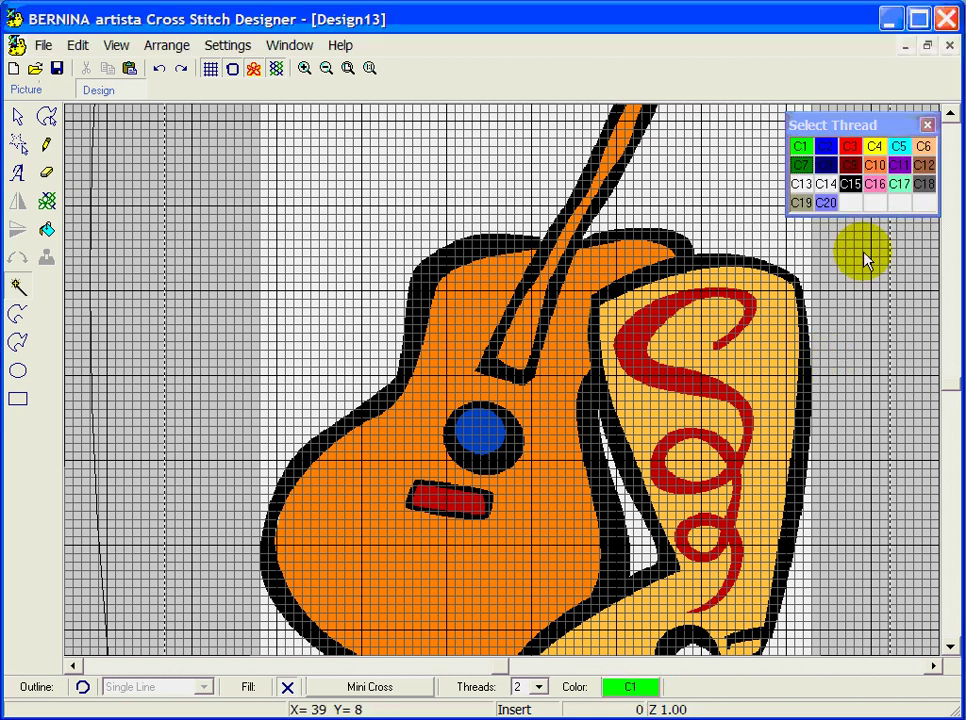
{"action": "left_click", "coordinate": [850, 146]}
{"action": "left_click", "coordinate": [638, 340]}
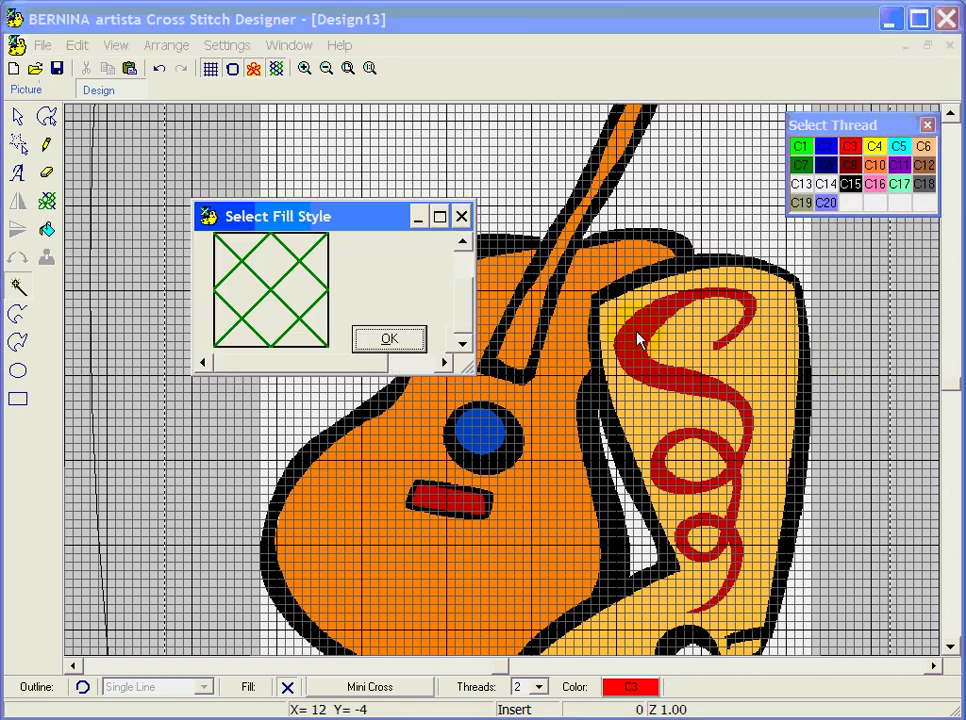
{"action": "left_click", "coordinate": [390, 340]}
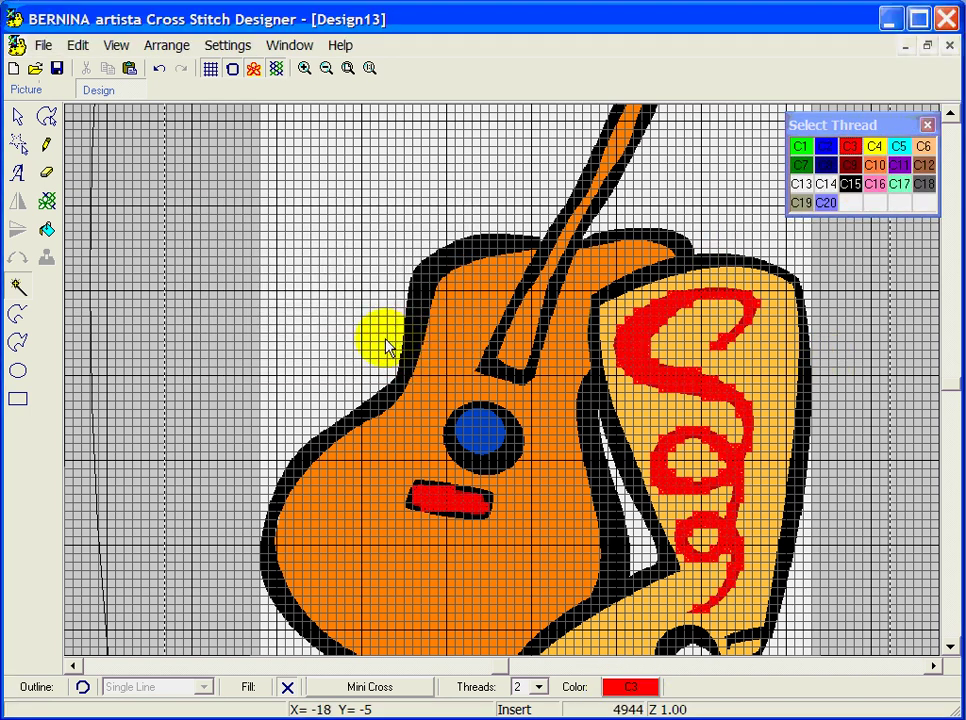
{"action": "left_click", "coordinate": [822, 455]}
{"action": "left_click", "coordinate": [622, 478]}
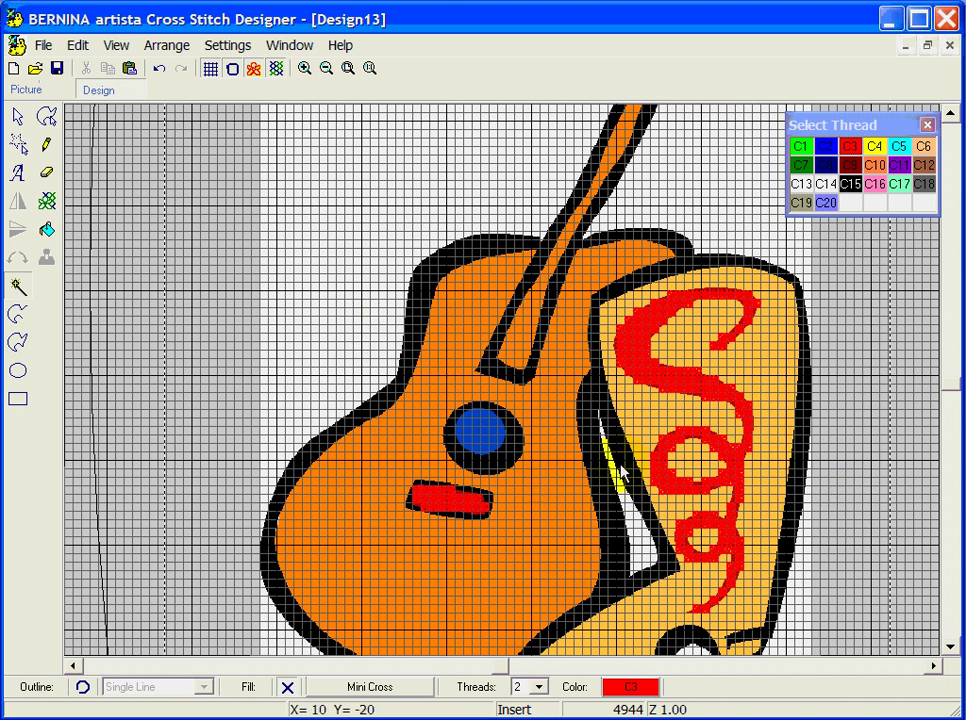
{"action": "left_click", "coordinate": [817, 442]}
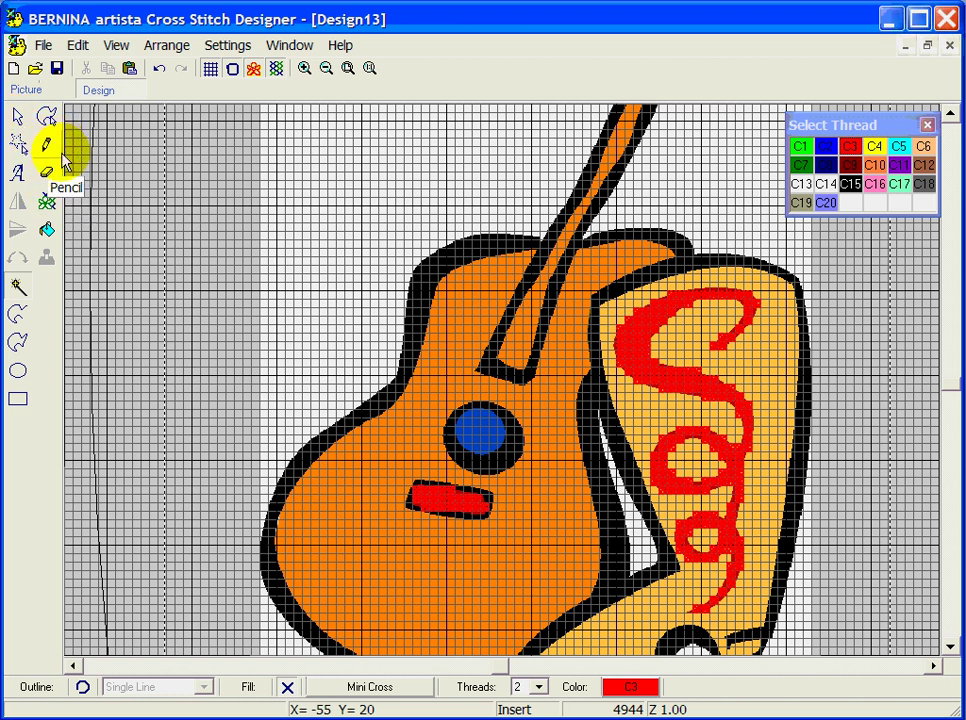
- Select only the stitches in the small rectangle below the guitar's sound hole and change them to Full Cross
{"action": "left_click", "coordinate": [46, 117]}
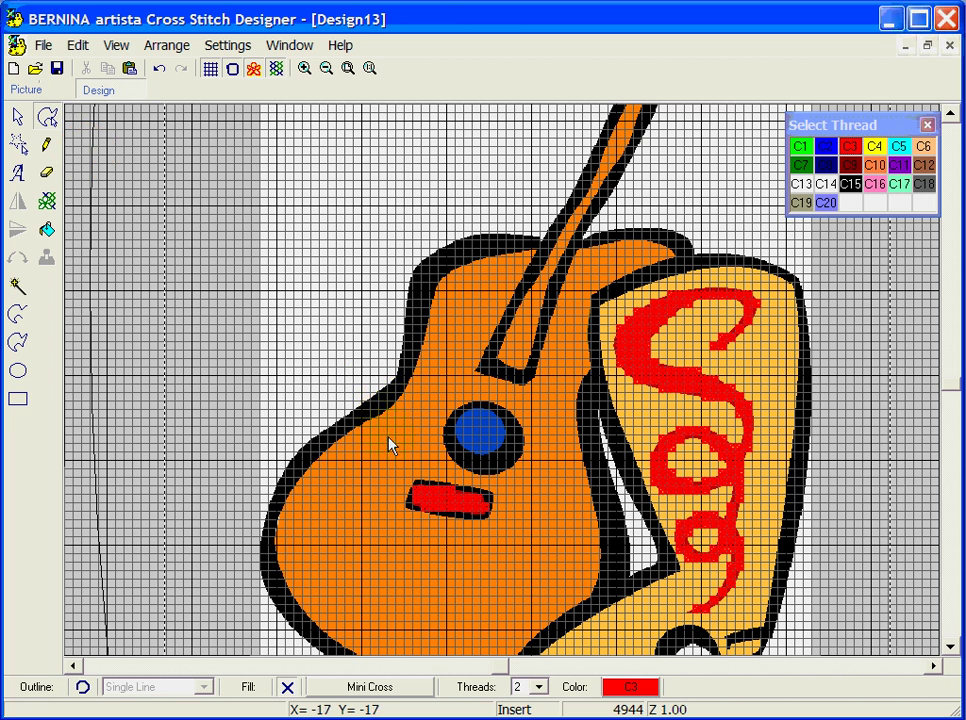
{"action": "left_click", "coordinate": [426, 497]}
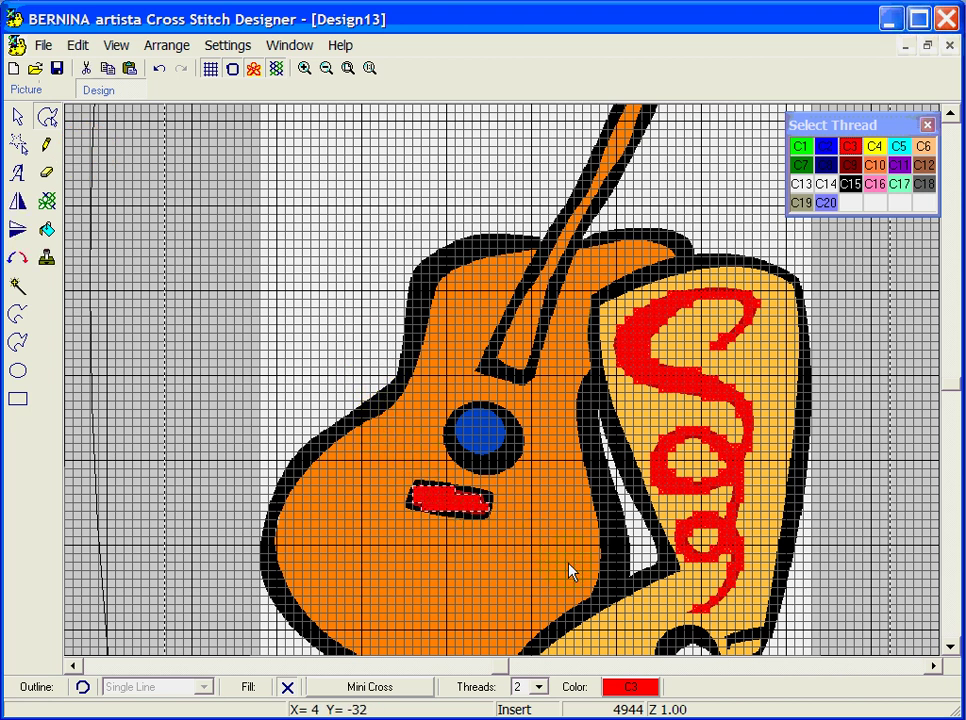
{"action": "left_click", "coordinate": [400, 692]}
{"action": "left_click", "coordinate": [771, 557]}
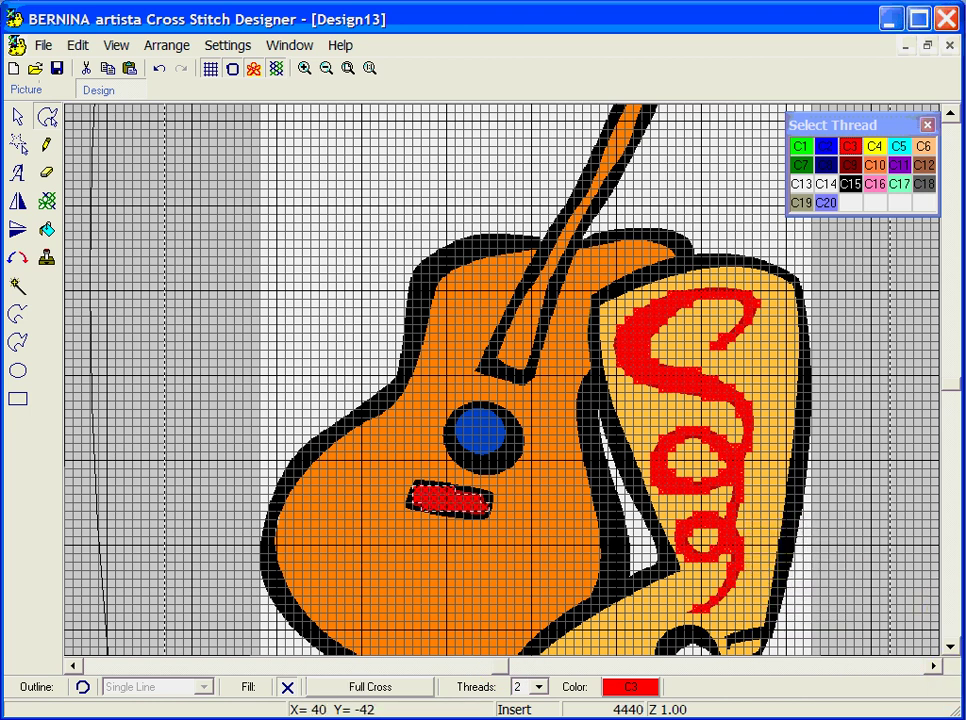
{"action": "left_click", "coordinate": [829, 448]}
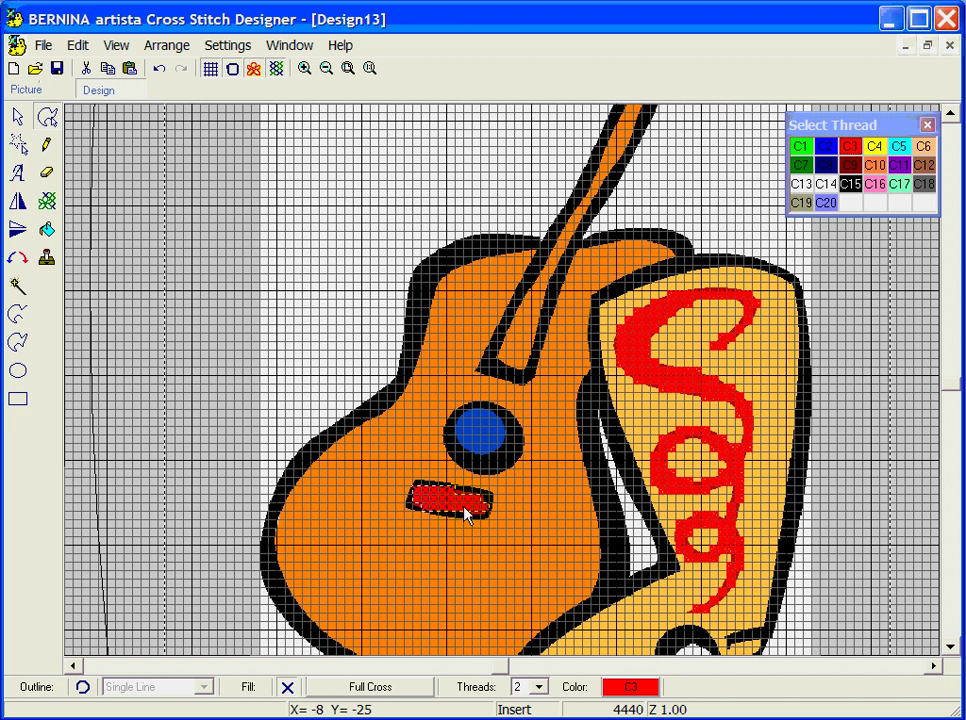
{"action": "left_click", "coordinate": [755, 229]}
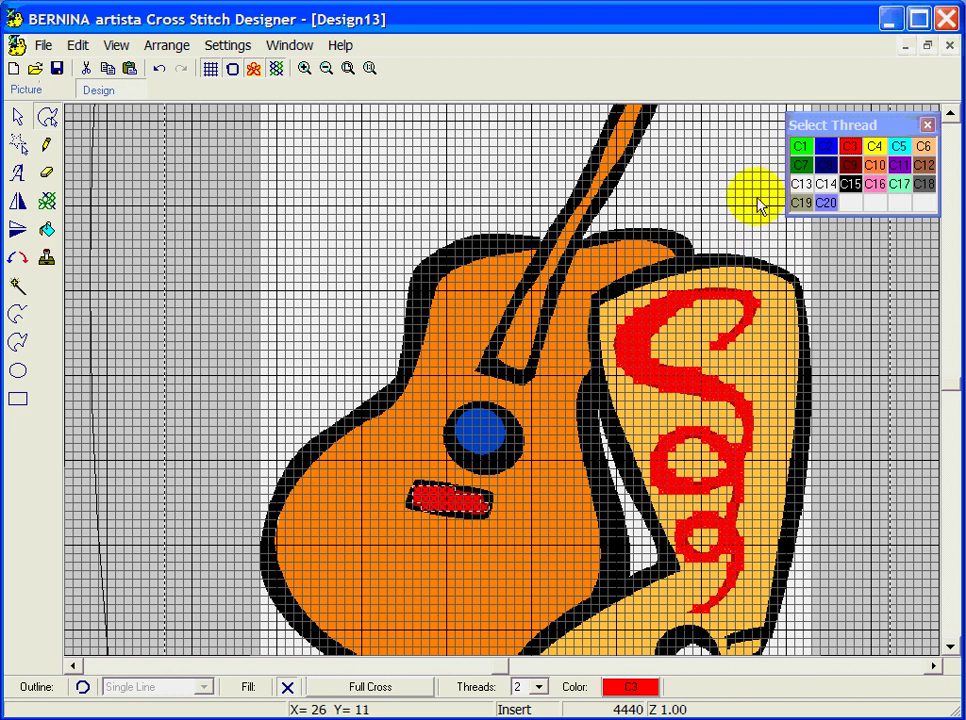
- Recolor the small rectangle's stitches with brown thread C12, then undo and redo the change
{"action": "left_click", "coordinate": [319, 689]}
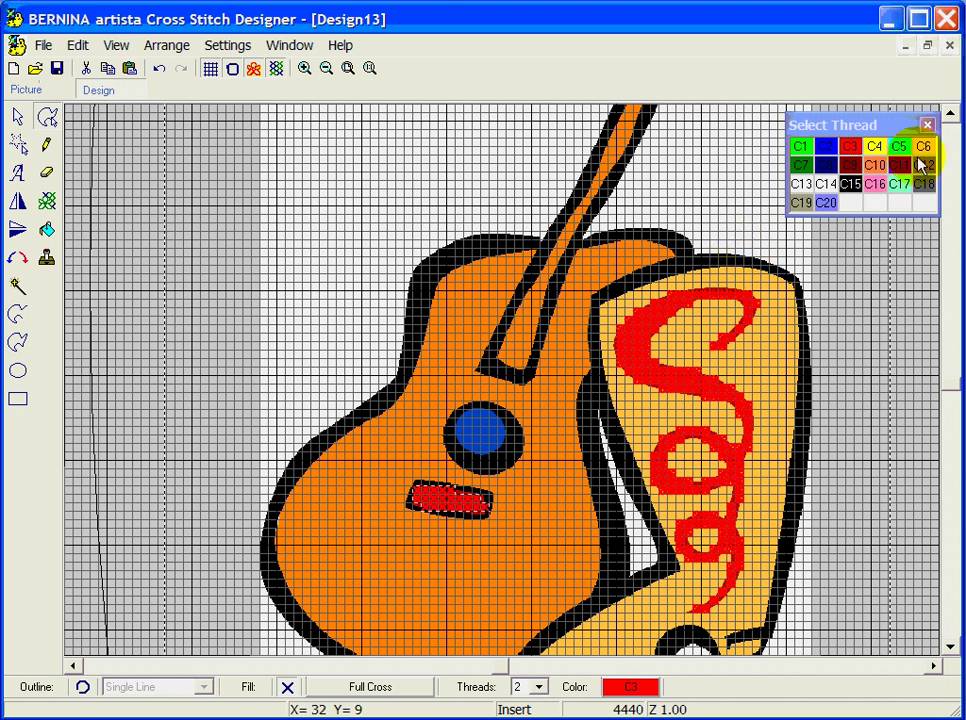
{"action": "left_click", "coordinate": [922, 165]}
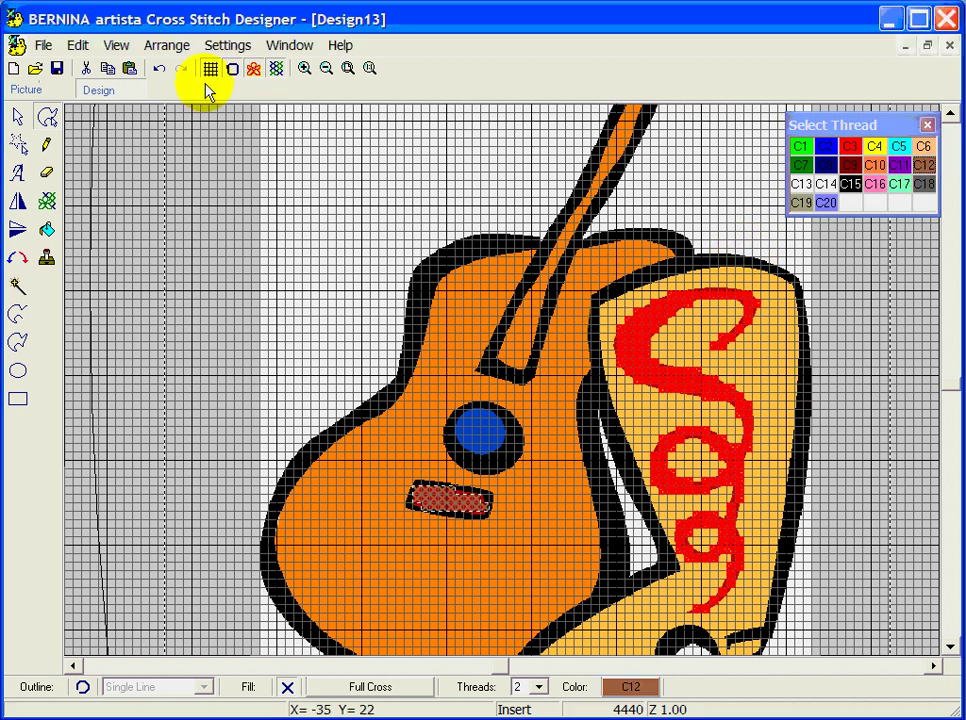
{"action": "left_click", "coordinate": [159, 69]}
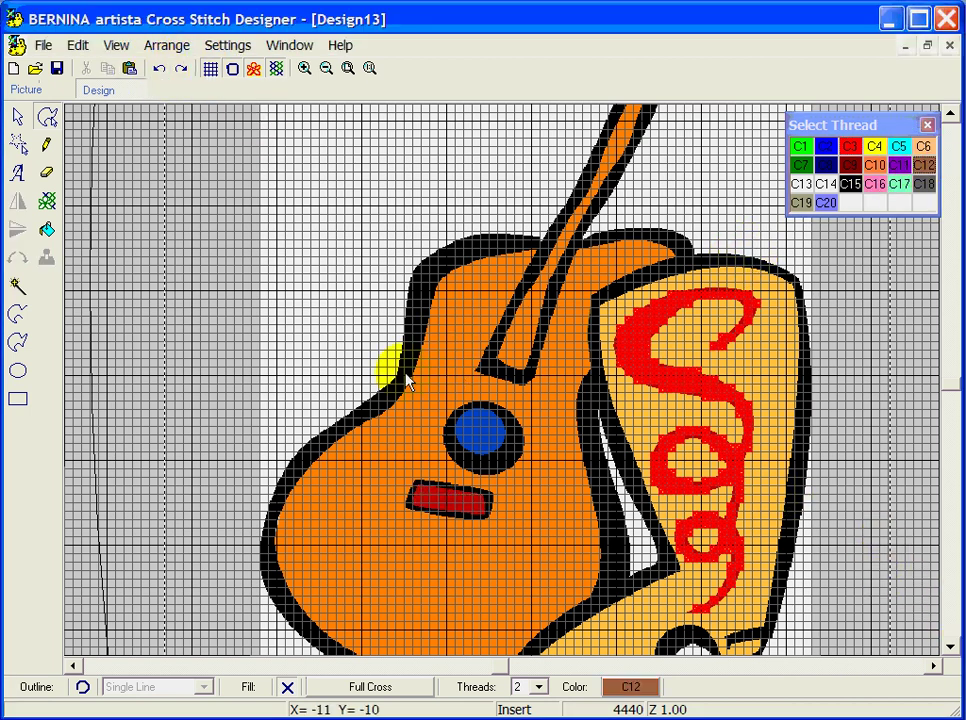
{"action": "left_click", "coordinate": [181, 71]}
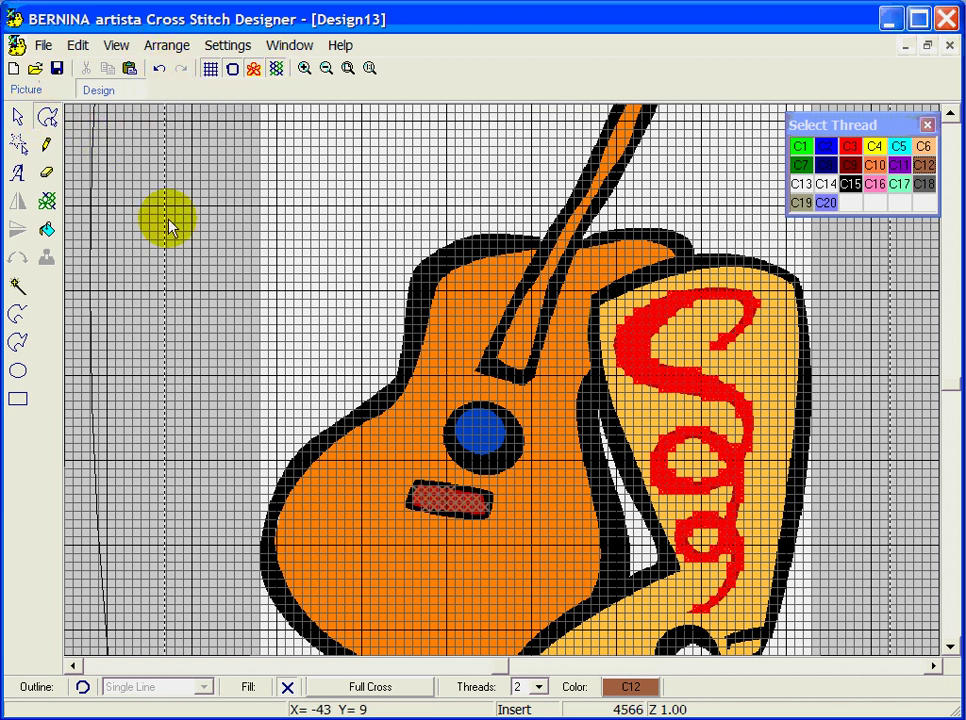
- Reselect the small rectangle's stitches and try red thread C3 followed by black thread C15 on them
{"action": "left_click", "coordinate": [481, 495]}
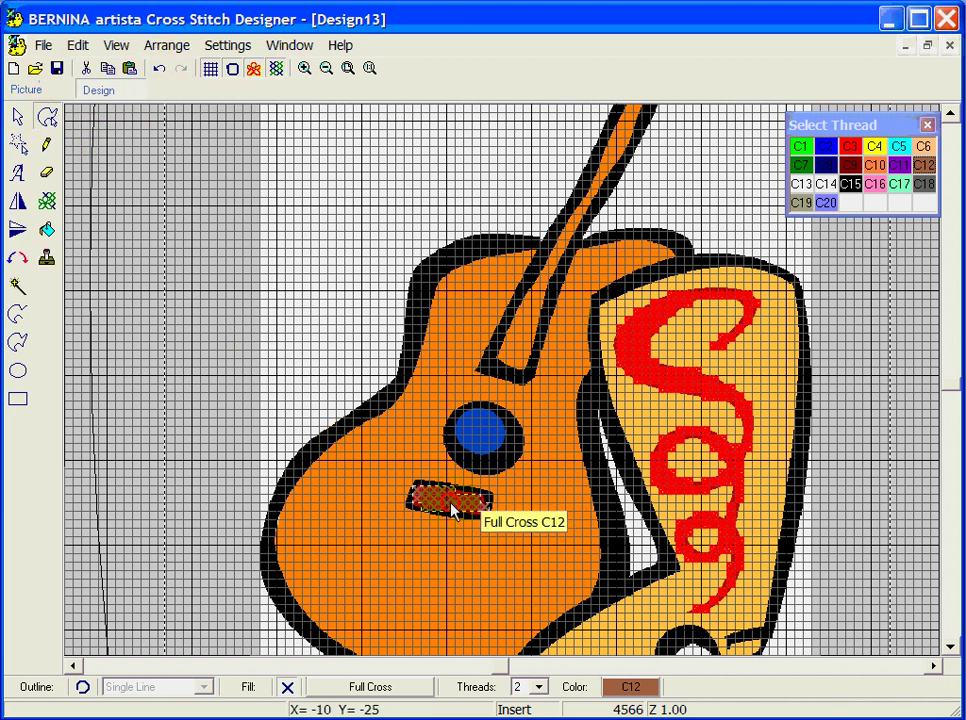
{"action": "left_click", "coordinate": [852, 150]}
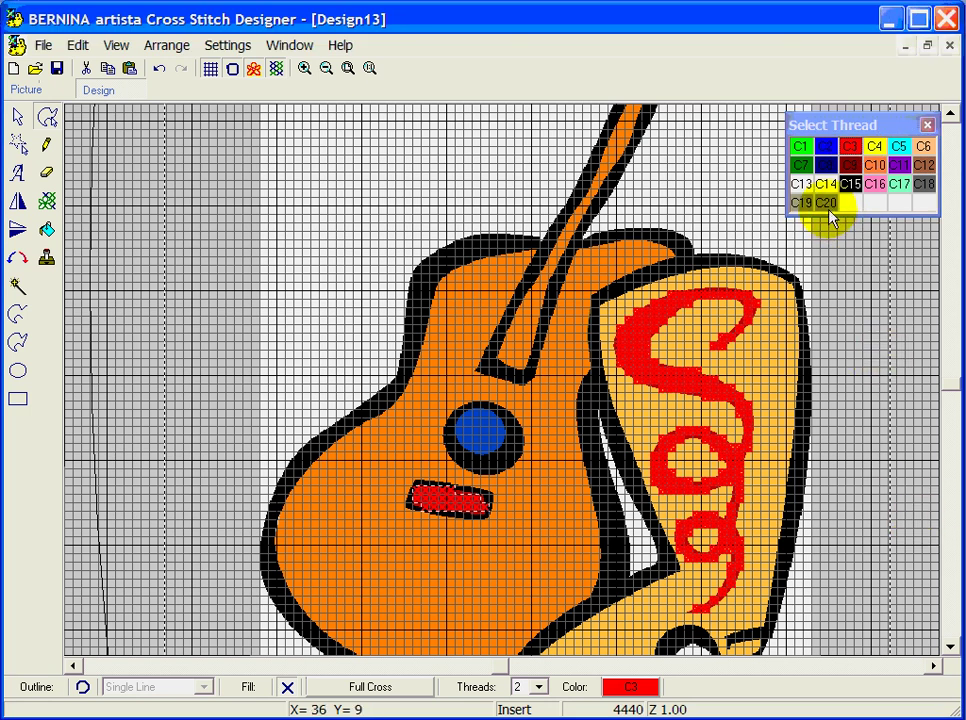
{"action": "left_click", "coordinate": [850, 184]}
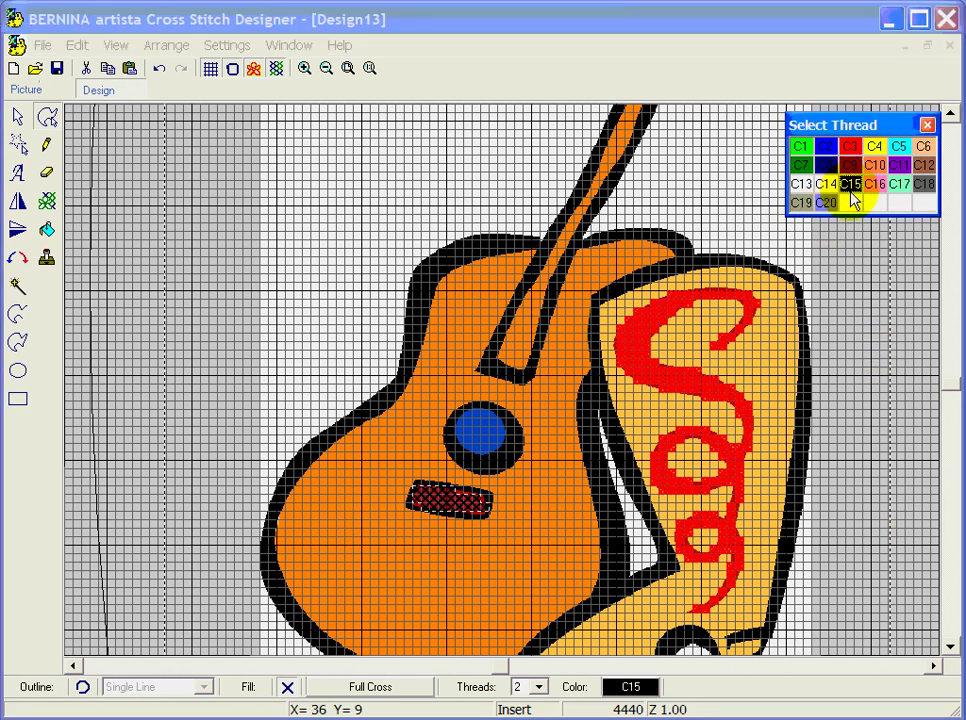
{"action": "left_click", "coordinate": [900, 578]}
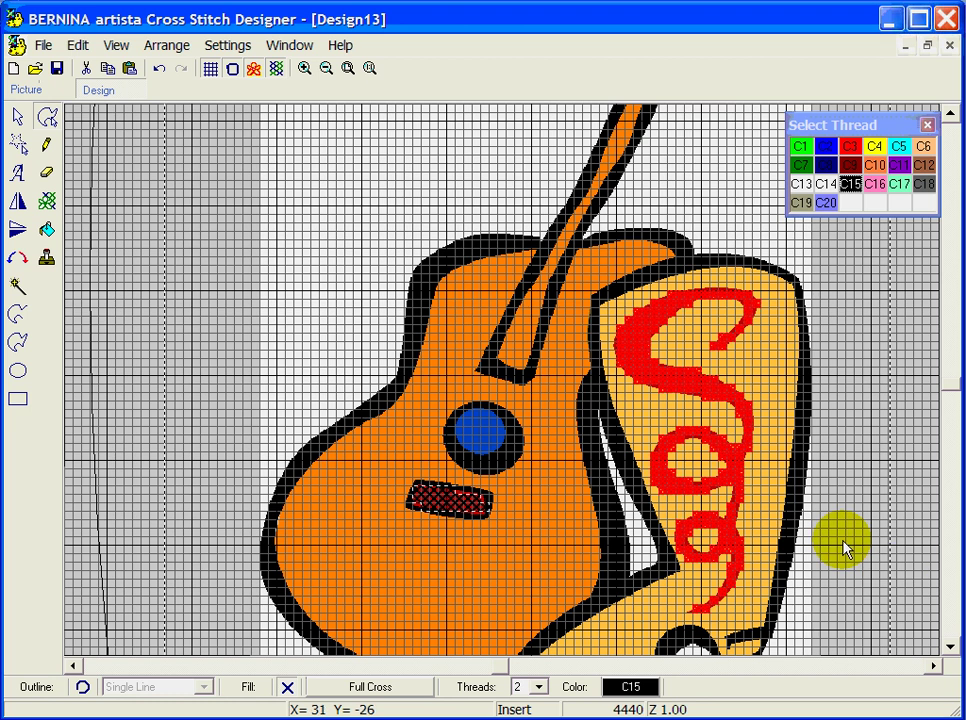
- Activate the Magic Wand, switch the selected rectangle back to brown thread C12, and undo and redo that recoloring
{"action": "left_click", "coordinate": [17, 287]}
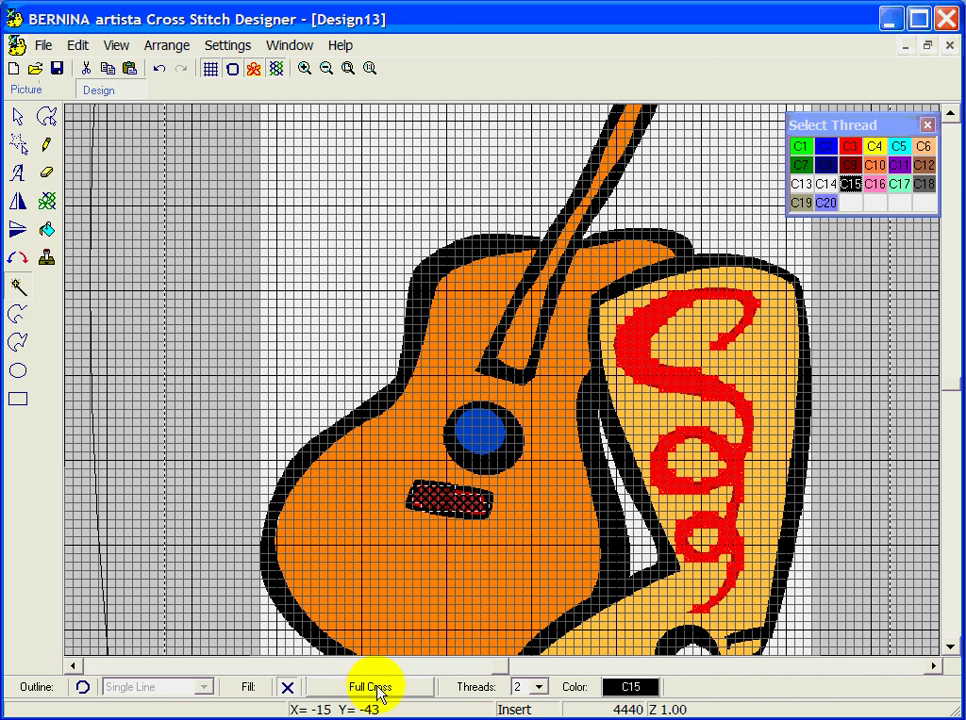
{"action": "left_click", "coordinate": [923, 165]}
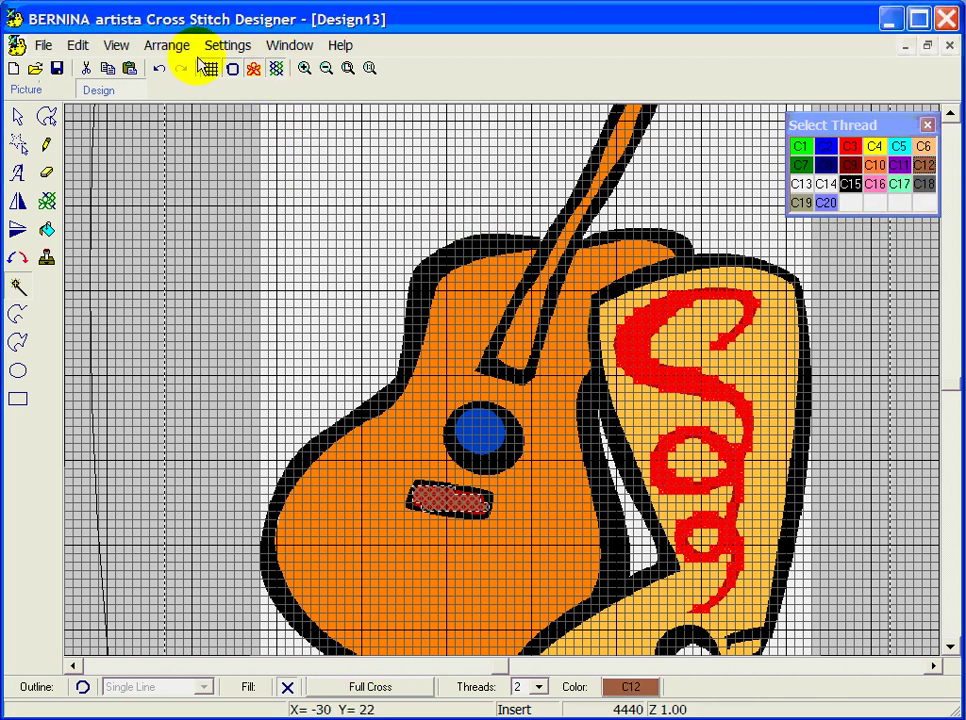
{"action": "left_click", "coordinate": [160, 70]}
{"action": "left_click", "coordinate": [181, 69]}
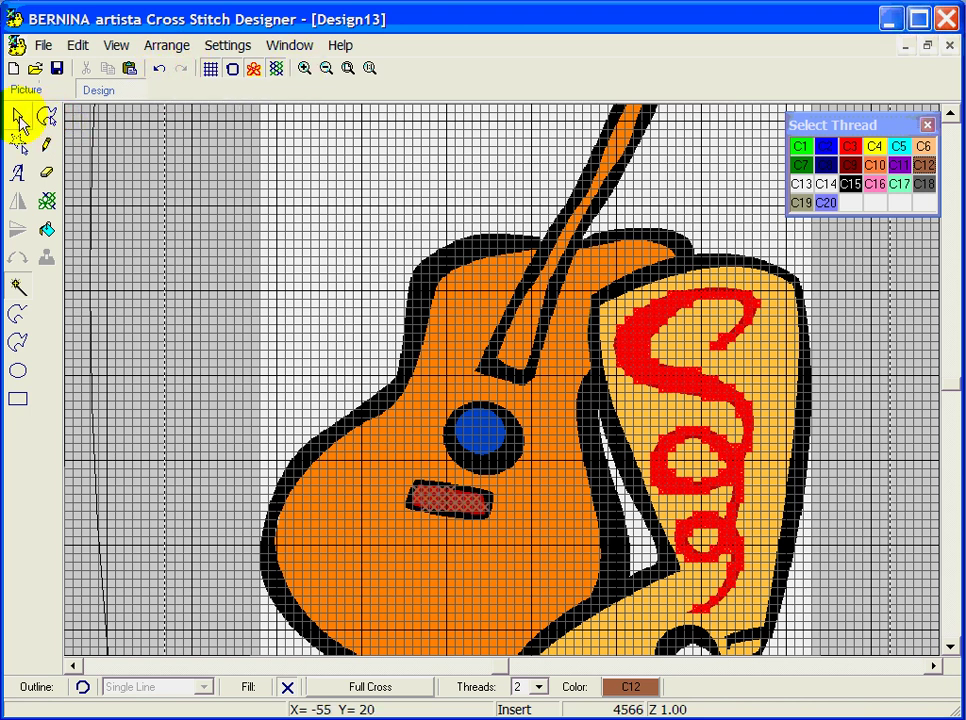
- Select the stitches in the rectangle below the sound hole, recolor them with black thread C15, and clear the selection
{"action": "left_click", "coordinate": [17, 118]}
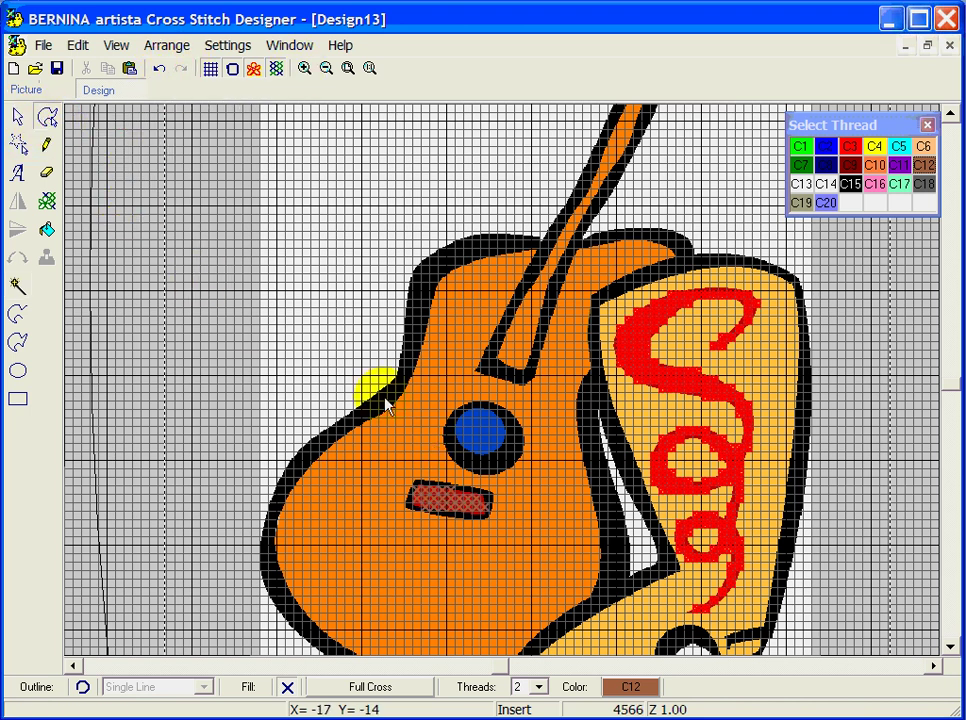
{"action": "left_click", "coordinate": [442, 511]}
{"action": "left_click", "coordinate": [849, 184]}
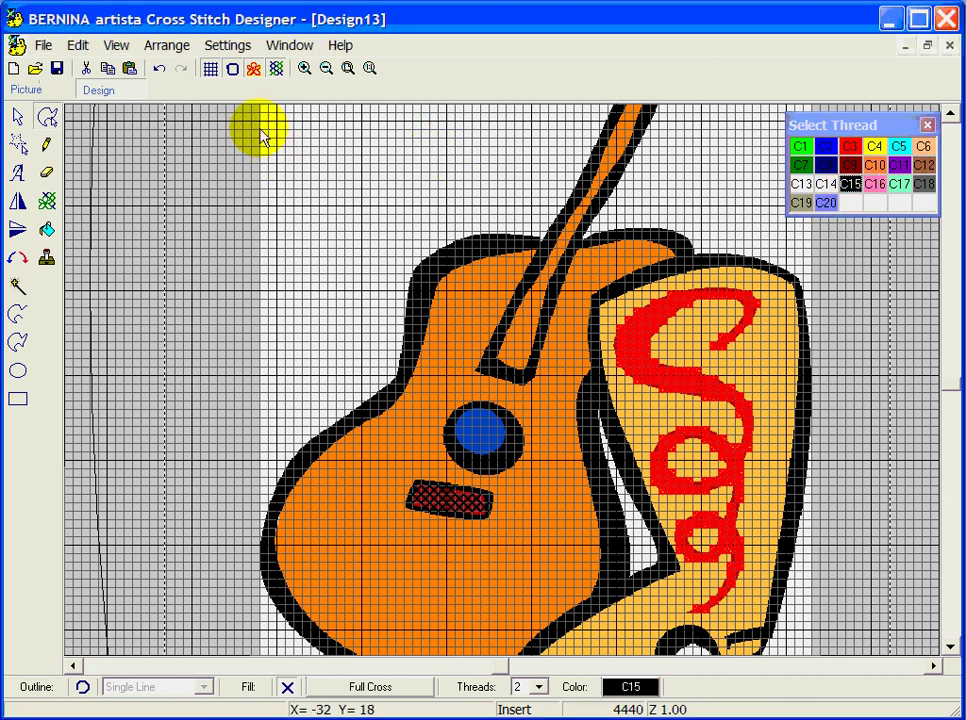
{"action": "left_click", "coordinate": [17, 118]}
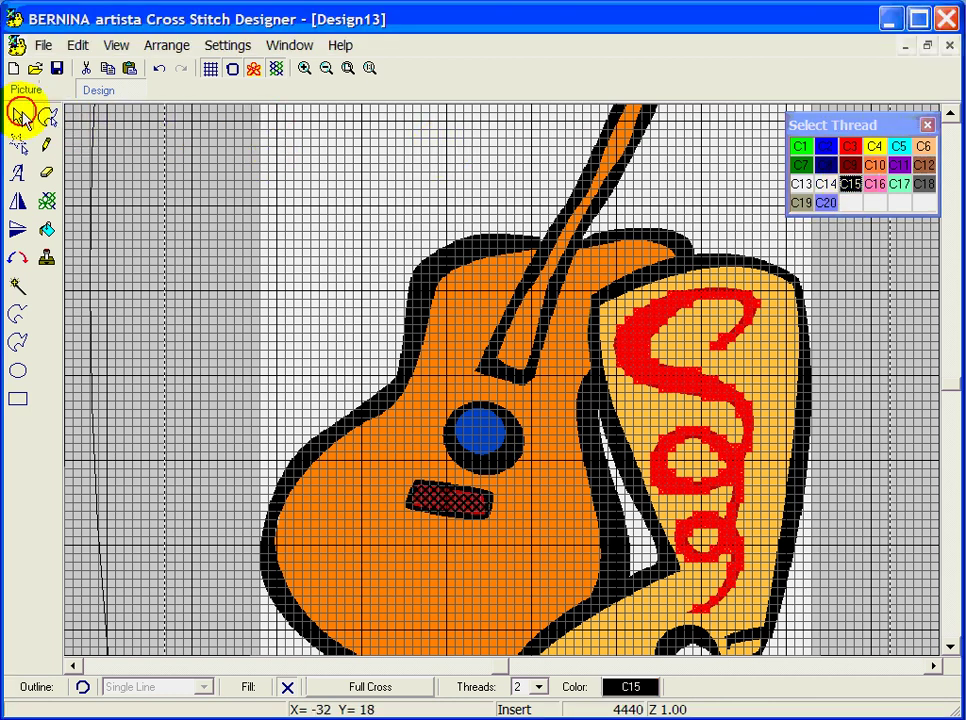
{"action": "left_click", "coordinate": [20, 117]}
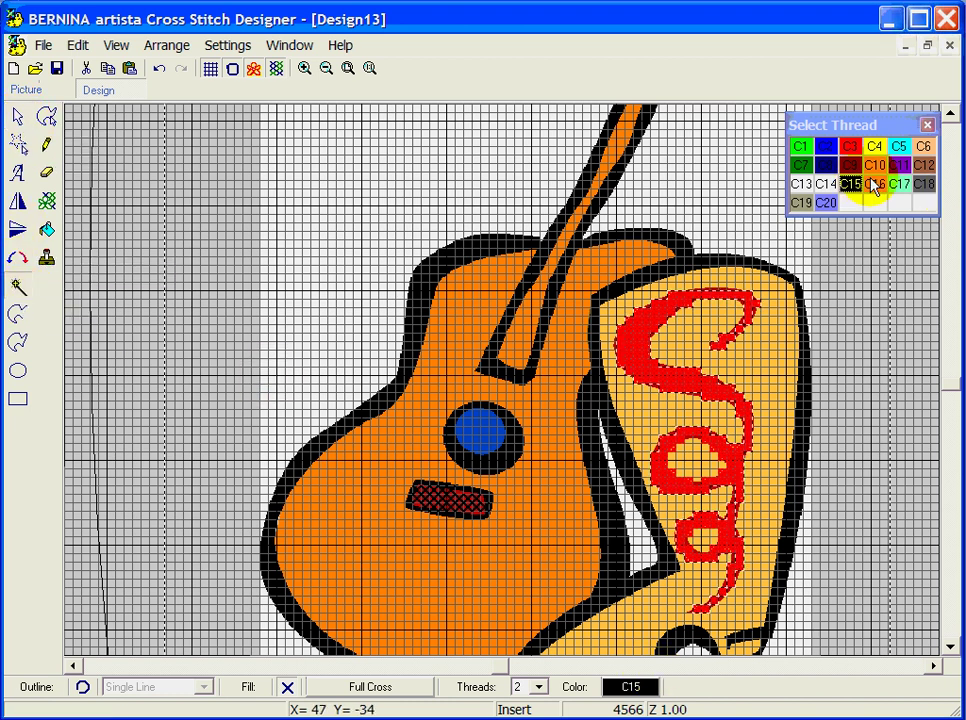
{"action": "left_click", "coordinate": [876, 380]}
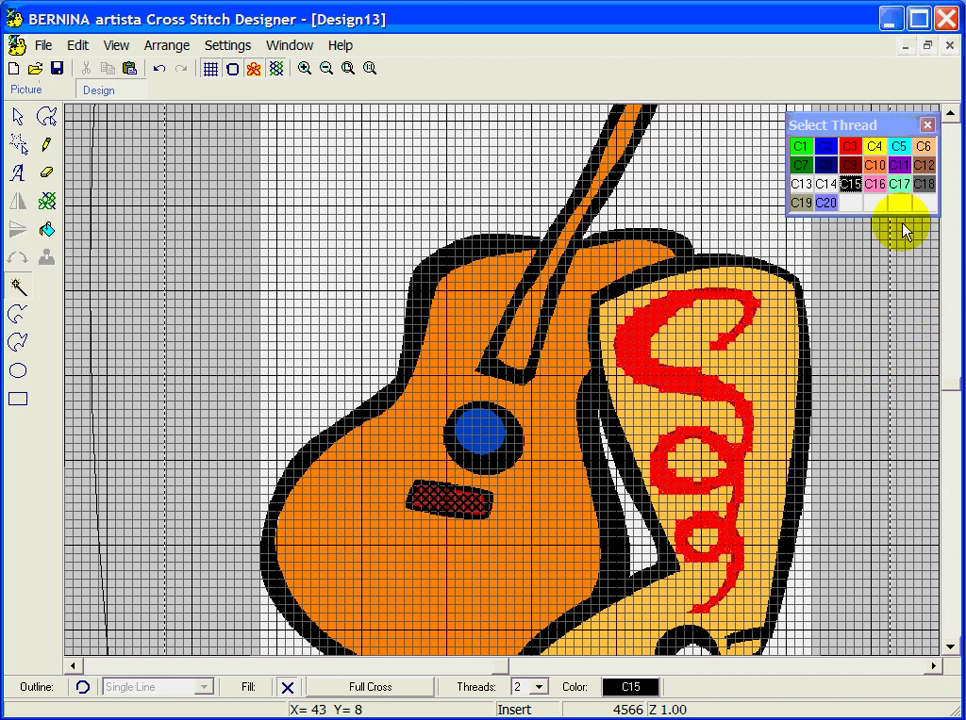
- Fill the guitar body with full crosses in brown thread C12 and the blue sound hole in black thread C15 using Magic Wand
{"action": "left_click", "coordinate": [922, 164]}
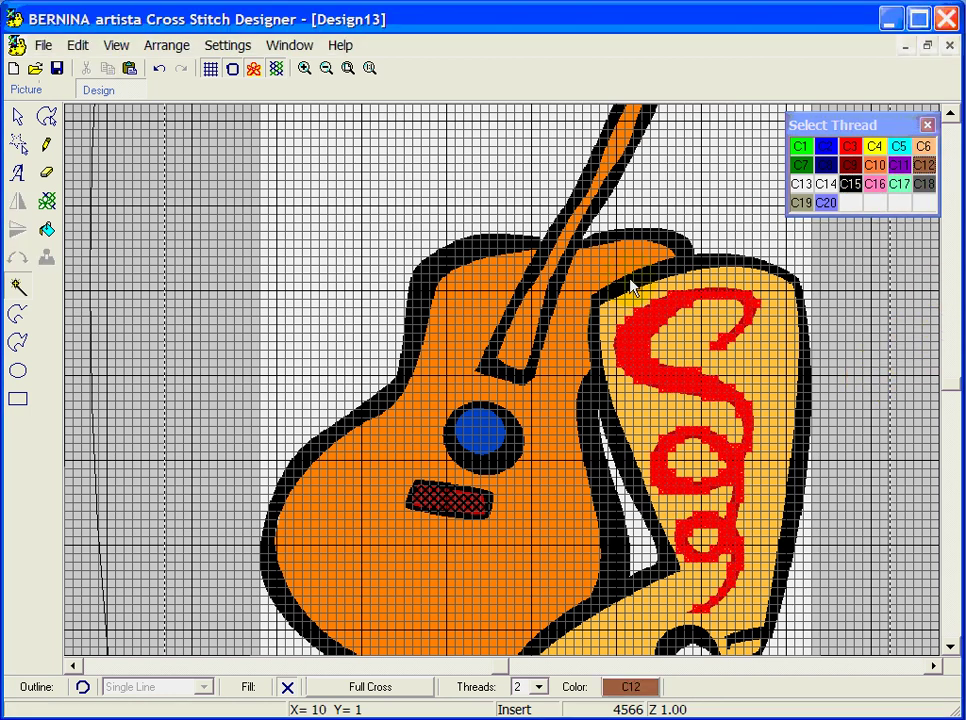
{"action": "left_click", "coordinate": [456, 326]}
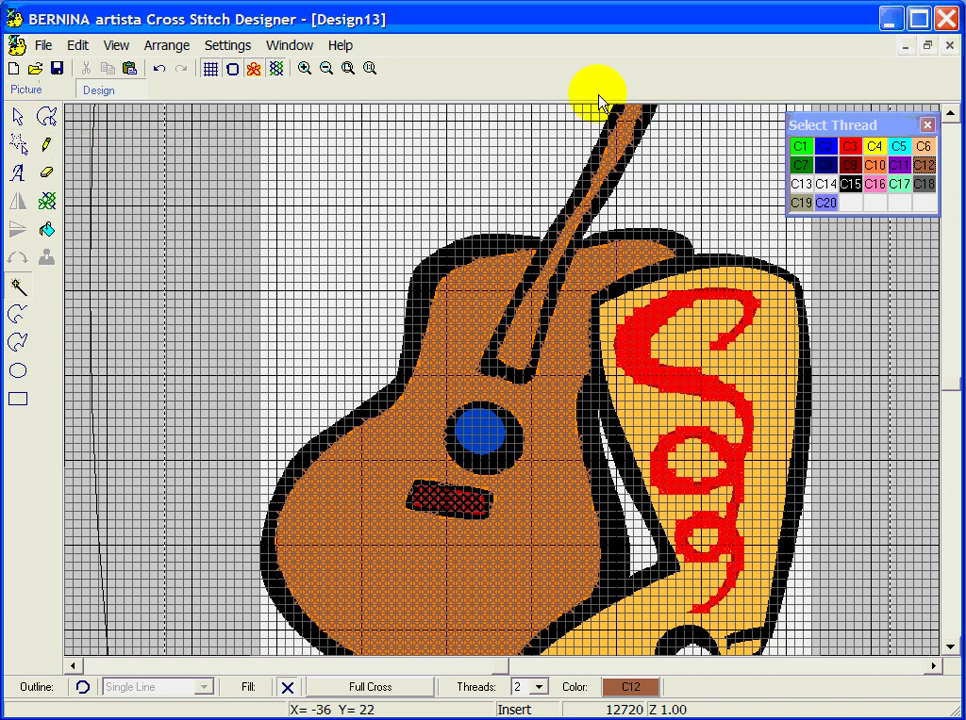
{"action": "left_click", "coordinate": [852, 186]}
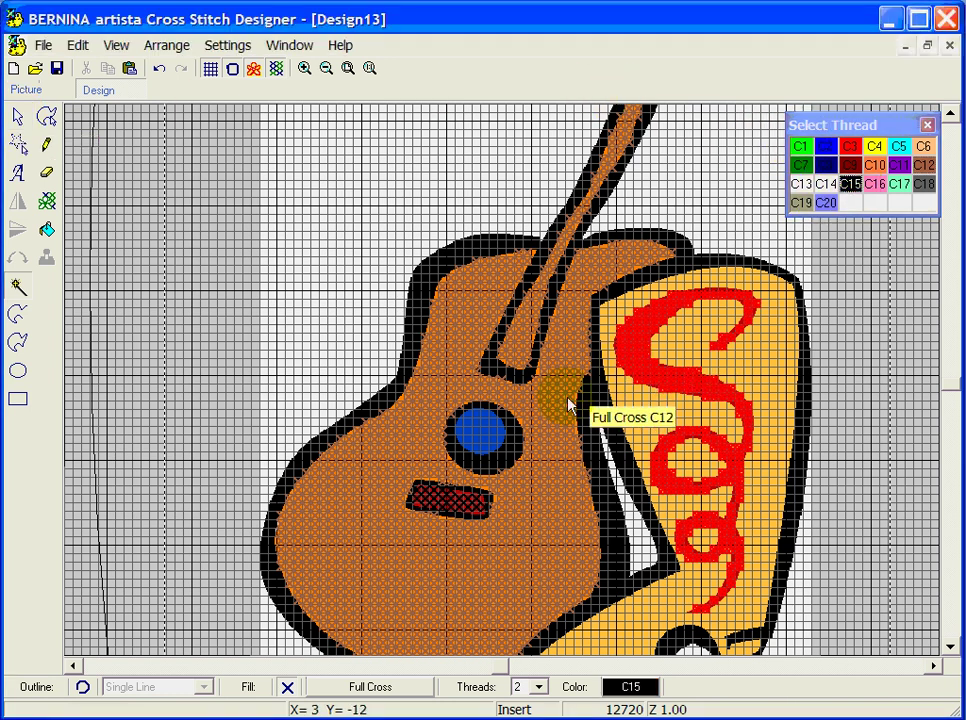
{"action": "left_click", "coordinate": [473, 430]}
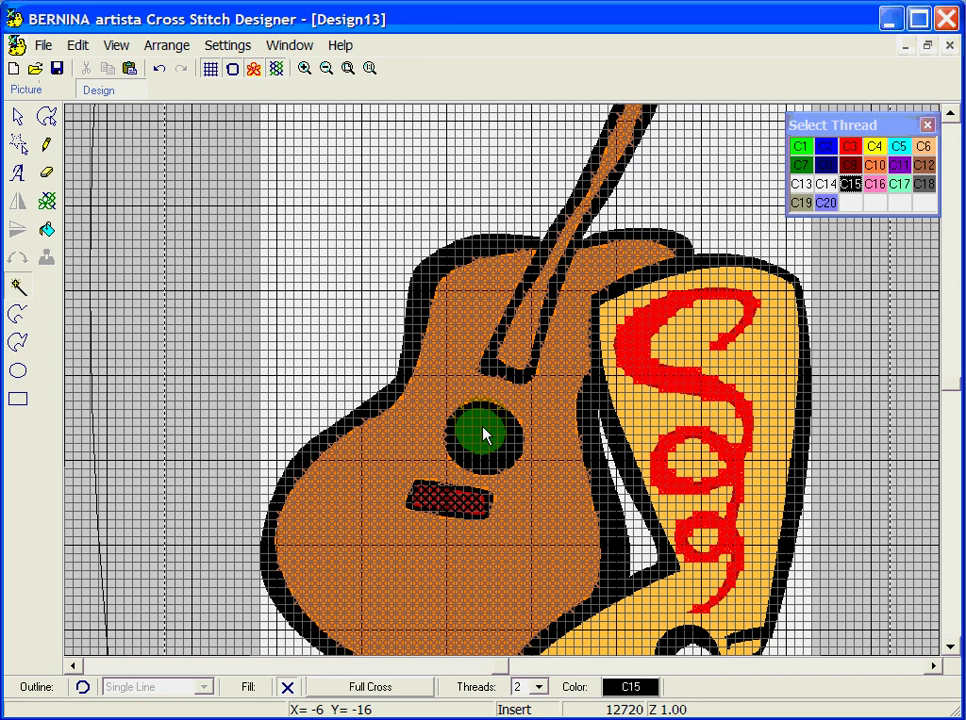
{"action": "left_click", "coordinate": [482, 440]}
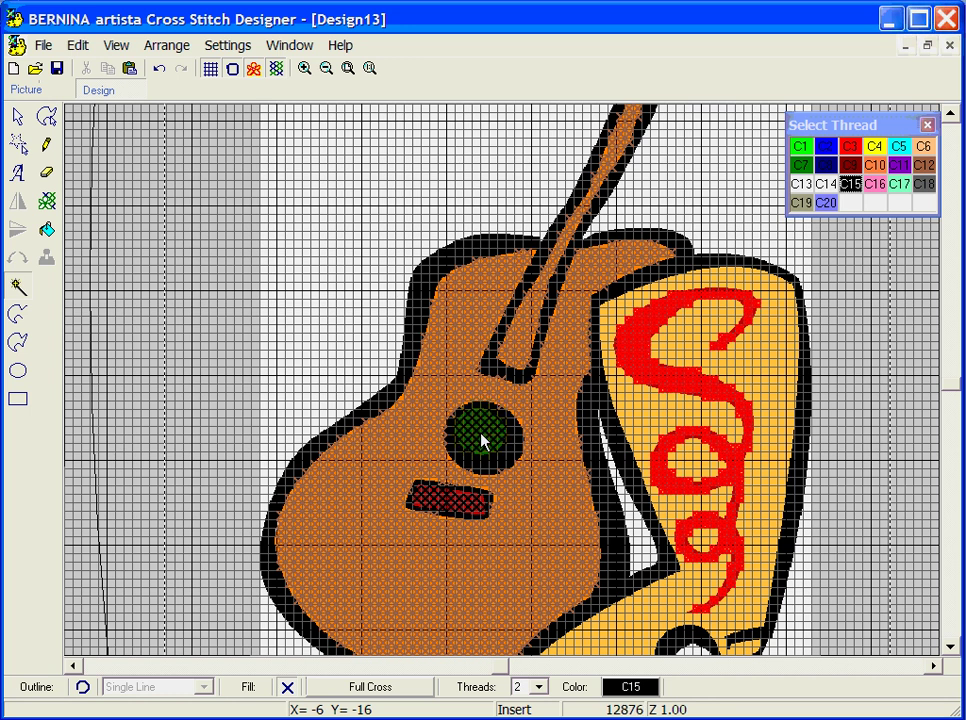
- Fill the boot's tan area with full crosses in thread C6, and set the thread color to black C15
{"action": "left_click", "coordinate": [925, 147]}
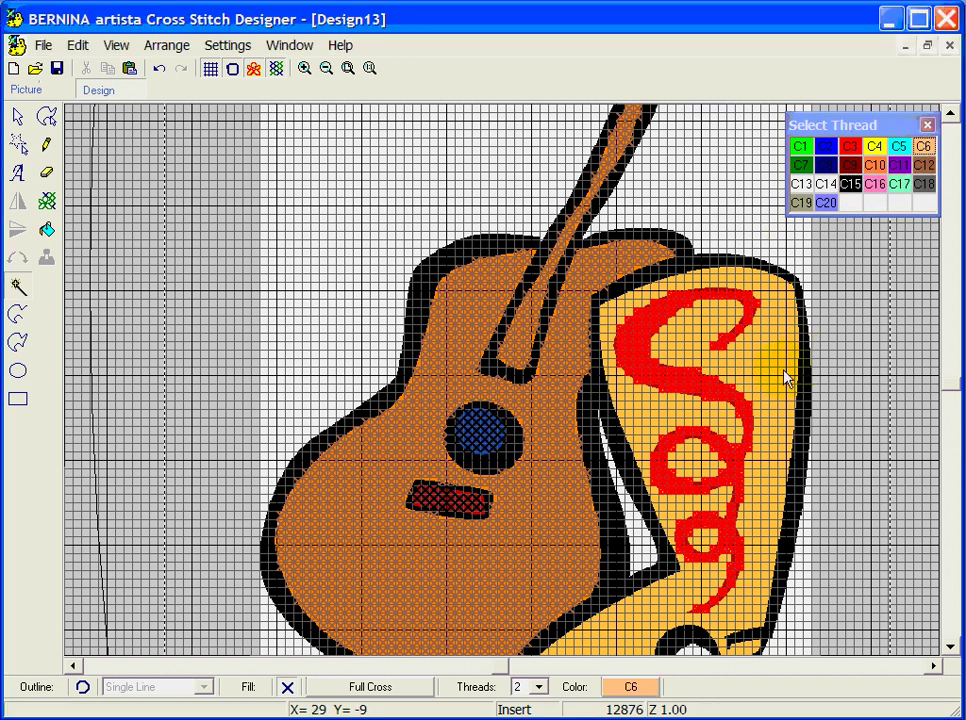
{"action": "left_click", "coordinate": [770, 373]}
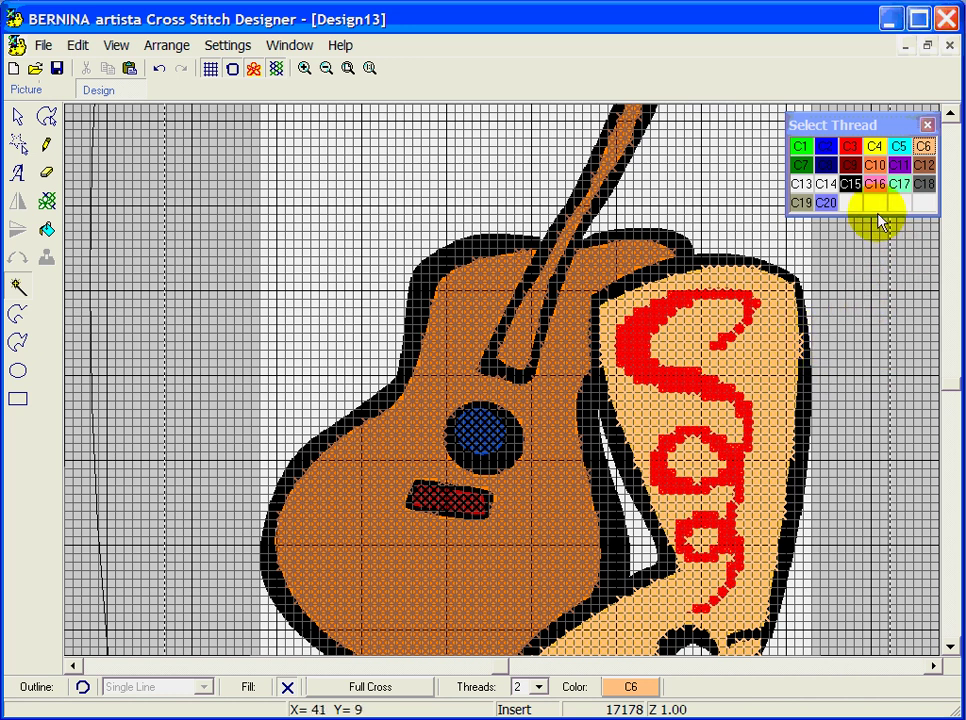
{"action": "left_click", "coordinate": [849, 184]}
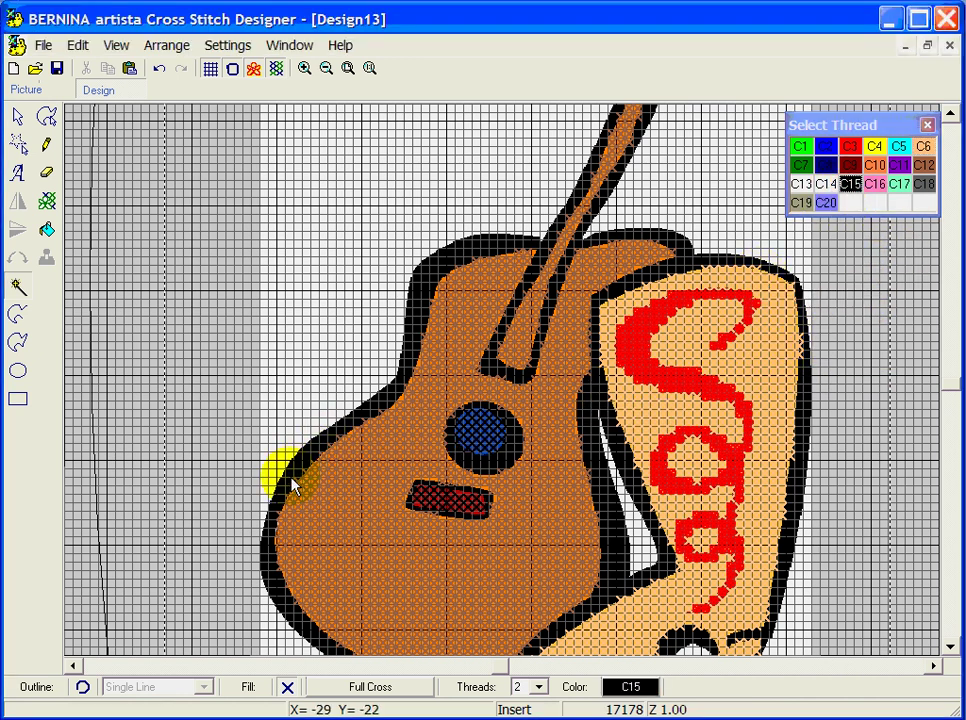
- Try a Single Line outline on the picture's black border, check it with the picture hidden, undo it, and show the picture again
{"action": "left_click", "coordinate": [83, 688]}
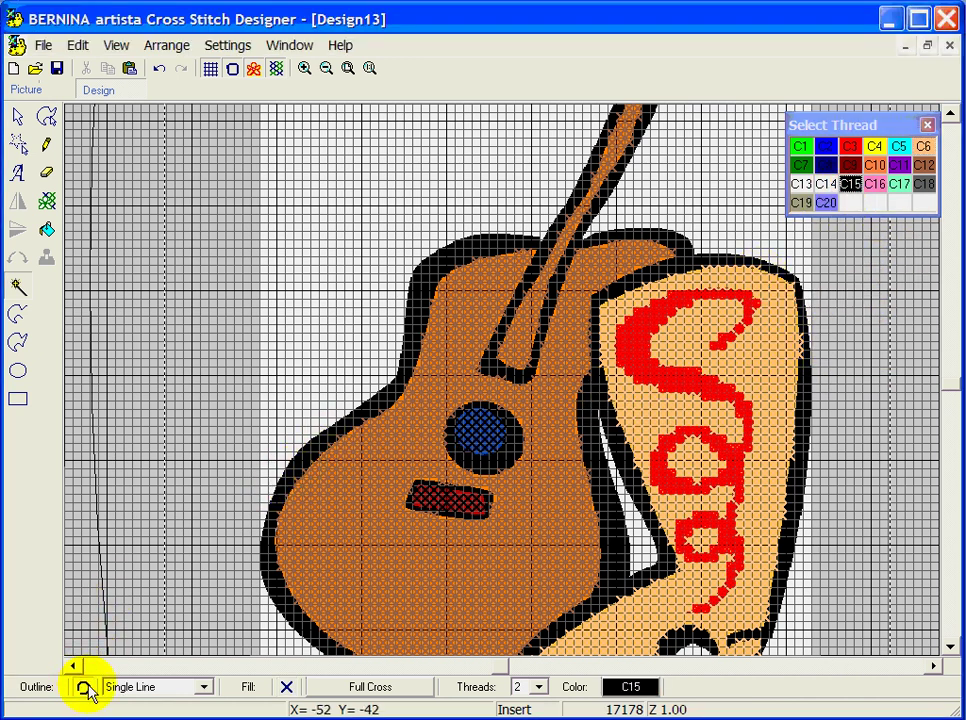
{"action": "left_click", "coordinate": [366, 420]}
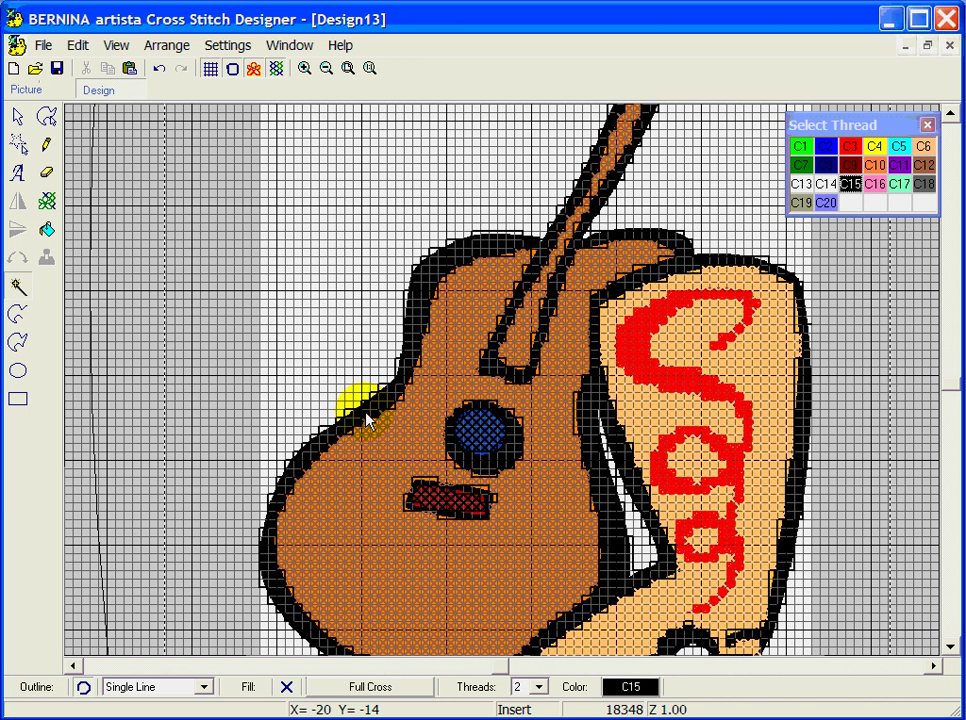
{"action": "left_click", "coordinate": [253, 69]}
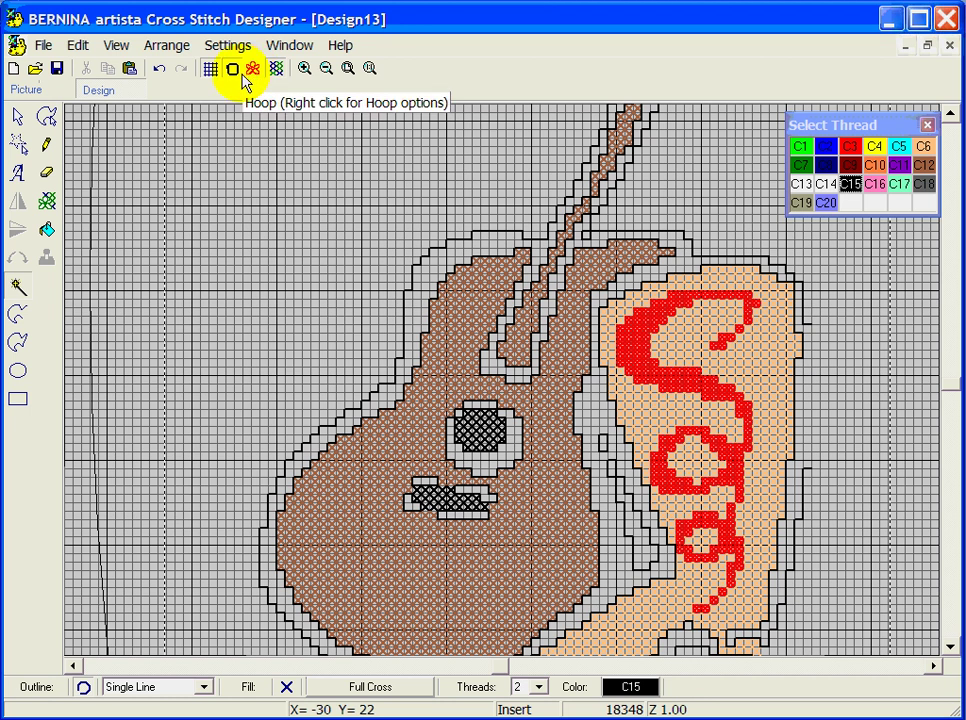
{"action": "left_click", "coordinate": [157, 70]}
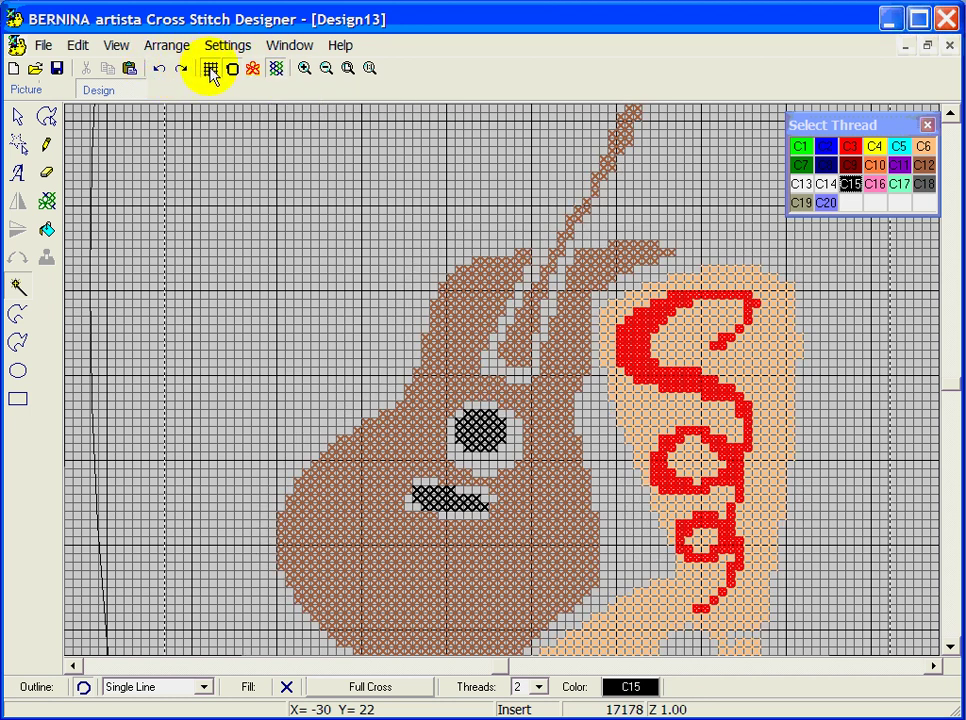
{"action": "left_click", "coordinate": [253, 70]}
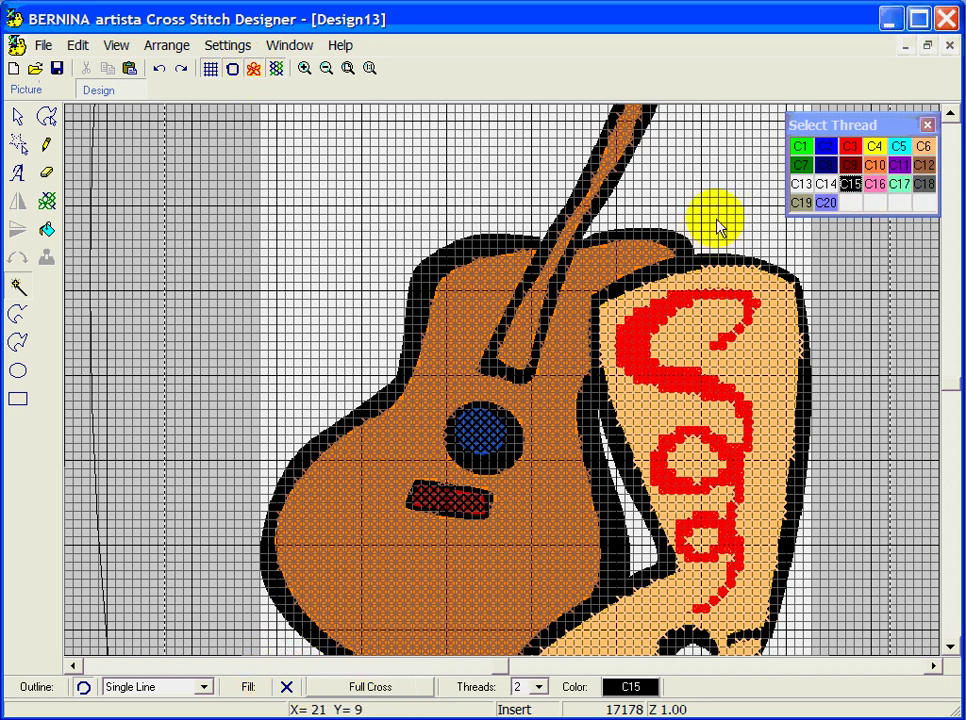
- Try the Single Line outline again and a Full Cross fill on the black border, undoing each
{"action": "left_click", "coordinate": [487, 252]}
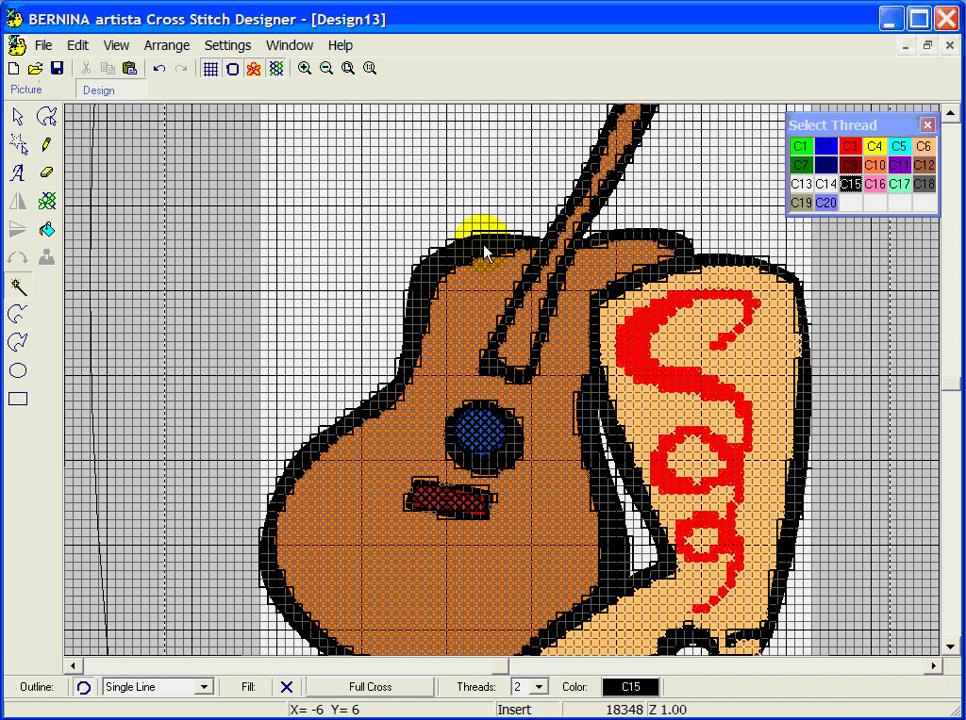
{"action": "left_click", "coordinate": [158, 70]}
{"action": "left_click", "coordinate": [286, 687]}
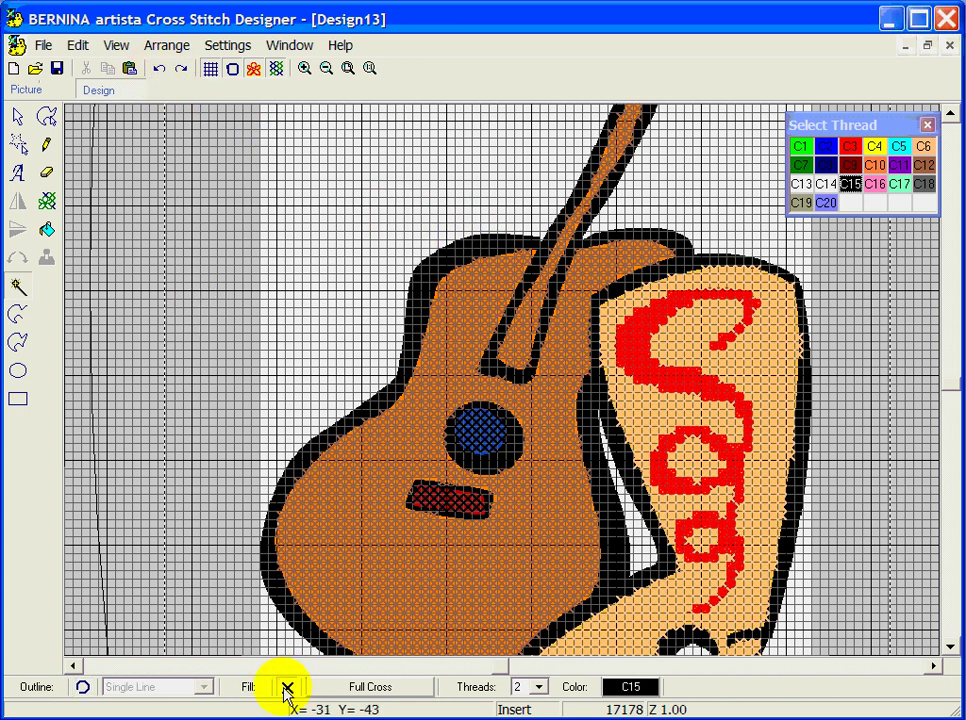
{"action": "left_click", "coordinate": [318, 443]}
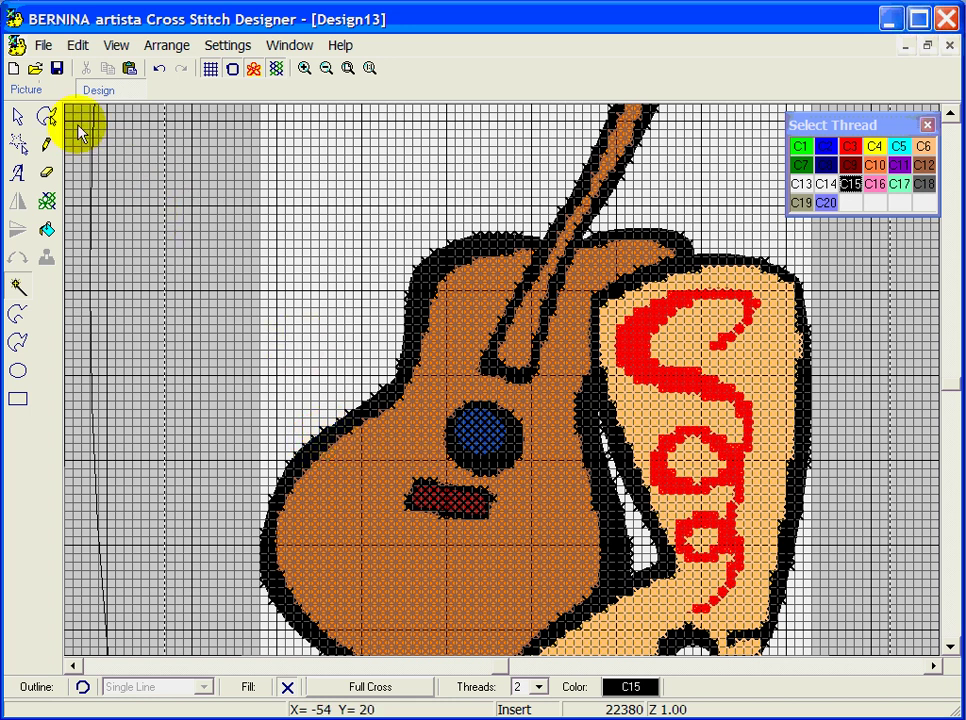
{"action": "left_click", "coordinate": [158, 69]}
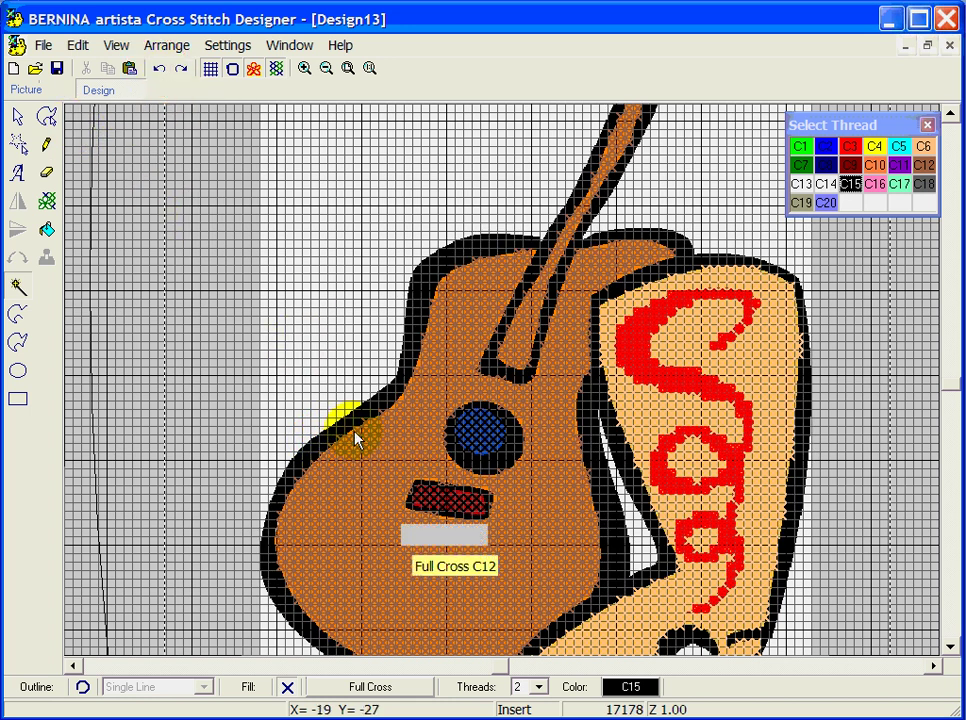
- Set the fill stitch to Mini Cross and fill the picture's black border with black thread C15
{"action": "left_click", "coordinate": [354, 688]}
{"action": "left_click", "coordinate": [760, 586]}
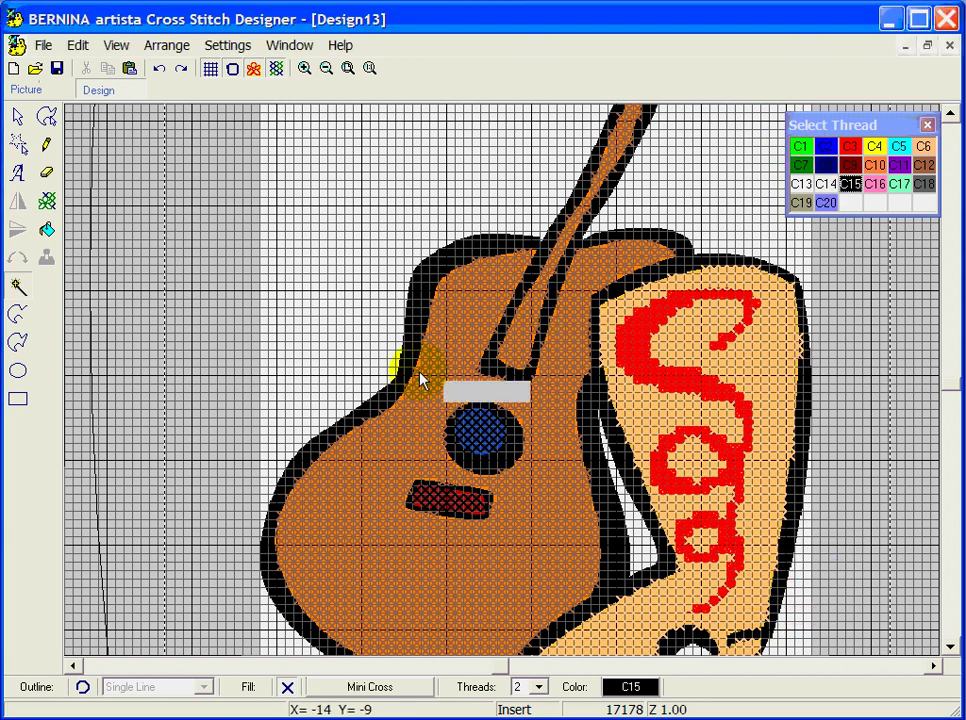
{"action": "left_click", "coordinate": [377, 397]}
{"action": "left_click", "coordinate": [396, 336]}
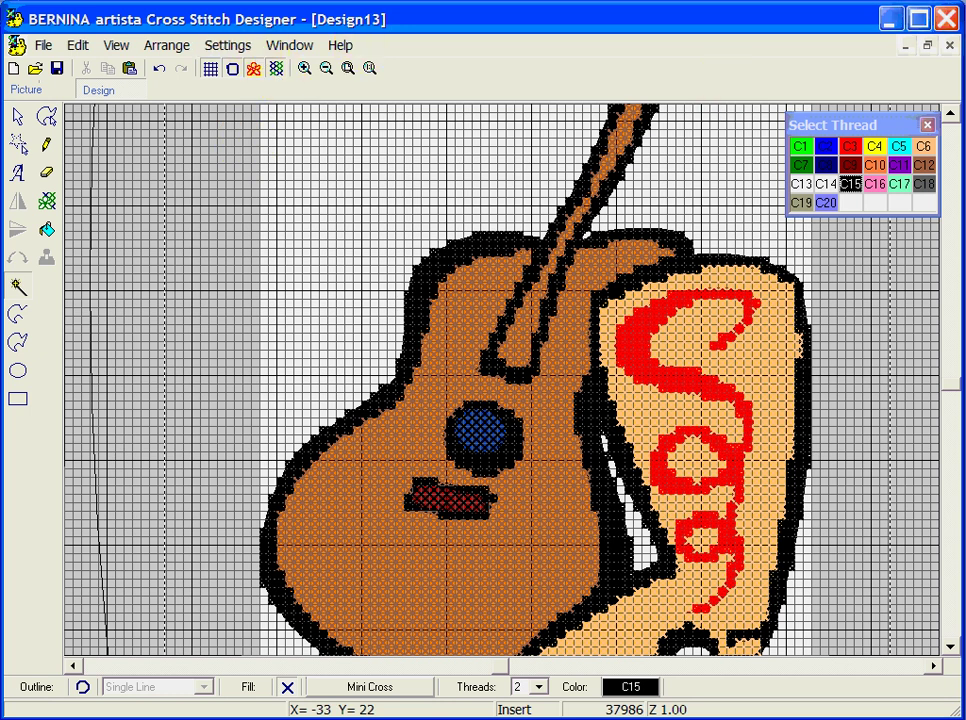
- Hide the background picture and the grid, and examine the stitched guitar and boot from the neck down to the base
{"action": "left_click", "coordinate": [951, 120]}
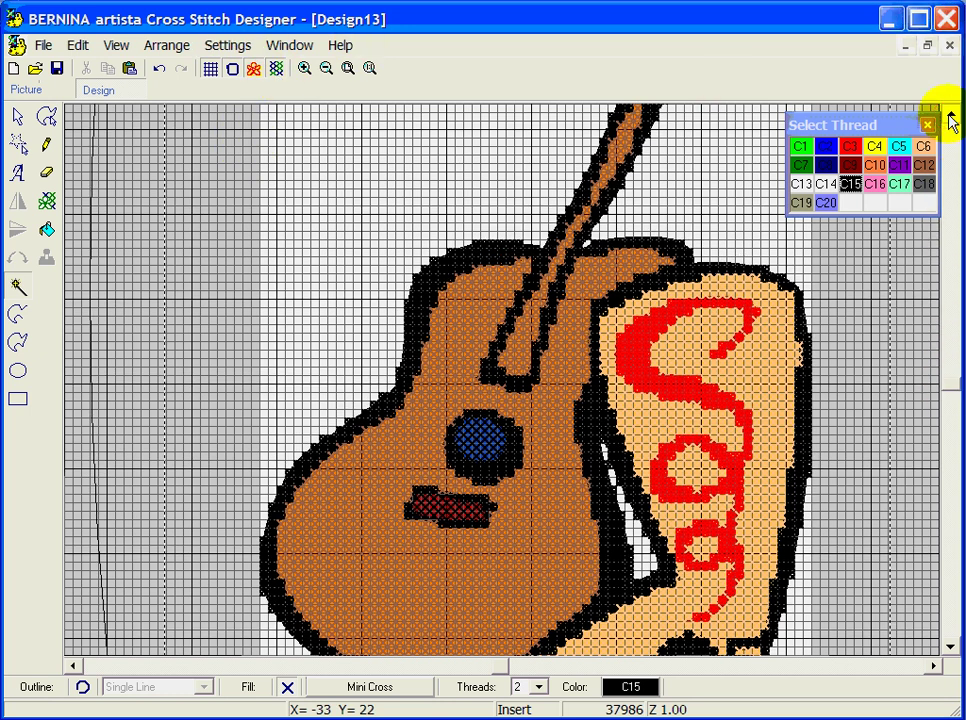
{"action": "left_click", "coordinate": [951, 120]}
{"action": "left_click", "coordinate": [951, 120]}
{"action": "left_click", "coordinate": [951, 120]}
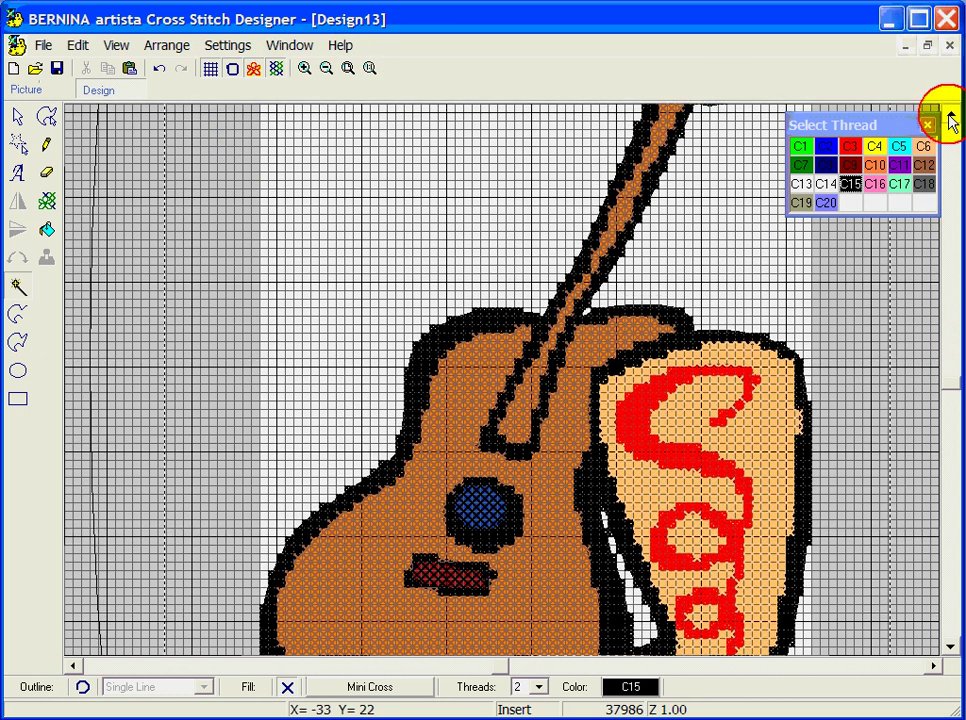
{"action": "left_click", "coordinate": [951, 120]}
{"action": "left_click", "coordinate": [951, 120]}
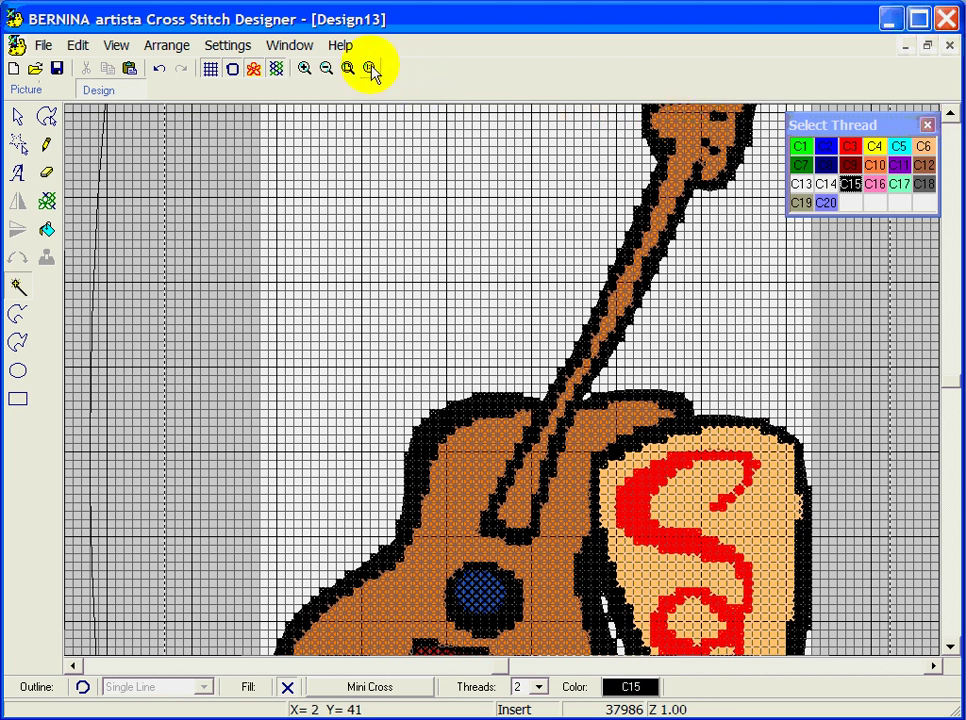
{"action": "left_click", "coordinate": [252, 70]}
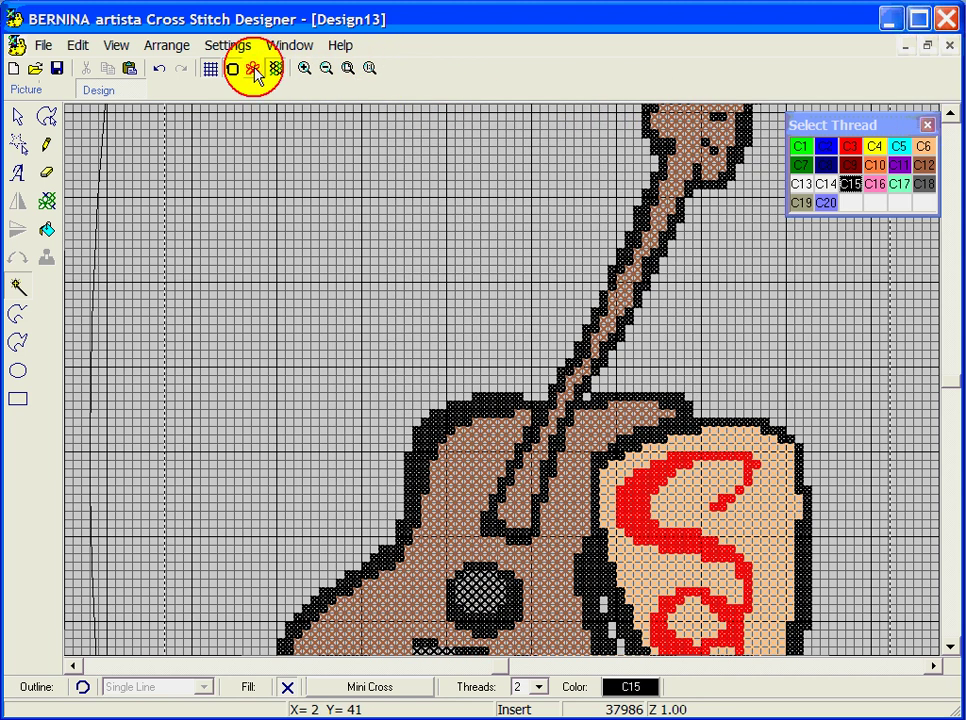
{"action": "left_click", "coordinate": [207, 70]}
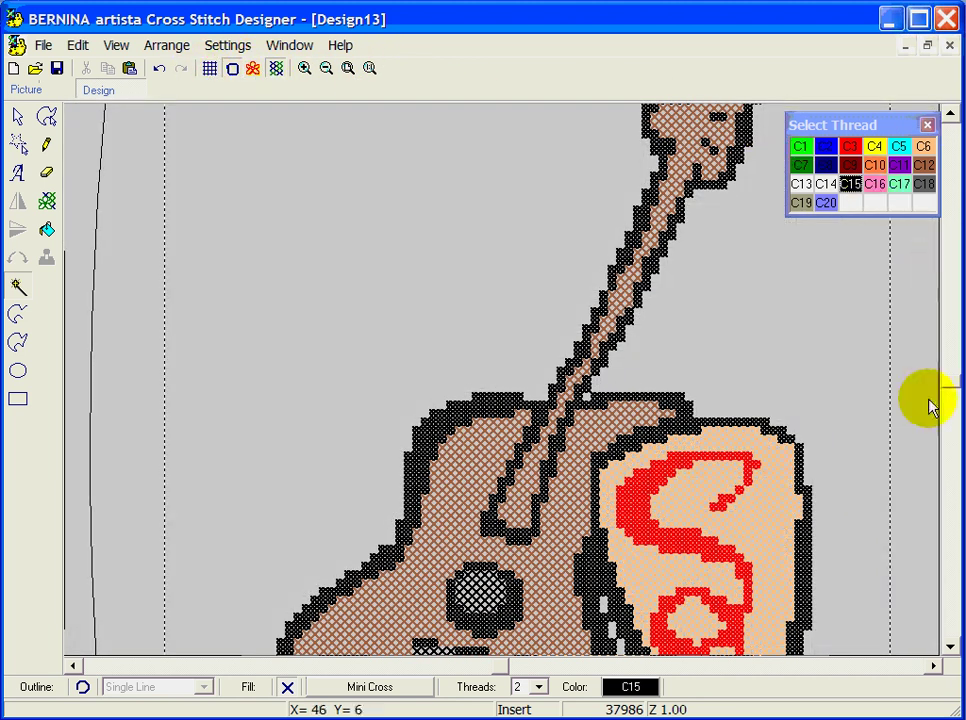
{"action": "left_click", "coordinate": [948, 645]}
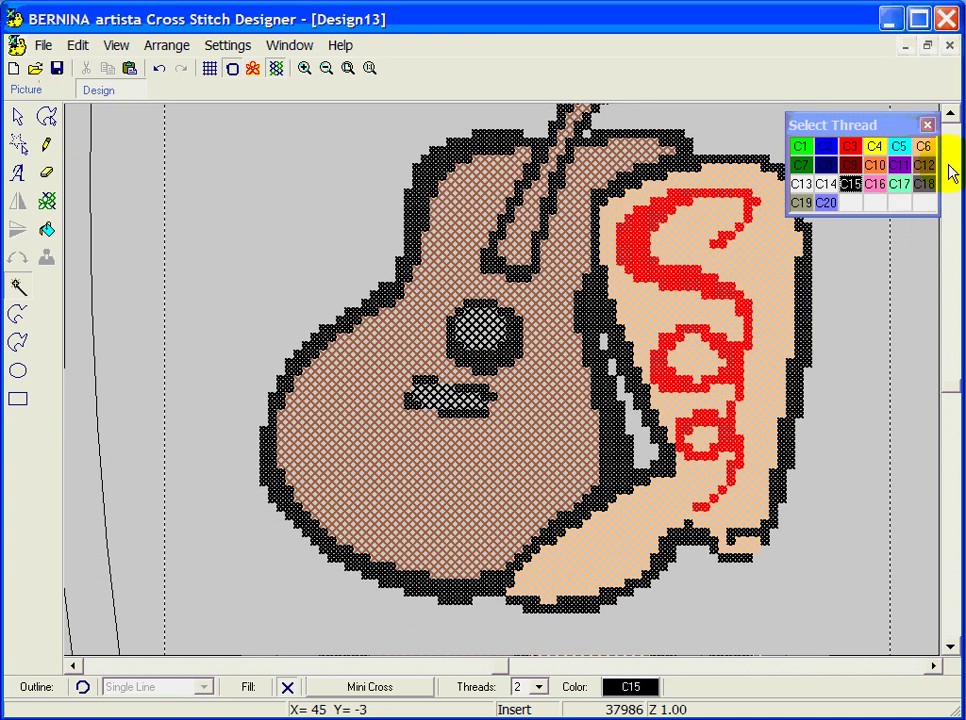
{"action": "left_click", "coordinate": [952, 120]}
{"action": "left_click", "coordinate": [952, 120]}
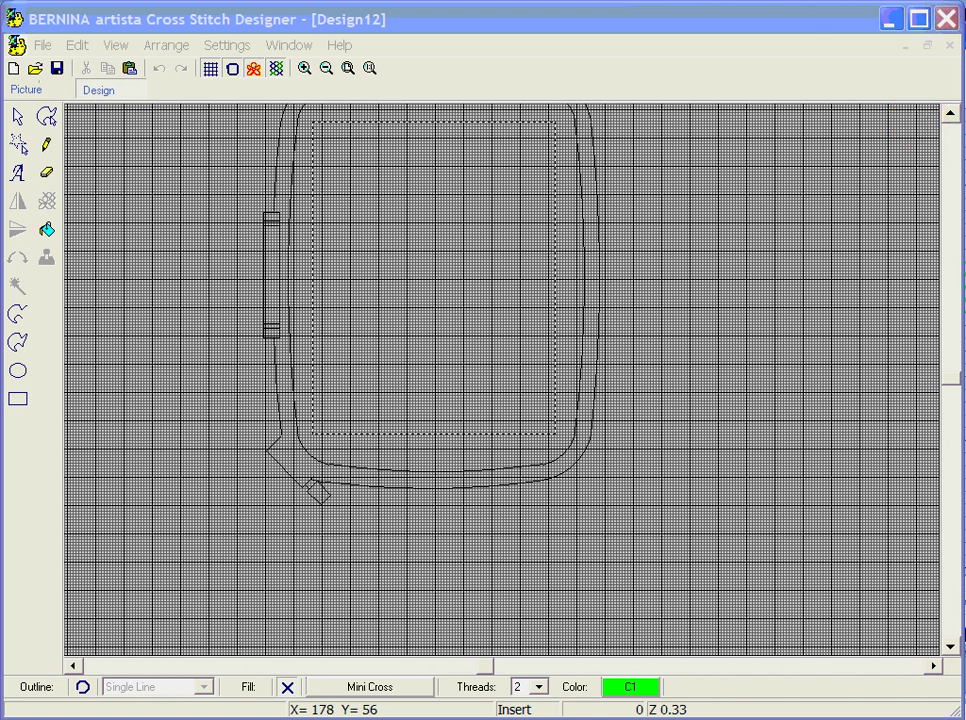
- Review the design file types that can be opened, from artista cross stitch (*.ARX) to All Files, and cancel without opening anything
{"action": "left_click", "coordinate": [45, 47]}
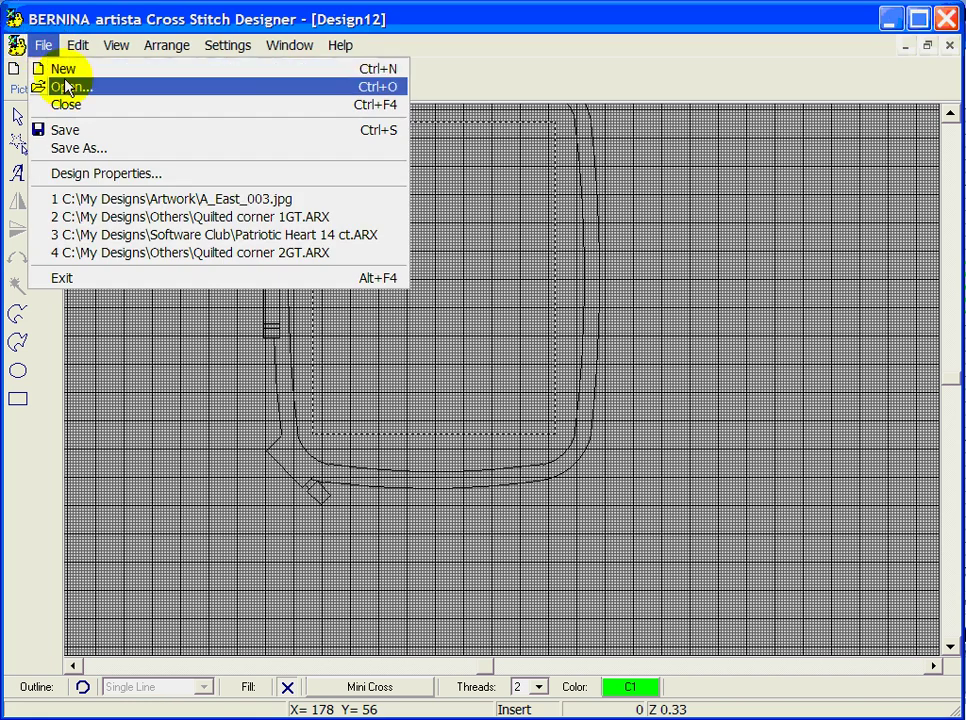
{"action": "left_click", "coordinate": [45, 85]}
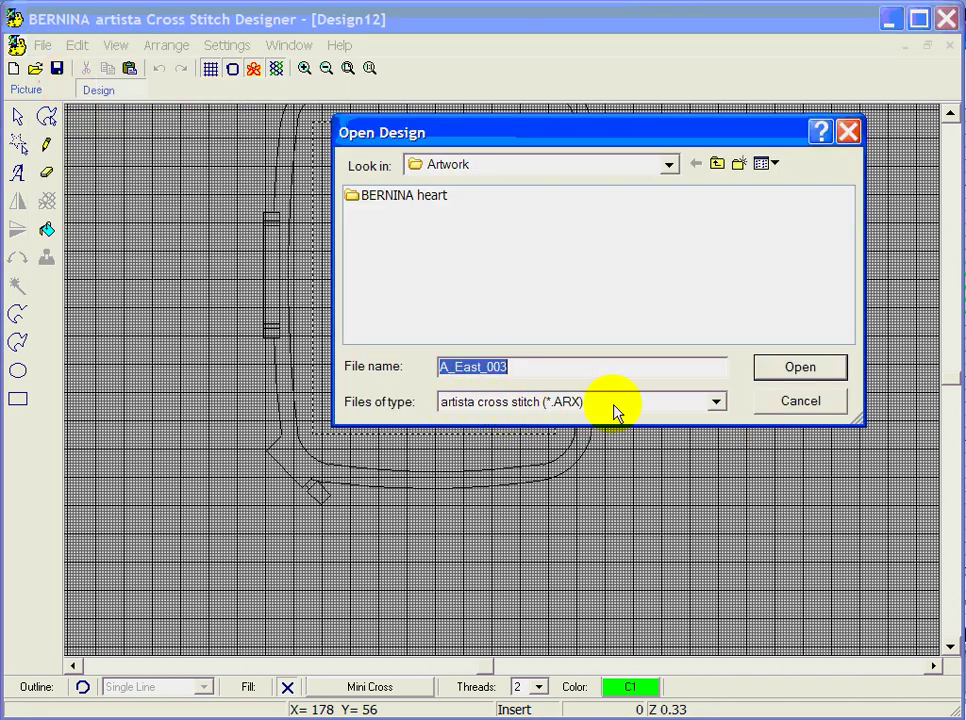
{"action": "left_click", "coordinate": [717, 404]}
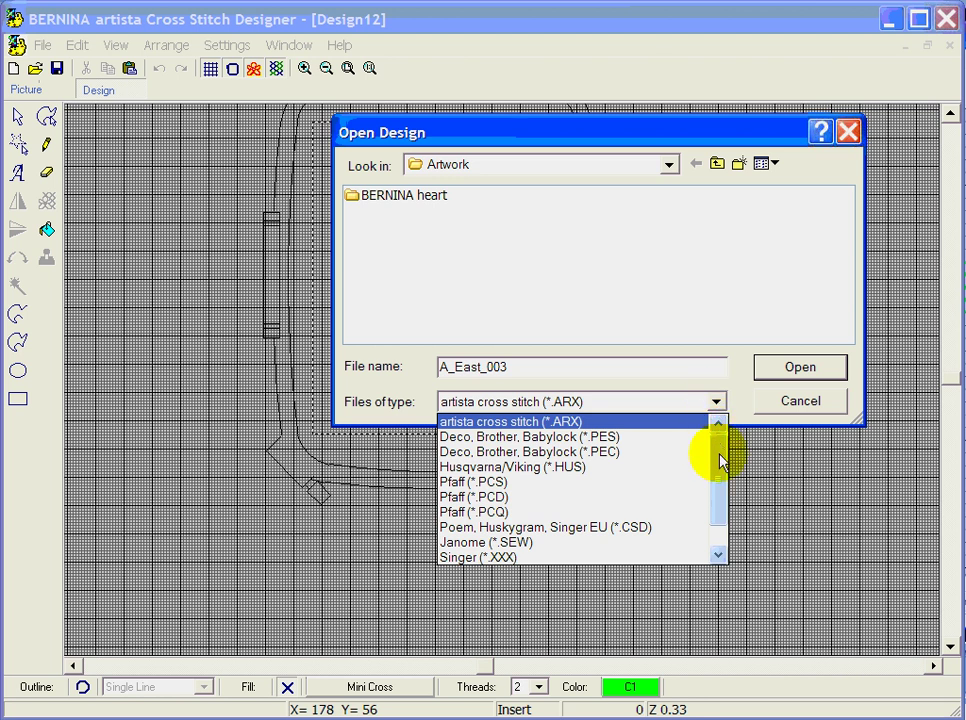
{"action": "left_click_drag", "start_coordinate": [720, 453], "coordinate": [717, 500]}
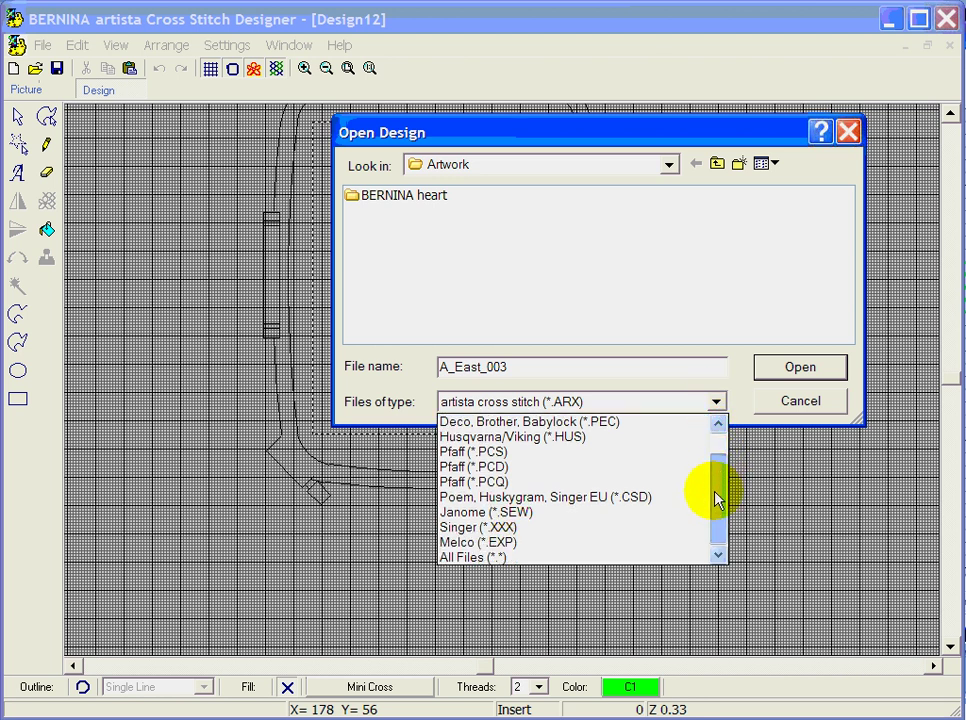
{"action": "left_click_drag", "start_coordinate": [716, 500], "coordinate": [716, 457]}
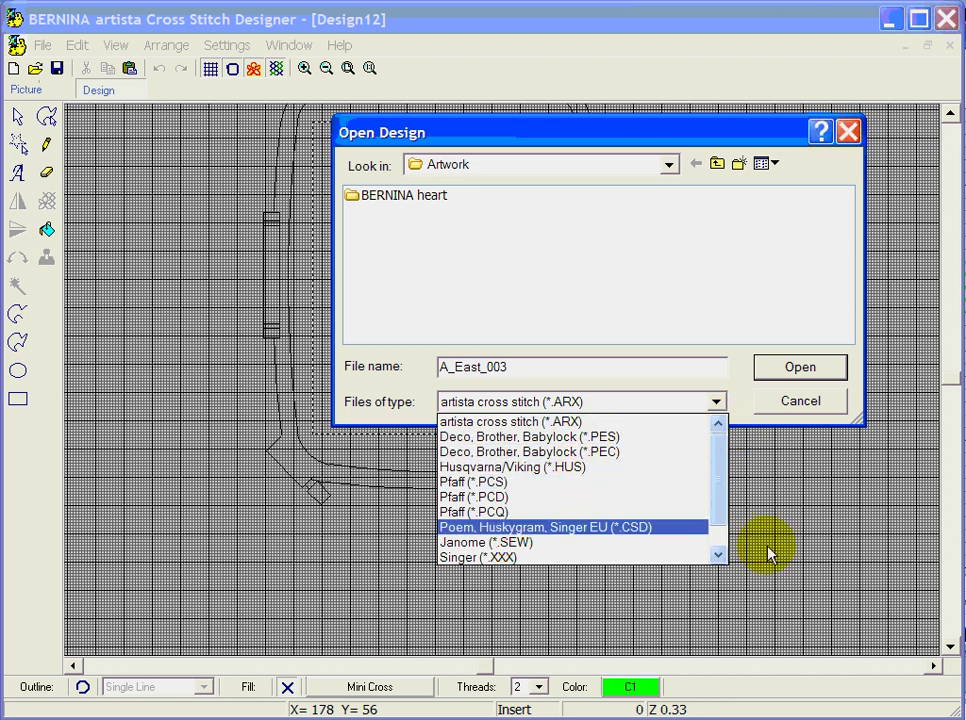
{"action": "left_click_drag", "start_coordinate": [719, 487], "coordinate": [716, 432]}
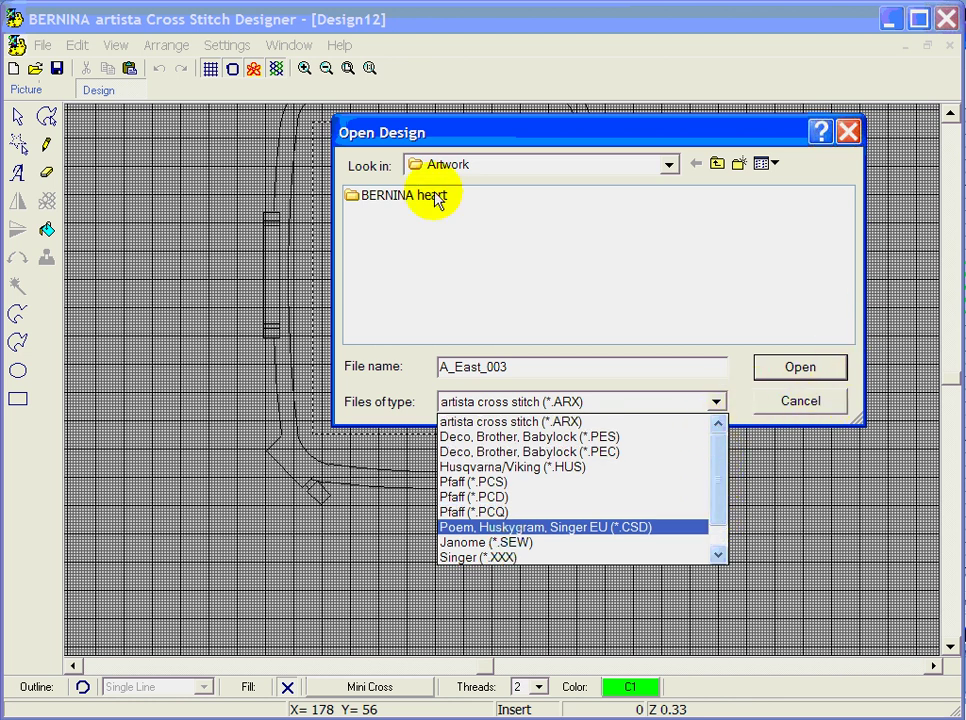
{"action": "left_click", "coordinate": [800, 402]}
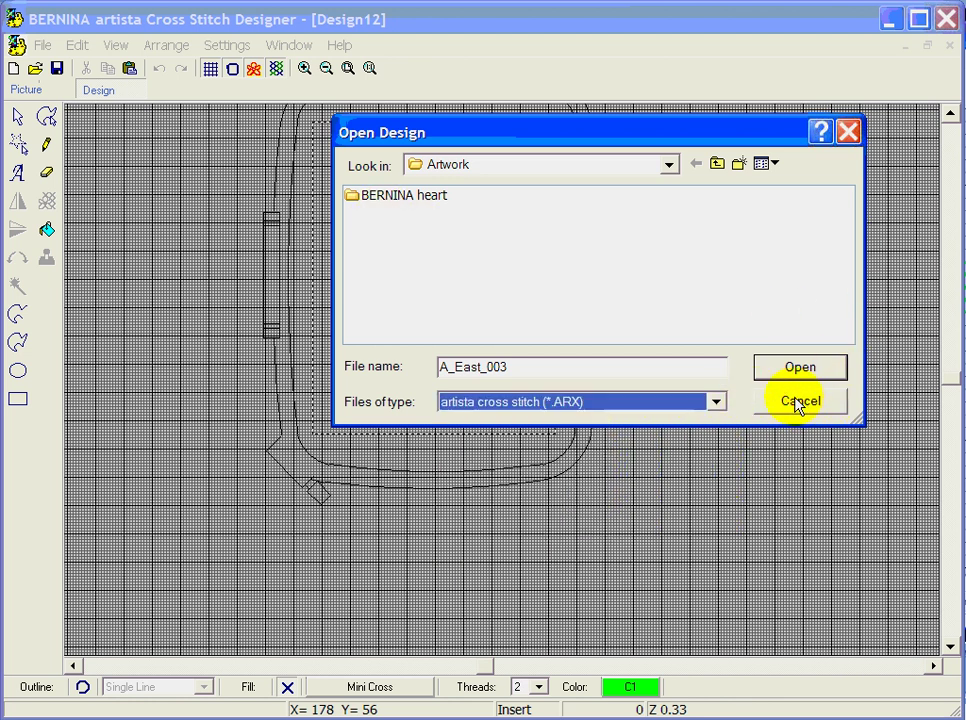
{"action": "left_click", "coordinate": [799, 401]}
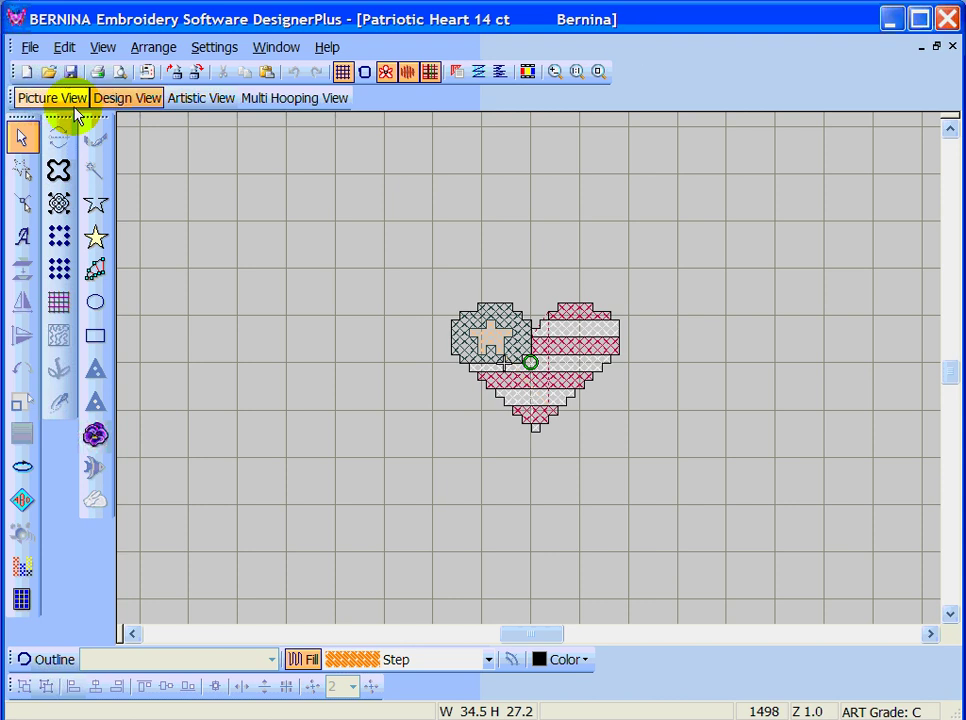
- Start a new blank design in BERNINA Embroidery Software DesignerPlus
{"action": "left_click", "coordinate": [26, 71]}
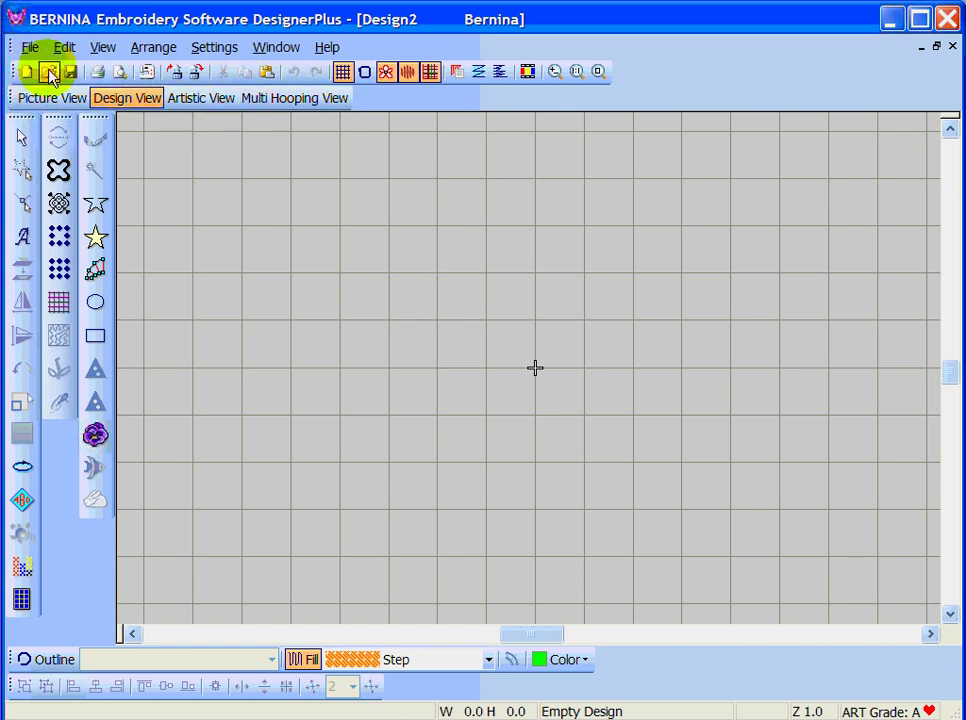
- Start opening an existing design and browse to the Animals folder inside My Designs
{"action": "left_click", "coordinate": [48, 72]}
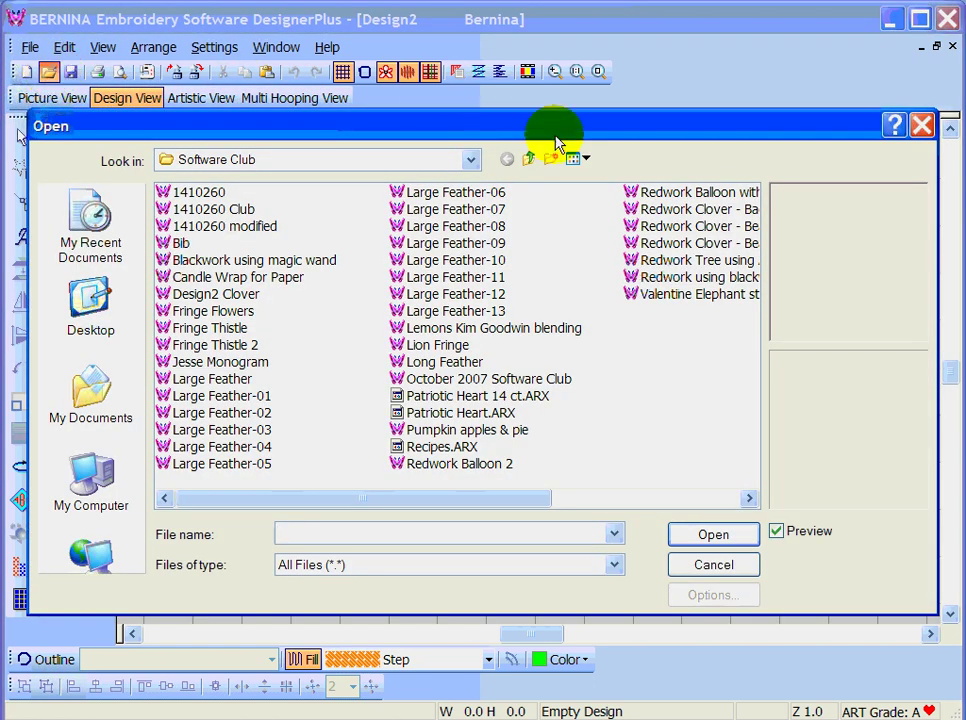
{"action": "left_click", "coordinate": [530, 160]}
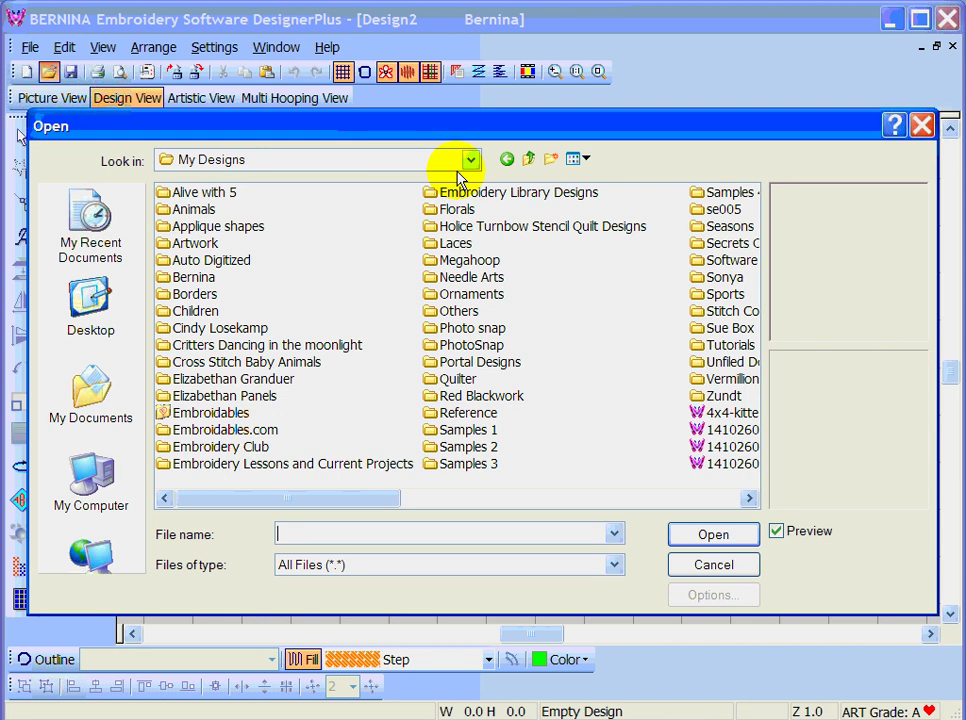
{"action": "left_click", "coordinate": [165, 212]}
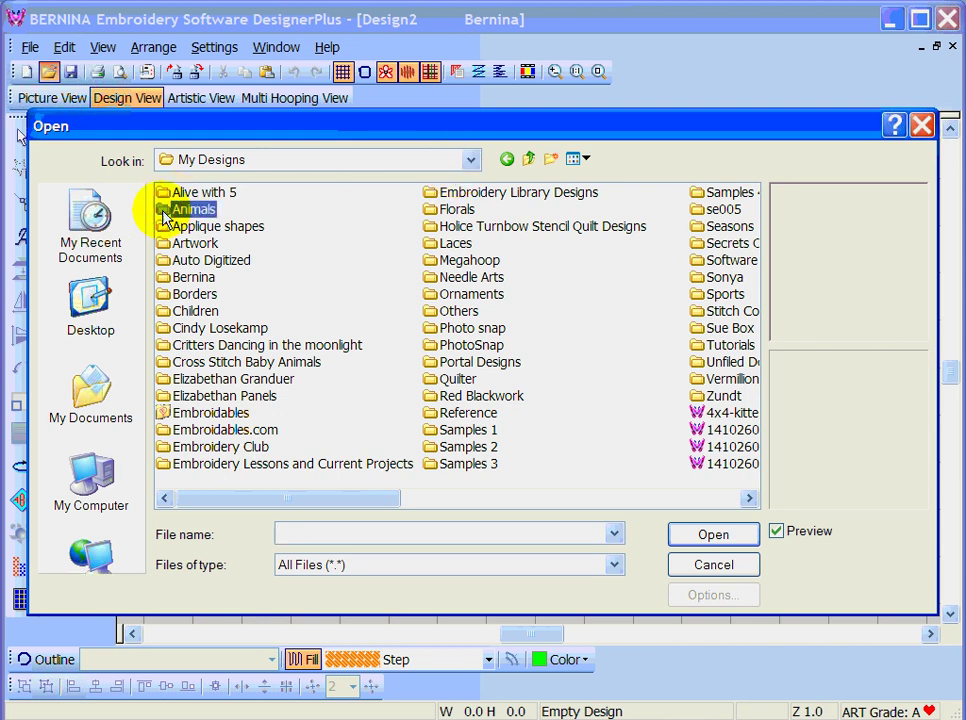
{"action": "double_click", "coordinate": [165, 213]}
- Preview the embroidery designs in the Animals folder one after another, starting with FL852
{"action": "left_click", "coordinate": [168, 195]}
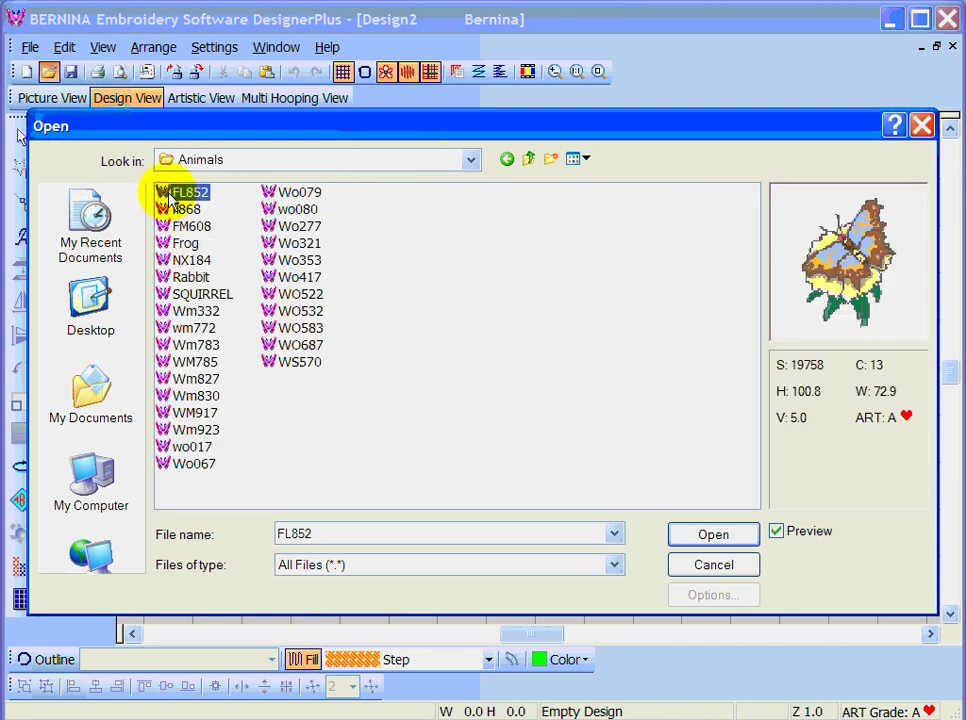
{"action": "key", "text": "Down"}
{"action": "key", "text": "Down"}
{"action": "key", "text": "Down"}
{"action": "key", "text": "Down"}
{"action": "key", "text": "Down"}
{"action": "key", "text": "Down"}
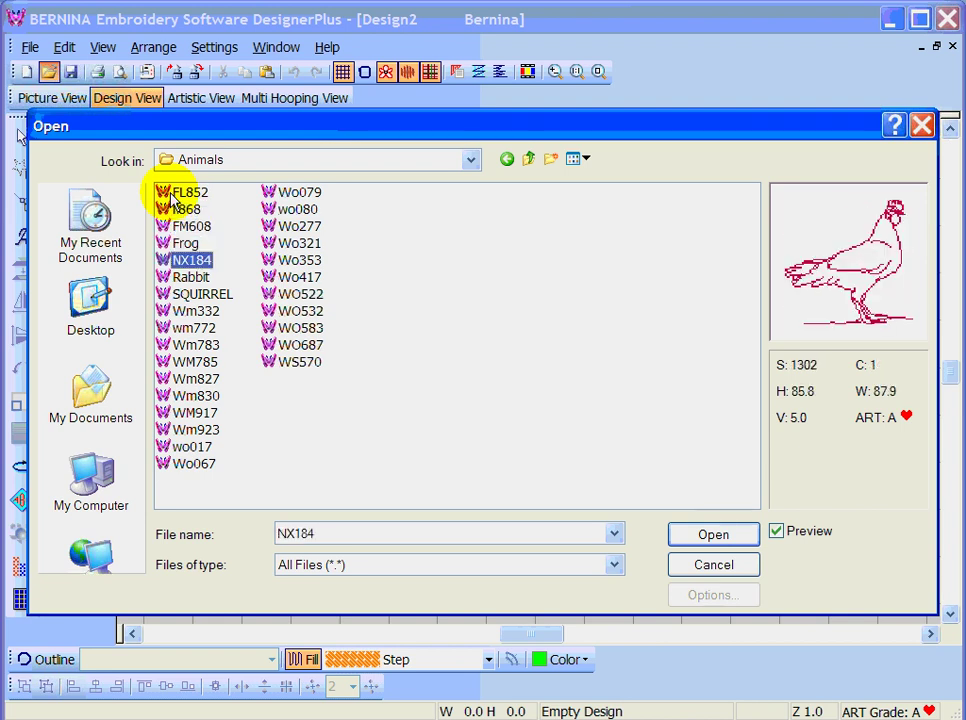
{"action": "key", "text": "Down"}
{"action": "key", "text": "Down"}
{"action": "key", "text": "Down"}
{"action": "key", "text": "Down"}
{"action": "key", "text": "Down"}
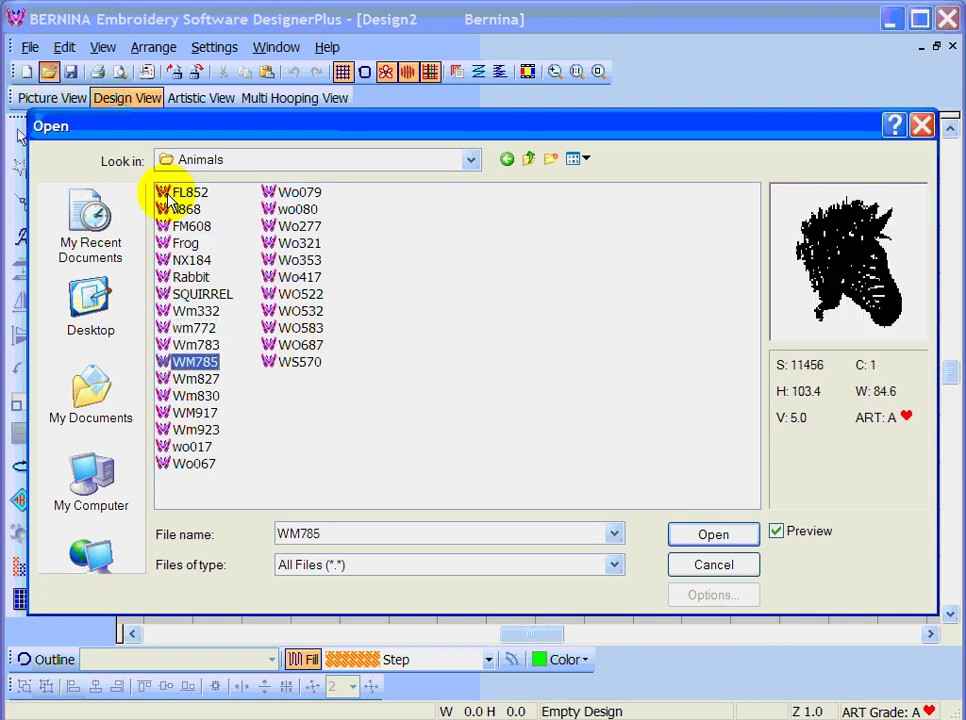
{"action": "key", "text": "Down"}
{"action": "key", "text": "Down"}
{"action": "key", "text": "Down"}
{"action": "key", "text": "Down"}
{"action": "key", "text": "Down"}
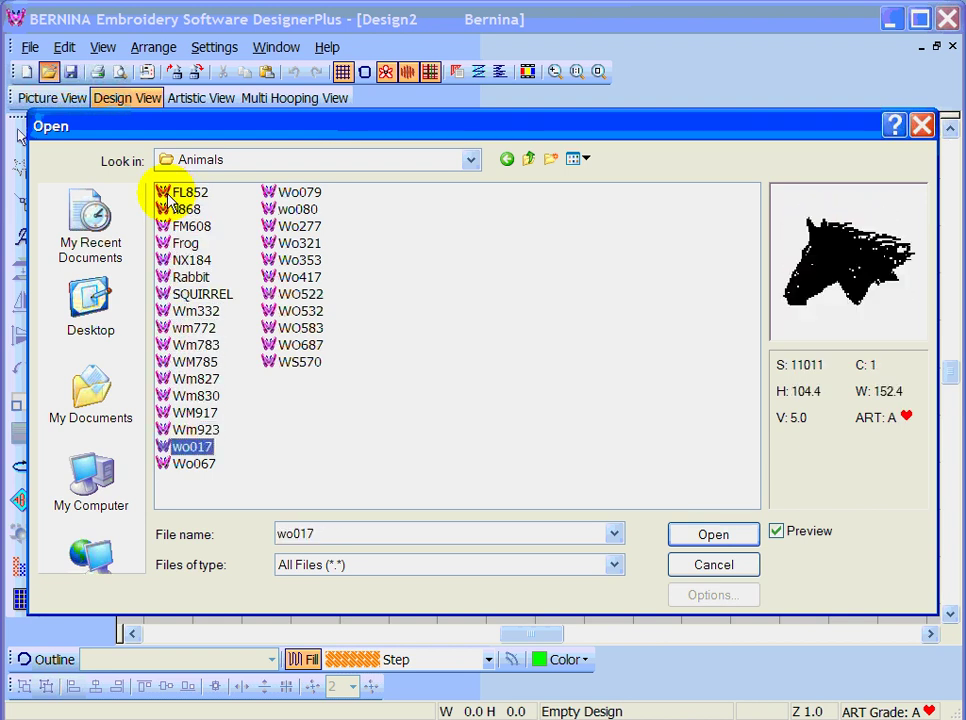
{"action": "key", "text": "Down"}
{"action": "key", "text": "Down"}
{"action": "key", "text": "Down"}
{"action": "key", "text": "Down"}
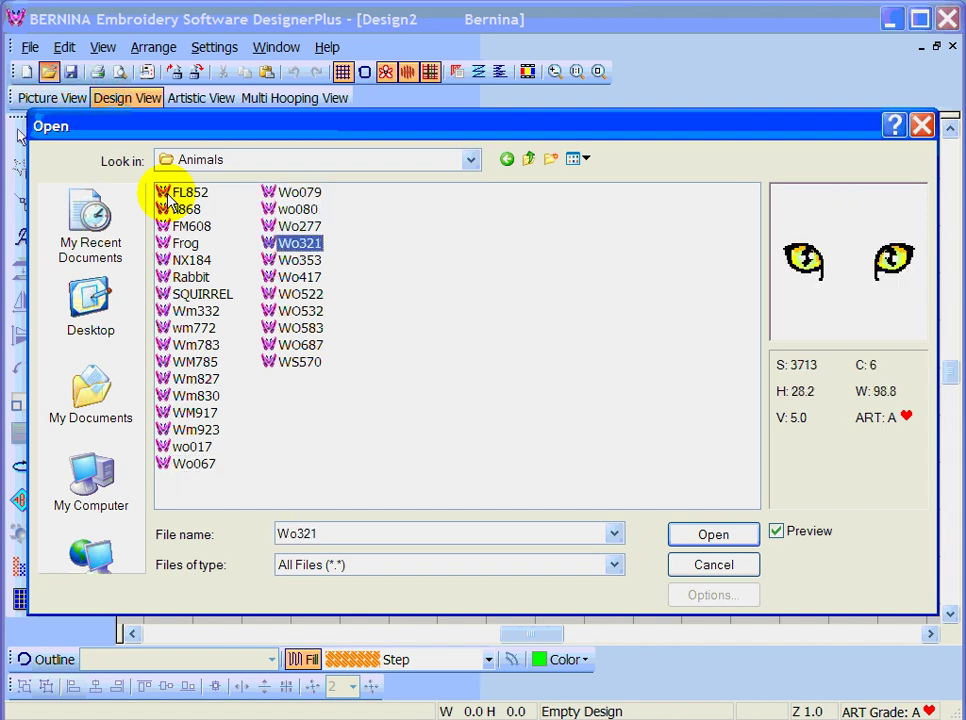
{"action": "key", "text": "Down"}
{"action": "key", "text": "Down"}
{"action": "key", "text": "Down"}
{"action": "key", "text": "Down"}
{"action": "key", "text": "Down"}
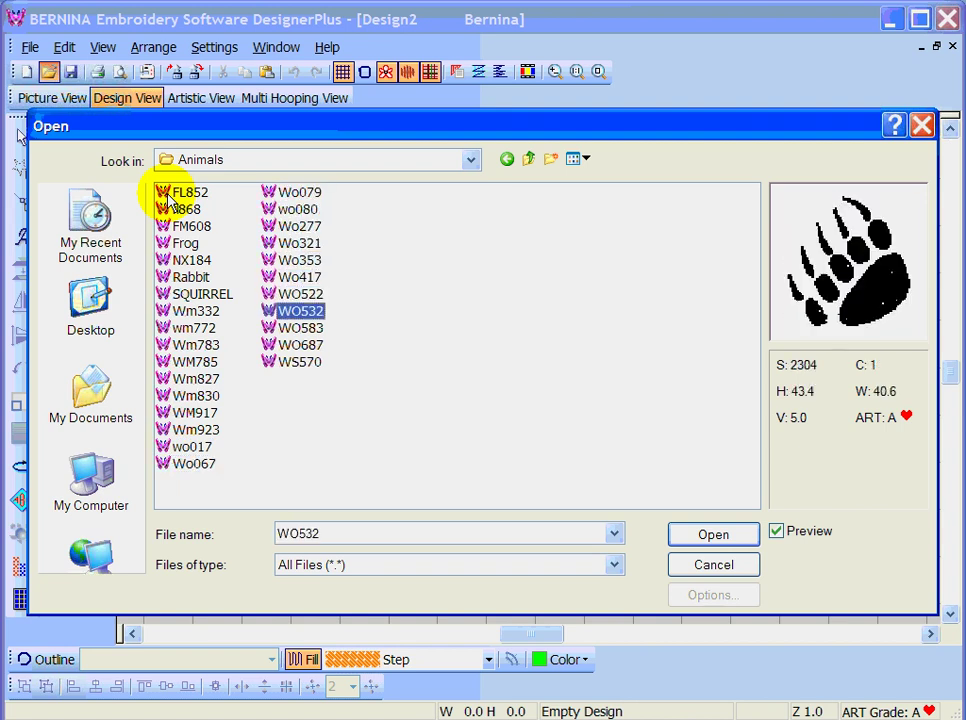
{"action": "key", "text": "Down"}
{"action": "key", "text": "Down"}
- Go back through the Animals designs to Wo321 and open it
{"action": "key", "text": "Up"}
{"action": "key", "text": "Up"}
{"action": "key", "text": "Up"}
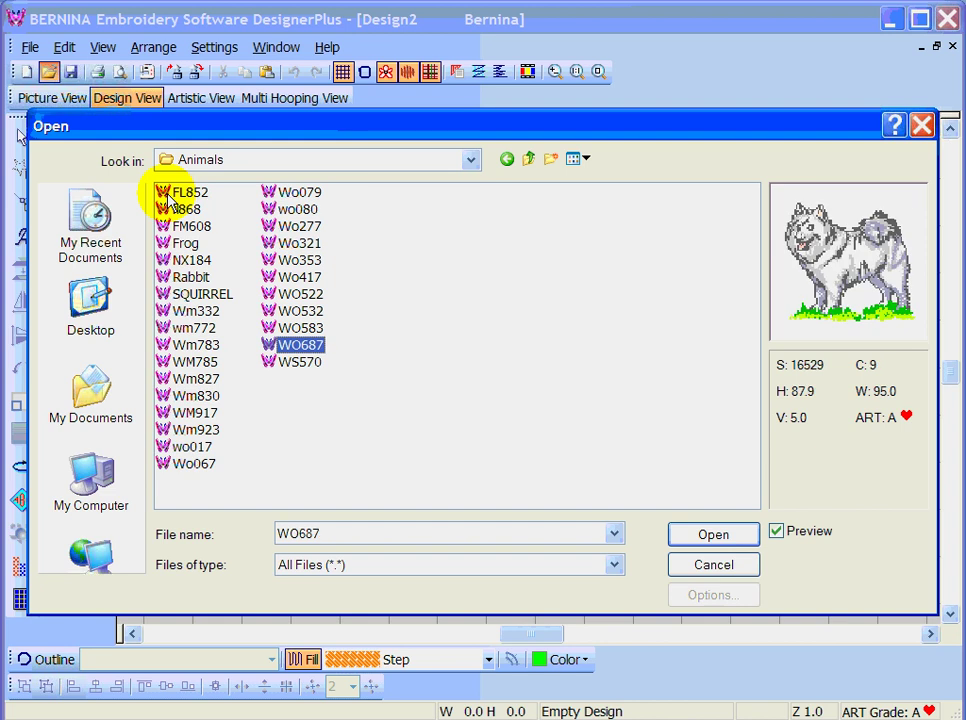
{"action": "key", "text": "Up"}
{"action": "key", "text": "Up"}
{"action": "key", "text": "Up"}
{"action": "key", "text": "Up"}
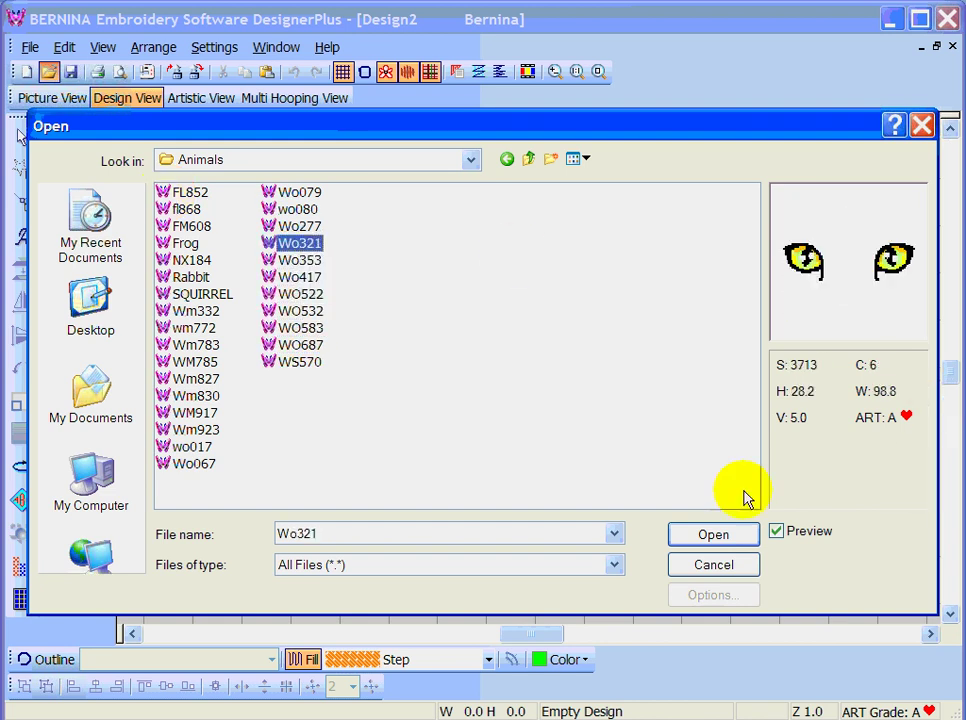
{"action": "left_click", "coordinate": [708, 532]}
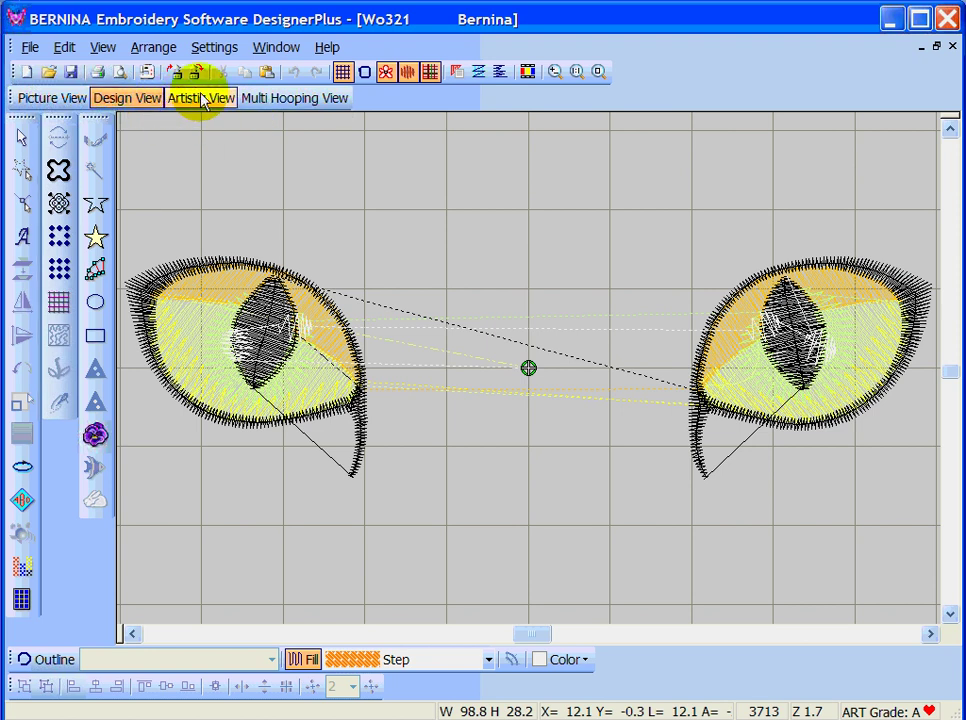
- Show the eyes design at actual size and enlarge it proportionally to about 124.4 mm wide by 35.5 mm high
{"action": "left_click", "coordinate": [577, 72]}
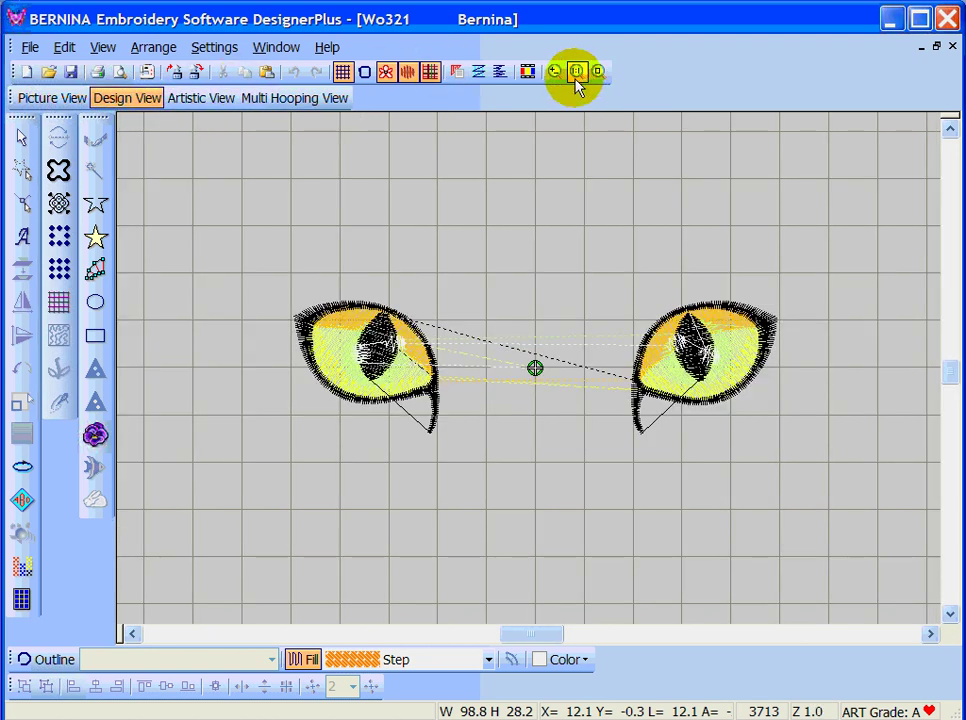
{"action": "left_click", "coordinate": [300, 341]}
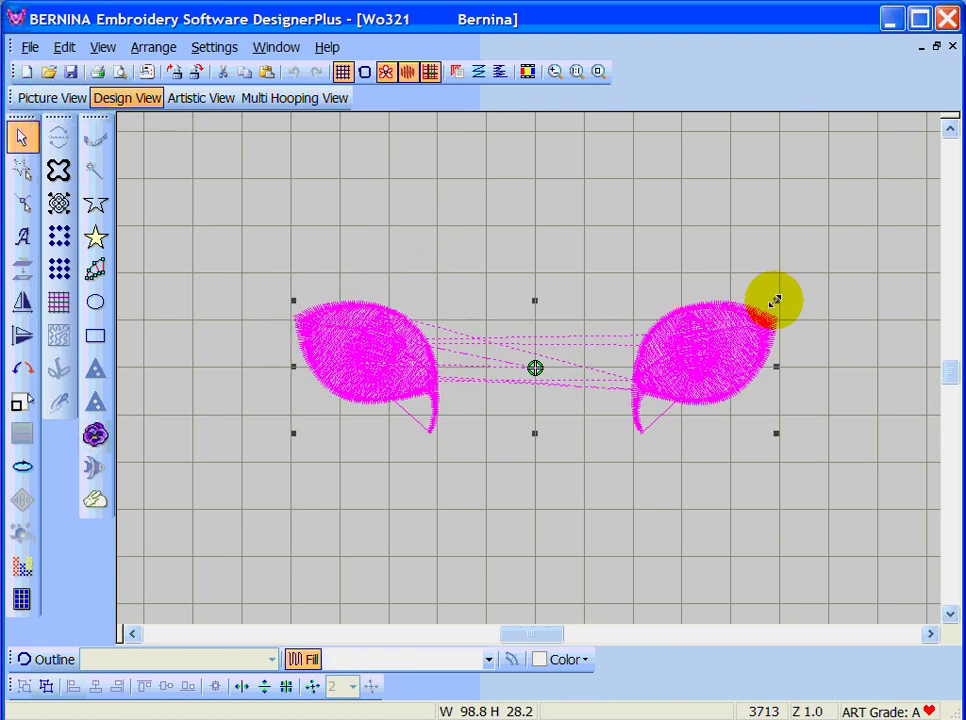
{"action": "left_click_drag", "start_coordinate": [775, 301], "coordinate": [899, 226]}
{"action": "left_click", "coordinate": [529, 203]}
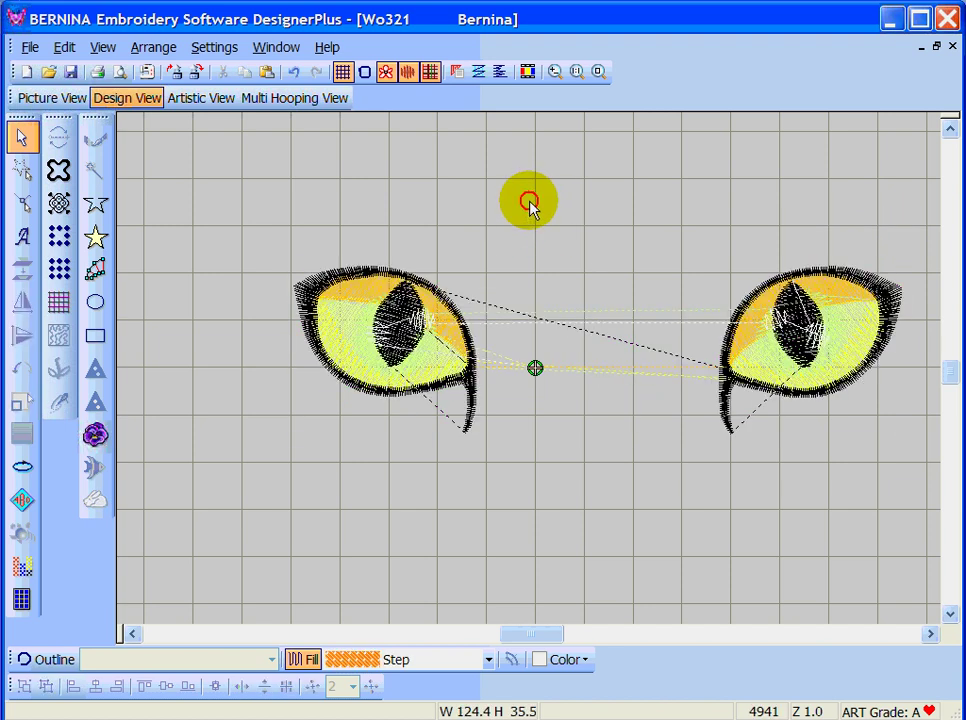
- Save the enlarged eyes as Wo321.HUS in Husqvarna/Viking (*.HUS) format in My Designs\Software Club, and close the design
{"action": "left_click", "coordinate": [29, 46]}
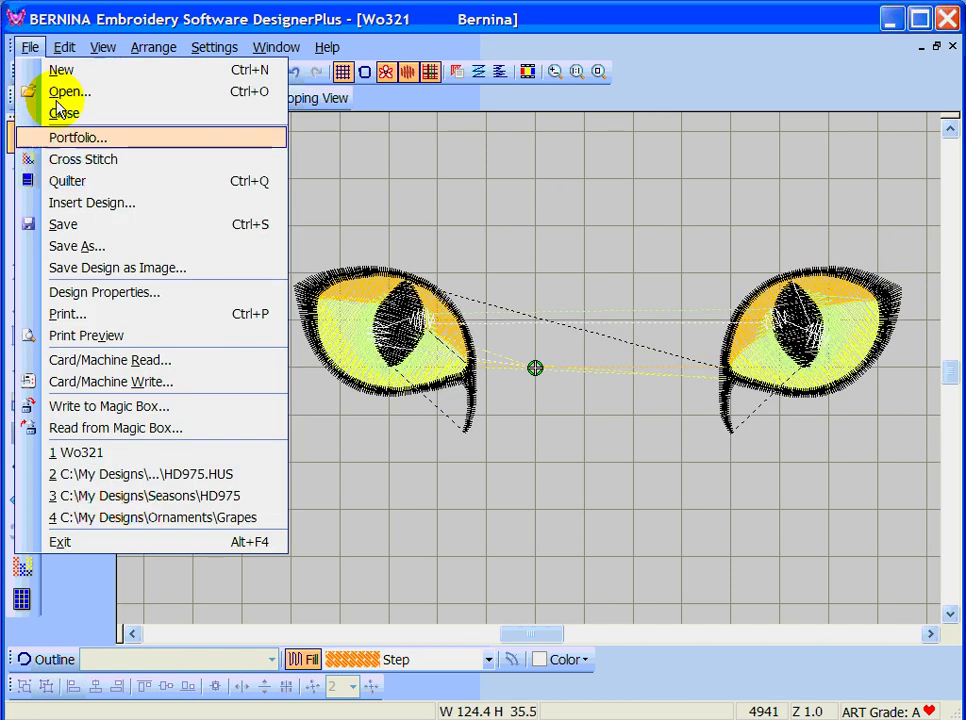
{"action": "left_click", "coordinate": [90, 245]}
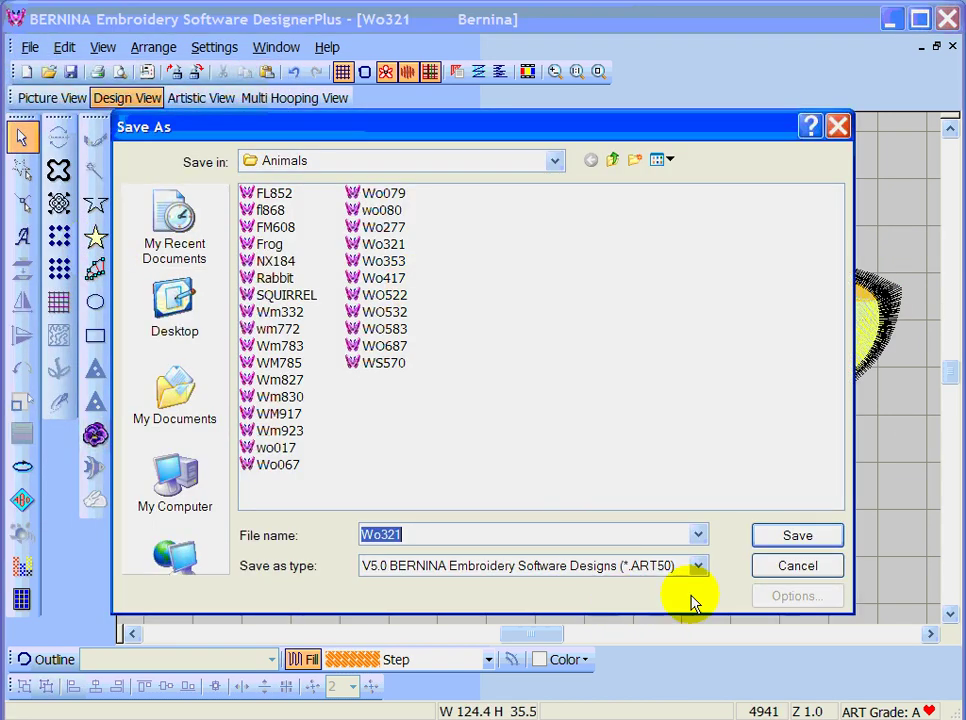
{"action": "left_click", "coordinate": [698, 567]}
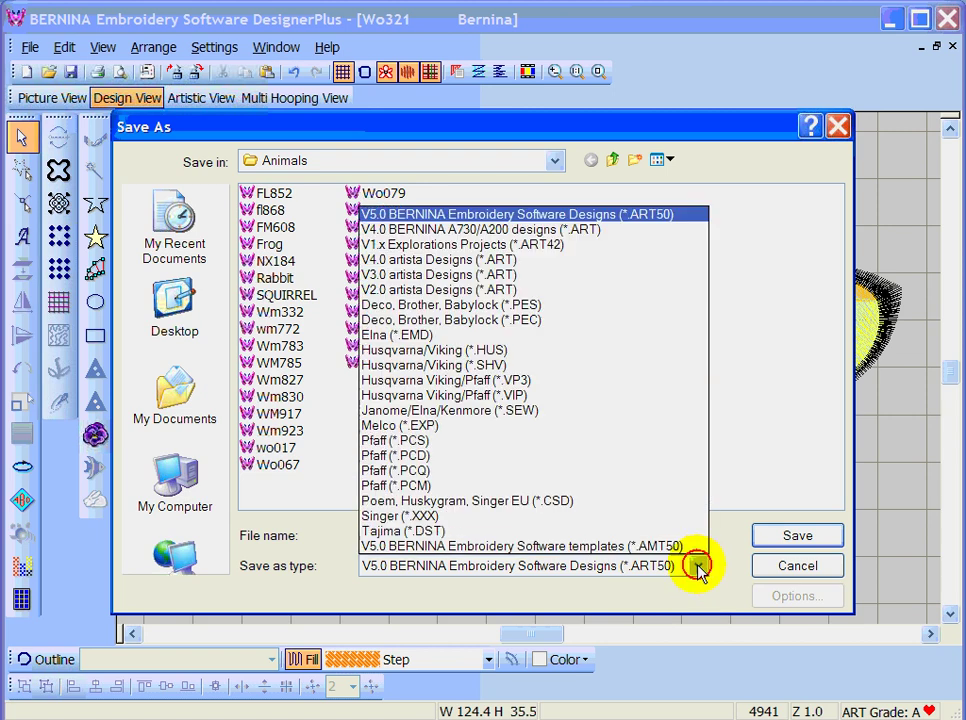
{"action": "left_click", "coordinate": [642, 352]}
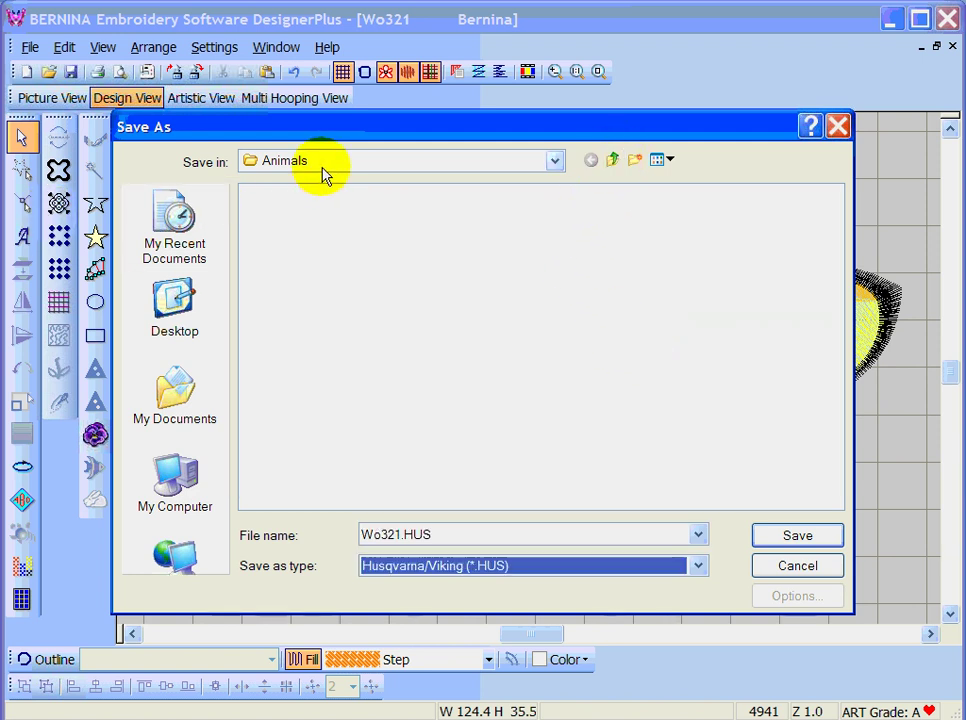
{"action": "left_click", "coordinate": [612, 161]}
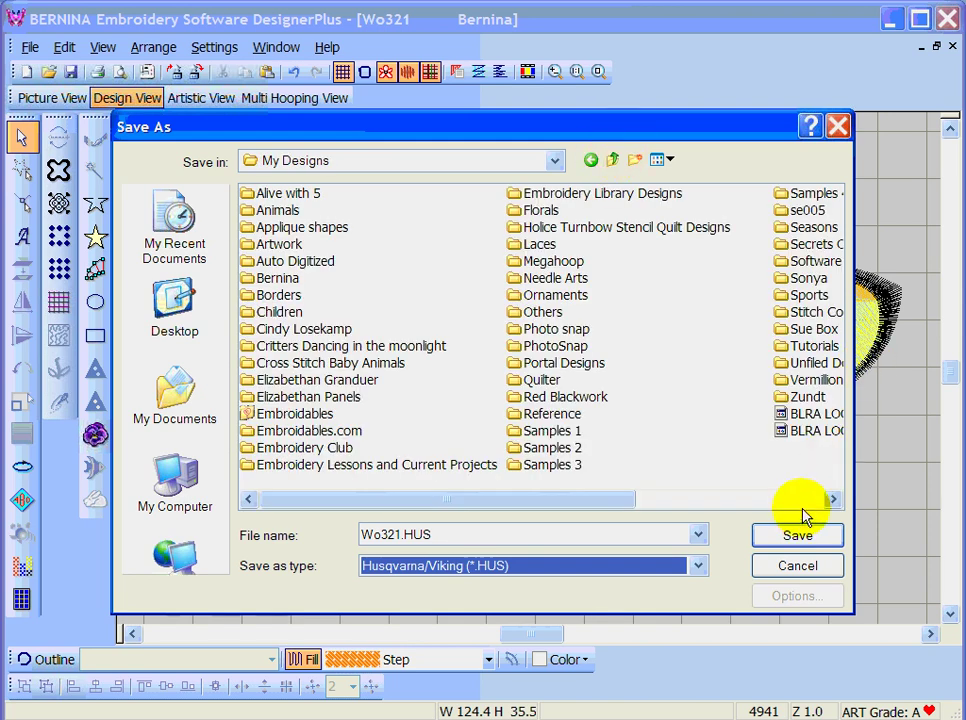
{"action": "left_click", "coordinate": [783, 262]}
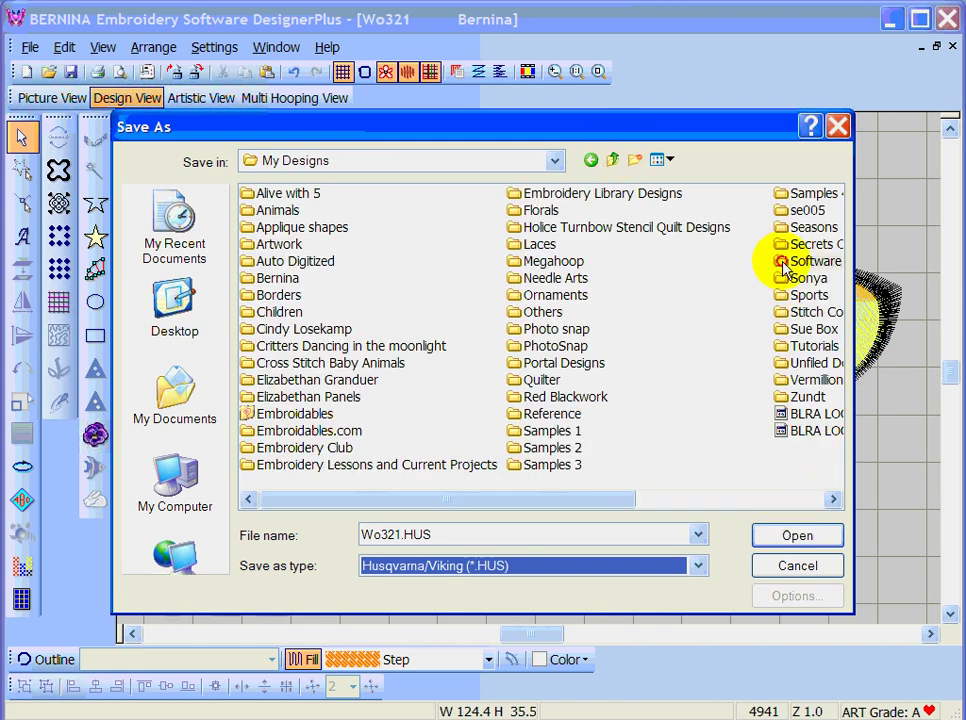
{"action": "double_click", "coordinate": [785, 265]}
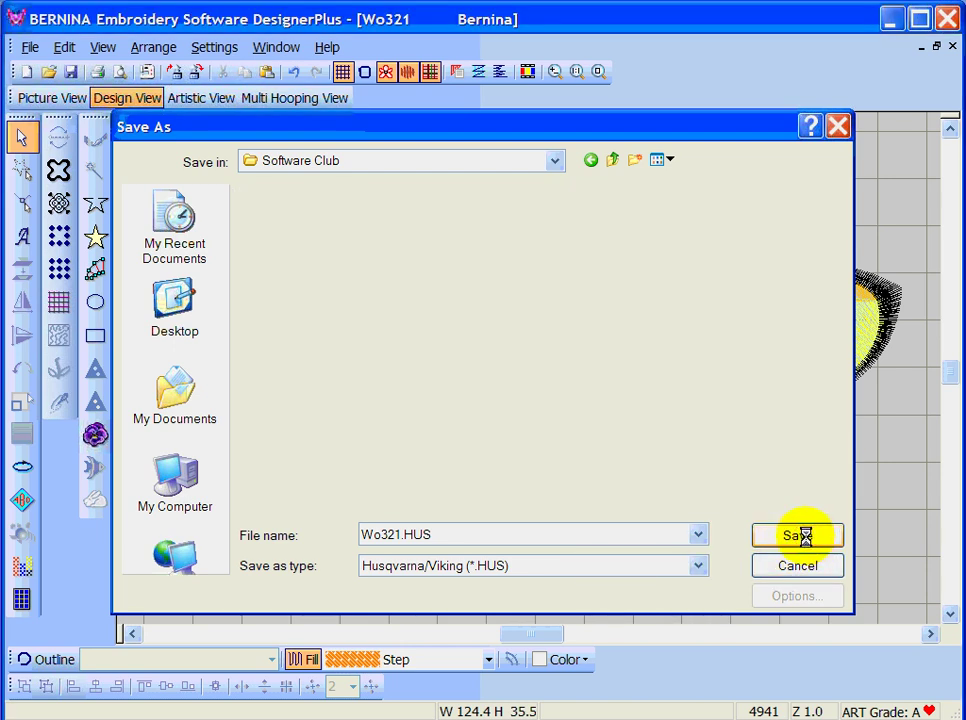
{"action": "left_click", "coordinate": [802, 537]}
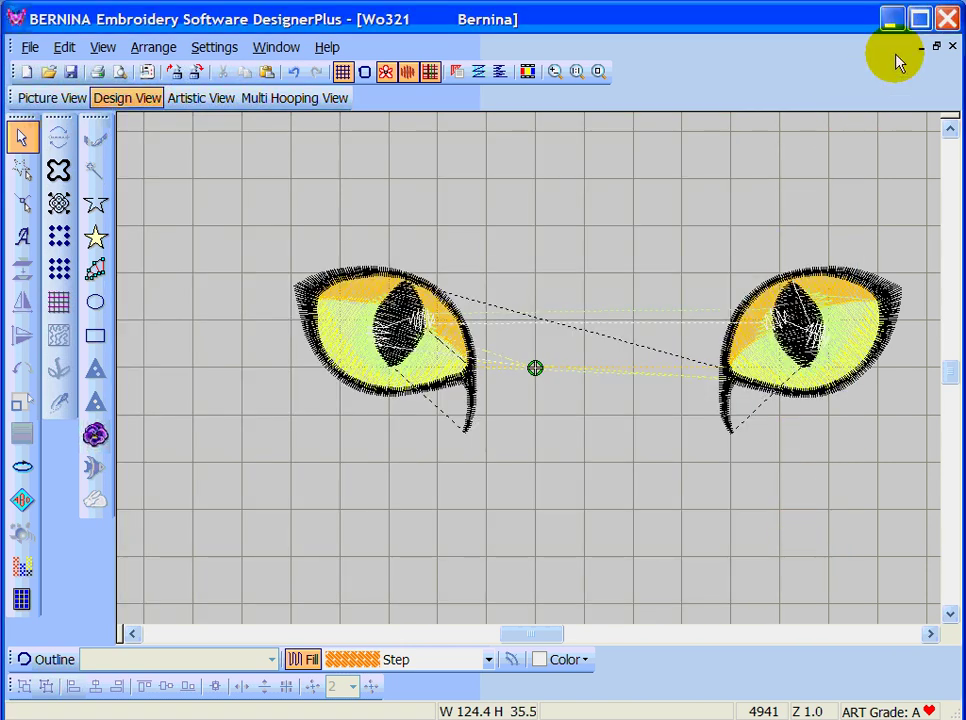
{"action": "left_click", "coordinate": [951, 46]}
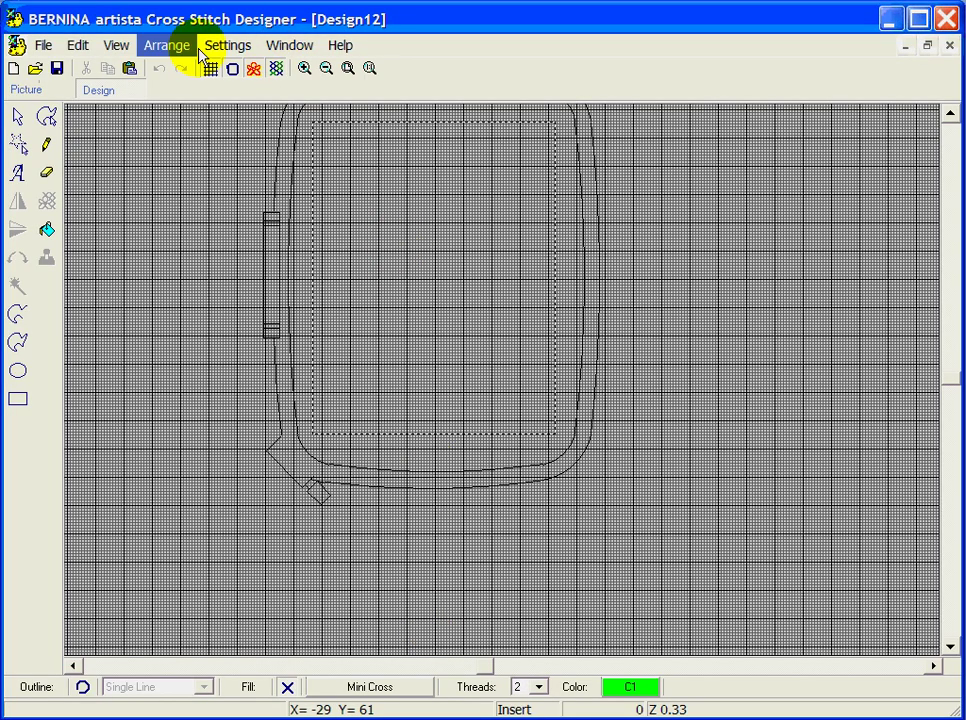
- In artista Cross Stitch Designer, start opening a design and browse through My Designs to the Software Club folder
{"action": "left_click", "coordinate": [40, 46]}
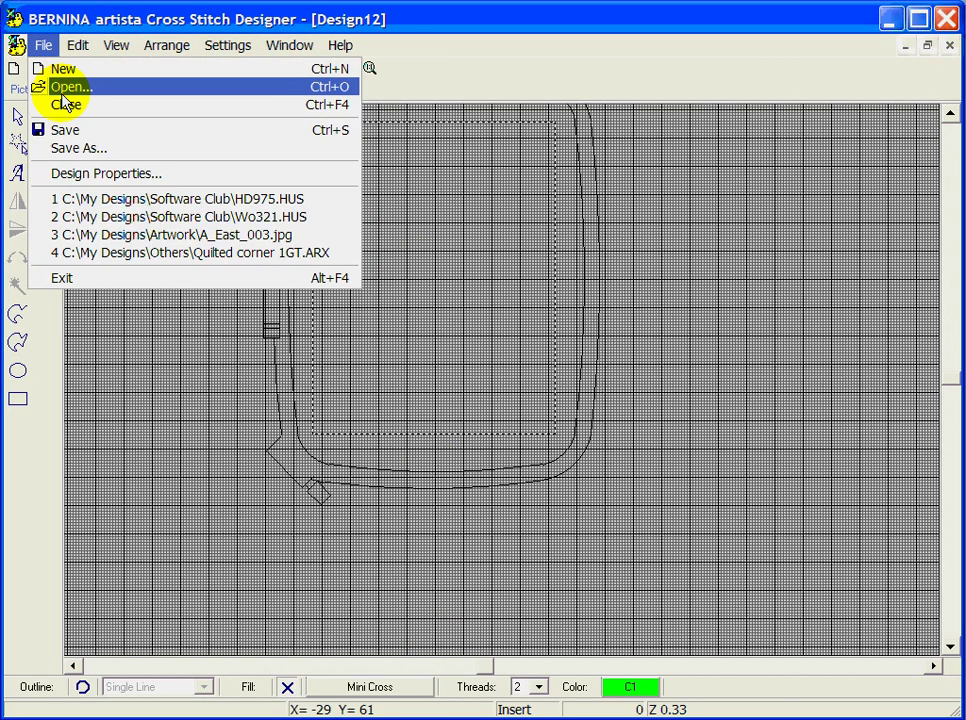
{"action": "left_click", "coordinate": [55, 86]}
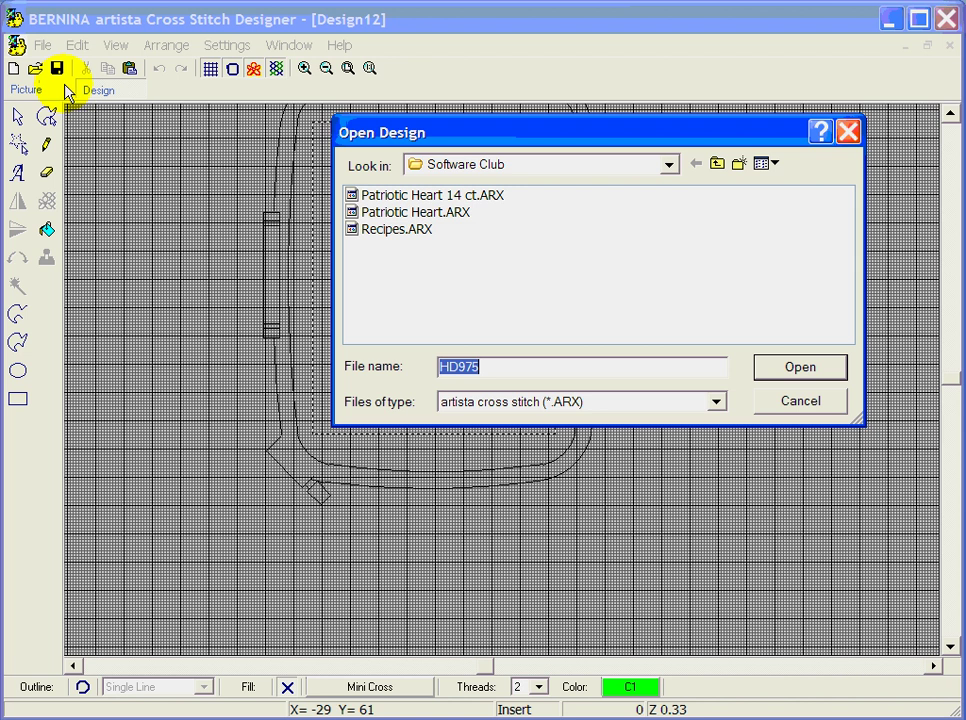
{"action": "left_click", "coordinate": [671, 165]}
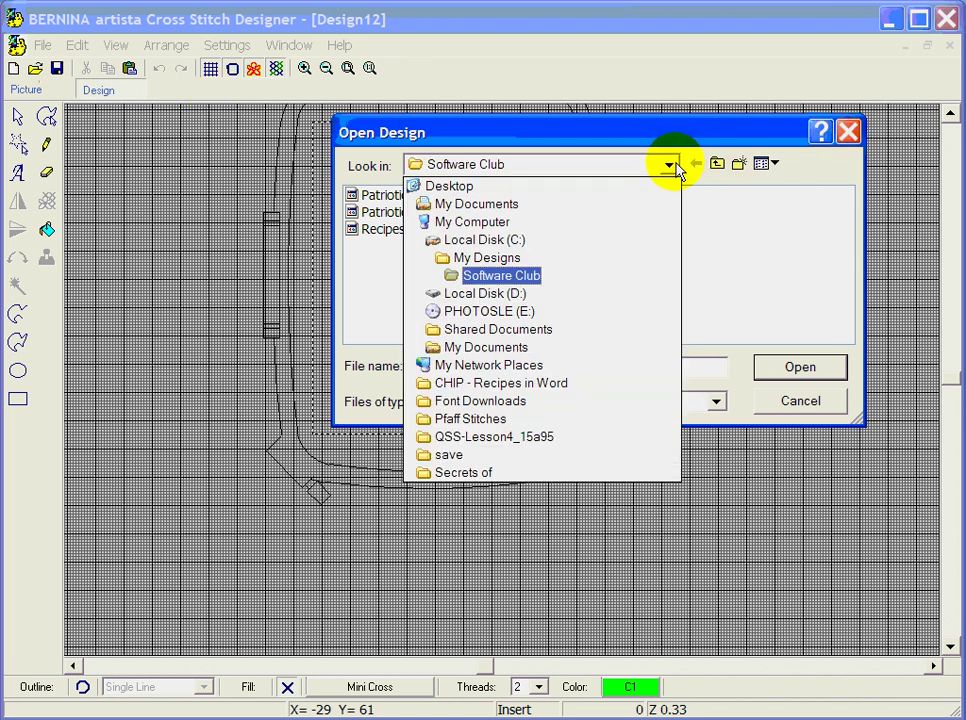
{"action": "left_click", "coordinate": [444, 258]}
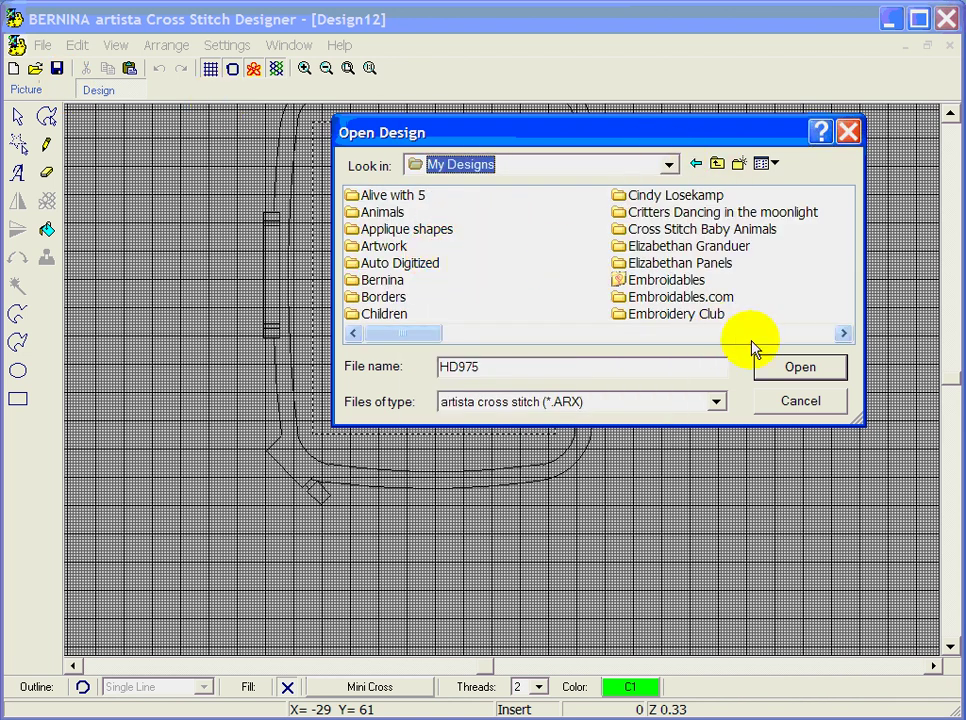
{"action": "left_click", "coordinate": [797, 333]}
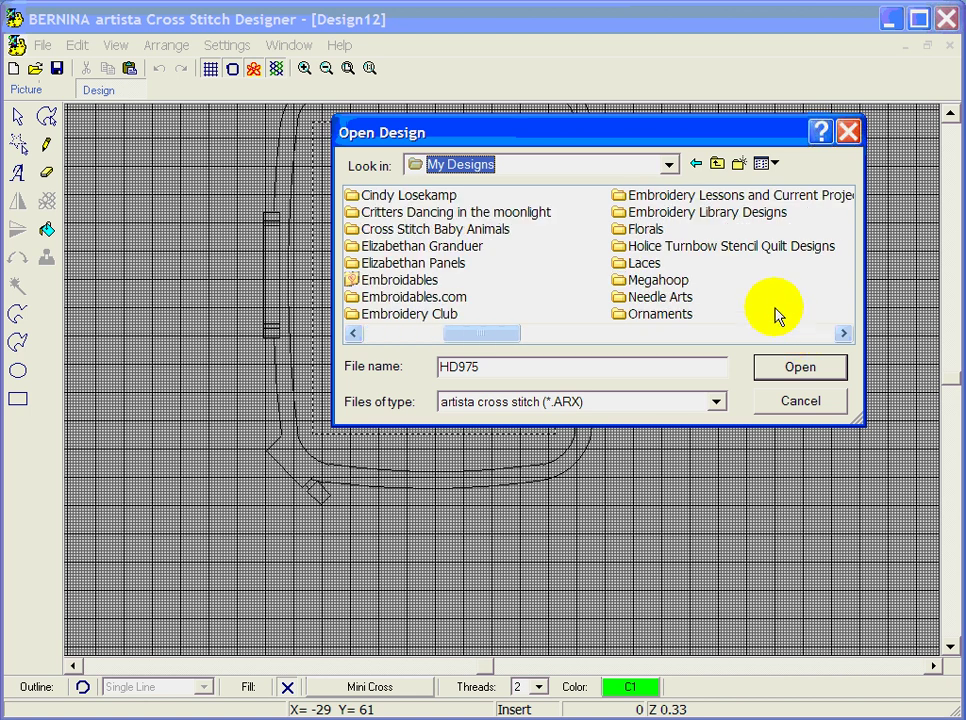
{"action": "left_click", "coordinate": [802, 331]}
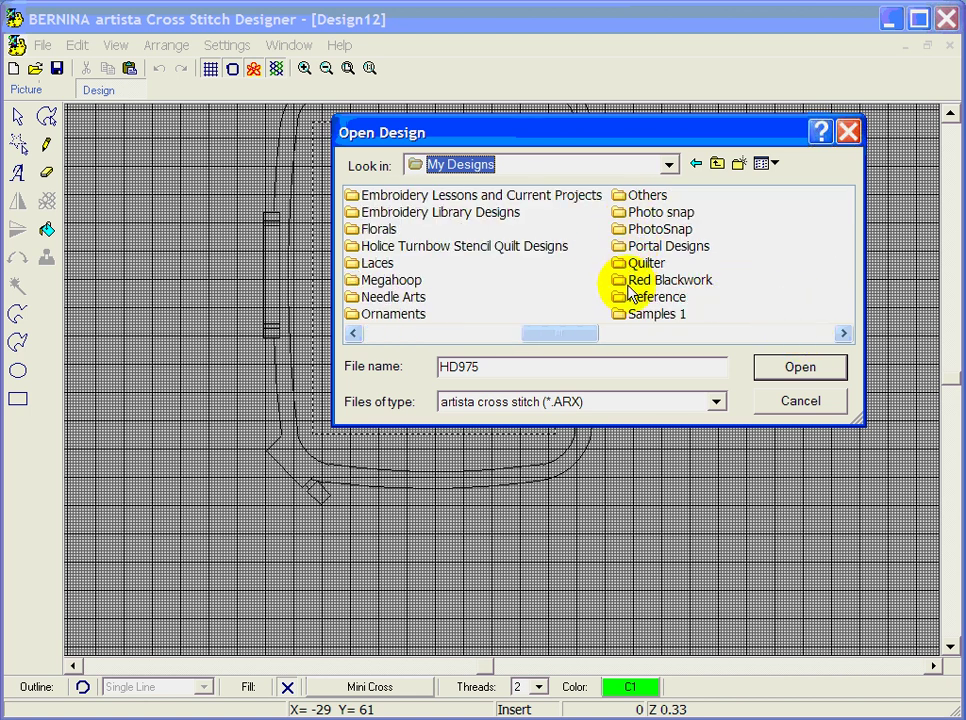
{"action": "left_click", "coordinate": [755, 320]}
{"action": "left_click", "coordinate": [776, 332]}
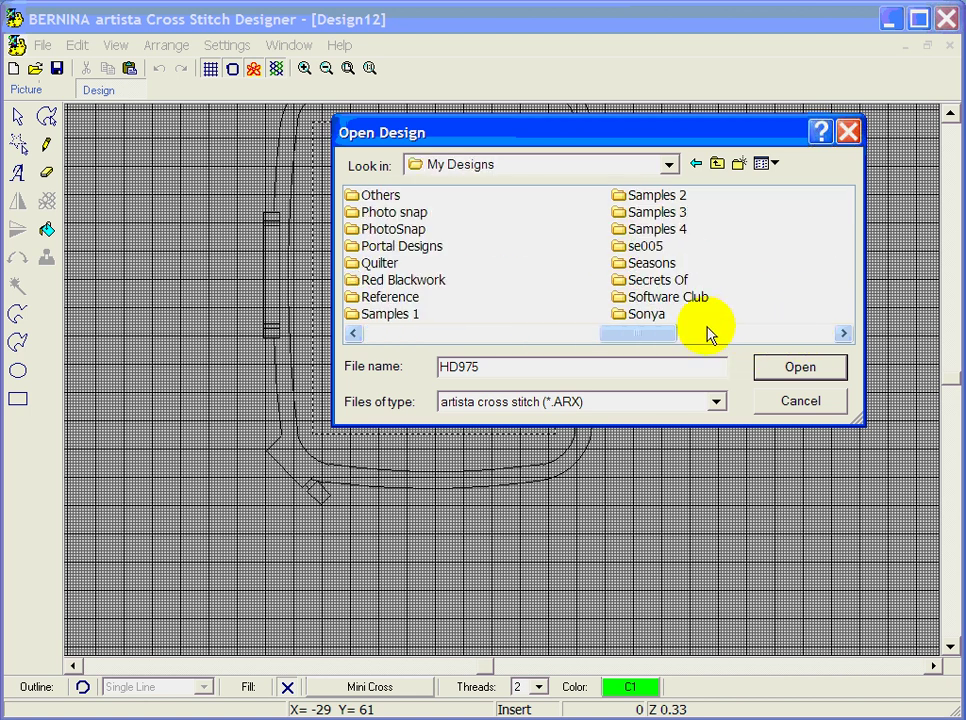
{"action": "left_click", "coordinate": [620, 299]}
{"action": "double_click", "coordinate": [620, 299]}
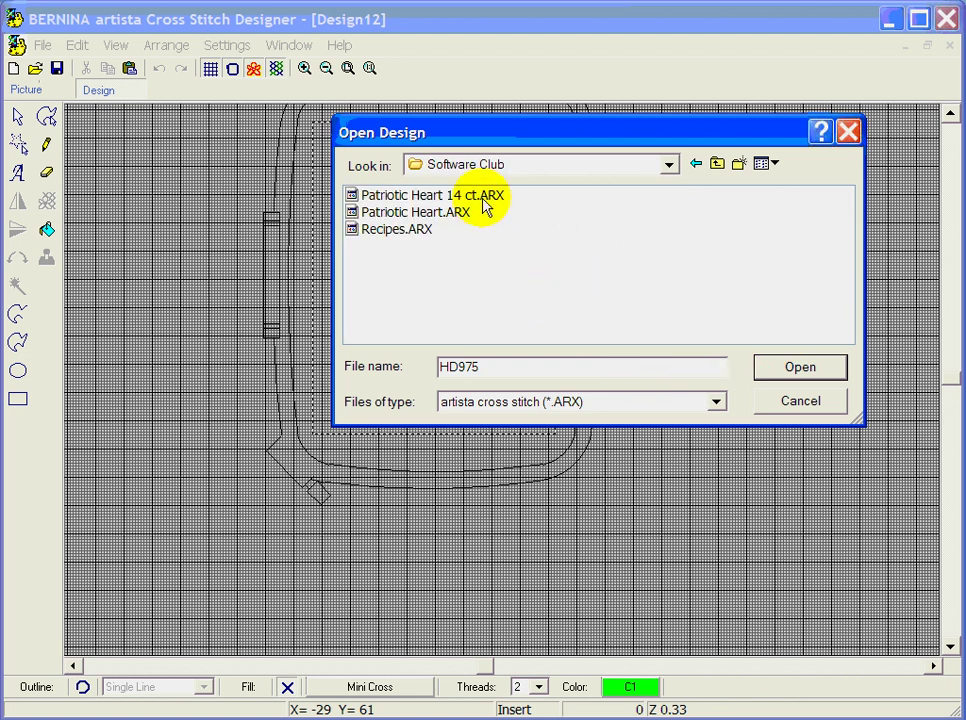
- List the Husqvarna/Viking (*.HUS) files in the Software Club folder, open Wo321.HUS and show it at actual size
{"action": "left_click", "coordinate": [720, 403]}
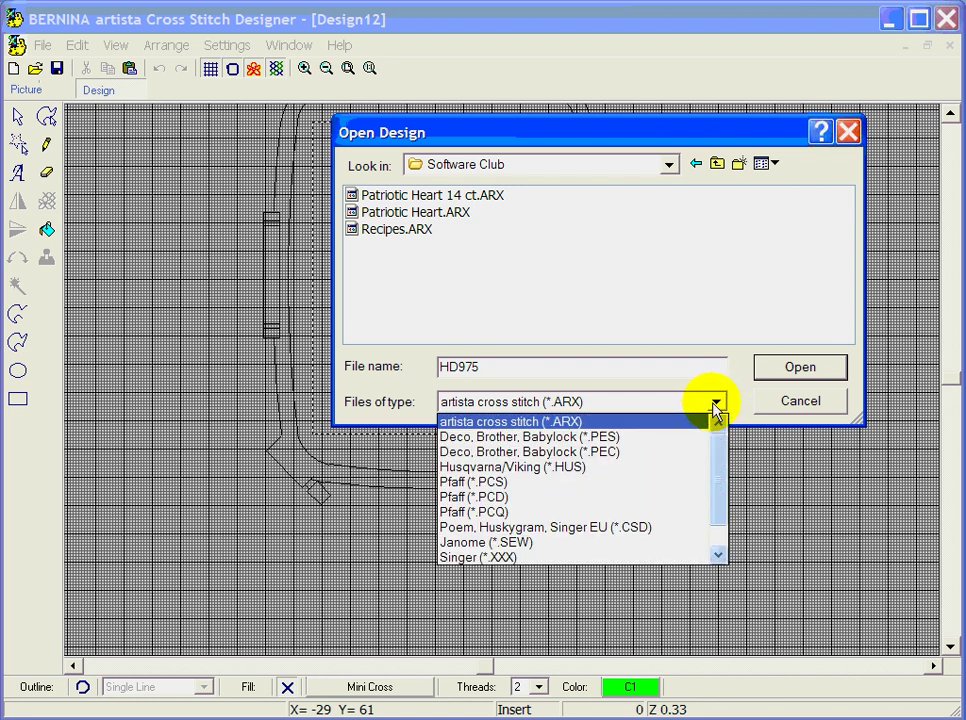
{"action": "scroll", "coordinate": [714, 456], "scroll_direction": "down", "scroll_amount": 1}
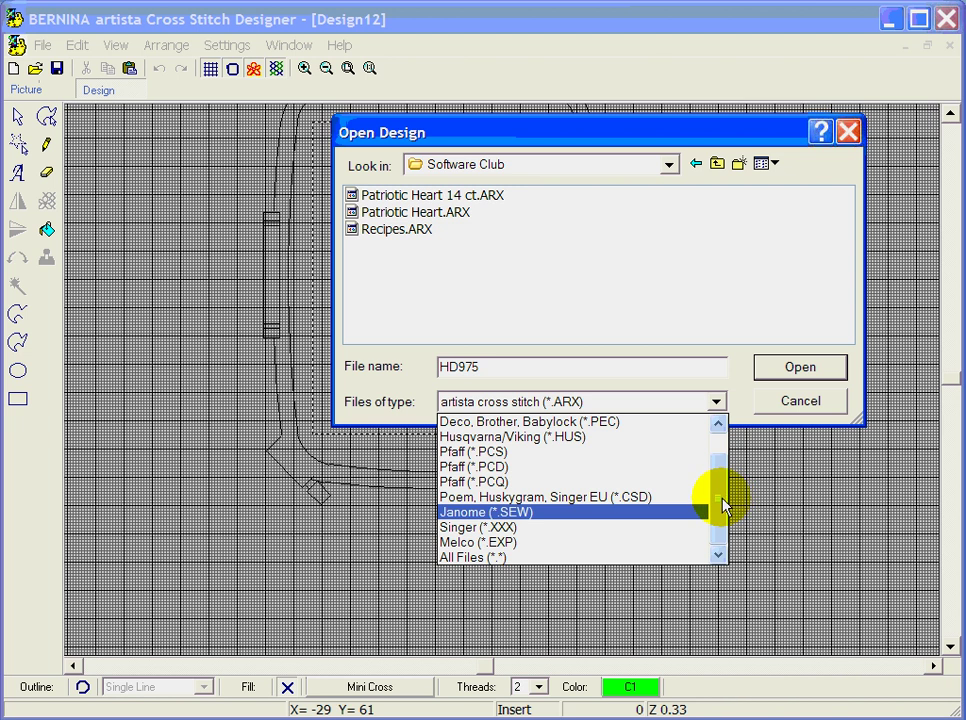
{"action": "left_click_drag", "start_coordinate": [724, 507], "coordinate": [724, 448]}
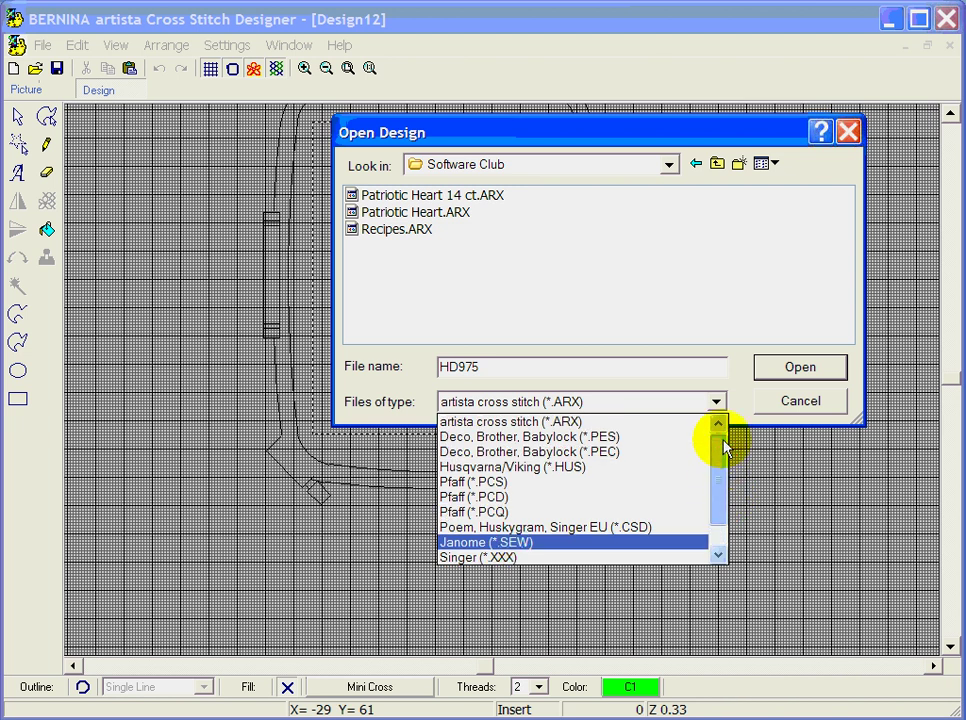
{"action": "left_click", "coordinate": [566, 472]}
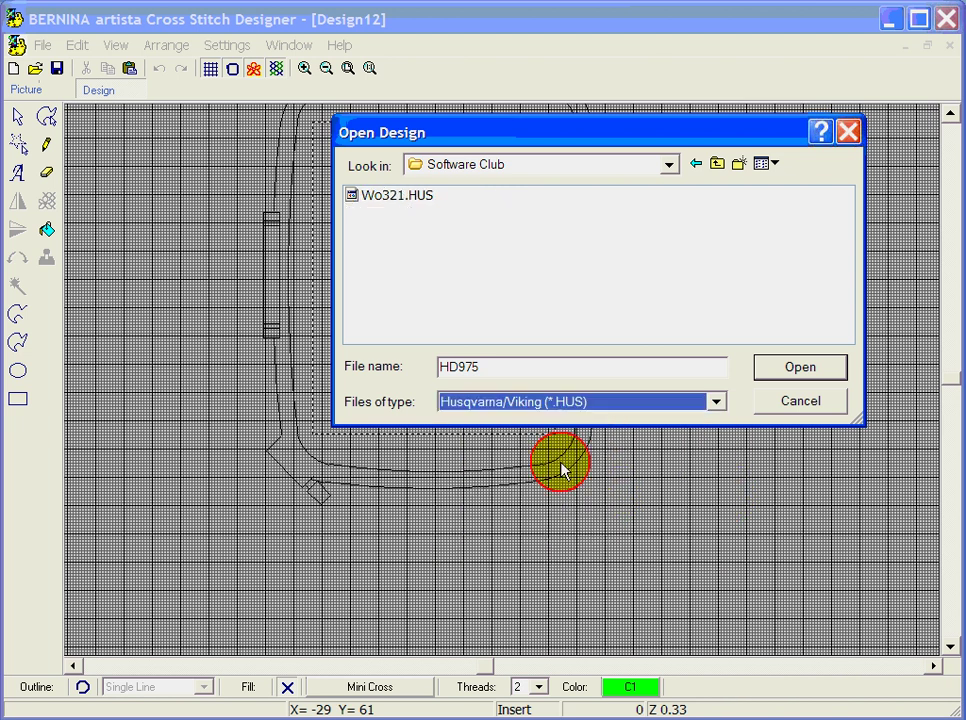
{"action": "left_click", "coordinate": [355, 196]}
{"action": "left_click", "coordinate": [800, 367]}
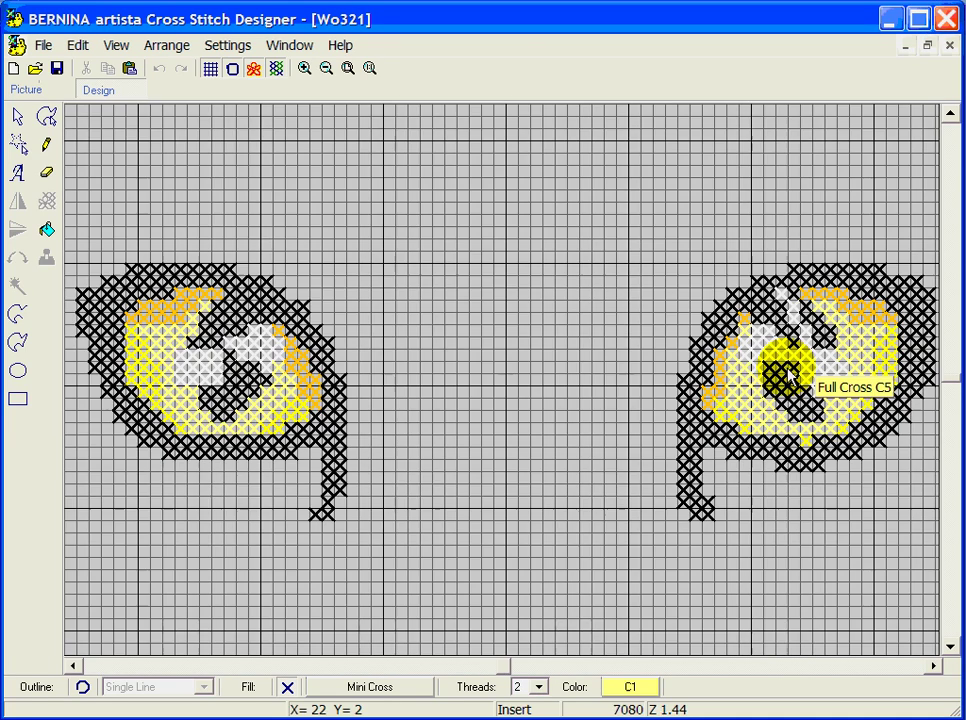
{"action": "left_click", "coordinate": [368, 72]}
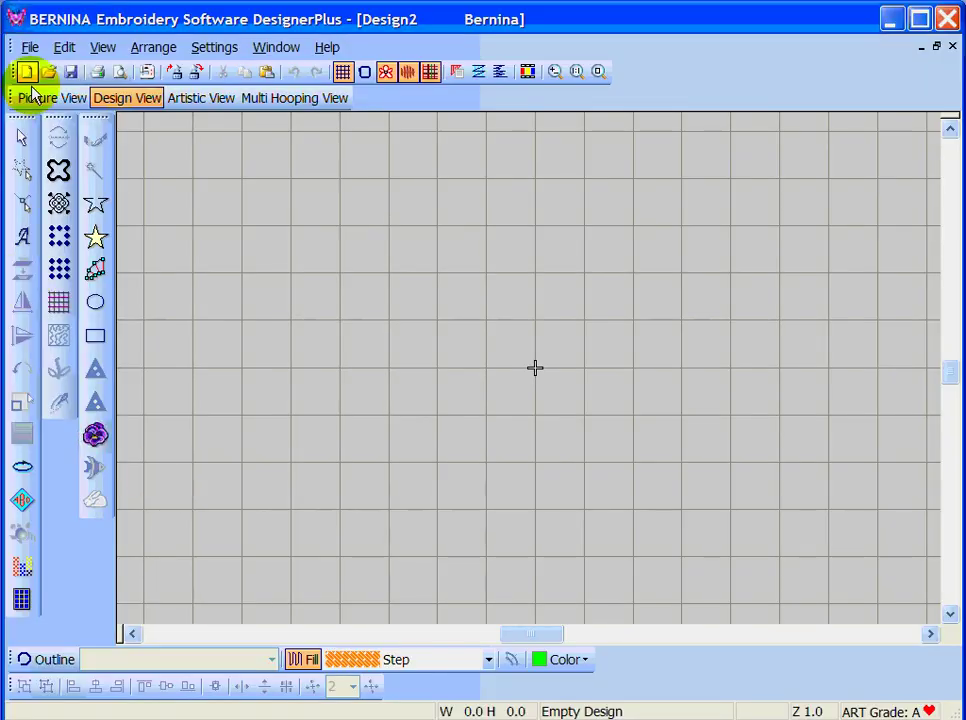
- In DesignerPlus, start opening a design and browse from Software Club to the Seasons folder in My Designs
{"action": "left_click", "coordinate": [30, 46]}
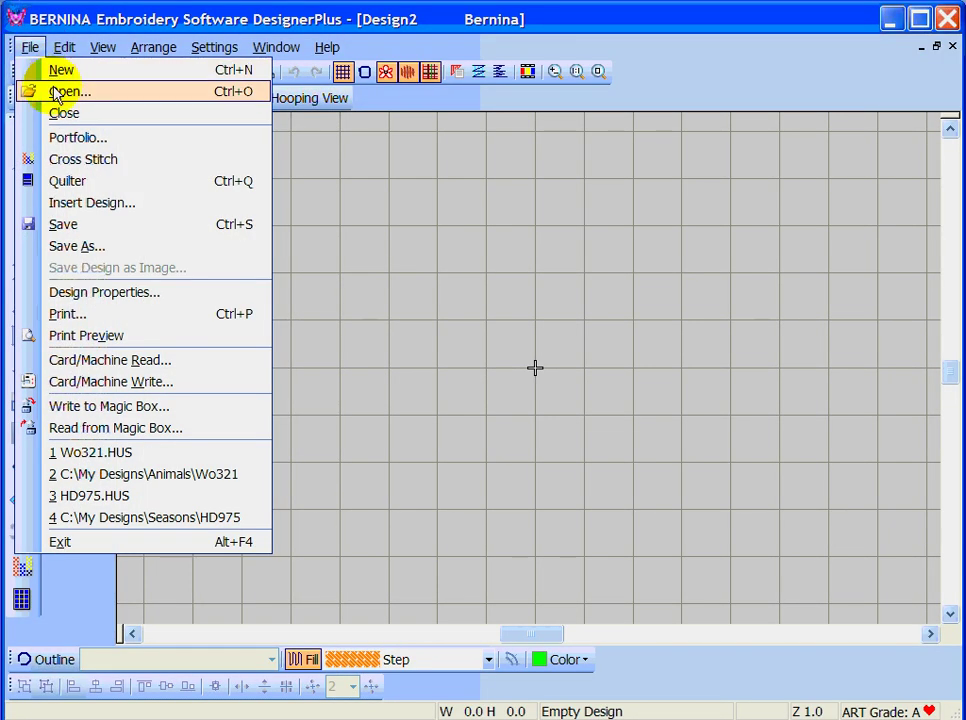
{"action": "left_click", "coordinate": [32, 89]}
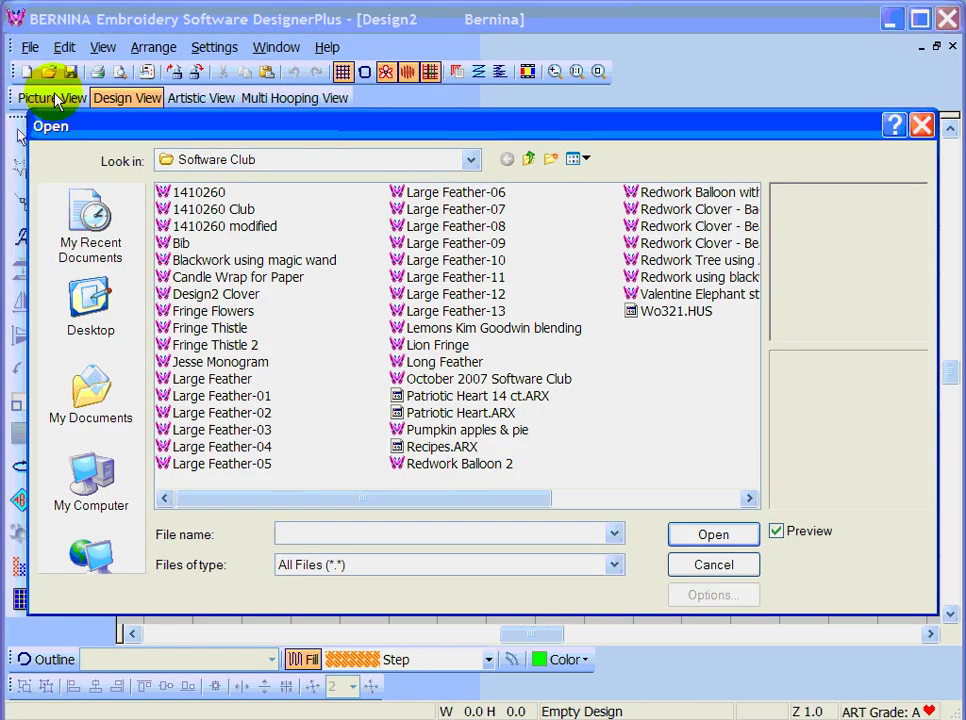
{"action": "left_click", "coordinate": [530, 159]}
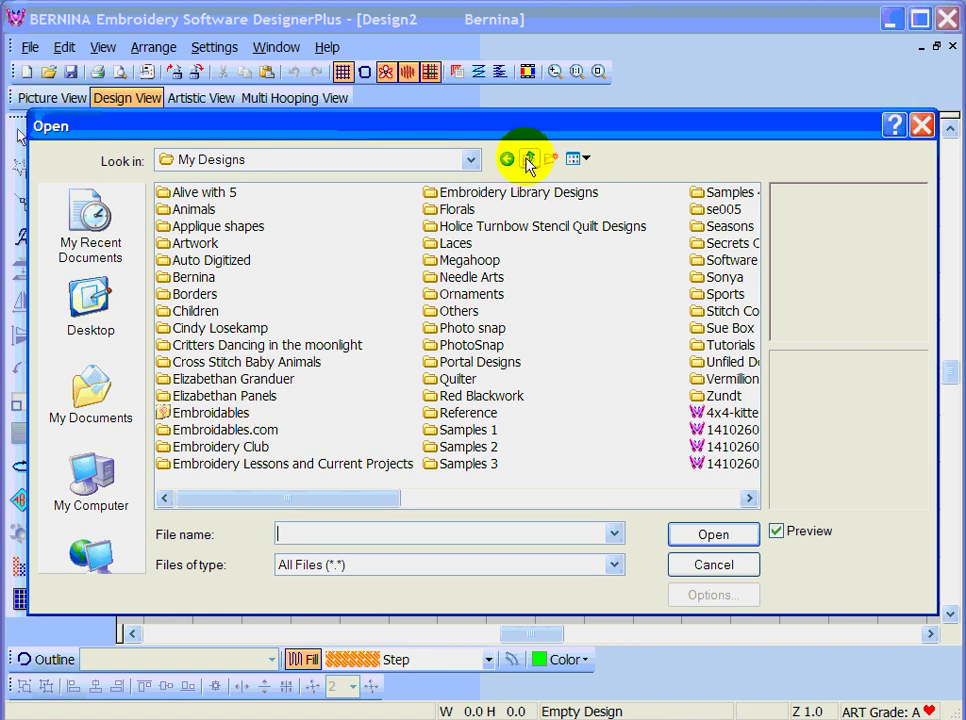
{"action": "double_click", "coordinate": [705, 226]}
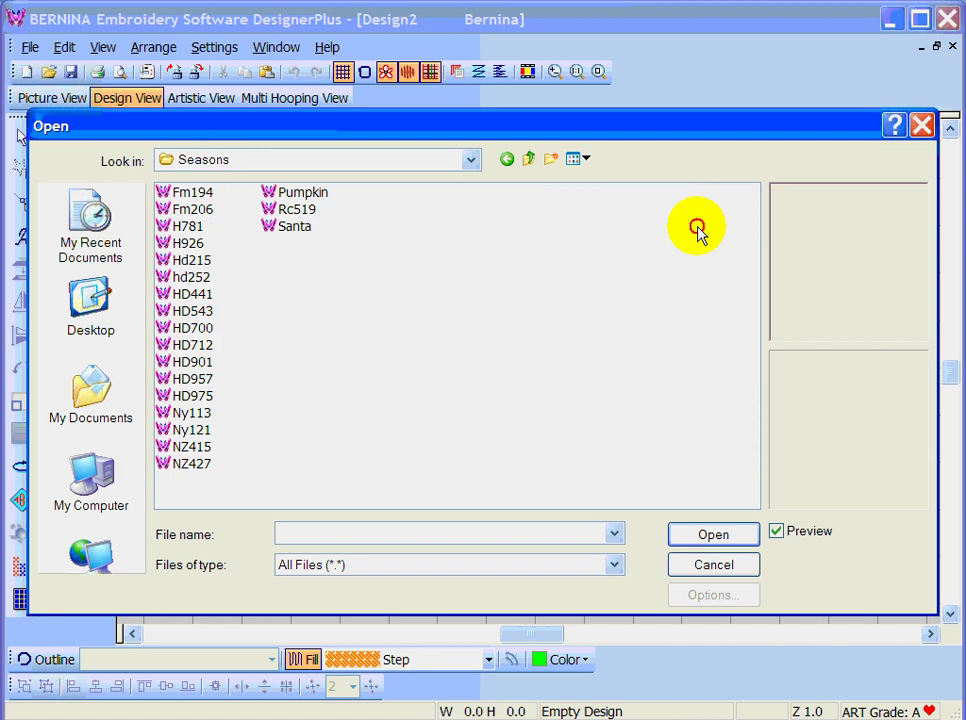
- Preview the designs in the Seasons folder and open the hearts design HD441
{"action": "left_click", "coordinate": [303, 195]}
{"action": "key", "text": "Down"}
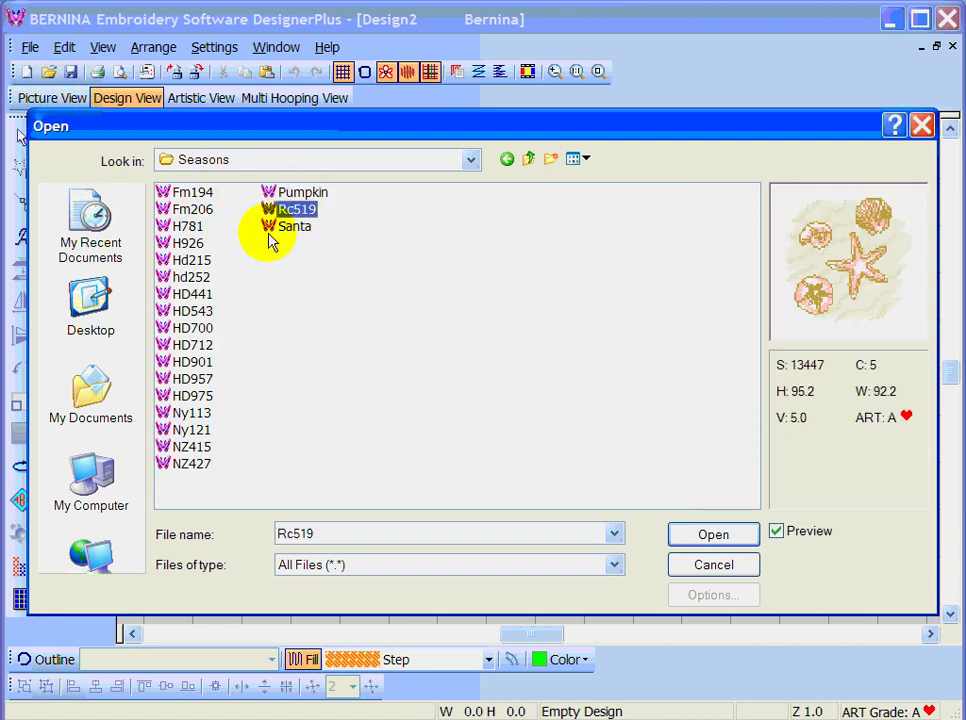
{"action": "key", "text": "Down"}
{"action": "key", "text": "Up"}
{"action": "key", "text": "Up"}
{"action": "key", "text": "Up"}
{"action": "key", "text": "Up"}
{"action": "key", "text": "Up"}
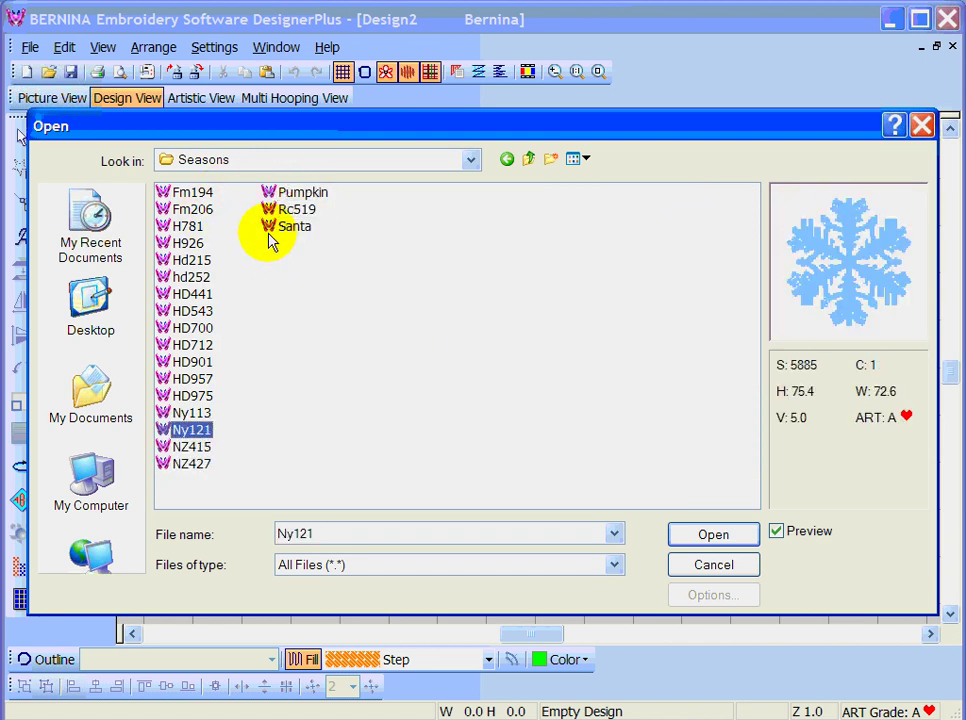
{"action": "key", "text": "Up"}
{"action": "key", "text": "Up"}
{"action": "key", "text": "Up"}
{"action": "key", "text": "Up"}
{"action": "key", "text": "Up"}
{"action": "key", "text": "Up"}
{"action": "key", "text": "Up"}
{"action": "key", "text": "Up"}
{"action": "key", "text": "Up"}
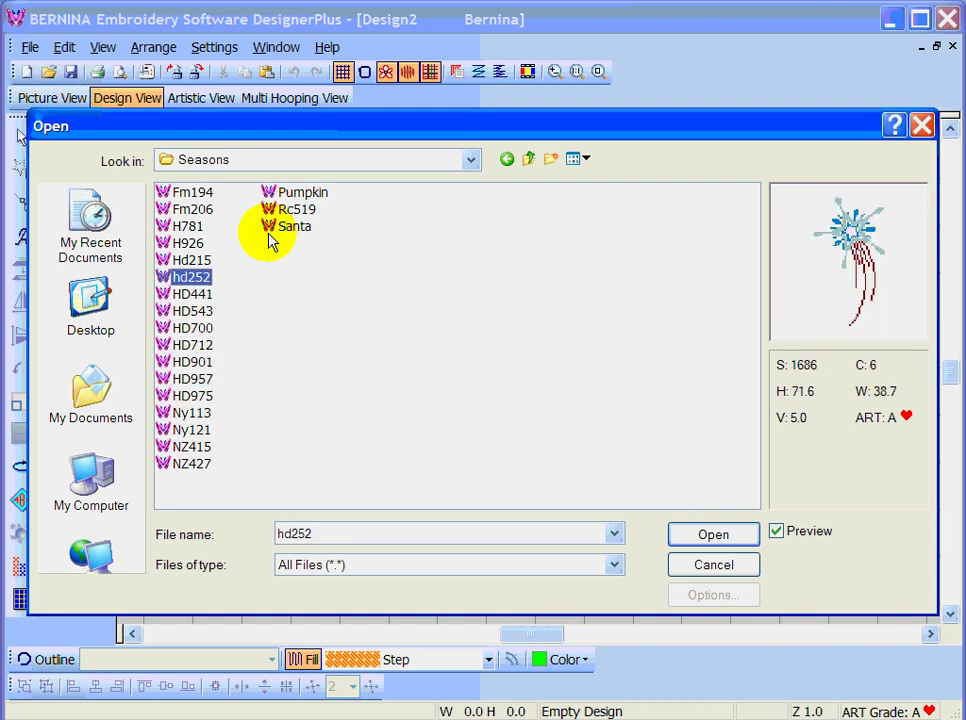
{"action": "key", "text": "Down"}
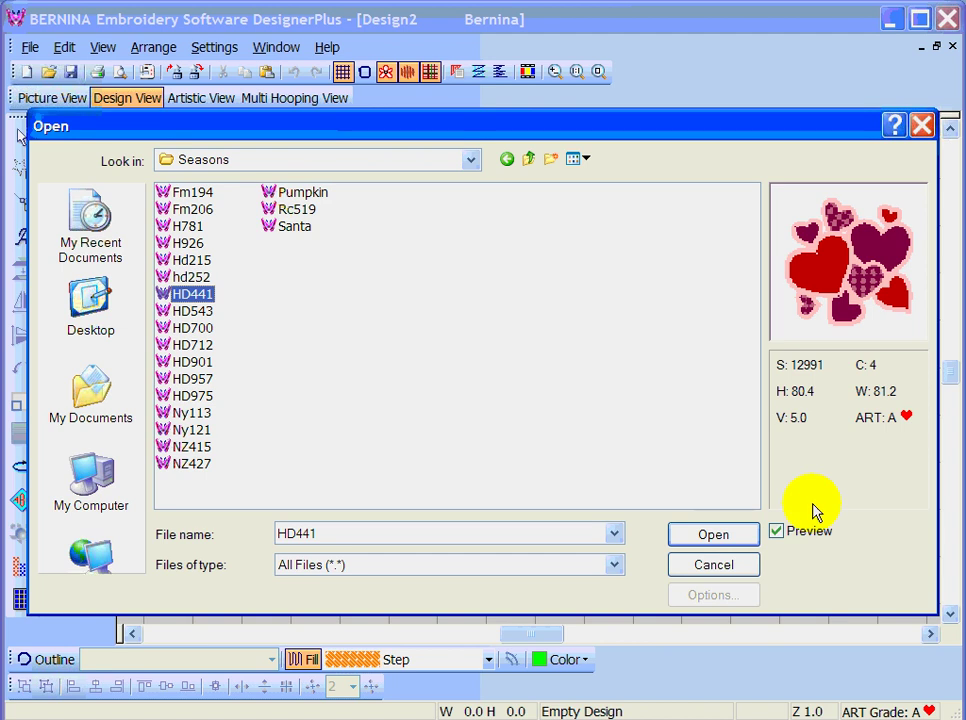
{"action": "left_click", "coordinate": [706, 536]}
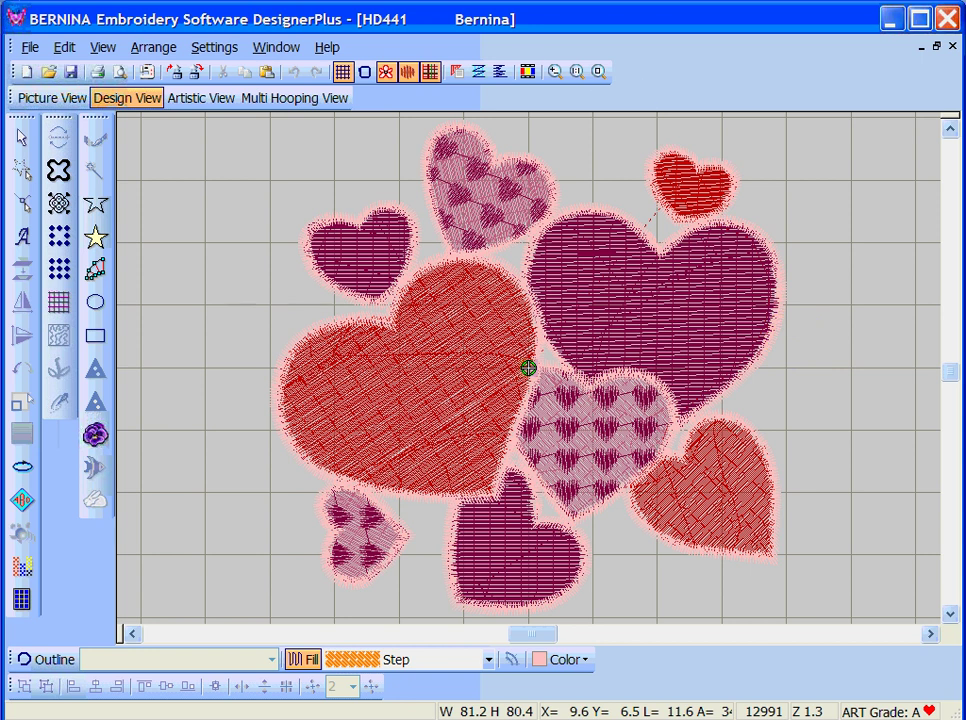
- Save the hearts design as HD441.HUS in Husqvarna/Viking (*.HUS) format in My Designs\Software Club
{"action": "left_click", "coordinate": [30, 47]}
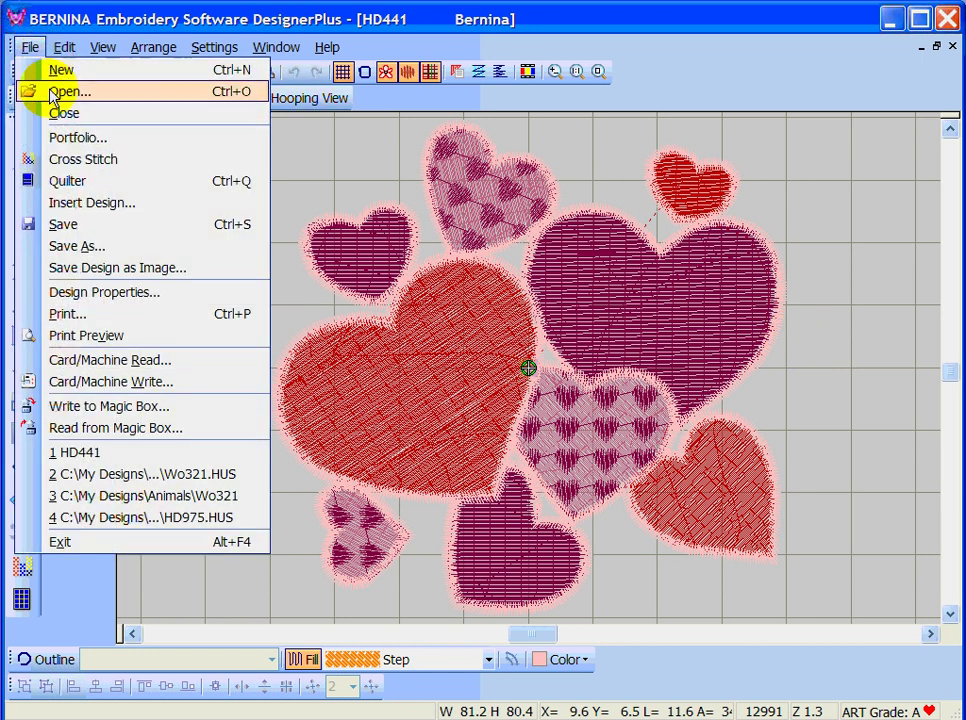
{"action": "left_click", "coordinate": [64, 246]}
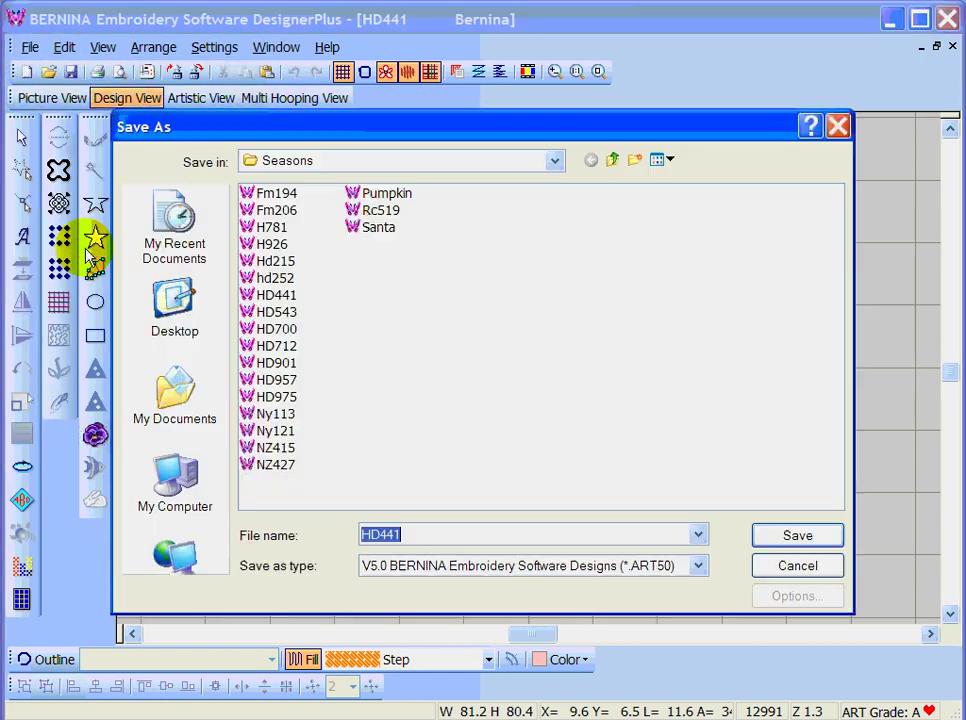
{"action": "left_click", "coordinate": [698, 565]}
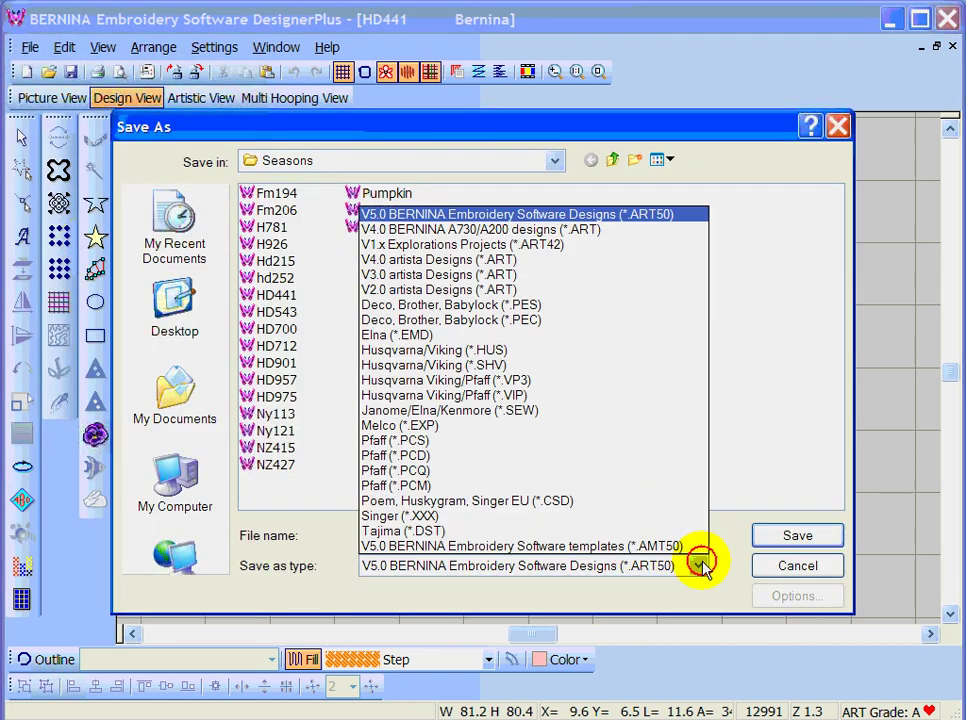
{"action": "left_click", "coordinate": [545, 350]}
{"action": "left_click", "coordinate": [611, 163]}
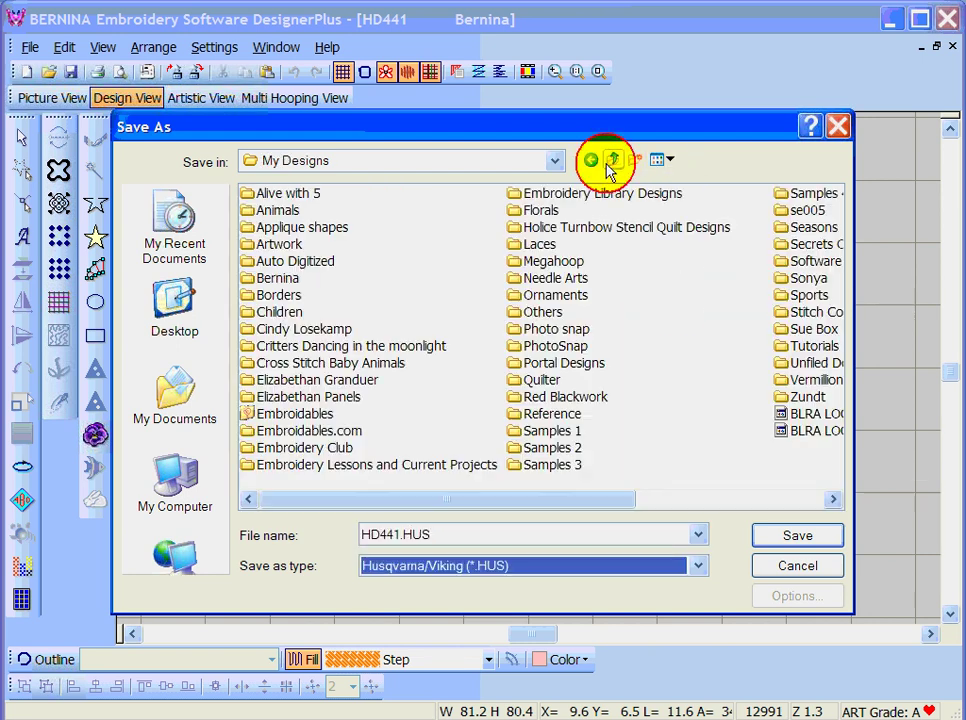
{"action": "double_click", "coordinate": [779, 263]}
{"action": "left_click", "coordinate": [785, 539]}
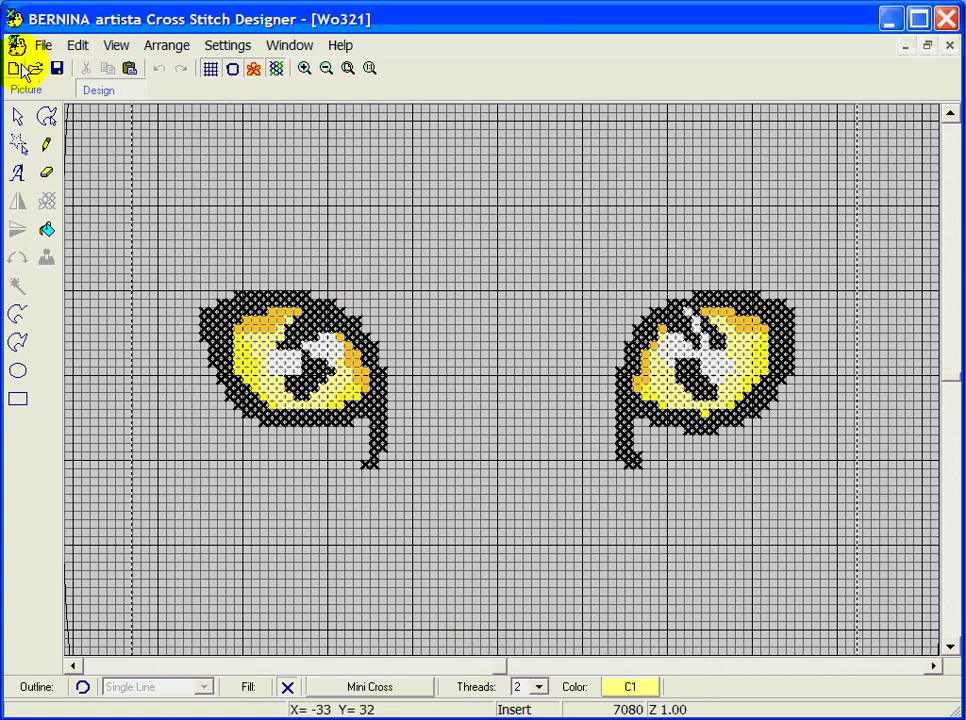
- In artista Cross Stitch Designer, start a new design, open HD441.HUS from the Software Club folder and show it at actual size
{"action": "left_click", "coordinate": [13, 70]}
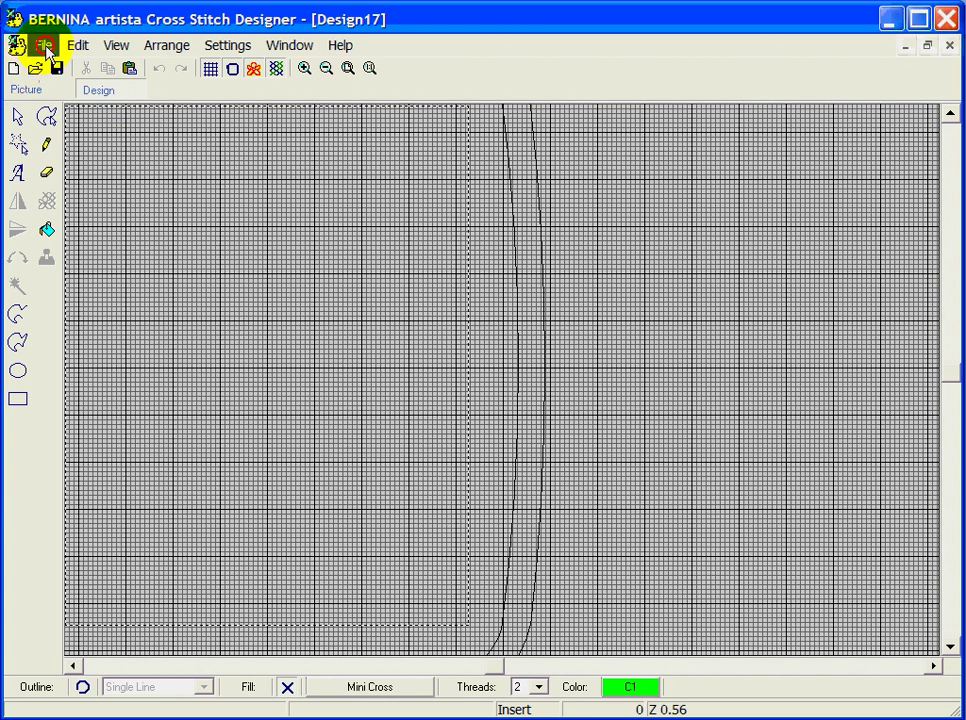
{"action": "left_click", "coordinate": [40, 45]}
{"action": "left_click", "coordinate": [50, 86]}
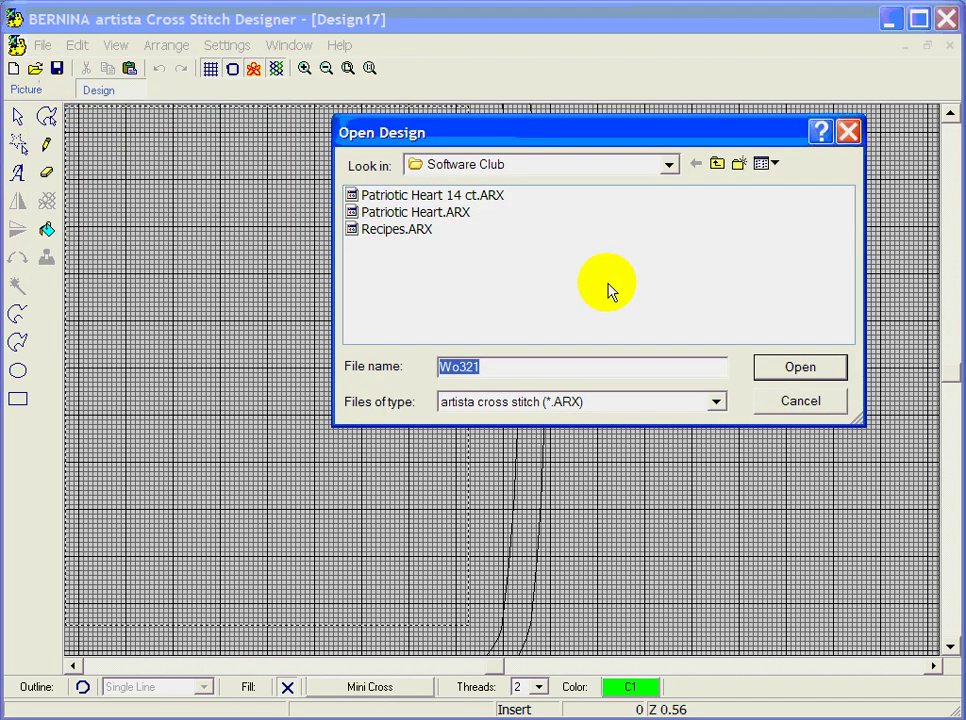
{"action": "left_click", "coordinate": [715, 403]}
{"action": "left_click", "coordinate": [604, 466]}
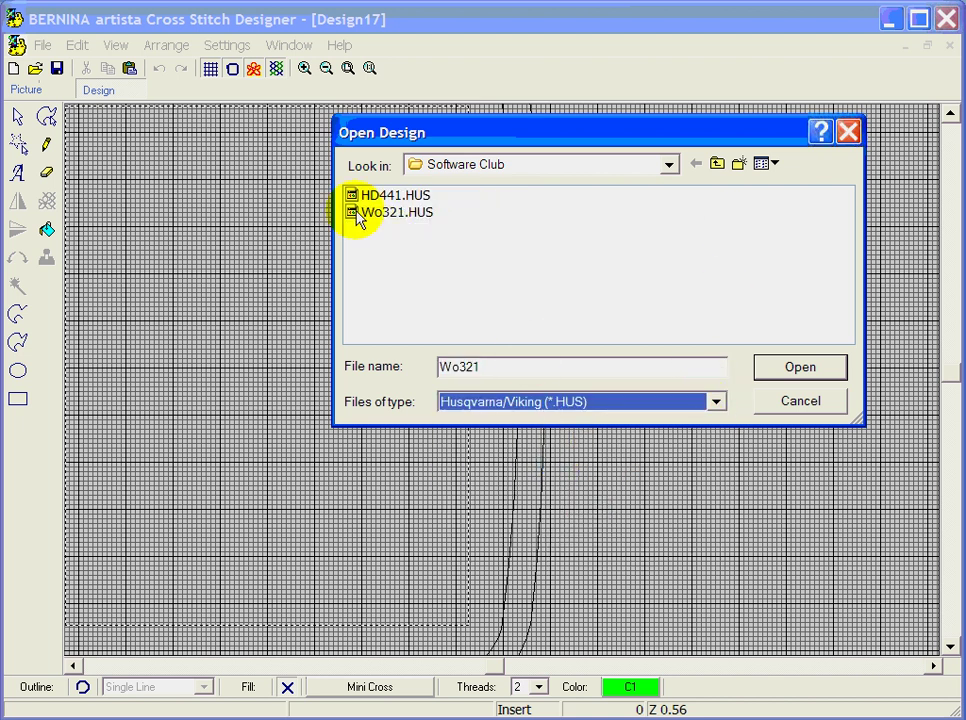
{"action": "left_click", "coordinate": [390, 196]}
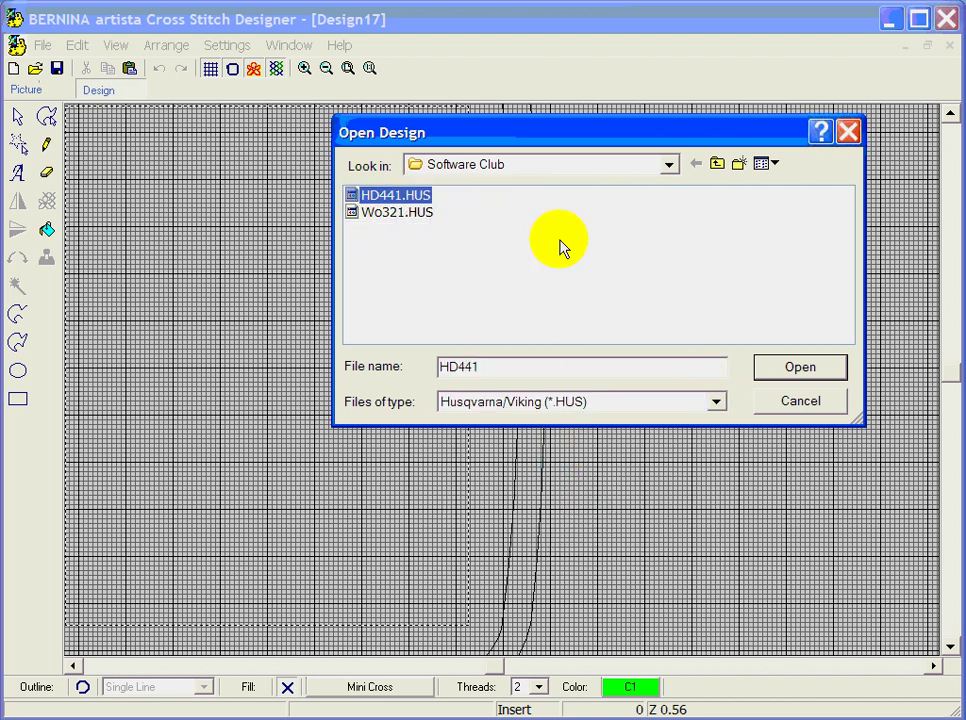
{"action": "left_click", "coordinate": [802, 369]}
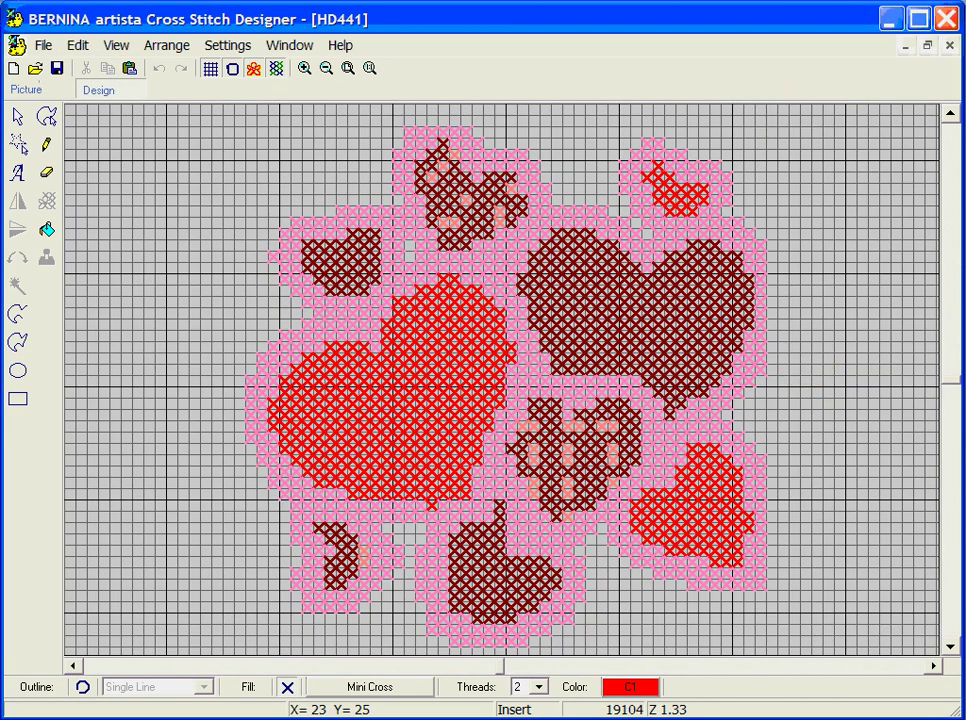
{"action": "left_click", "coordinate": [369, 68]}
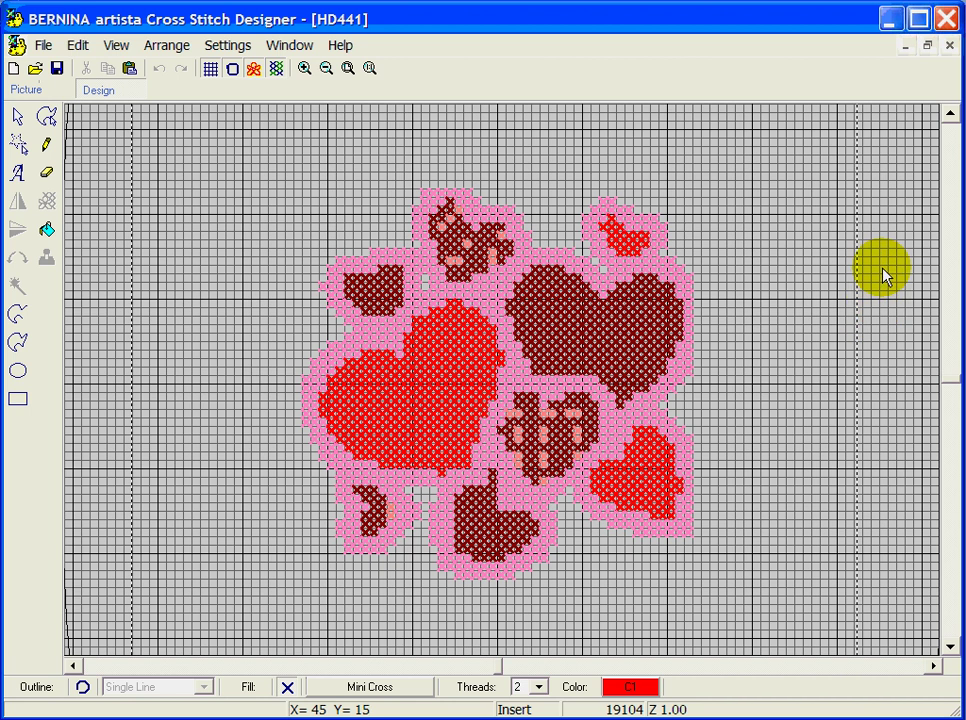
- Close the HD441 cross stitch design and switch to the open Wo321 eyes design
{"action": "left_click", "coordinate": [948, 45]}
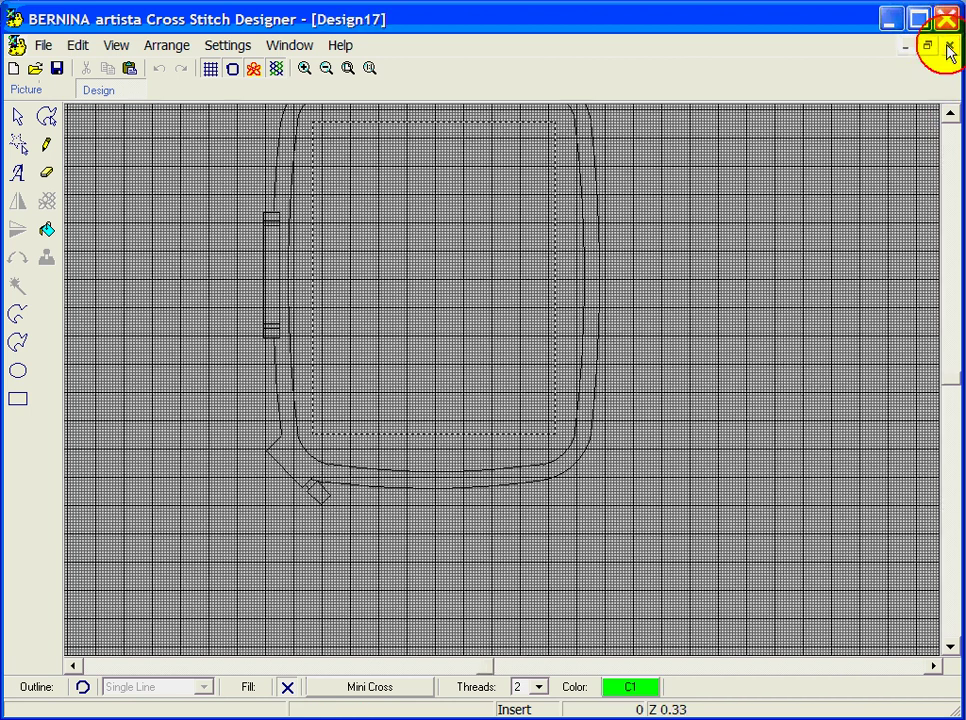
{"action": "left_click", "coordinate": [272, 45]}
{"action": "left_click", "coordinate": [308, 174]}
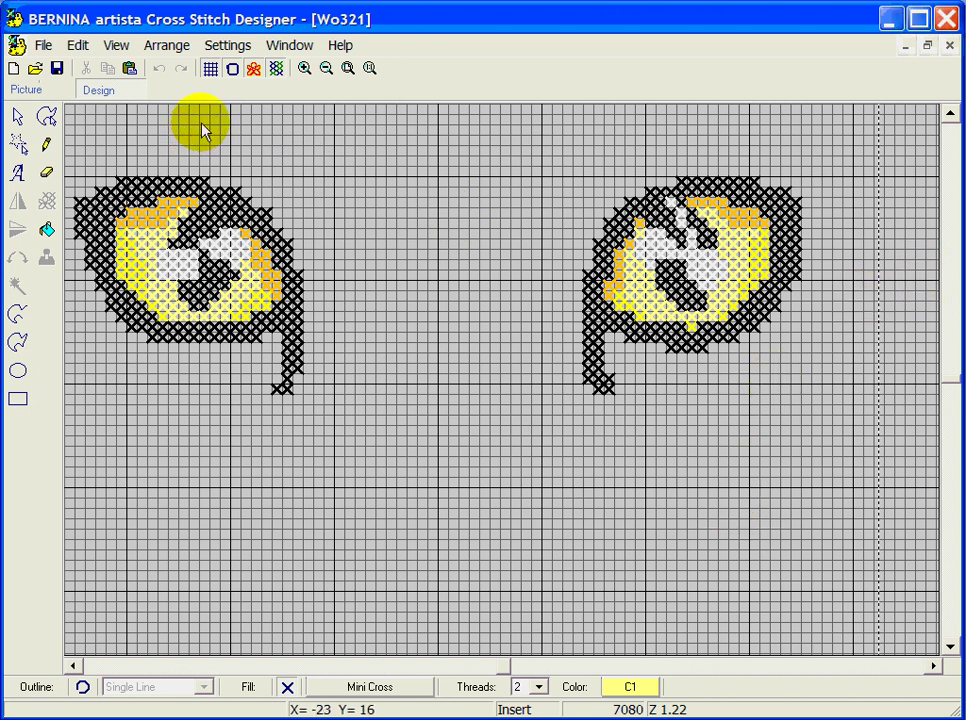
- Save the eyes design as Animal Eyes in artista cross stitch (*.ARX) format in the Software Club folder
{"action": "left_click", "coordinate": [45, 46]}
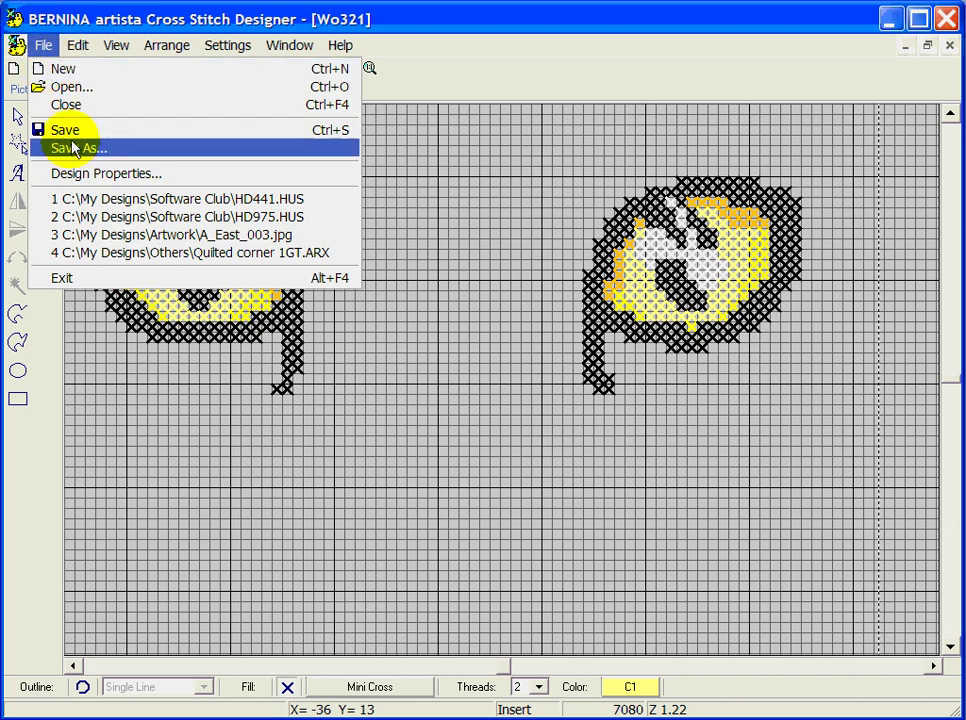
{"action": "left_click", "coordinate": [55, 147]}
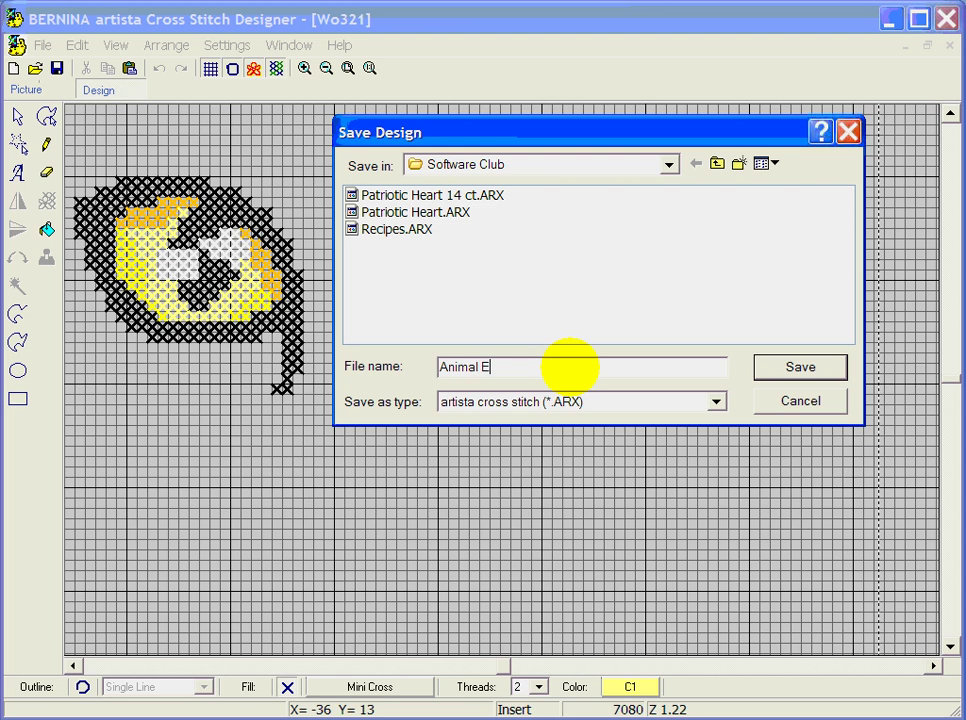
{"action": "type", "text": "Animal Eyes"}
{"action": "key", "text": "Return"}
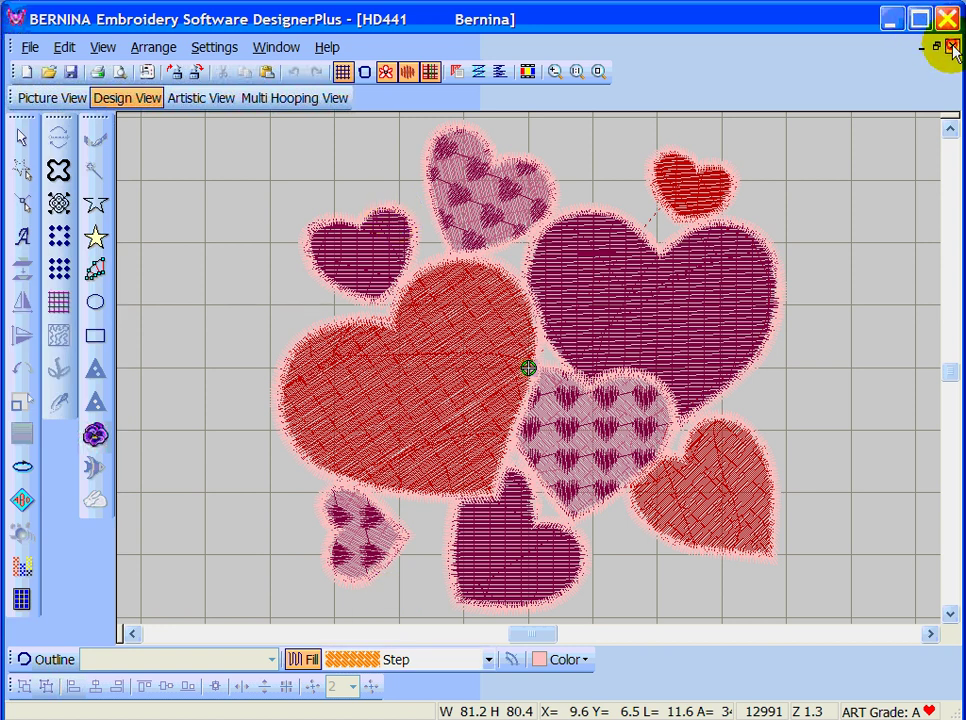
- Close the HD441 hearts design and open the cross stitch file Animal Eyes.ARX from the Software Club folder, displayed in Artistic View
{"action": "left_click", "coordinate": [952, 47]}
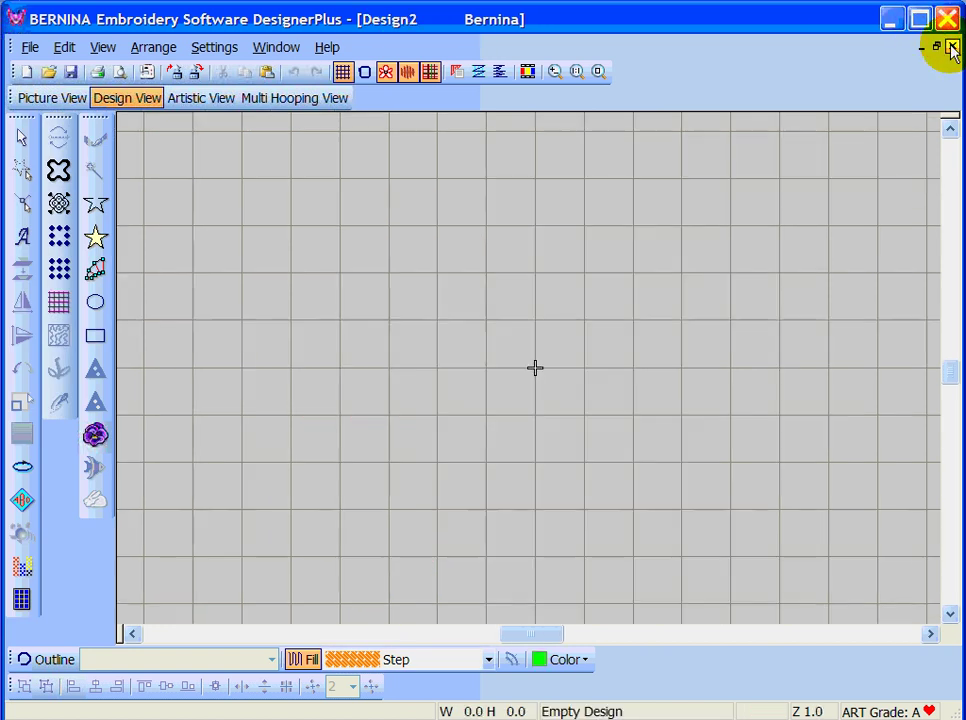
{"action": "left_click", "coordinate": [49, 72]}
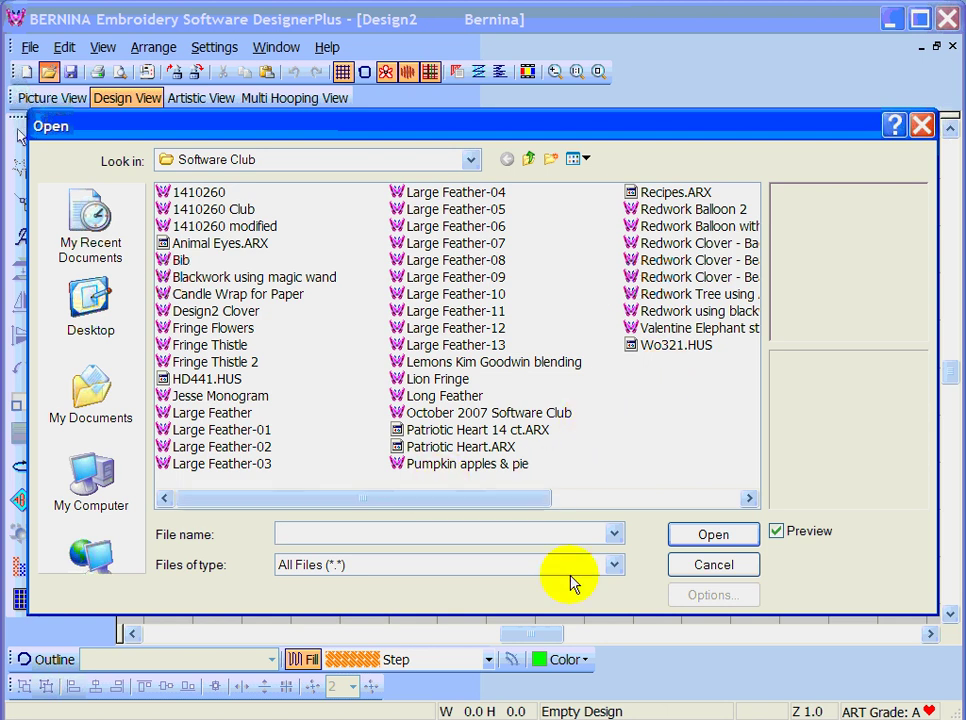
{"action": "left_click", "coordinate": [618, 566]}
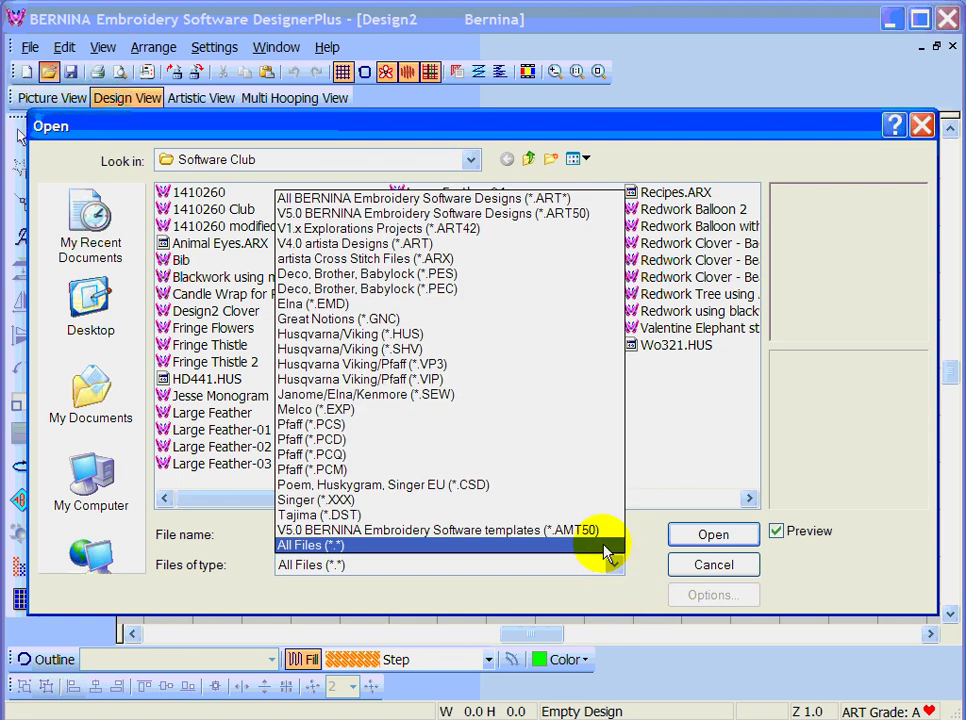
{"action": "left_click", "coordinate": [505, 260]}
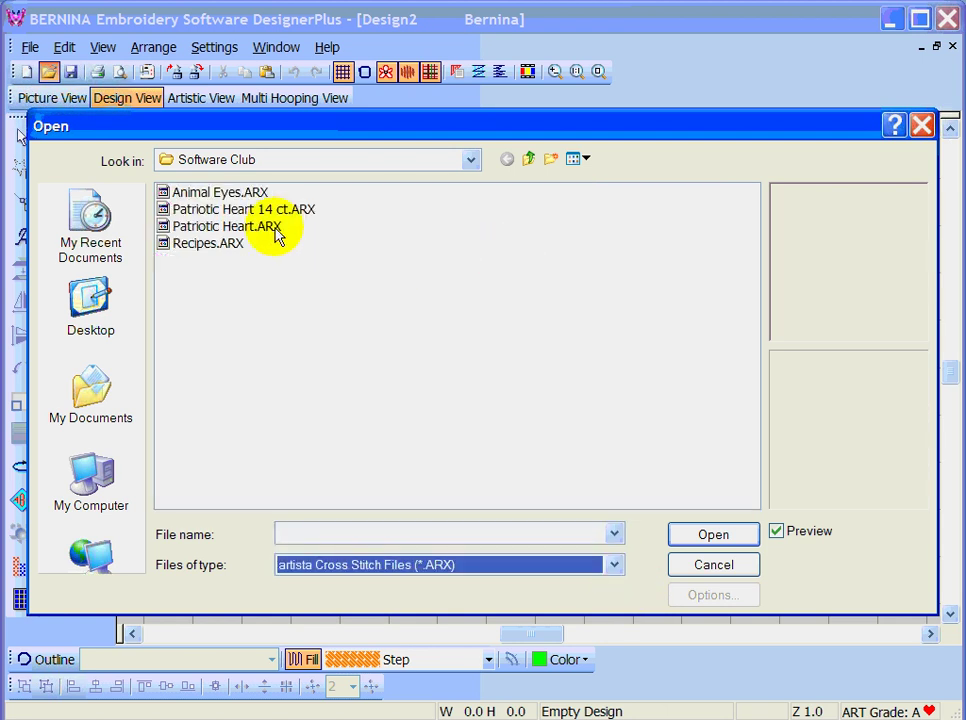
{"action": "left_click", "coordinate": [170, 193]}
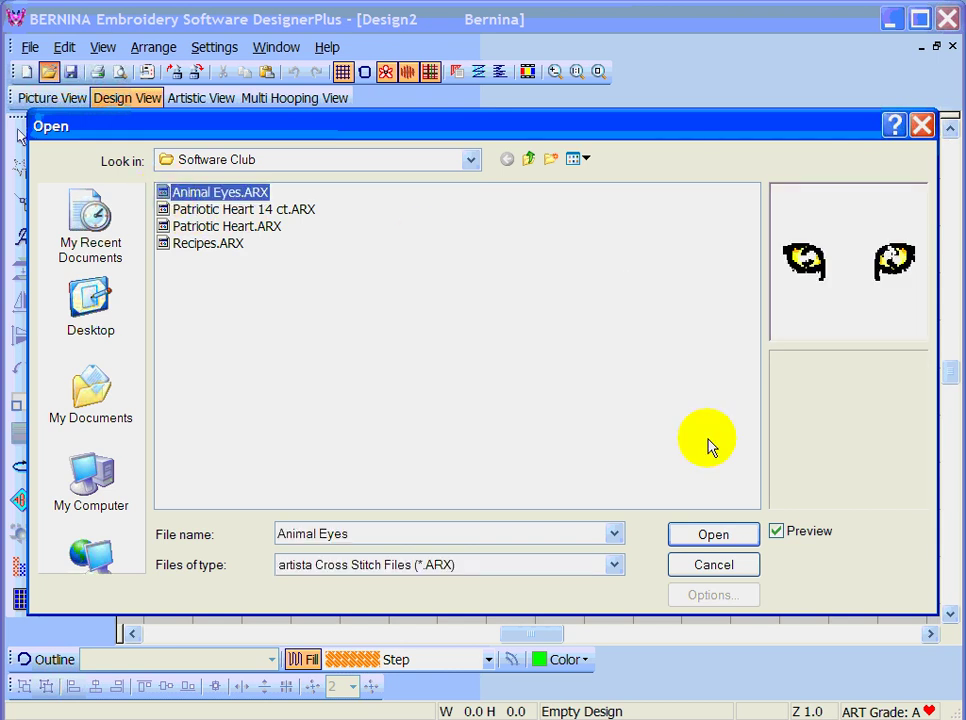
{"action": "left_click", "coordinate": [716, 535]}
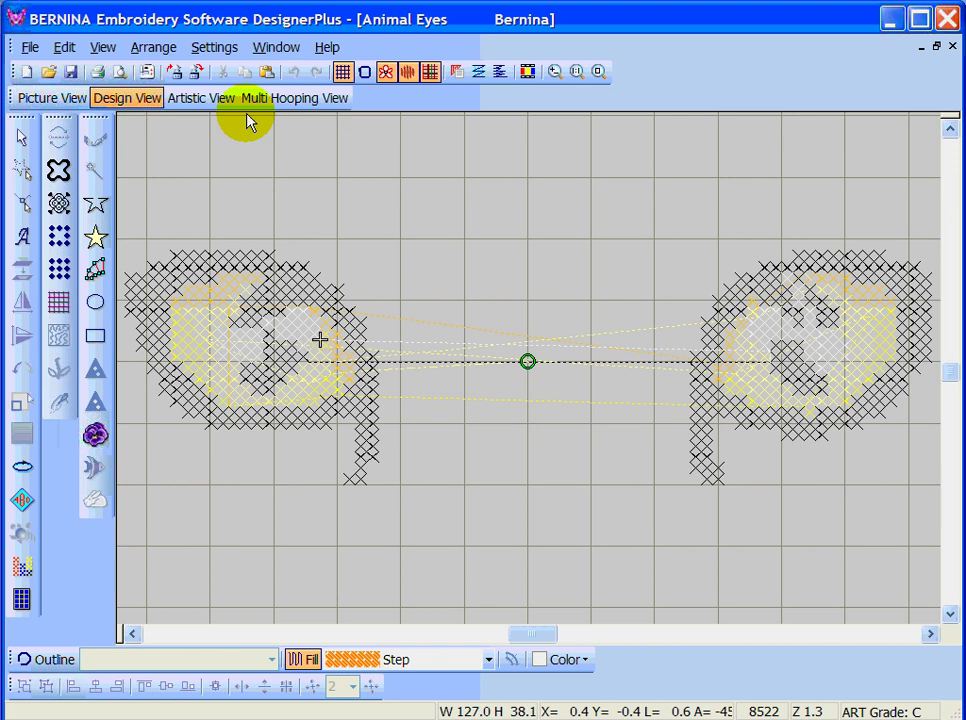
{"action": "left_click", "coordinate": [204, 101]}
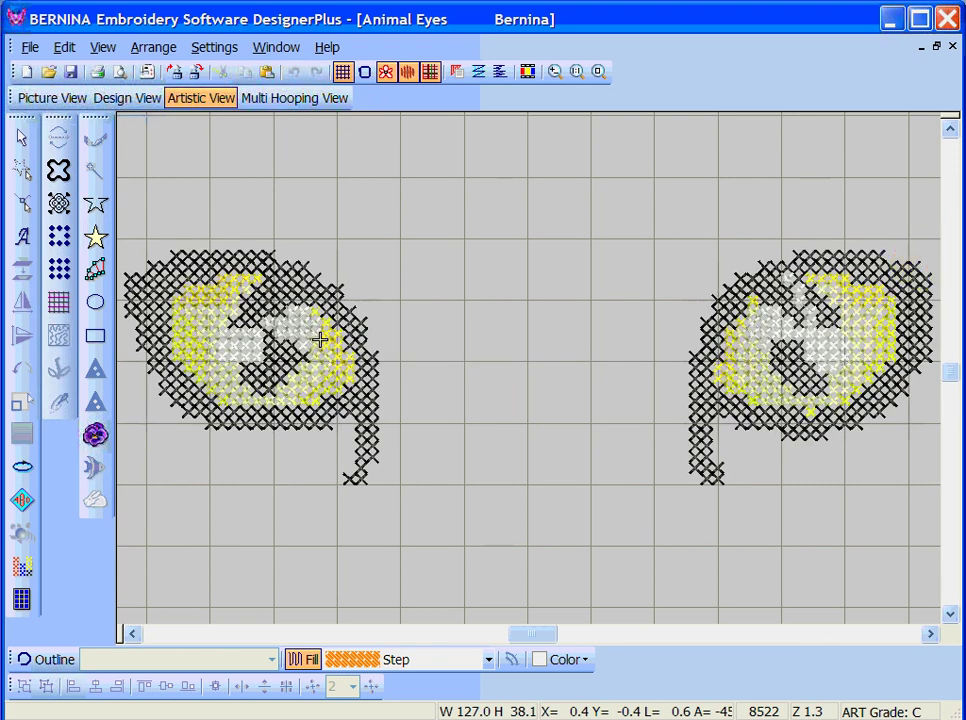
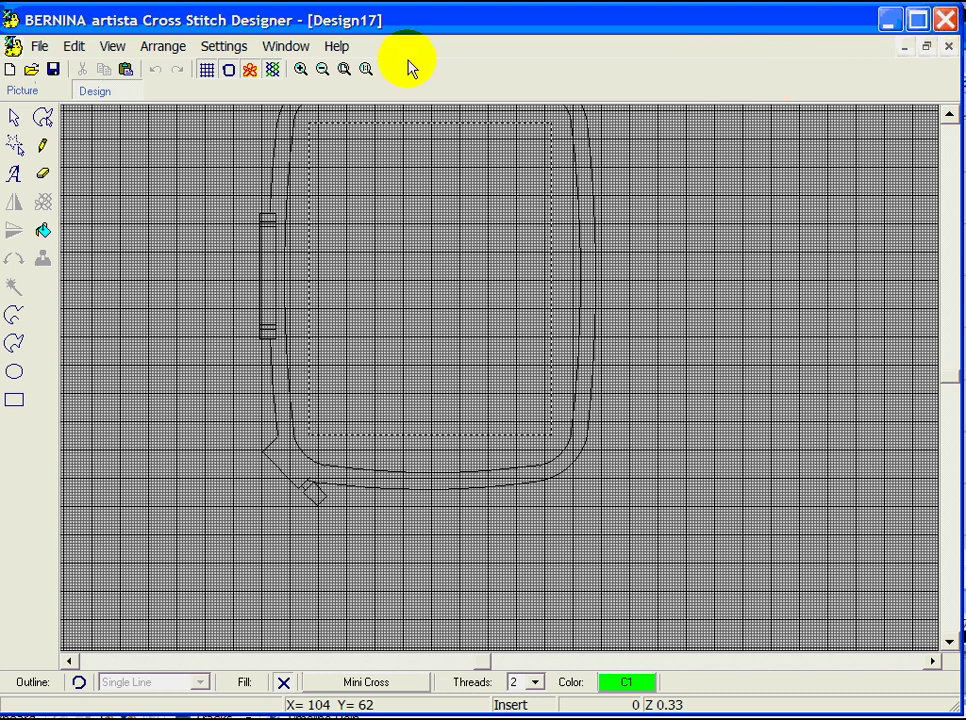
- In artista Cross Stitch Designer, open Patriotic Heart.ARX from the Software Club folder
{"action": "left_click", "coordinate": [40, 46]}
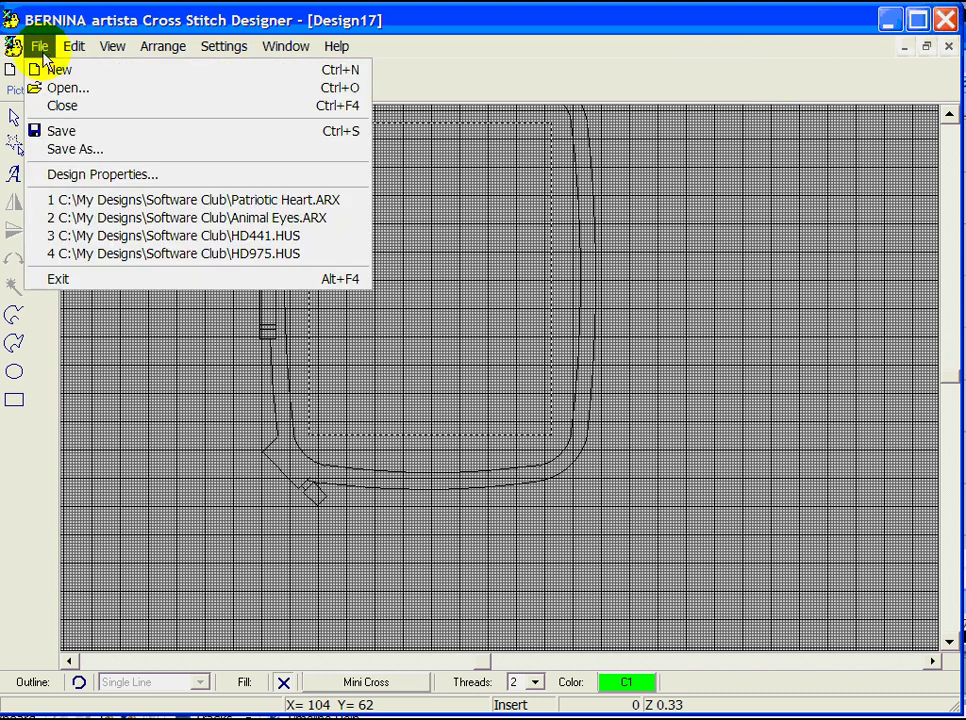
{"action": "left_click", "coordinate": [50, 88]}
{"action": "left_click", "coordinate": [405, 229]}
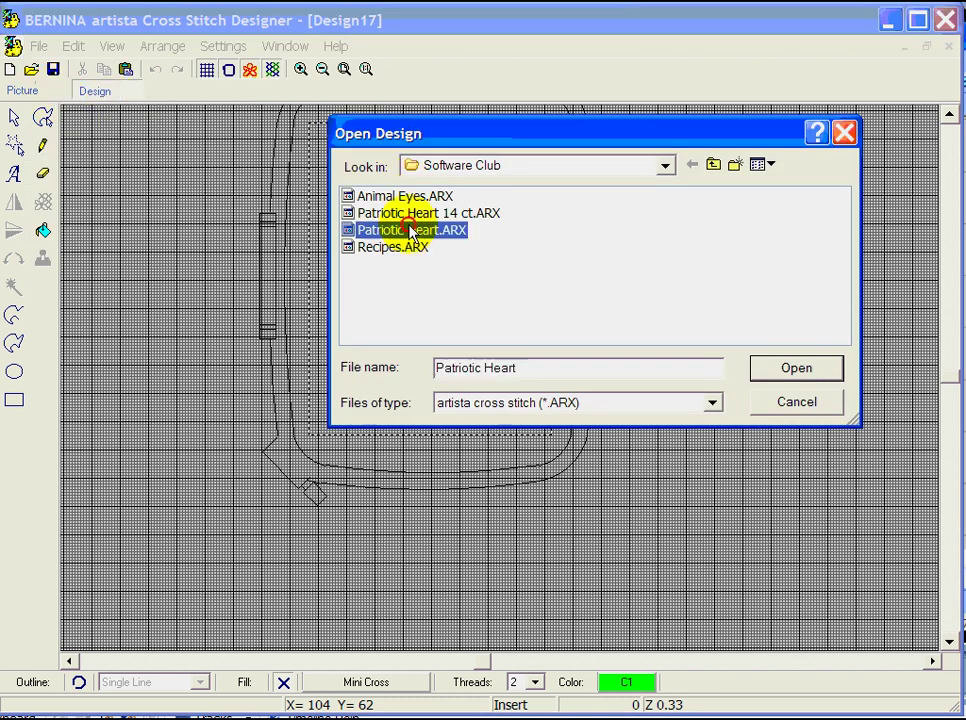
{"action": "left_click", "coordinate": [800, 366]}
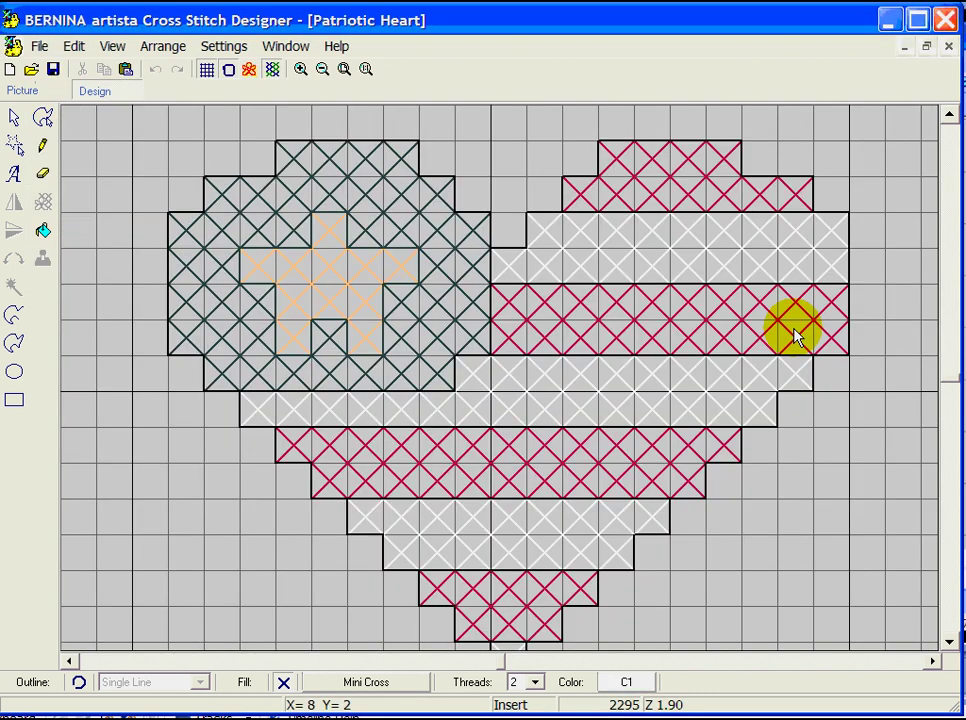
- Set the Patriotic Heart design's fabric count to 14 stitches per inch
{"action": "left_click", "coordinate": [218, 48]}
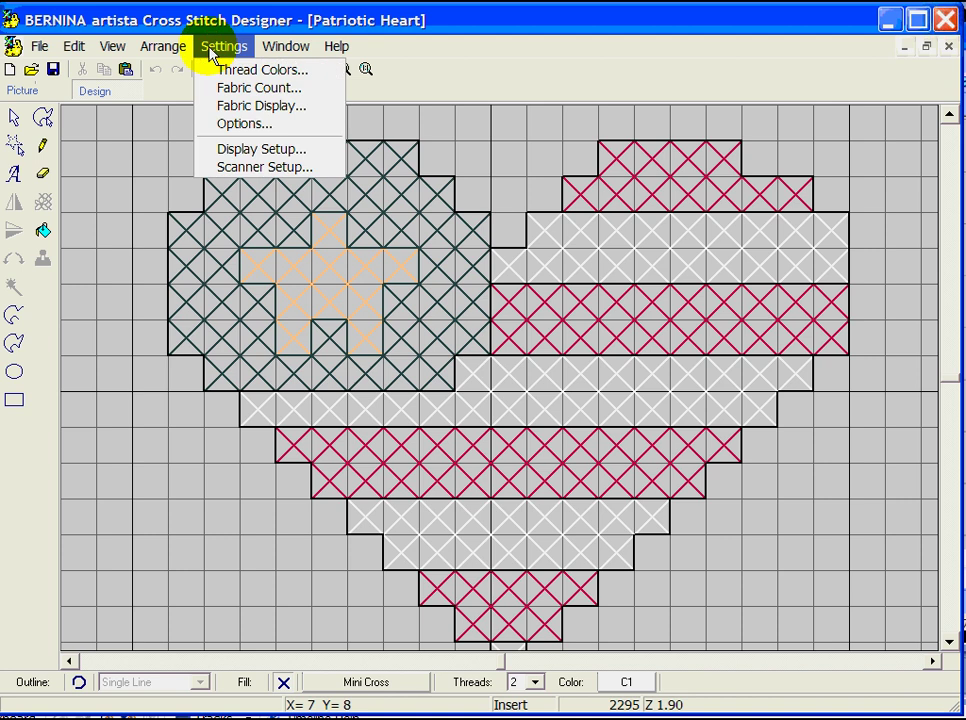
{"action": "left_click", "coordinate": [245, 88]}
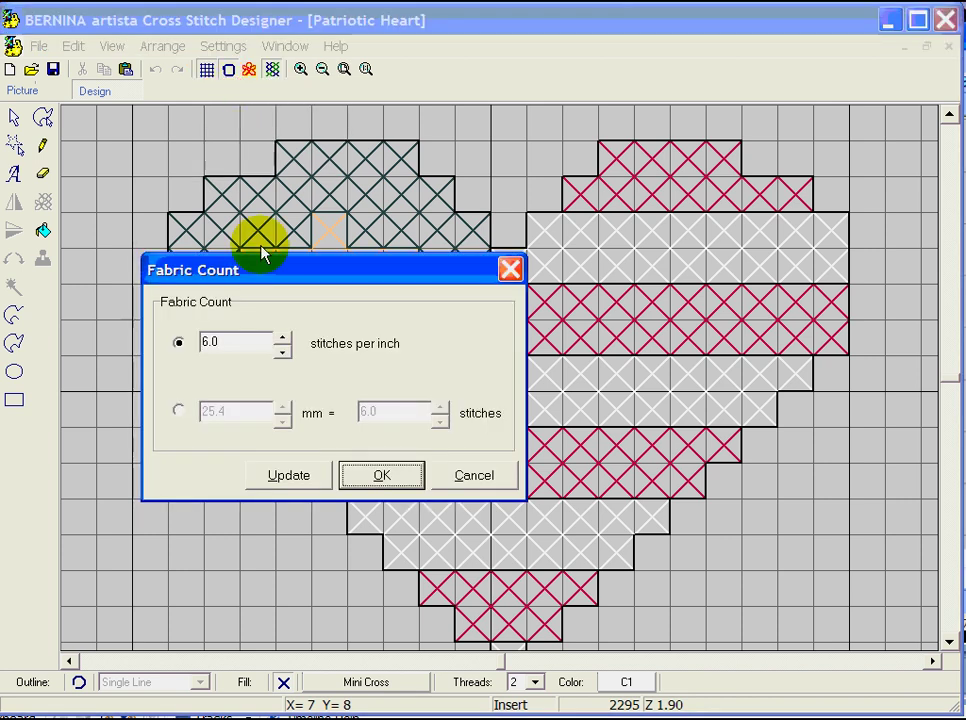
{"action": "double_click", "coordinate": [235, 347]}
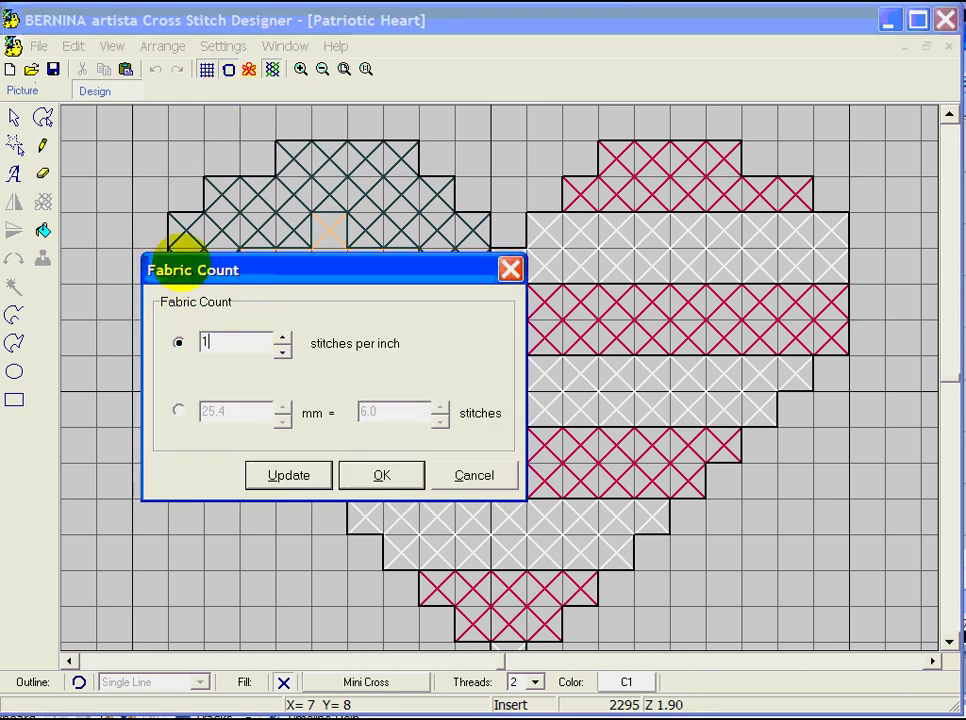
{"action": "type", "text": "14"}
{"action": "left_click", "coordinate": [403, 482]}
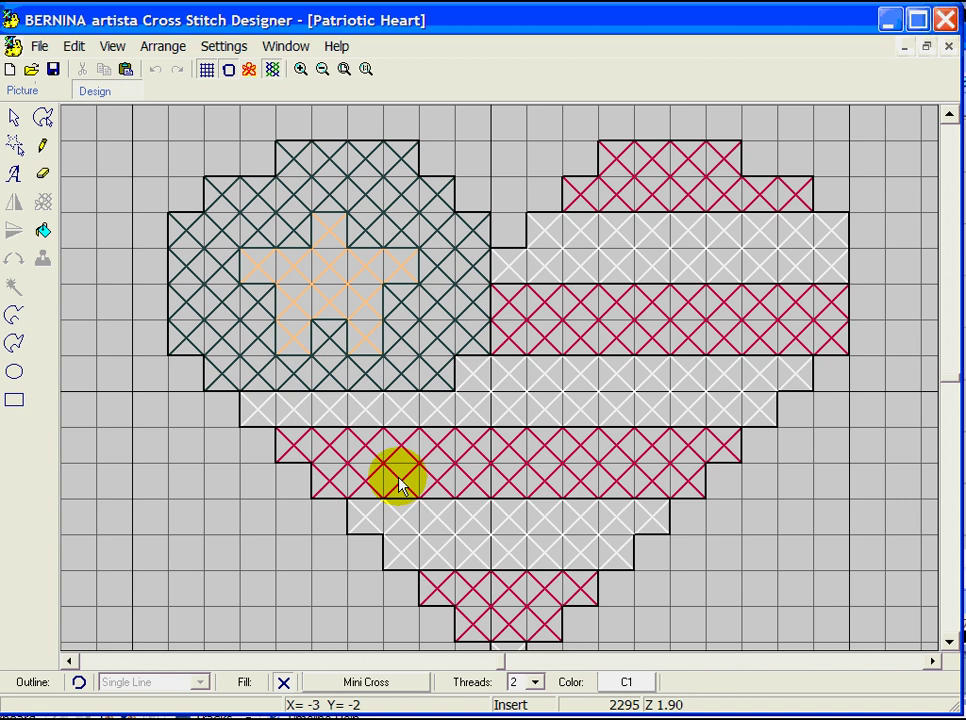
{"action": "left_click", "coordinate": [38, 48]}
{"action": "left_click", "coordinate": [78, 149]}
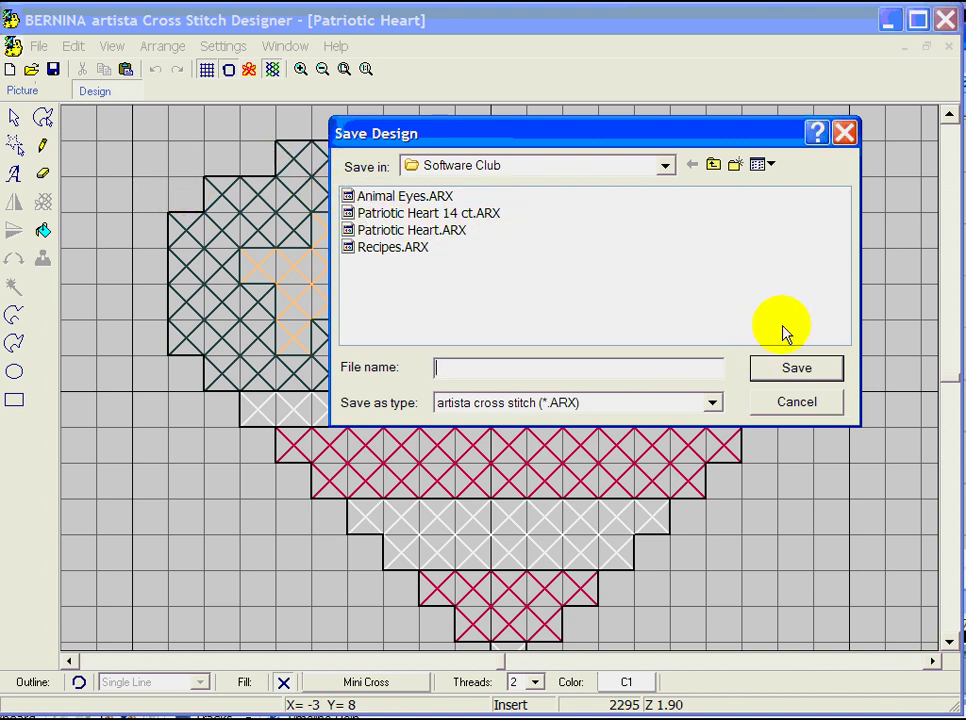
{"action": "left_click", "coordinate": [846, 132]}
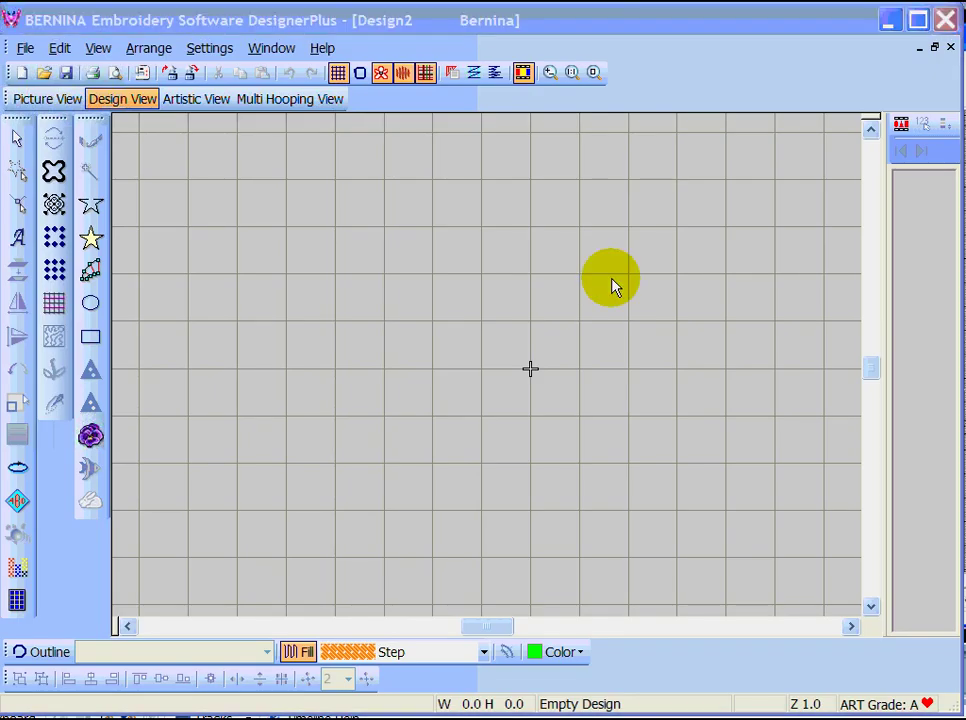
- Switch to BERNINA Embroidery Software DesignerPlus and open Patriotic Heart 14 ct.ARX from the Software Club folder
{"action": "left_click", "coordinate": [26, 47]}
{"action": "left_click", "coordinate": [82, 90]}
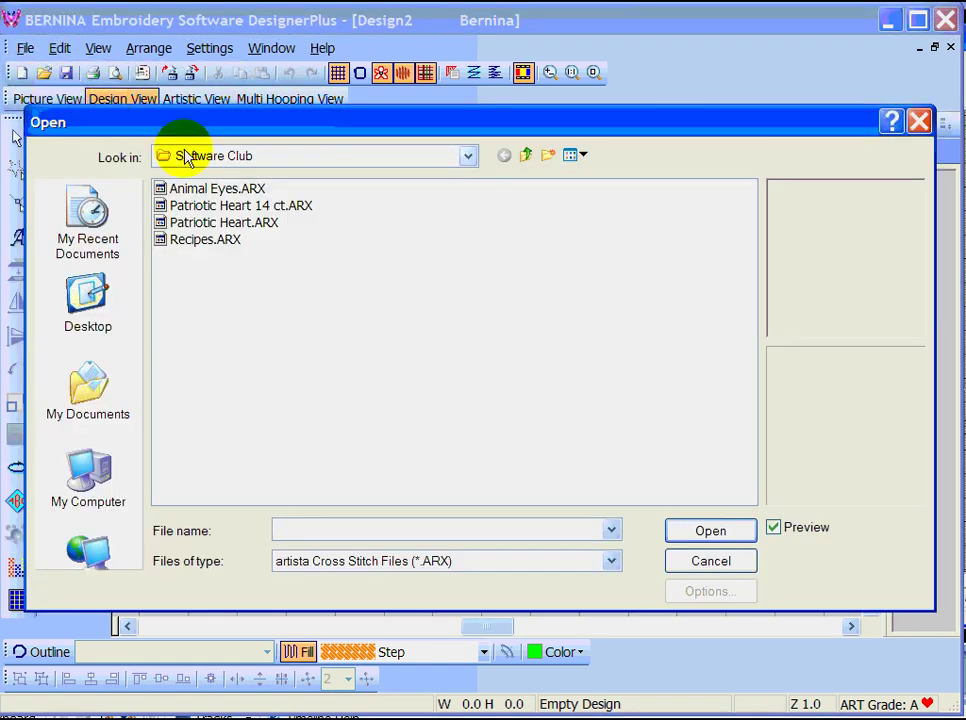
{"action": "left_click", "coordinate": [245, 204]}
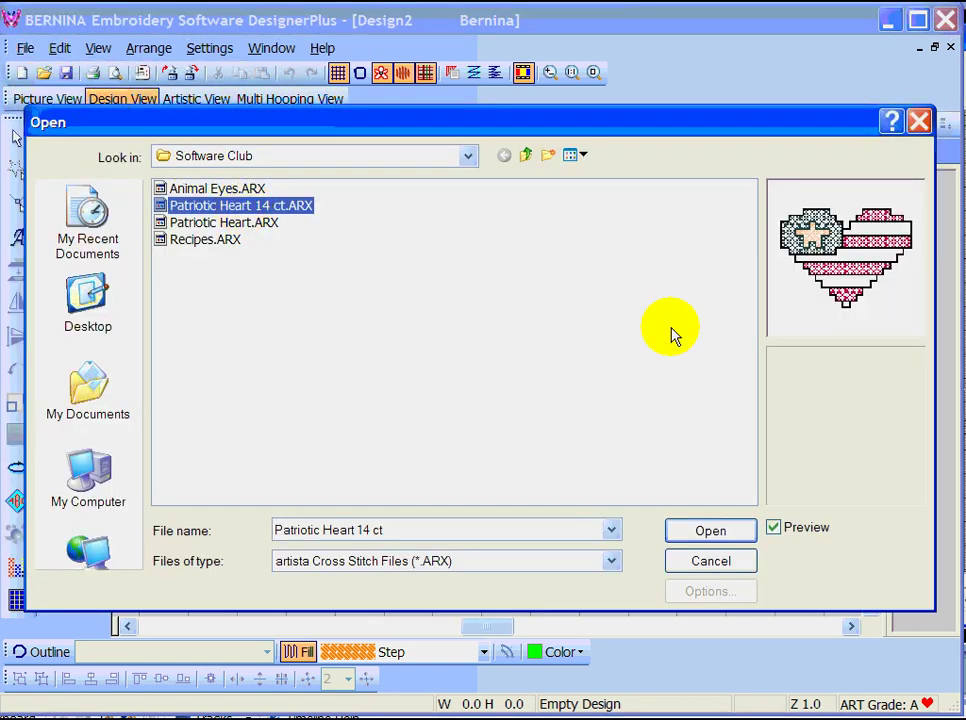
{"action": "left_click", "coordinate": [736, 533]}
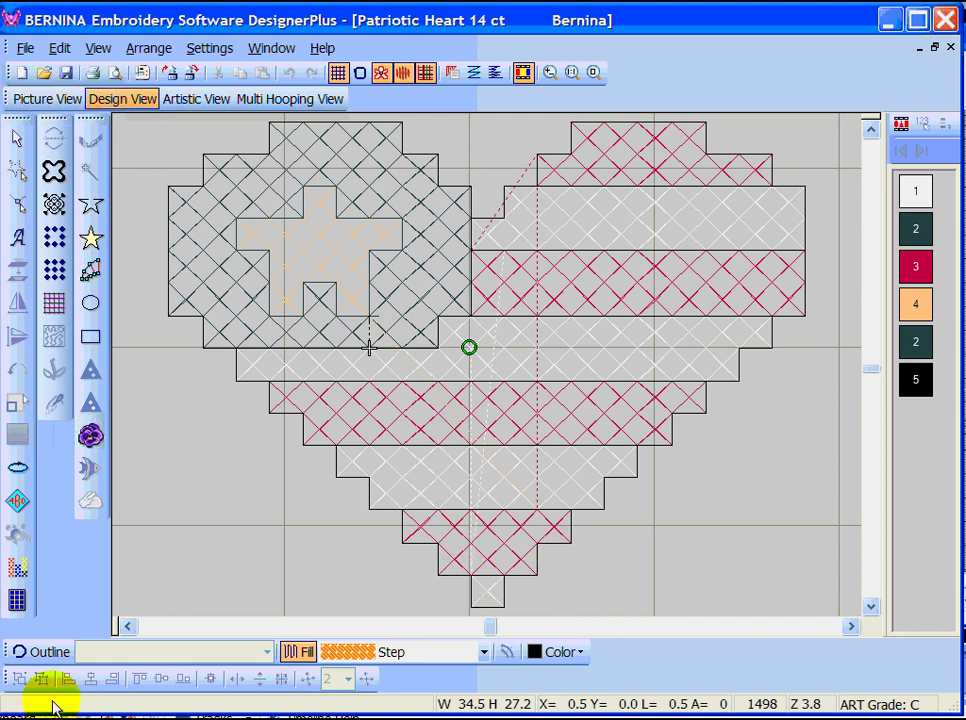
- Make Single outline the current stitch with a length of 4.5 mm, and check that tie-in and tie-off are on
{"action": "left_click", "coordinate": [26, 651]}
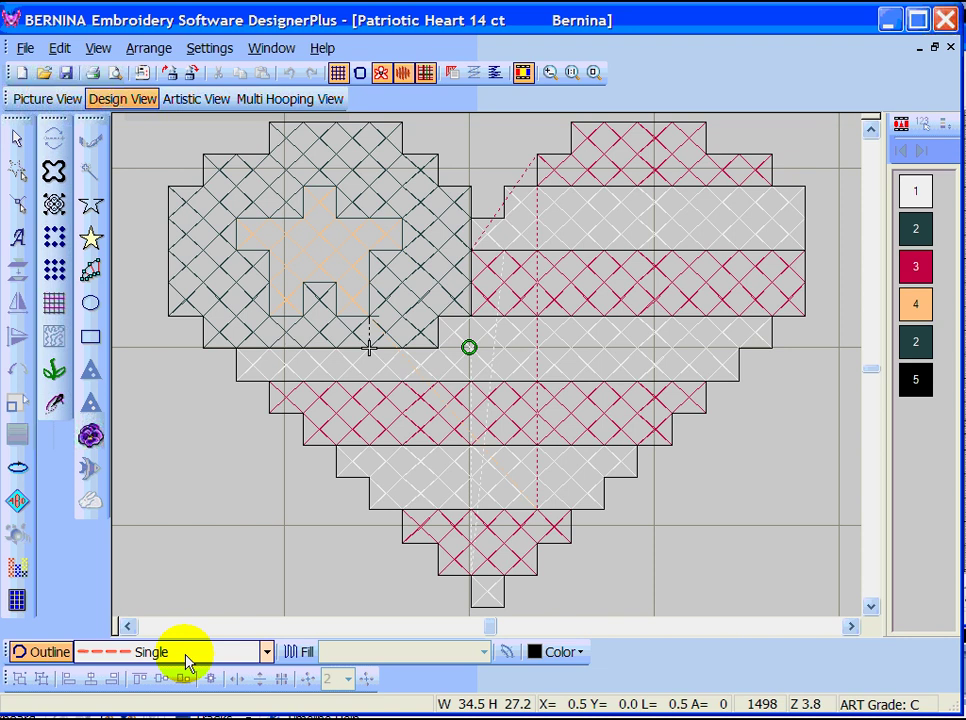
{"action": "left_click", "coordinate": [451, 74]}
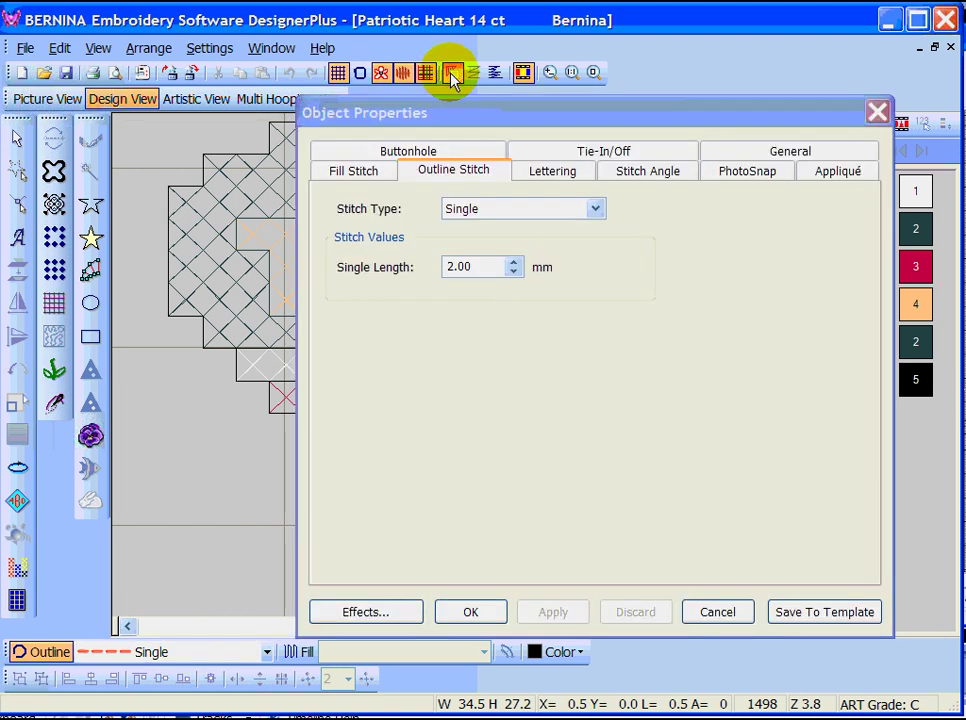
{"action": "left_click_drag", "start_coordinate": [487, 265], "coordinate": [423, 259]}
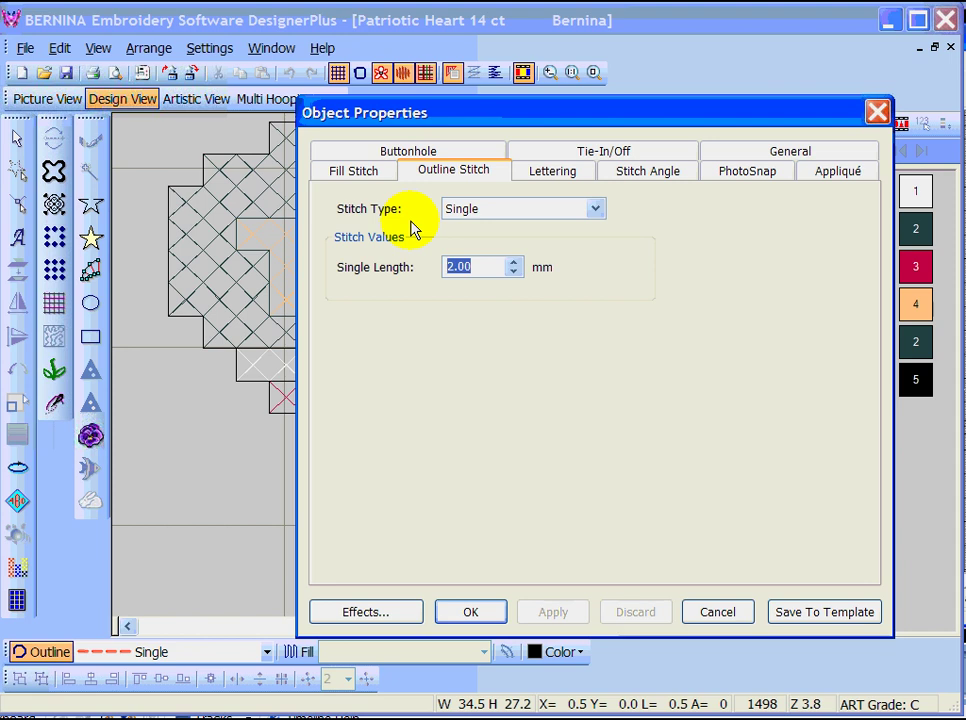
{"action": "type", "text": "4.5"}
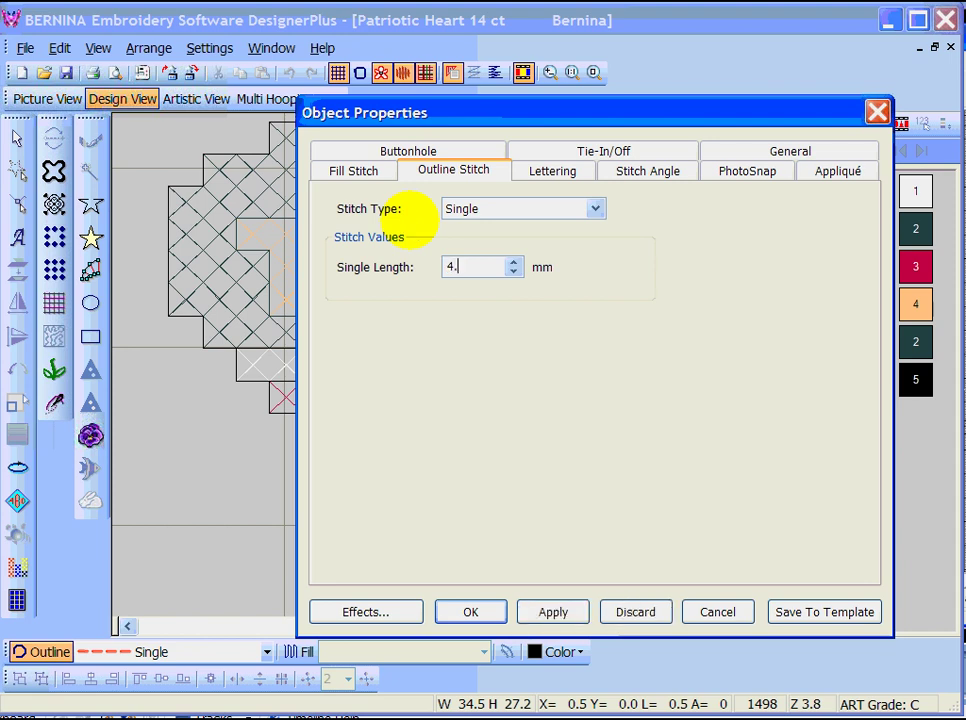
{"action": "left_click", "coordinate": [606, 158]}
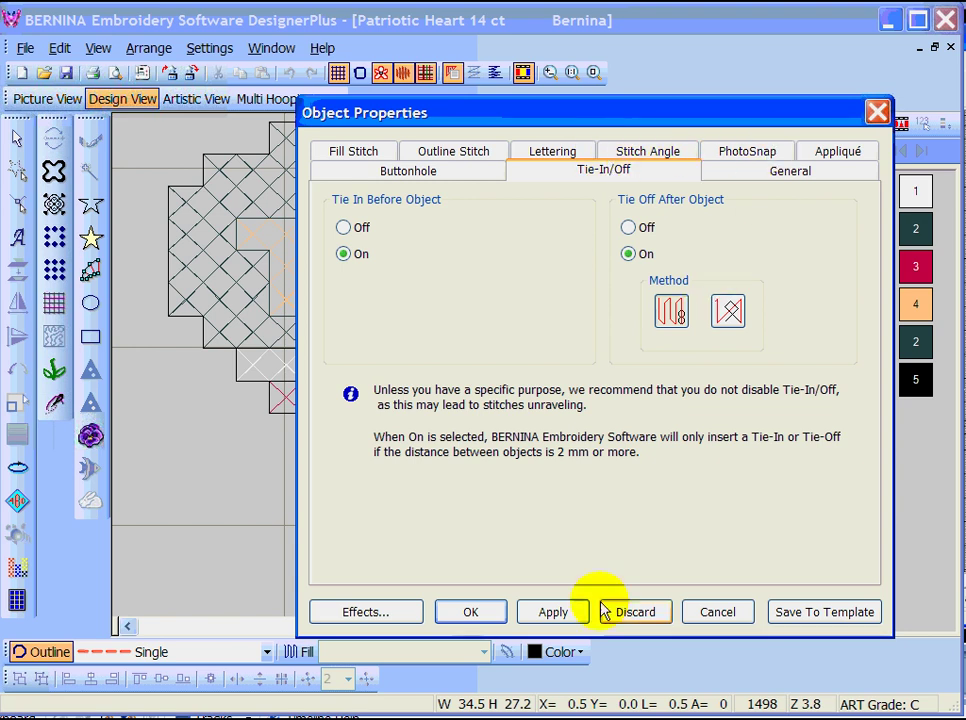
{"action": "left_click", "coordinate": [468, 617]}
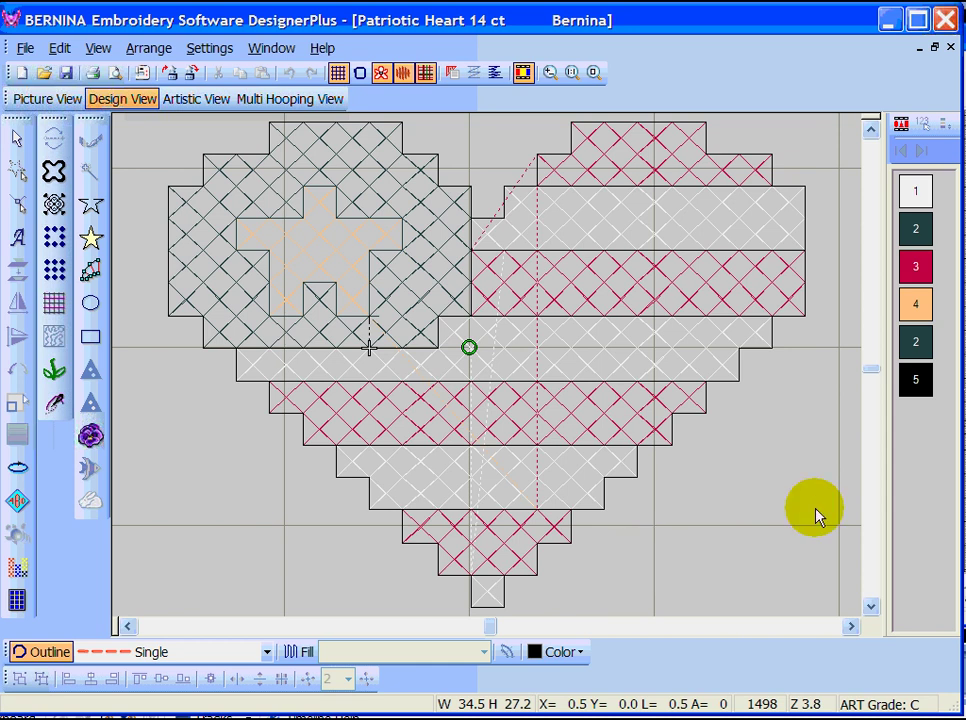
- Draw a straight vertical outline in light green (color 17) through the heart's centre, from above the notch to below the bottom tip
{"action": "left_click", "coordinate": [581, 653]}
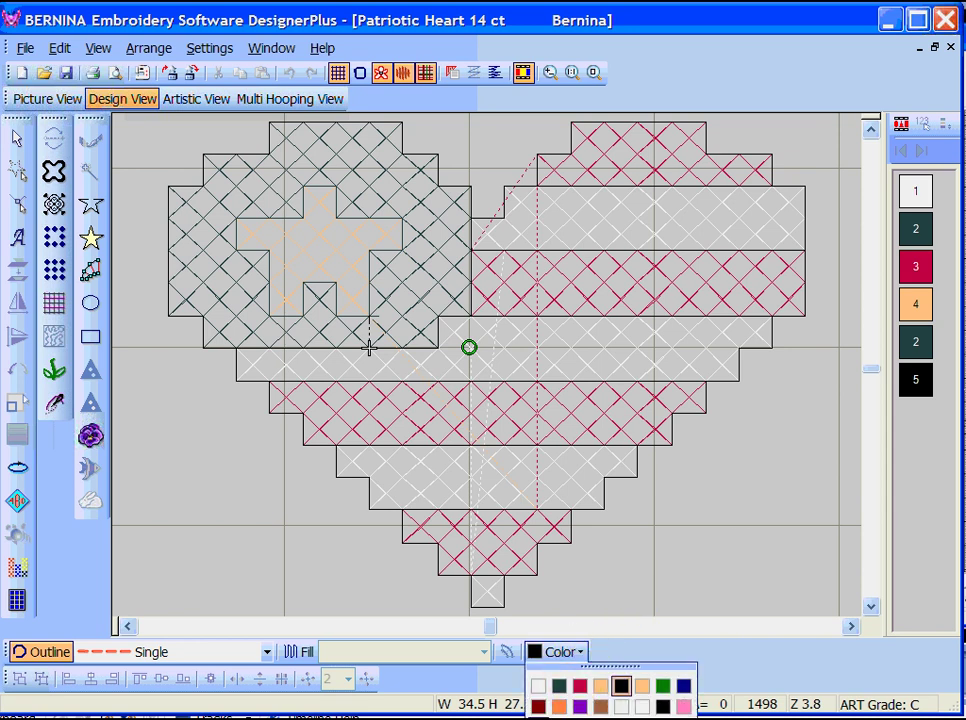
{"action": "left_click", "coordinate": [662, 685]}
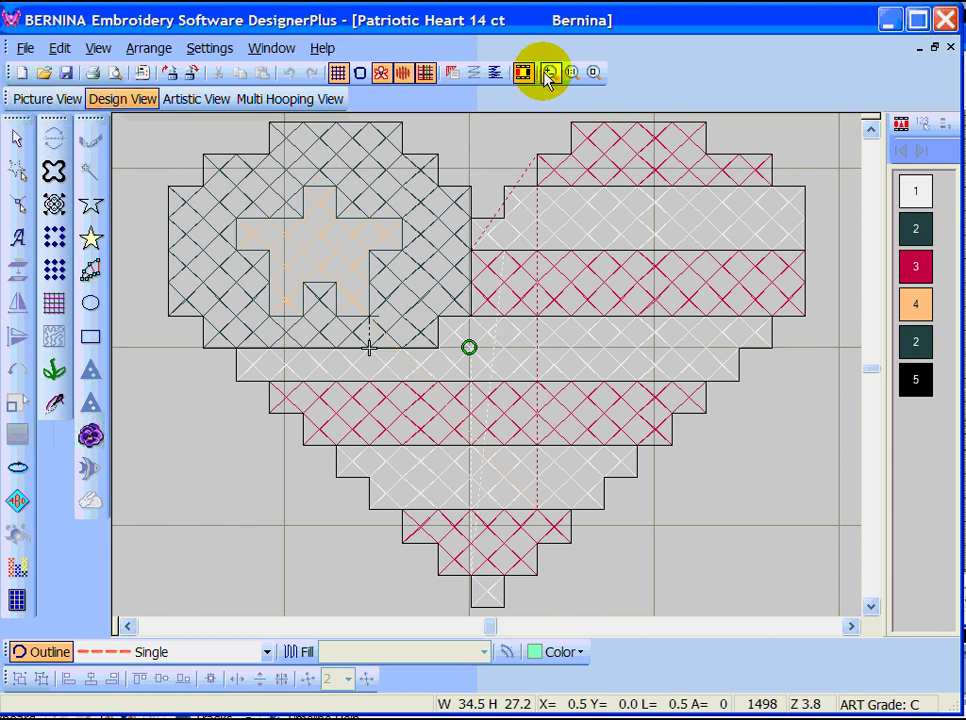
{"action": "right_click", "coordinate": [450, 318]}
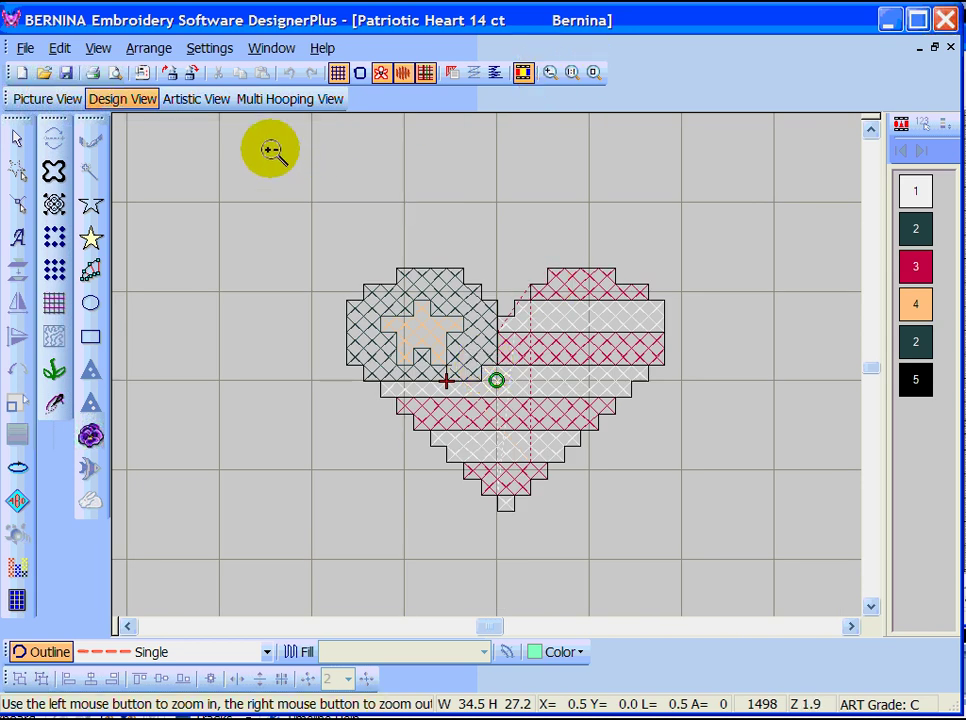
{"action": "left_click_drag", "start_coordinate": [293, 215], "coordinate": [716, 533]}
{"action": "left_click", "coordinate": [90, 205]}
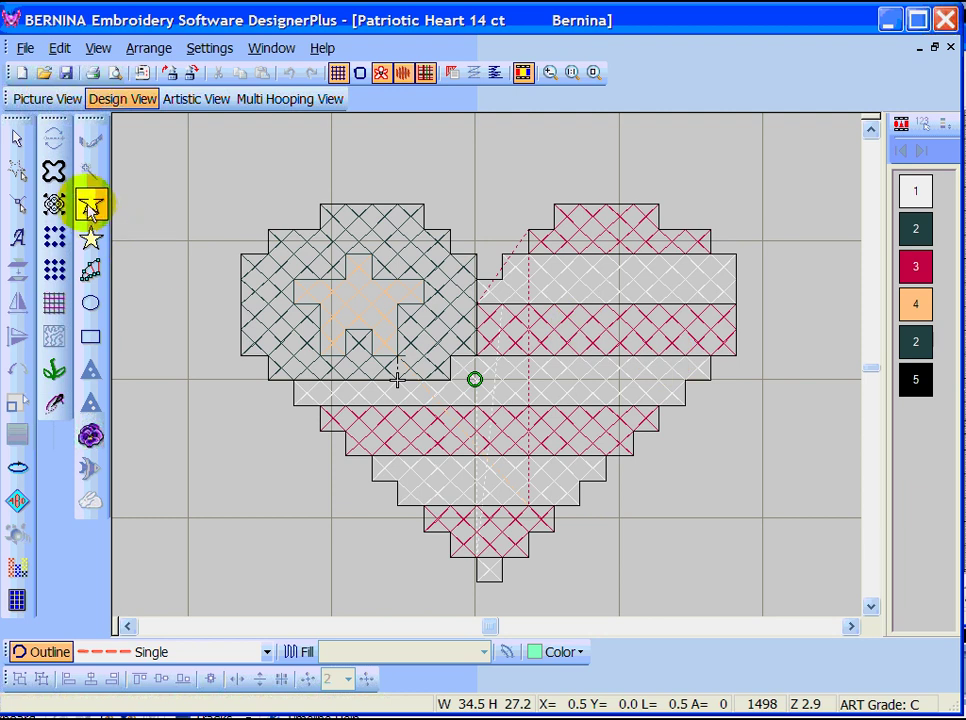
{"action": "left_click", "coordinate": [477, 228]}
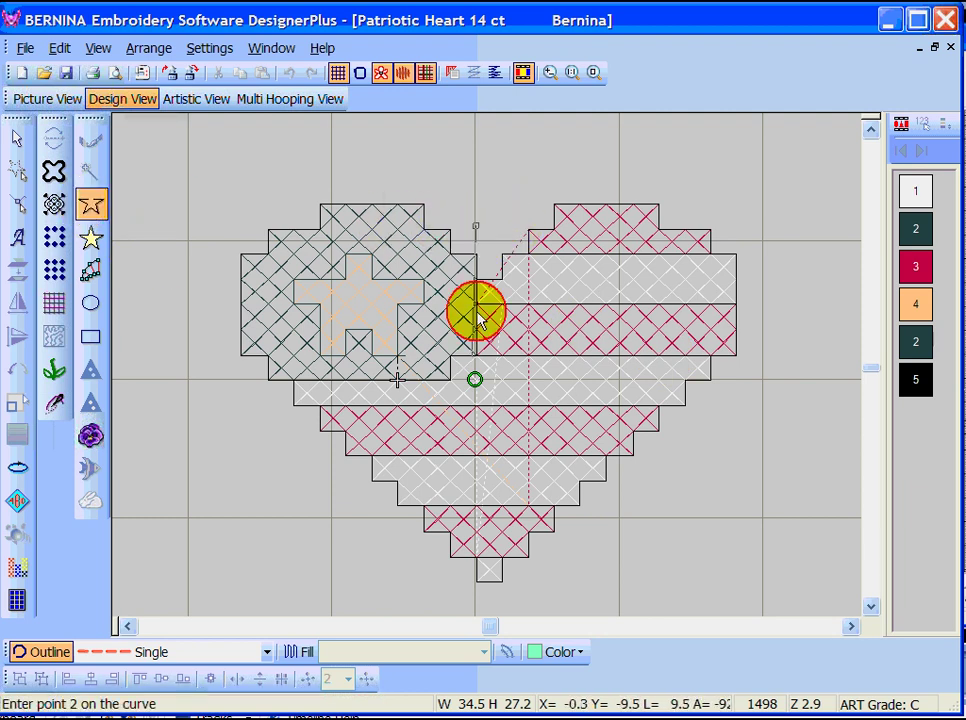
{"action": "left_click", "coordinate": [477, 610]}
{"action": "key", "text": "Return"}
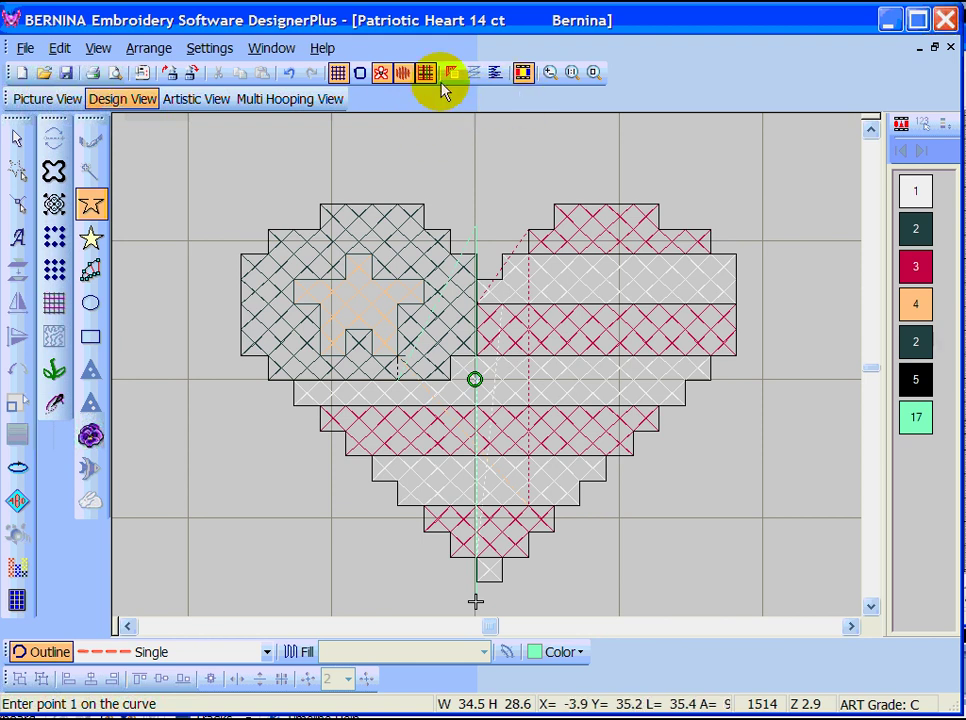
- Reshape the vertical placement line so its upper end point lines up with the cross stitch edge at the heart's centre notch
{"action": "left_click", "coordinate": [551, 72]}
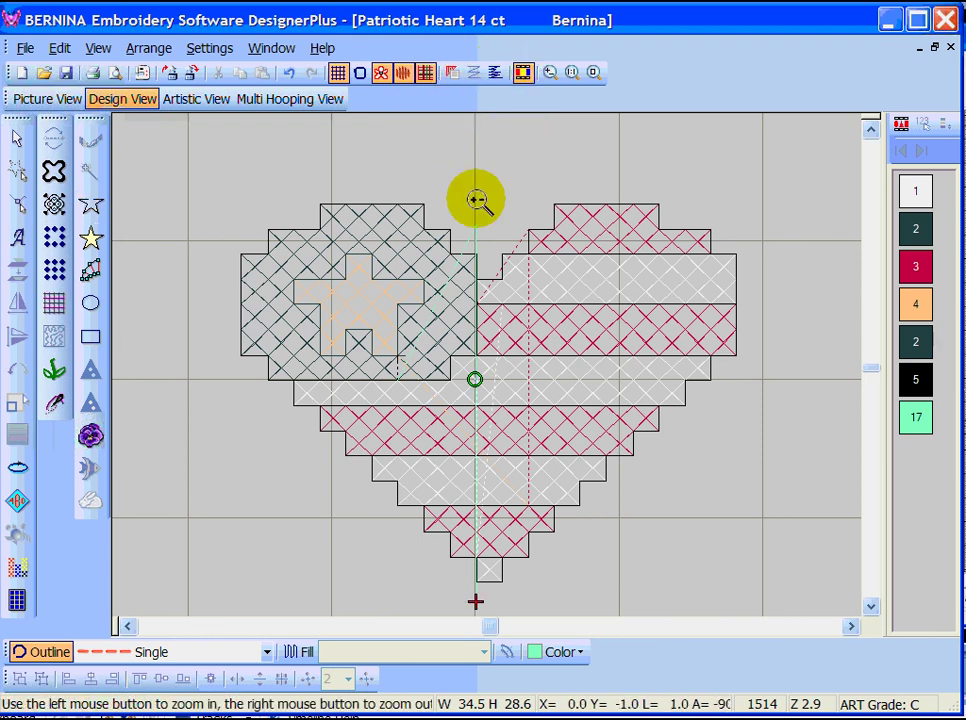
{"action": "left_click_drag", "start_coordinate": [423, 200], "coordinate": [511, 291]}
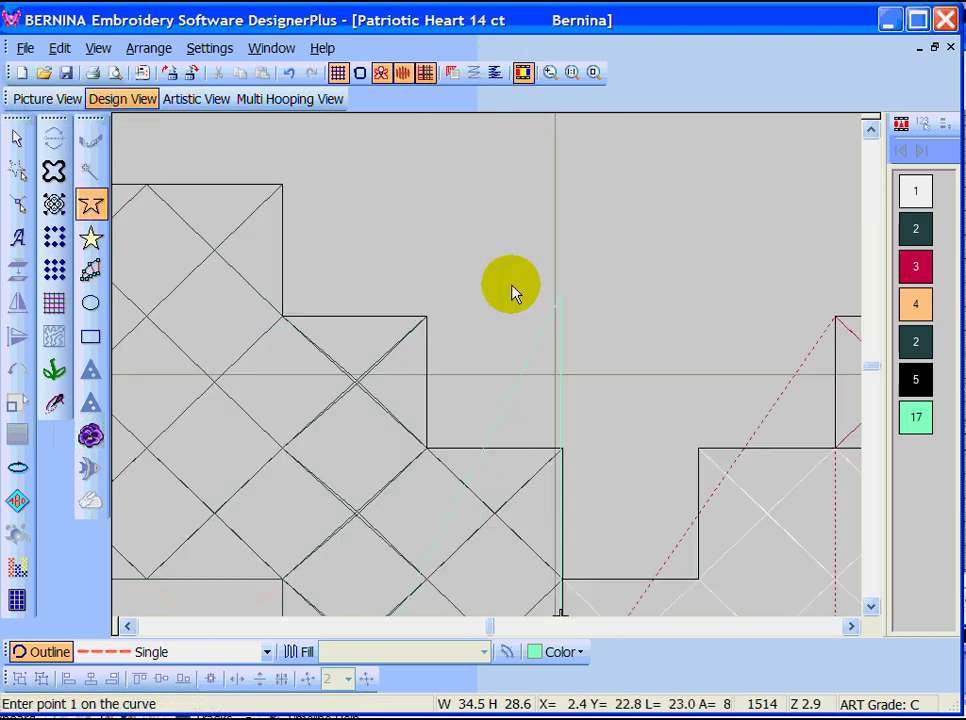
{"action": "left_click", "coordinate": [22, 204]}
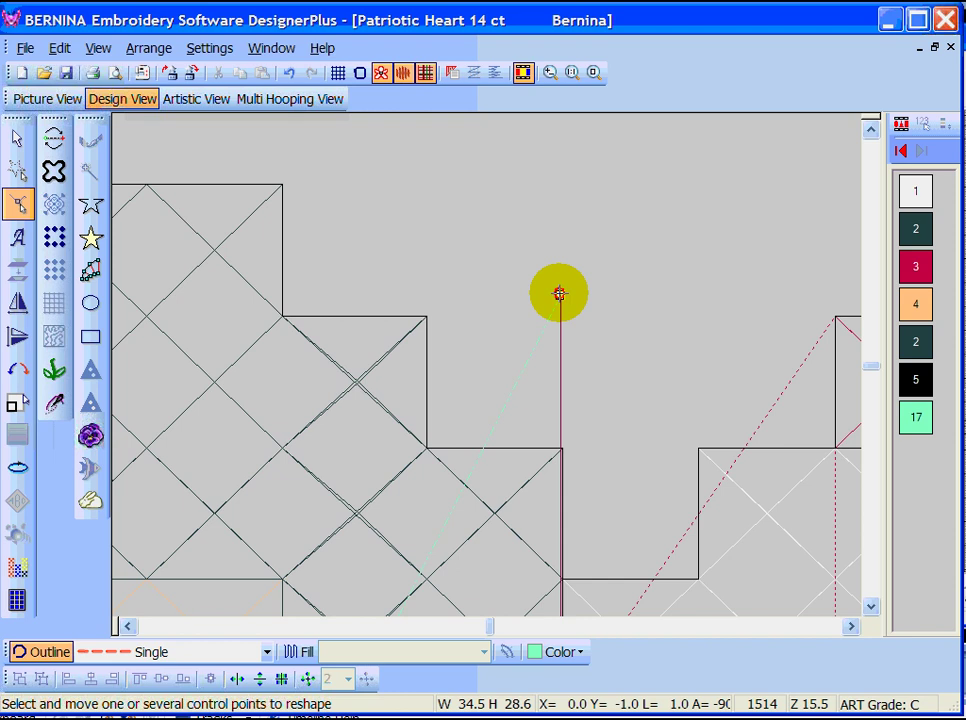
{"action": "left_click_drag", "start_coordinate": [559, 293], "coordinate": [560, 293]}
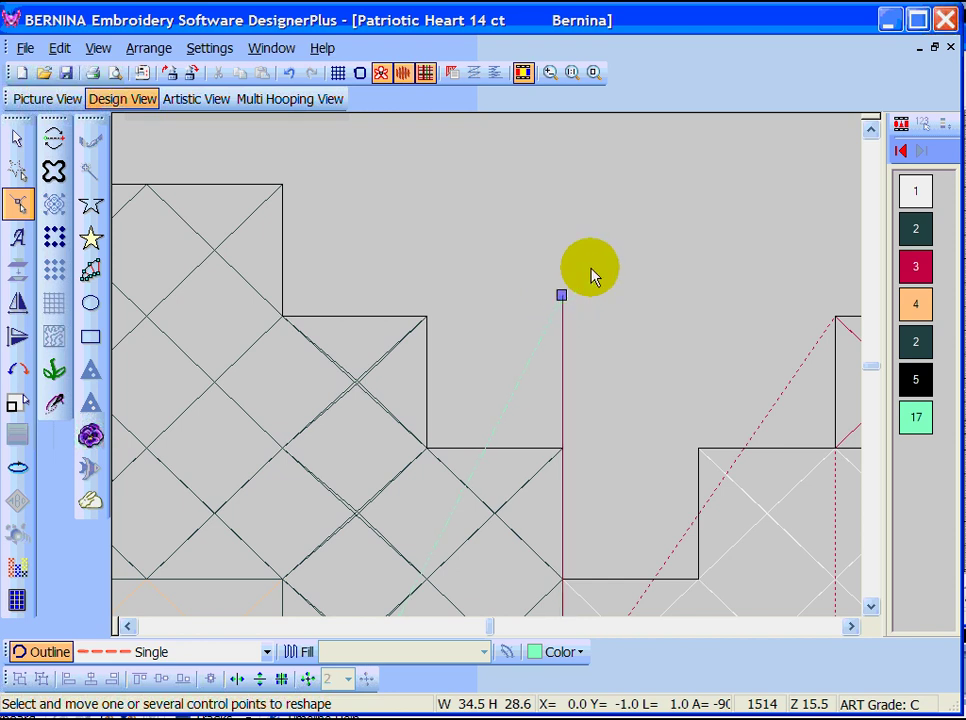
- Align the vertical line's lower end point with the cross stitch edge at the heart's tip, and recheck the upper end
{"action": "left_click", "coordinate": [873, 582]}
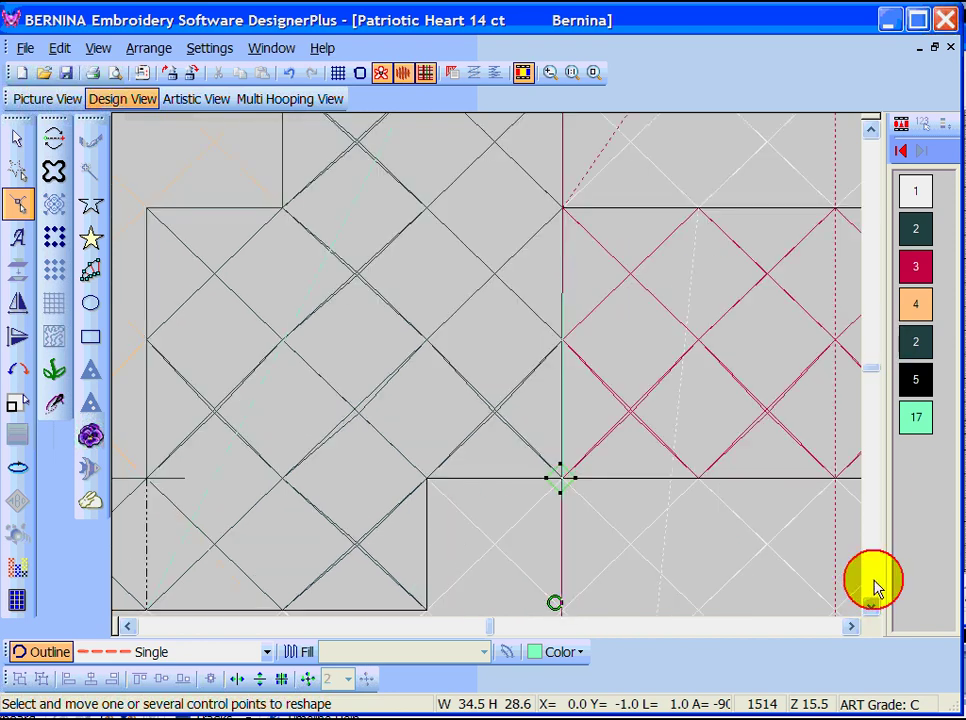
{"action": "left_click", "coordinate": [873, 585]}
{"action": "left_click", "coordinate": [873, 582]}
{"action": "left_click", "coordinate": [873, 582]}
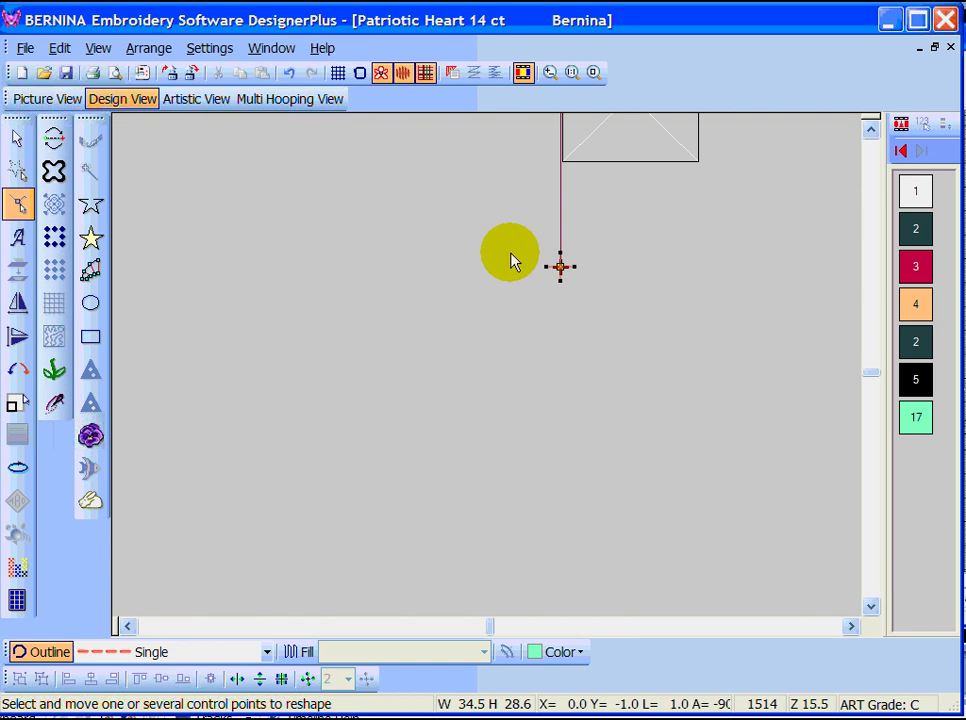
{"action": "left_click", "coordinate": [871, 127]}
{"action": "left_click", "coordinate": [871, 127]}
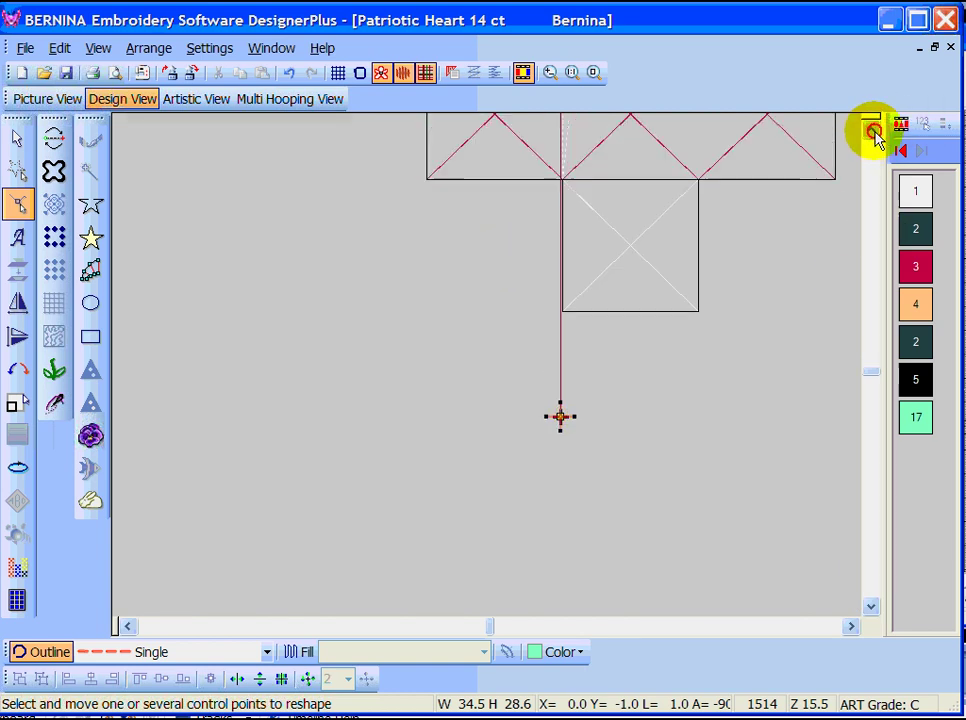
{"action": "left_click", "coordinate": [871, 127]}
{"action": "mouse_move", "coordinate": [558, 466]}
{"action": "left_mouse_down"}
{"action": "mouse_move", "coordinate": [496, 466]}
{"action": "mouse_move", "coordinate": [560, 466]}
{"action": "left_mouse_up"}
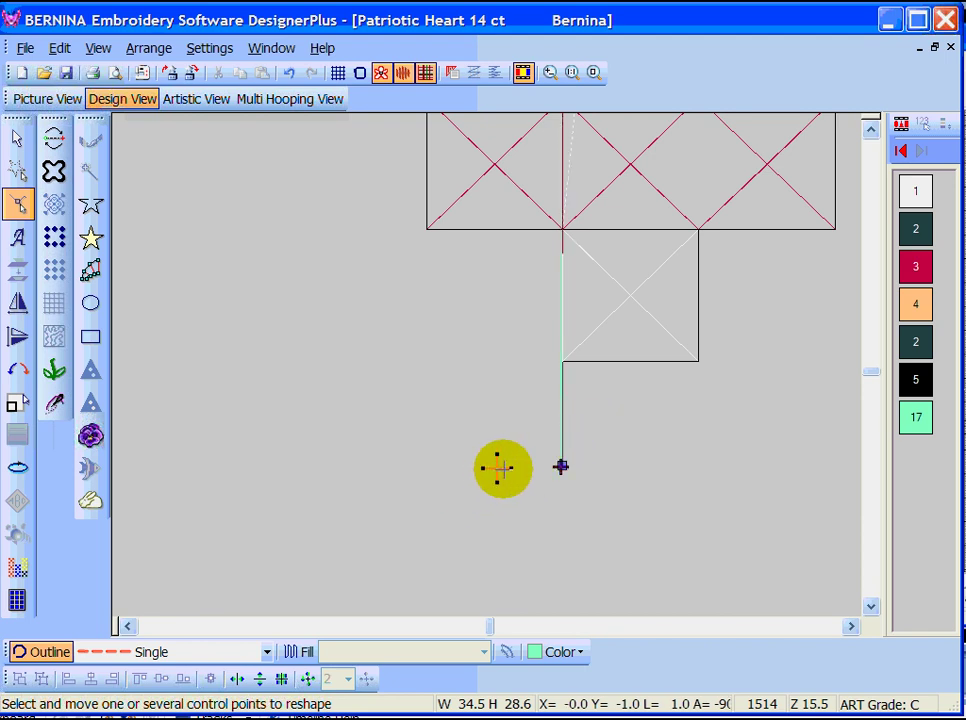
{"action": "left_click", "coordinate": [868, 162]}
{"action": "left_click", "coordinate": [868, 162]}
{"action": "left_click", "coordinate": [867, 166]}
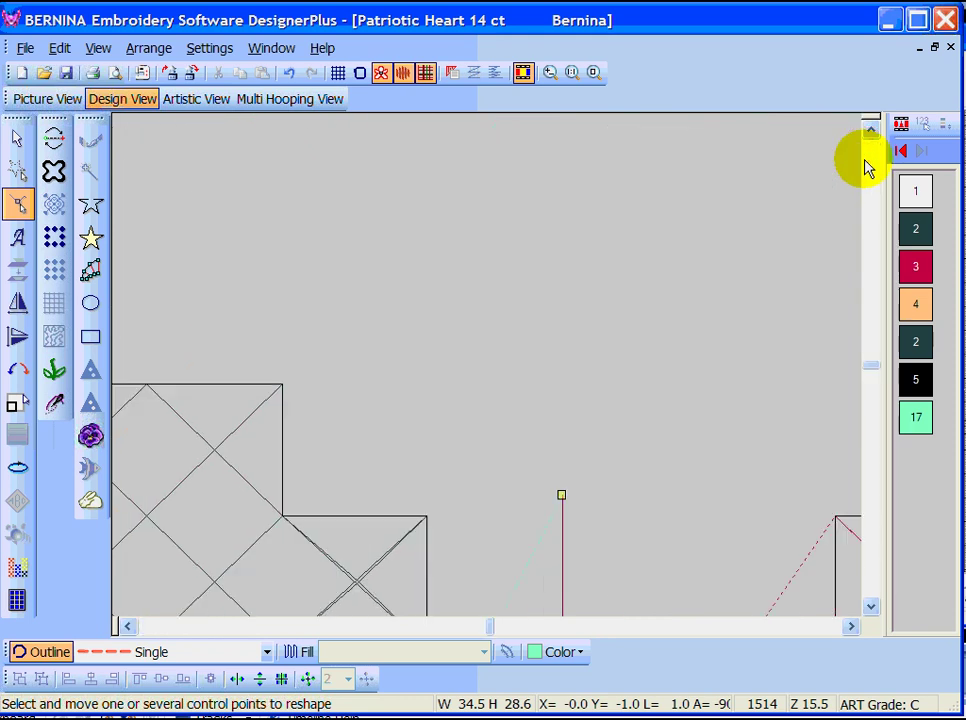
{"action": "left_click", "coordinate": [869, 607]}
{"action": "left_click", "coordinate": [869, 607]}
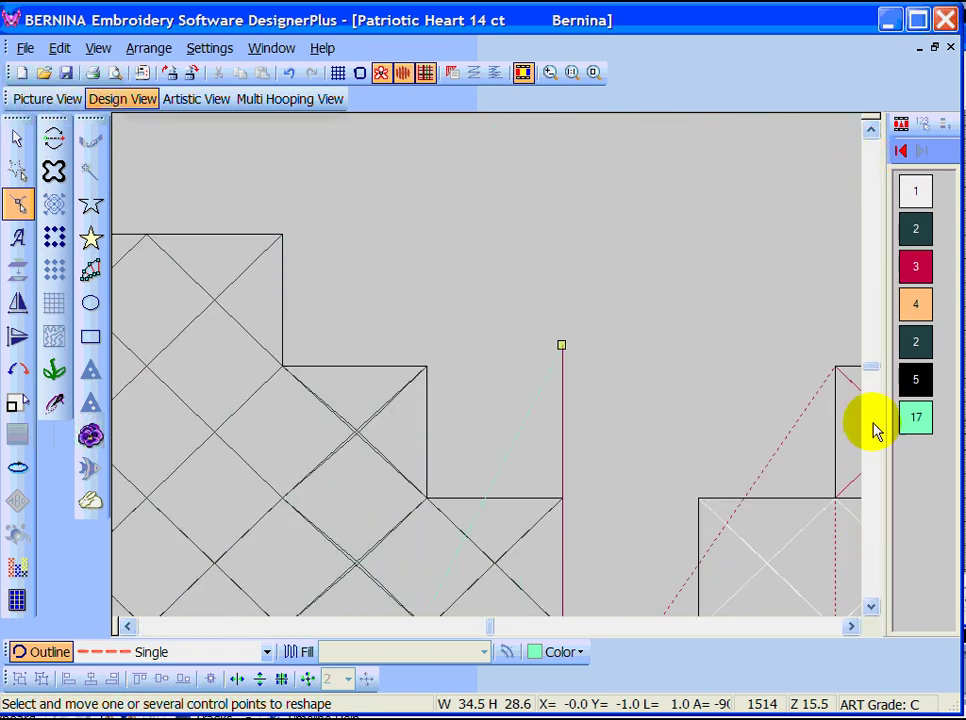
{"action": "left_click", "coordinate": [594, 74]}
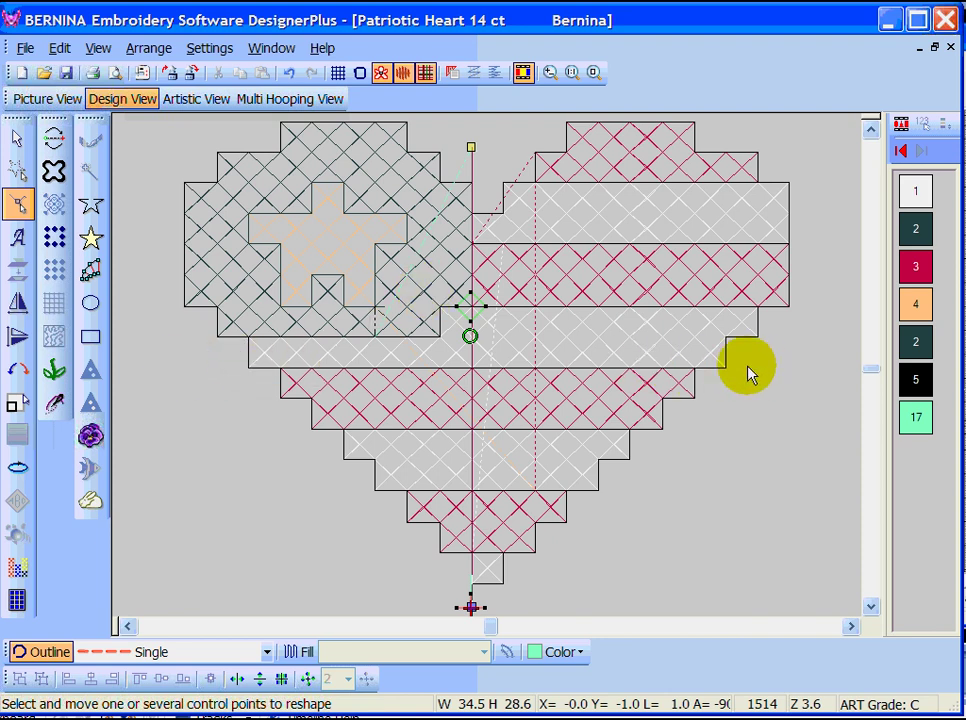
- Draw a straight horizontal outline across the heart along the lower edge of the middle white stripe, extending past both sides
{"action": "left_click", "coordinate": [91, 206]}
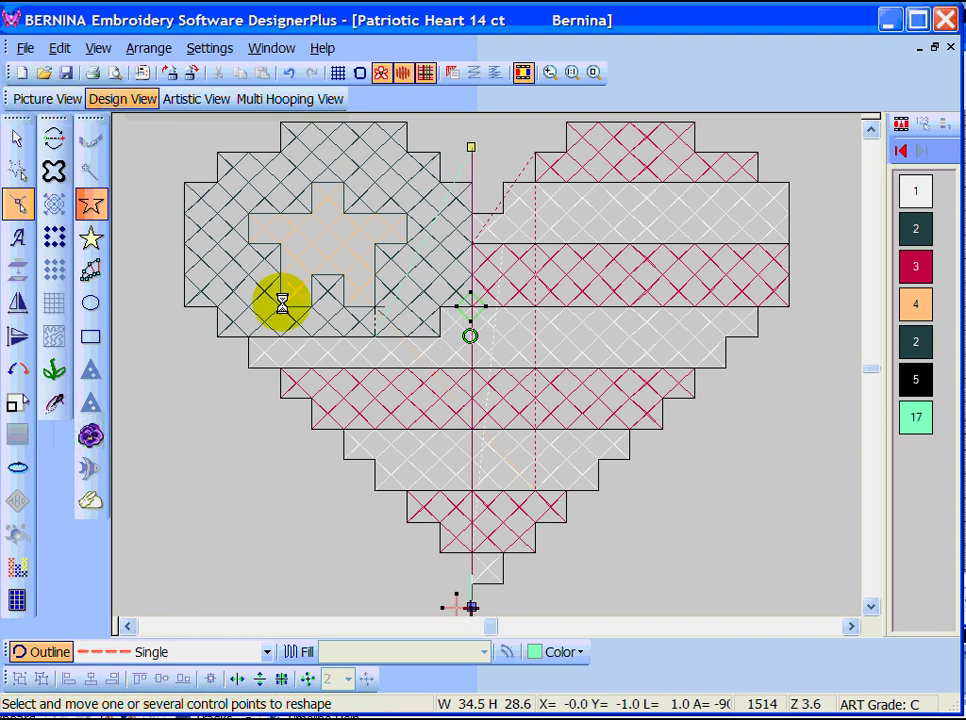
{"action": "left_click", "coordinate": [204, 369]}
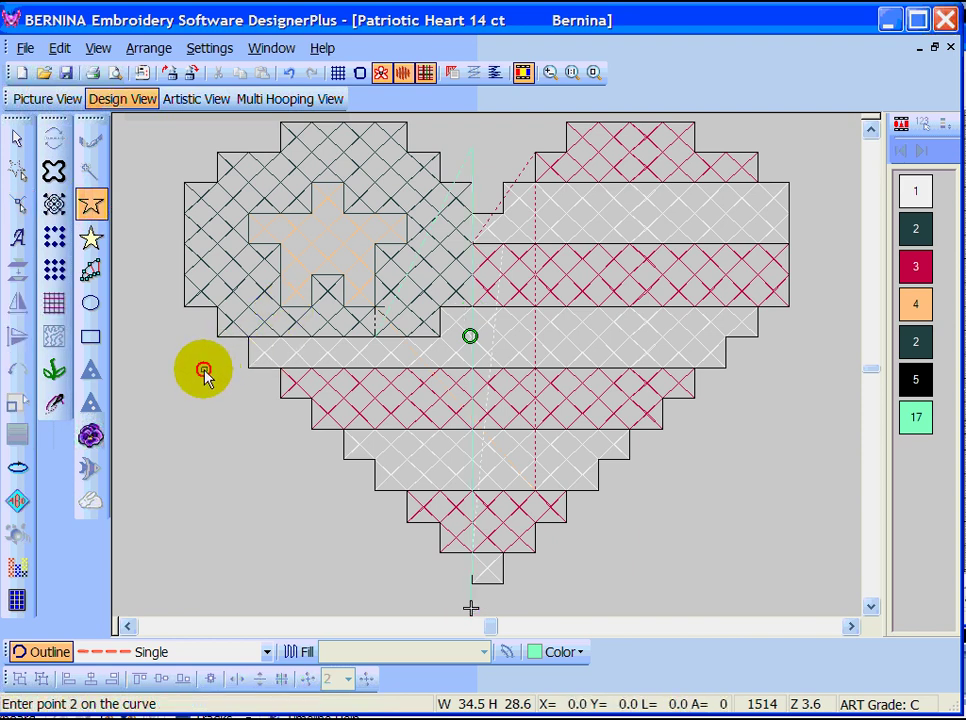
{"action": "left_click", "coordinate": [780, 369]}
{"action": "key", "text": "Return"}
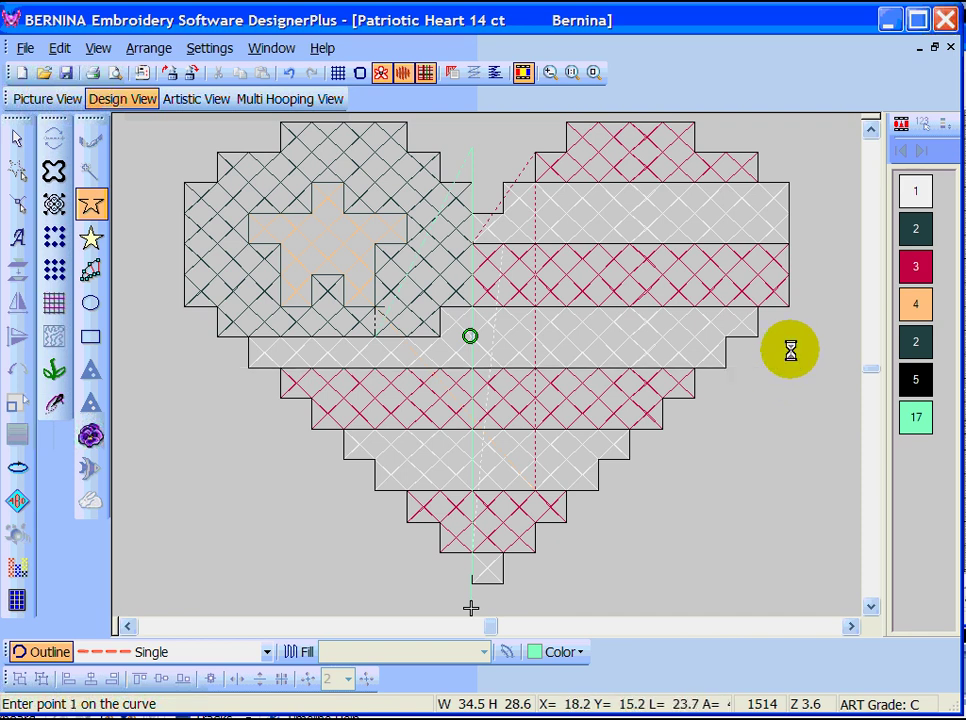
- Reshape the horizontal line's left end point inward and up onto the lower edge of the middle white cross stitch row
{"action": "left_click", "coordinate": [526, 72]}
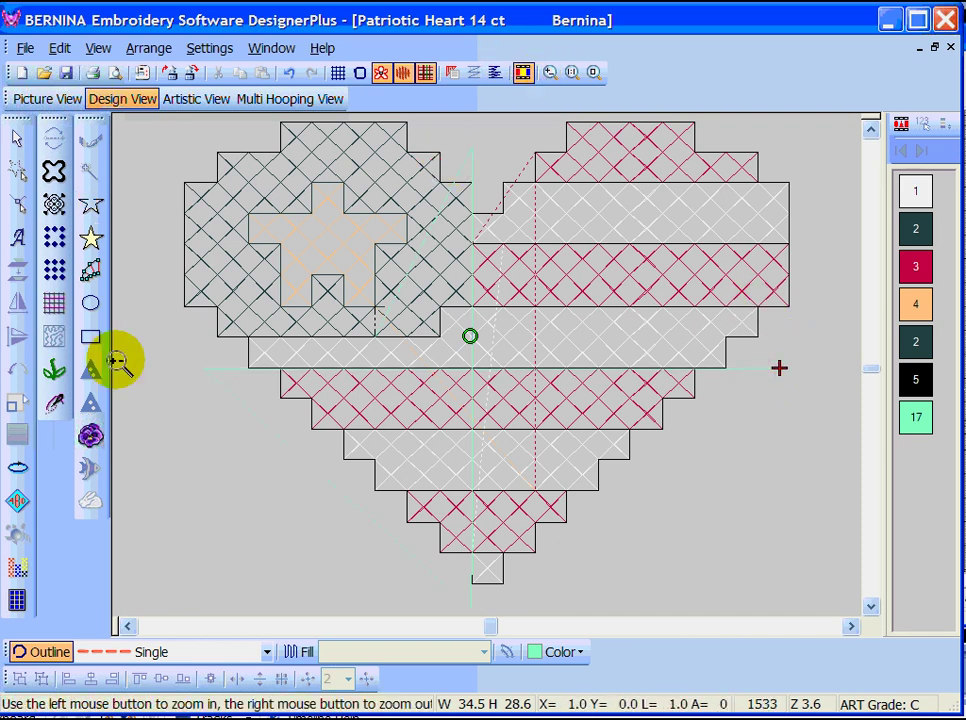
{"action": "left_click_drag", "start_coordinate": [174, 340], "coordinate": [284, 399]}
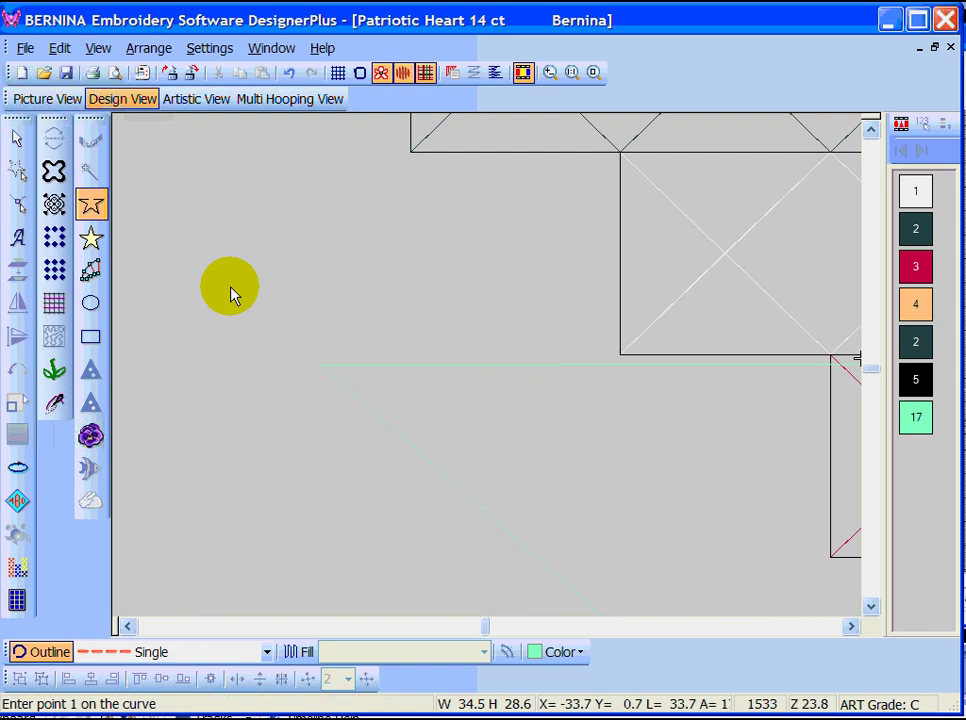
{"action": "left_click", "coordinate": [22, 206]}
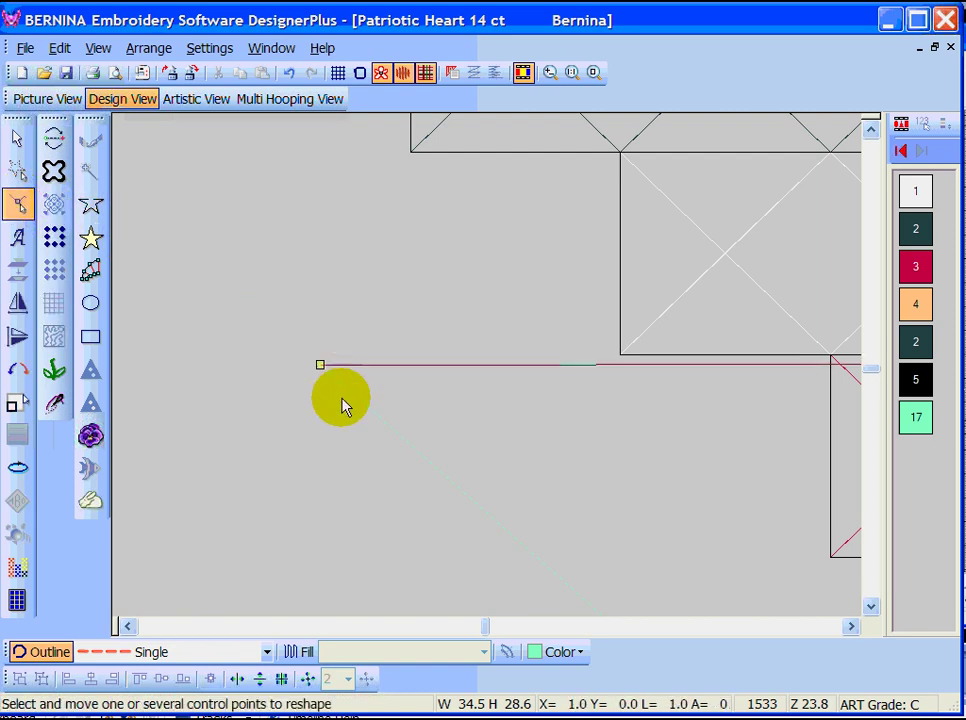
{"action": "left_click_drag", "start_coordinate": [320, 365], "coordinate": [374, 354]}
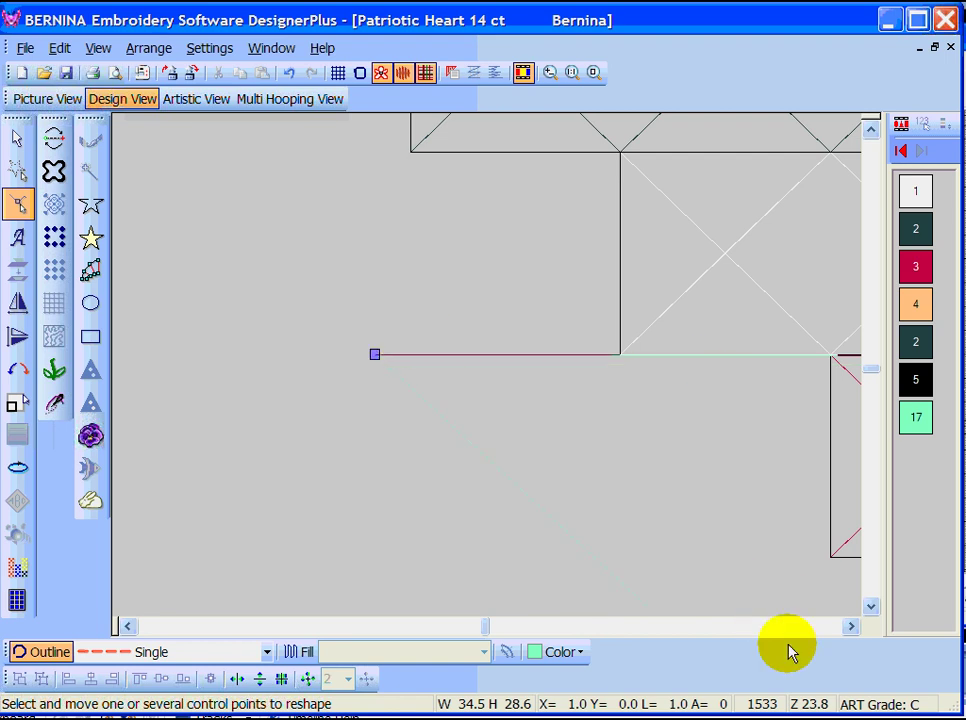
- Move the horizontal line's right end point inward onto the same row edge, bring the exit marker to it, and check the line's alignment
{"action": "left_click", "coordinate": [813, 627]}
{"action": "left_click", "coordinate": [813, 627]}
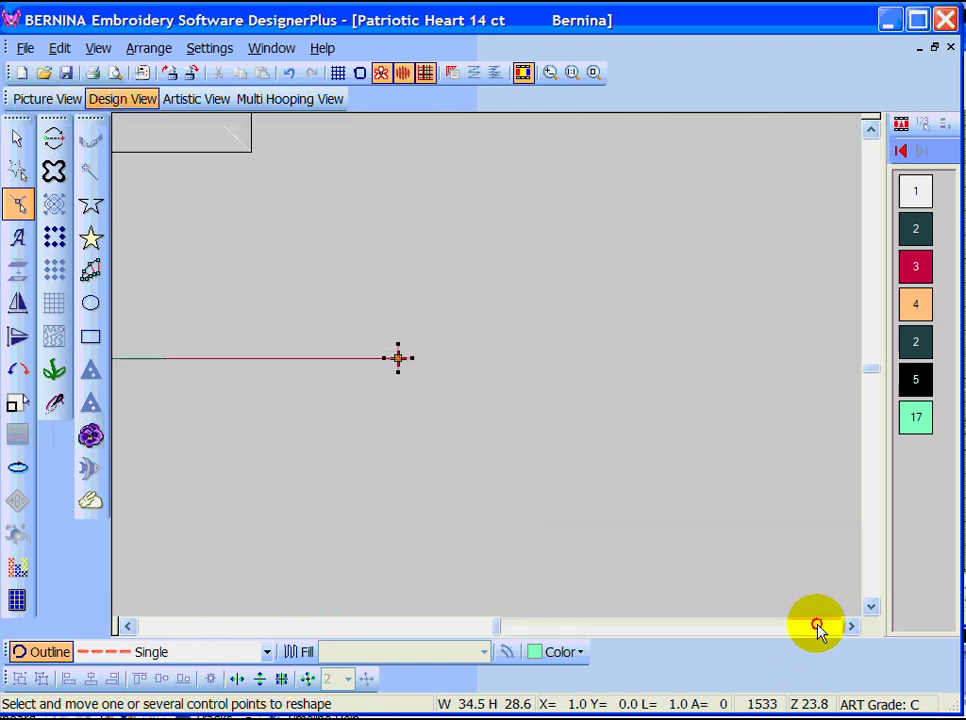
{"action": "left_click", "coordinate": [126, 627]}
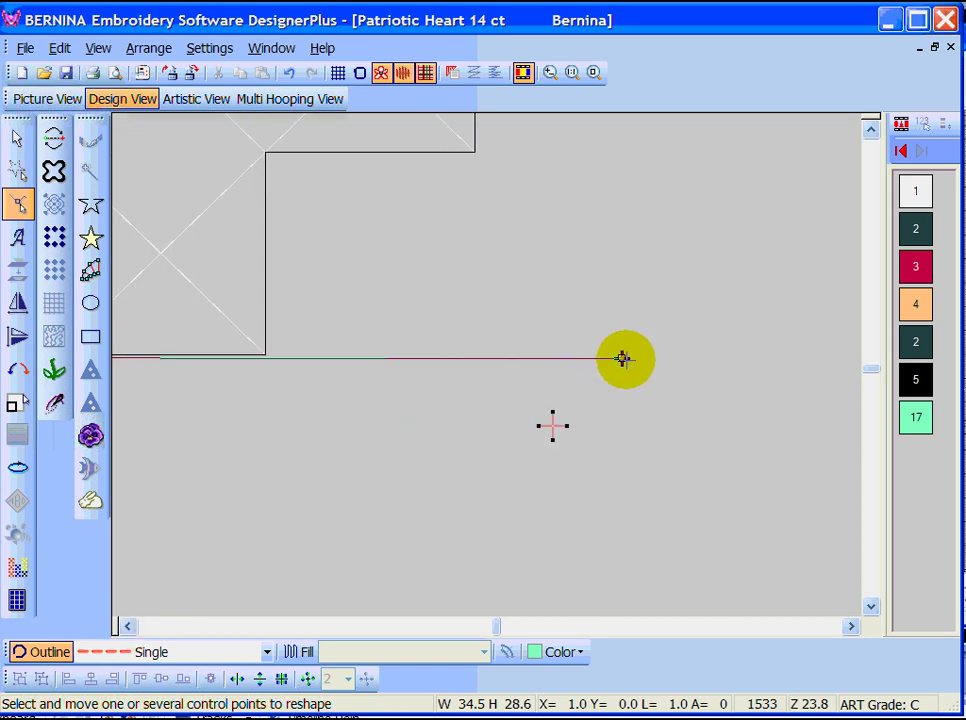
{"action": "left_click_drag", "start_coordinate": [621, 358], "coordinate": [472, 354]}
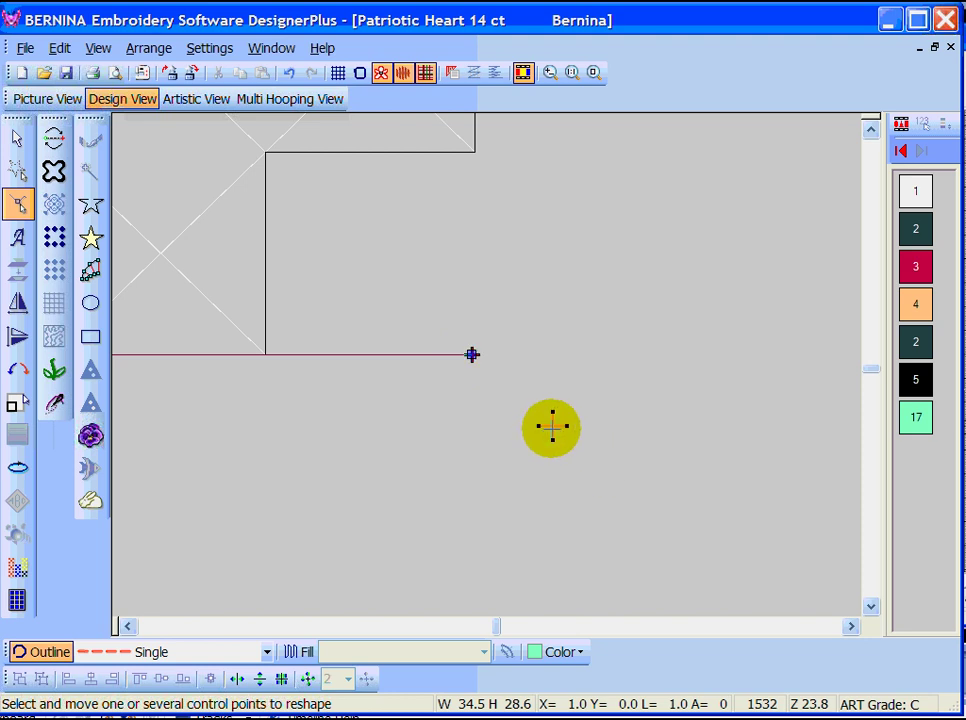
{"action": "left_click_drag", "start_coordinate": [552, 428], "coordinate": [472, 354]}
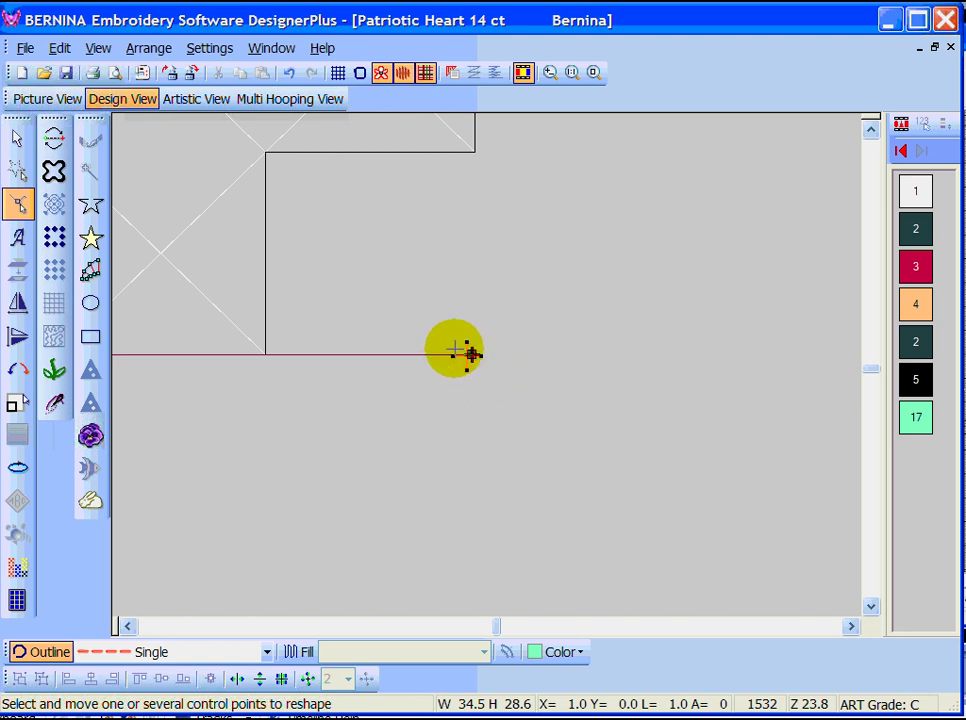
{"action": "left_click", "coordinate": [157, 627]}
{"action": "left_click", "coordinate": [157, 627]}
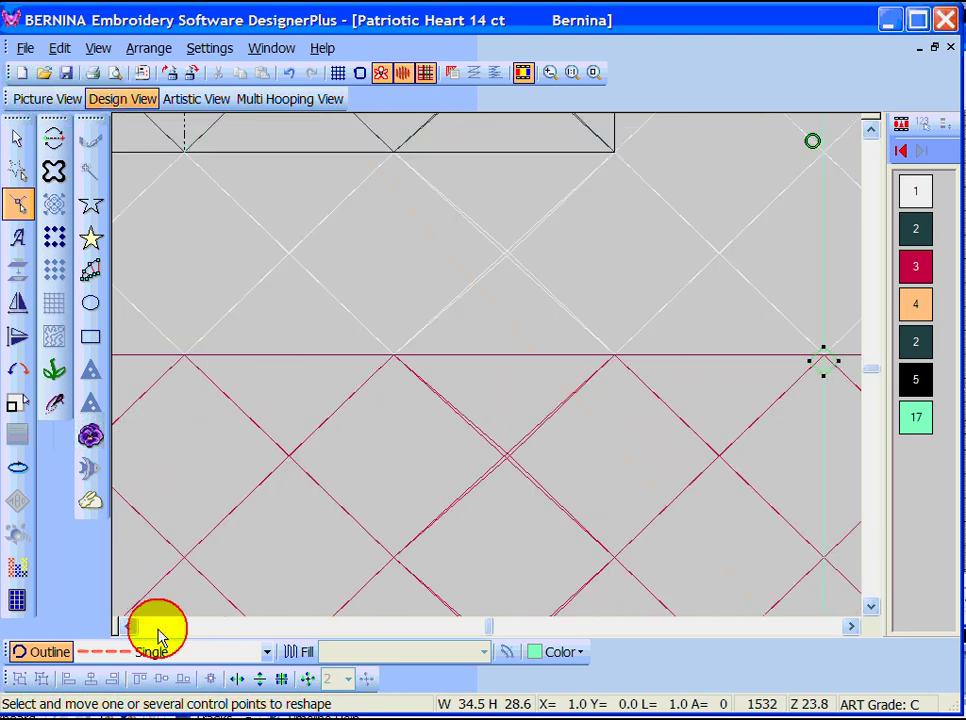
{"action": "left_click", "coordinate": [849, 626]}
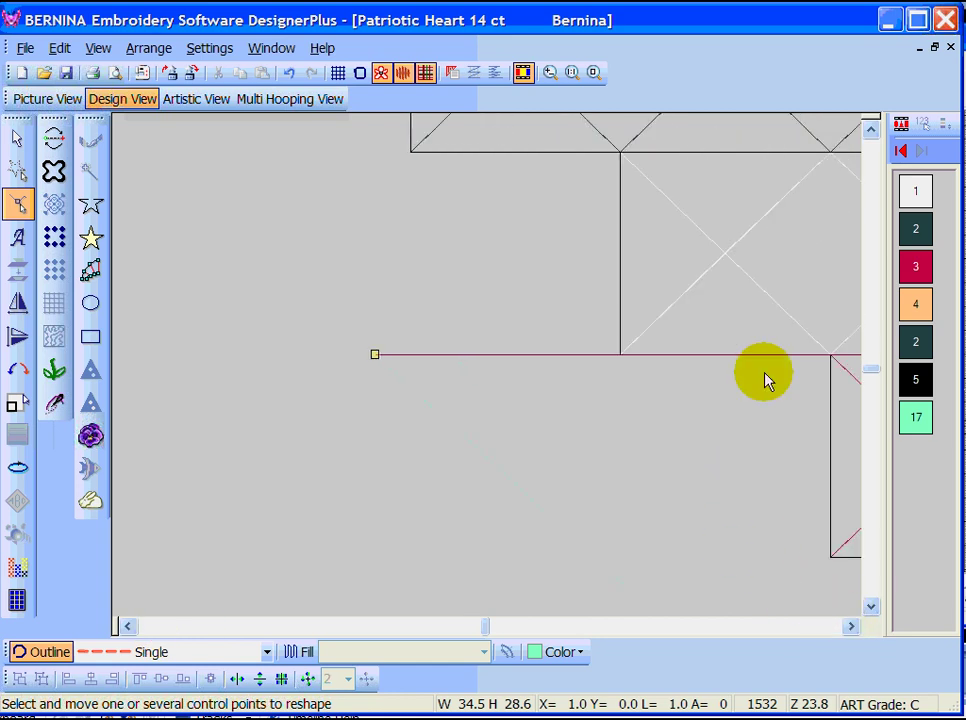
{"action": "left_click", "coordinate": [573, 75]}
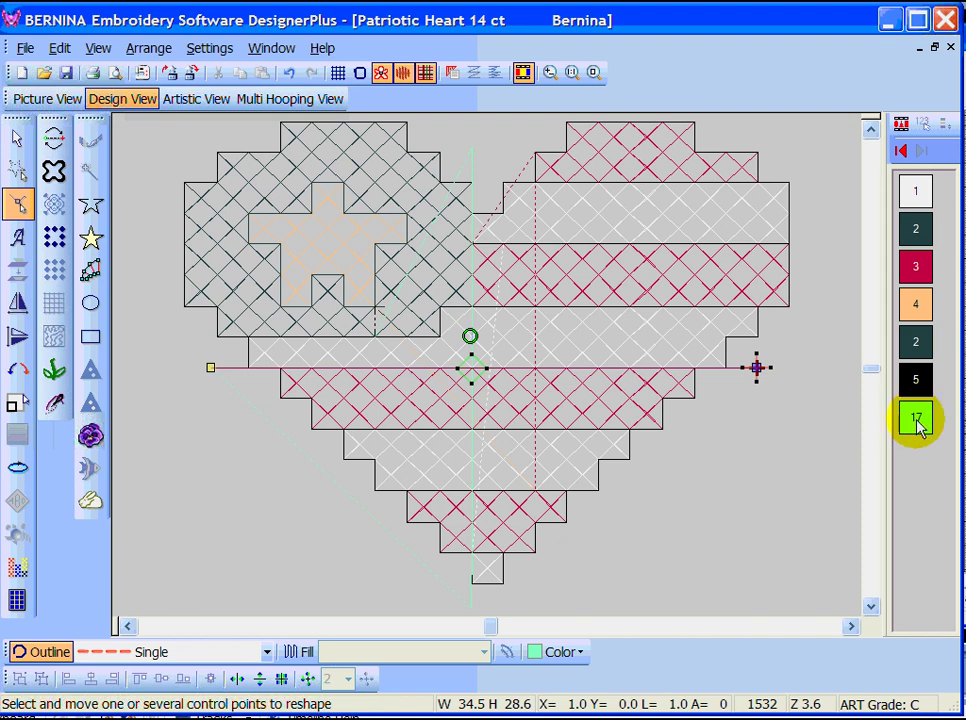
- Move color 17 with both placement lines to the start of the stitching sequence, and check the order by individual object
{"action": "key", "text": "Escape"}
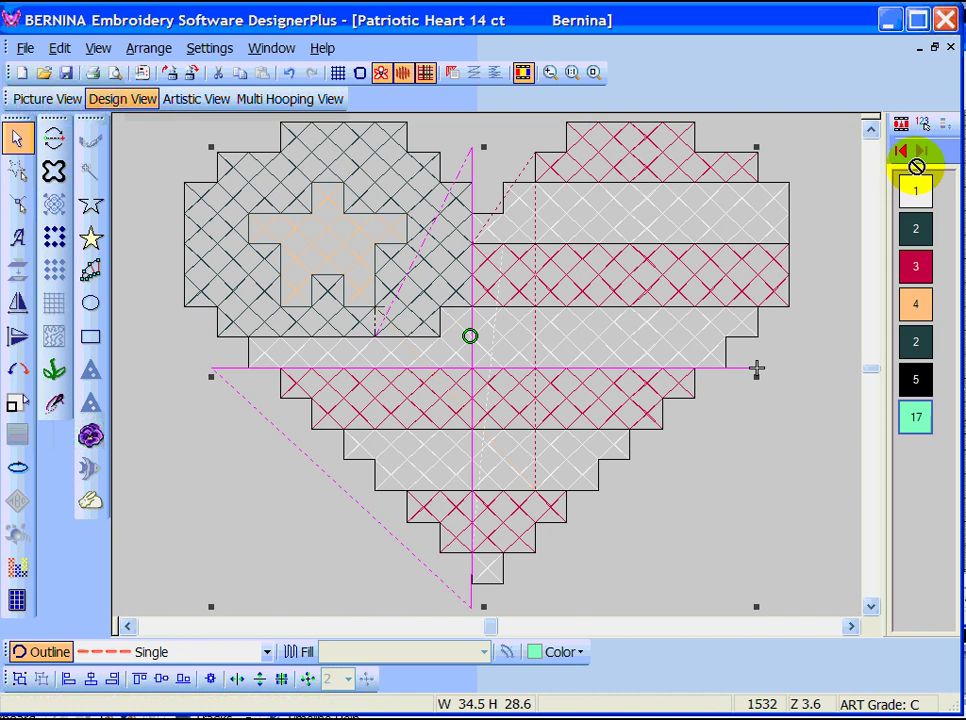
{"action": "left_click_drag", "start_coordinate": [918, 185], "coordinate": [919, 188]}
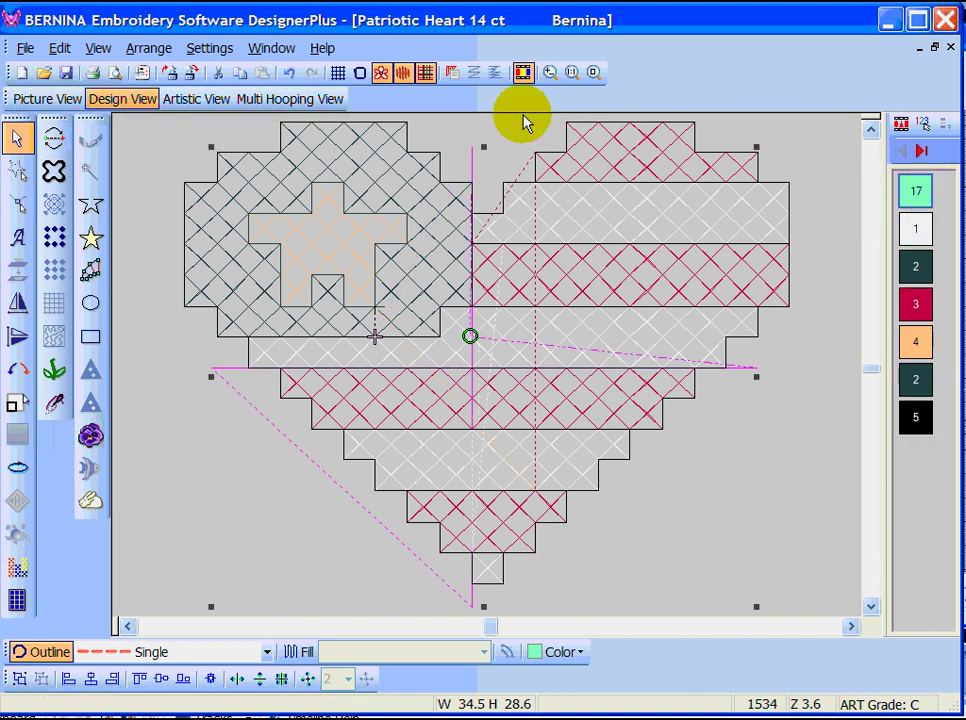
{"action": "left_click", "coordinate": [522, 72]}
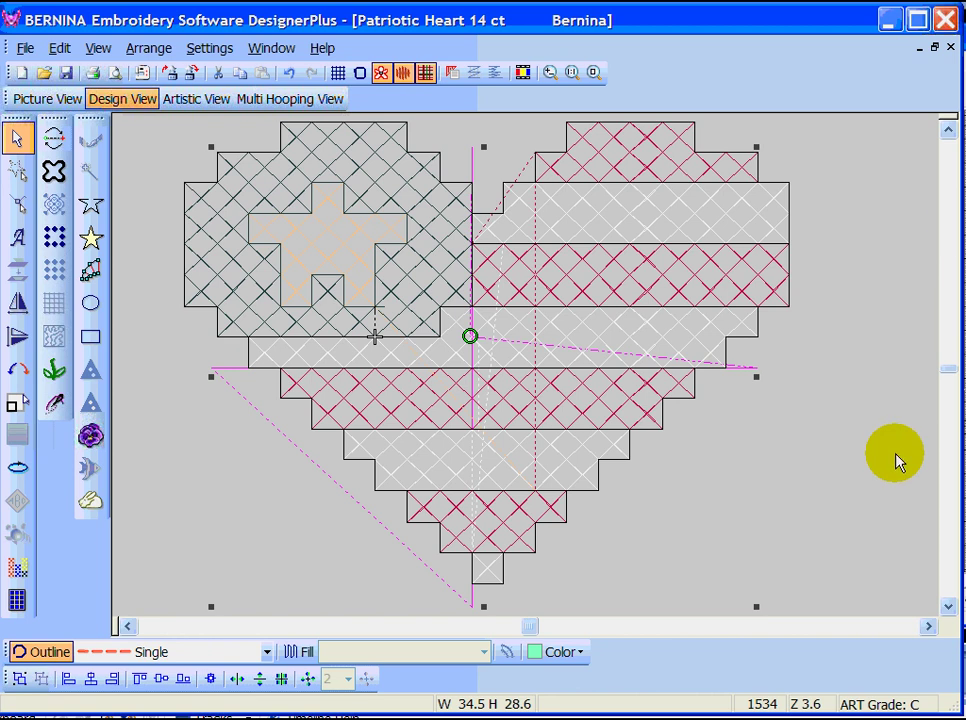
{"action": "left_click", "coordinate": [522, 72]}
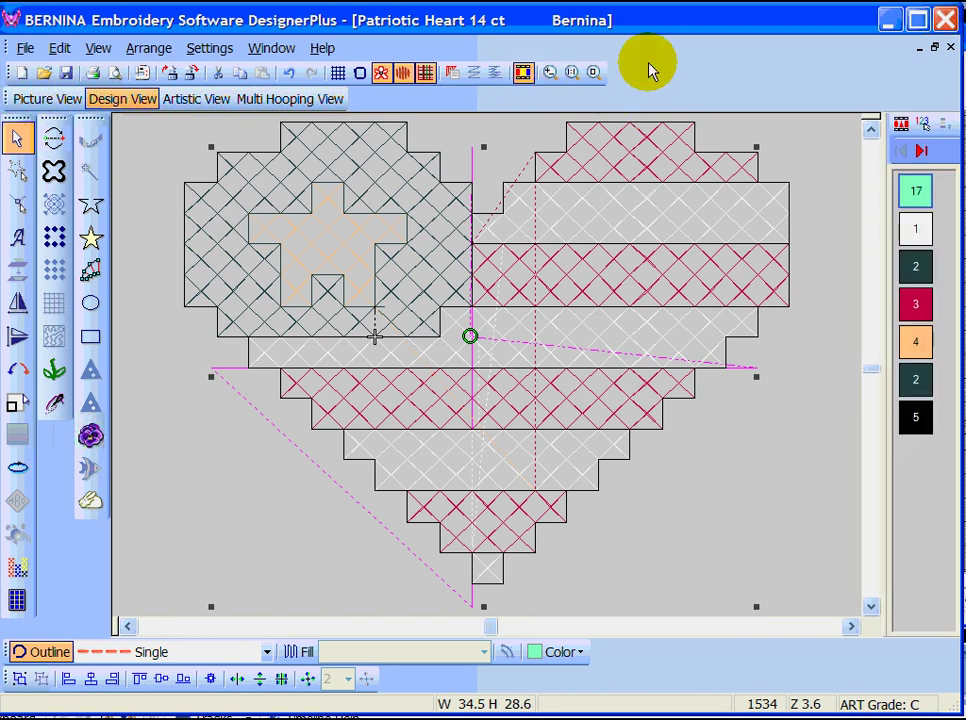
{"action": "left_click", "coordinate": [902, 125]}
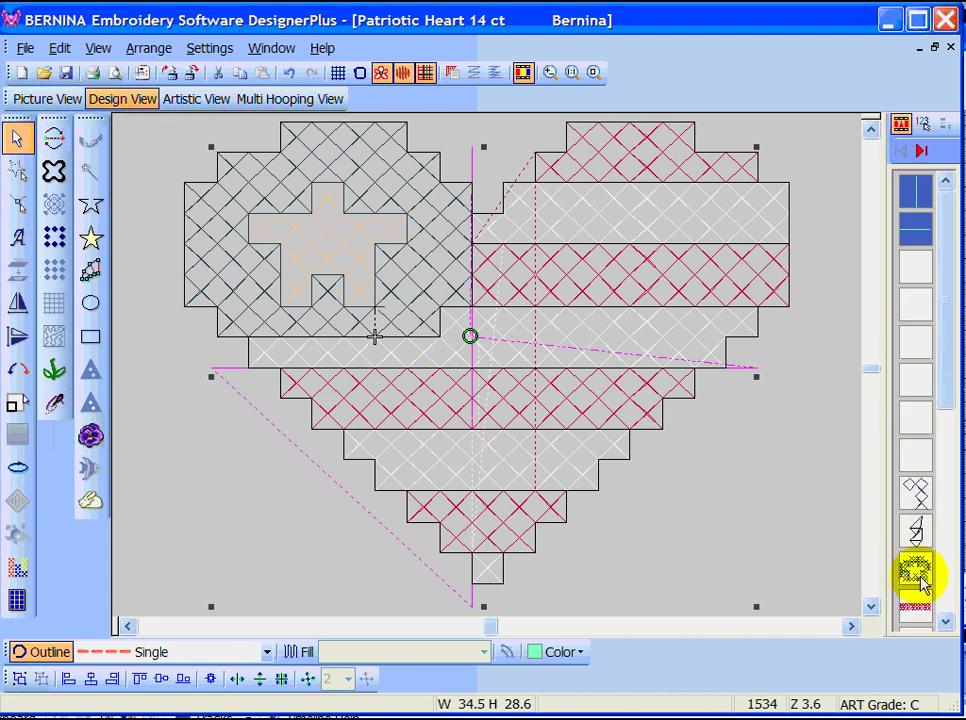
{"action": "left_click", "coordinate": [898, 123]}
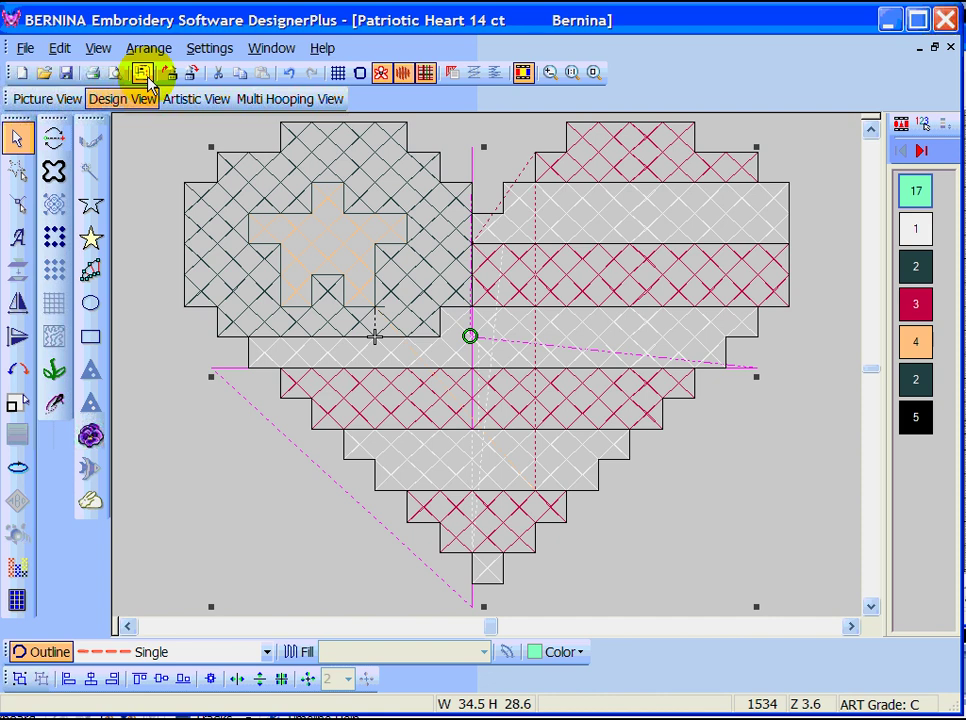
- Set up saving the heart in V4.0 BERNINA A730/A200 designs (*.ART) format, browse up to the My Computer drives, and dismiss without saving
{"action": "left_click", "coordinate": [25, 48]}
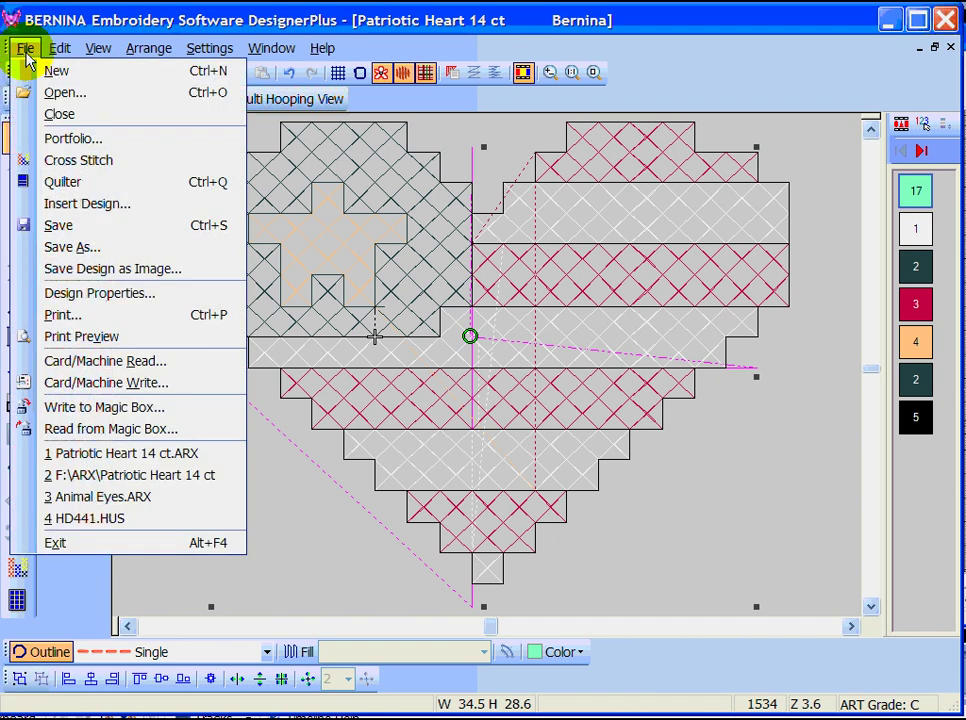
{"action": "left_click", "coordinate": [73, 243]}
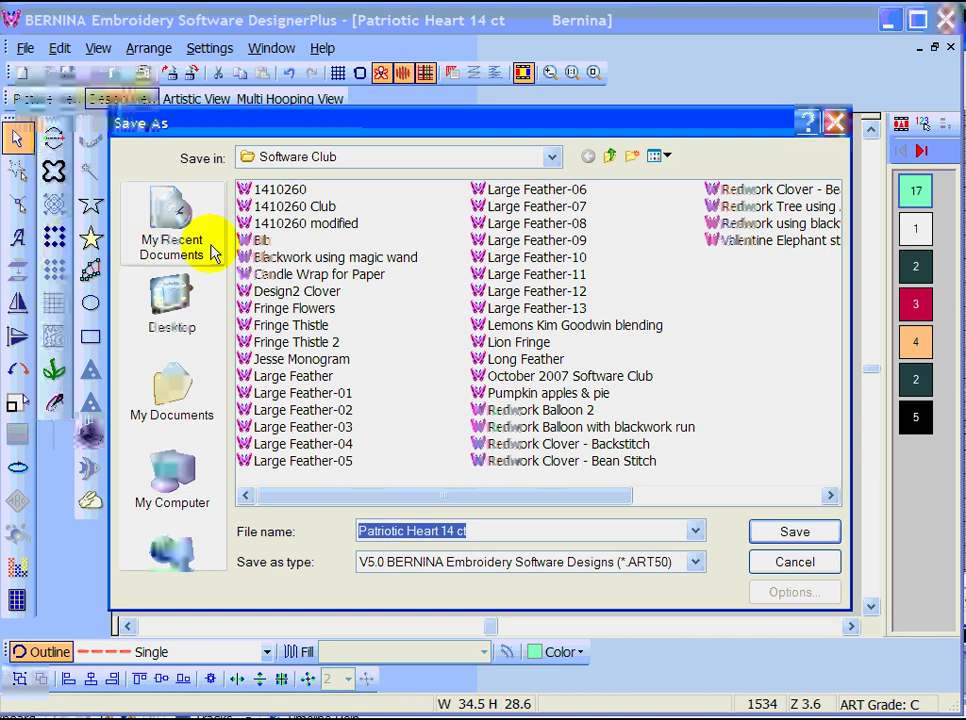
{"action": "left_click", "coordinate": [692, 563]}
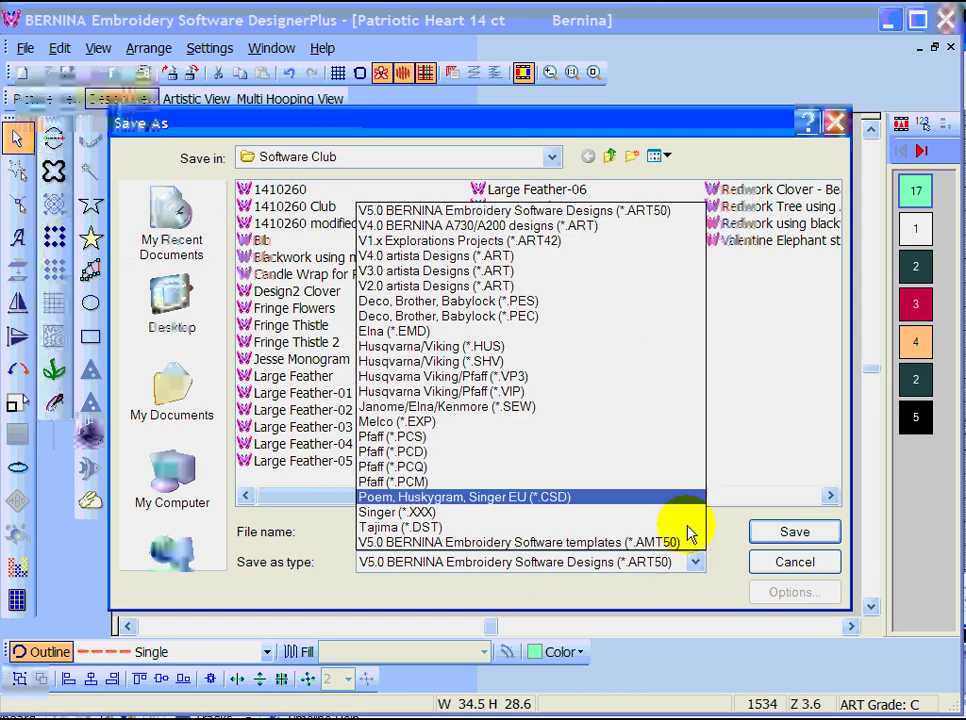
{"action": "left_click", "coordinate": [597, 228]}
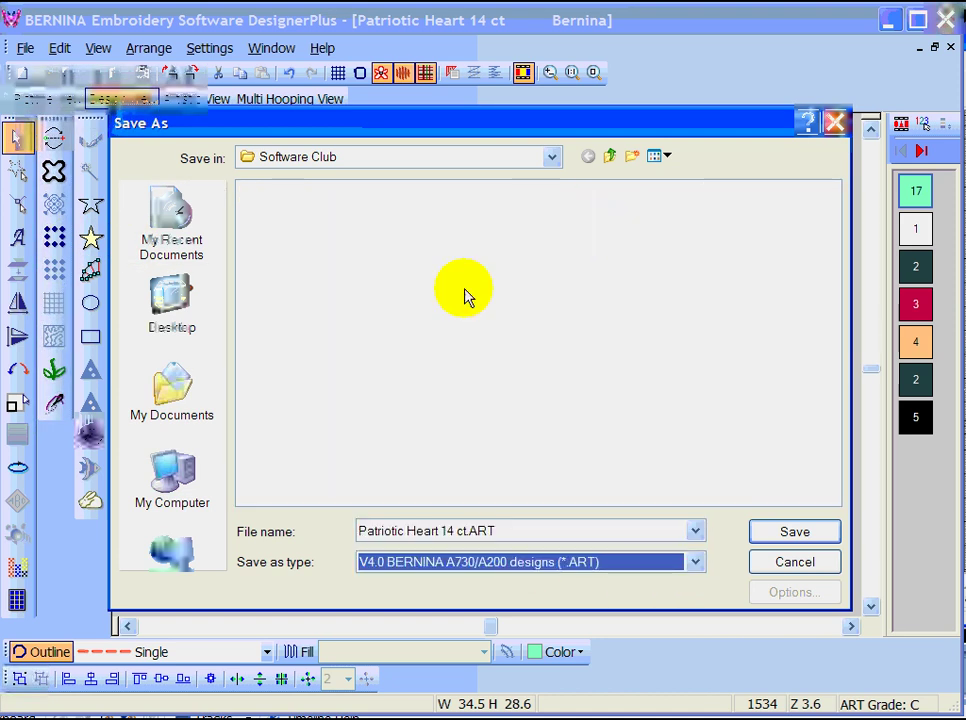
{"action": "left_click", "coordinate": [609, 156]}
{"action": "left_click", "coordinate": [609, 157]}
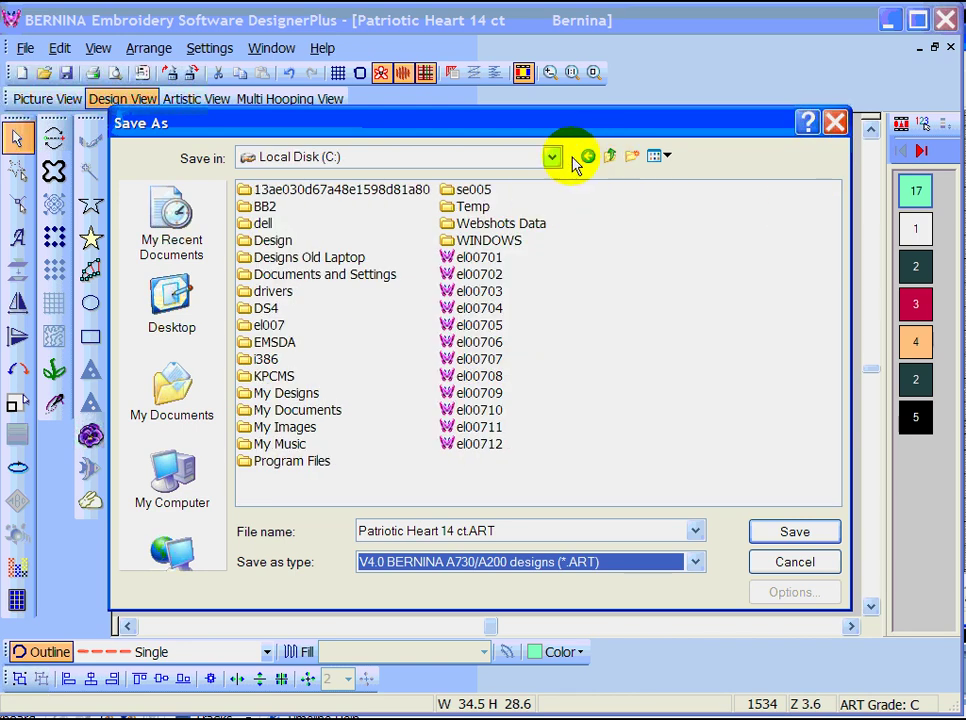
{"action": "left_click", "coordinate": [609, 157]}
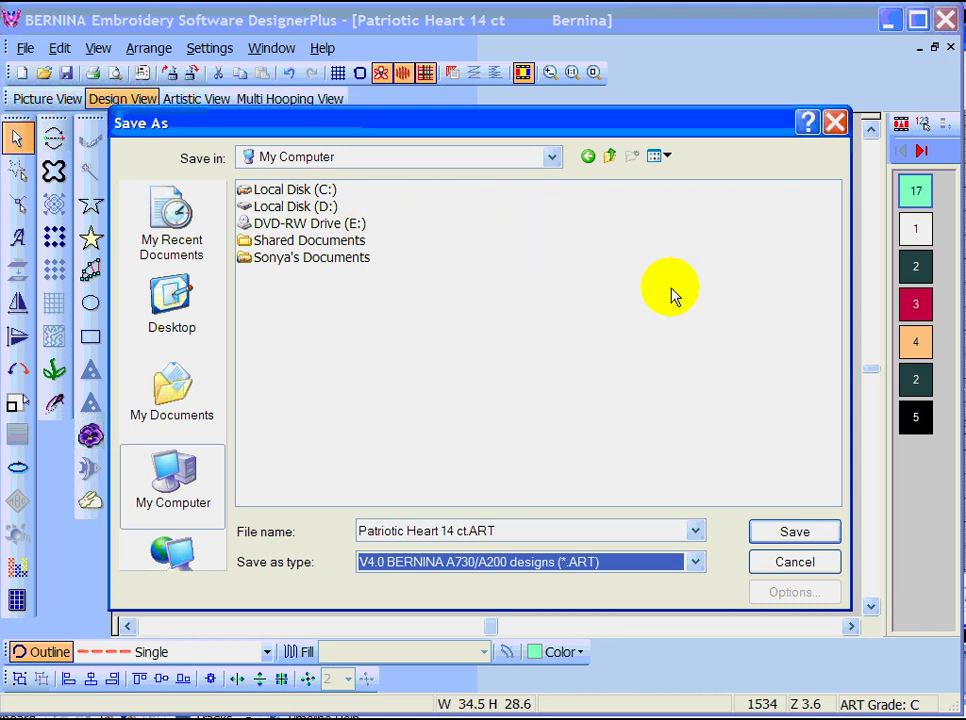
{"action": "left_click", "coordinate": [834, 123]}
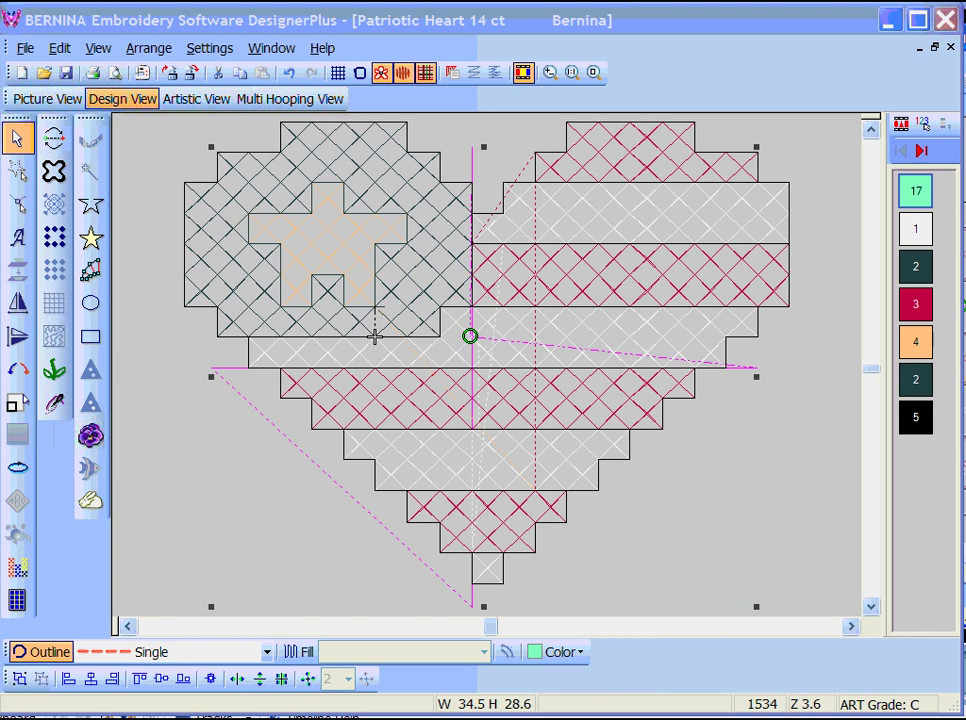
- Switch to Adobe Photoshop Limited Edition and view the photos IMG_0002.jpg, IMG_0008.jpg and IMG_0007.jpg in turn to examine the stitched placement lines and heart
{"action": "key", "text": "alt+Tab"}
{"action": "left_click", "coordinate": [378, 48]}
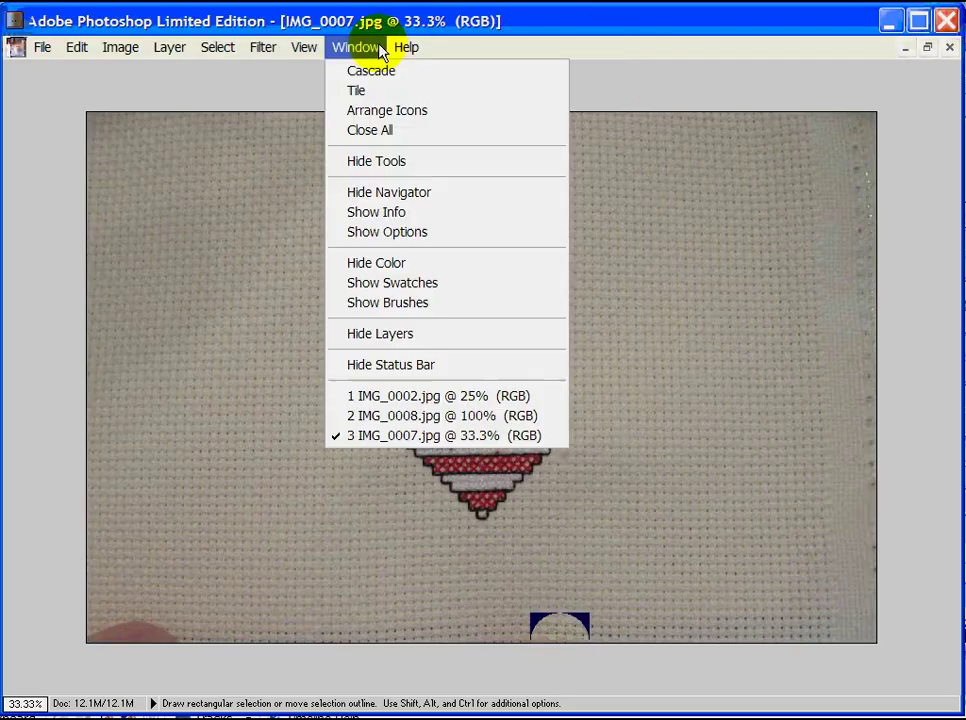
{"action": "left_click", "coordinate": [386, 396]}
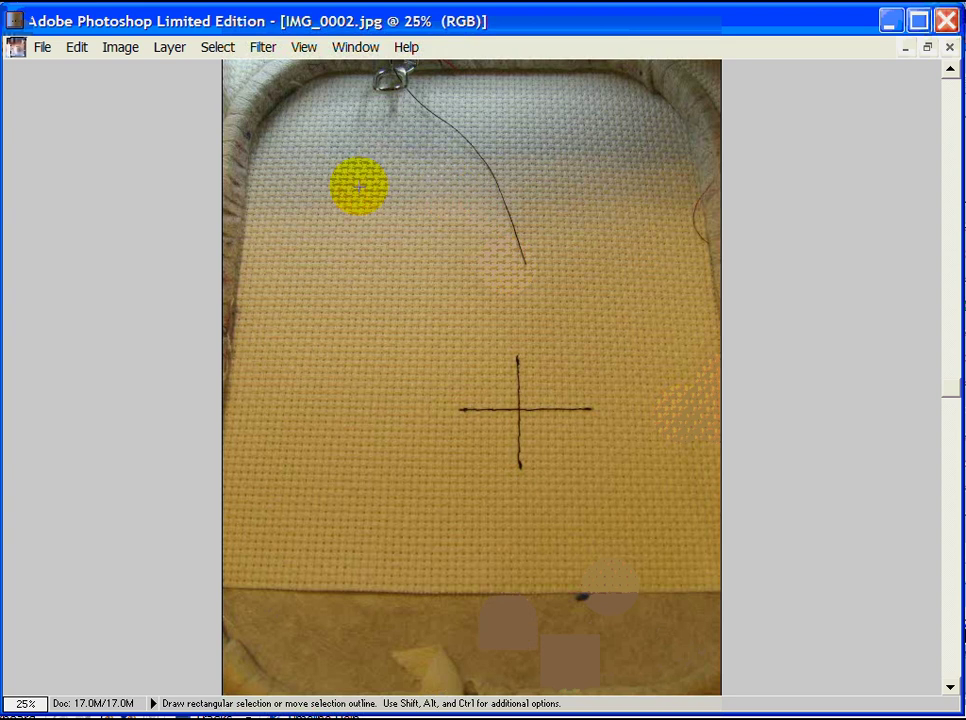
{"action": "left_click", "coordinate": [355, 47]}
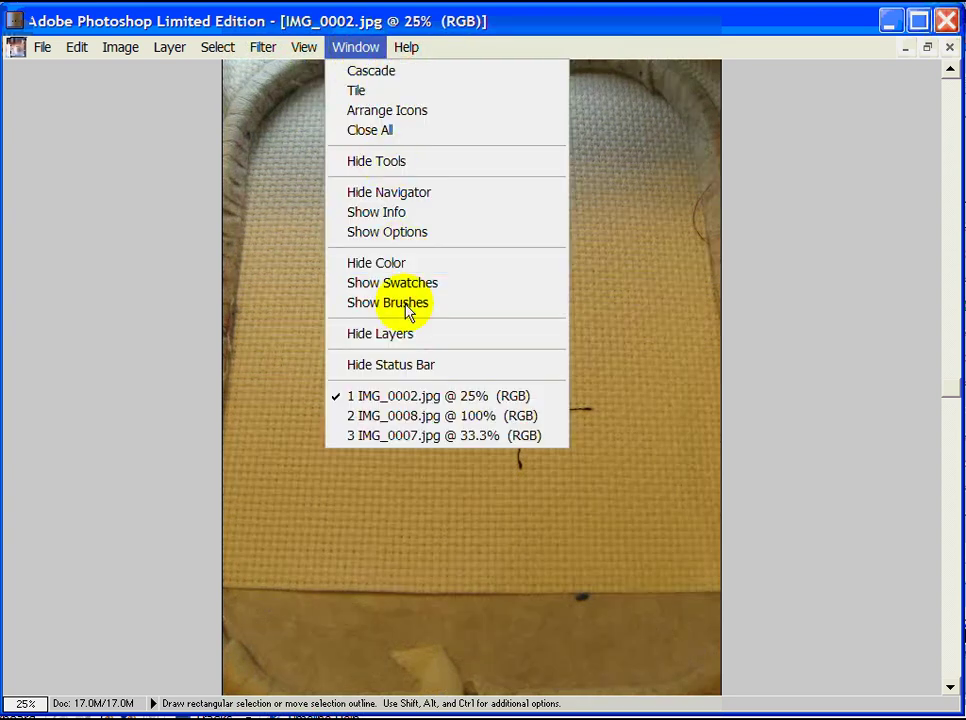
{"action": "left_click", "coordinate": [405, 415]}
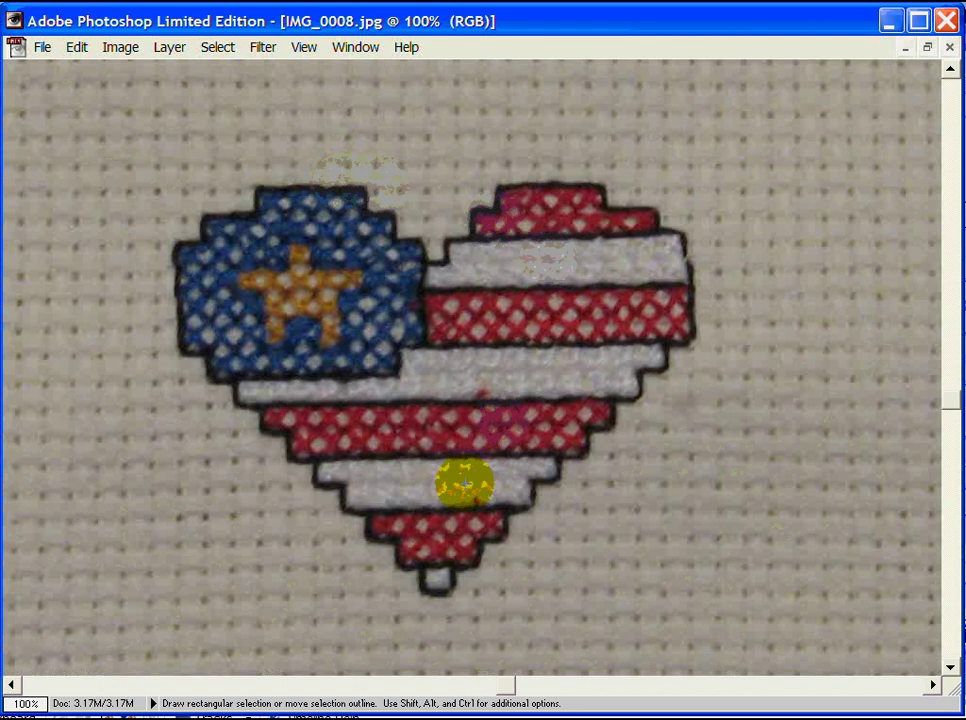
{"action": "left_click", "coordinate": [356, 50]}
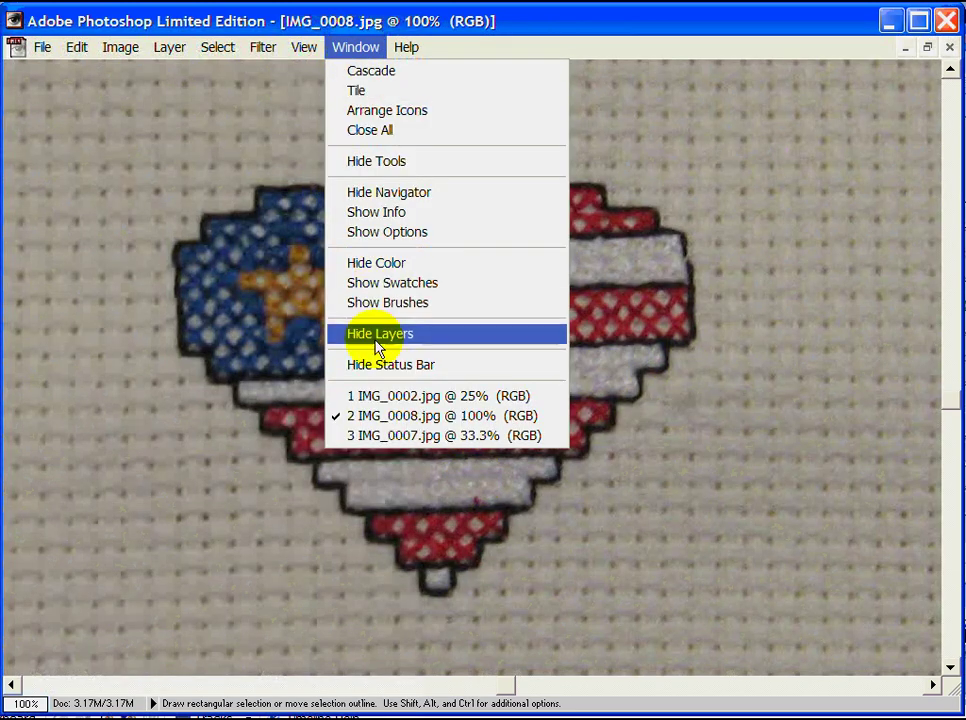
{"action": "left_click", "coordinate": [381, 437]}
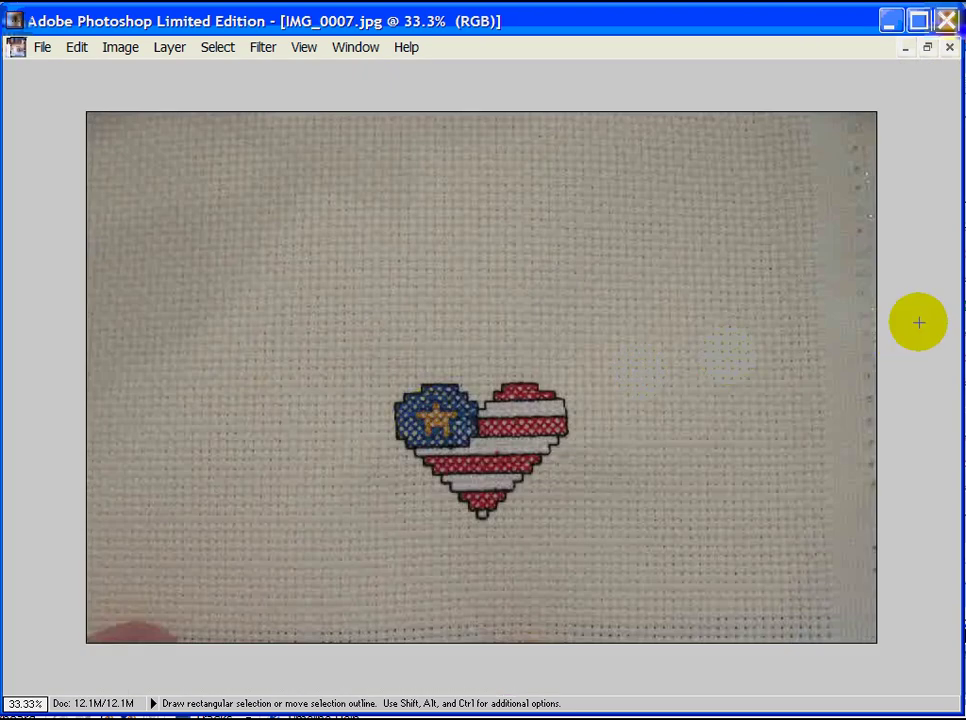